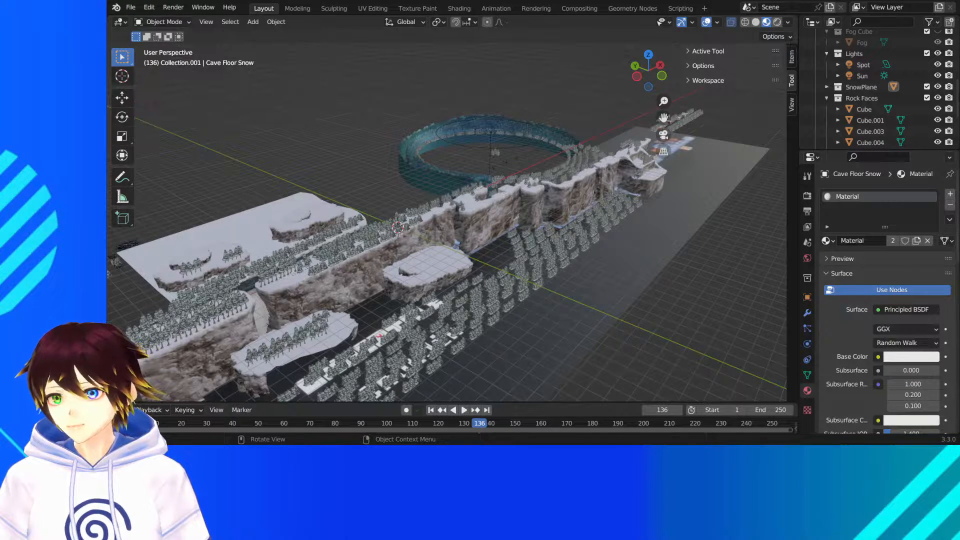
# - Collapse the expanded Rock Faces, Lights, Fog Cube and Camera collections in the scene's collection list
pyautogui.moveTo(451, 158); pyautogui.dragTo(433, 171, button='middle')
pyautogui.scroll(4, 409, 218)
pyautogui.scroll(3, 432, 171)
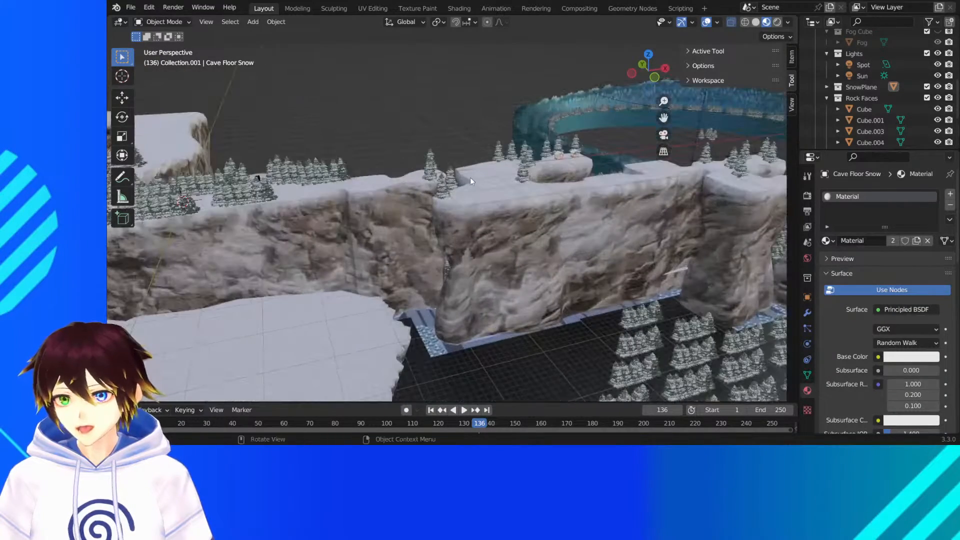
pyautogui.moveTo(664, 118); pyautogui.dragTo(674, 151)
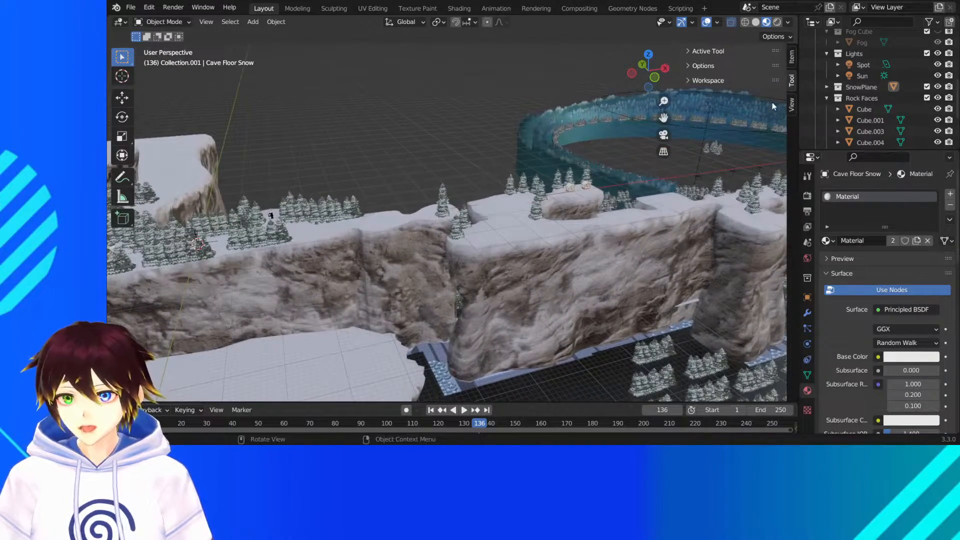
pyautogui.click(825, 98)
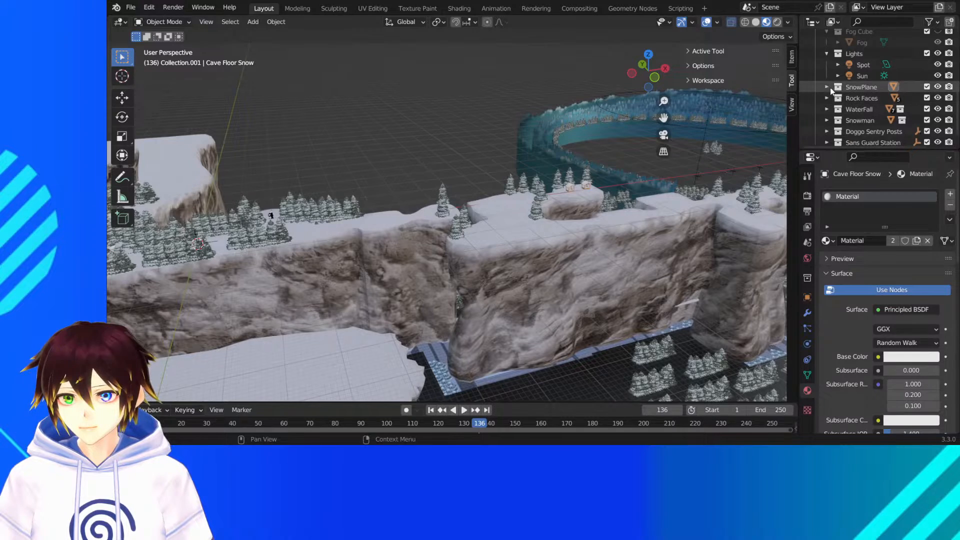
pyautogui.click(826, 54)
pyautogui.scroll(4, 825, 54)
pyautogui.click(827, 119)
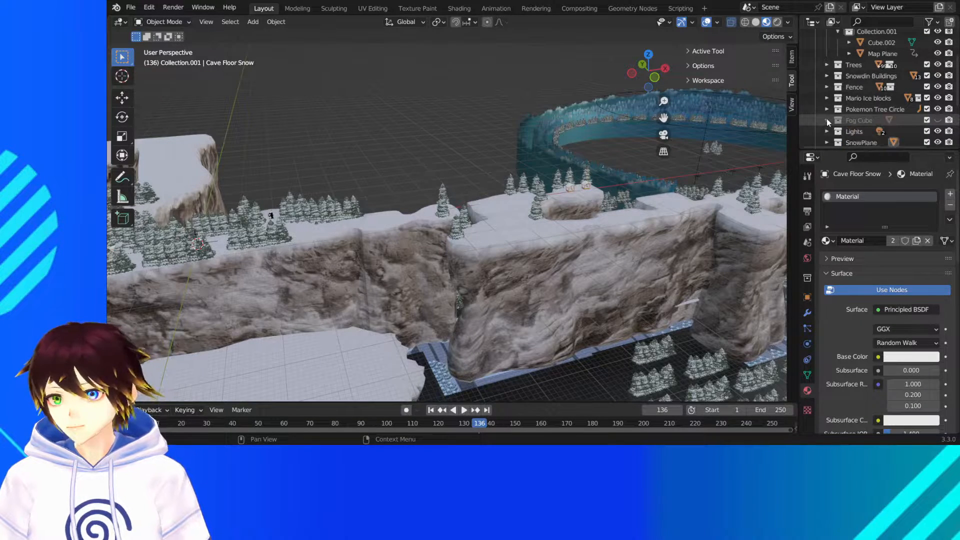
pyautogui.scroll(3, 820, 96)
pyautogui.scroll(-5, 835, 90)
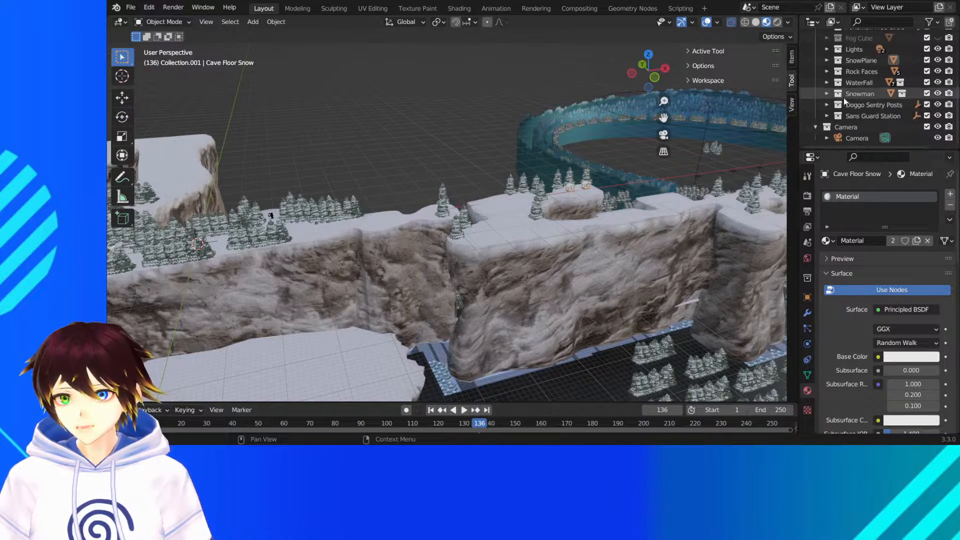
pyautogui.click(816, 127)
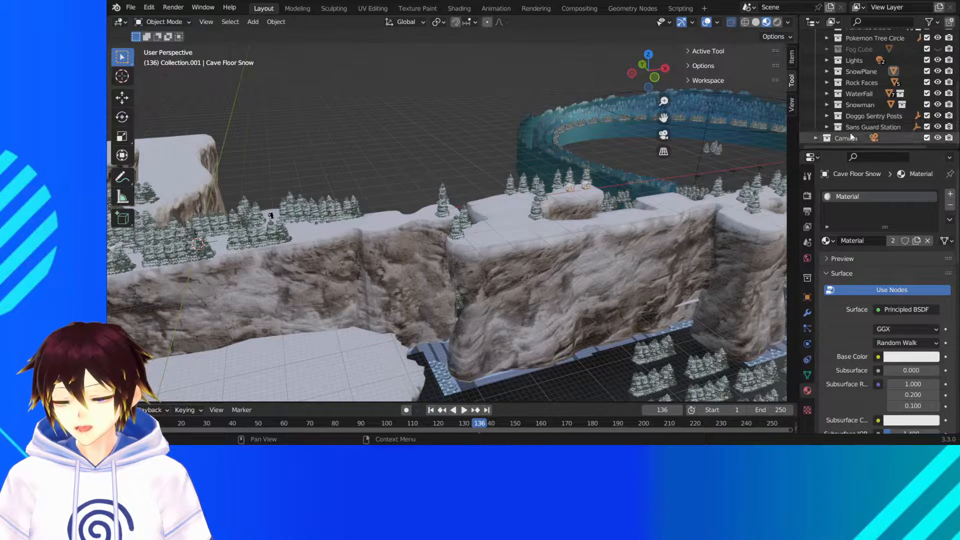
# - Move the Camera collection further up the collection list and save the scene file
pyautogui.moveTo(852, 137); pyautogui.dragTo(847, 50)
pyautogui.scroll(-4, 863, 82)
pyautogui.moveTo(505, 150); pyautogui.dragTo(464, 149, button='middle')
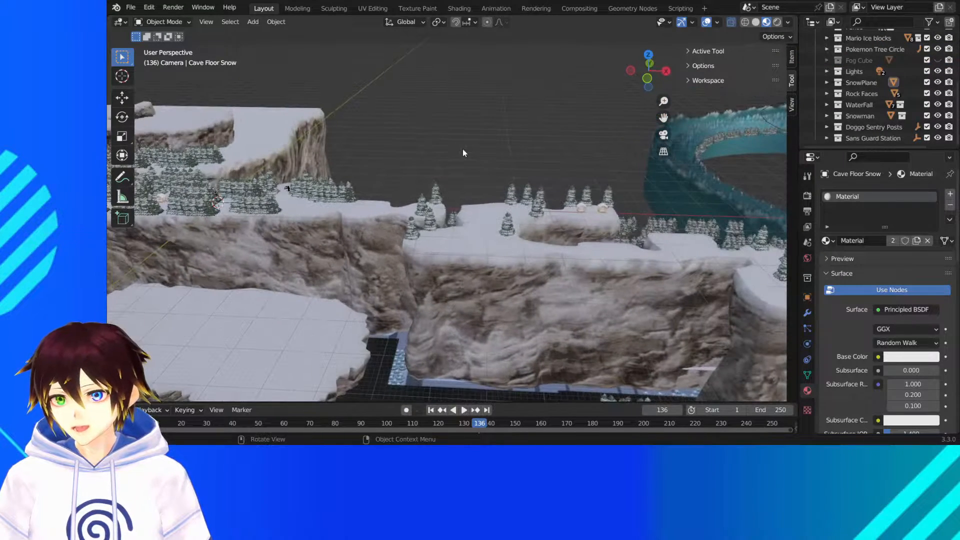
pyautogui.click(130, 7)
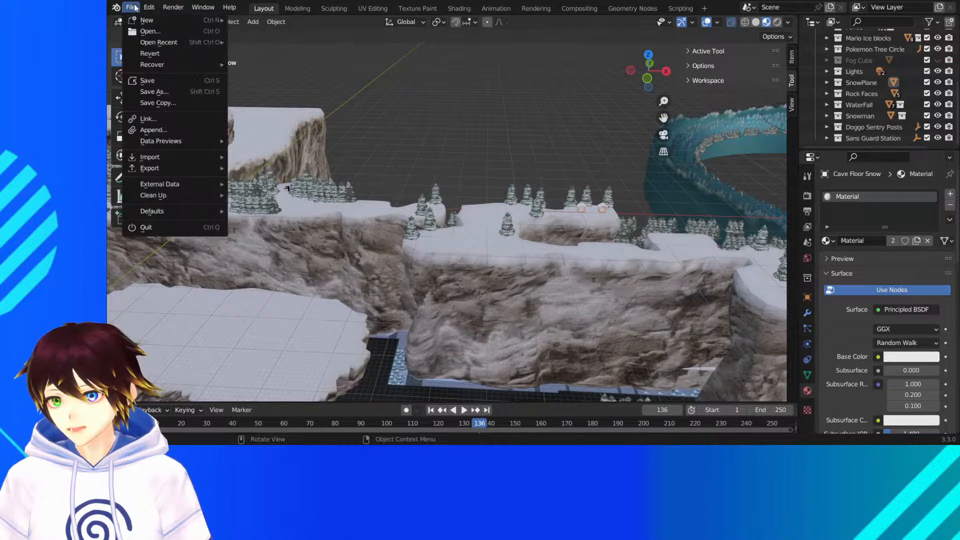
pyautogui.click(181, 76)
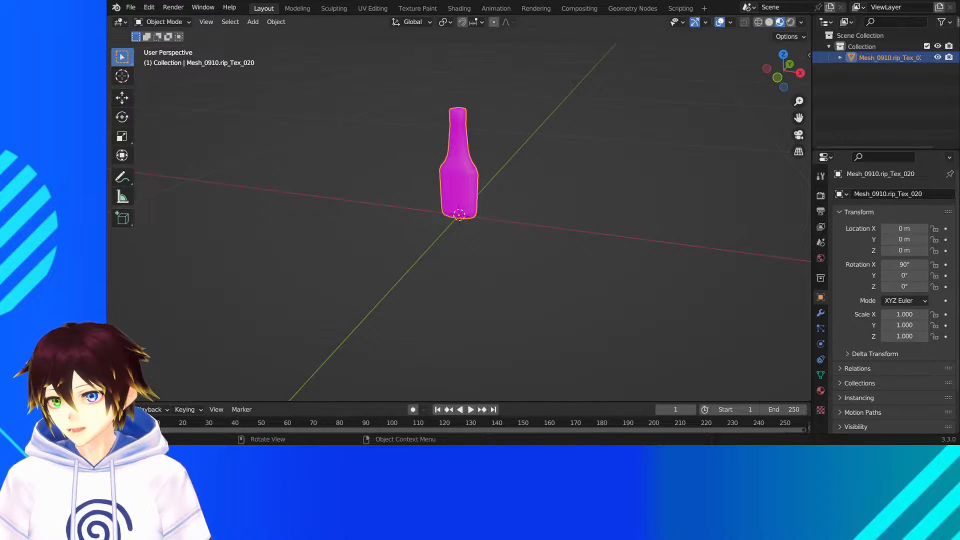
# - Remove the bottle's Tex_0205_0.dds_chup1.png material and add a new material in its place
pyautogui.scroll(2, 459, 215)
pyautogui.keyDown('shift'); pyautogui.moveTo(663, 153); pyautogui.dragTo(608, 207, button='middle'); pyautogui.keyUp('shift')
pyautogui.scroll(2, 659, 215)
pyautogui.scroll(-2, 608, 203)
pyautogui.click(821, 390)
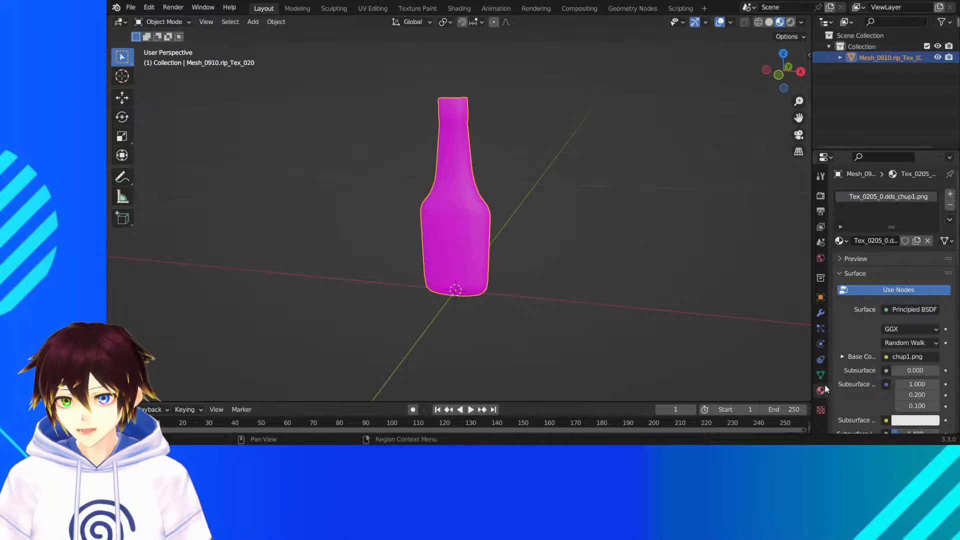
pyautogui.click(951, 206)
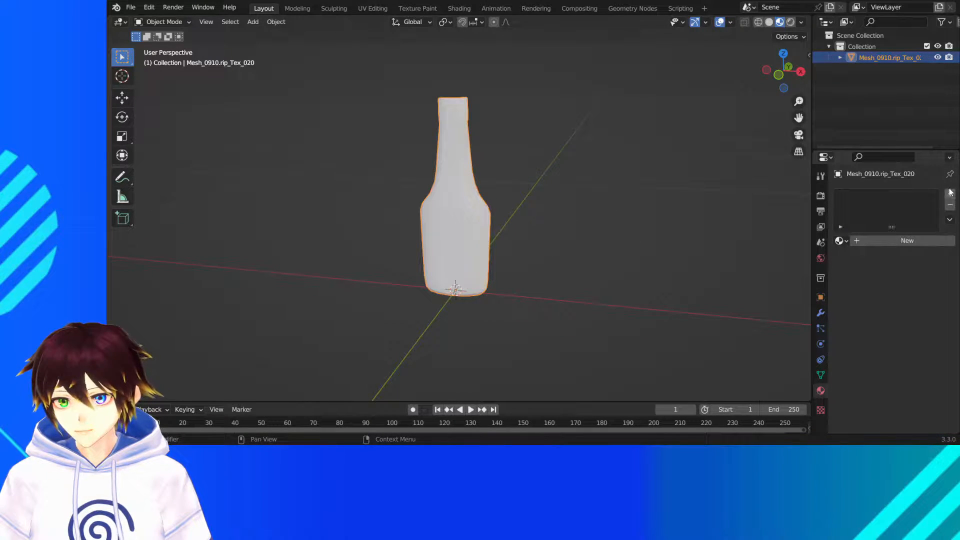
pyautogui.click(921, 244)
# - Name the bottle's new material Ketchup Bottle
pyautogui.click(876, 241)
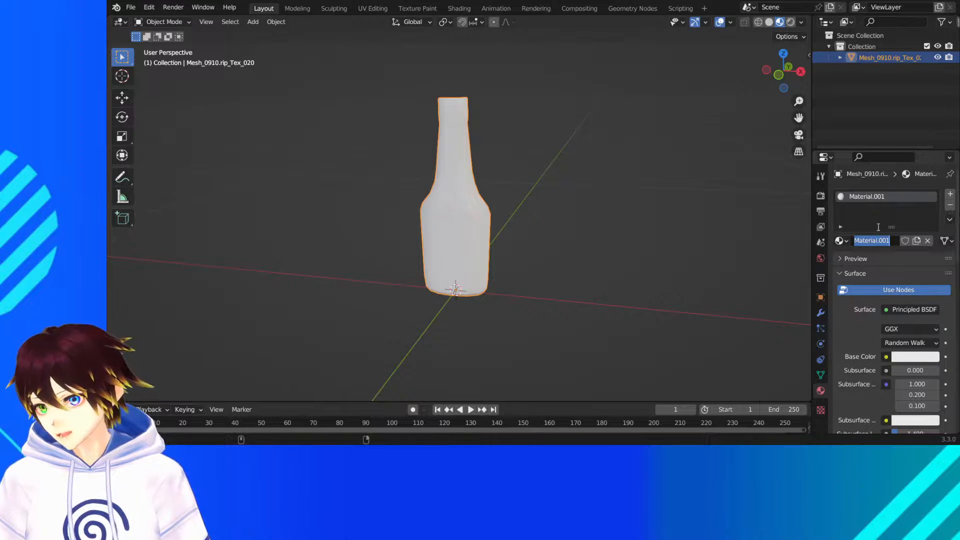
pyautogui.write('Ketchup Bott')
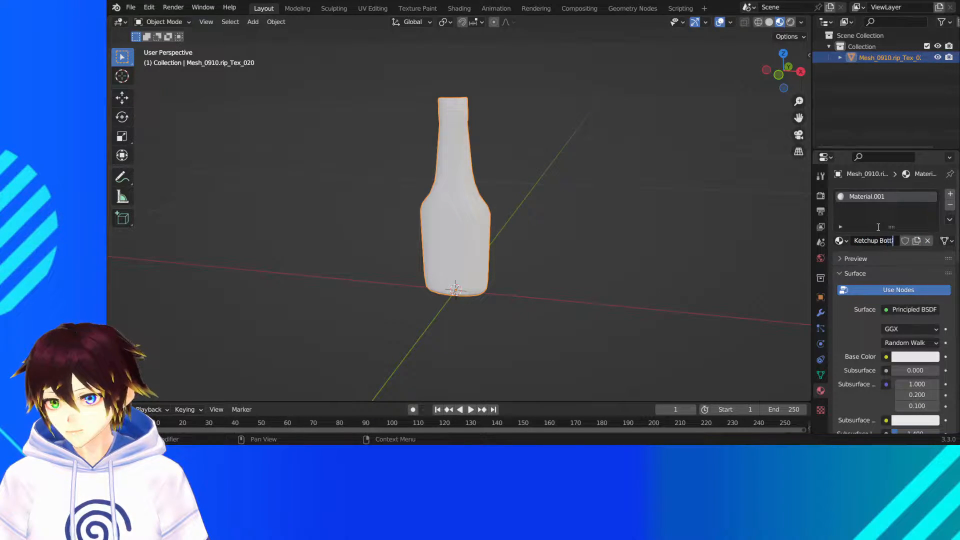
pyautogui.write('le')
pyautogui.press('Return')
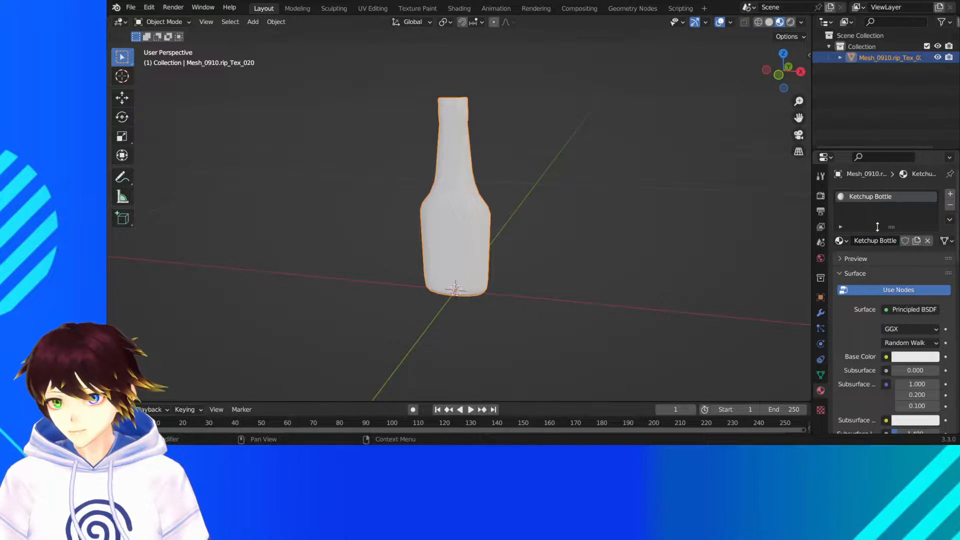
# - Assign an Image Texture to the Ketchup Bottle material's Base Color and load the chup1.png image
pyautogui.click(884, 362)
pyautogui.click(682, 262)
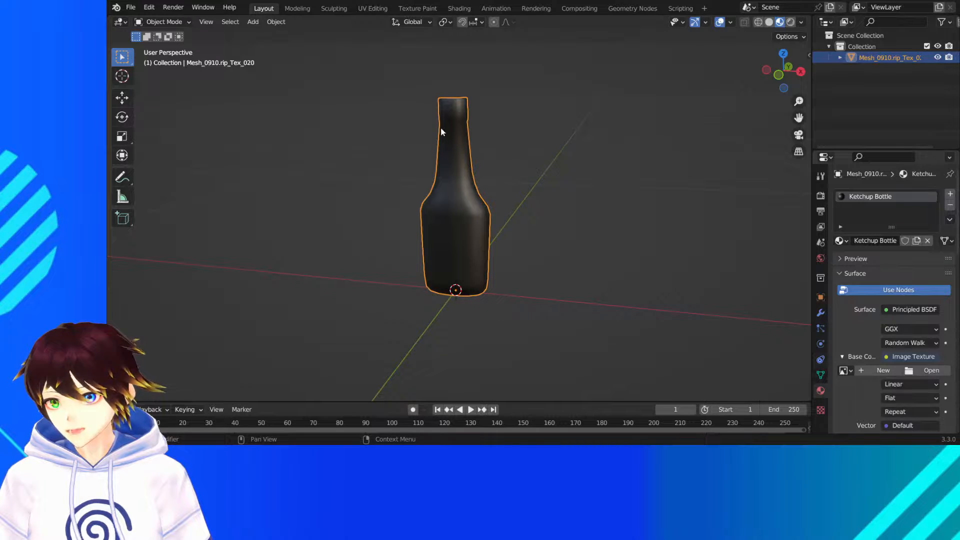
pyautogui.doubleClick(421, 111)
pyautogui.scroll(1, 539, 202)
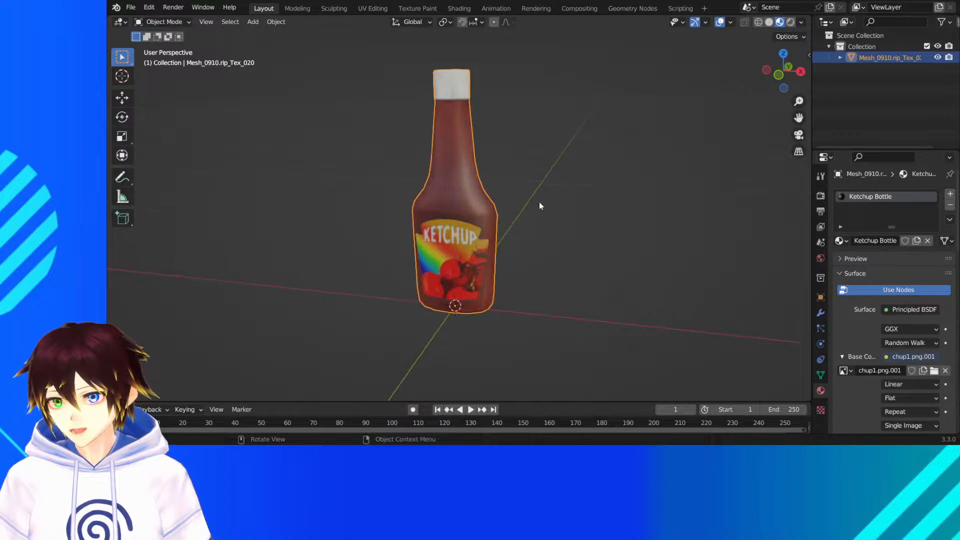
pyautogui.moveTo(539, 202); pyautogui.dragTo(552, 204, button='middle')
# - Set the Ketchup Bottle material's Roughness to 0.400 and deselect the bottle
pyautogui.scroll(-10, 881, 284)
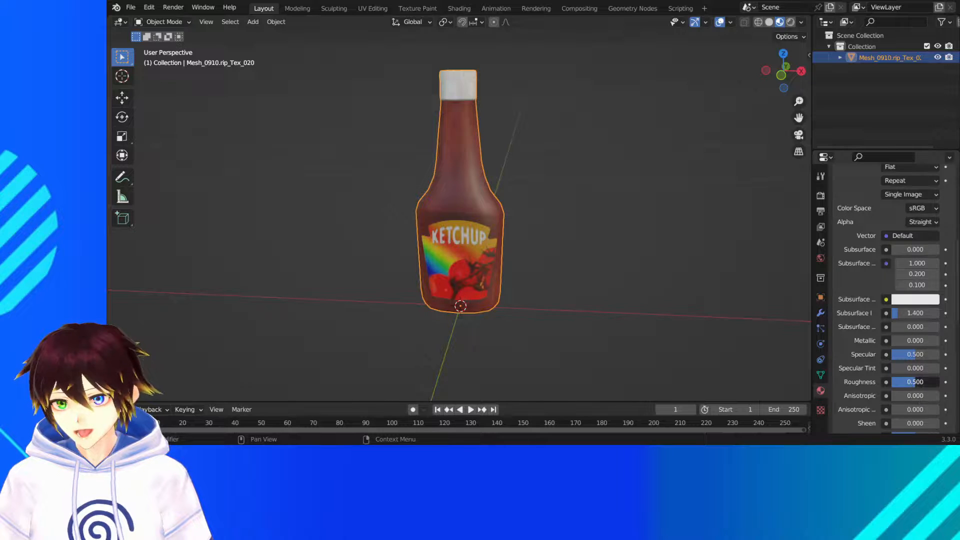
pyautogui.moveTo(920, 382); pyautogui.dragTo(914, 383)
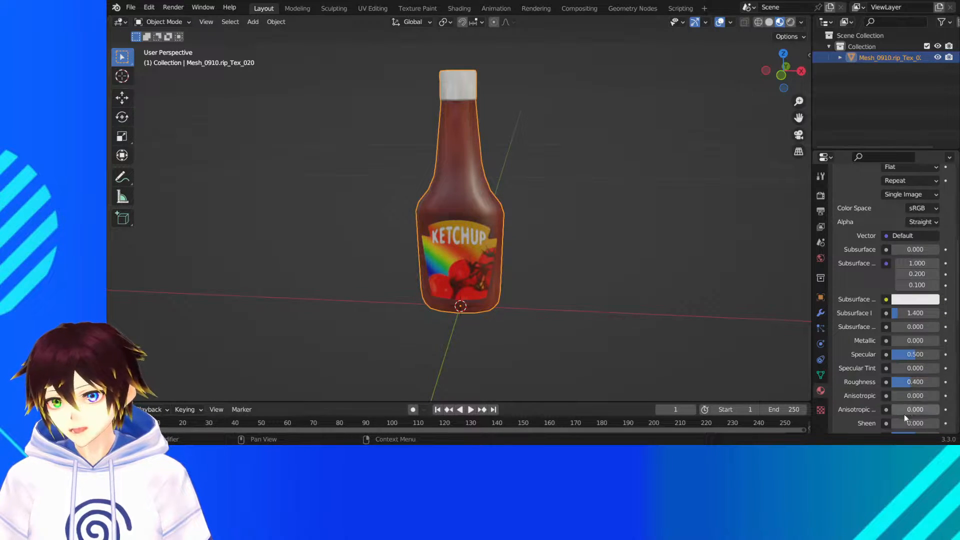
pyautogui.moveTo(493, 300)
pyautogui.mouseDown(button='middle')
pyautogui.moveTo(602, 301)
pyautogui.moveTo(527, 317)
pyautogui.moveTo(459, 289)
pyautogui.moveTo(495, 287)
pyautogui.mouseUp(button='middle')
pyautogui.click(349, 181)
pyautogui.scroll(-3, 348, 172)
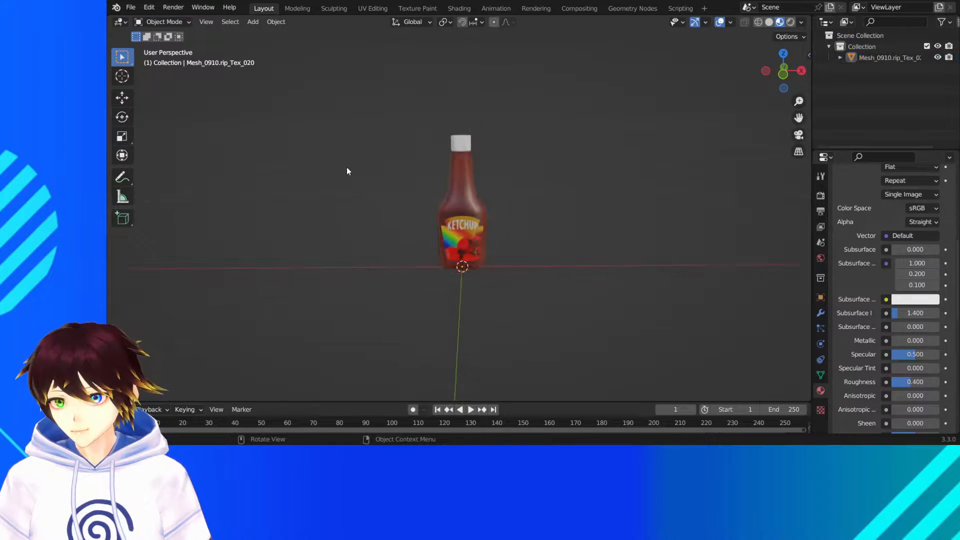
# - Save the bottle scene as Ketchup.blend
pyautogui.click(131, 7)
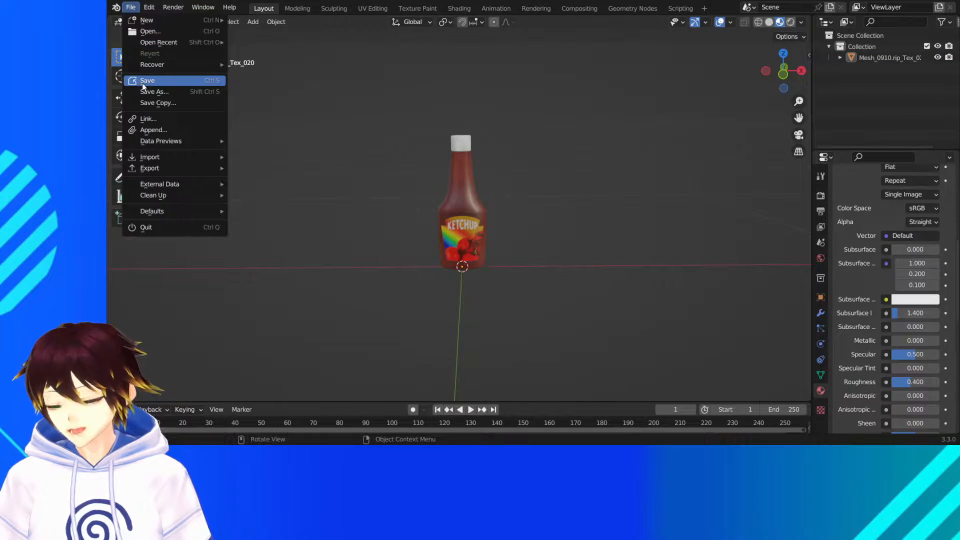
pyautogui.press('Escape')
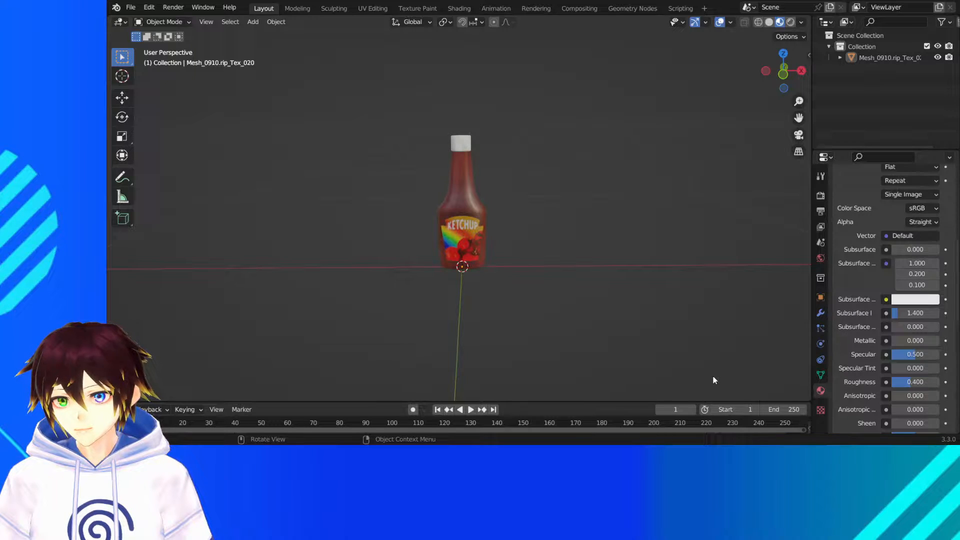
pyautogui.hotkey('ctrl', 's')
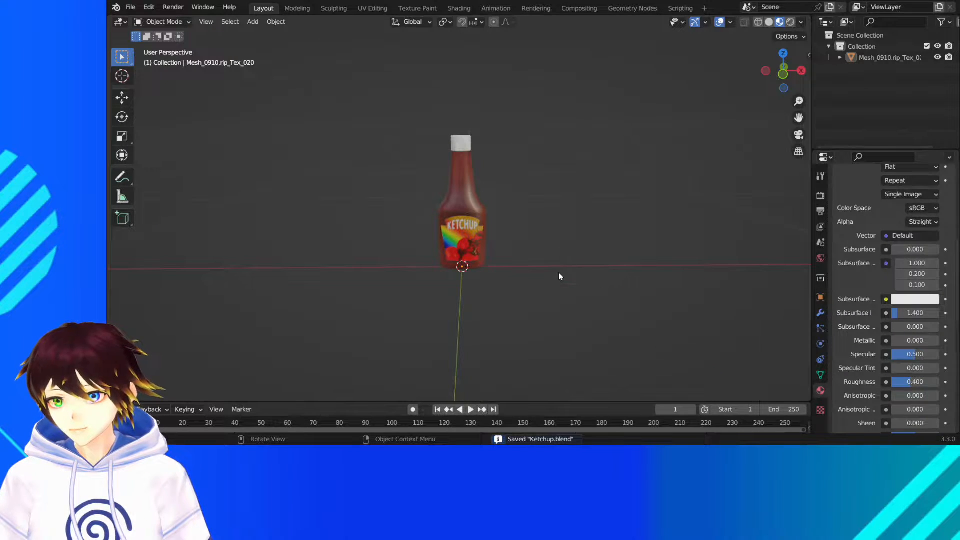
# - Start a new file and delete its default camera, cube and light
pyautogui.click(131, 7)
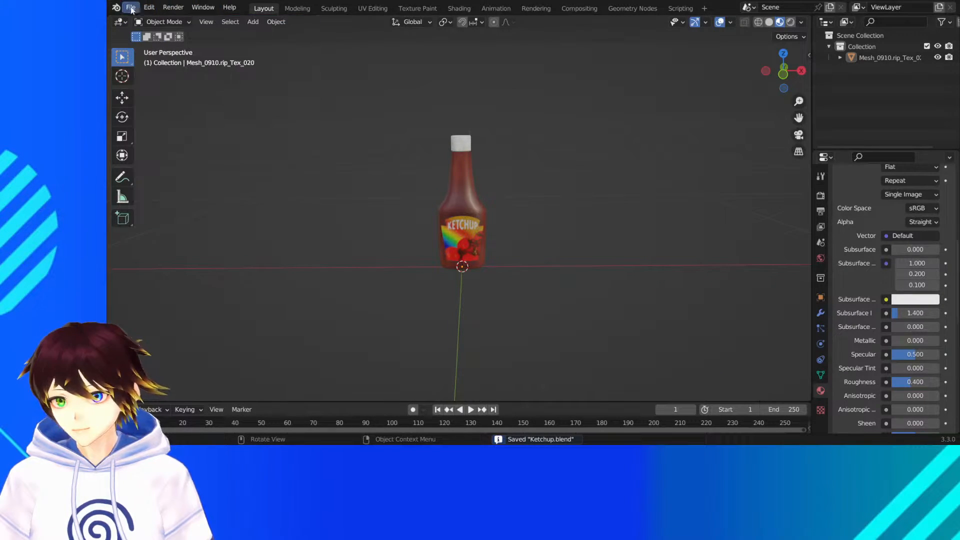
pyautogui.click(131, 7)
pyautogui.moveTo(145, 24)
pyautogui.click(256, 20)
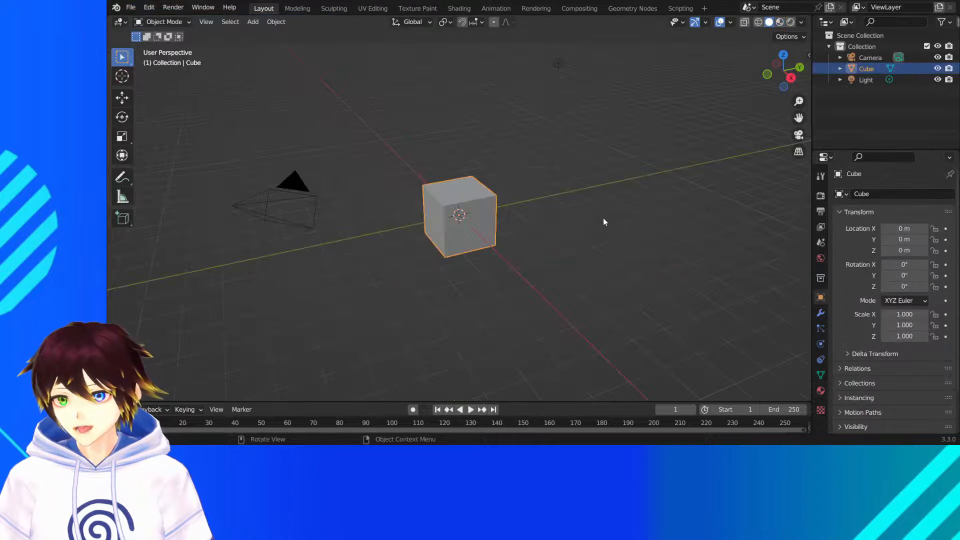
pyautogui.moveTo(647, 303); pyautogui.dragTo(276, 112)
pyautogui.rightClick(458, 206)
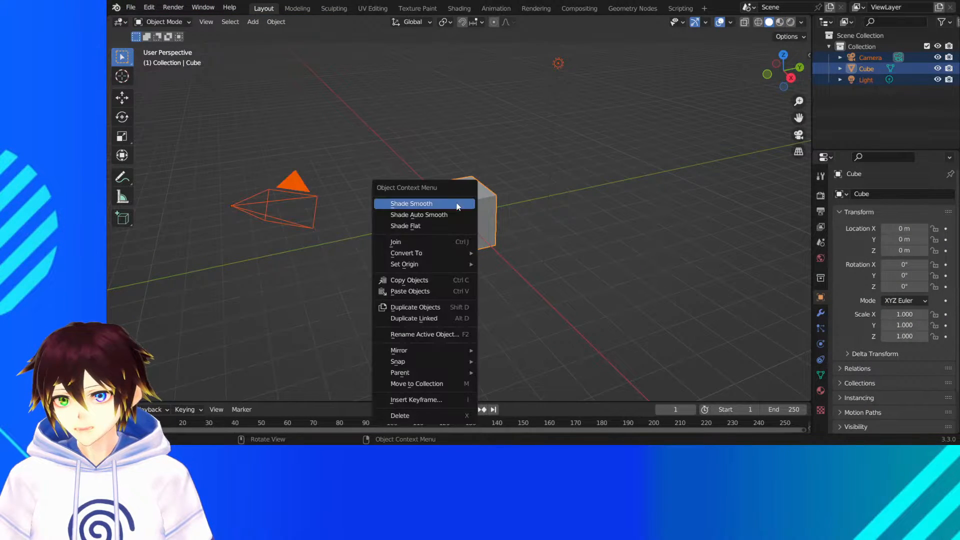
pyautogui.click(436, 415)
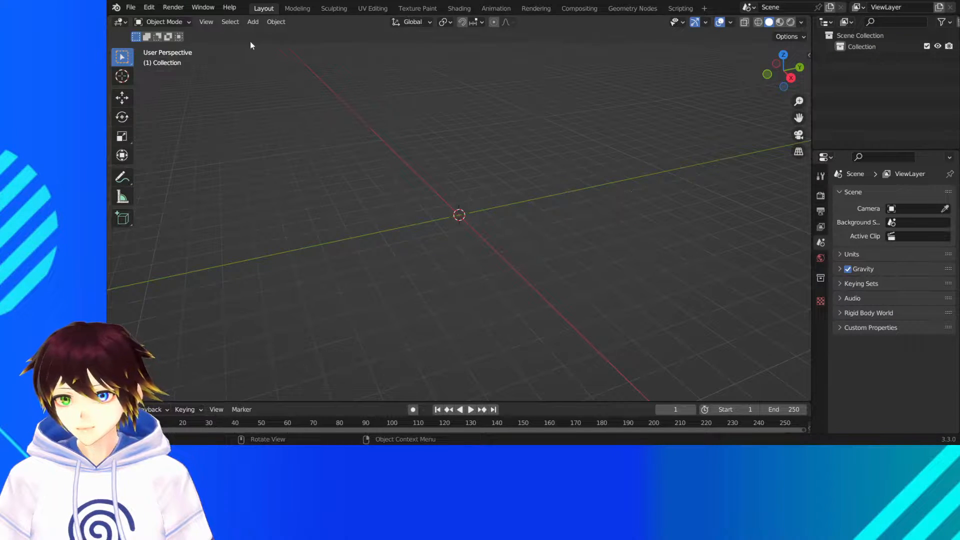
# - Import the mustard bottle mesh, Mesh_0014.rip, with the legacy Wavefront OBJ importer
pyautogui.click(131, 8)
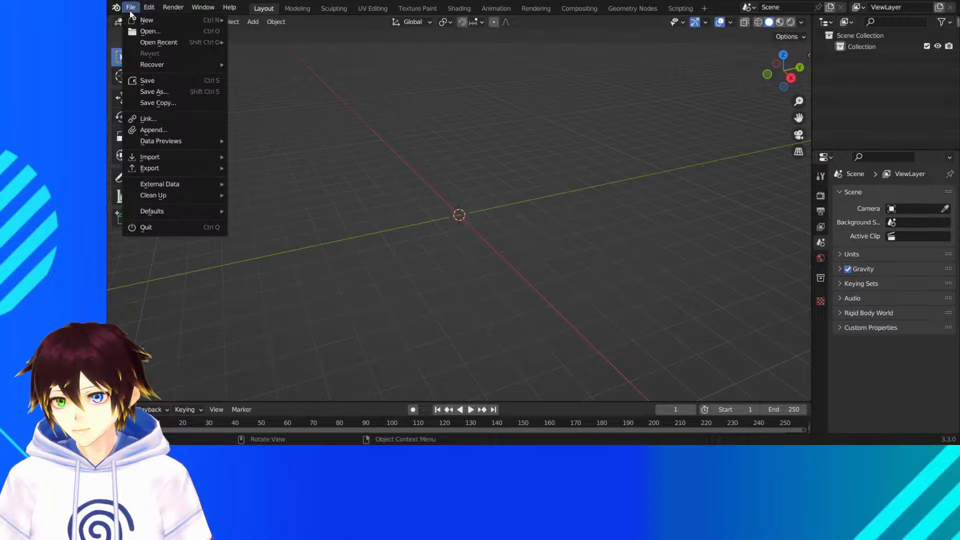
pyautogui.moveTo(215, 159)
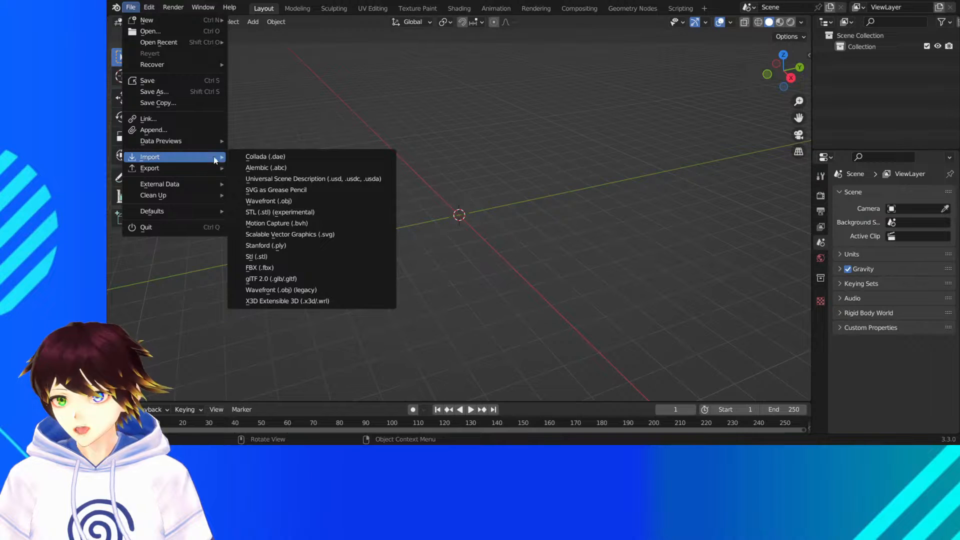
pyautogui.click(294, 291)
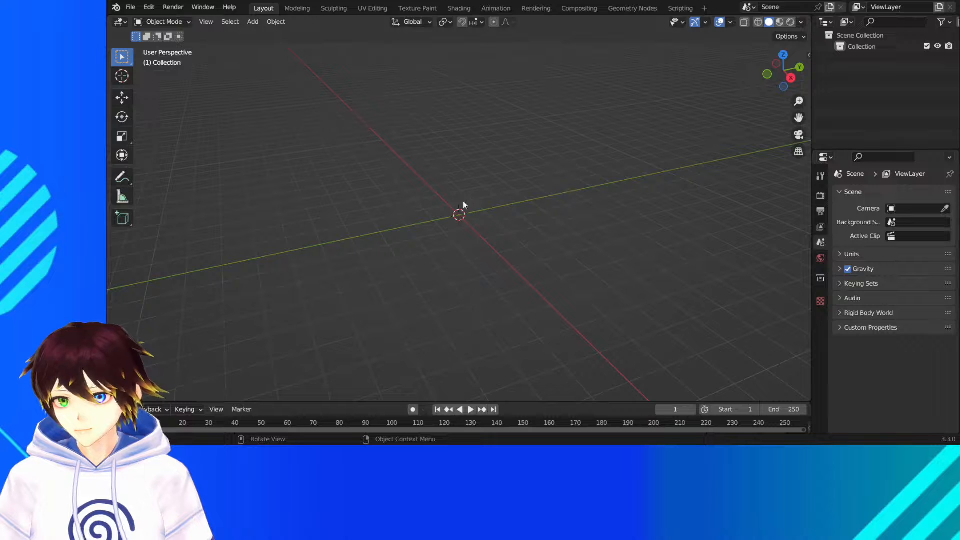
pyautogui.scroll(11, 462, 196)
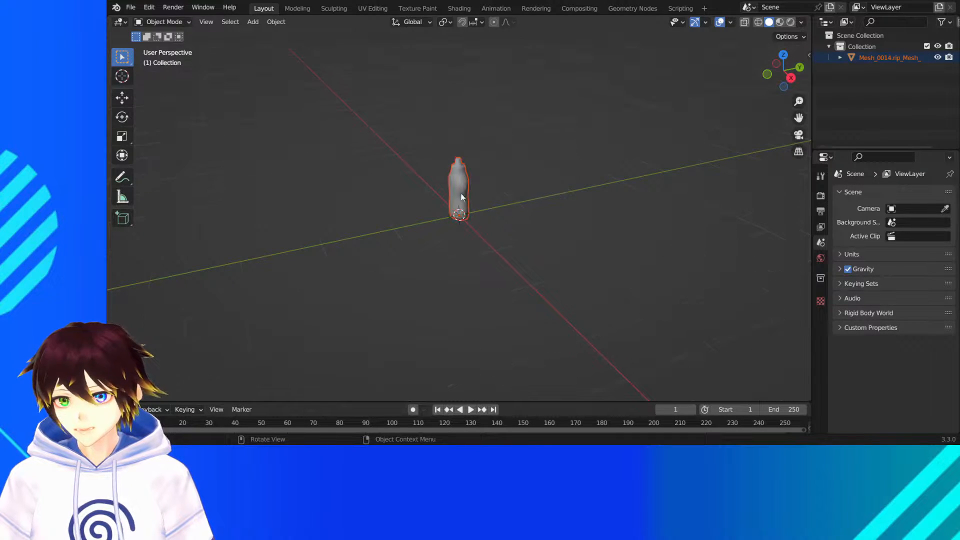
pyautogui.moveTo(461, 196); pyautogui.dragTo(493, 185, button='middle')
pyautogui.moveTo(795, 119); pyautogui.dragTo(795, 159)
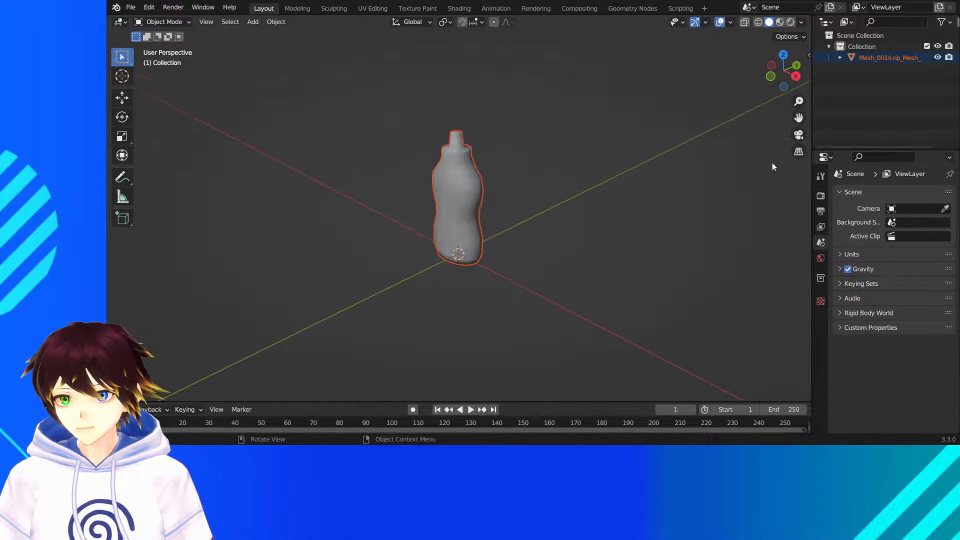
pyautogui.scroll(2, 609, 252)
pyautogui.moveTo(609, 252); pyautogui.dragTo(634, 251, button='middle')
# - Replace the mustard bottle's imported material with a new material named Mustard Bottle
pyautogui.click(495, 161)
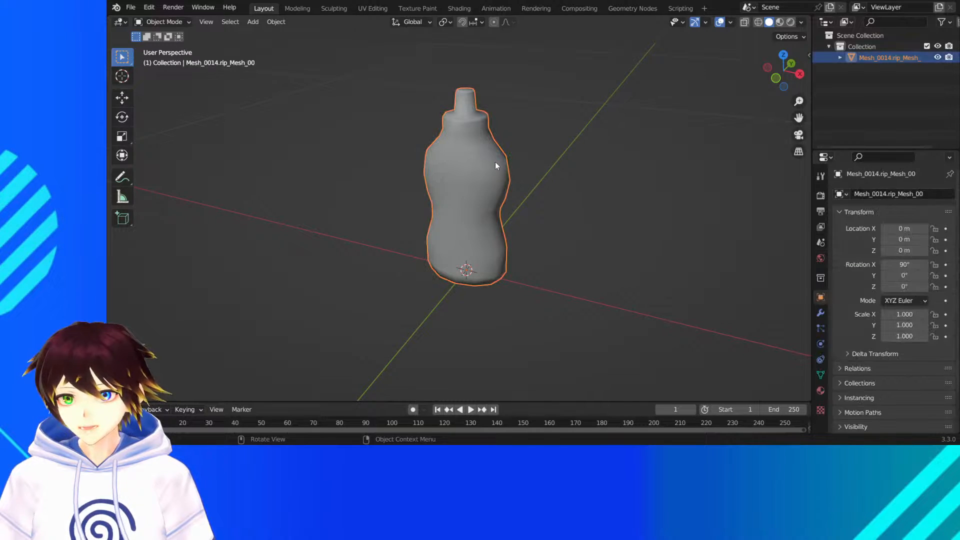
pyautogui.click(821, 391)
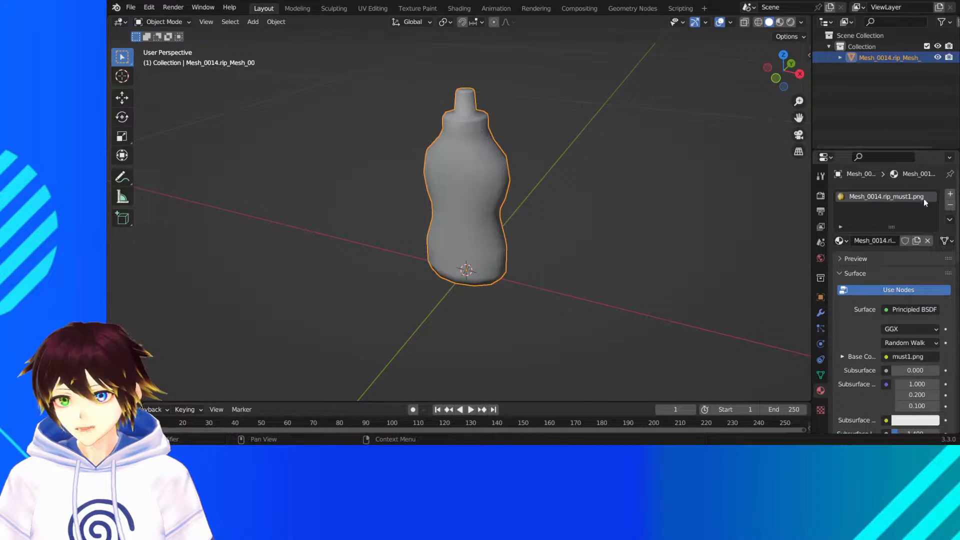
pyautogui.click(950, 205)
pyautogui.click(881, 241)
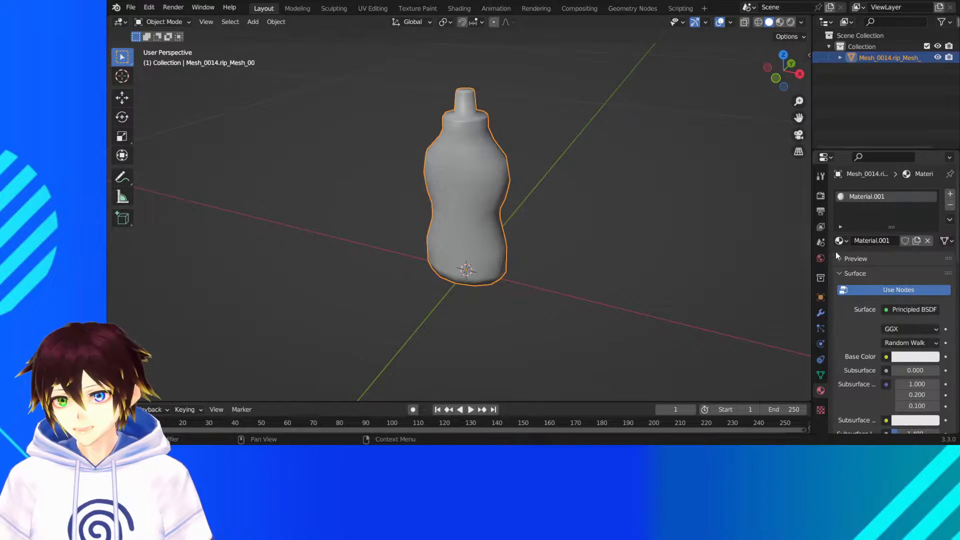
pyautogui.write('M')
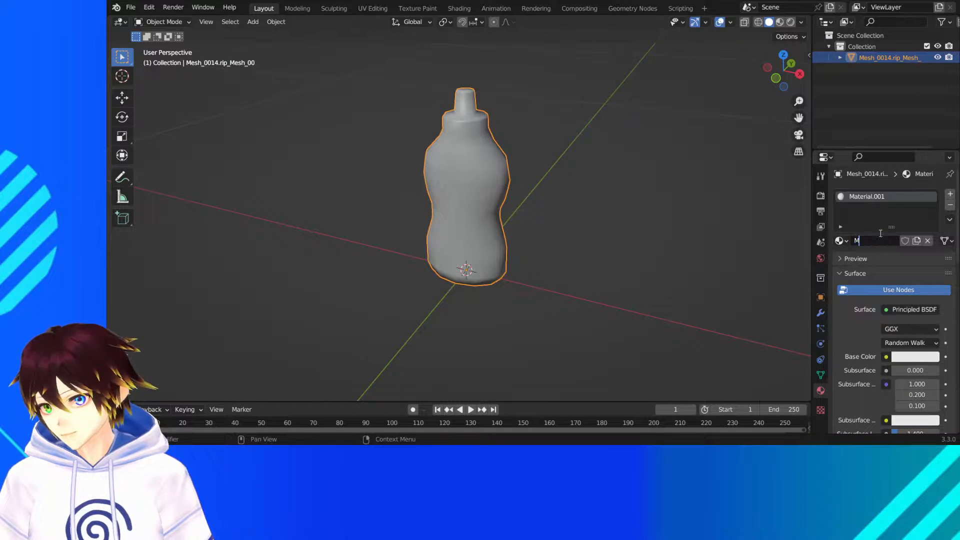
pyautogui.write('ustard Bottle')
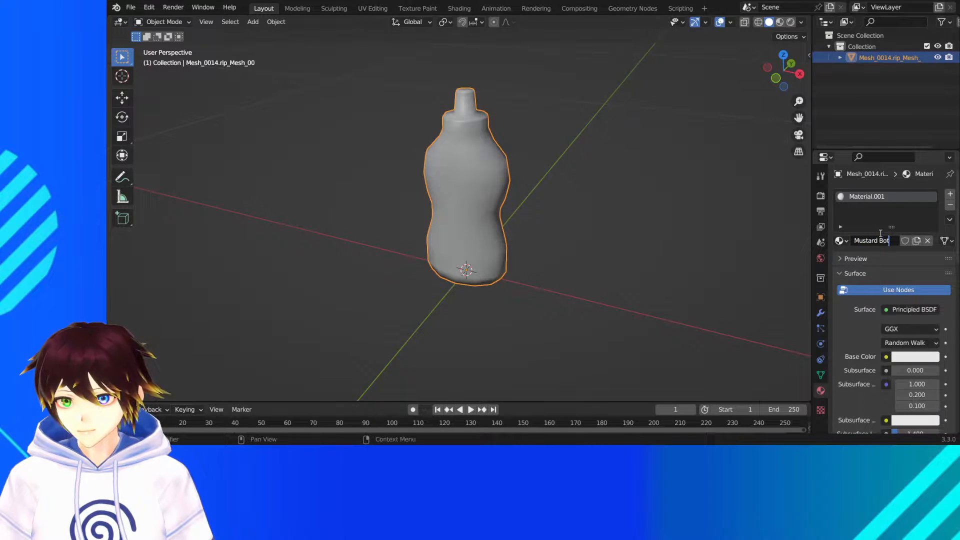
pyautogui.press('Return')
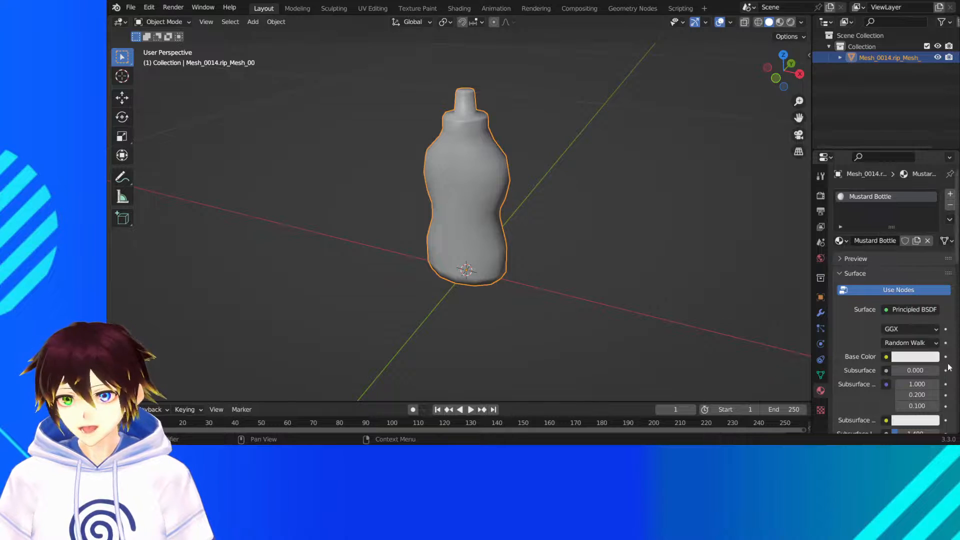
# - Assign the must1.png image texture to the Mustard Bottle material's Base Color and display the bottle in Material Preview shading
pyautogui.click(886, 357)
pyautogui.click(655, 260)
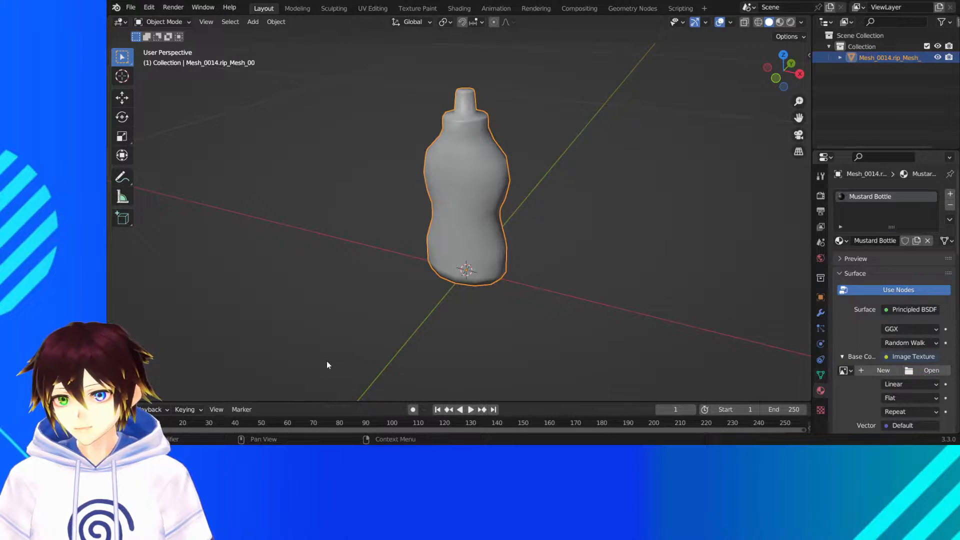
pyautogui.doubleClick(406, 120)
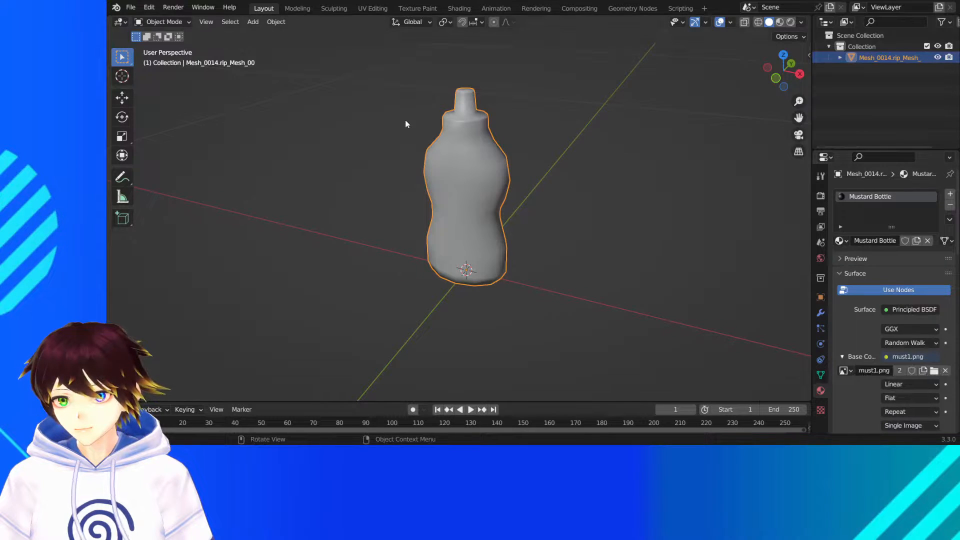
pyautogui.moveTo(497, 178); pyautogui.dragTo(512, 178, button='middle')
pyautogui.click(780, 24)
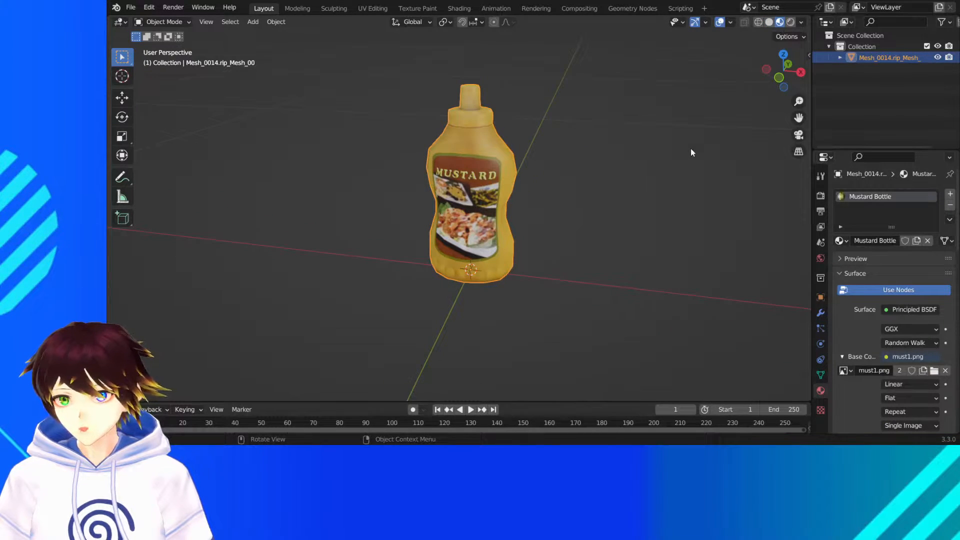
# - Set the Mustard Bottle material's Roughness to 0.4 and check the label from several angles
pyautogui.scroll(-10, 910, 375)
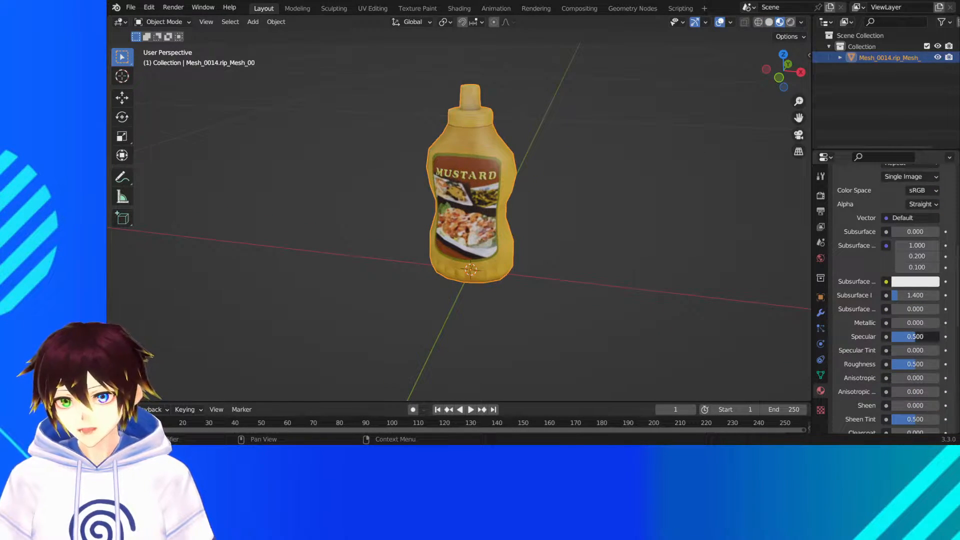
pyautogui.doubleClick(913, 336)
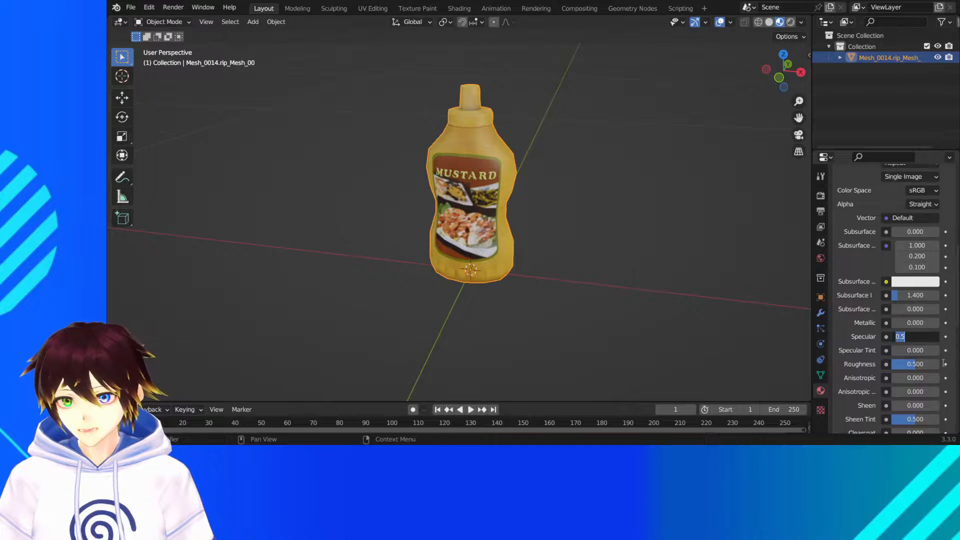
pyautogui.click(860, 365)
pyautogui.click(898, 366)
pyautogui.write('0')
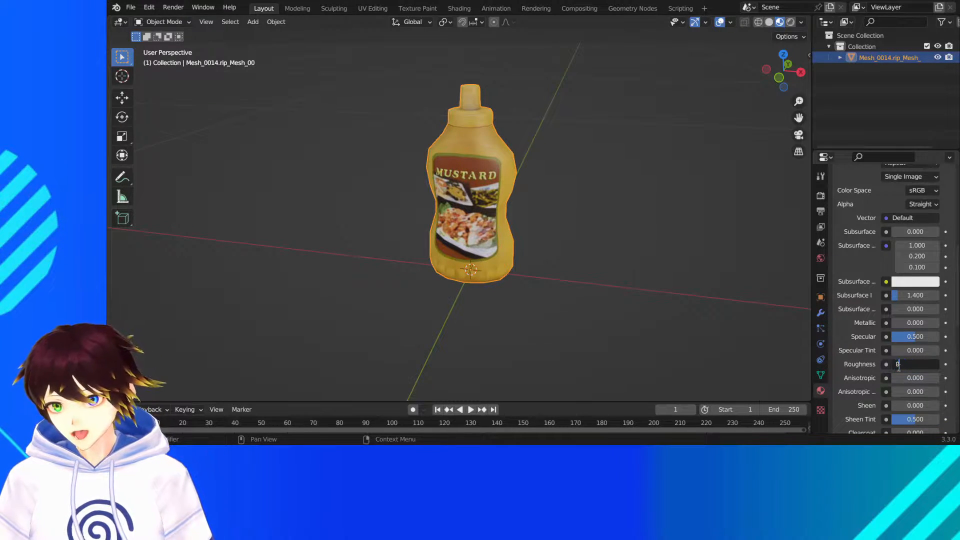
pyautogui.write('.4')
pyautogui.press('Return')
pyautogui.moveTo(592, 229); pyautogui.dragTo(518, 213, button='middle')
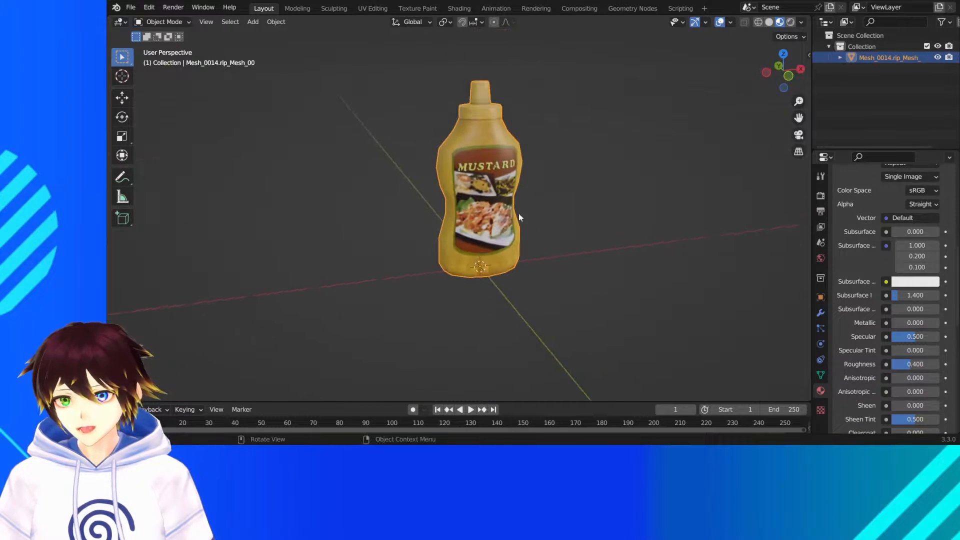
pyautogui.click(573, 128)
pyautogui.moveTo(572, 129); pyautogui.dragTo(508, 131, button='middle')
pyautogui.click(461, 144)
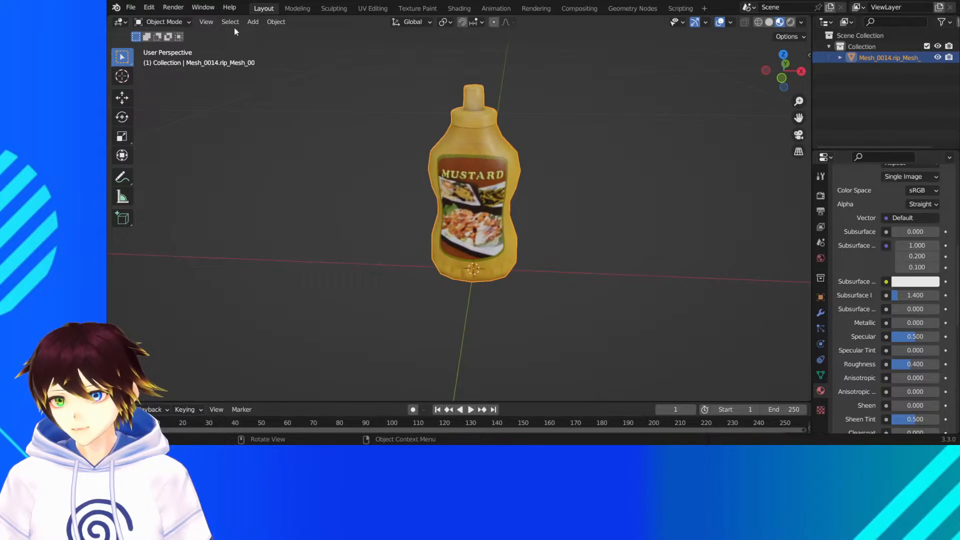
# - Save the mustard bottle scene as Mustard.blend
pyautogui.click(132, 7)
pyautogui.click(158, 93)
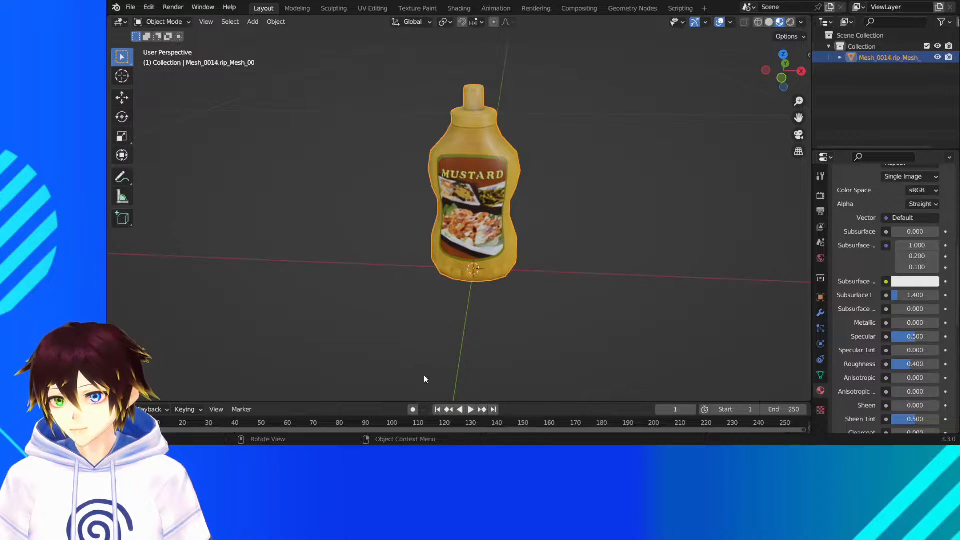
pyautogui.hotkey('ctrl', 's')
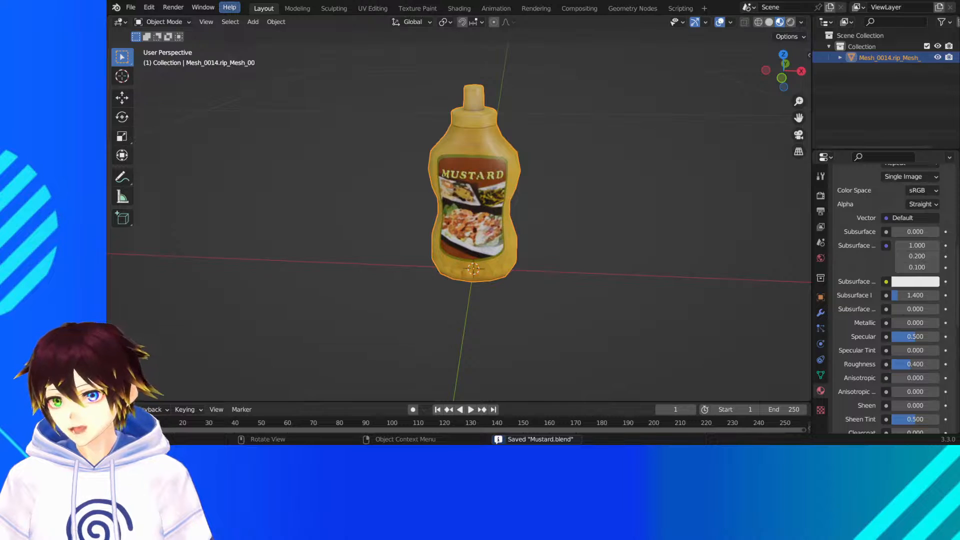
# - Open the recent file Snowdinproto2.blend
pyautogui.click(131, 7)
pyautogui.moveTo(158, 42)
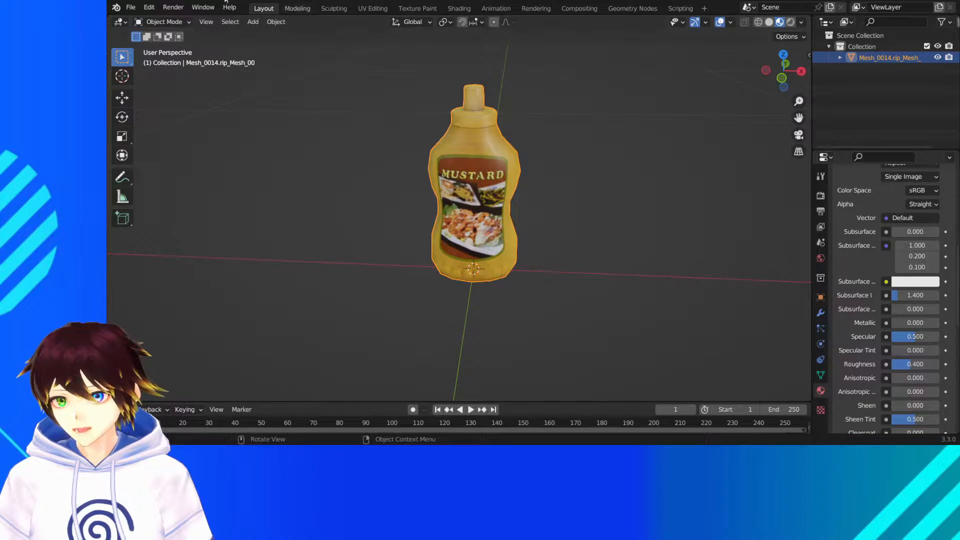
pyautogui.click(138, 7)
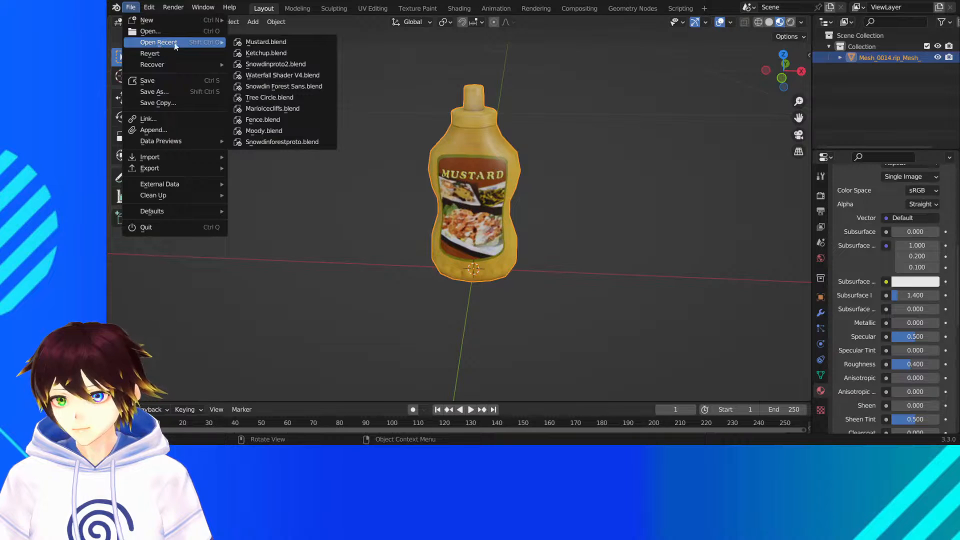
pyautogui.click(304, 64)
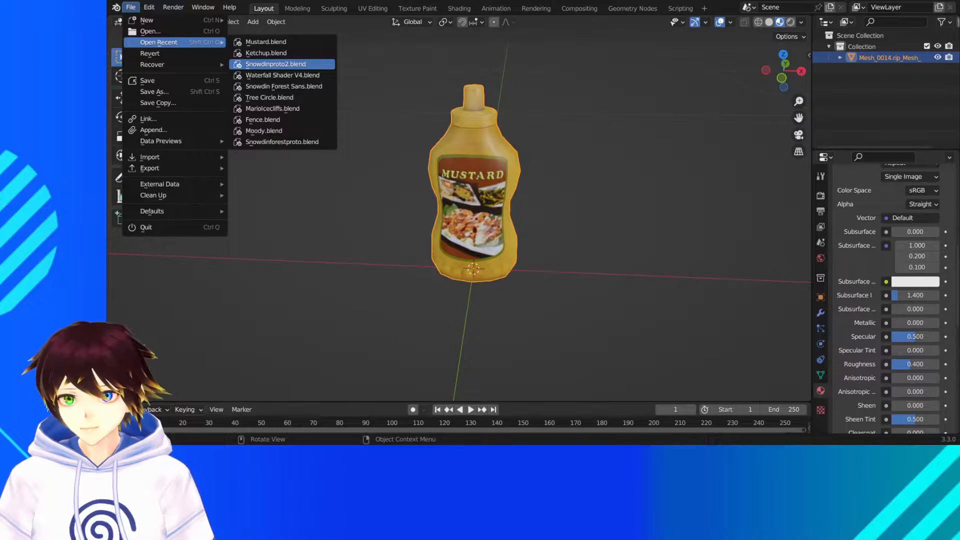
pyautogui.click(275, 64)
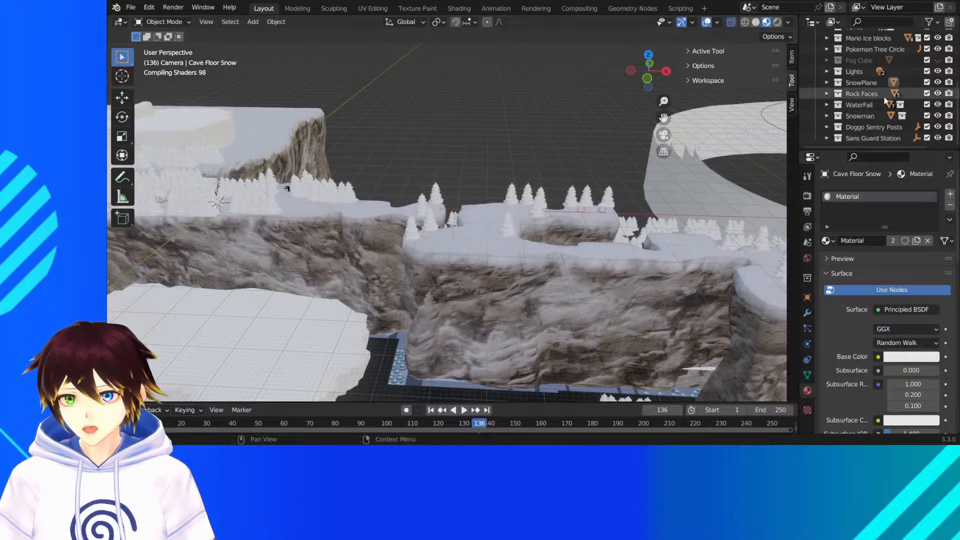
# - Examine the snowy forest layout and find the small wooden guard station among the trees
pyautogui.scroll(5, 867, 58)
pyautogui.click(865, 48)
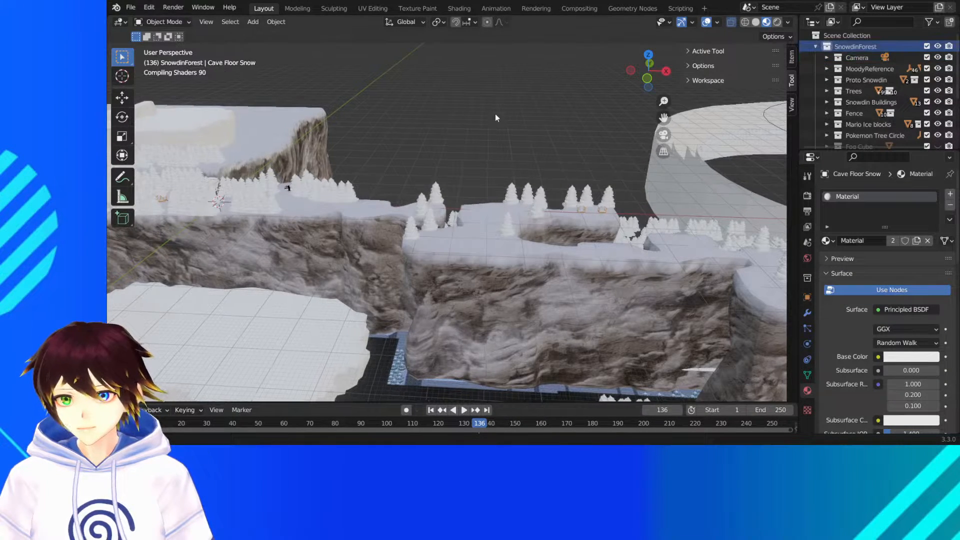
pyautogui.moveTo(495, 113); pyautogui.dragTo(463, 162, button='middle')
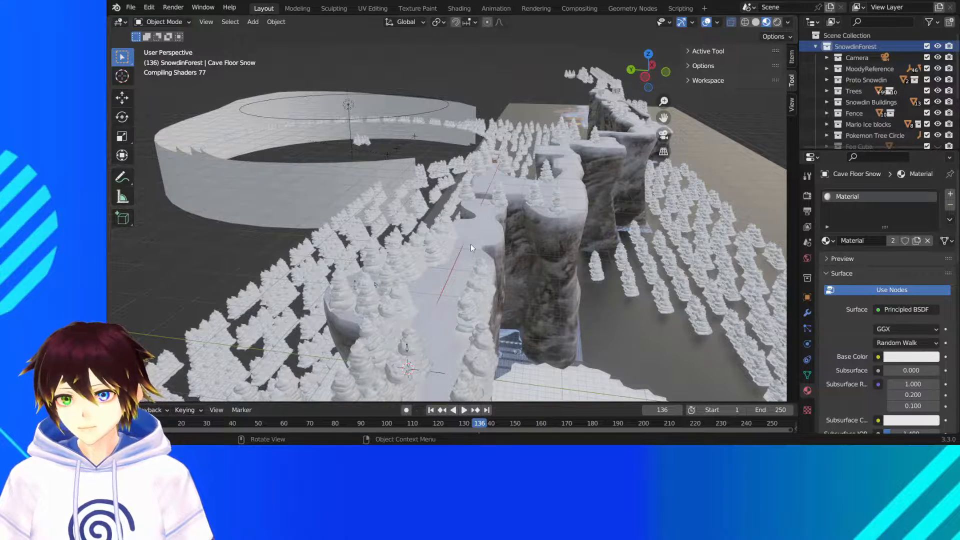
pyautogui.moveTo(472, 186); pyautogui.dragTo(388, 158, button='middle')
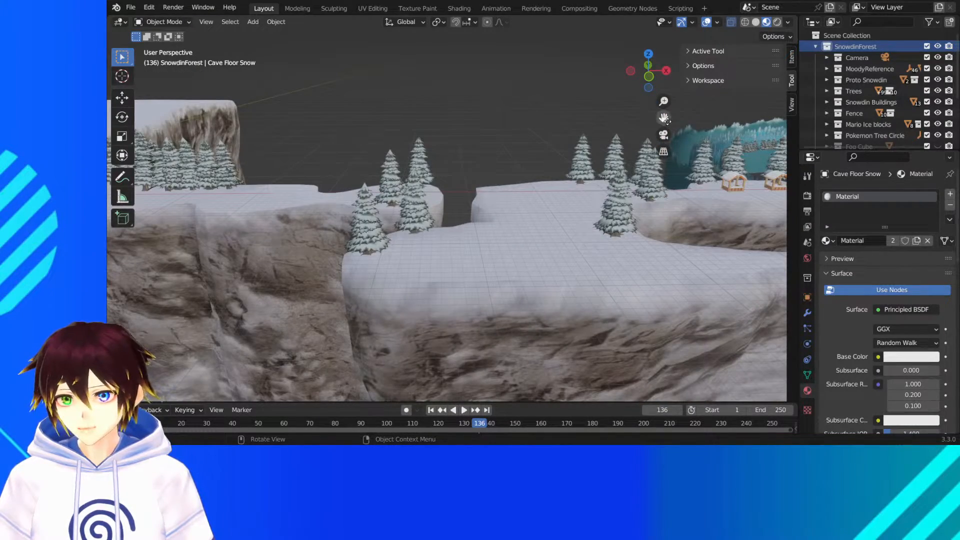
pyautogui.moveTo(667, 121); pyautogui.dragTo(641, 138)
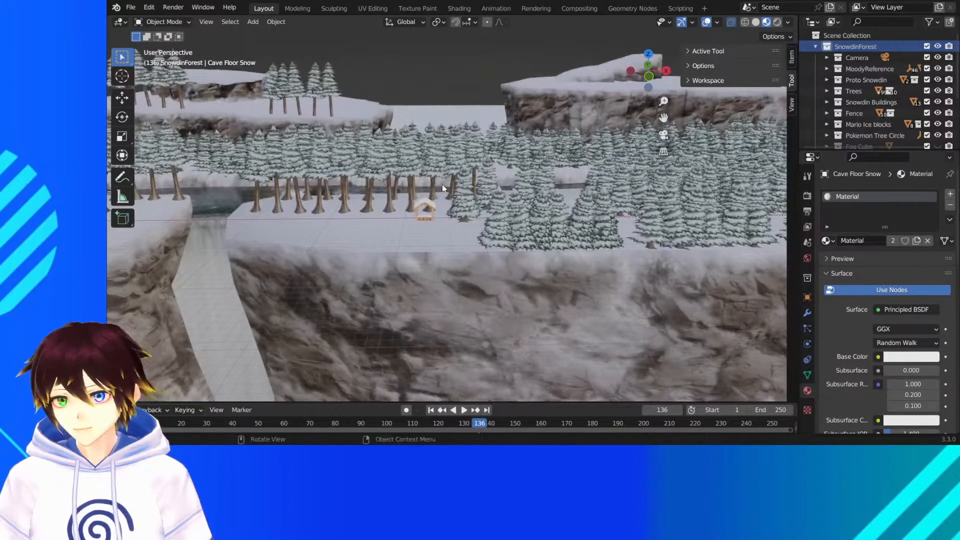
pyautogui.scroll(6, 439, 212)
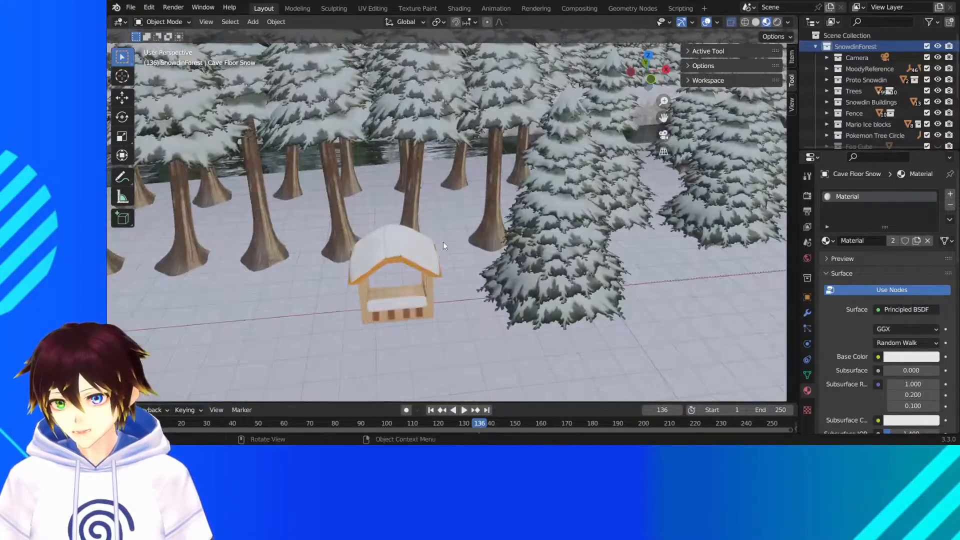
pyautogui.moveTo(444, 242); pyautogui.dragTo(451, 231, button='middle')
pyautogui.moveTo(664, 118); pyautogui.dragTo(710, 99)
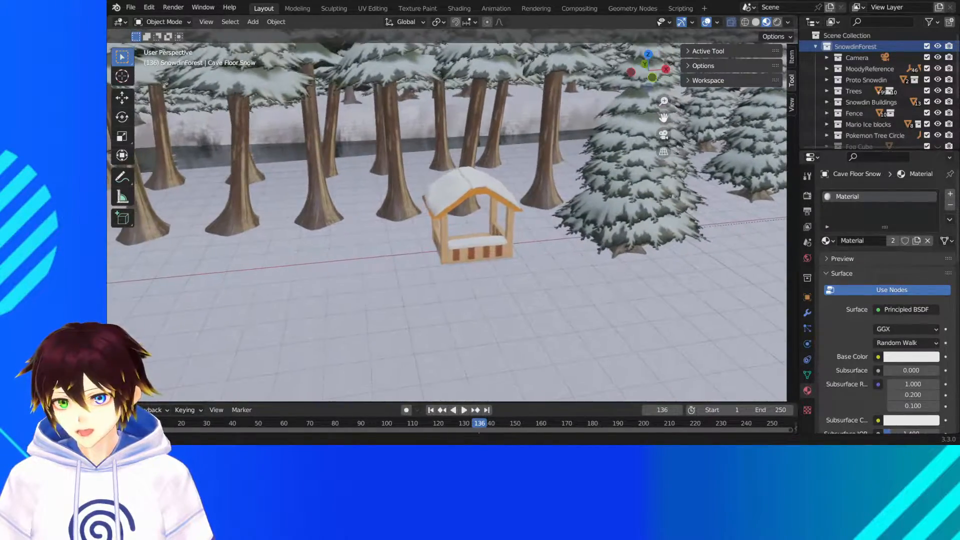
# - Add a new collection directly under the Scene Collection and make it the active collection
pyautogui.click(855, 33)
pyautogui.rightClick(855, 33)
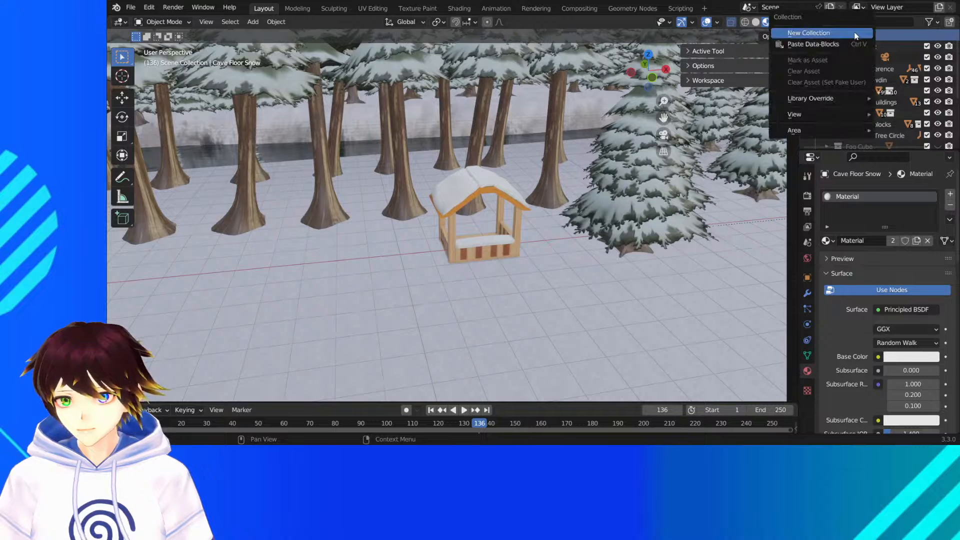
pyautogui.click(850, 33)
pyautogui.scroll(-5, 868, 92)
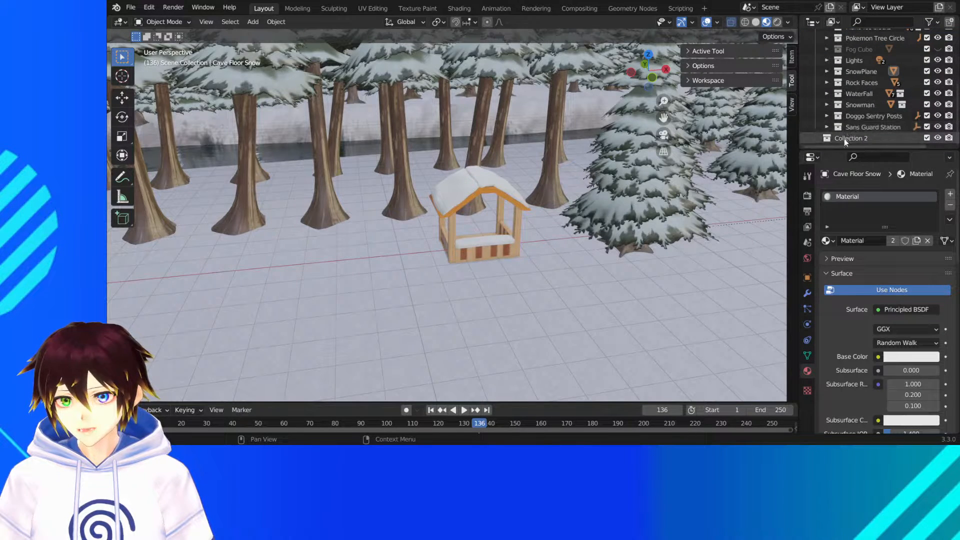
pyautogui.click(844, 139)
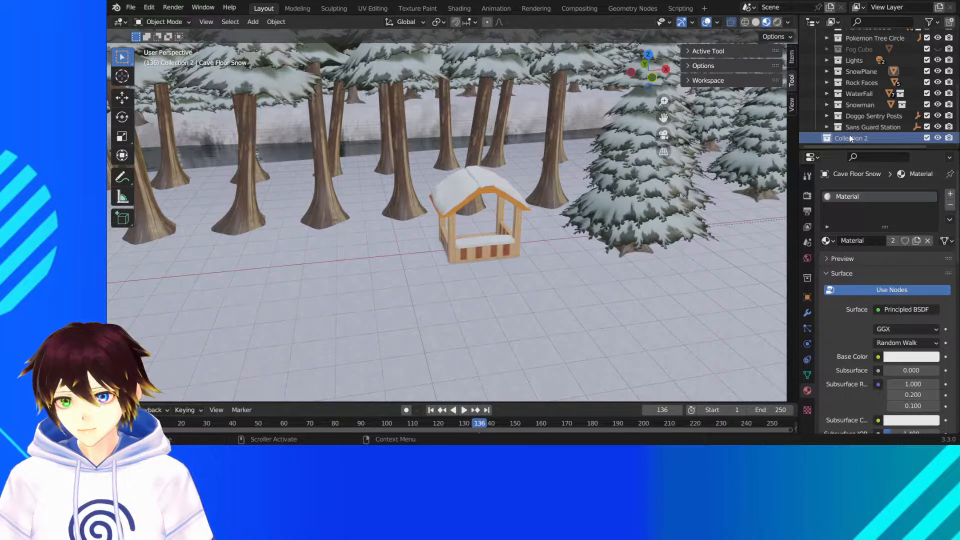
pyautogui.click(637, 169)
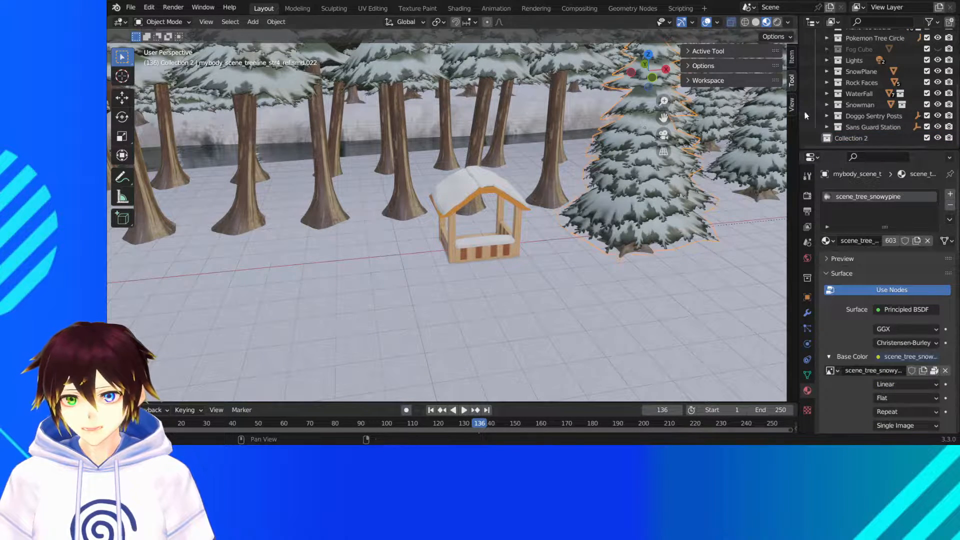
pyautogui.rightClick(852, 138)
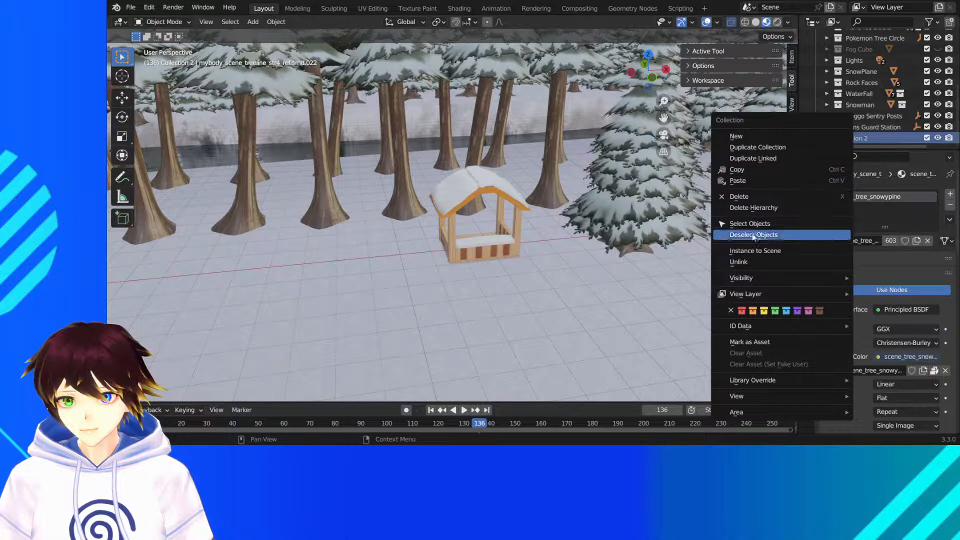
pyautogui.click(767, 158)
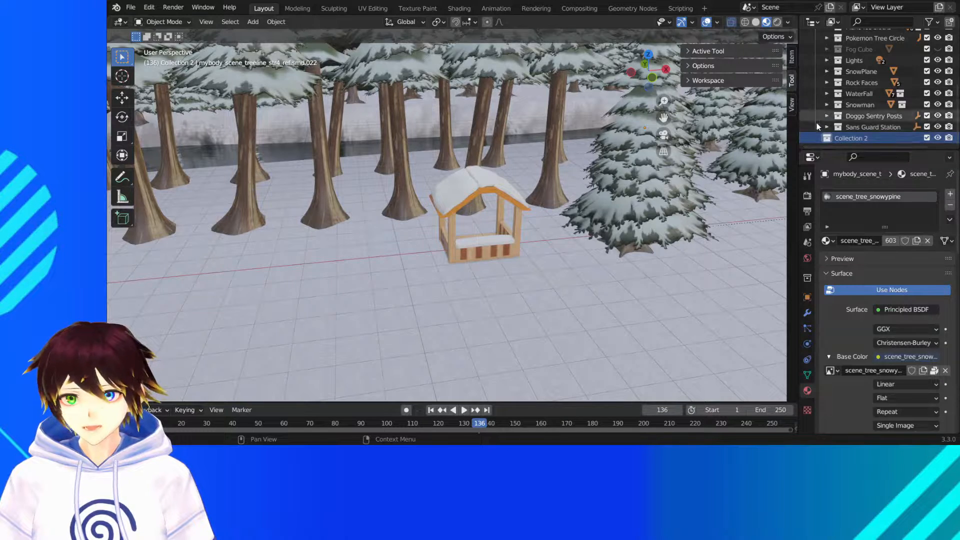
pyautogui.rightClick(857, 139)
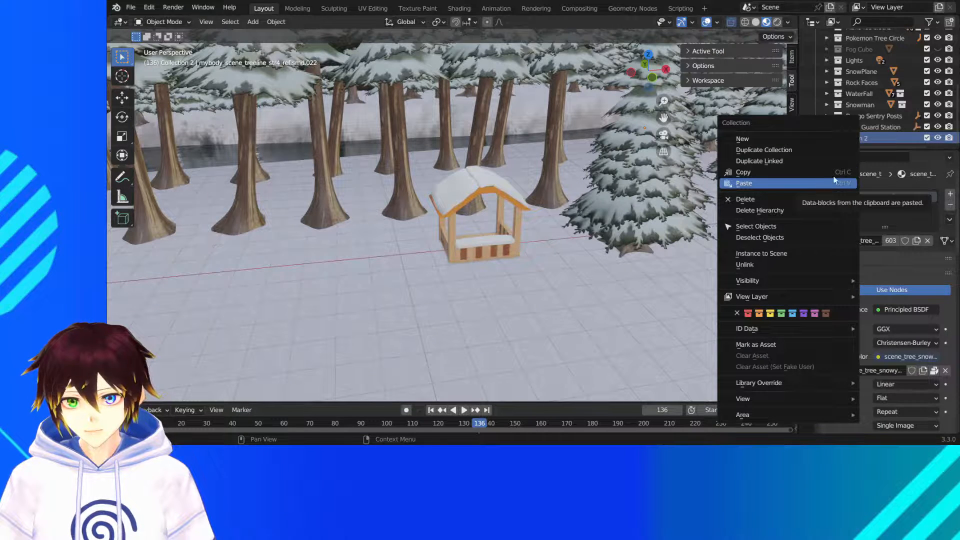
pyautogui.click(835, 182)
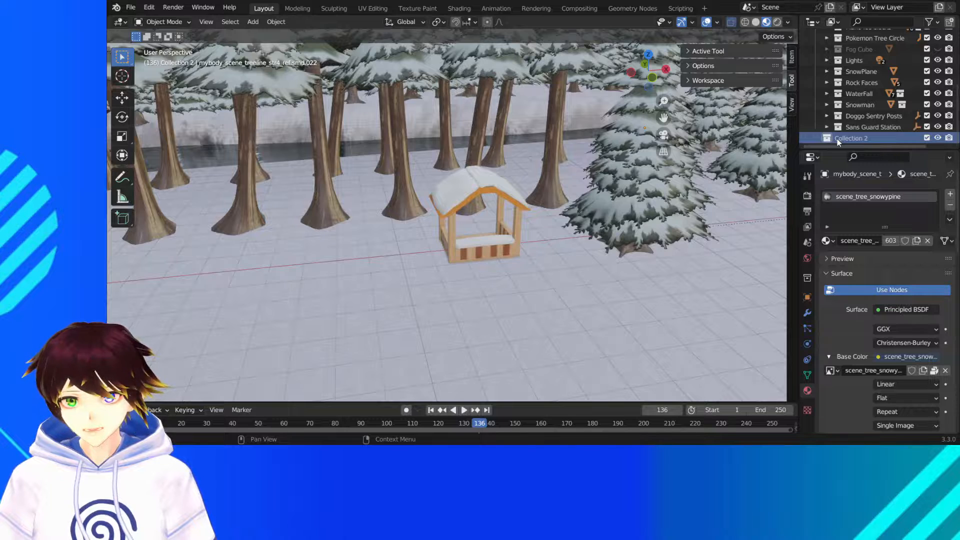
pyautogui.click(856, 116)
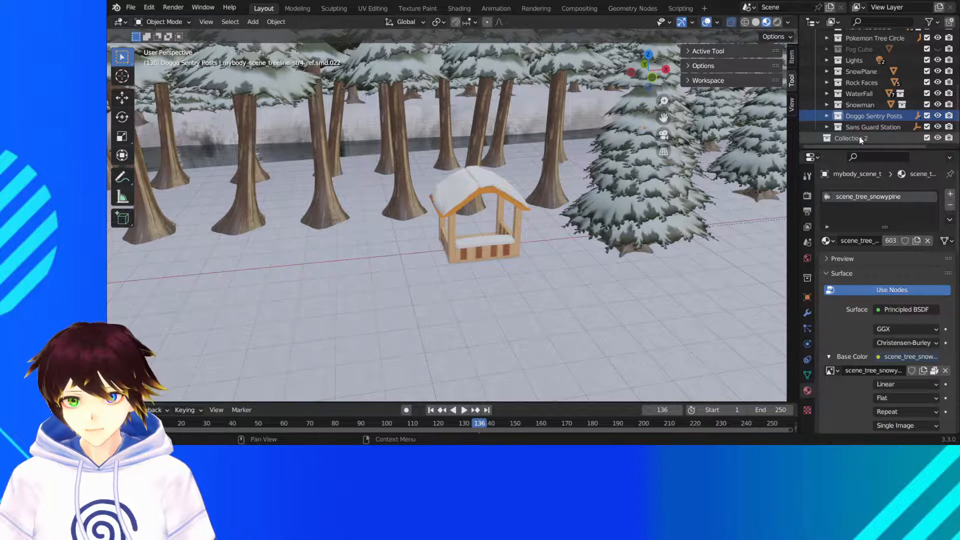
# - Quit the program without saving the scene, restart it and reopen the recent file Snowdinproto2.blend
pyautogui.click(859, 138)
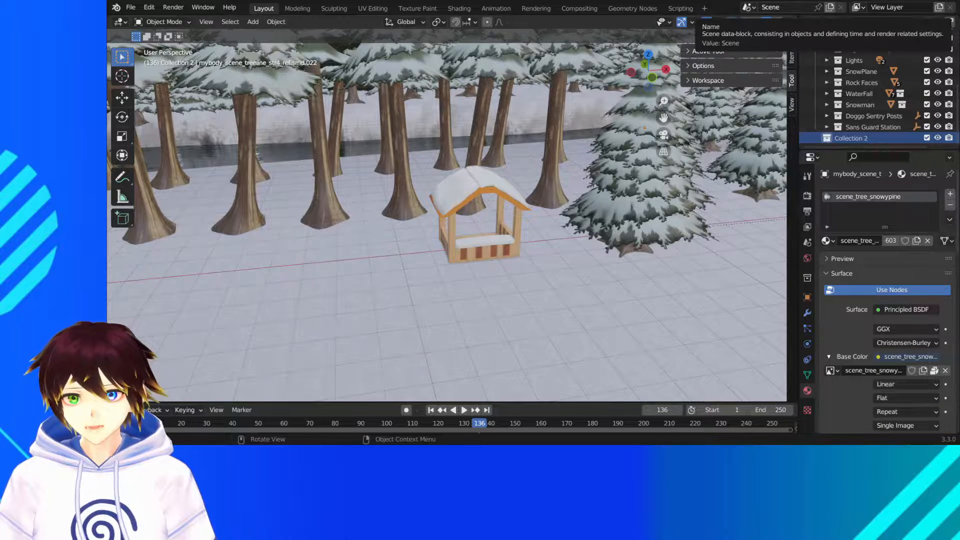
pyautogui.hotkey('ctrl', 'q')
pyautogui.click(551, 236)
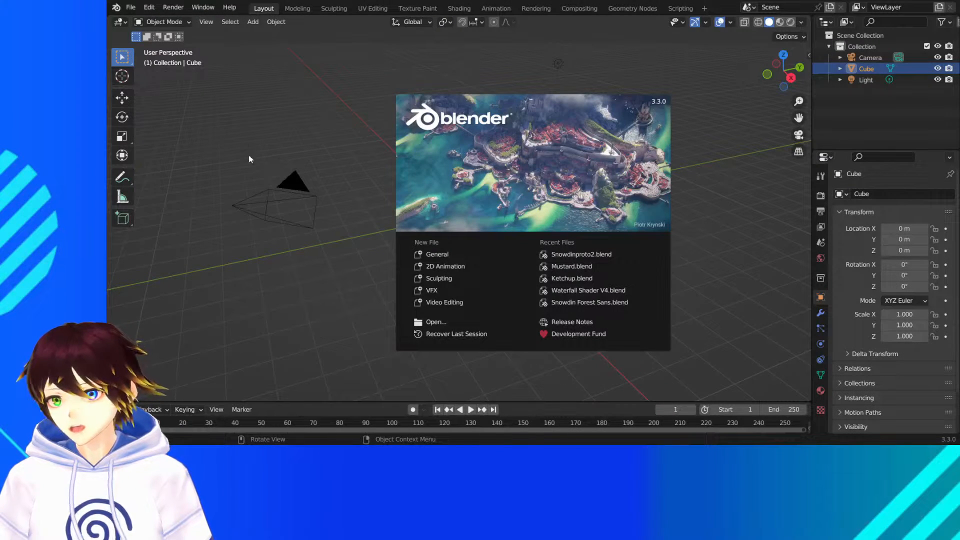
pyautogui.click(596, 254)
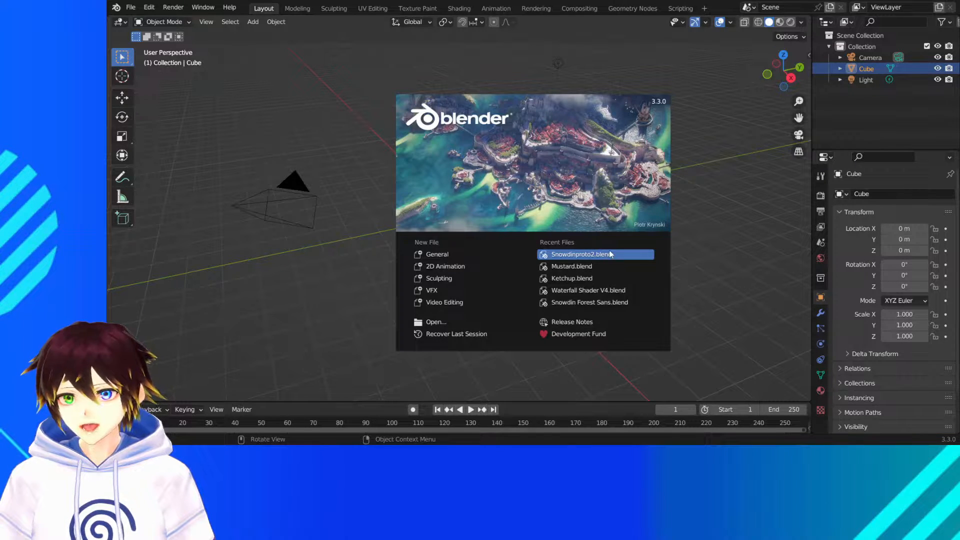
pyautogui.click(580, 254)
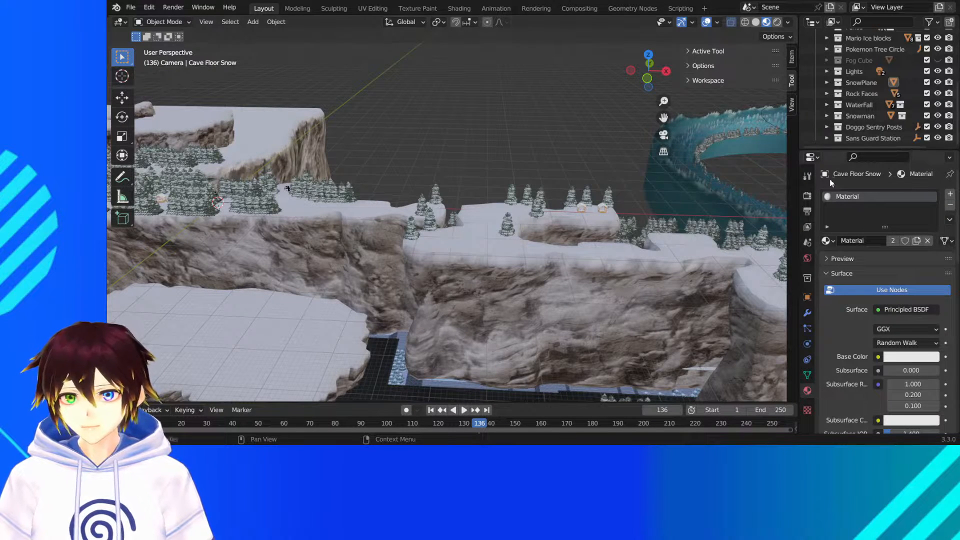
# - Add a new collection directly under the Scene Collection and name it Ketchup and Mustard
pyautogui.scroll(5, 866, 75)
pyautogui.click(863, 48)
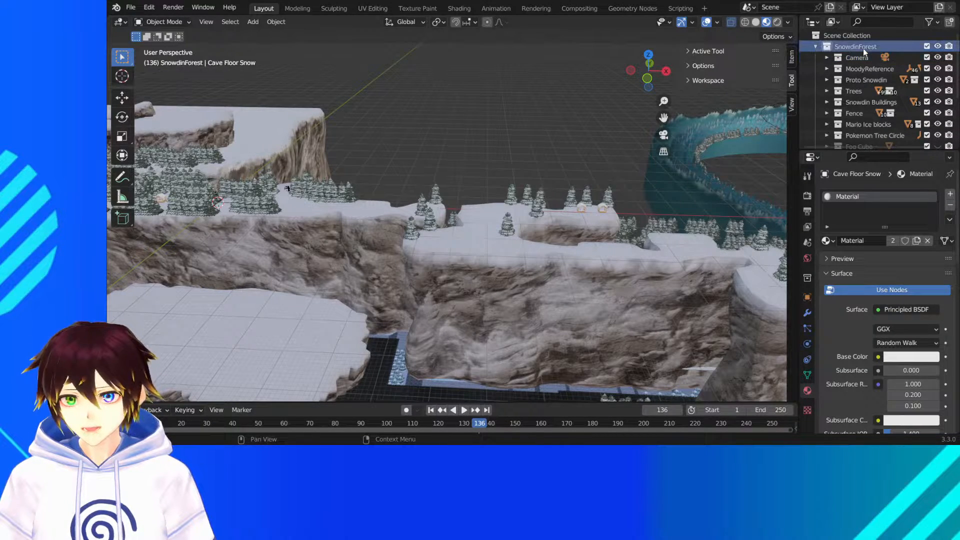
pyautogui.rightClick(855, 37)
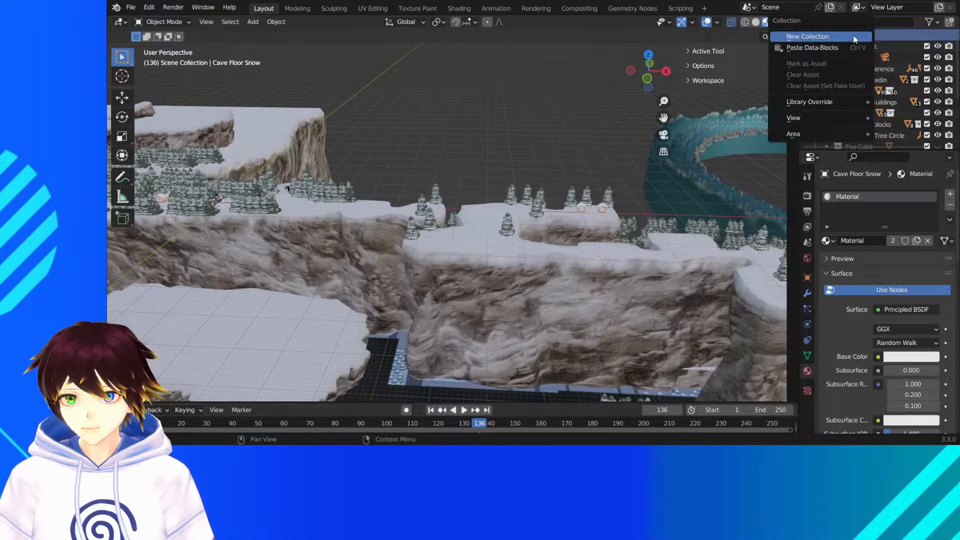
pyautogui.click(855, 37)
pyautogui.scroll(-5, 854, 79)
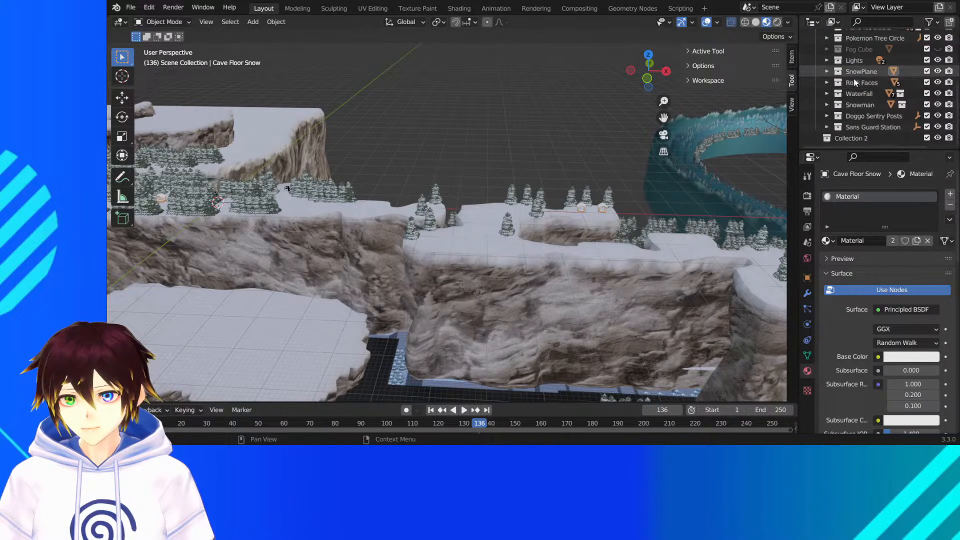
pyautogui.doubleClick(839, 137)
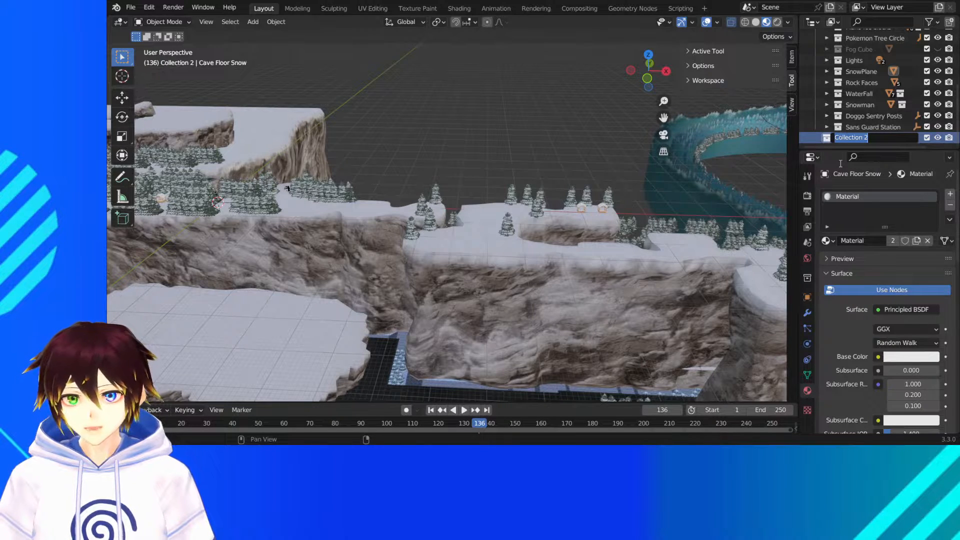
pyautogui.write('Ket')
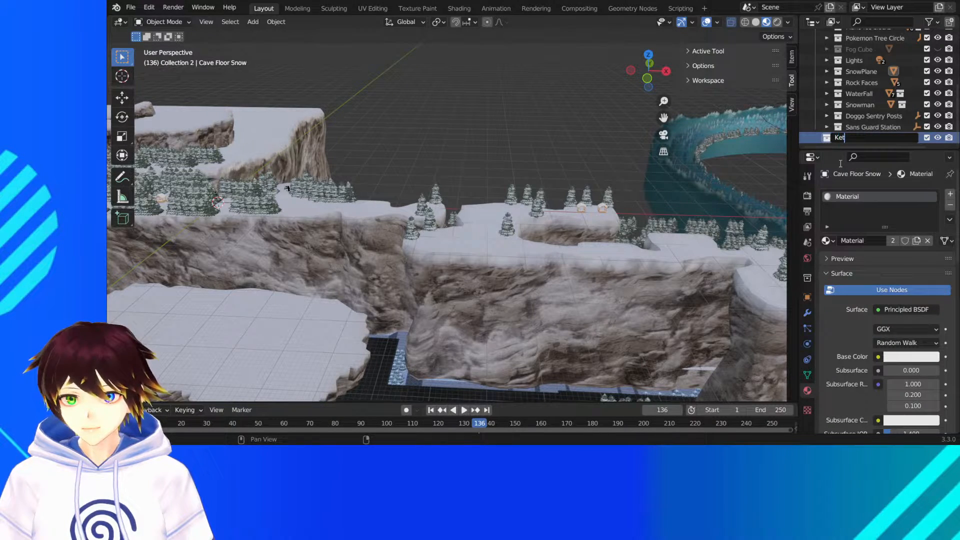
pyautogui.write('chup')
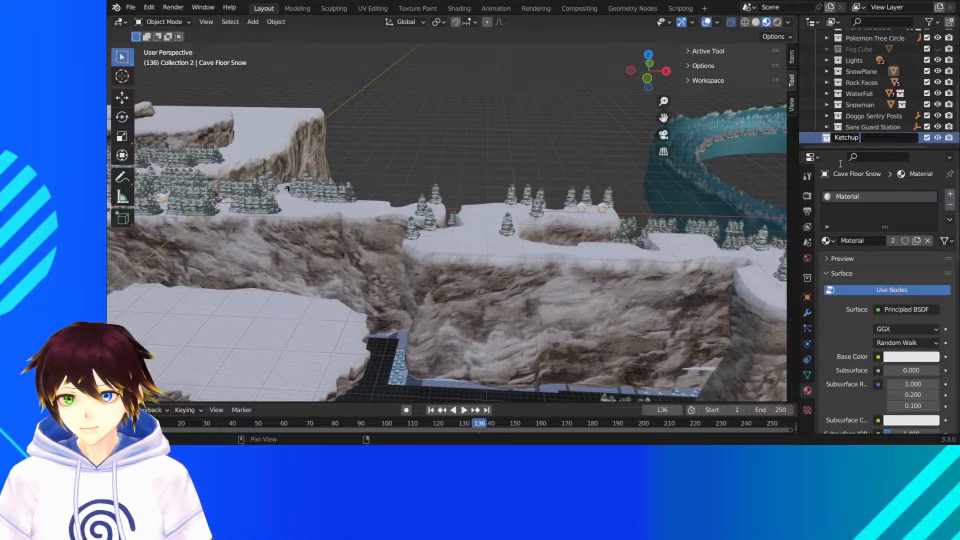
pyautogui.write(' and Mustard')
pyautogui.press('Return')
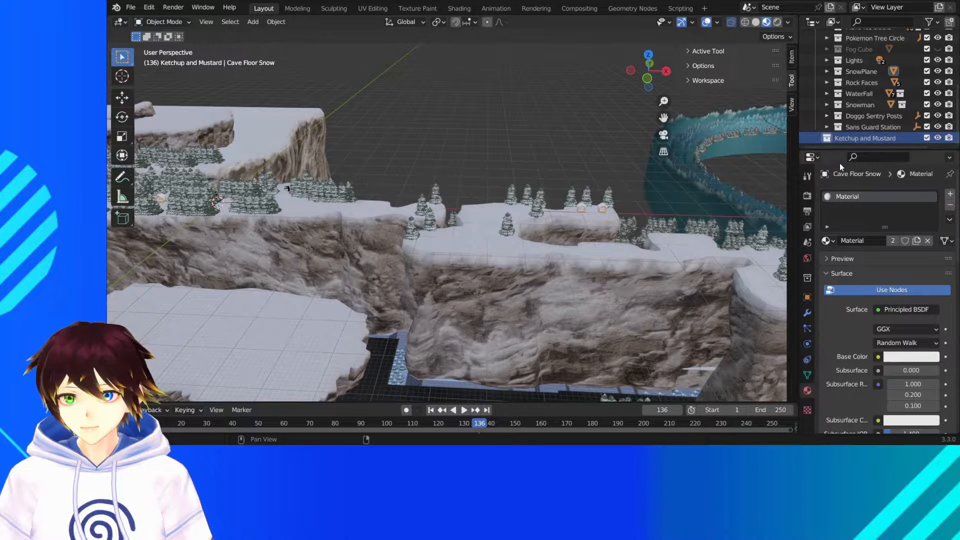
# - Append the red ketchup bottle from its separate file into the Ketchup and Mustard collection
pyautogui.click(130, 7)
pyautogui.click(150, 129)
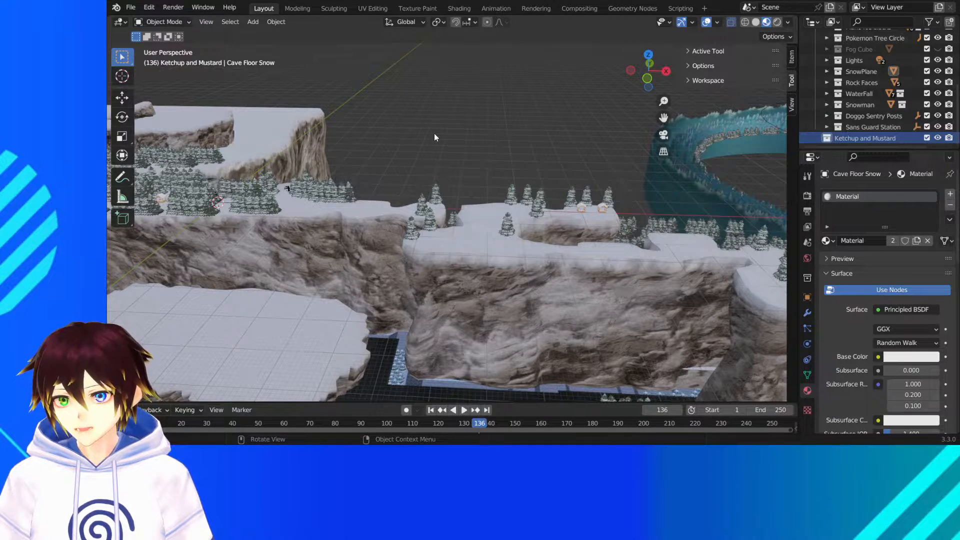
pyautogui.scroll(-8, 441, 148)
pyautogui.moveTo(441, 152); pyautogui.dragTo(495, 146, button='middle')
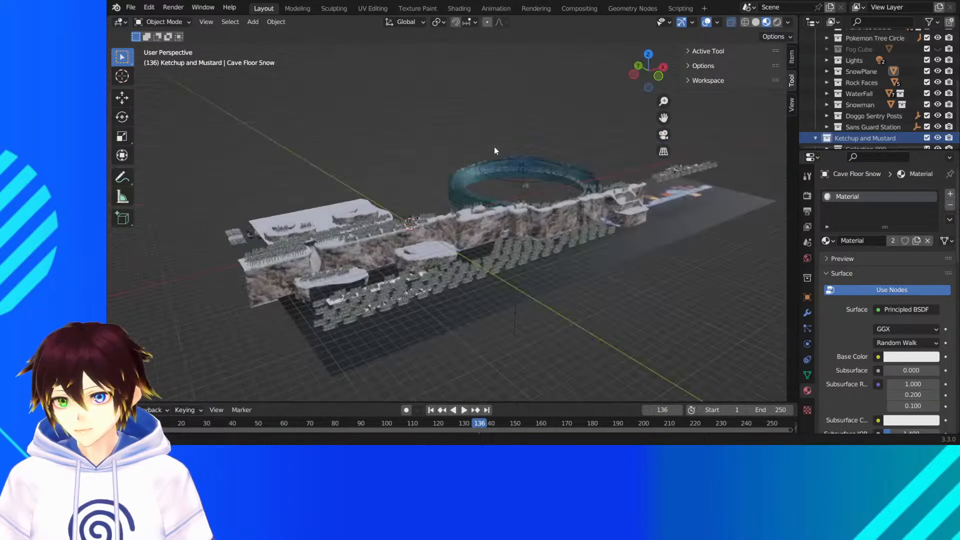
# - Move the ketchup bottle about 4 m along positive X, out of the trees onto the snowy path
pyautogui.click(131, 99)
pyautogui.scroll(8, 450, 136)
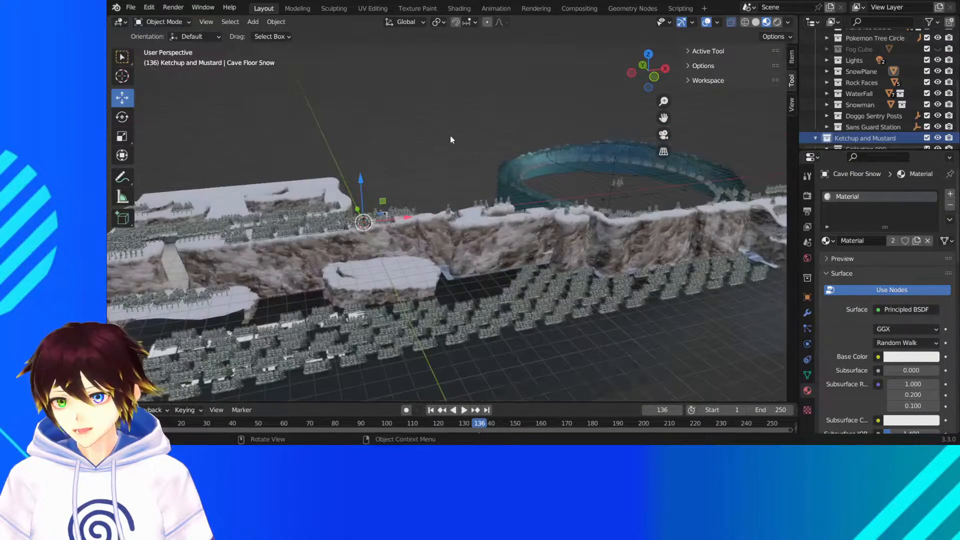
pyautogui.scroll(10, 423, 170)
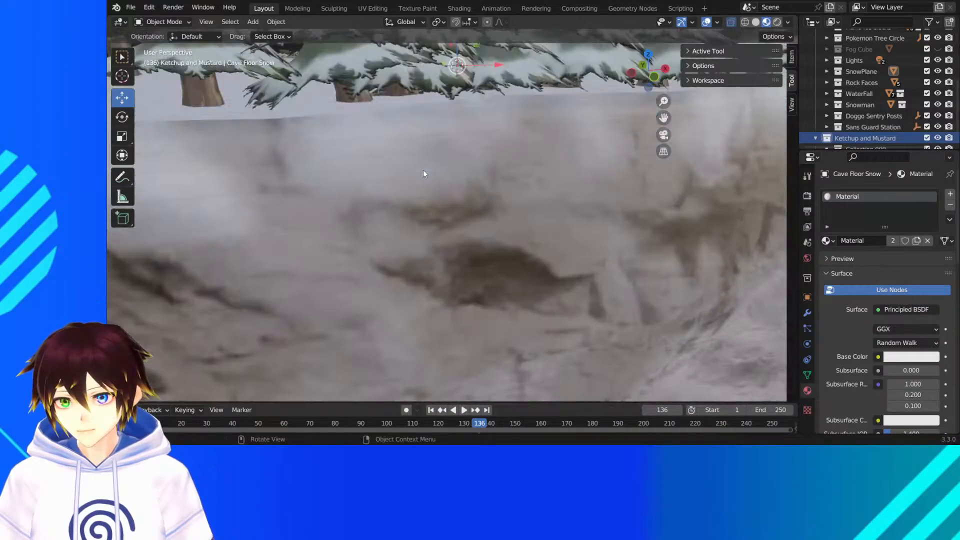
pyautogui.moveTo(423, 169); pyautogui.dragTo(458, 188, button='middle')
pyautogui.scroll(-5, 469, 138)
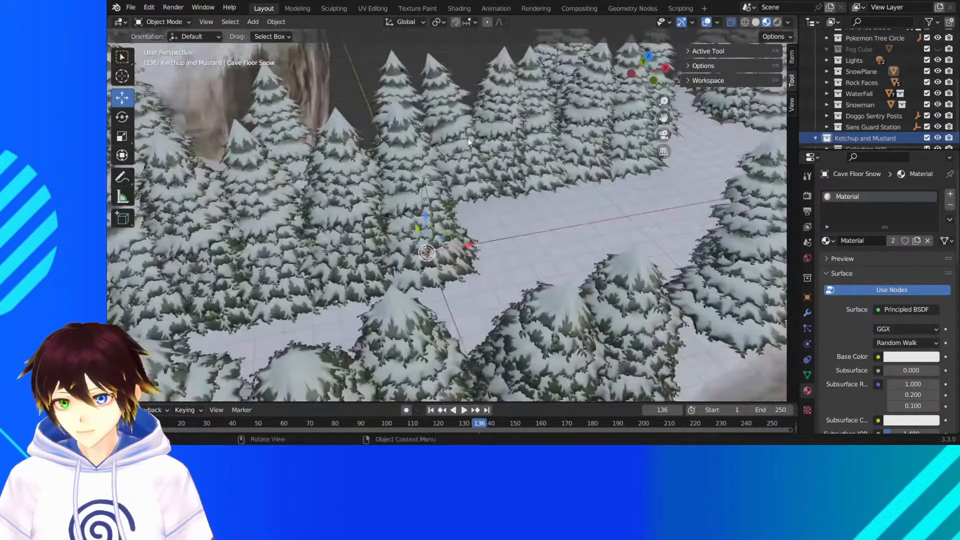
pyautogui.scroll(3, 468, 138)
pyautogui.moveTo(468, 138); pyautogui.dragTo(464, 193, button='middle')
pyautogui.press('g')
pyautogui.press('x')
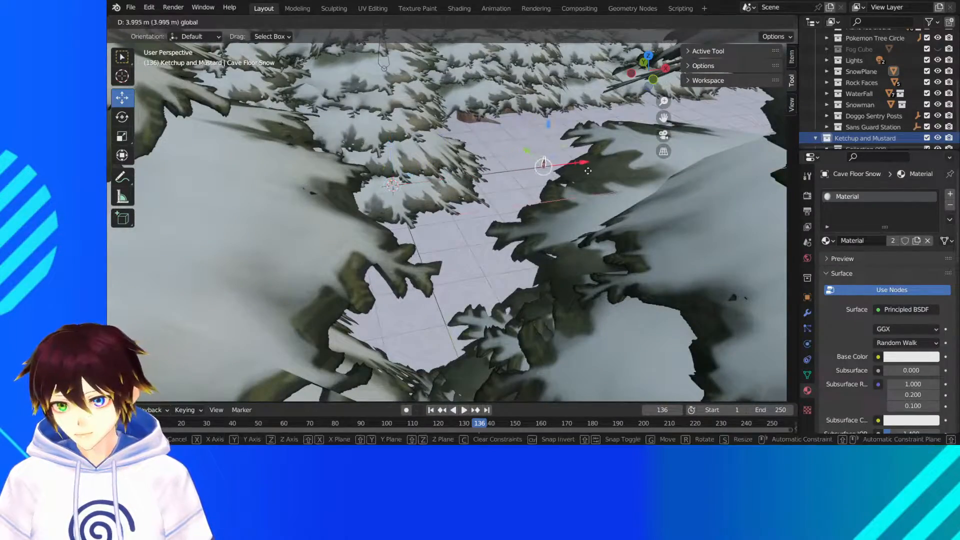
pyautogui.click(560, 172)
# - Move the ketchup bottle further along X and about 11 m along Y, close to the standing character and the snowman
pyautogui.scroll(-6, 560, 172)
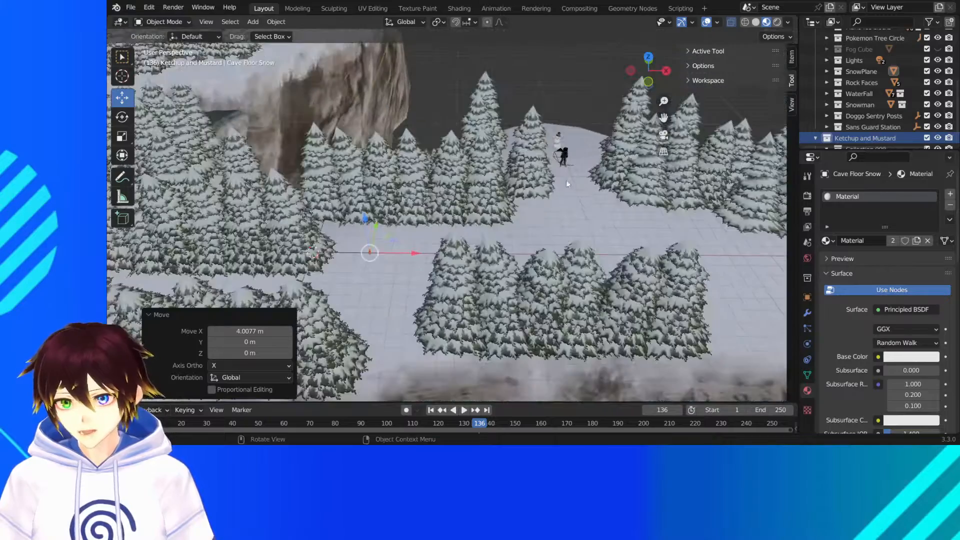
pyautogui.press('g')
pyautogui.press('x')
pyautogui.click(574, 253)
pyautogui.moveTo(574, 253); pyautogui.dragTo(495, 252, button='middle')
pyautogui.moveTo(424, 247); pyautogui.dragTo(512, 176)
pyautogui.moveTo(512, 177); pyautogui.dragTo(380, 165, button='middle')
# - Try placing the ketchup bottle beside the character's hand in back view, about 0.71 m along X and 0.58 m up, and undo the move
pyautogui.scroll(12, 532, 183)
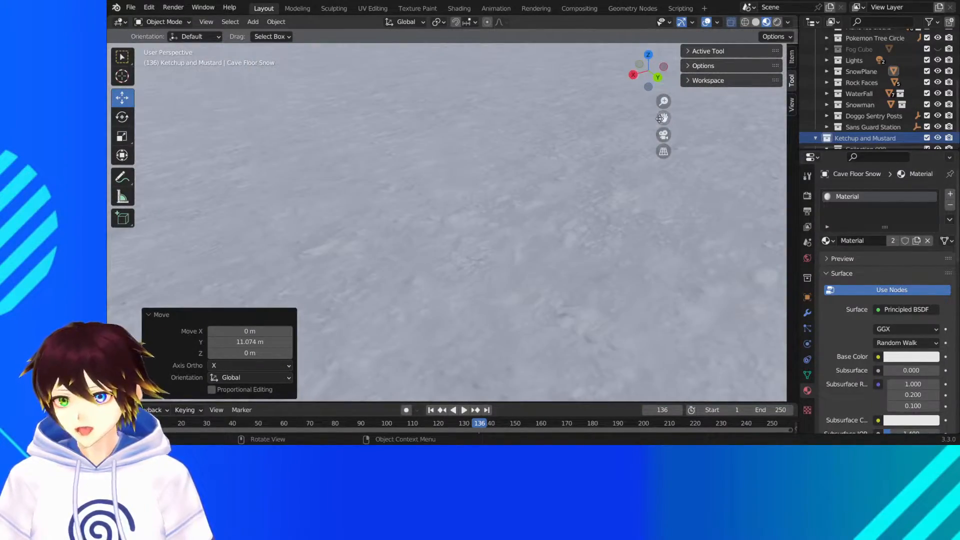
pyautogui.scroll(-10, 461, 169)
pyautogui.moveTo(380, 154); pyautogui.dragTo(398, 145, button='middle')
pyautogui.scroll(2, 391, 153)
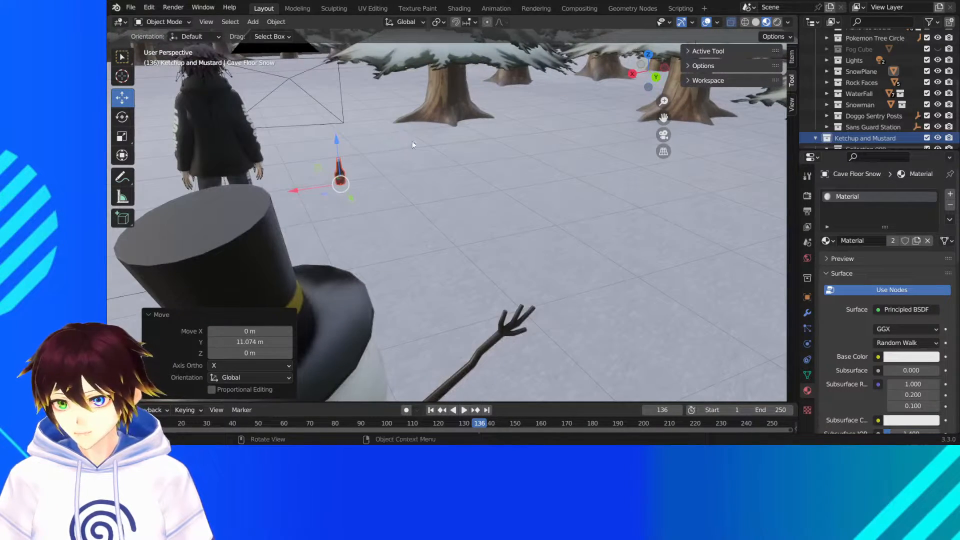
pyautogui.click(657, 76)
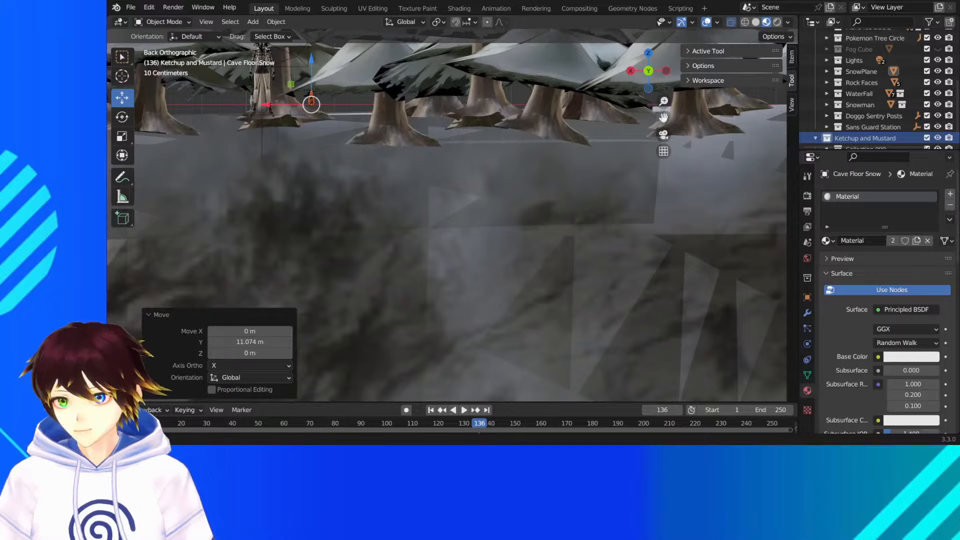
pyautogui.scroll(3, 465, 246)
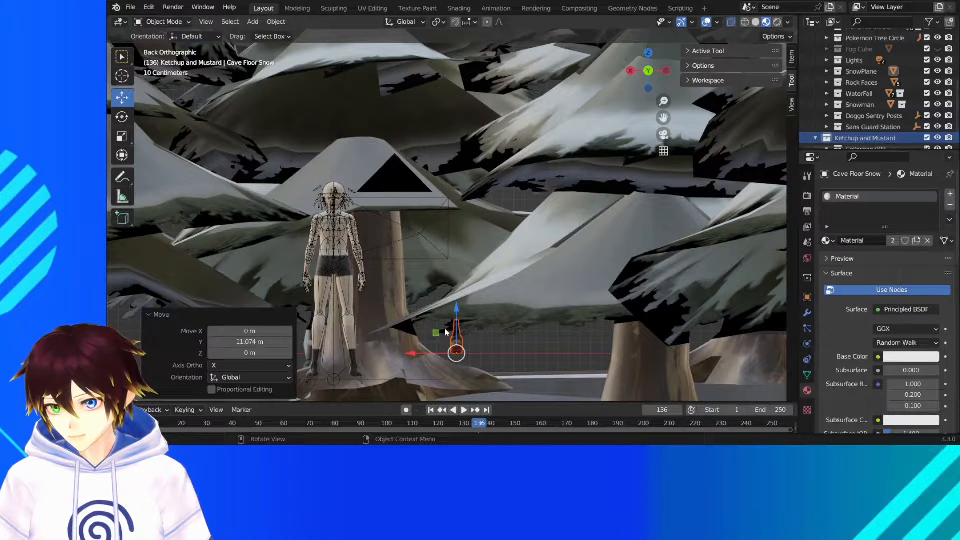
pyautogui.press('g')
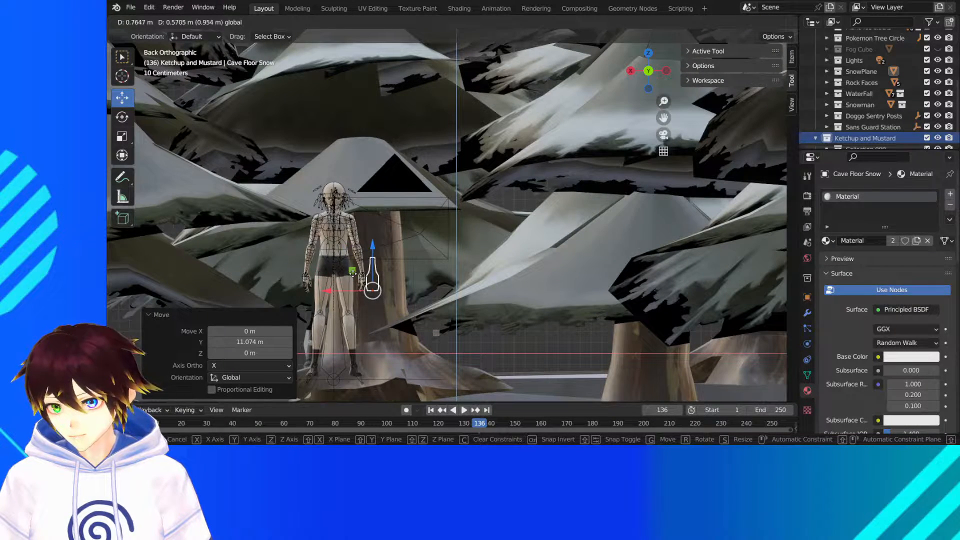
pyautogui.click(354, 251)
pyautogui.moveTo(354, 252); pyautogui.dragTo(521, 189, button='middle')
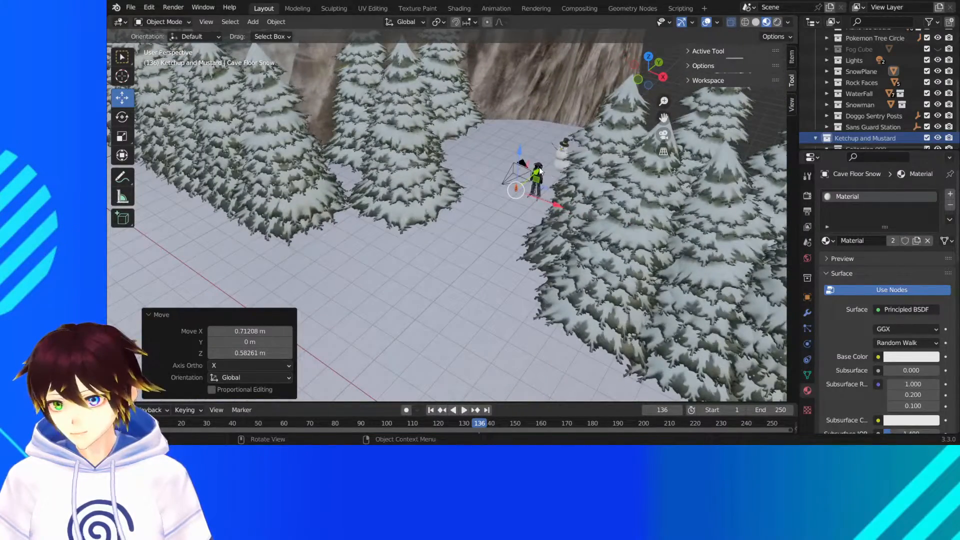
pyautogui.hotkey('ctrl', 'z')
# - Move the ketchup bottle about 4.1 m along negative Y, away from the character onto the open path
pyautogui.click(792, 105)
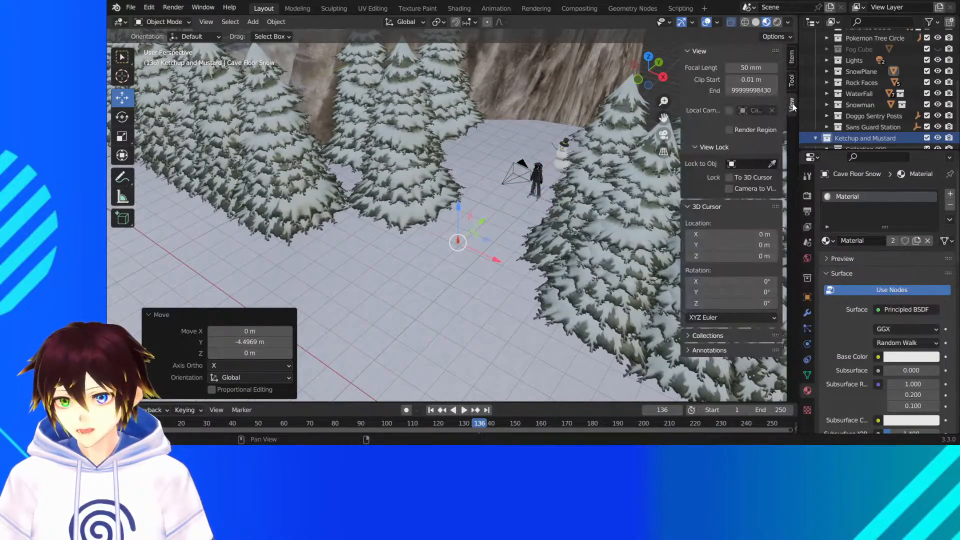
pyautogui.moveTo(450, 243); pyautogui.dragTo(512, 215, button='middle')
pyautogui.press('g')
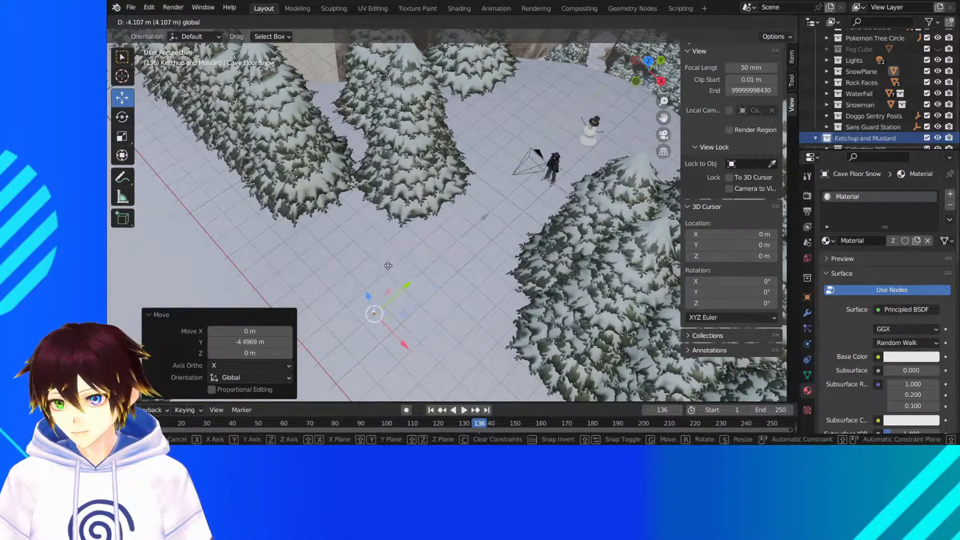
pyautogui.click(388, 265)
# - Shift the ketchup bottle about 6.9 m along negative X and about 1.3 m along negative Y
pyautogui.moveTo(393, 232); pyautogui.dragTo(426, 201, button='middle')
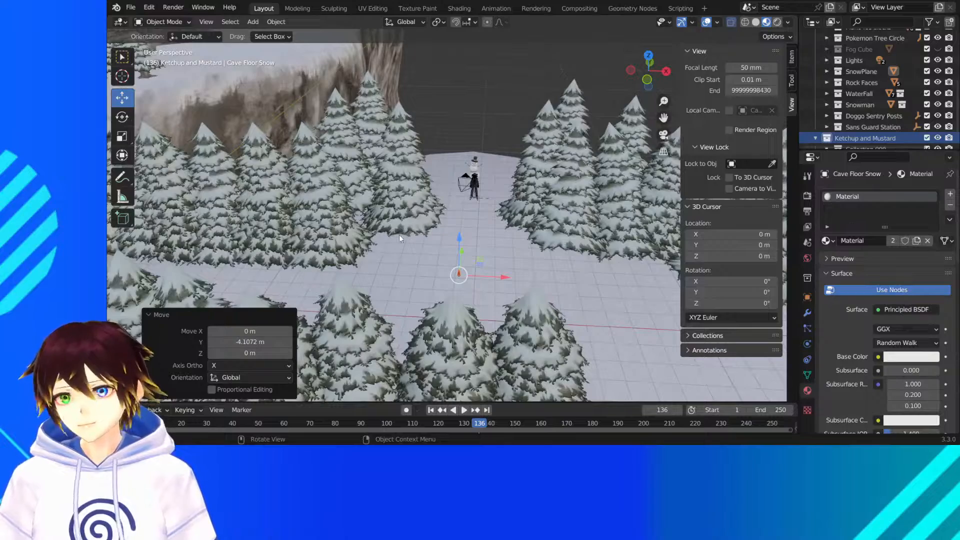
pyautogui.press('g')
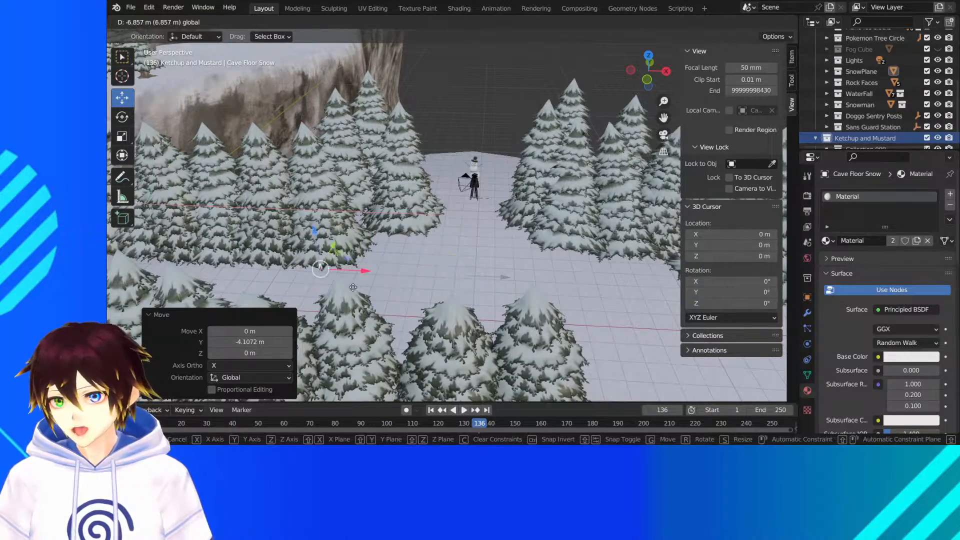
pyautogui.click(354, 288)
pyautogui.moveTo(353, 287); pyautogui.dragTo(375, 255, button='middle')
pyautogui.press('g')
pyautogui.click(327, 245)
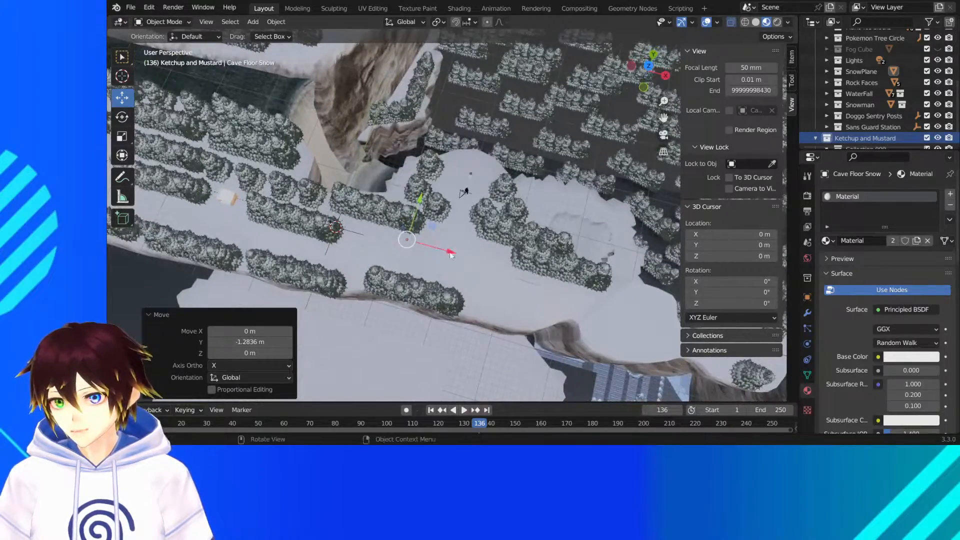
# - Move the ketchup bottle along the forest path in negative X by about 36 m, 61 m and 15 m toward the far guard station
pyautogui.moveTo(450, 254); pyautogui.dragTo(250, 195)
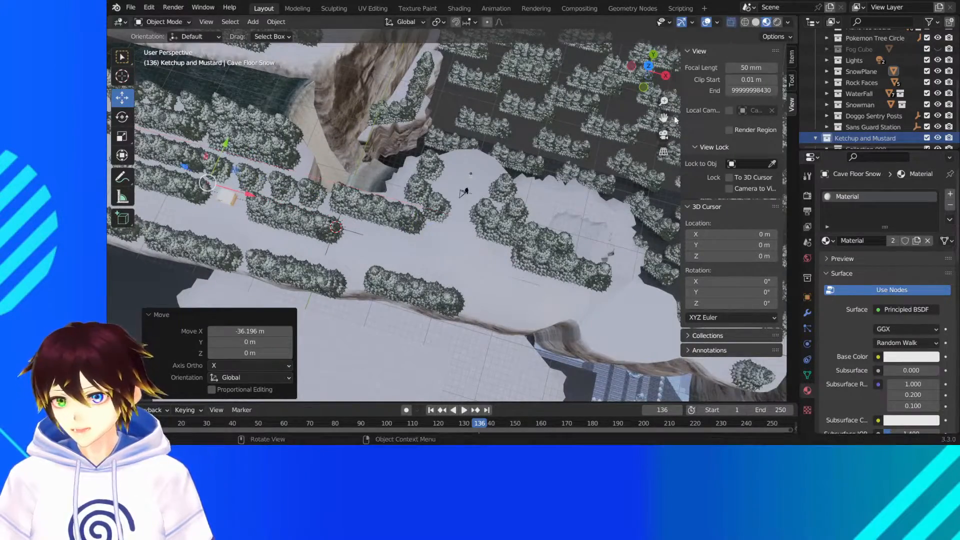
pyautogui.moveTo(667, 119); pyautogui.dragTo(955, 146)
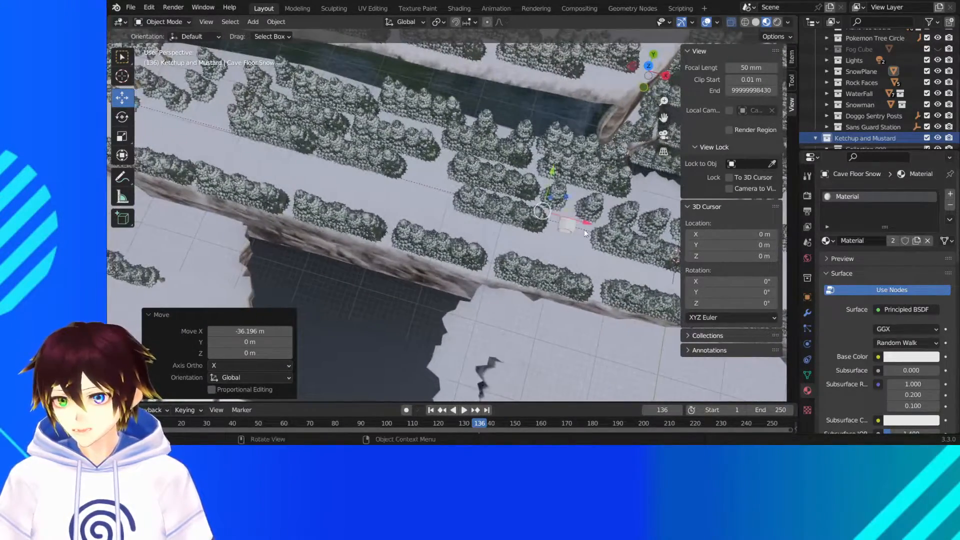
pyautogui.moveTo(586, 223); pyautogui.dragTo(241, 131)
pyautogui.moveTo(444, 159); pyautogui.dragTo(520, 121, button='middle')
pyautogui.moveTo(664, 118); pyautogui.dragTo(301, 537)
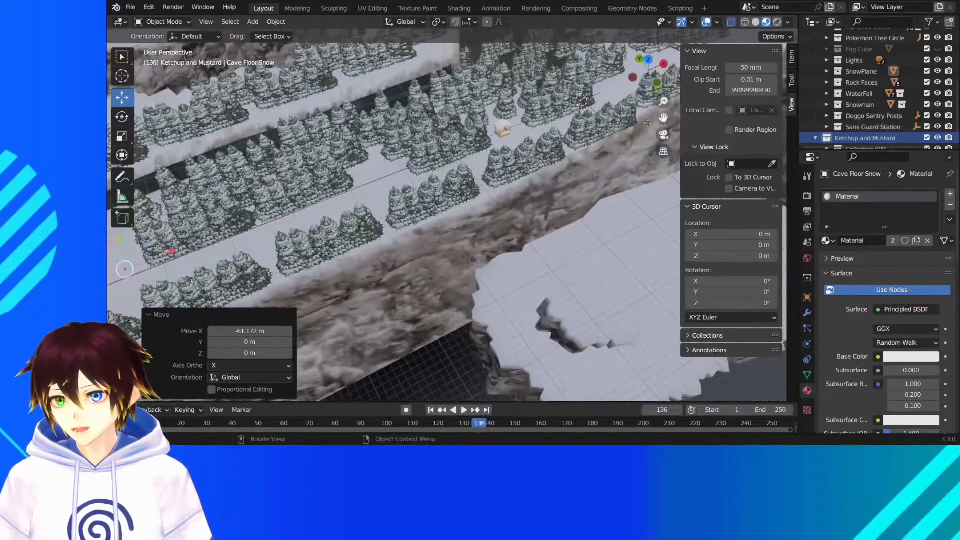
pyautogui.moveTo(473, 70); pyautogui.dragTo(435, 80, button='middle')
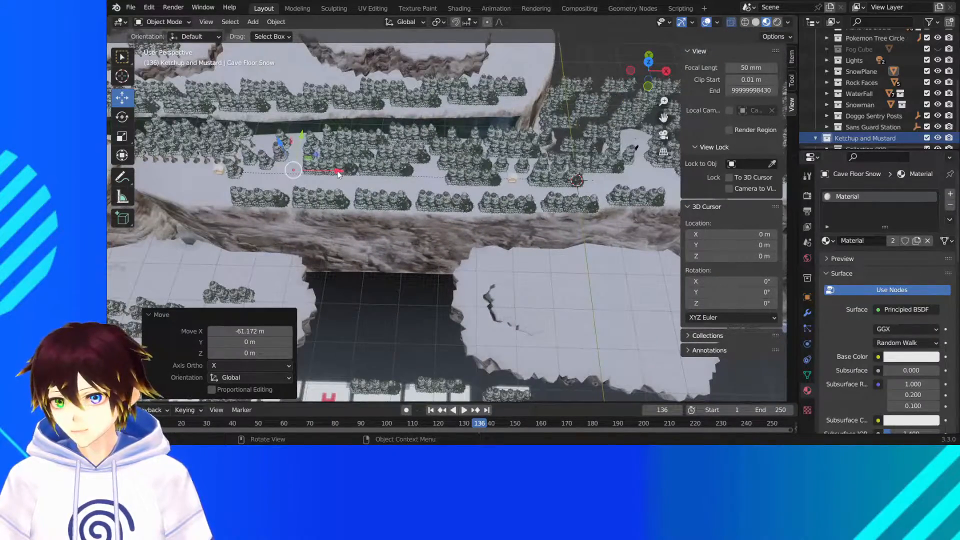
pyautogui.moveTo(338, 174); pyautogui.dragTo(285, 173)
# - Examine the trees and river around the guard station to check where the ketchup bottle stands
pyautogui.moveTo(663, 119); pyautogui.dragTo(859, 131)
pyautogui.scroll(3, 498, 146)
pyautogui.moveTo(499, 145); pyautogui.dragTo(574, 104, button='middle')
pyautogui.scroll(5, 535, 127)
pyautogui.moveTo(663, 118); pyautogui.dragTo(480, 150)
pyautogui.moveTo(470, 182); pyautogui.dragTo(428, 197, button='middle')
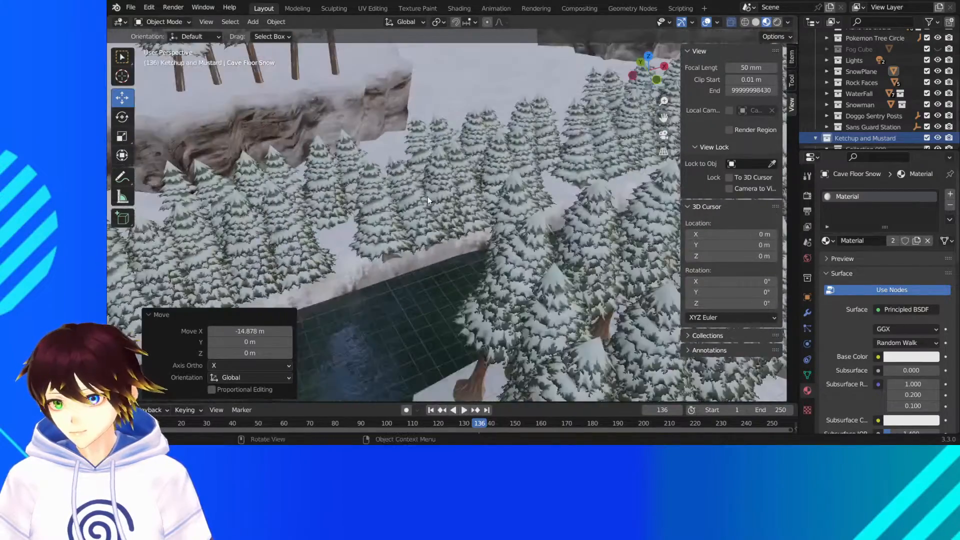
pyautogui.scroll(-5, 427, 196)
pyautogui.moveTo(556, 237); pyautogui.dragTo(539, 234, button='middle')
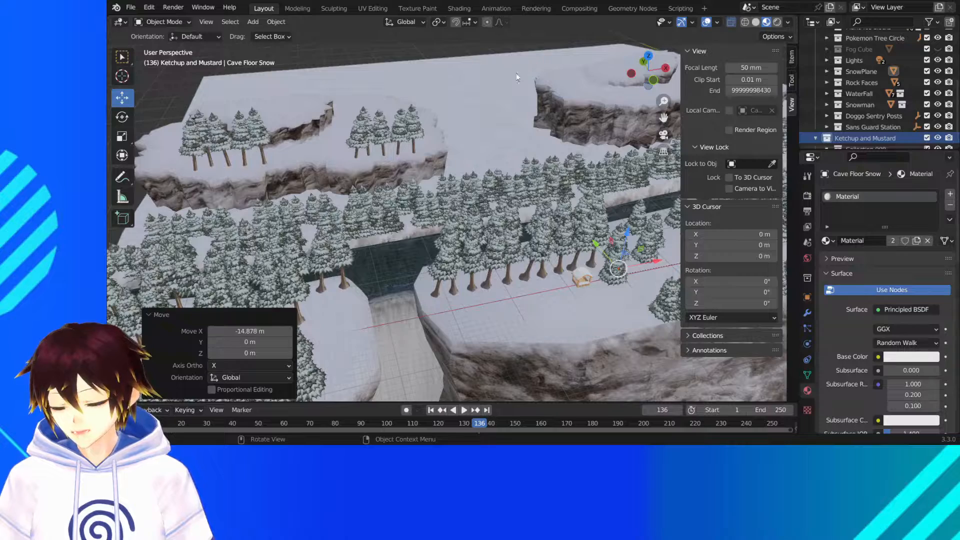
# - Move the ketchup bottle about 6.6 m along negative X to the guard station
pyautogui.click(675, 113)
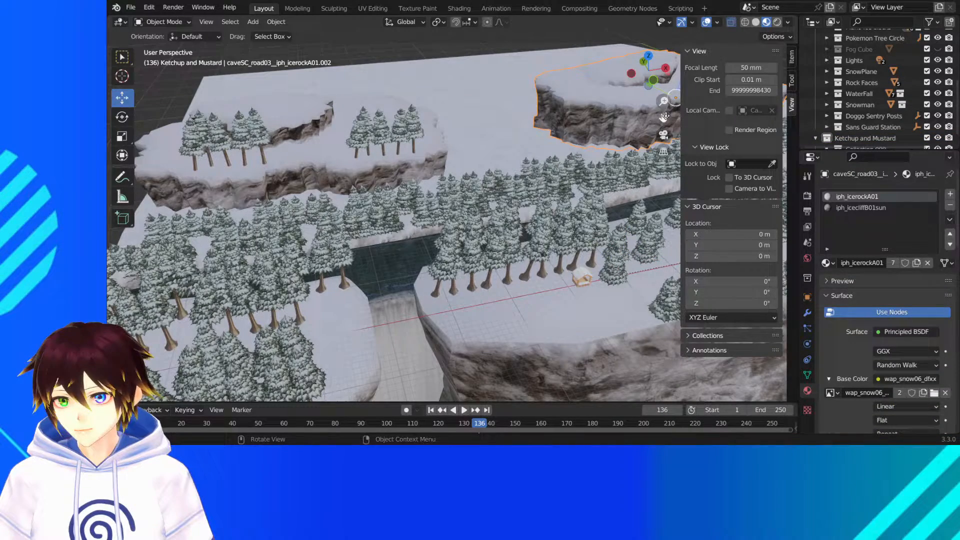
pyautogui.click(448, 48)
pyautogui.click(122, 56)
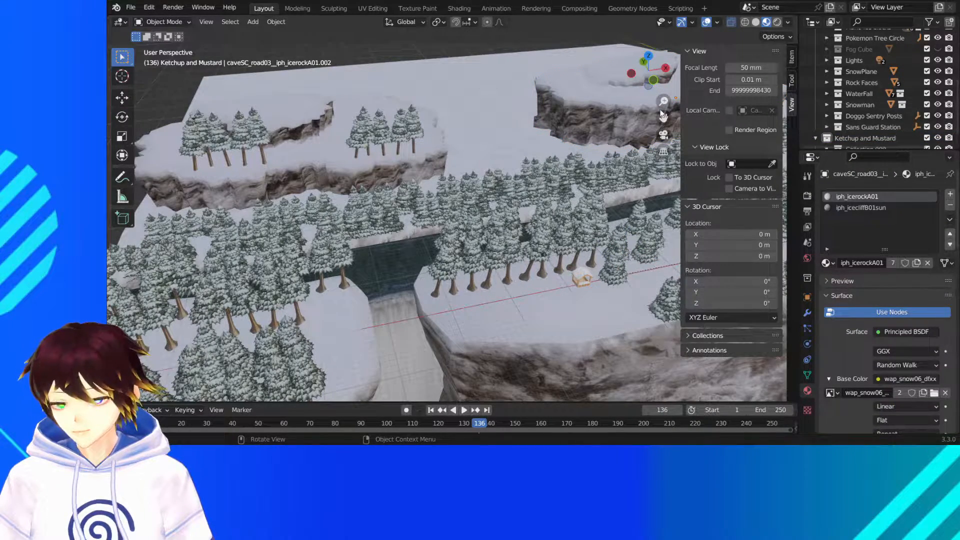
pyautogui.moveTo(663, 115); pyautogui.dragTo(664, 101)
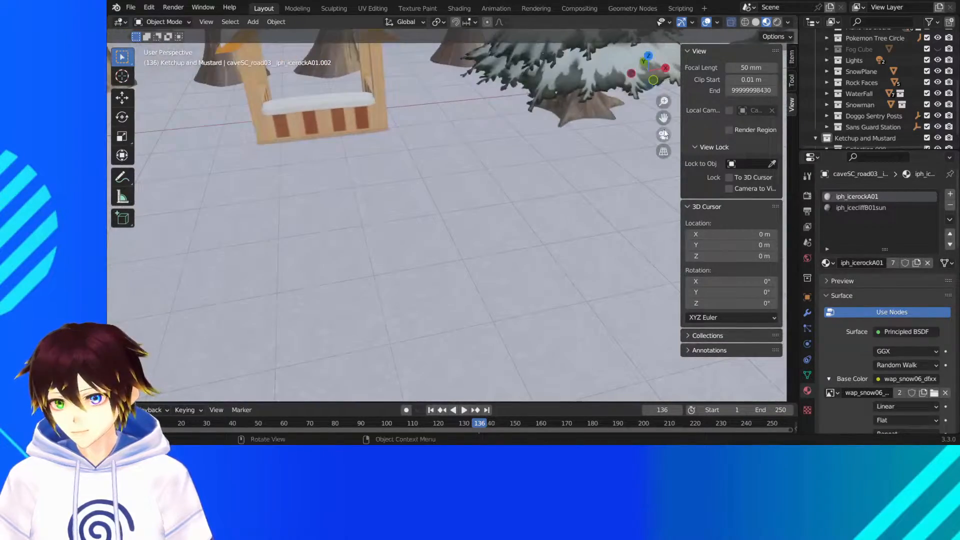
pyautogui.moveTo(664, 118); pyautogui.dragTo(727, 204)
pyautogui.scroll(-1, 866, 111)
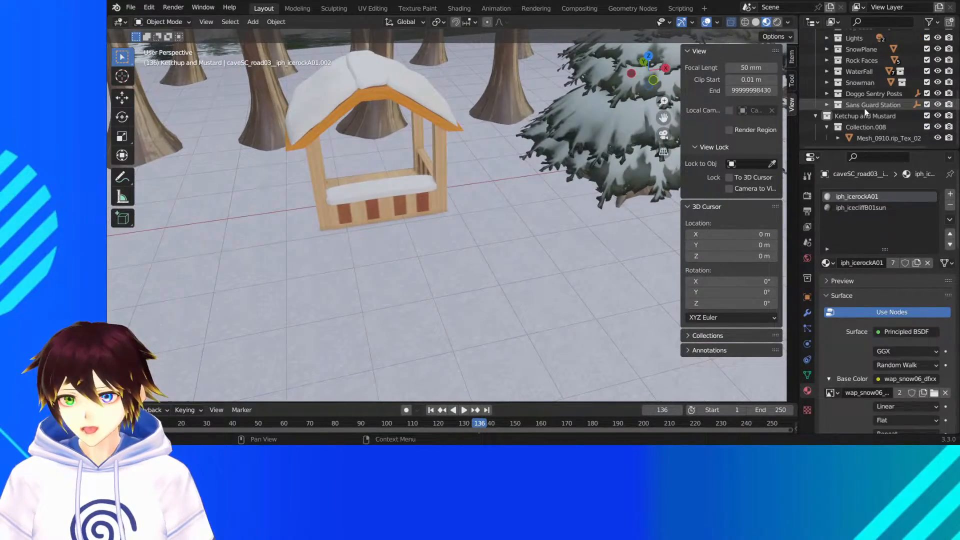
pyautogui.click(867, 136)
pyautogui.scroll(-3, 642, 163)
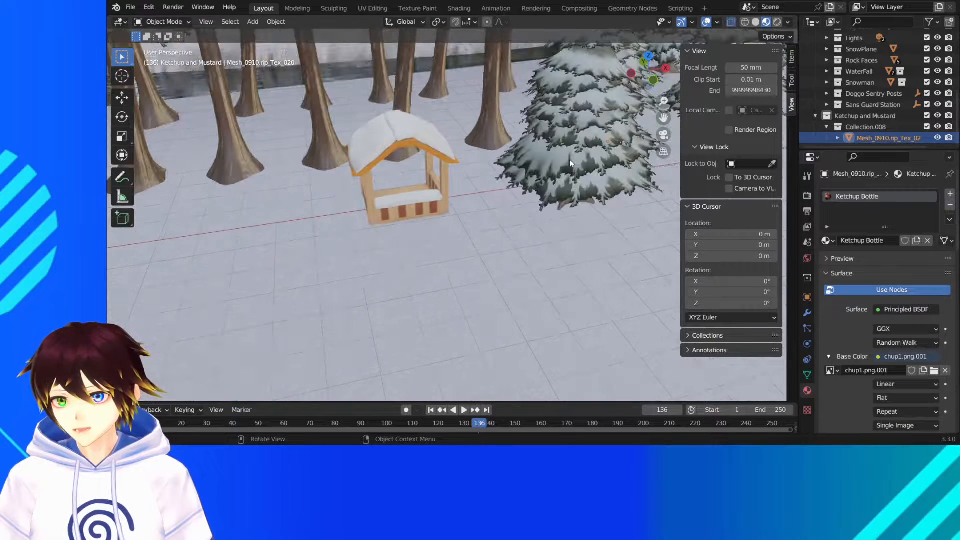
pyautogui.click(126, 101)
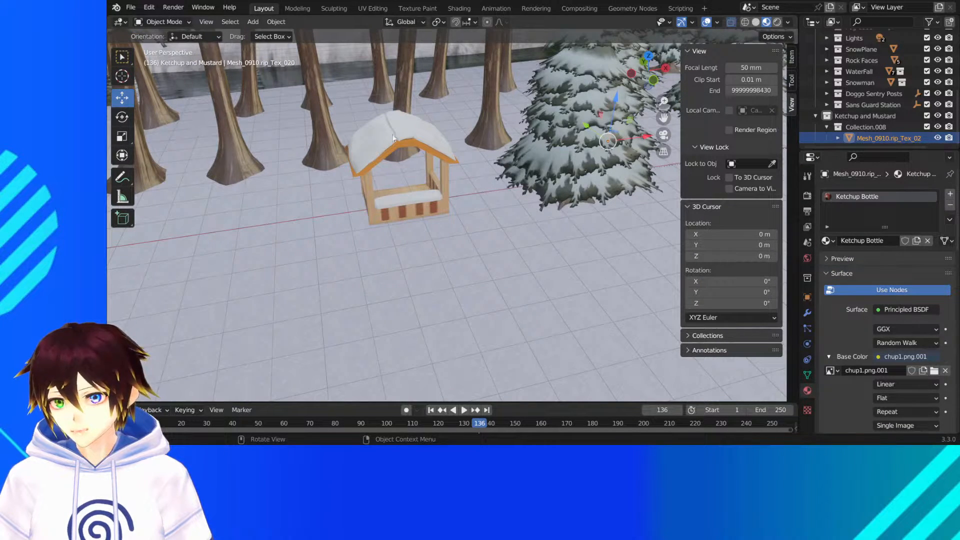
pyautogui.moveTo(644, 136); pyautogui.dragTo(453, 173)
pyautogui.moveTo(451, 173); pyautogui.dragTo(468, 176, button='middle')
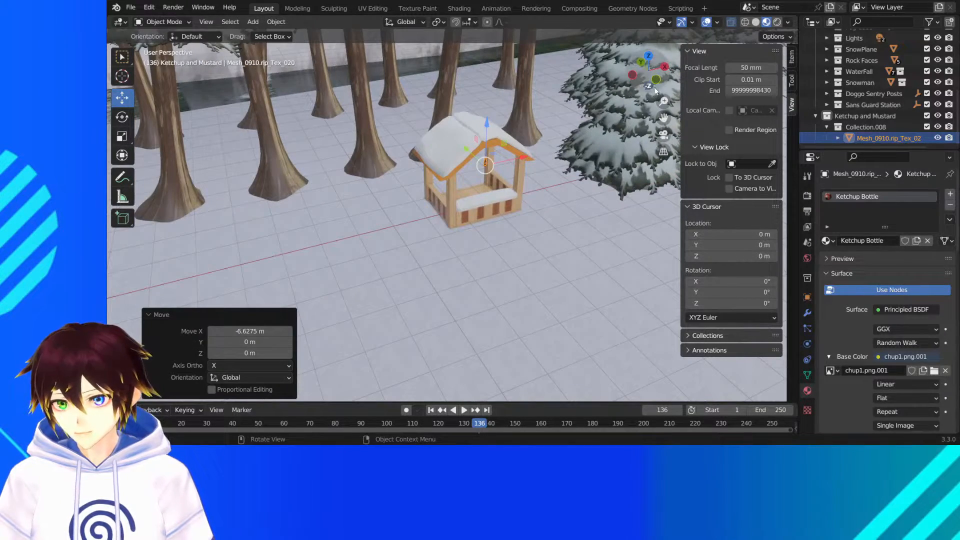
# - Lower the ketchup bottle about 0.21 m along Z in the wireframe front view to the guard station's counter height
pyautogui.click(656, 80)
pyautogui.moveTo(664, 118); pyautogui.dragTo(727, 247)
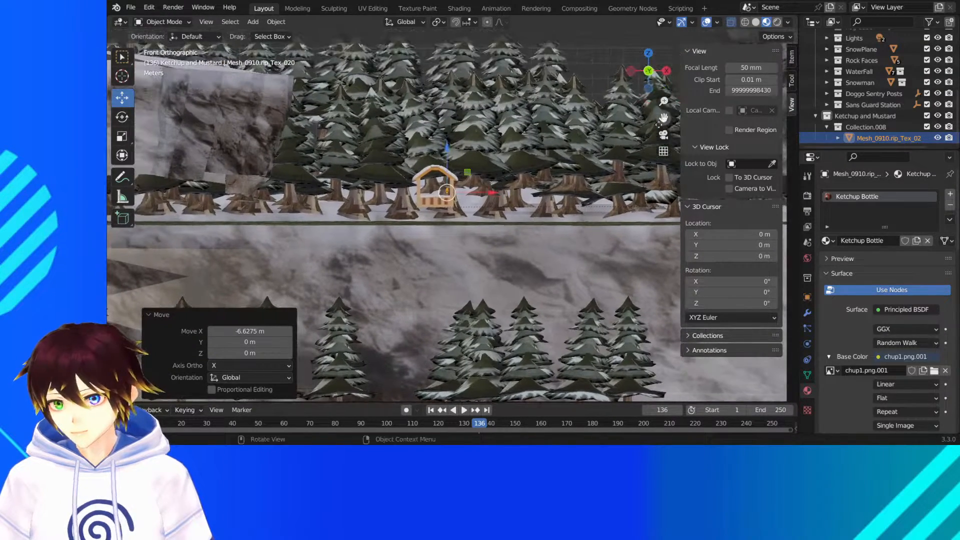
pyautogui.scroll(8, 494, 244)
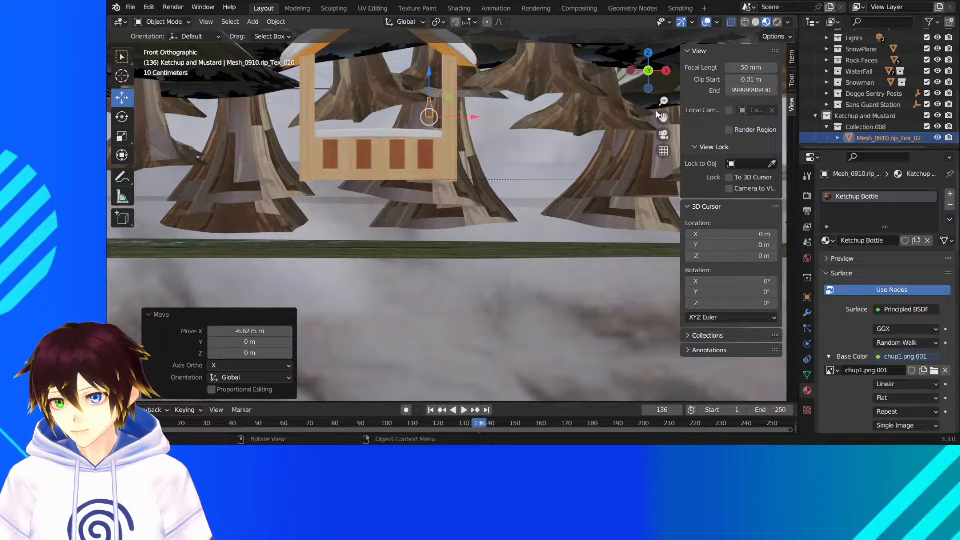
pyautogui.moveTo(664, 118); pyautogui.dragTo(713, 233)
pyautogui.scroll(3, 517, 205)
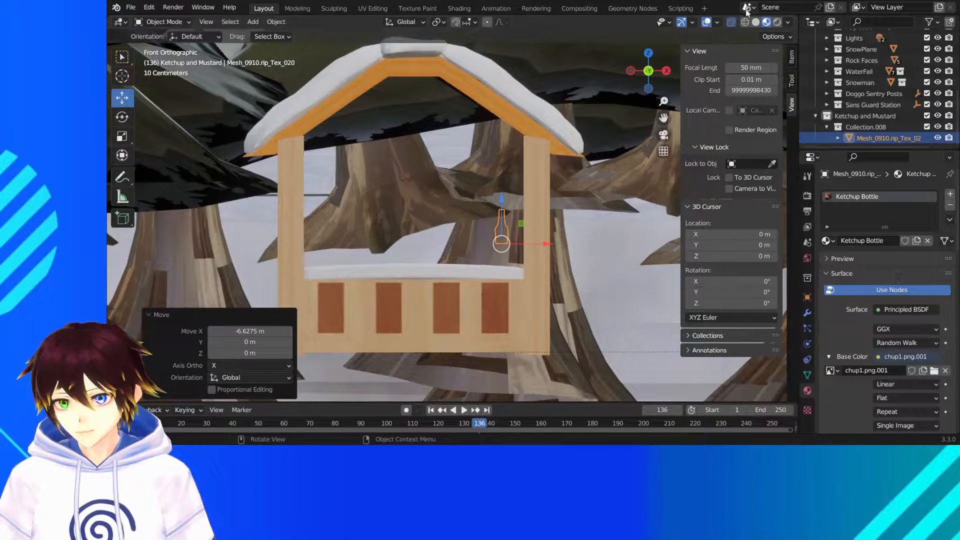
pyautogui.hotkey('shift', 'z')
pyautogui.press('g')
pyautogui.press('z')
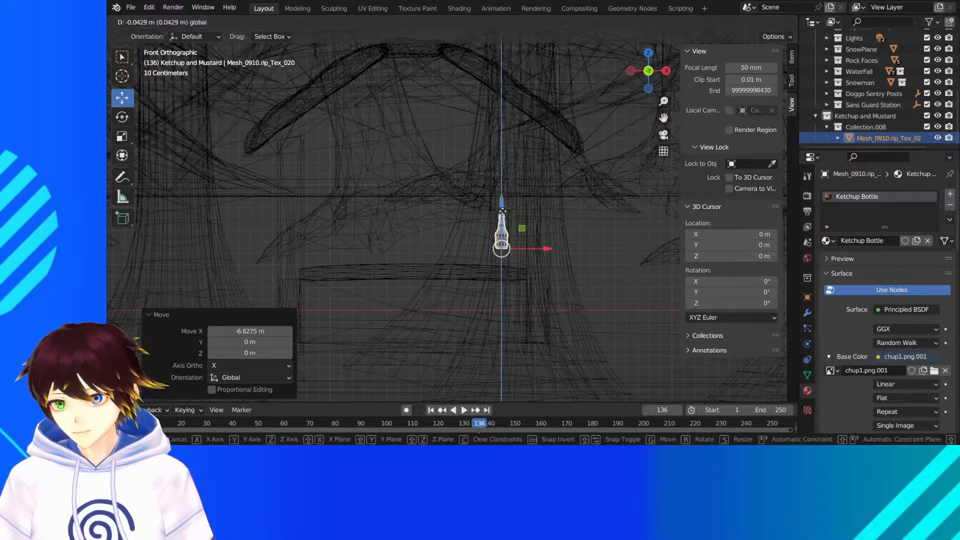
pyautogui.click(491, 205)
# - From the top view, move the ketchup bottle about 1.36 m along negative Y to the station's front counter
pyautogui.moveTo(491, 205); pyautogui.dragTo(653, 135, button='middle')
pyautogui.scroll(-5, 548, 233)
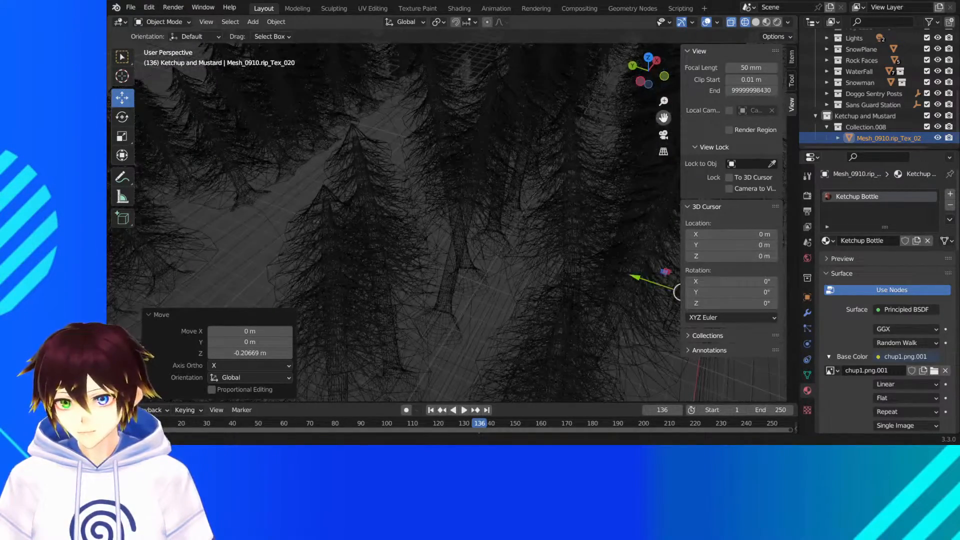
pyautogui.press('KP_Decimal')
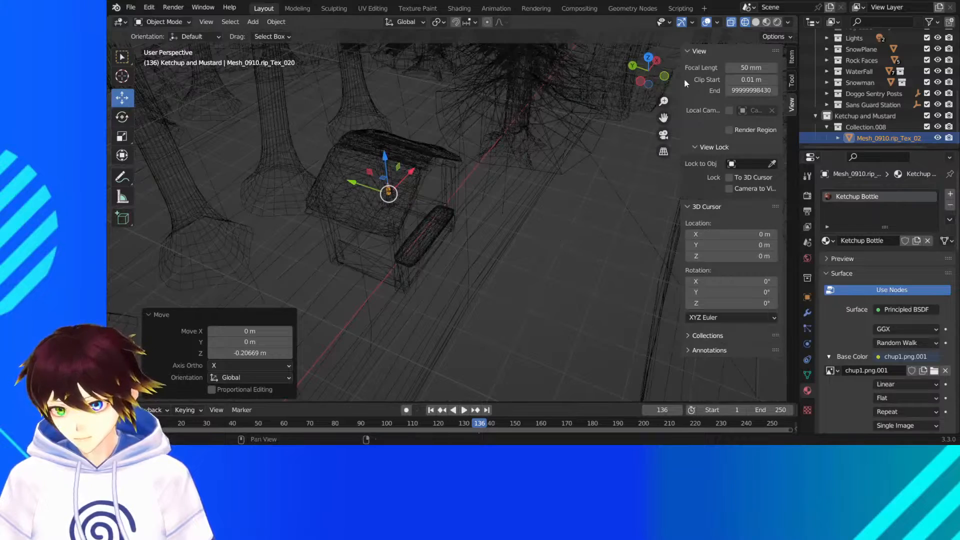
pyautogui.click(648, 58)
pyautogui.moveTo(664, 117); pyautogui.dragTo(692, 96)
pyautogui.scroll(5, 433, 203)
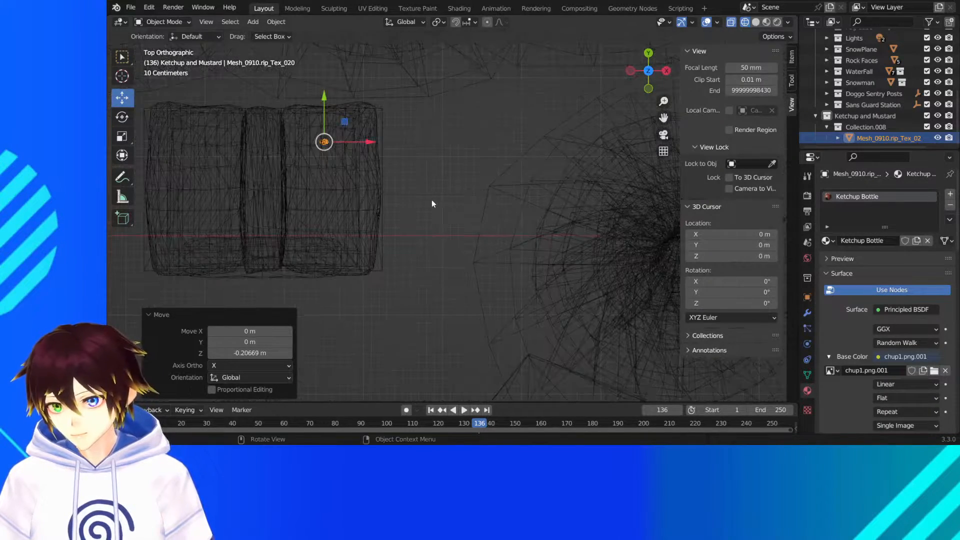
pyautogui.moveTo(325, 111); pyautogui.dragTo(327, 218)
# - In material preview, adjust the ketchup bottle's height on the snowy counter and shift it about 0.05 m along negative Y
pyautogui.moveTo(327, 219); pyautogui.dragTo(362, 136, button='middle')
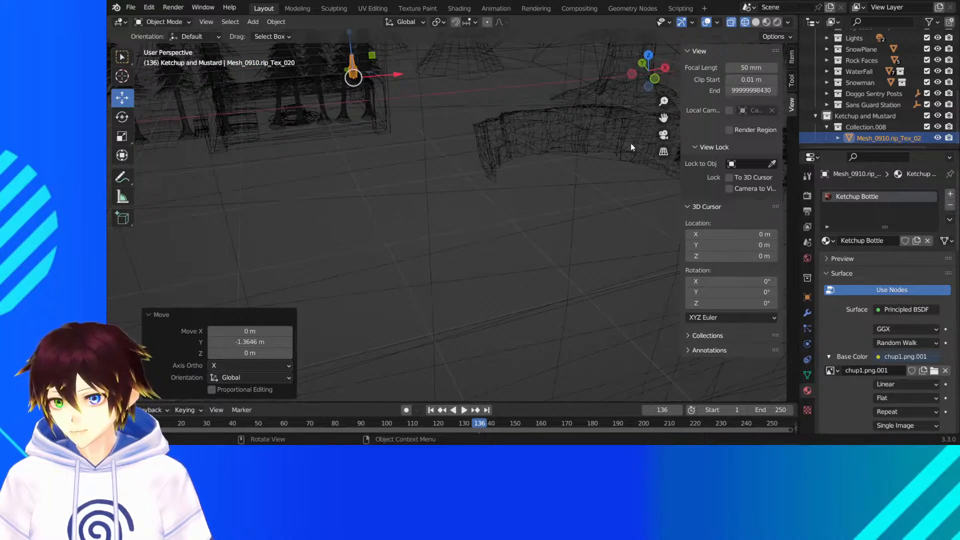
pyautogui.keyDown('shift'); pyautogui.moveTo(501, 55); pyautogui.dragTo(607, 165, button='middle'); pyautogui.keyUp('shift')
pyautogui.scroll(4, 607, 165)
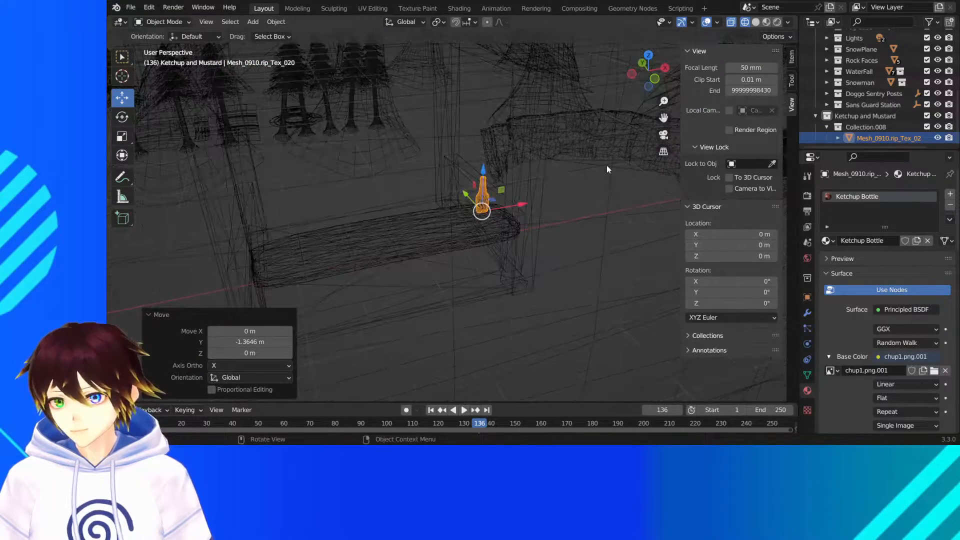
pyautogui.scroll(1, 607, 165)
pyautogui.click(766, 21)
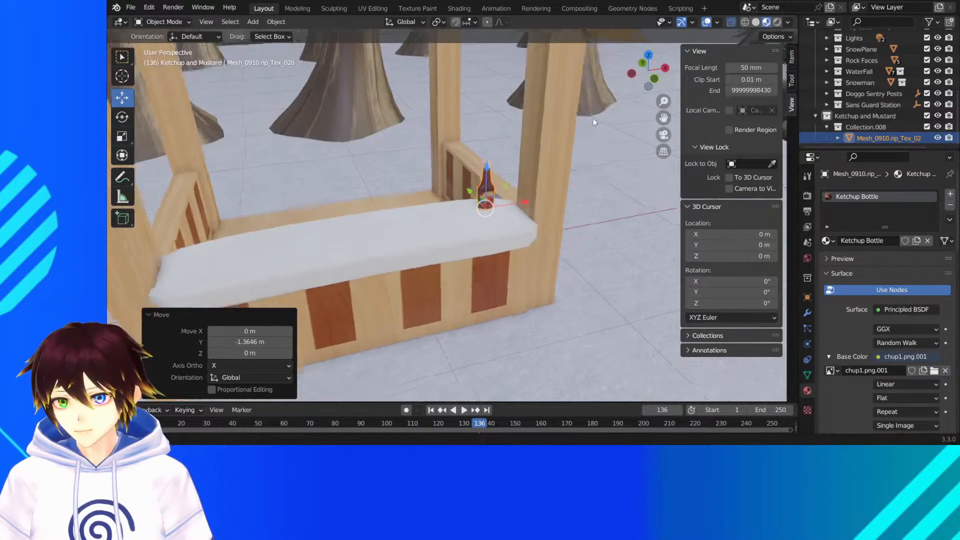
pyautogui.scroll(3, 589, 116)
pyautogui.press('g')
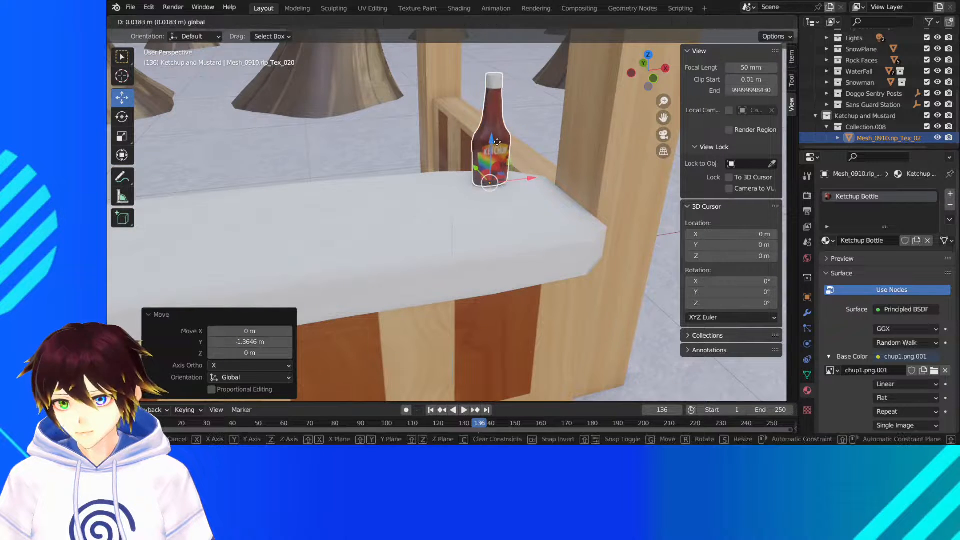
pyautogui.click(494, 145)
pyautogui.moveTo(494, 145); pyautogui.dragTo(465, 183, button='middle')
pyautogui.moveTo(494, 184); pyautogui.dragTo(502, 192)
# - Rotate the ketchup bottle -18° about the Z axis and check it briefly in rendered shading
pyautogui.click(124, 117)
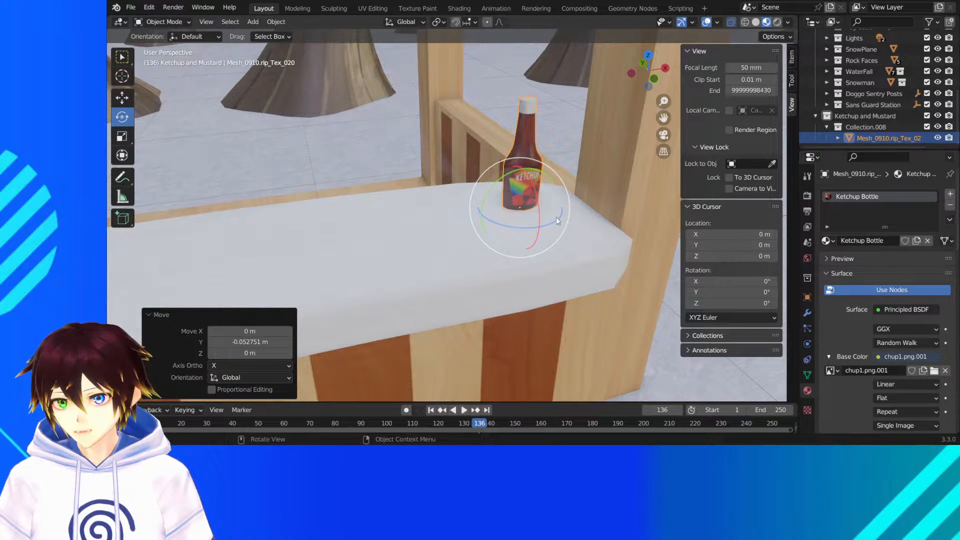
pyautogui.moveTo(560, 220); pyautogui.dragTo(538, 224)
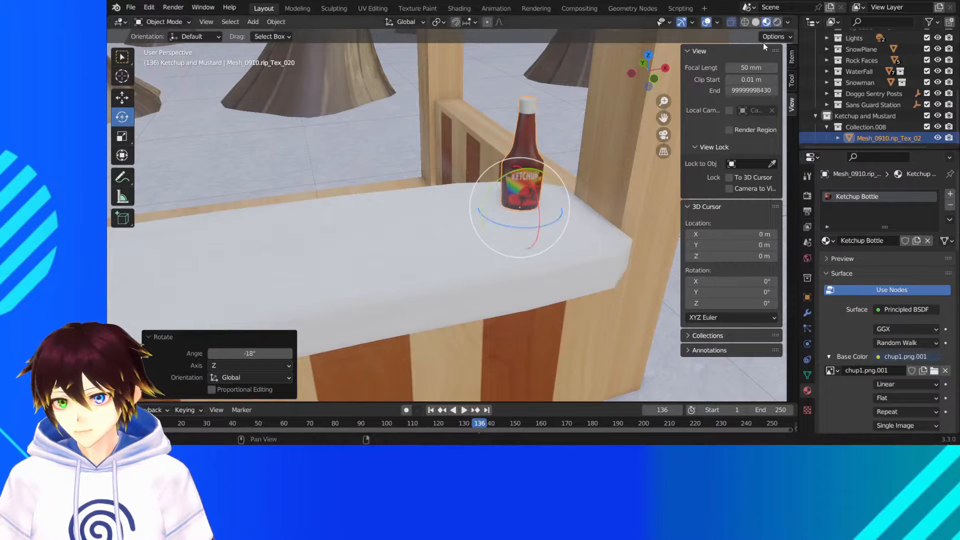
pyautogui.click(777, 23)
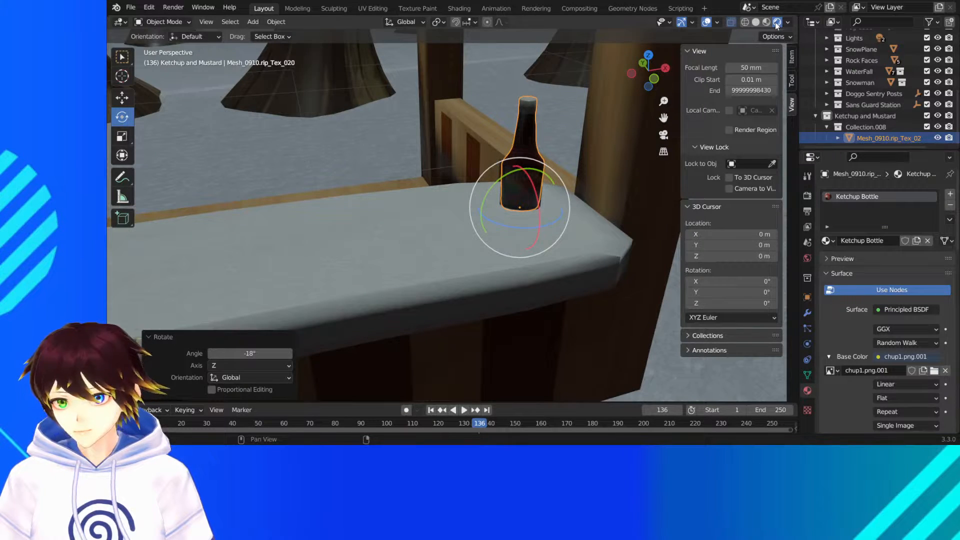
pyautogui.click(767, 24)
# - Examine the guard station and the forest path beside it in rendered shading without overlays
pyautogui.scroll(-7, 469, 165)
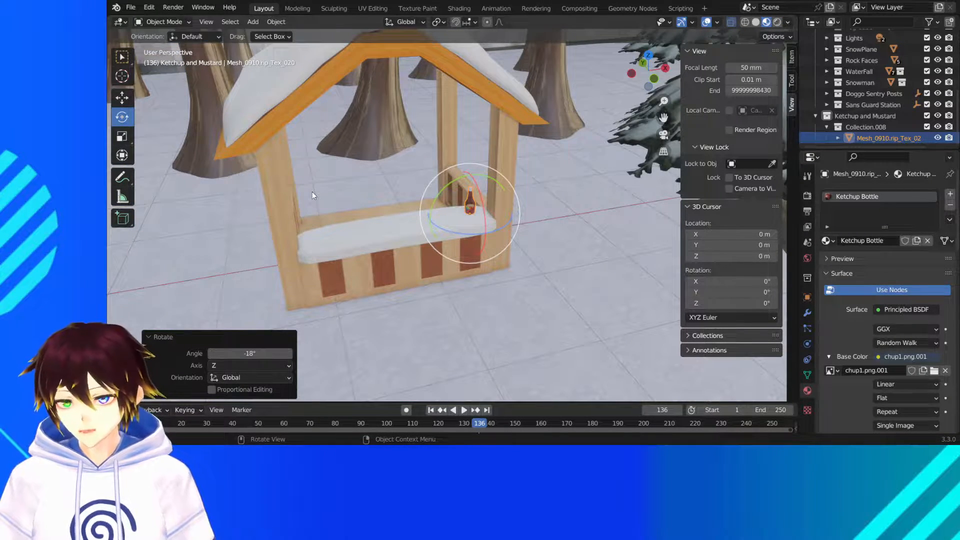
pyautogui.click(121, 56)
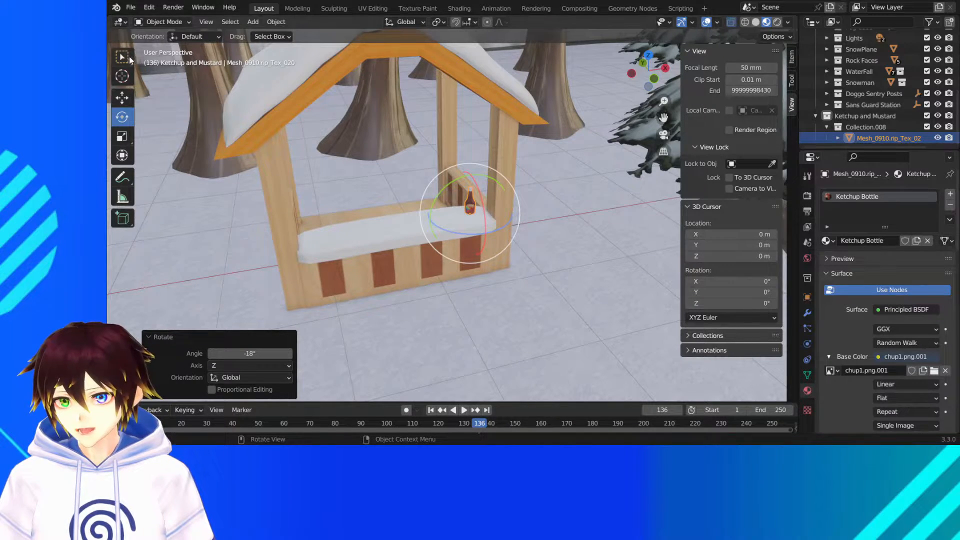
pyautogui.scroll(-4, 429, 137)
pyautogui.moveTo(429, 146); pyautogui.dragTo(492, 140, button='middle')
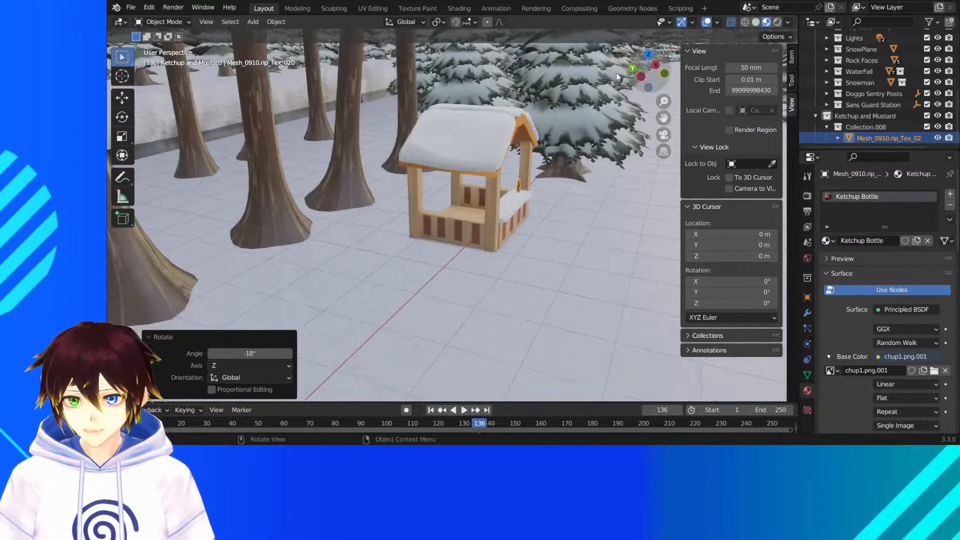
pyautogui.moveTo(668, 118); pyautogui.dragTo(536, 171)
pyautogui.moveTo(537, 179); pyautogui.dragTo(562, 155, button='middle')
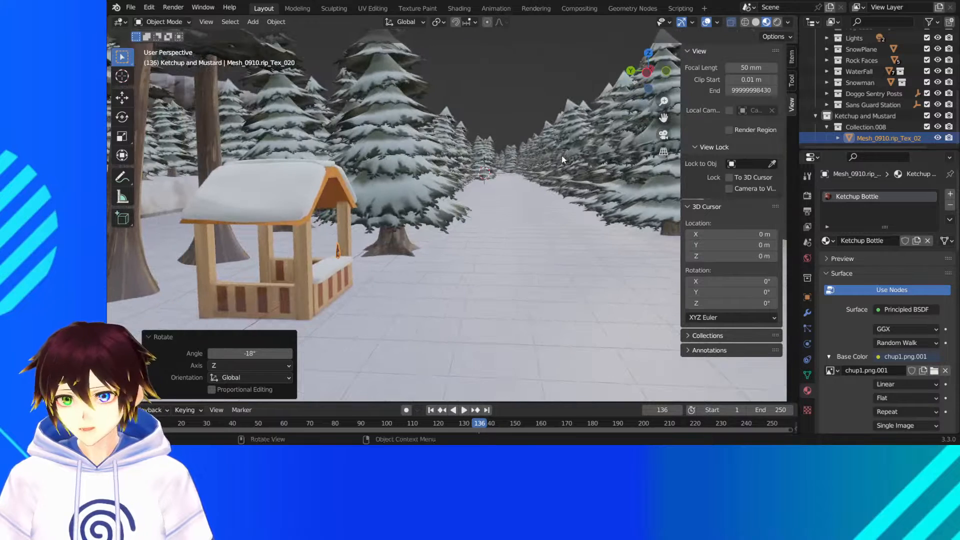
pyautogui.click(777, 22)
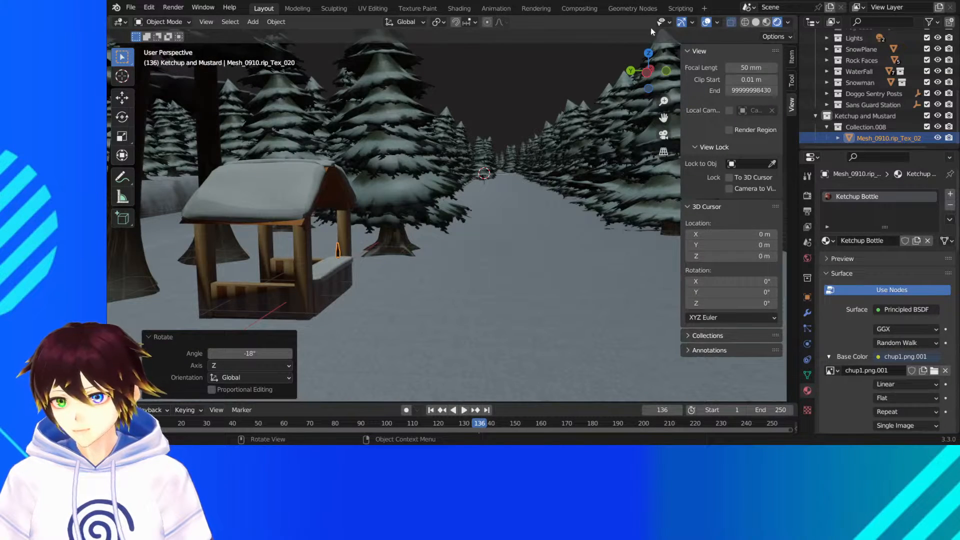
pyautogui.scroll(-3, 361, 201)
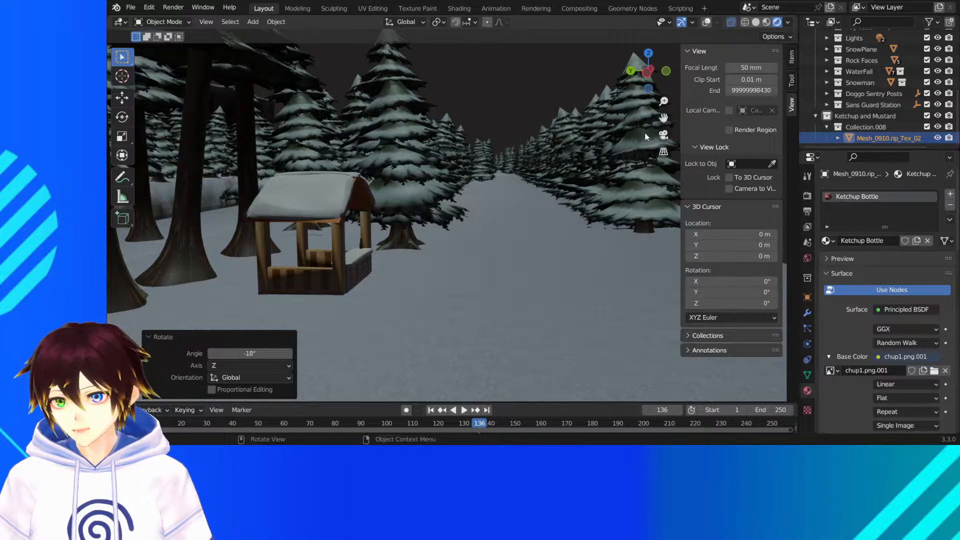
# - Compare the rendered camera view of the snowman and character with the Fog Cube collection shown and hidden
pyautogui.click(664, 135)
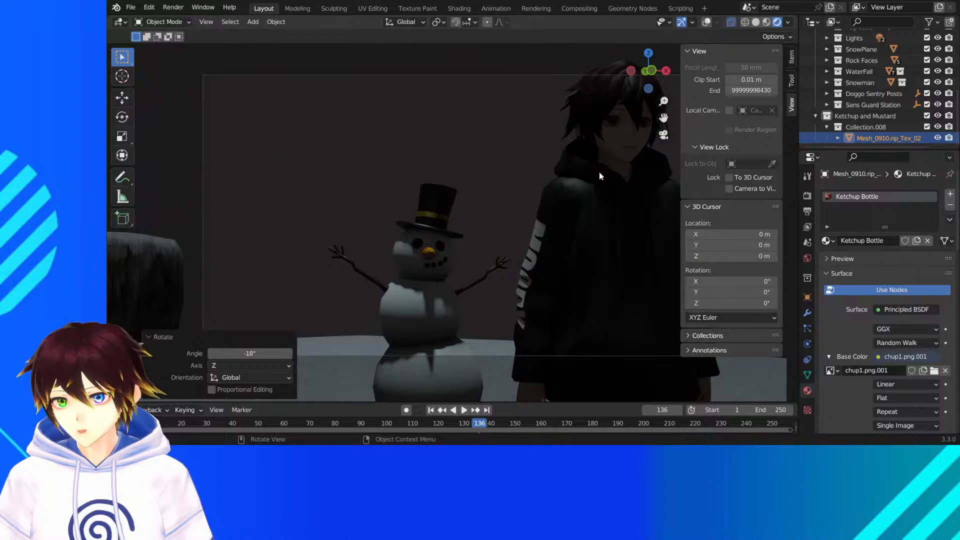
pyautogui.scroll(5, 895, 86)
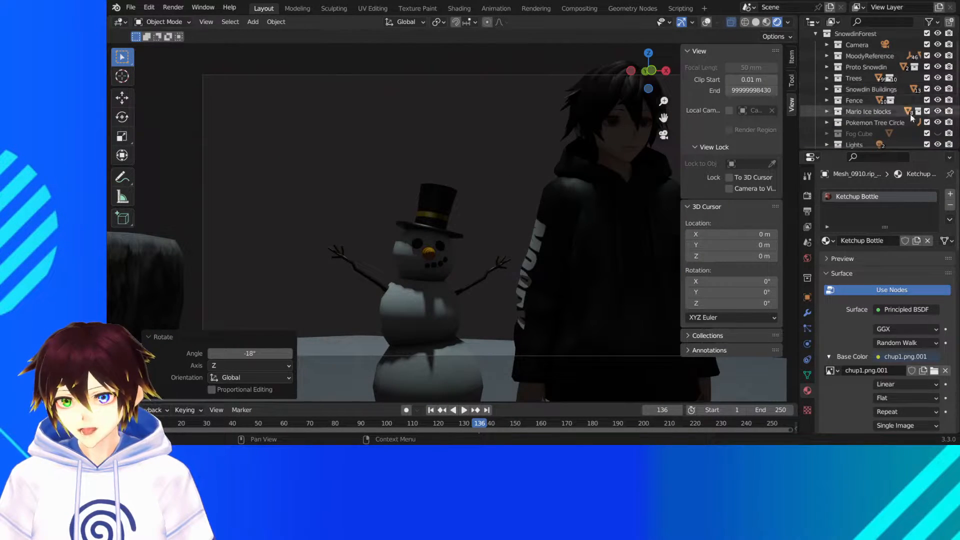
pyautogui.click(937, 134)
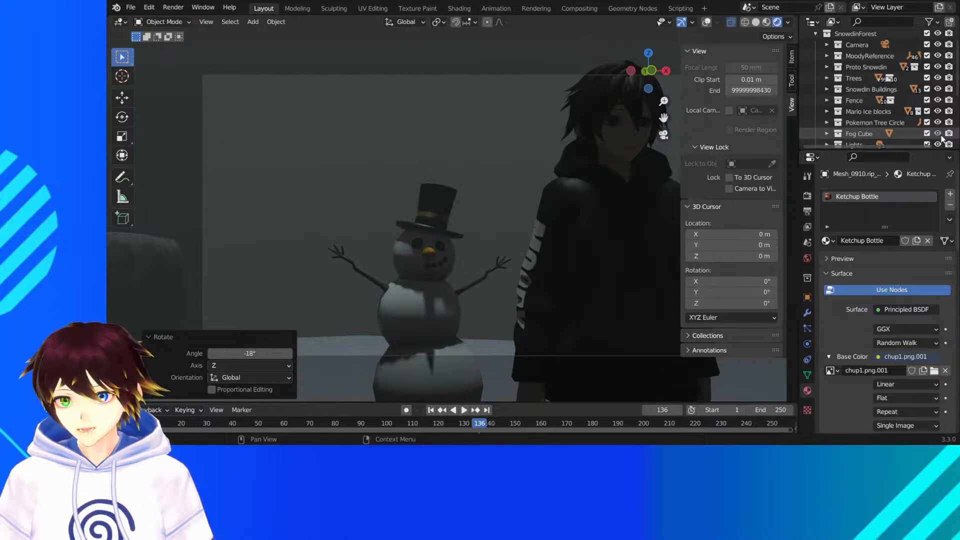
pyautogui.click(937, 134)
# - Show the Fog Cube collection and examine how the fog covers the forest and distant tree ring
pyautogui.moveTo(574, 154); pyautogui.dragTo(522, 169, button='middle')
pyautogui.scroll(-10, 503, 197)
pyautogui.scroll(6, 474, 178)
pyautogui.scroll(4, 500, 168)
pyautogui.keyDown('shift'); pyautogui.moveTo(643, 124); pyautogui.dragTo(657, 123, button='middle'); pyautogui.keyUp('shift')
pyautogui.moveTo(545, 164); pyautogui.dragTo(526, 161, button='middle')
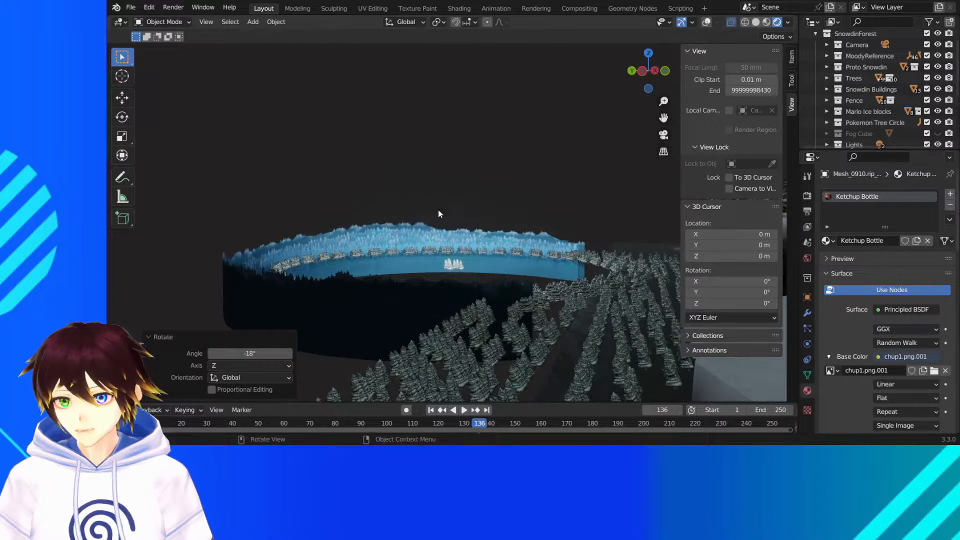
pyautogui.click(938, 134)
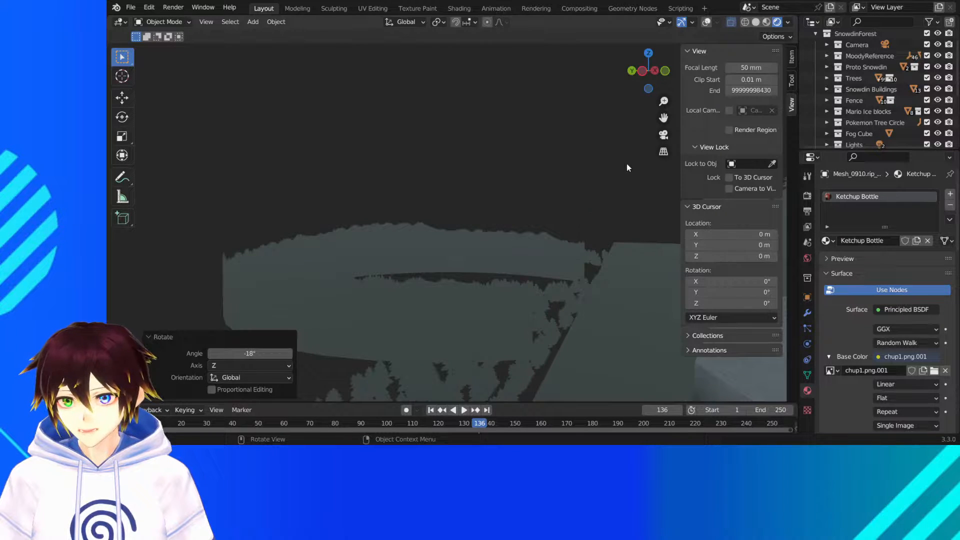
pyautogui.click(665, 136)
pyautogui.moveTo(456, 225); pyautogui.dragTo(507, 226, button='middle')
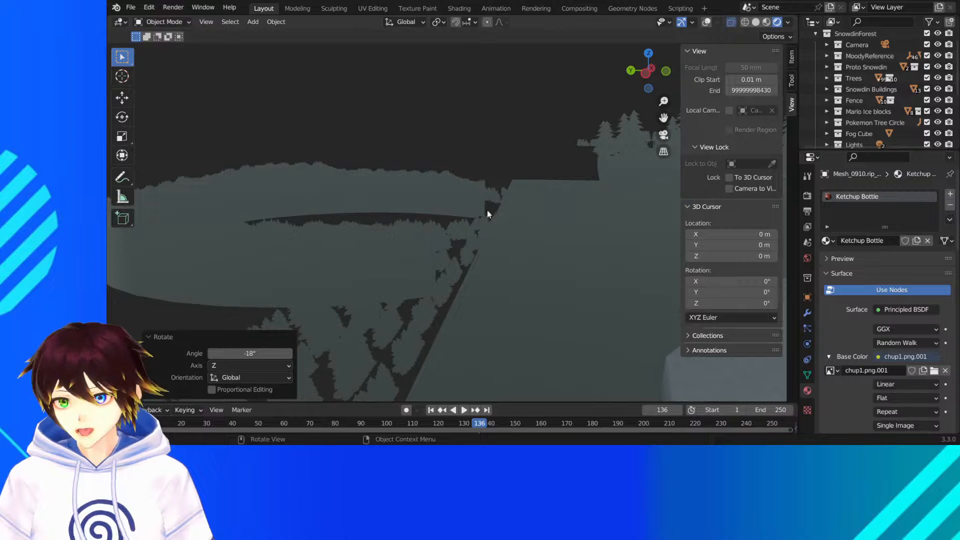
pyautogui.scroll(-5, 901, 94)
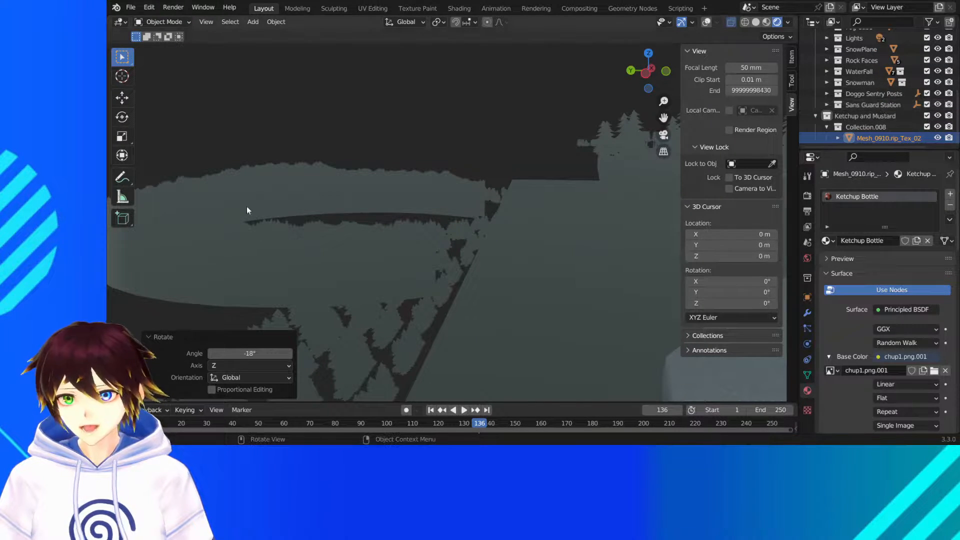
pyautogui.moveTo(247, 206); pyautogui.dragTo(339, 156, button='middle')
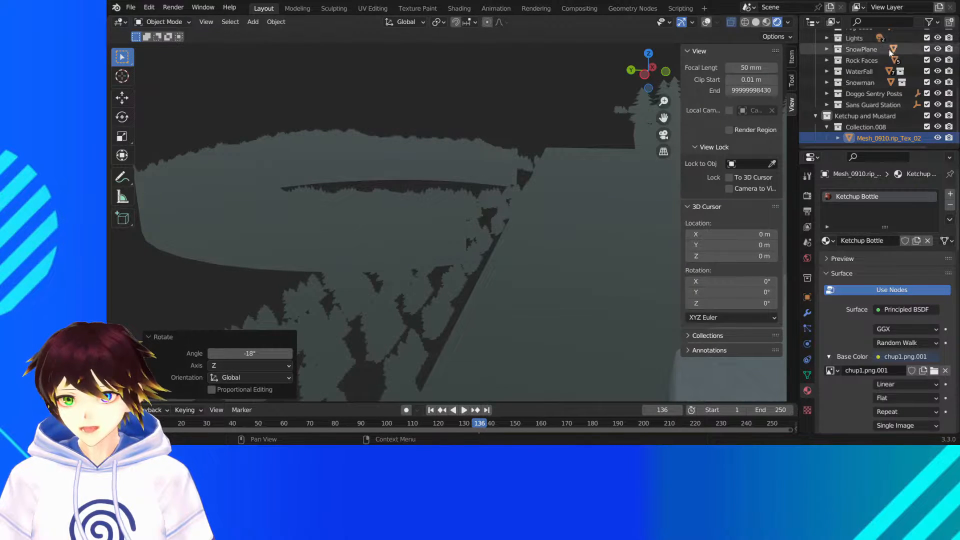
# - Hide the Fog Cube collection and switch the viewport to material preview shading
pyautogui.scroll(5, 880, 90)
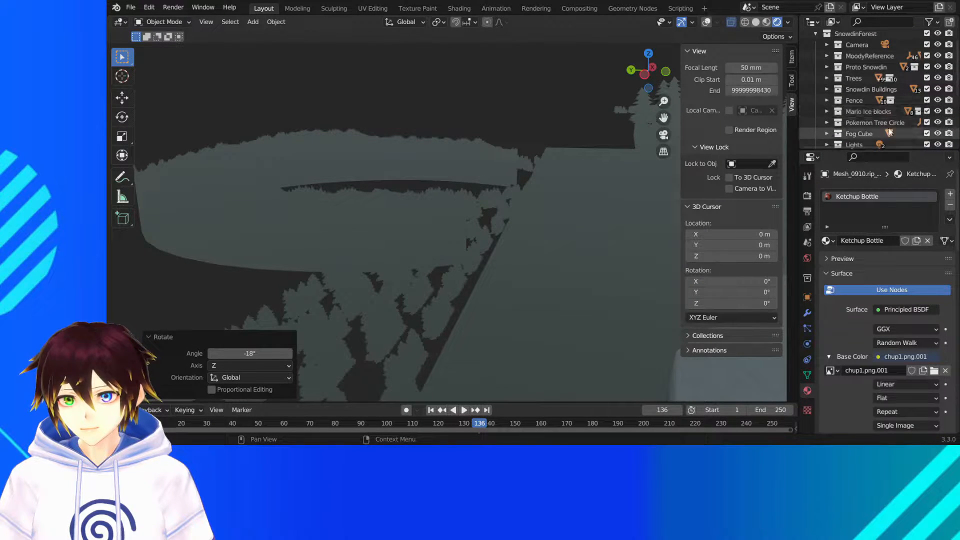
pyautogui.click(938, 134)
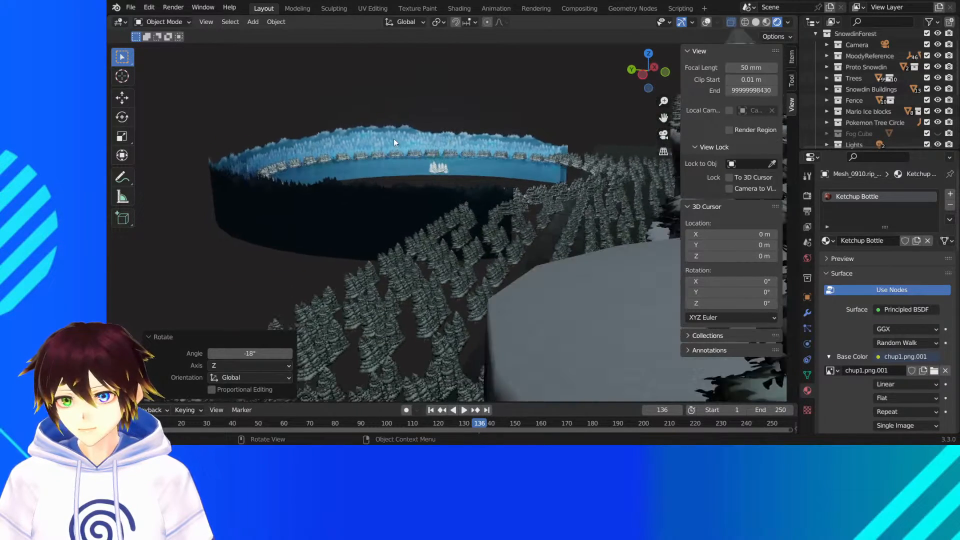
pyautogui.scroll(-6, 394, 139)
pyautogui.moveTo(393, 136)
pyautogui.mouseDown(button='middle')
pyautogui.moveTo(471, 186)
pyautogui.moveTo(496, 188)
pyautogui.mouseUp(button='middle')
pyautogui.scroll(3, 489, 178)
pyautogui.click(766, 22)
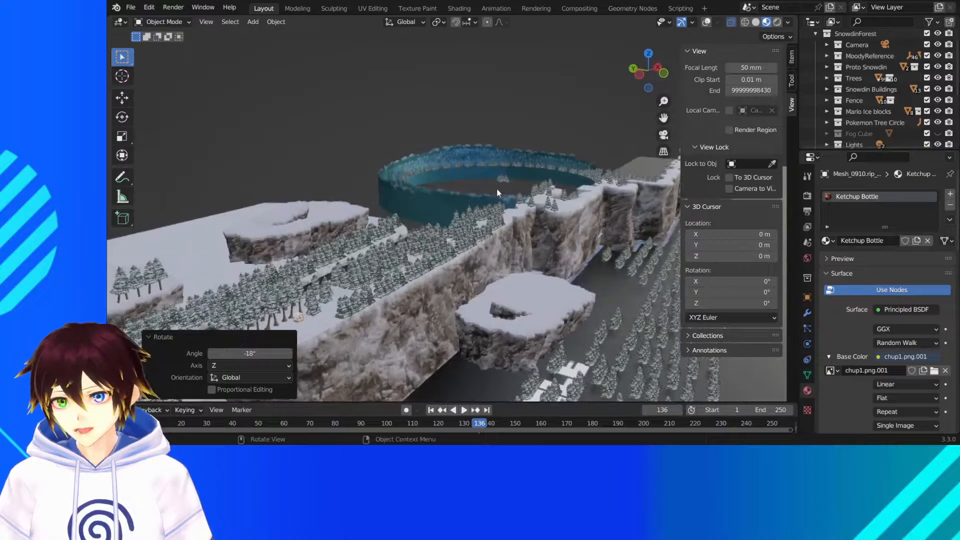
# - Examine the snowy plateaus, cliffs and tree rows, ending with a close view of the guard station and its ketchup bottle
pyautogui.moveTo(663, 117); pyautogui.dragTo(681, 102)
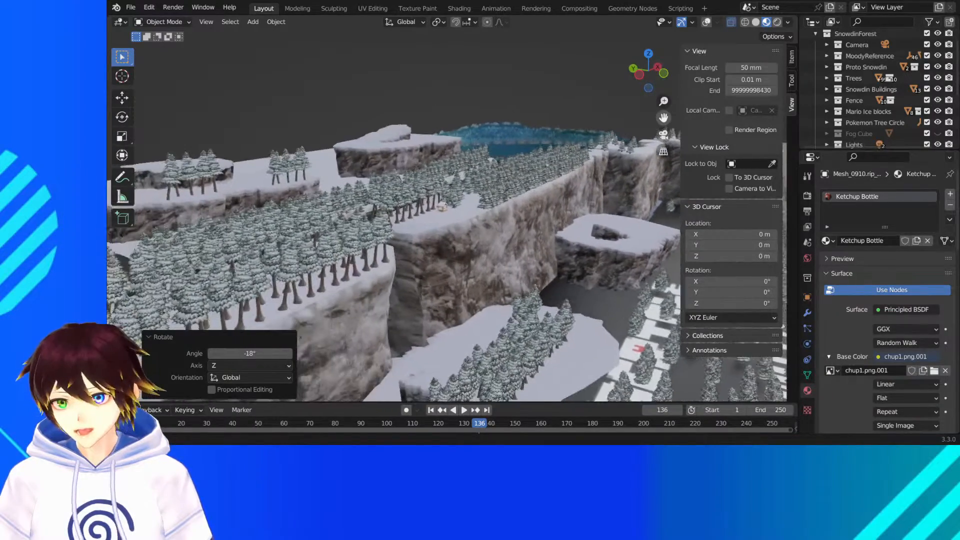
pyautogui.scroll(7, 420, 233)
pyautogui.scroll(-9, 425, 224)
pyautogui.moveTo(649, 71); pyautogui.dragTo(608, 85)
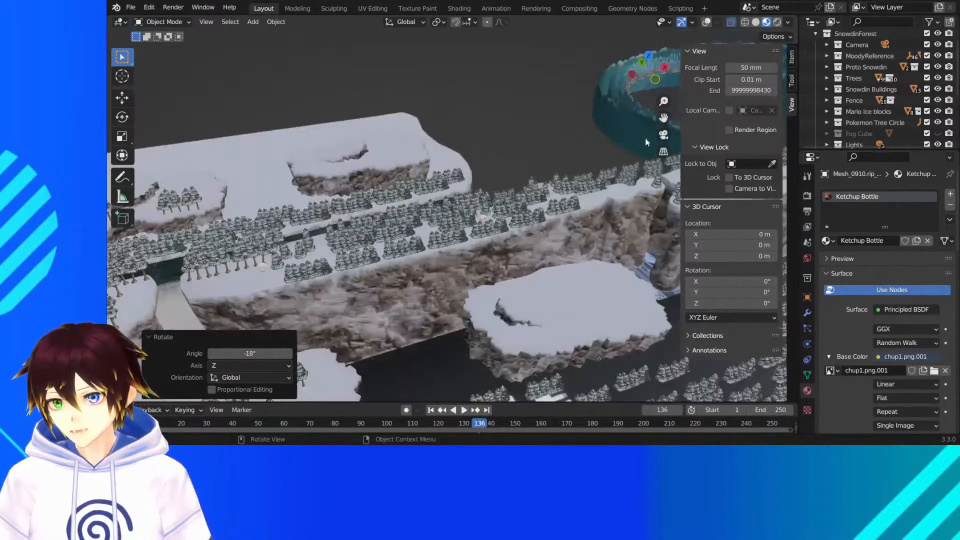
pyautogui.moveTo(664, 117); pyautogui.dragTo(934, 58)
pyautogui.scroll(2, 664, 117)
pyautogui.scroll(3, 436, 248)
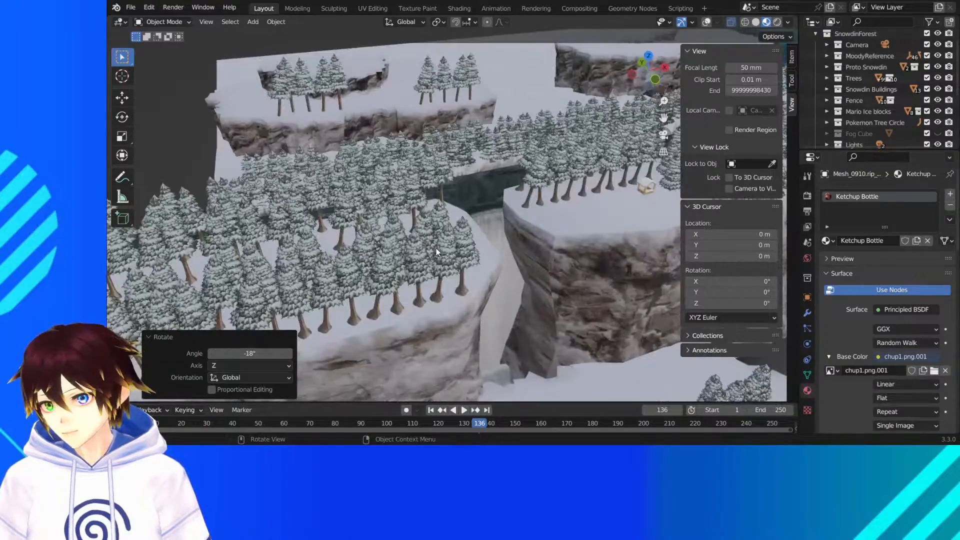
pyautogui.moveTo(436, 249); pyautogui.dragTo(442, 258, button='middle')
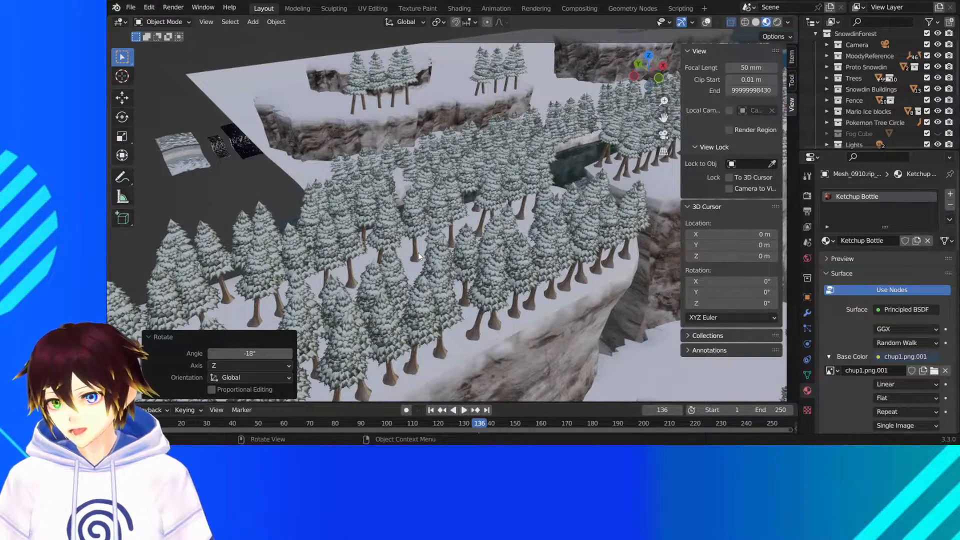
pyautogui.moveTo(511, 193); pyautogui.dragTo(456, 216, button='middle')
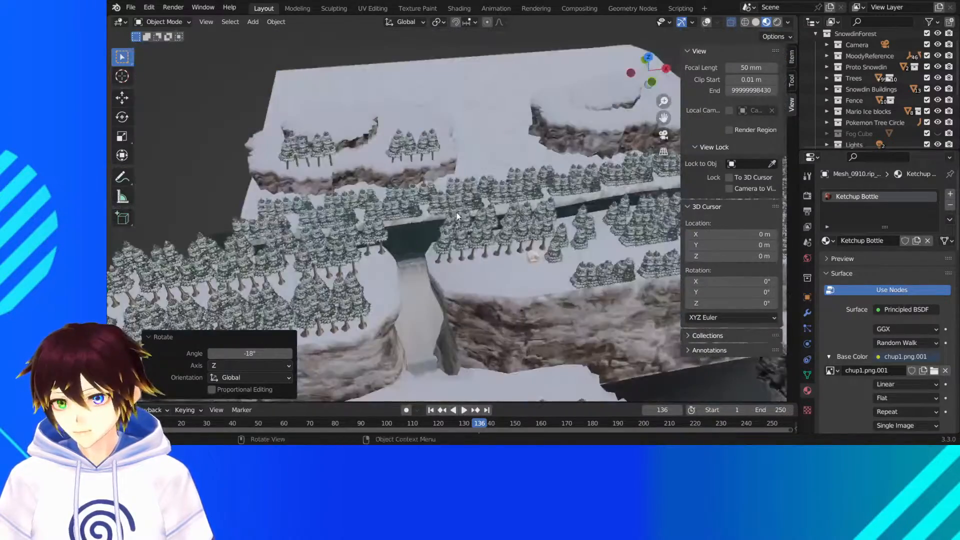
pyautogui.scroll(10, 505, 236)
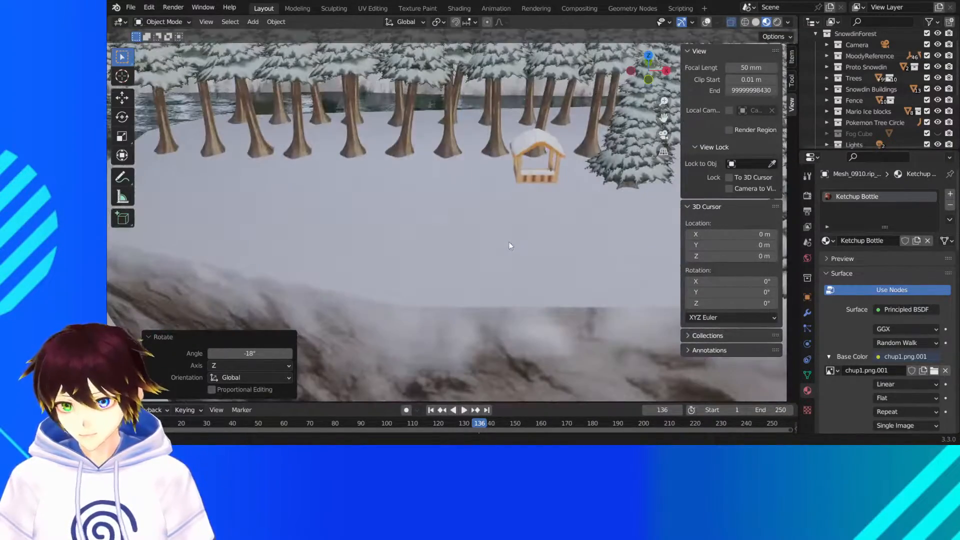
pyautogui.moveTo(664, 118); pyautogui.dragTo(523, 170)
pyautogui.scroll(8, 523, 171)
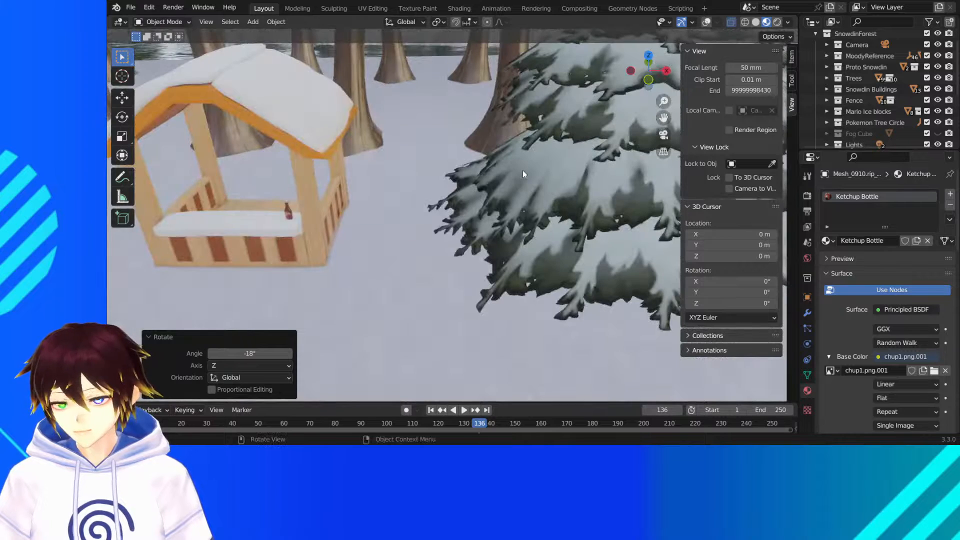
pyautogui.moveTo(523, 170); pyautogui.dragTo(527, 170, button='middle')
pyautogui.moveTo(664, 118); pyautogui.dragTo(635, 120)
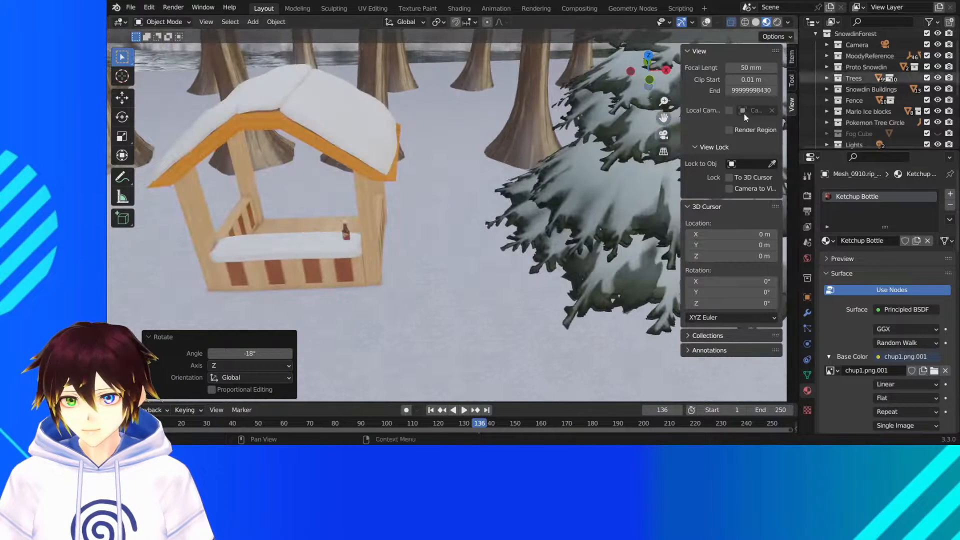
pyautogui.scroll(-5, 855, 109)
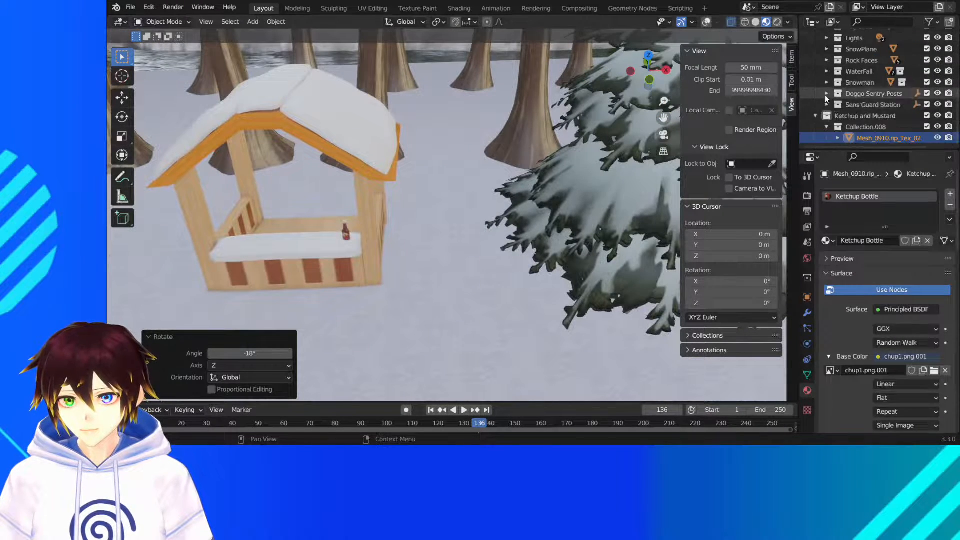
pyautogui.click(843, 115)
pyautogui.click(874, 135)
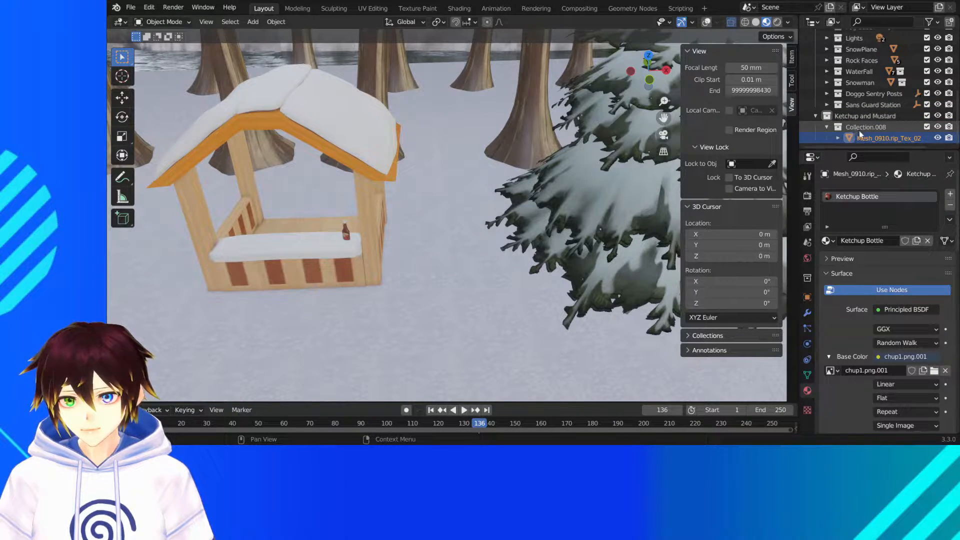
pyautogui.click(862, 116)
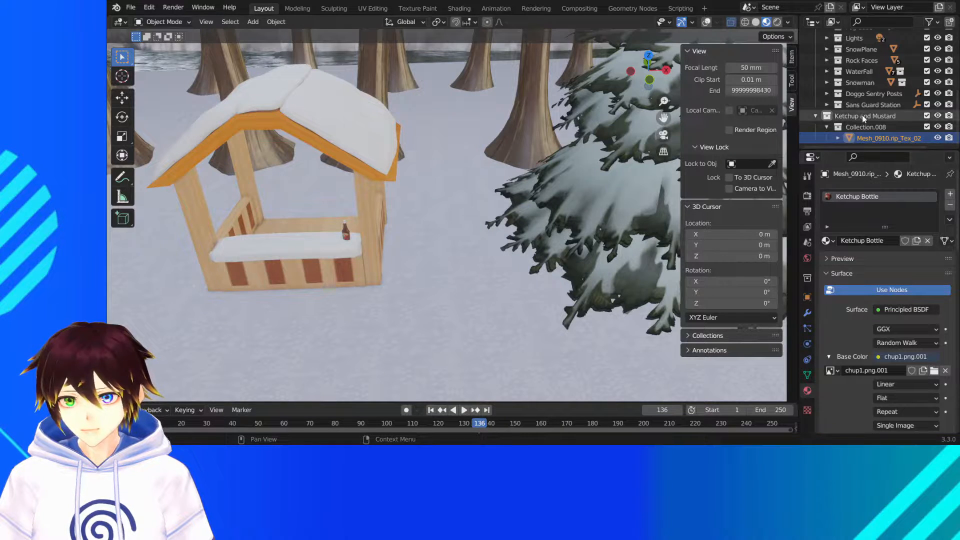
pyautogui.click(864, 133)
pyautogui.rightClick(864, 133)
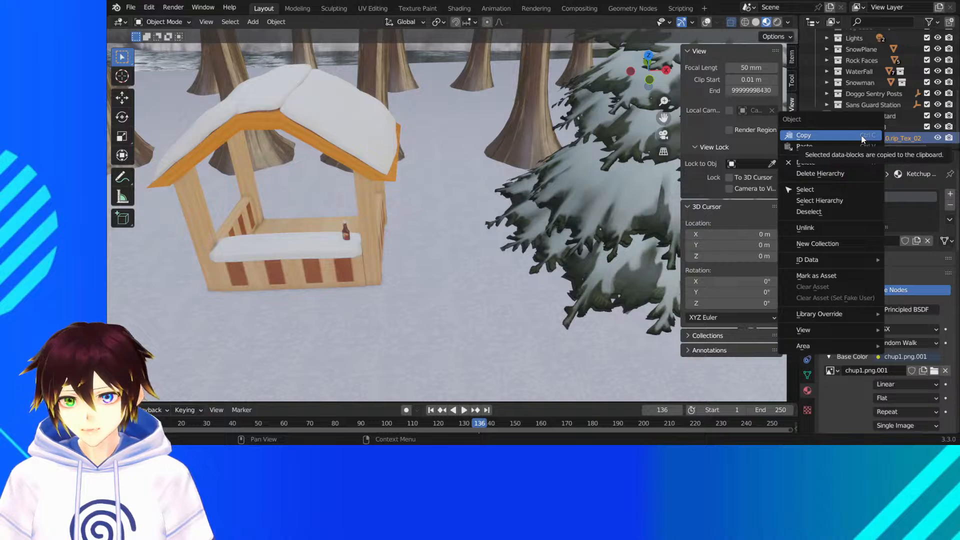
pyautogui.click(861, 136)
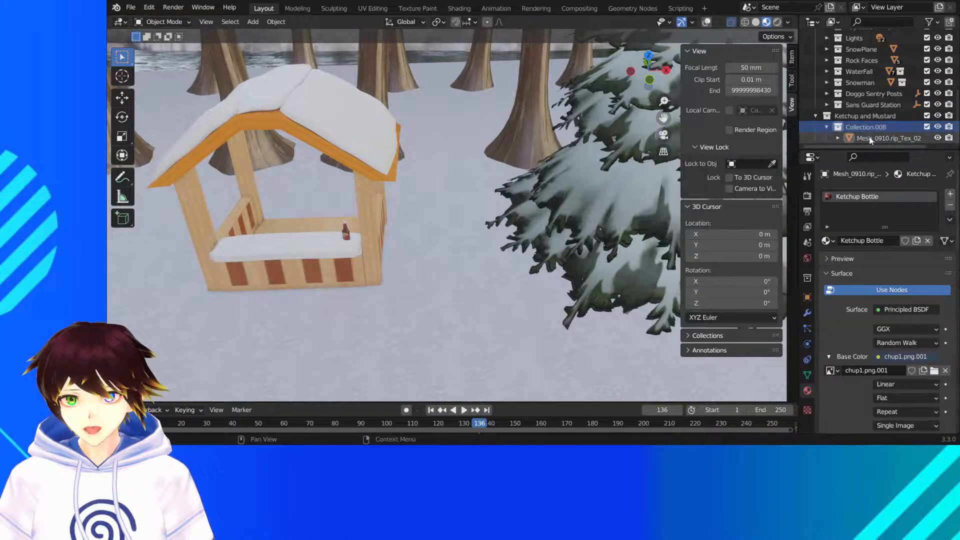
# - Rename the ketchup bottle's mesh data to Ketchup
pyautogui.click(809, 374)
pyautogui.click(888, 193)
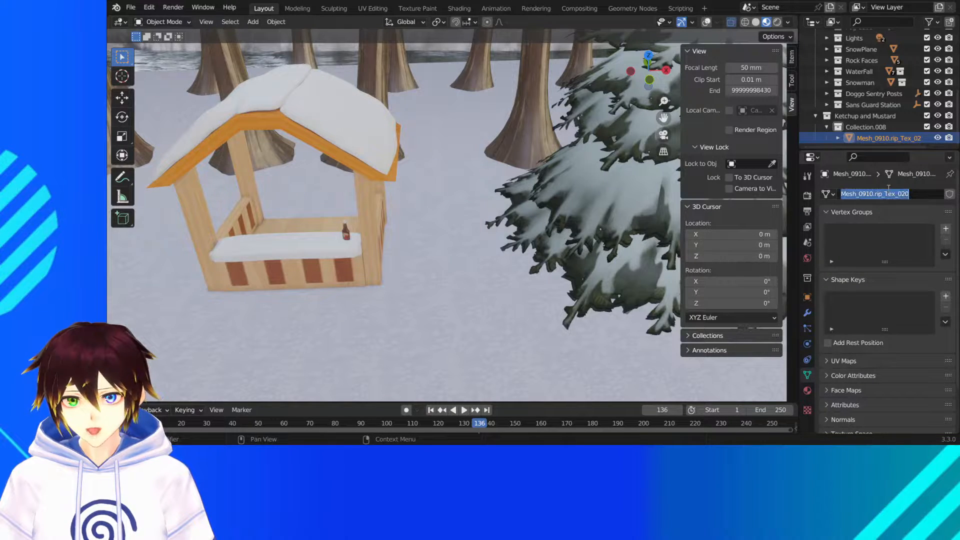
pyautogui.write('Ketchup')
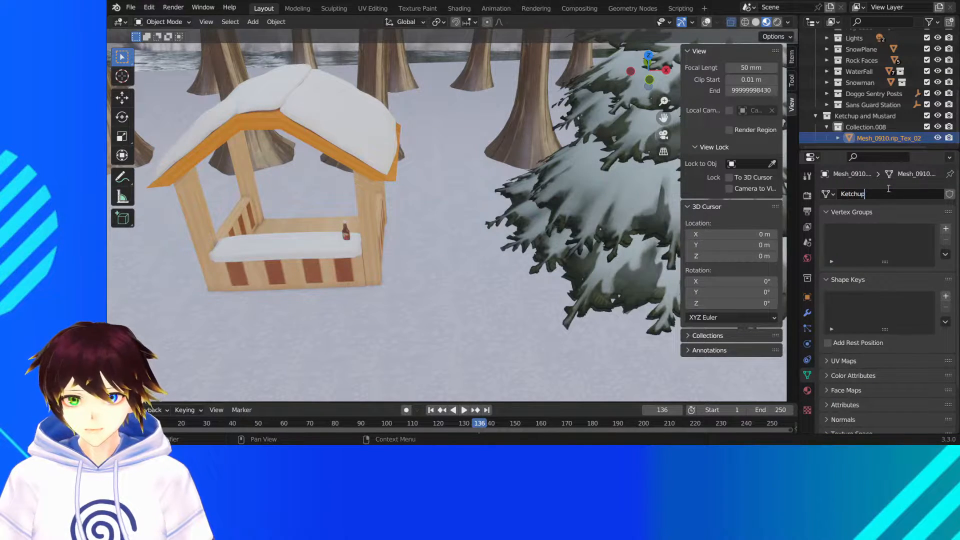
pyautogui.press('Return')
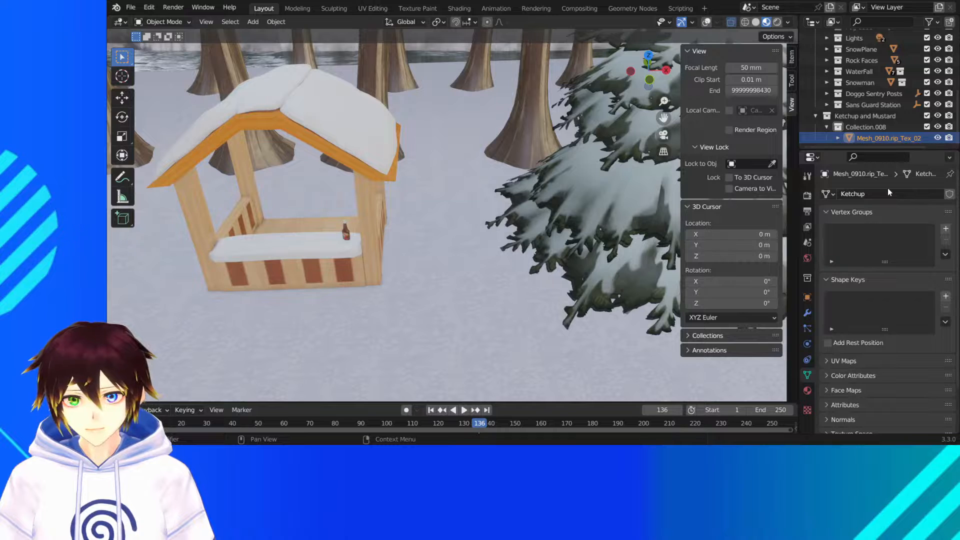
# - Rename the bottle object Mesh_0910.rip_Tex_020 itself to Ketchup
pyautogui.click(873, 126)
pyautogui.click(883, 137)
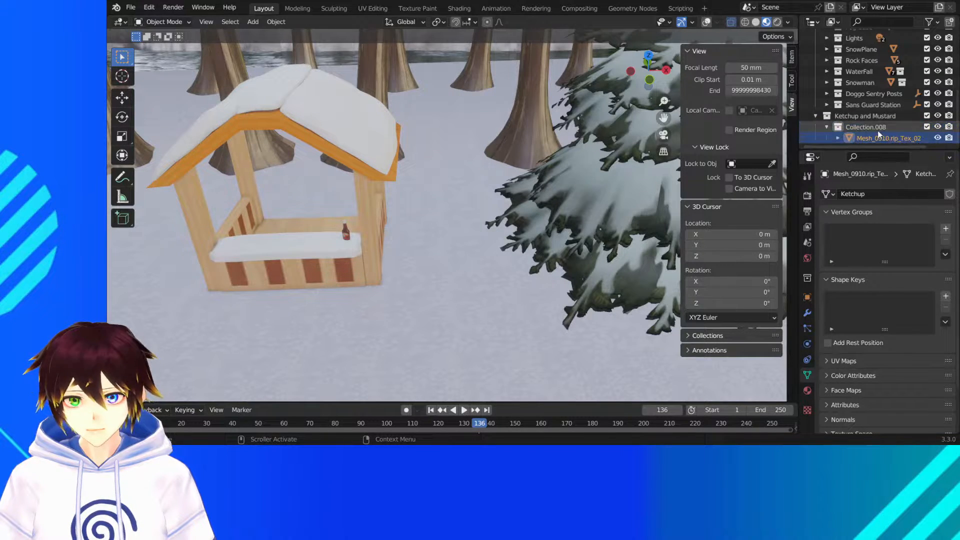
pyautogui.click(807, 360)
pyautogui.click(806, 345)
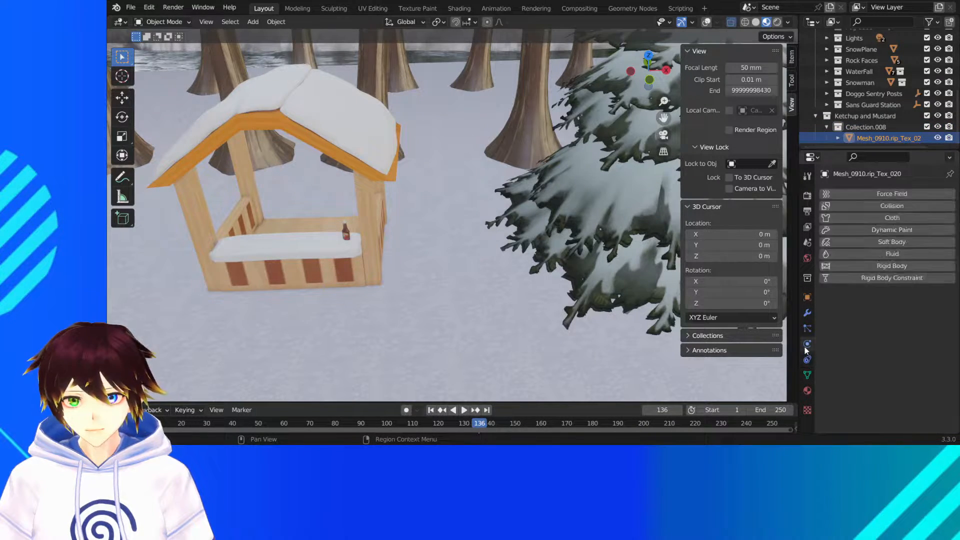
pyautogui.click(807, 327)
pyautogui.click(807, 314)
pyautogui.click(807, 297)
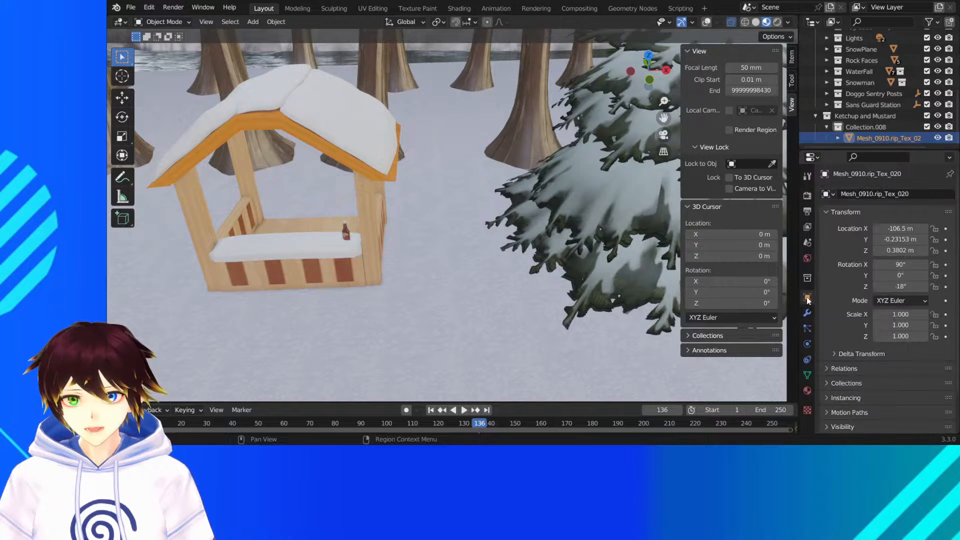
pyautogui.click(864, 194)
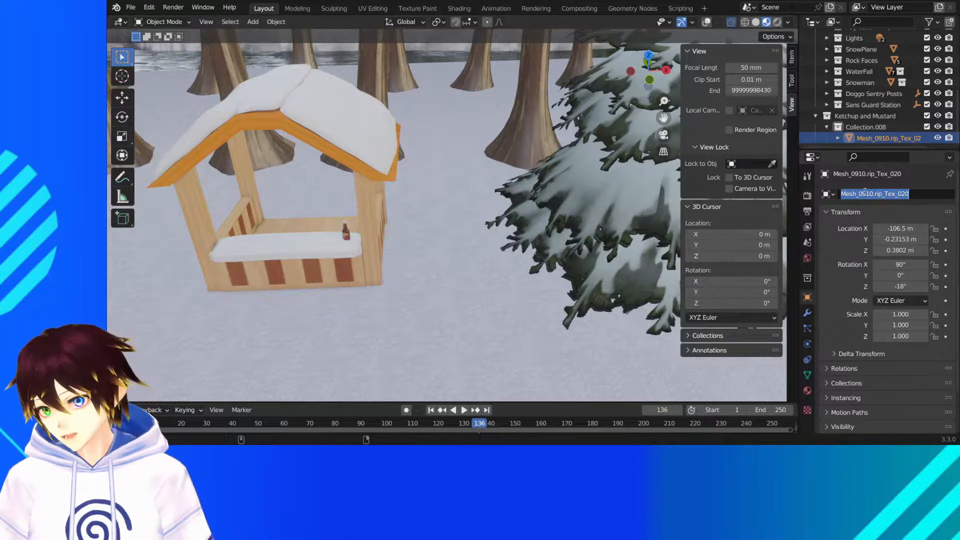
pyautogui.write('Ketchup')
pyautogui.press('Return')
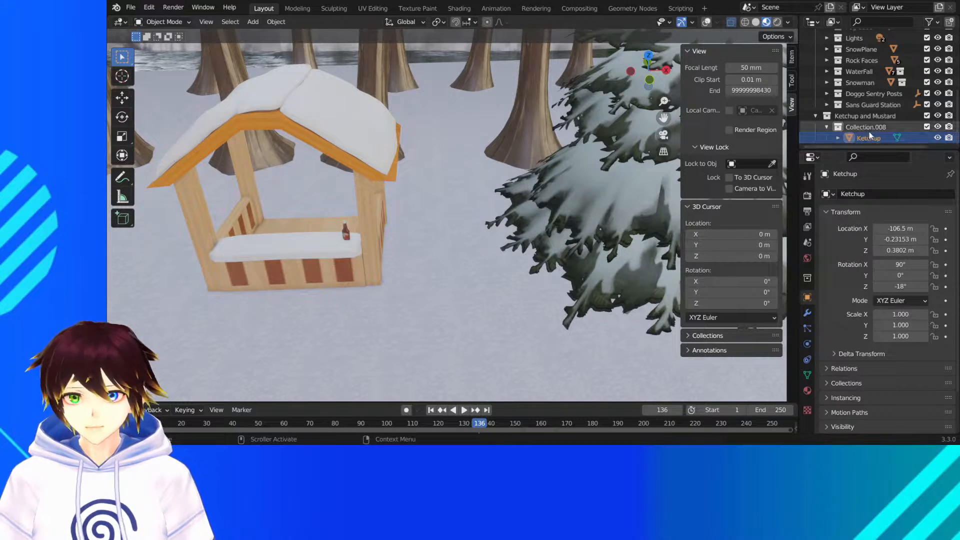
# - Rename Collection.008, which holds the ketchup bottle, to Ketchup Bottle
pyautogui.click(865, 127)
pyautogui.click(871, 194)
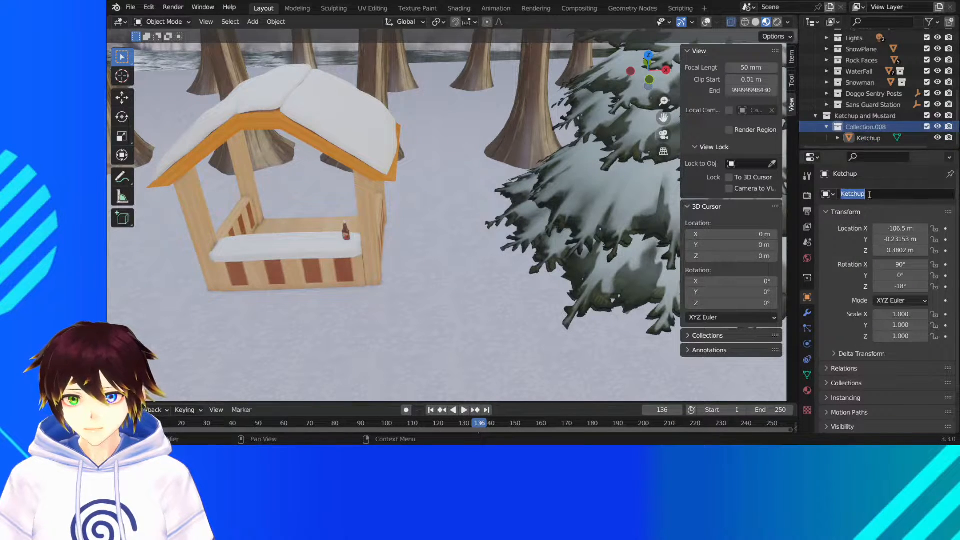
pyautogui.click(870, 125)
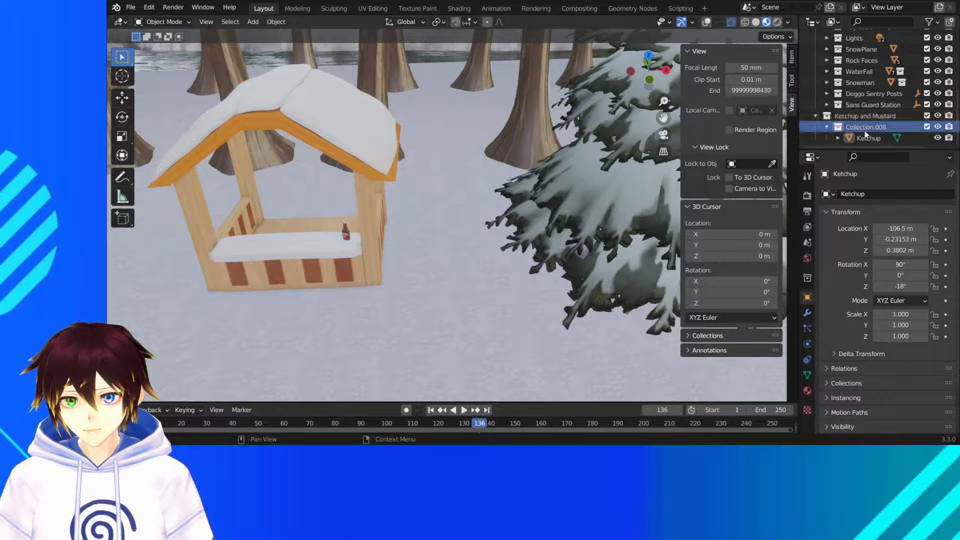
pyautogui.doubleClick(849, 125)
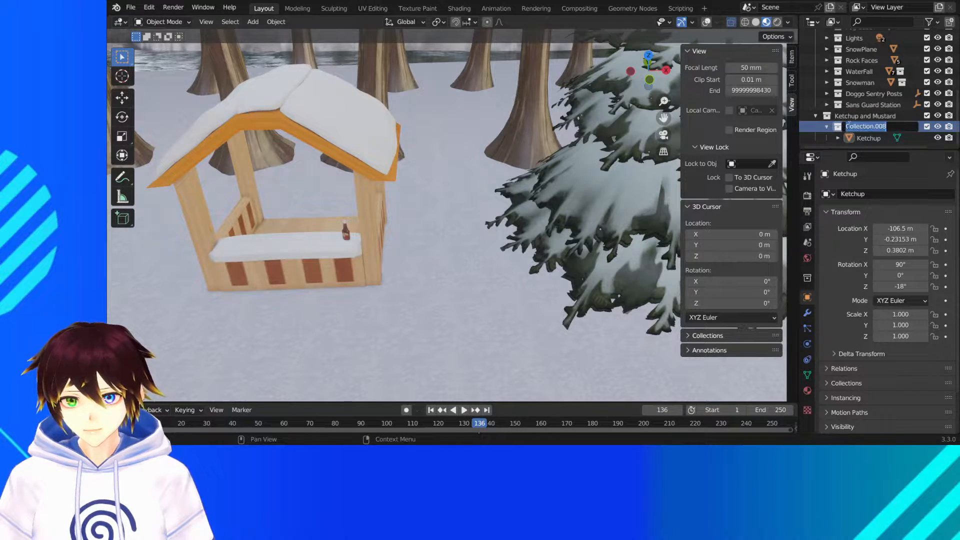
pyautogui.write('Ketchu')
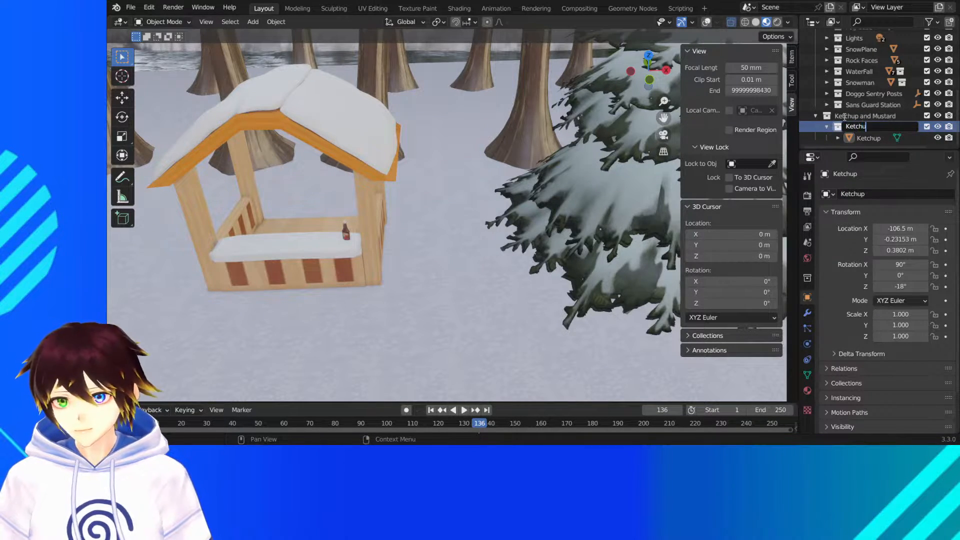
pyautogui.write('p Bot')
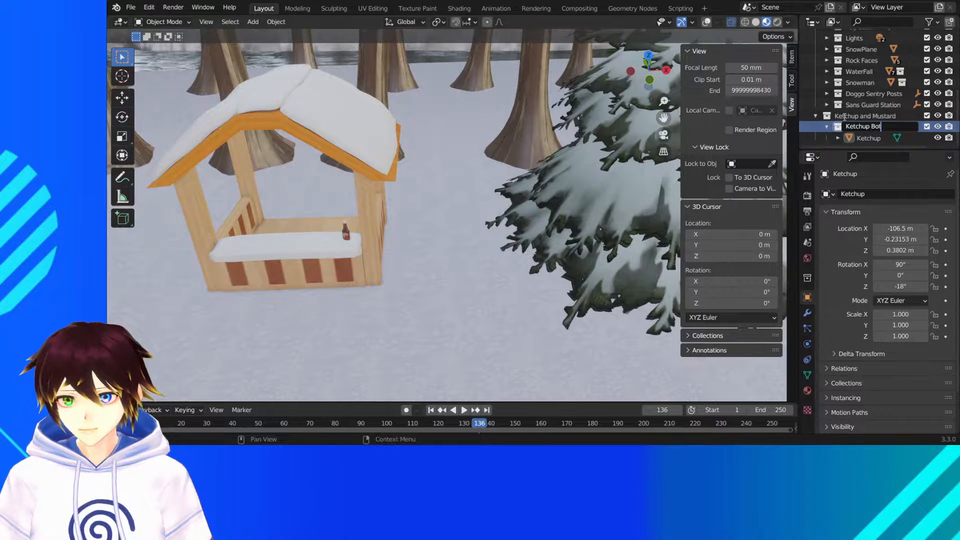
pyautogui.write('tle')
pyautogui.press('Return')
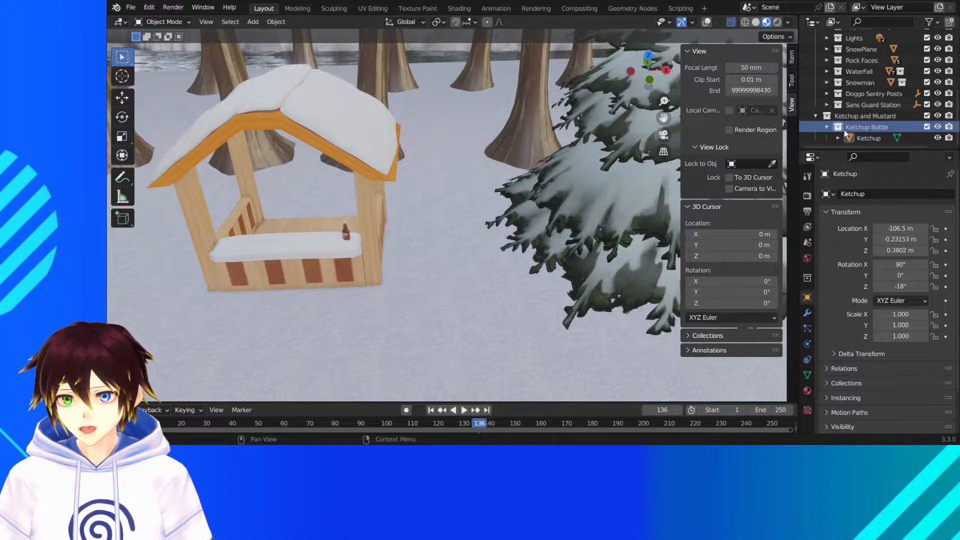
# - Collapse the Ketchup Bottle collection and create a new collection inside Ketchup and Mustard
pyautogui.click(825, 127)
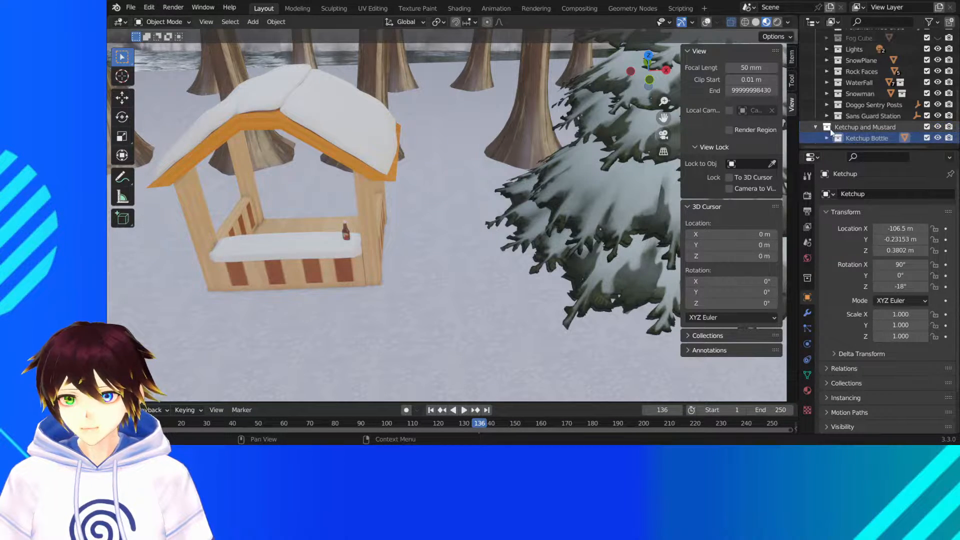
pyautogui.click(861, 130)
pyautogui.rightClick(860, 130)
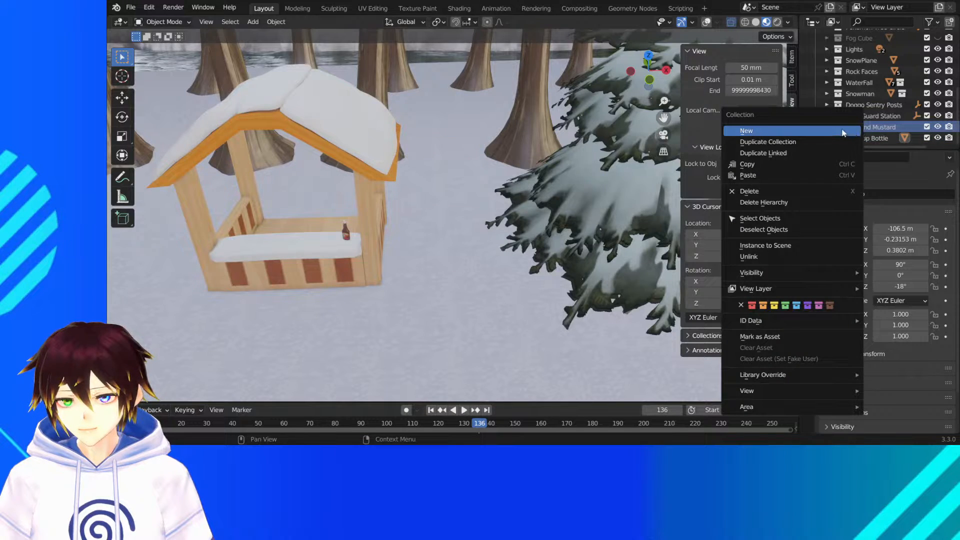
pyautogui.click(858, 130)
pyautogui.scroll(1, 867, 138)
pyautogui.scroll(-1, 839, 107)
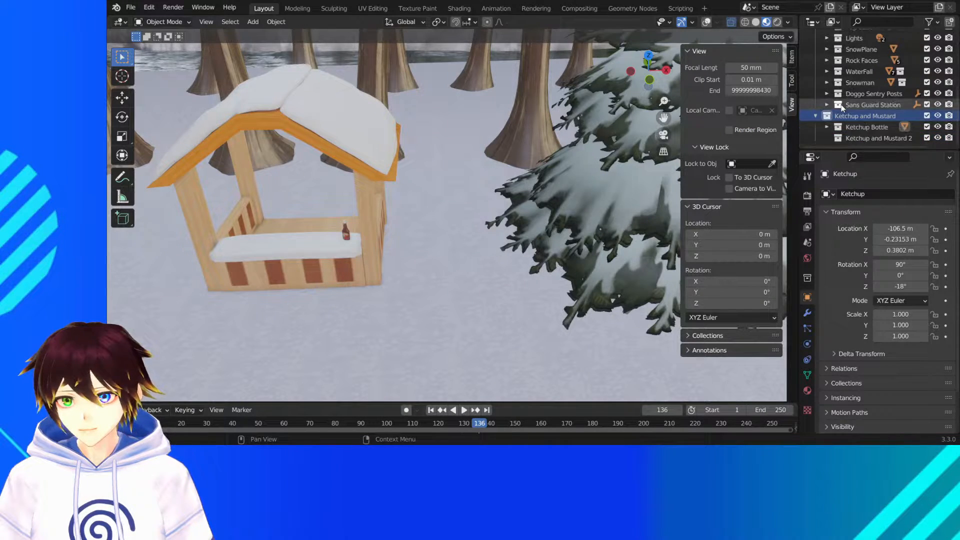
# - Select the Ketchup and Mustard 2 collection and look through its collection settings and the ketchup bottle's object, material and mesh properties
pyautogui.click(859, 139)
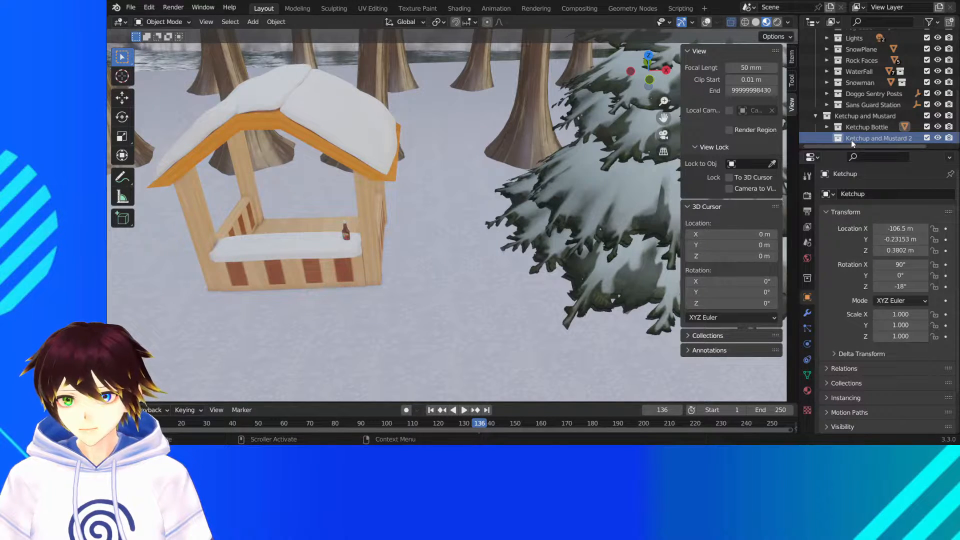
pyautogui.click(807, 297)
pyautogui.click(807, 278)
pyautogui.click(807, 328)
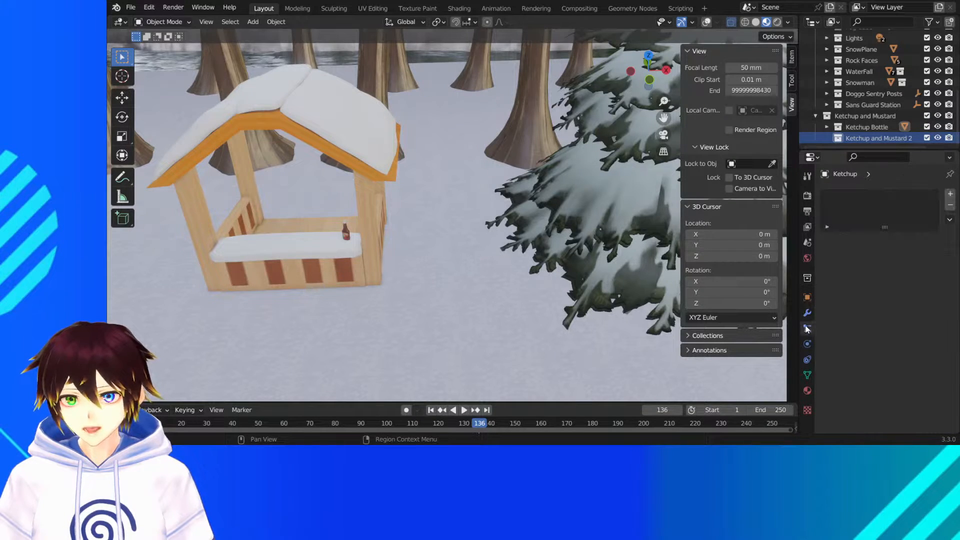
pyautogui.click(807, 344)
pyautogui.click(807, 360)
pyautogui.click(806, 391)
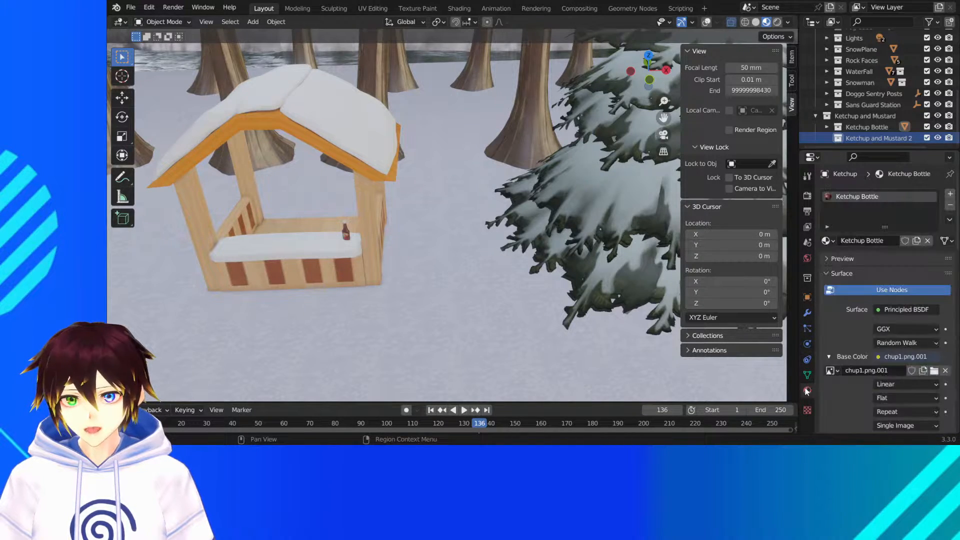
pyautogui.click(808, 374)
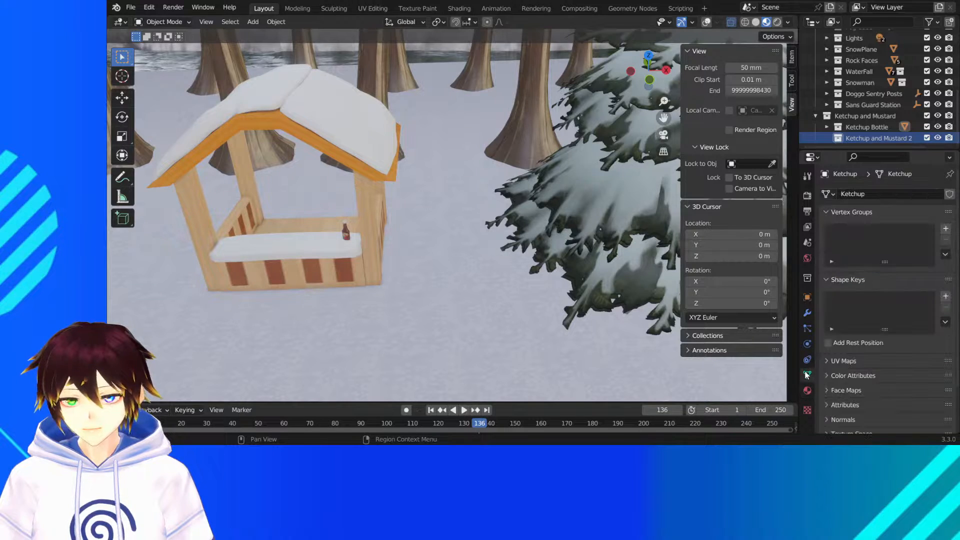
pyautogui.click(807, 297)
pyautogui.click(807, 278)
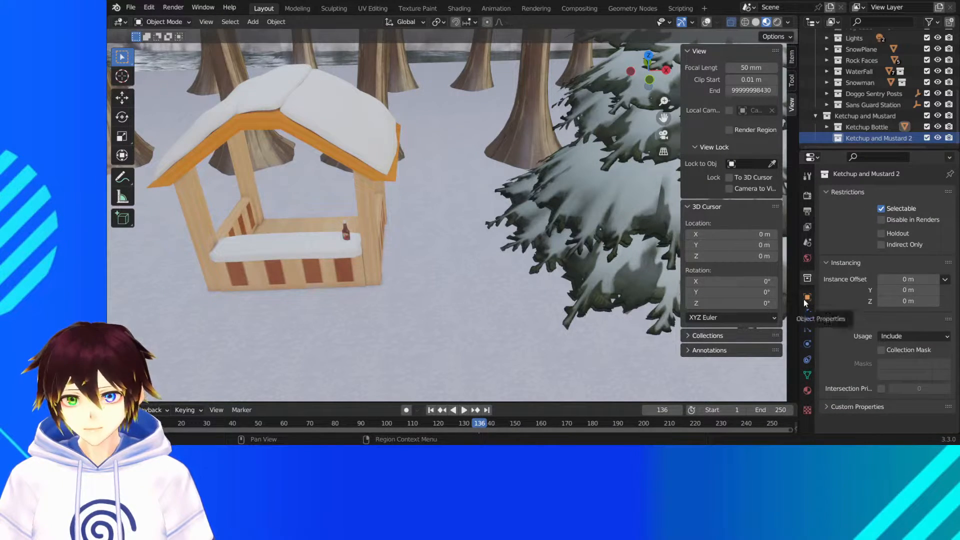
pyautogui.click(806, 298)
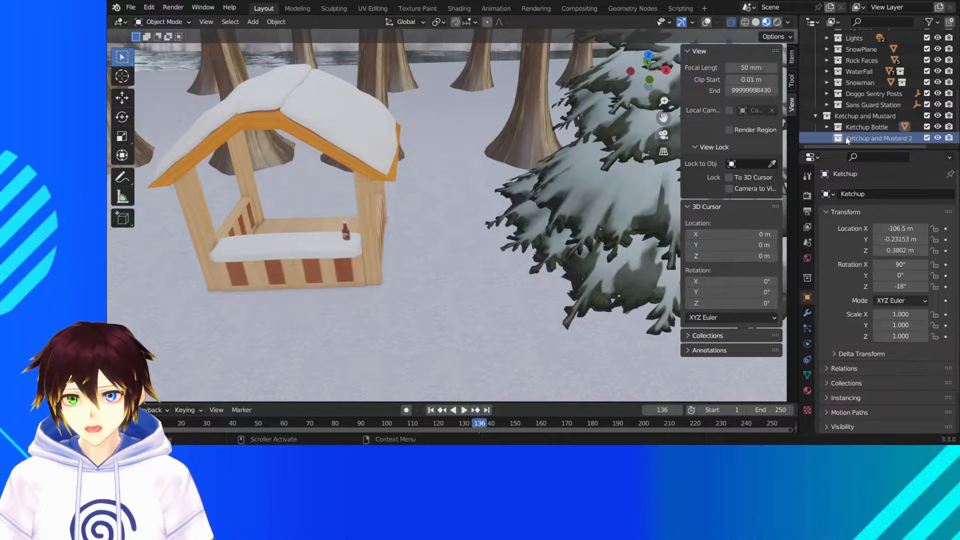
pyautogui.rightClick(848, 141)
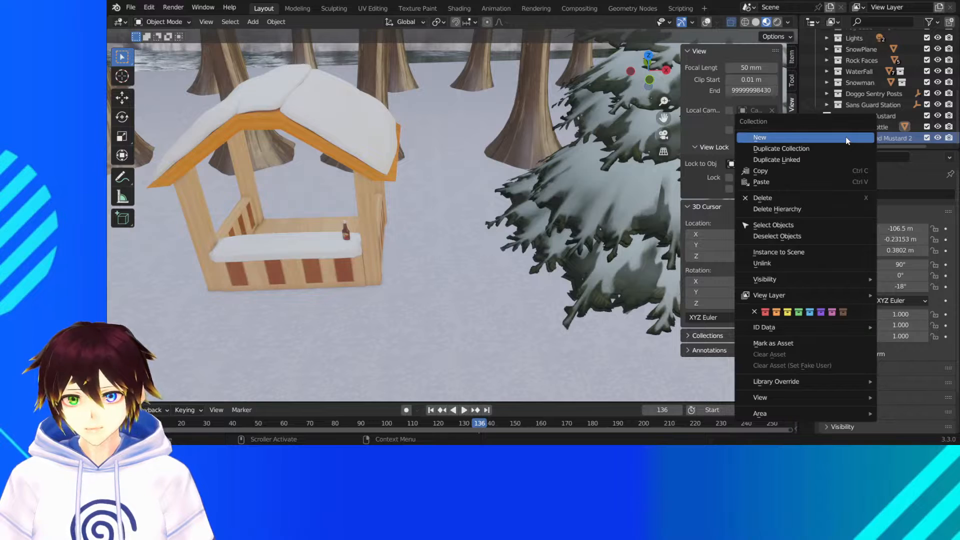
pyautogui.click(846, 136)
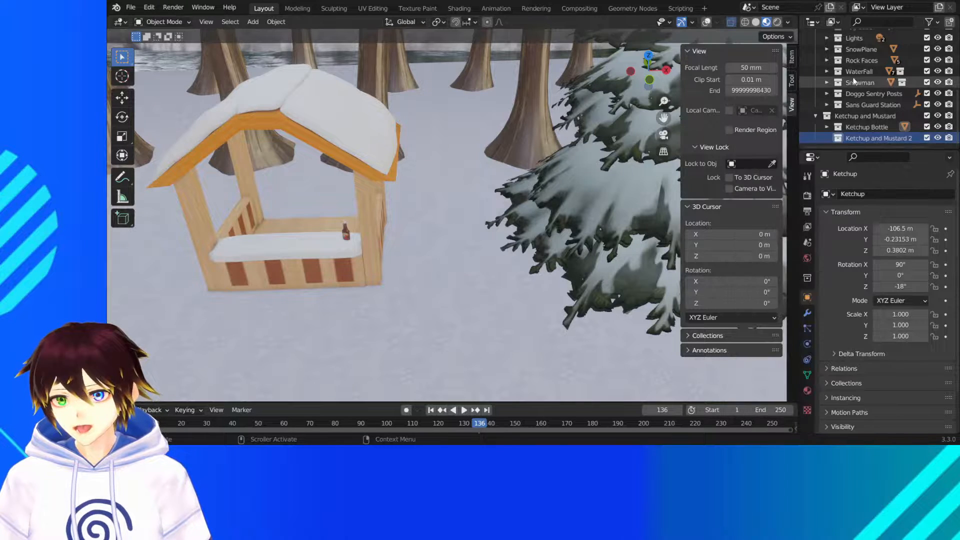
pyautogui.rightClick(852, 138)
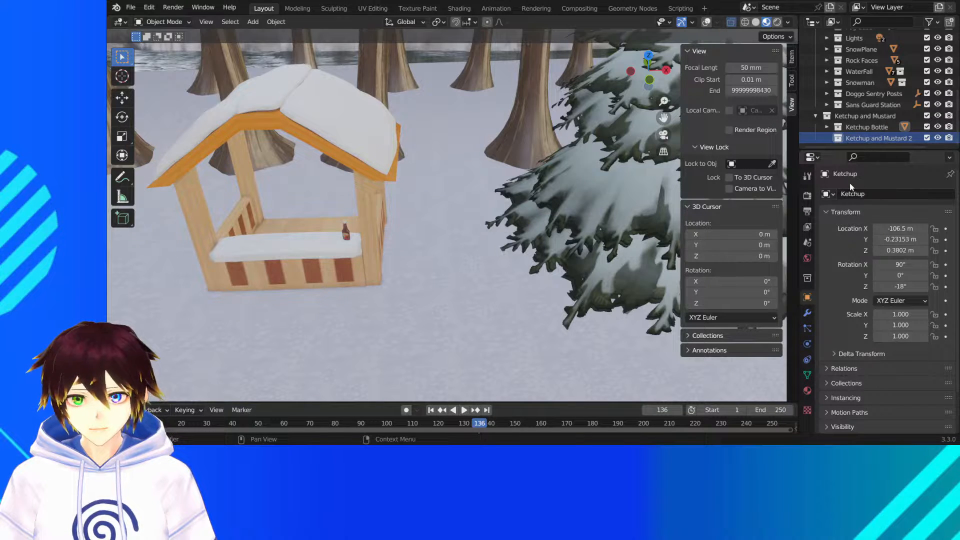
pyautogui.click(828, 194)
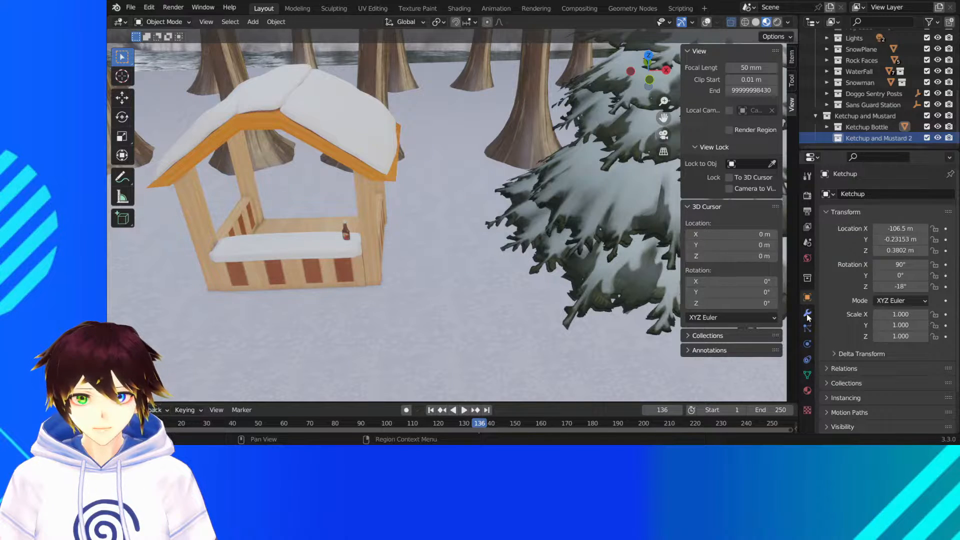
pyautogui.click(807, 278)
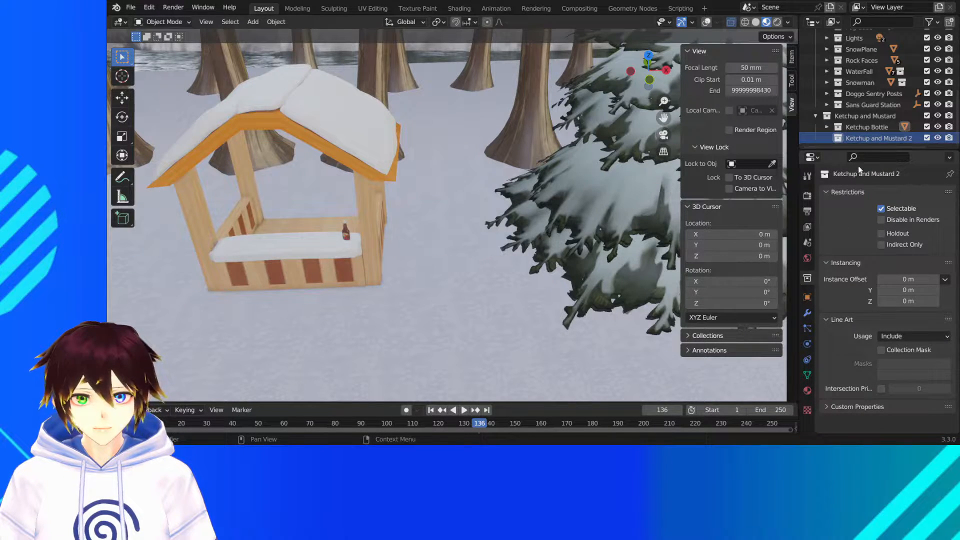
# - Paste the copied bottle into the Ketchup and Mustard 2 collection and select its mesh object Mesh_0014.rip in the outliner
pyautogui.click(133, 8)
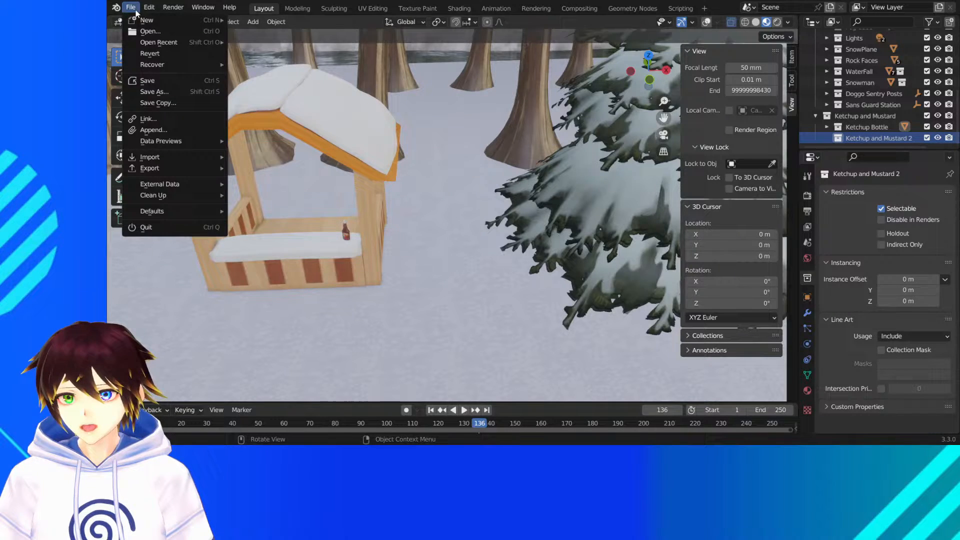
pyautogui.click(180, 132)
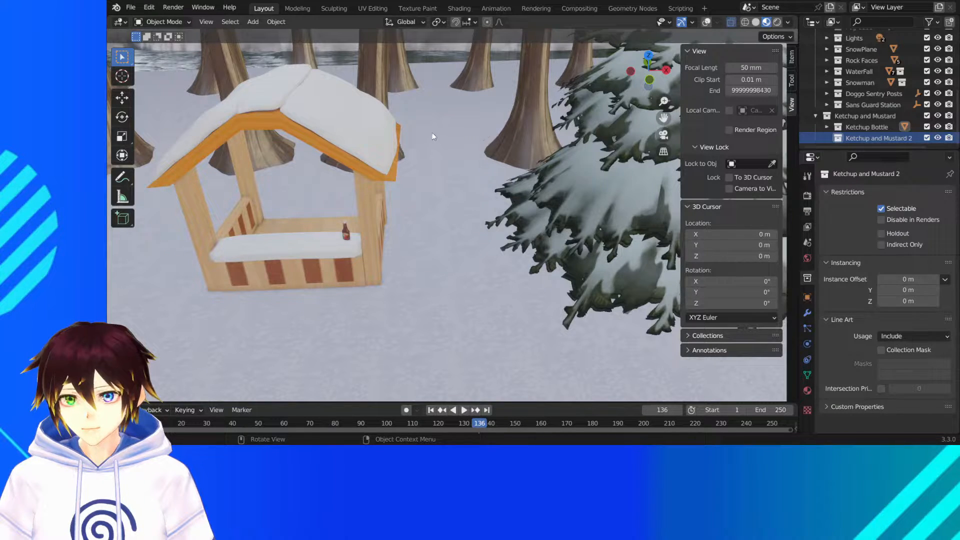
pyautogui.hotkey('ctrl', 'v')
pyautogui.scroll(-1, 878, 133)
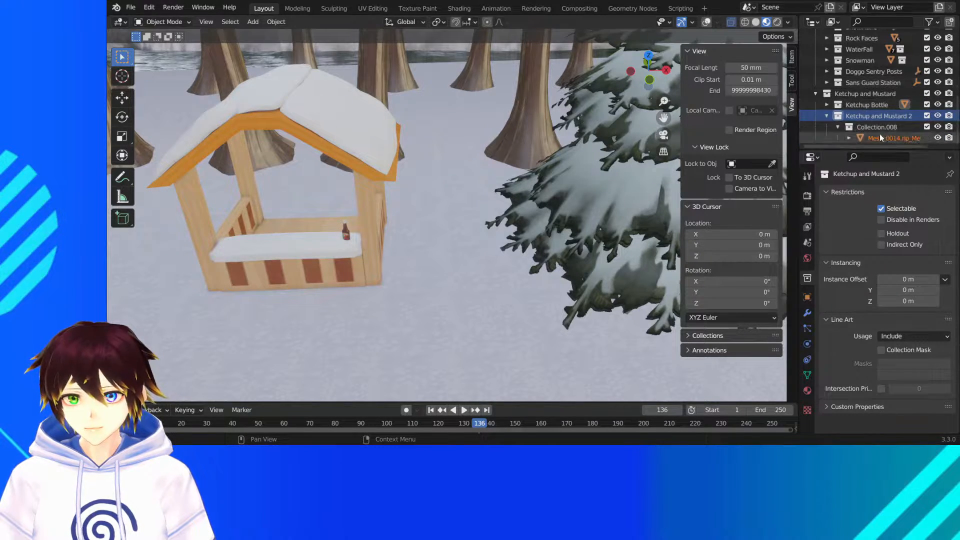
pyautogui.click(883, 139)
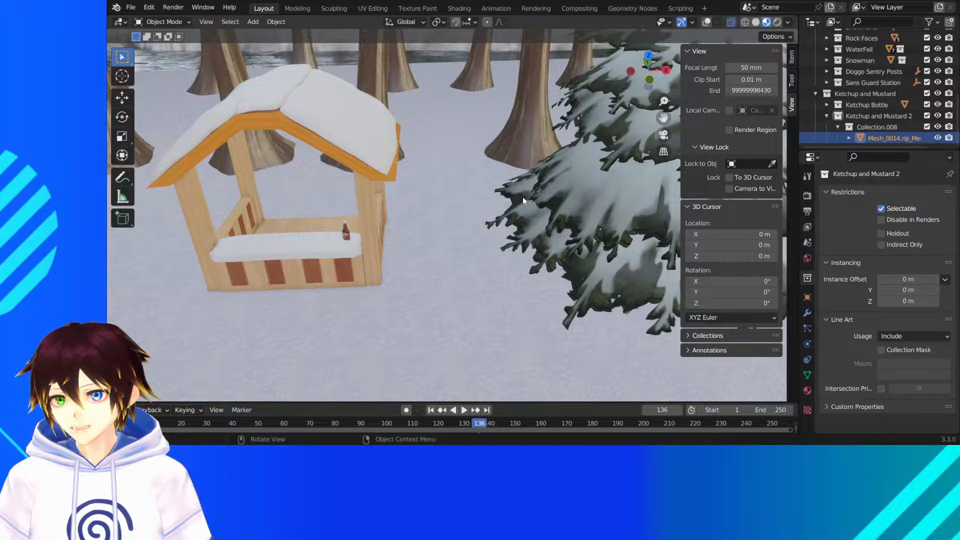
# - Display the whole scene in solid shading with the viewport overlays turned on
pyautogui.click(649, 55)
pyautogui.scroll(-4, 523, 173)
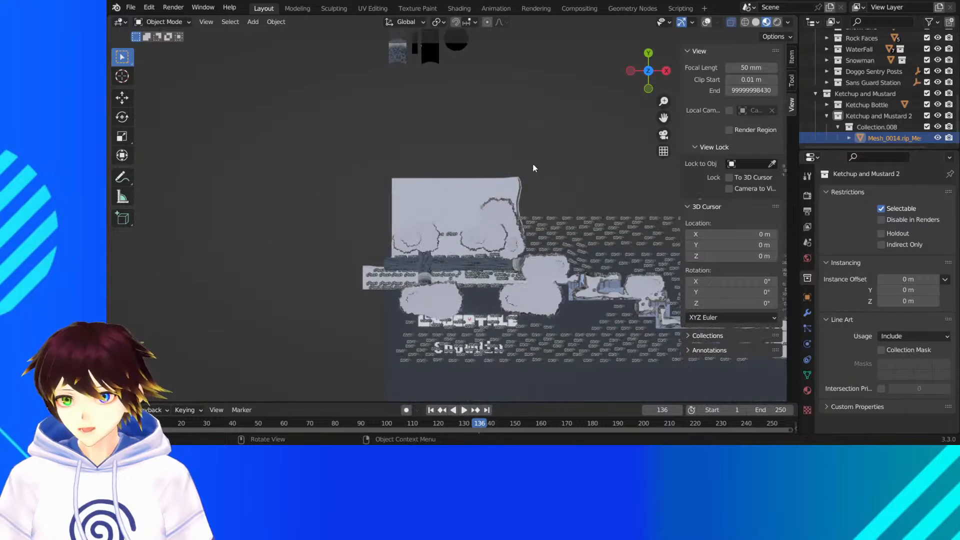
pyautogui.moveTo(663, 117)
pyautogui.mouseDown()
pyautogui.moveTo(572, 94)
pyautogui.moveTo(535, 59)
pyautogui.mouseUp()
pyautogui.click(756, 22)
pyautogui.moveTo(538, 194); pyautogui.dragTo(550, 120, button='middle')
pyautogui.scroll(-3, 549, 122)
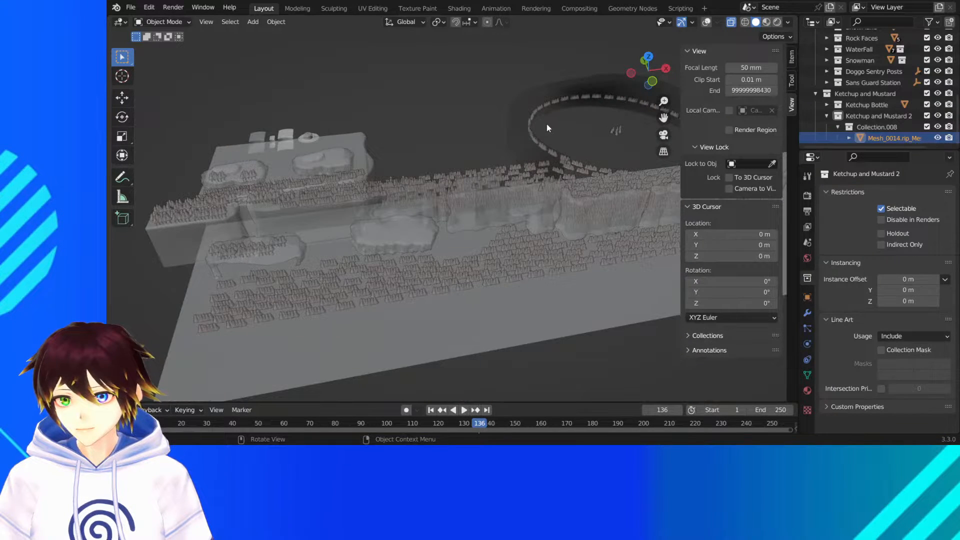
pyautogui.click(705, 23)
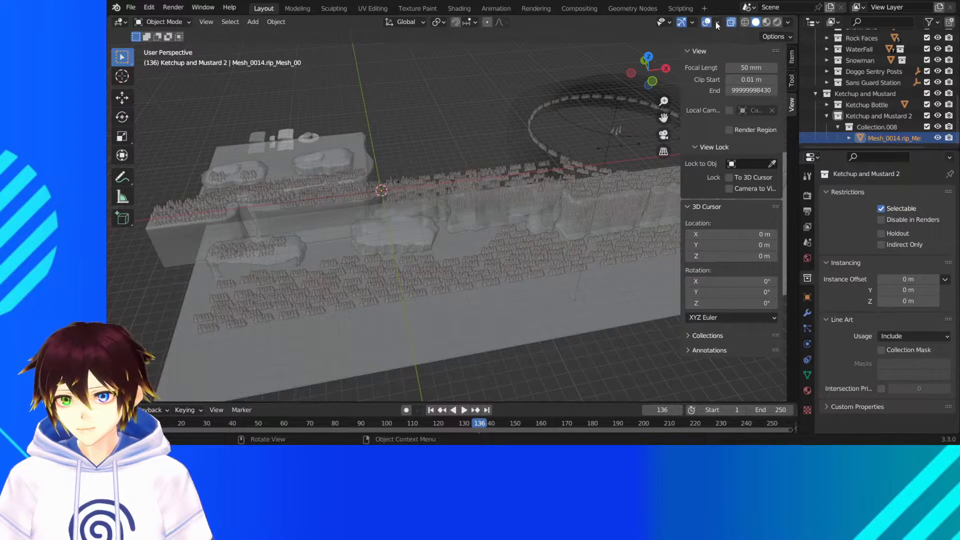
pyautogui.click(717, 23)
pyautogui.moveTo(465, 155); pyautogui.dragTo(544, 164, button='middle')
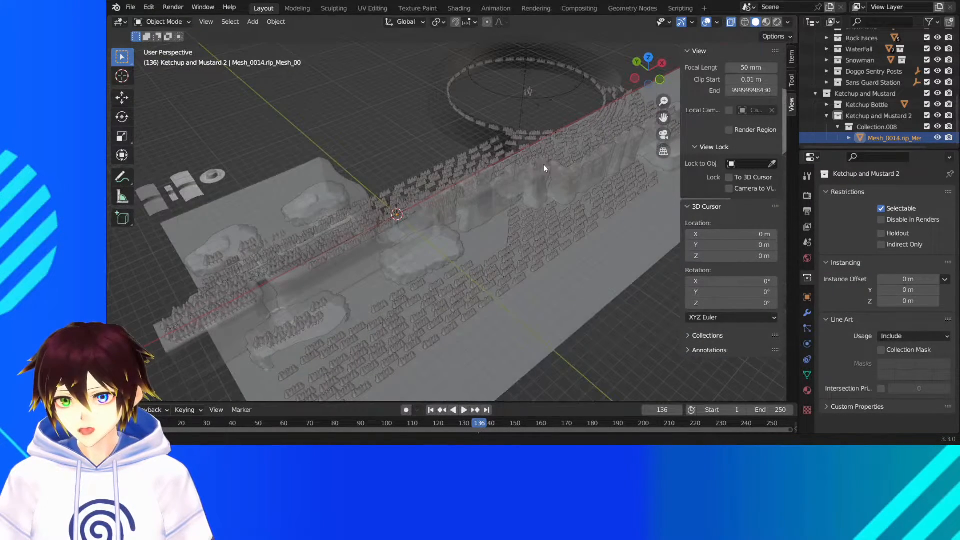
# - Move the pasted bottle about -102.66 m along X in the top view, from the world origin toward the guard station
pyautogui.click(122, 98)
pyautogui.click(648, 58)
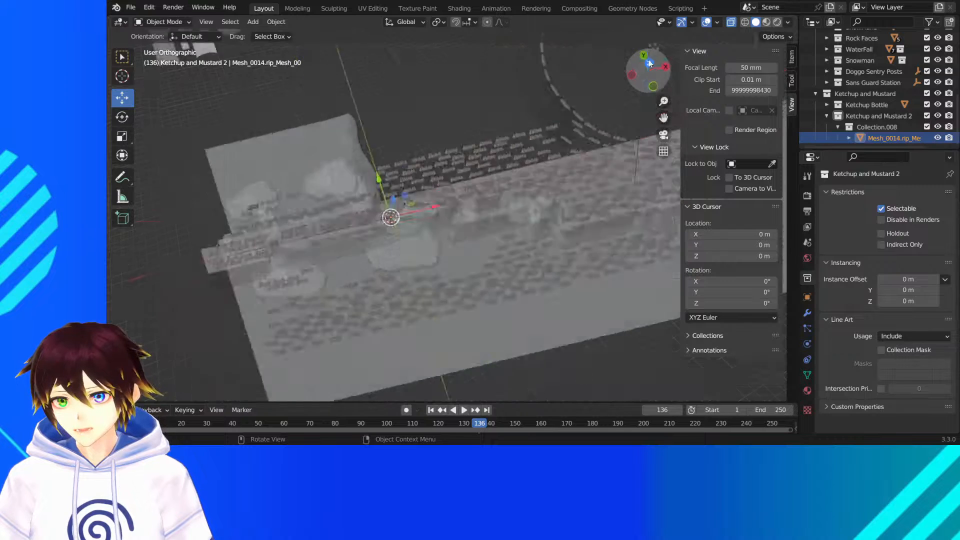
pyautogui.scroll(5, 592, 183)
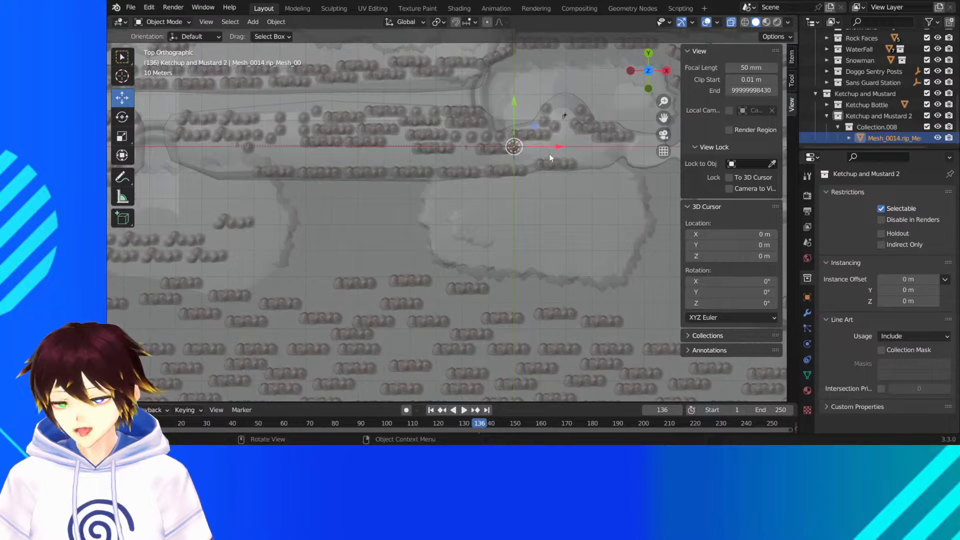
pyautogui.moveTo(556, 147); pyautogui.dragTo(292, 146)
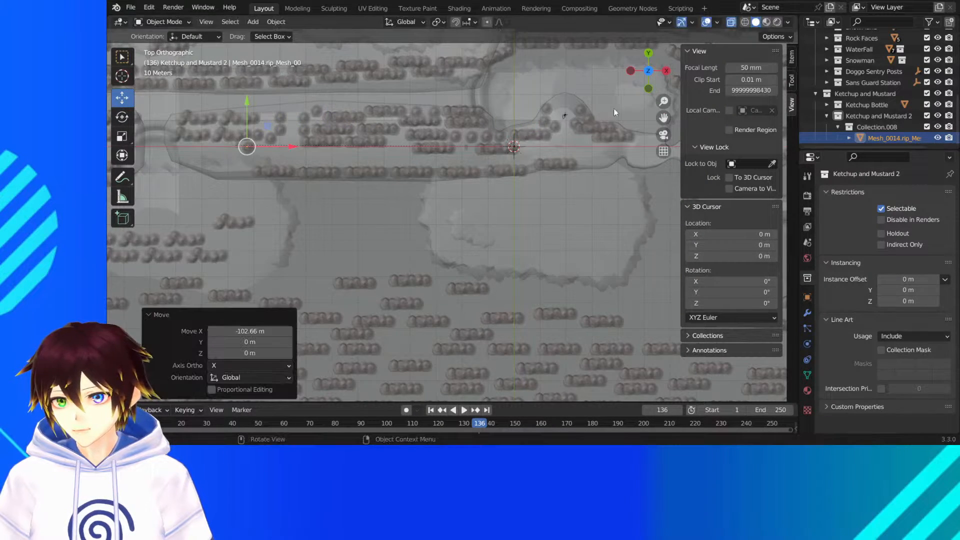
# - In wireframe shading from the front, move the bottle about -4.13 m in X and 0.46 m in Z onto the guard station's counter
pyautogui.moveTo(664, 118); pyautogui.dragTo(860, 167)
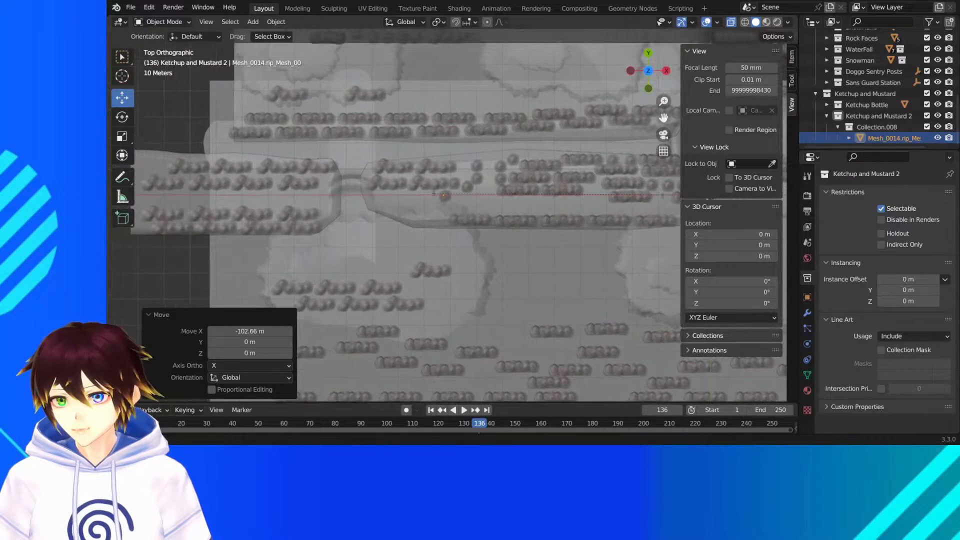
pyautogui.scroll(3, 520, 178)
pyautogui.moveTo(521, 179); pyautogui.dragTo(508, 139, button='middle')
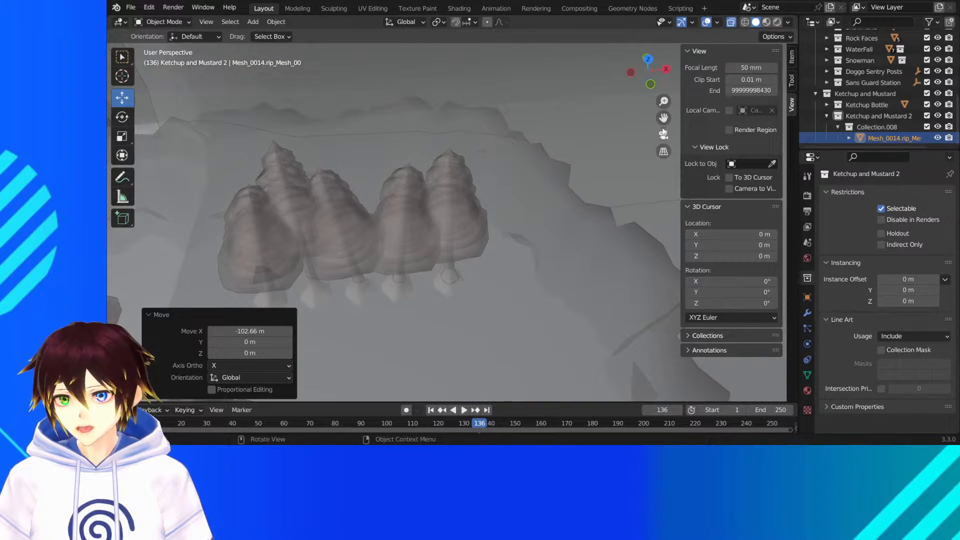
pyautogui.moveTo(663, 119); pyautogui.dragTo(860, 340)
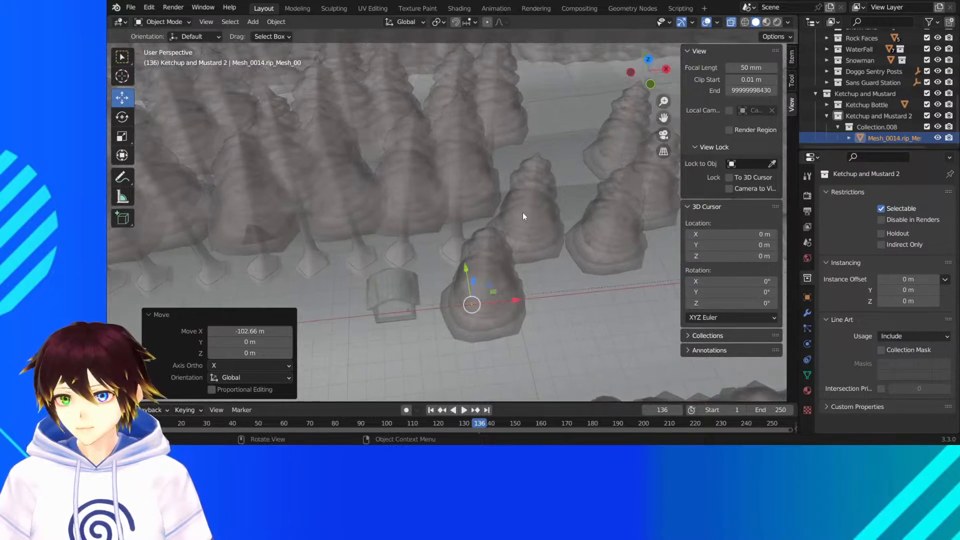
pyautogui.moveTo(523, 213); pyautogui.dragTo(524, 180, button='middle')
pyautogui.click(650, 80)
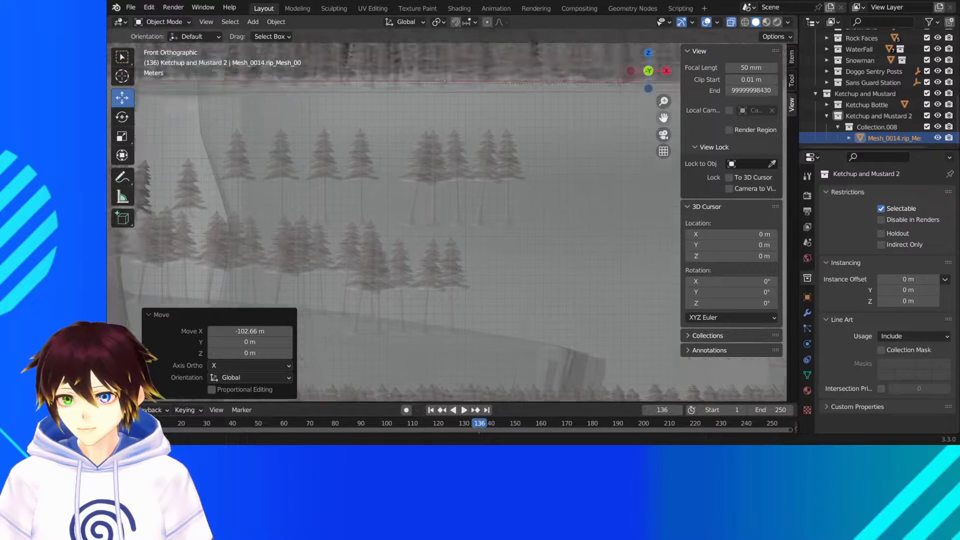
pyautogui.scroll(4, 545, 222)
pyautogui.click(745, 22)
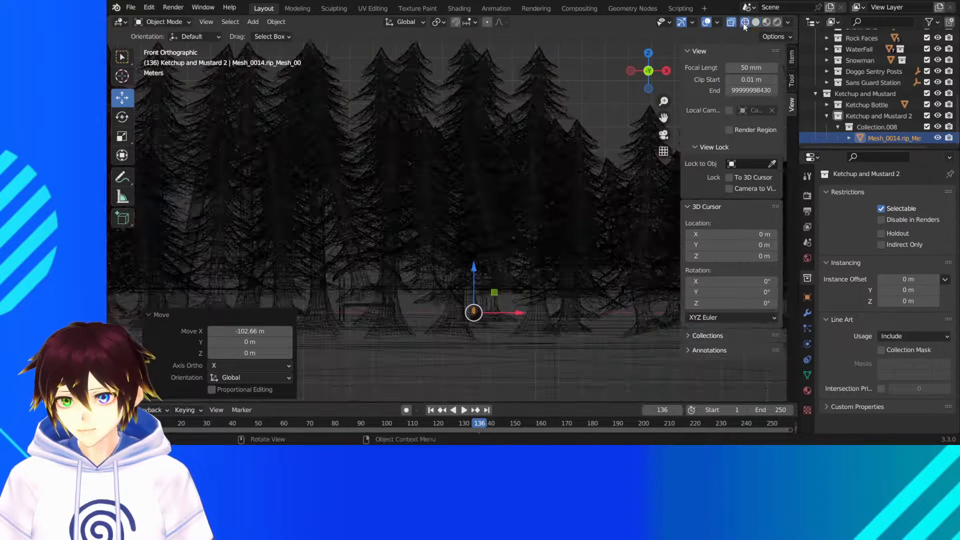
pyautogui.scroll(8, 597, 229)
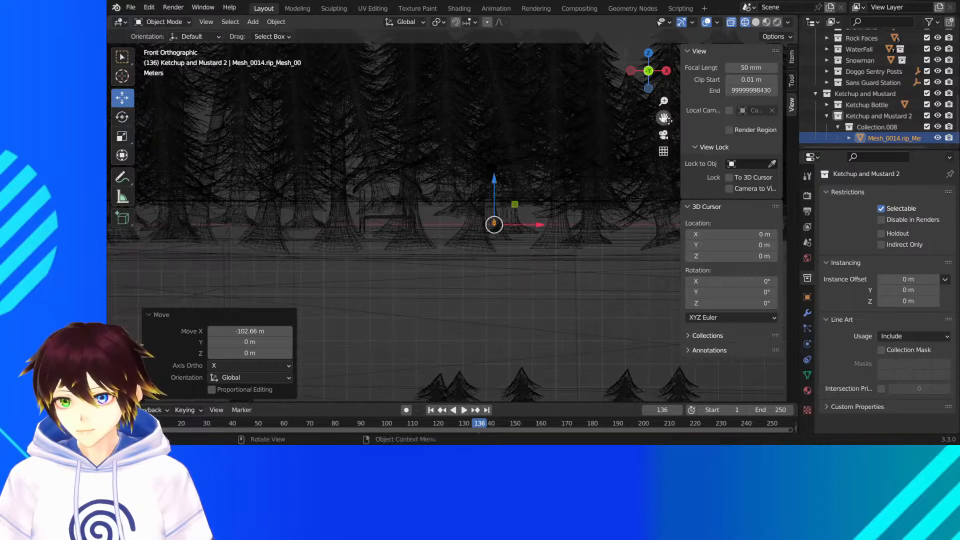
pyautogui.moveTo(598, 224); pyautogui.dragTo(311, 194)
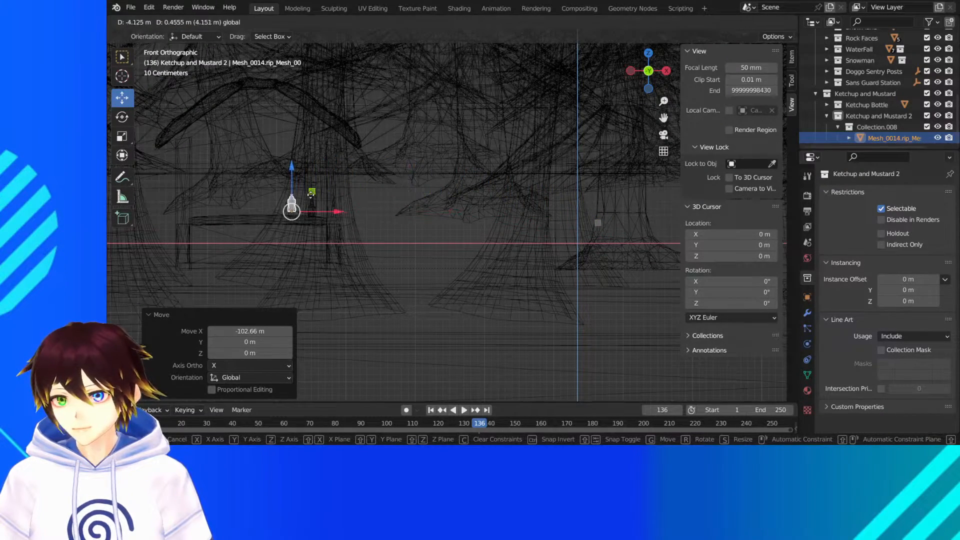
pyautogui.moveTo(311, 194); pyautogui.dragTo(359, 148, button='middle')
# - From the top view, shift the bottle about 0.1 m in X and -0.2 m in Y, beside the ketchup bottle on the counter
pyautogui.scroll(-5, 329, 211)
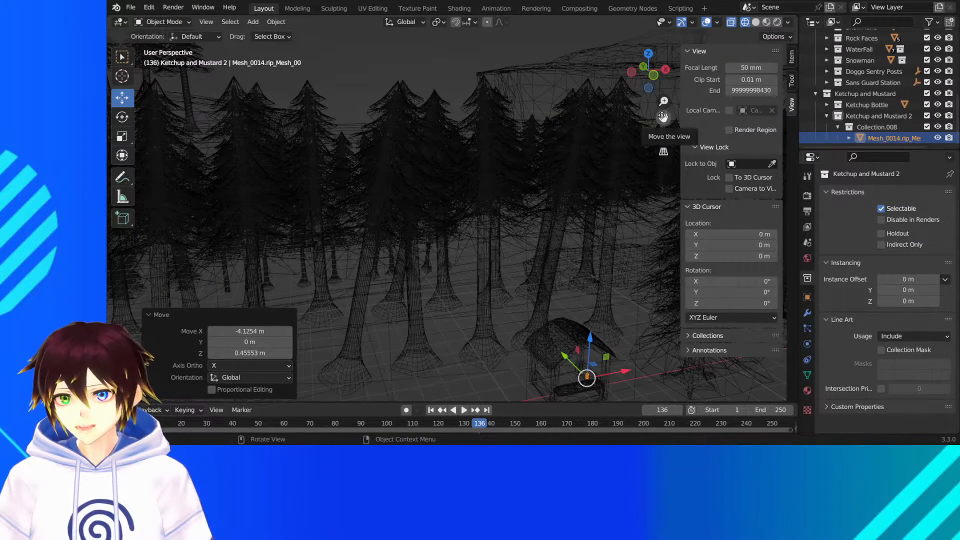
pyautogui.moveTo(664, 118); pyautogui.dragTo(500, 45)
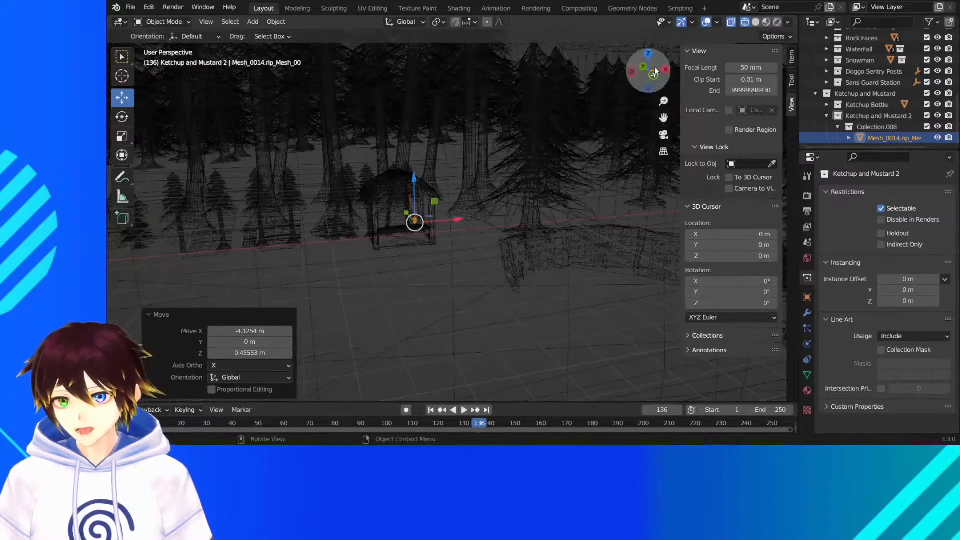
pyautogui.click(649, 54)
pyautogui.moveTo(663, 118); pyautogui.dragTo(799, 212)
pyautogui.scroll(11, 468, 225)
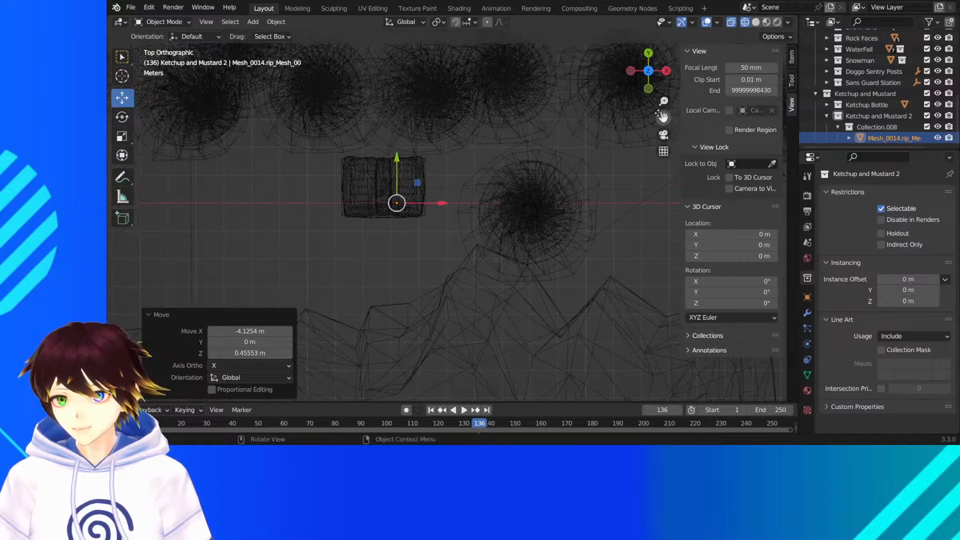
pyautogui.scroll(5, 473, 175)
pyautogui.scroll(1, 474, 175)
pyautogui.moveTo(274, 152); pyautogui.dragTo(284, 176)
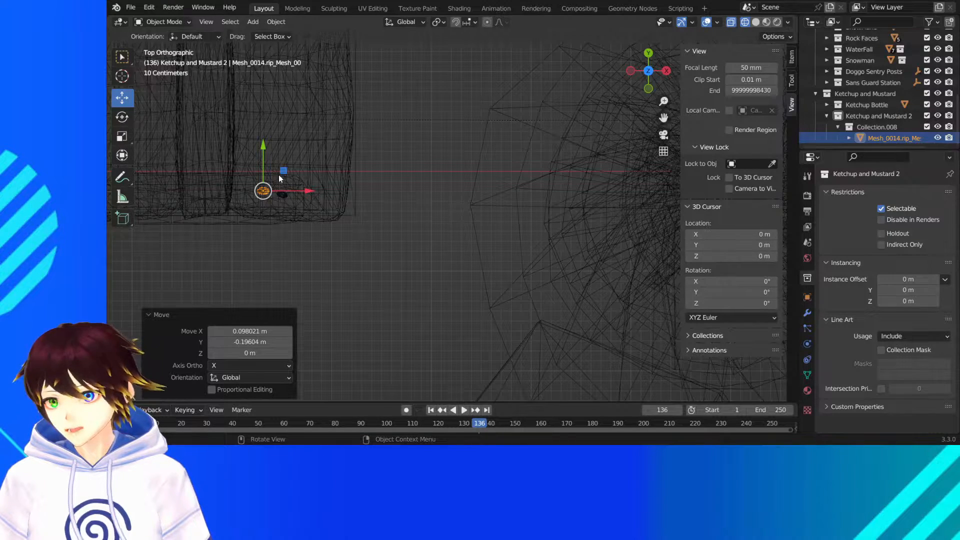
# - In the front view, lower the mustard bottle onto the counter surface and shift it about 0.036 m along X toward the ketchup bottle
pyautogui.click(649, 88)
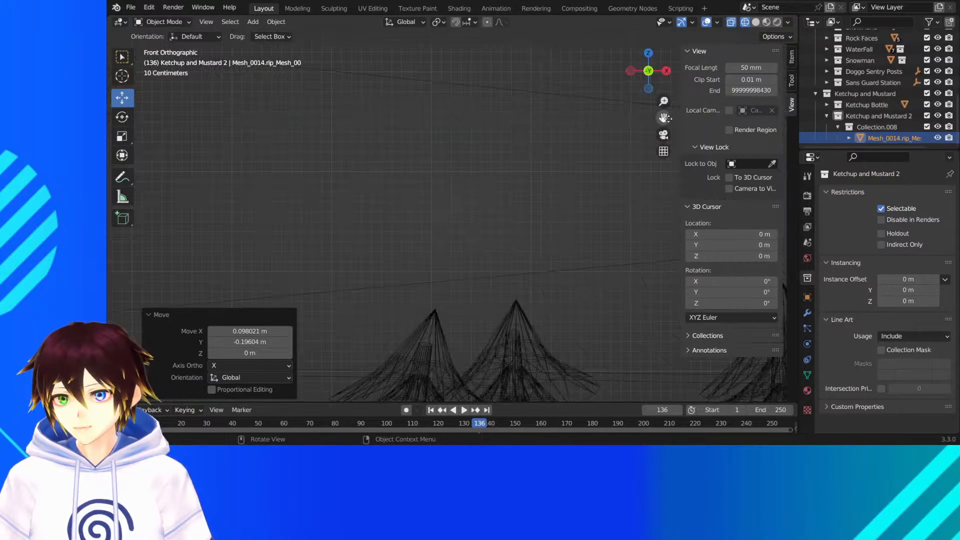
pyautogui.moveTo(664, 118); pyautogui.dragTo(657, 5)
pyautogui.scroll(-3, 553, 186)
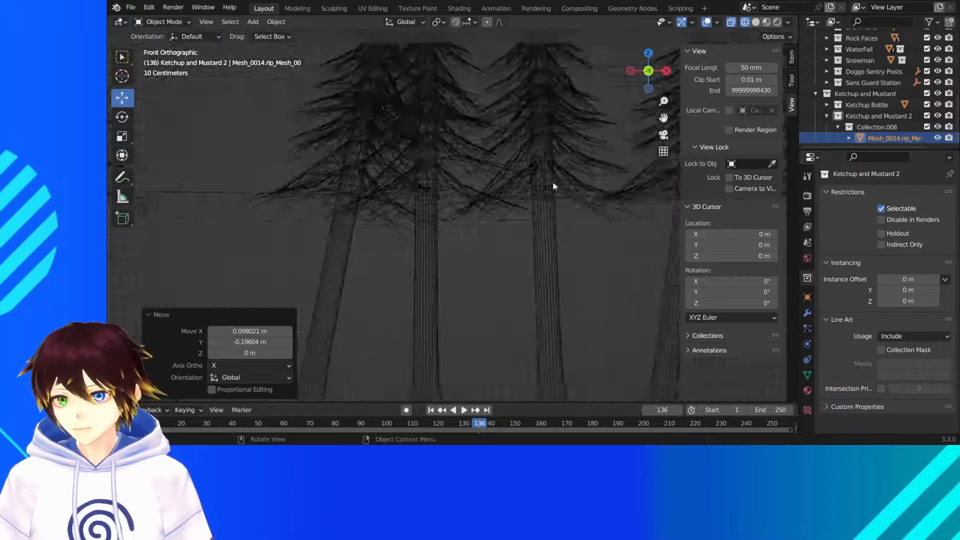
pyautogui.scroll(-6, 558, 193)
pyautogui.scroll(3, 559, 177)
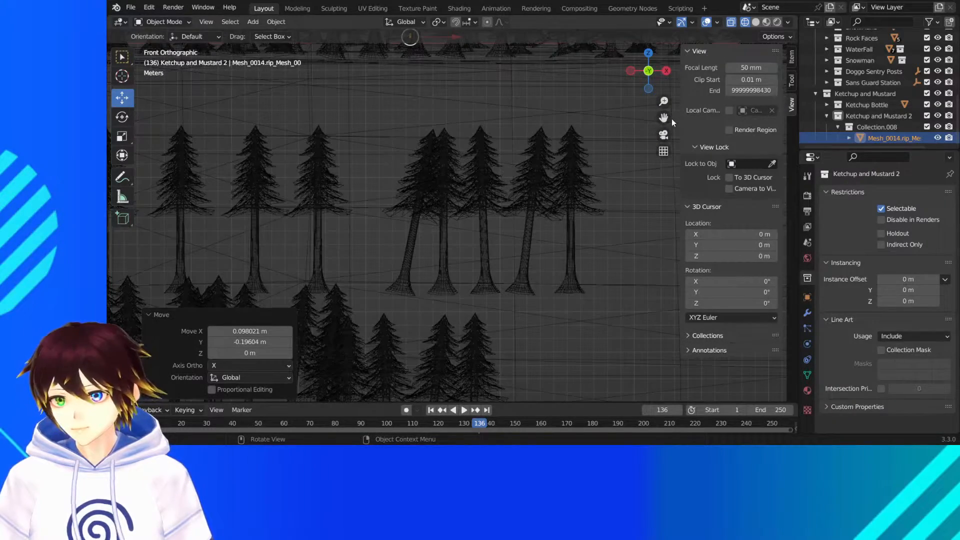
pyautogui.moveTo(665, 118); pyautogui.dragTo(723, 298)
pyautogui.scroll(5, 606, 212)
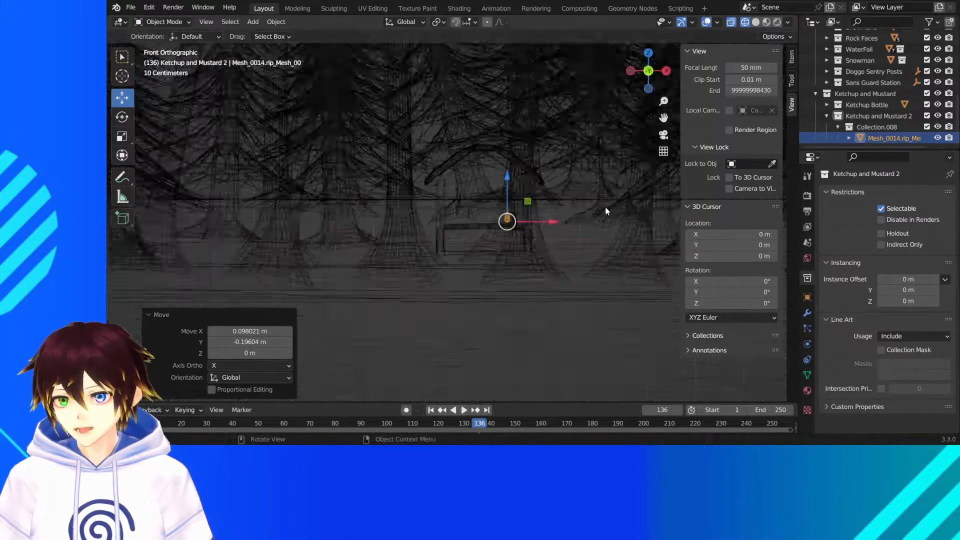
pyautogui.scroll(3, 606, 212)
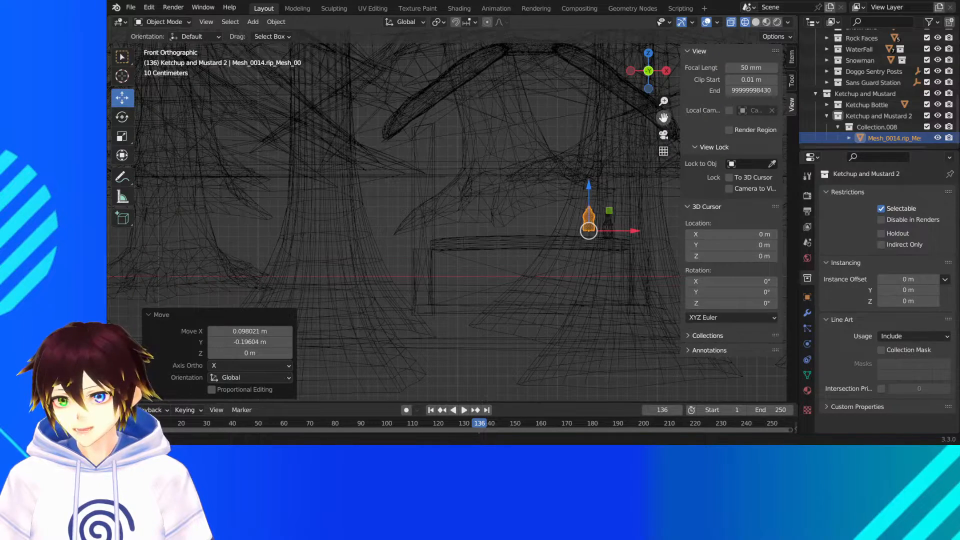
pyautogui.moveTo(664, 118); pyautogui.dragTo(573, 113)
pyautogui.scroll(4, 618, 190)
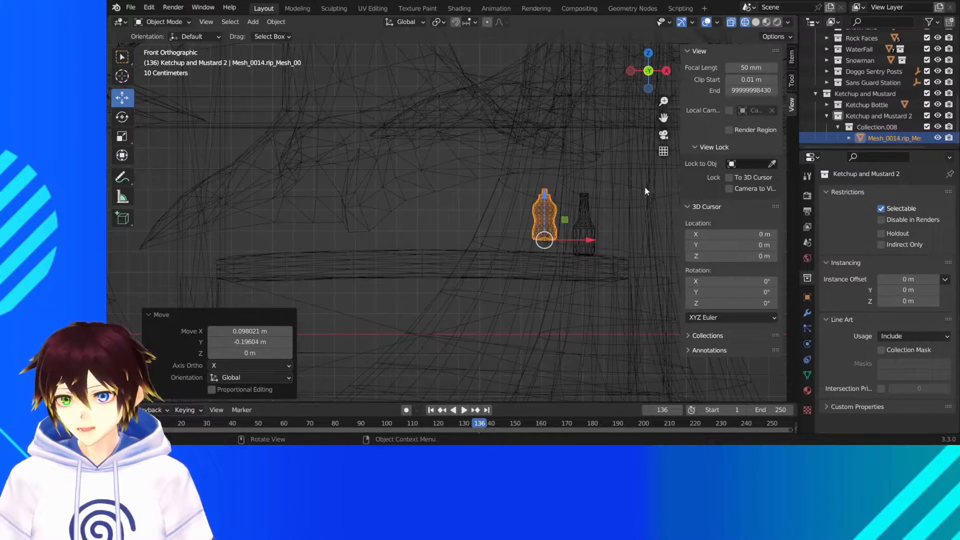
pyautogui.scroll(2, 597, 220)
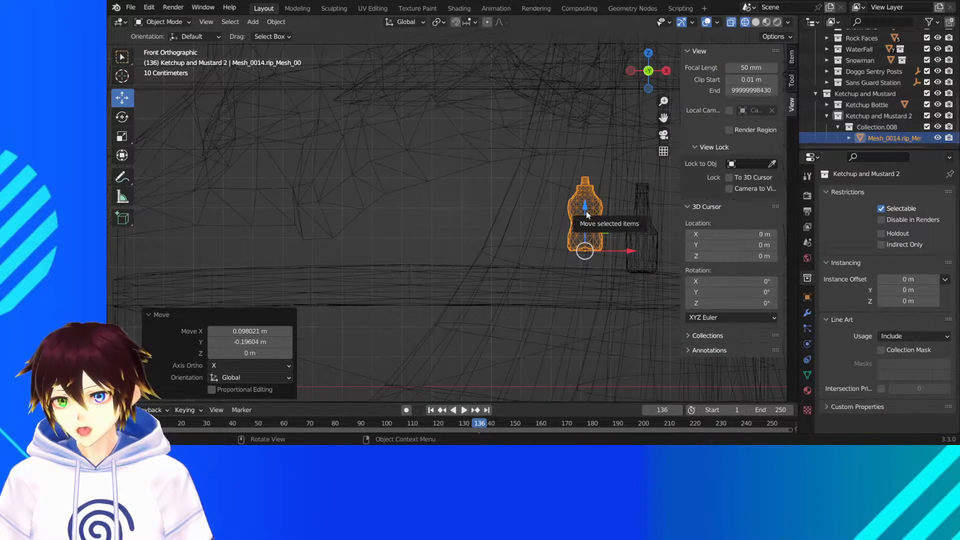
pyautogui.moveTo(589, 216); pyautogui.dragTo(604, 227)
pyautogui.moveTo(628, 271); pyautogui.dragTo(638, 271)
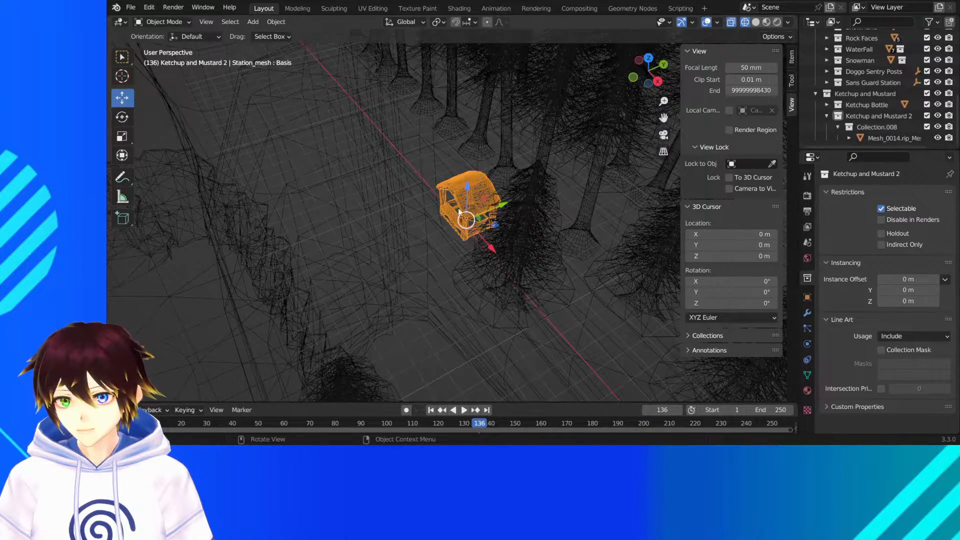
# - Display the scene in material preview and move the mustard bottle about 0.024 m along X, closer to the ketchup bottle
pyautogui.moveTo(459, 212); pyautogui.dragTo(517, 187, button='middle')
pyautogui.scroll(11, 517, 185)
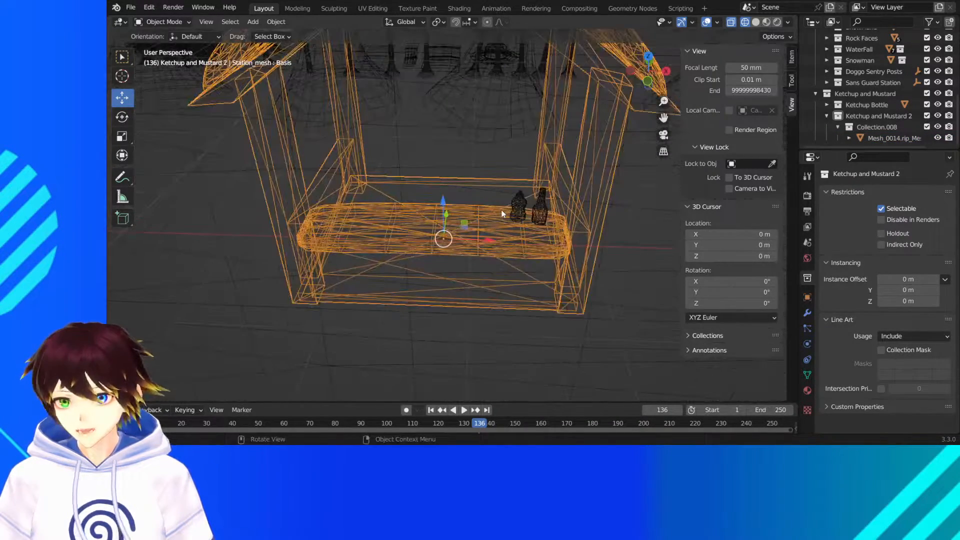
pyautogui.click(767, 22)
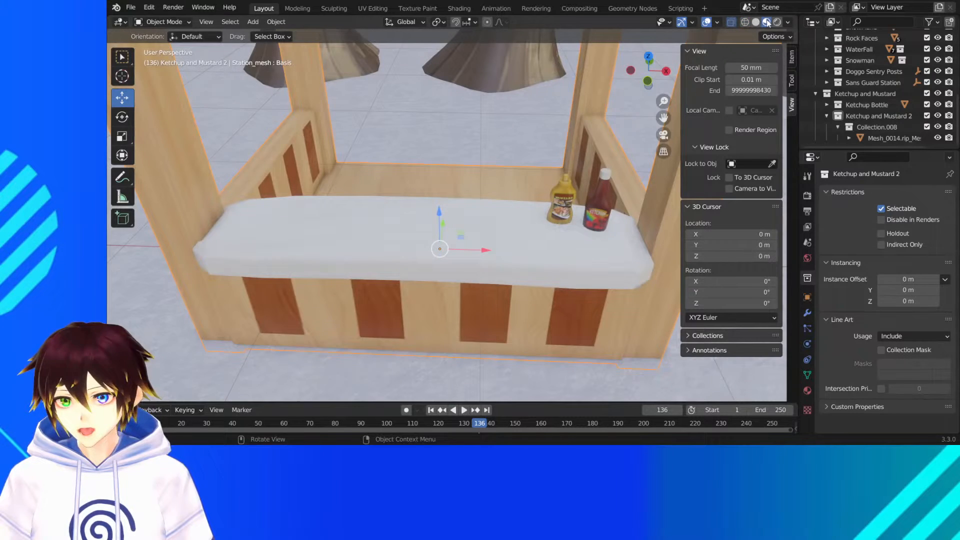
pyautogui.click(560, 216)
pyautogui.moveTo(560, 216); pyautogui.dragTo(509, 171, button='middle')
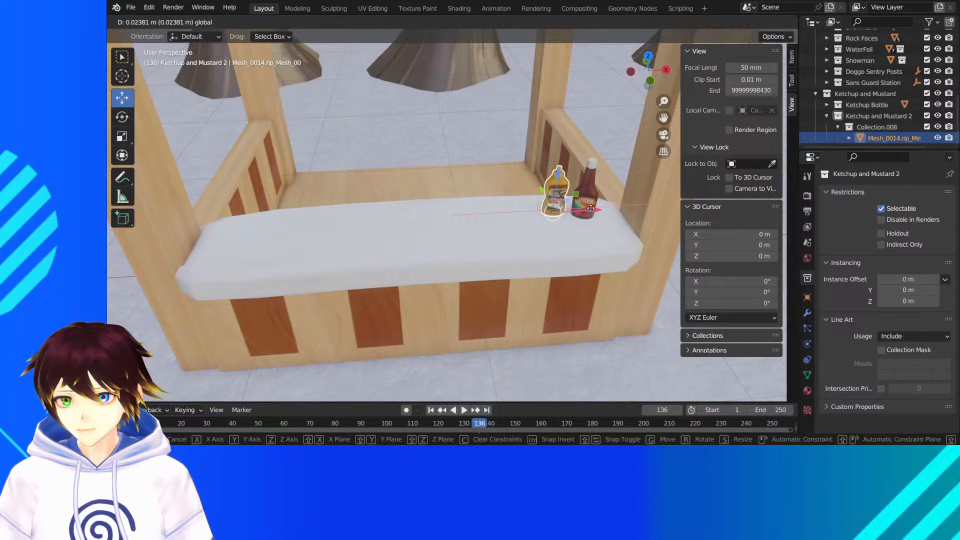
# - Check both bottles on the guard station counter in rendered shading, and return to material preview
pyautogui.click(777, 22)
pyautogui.moveTo(581, 174); pyautogui.dragTo(589, 148, button='middle')
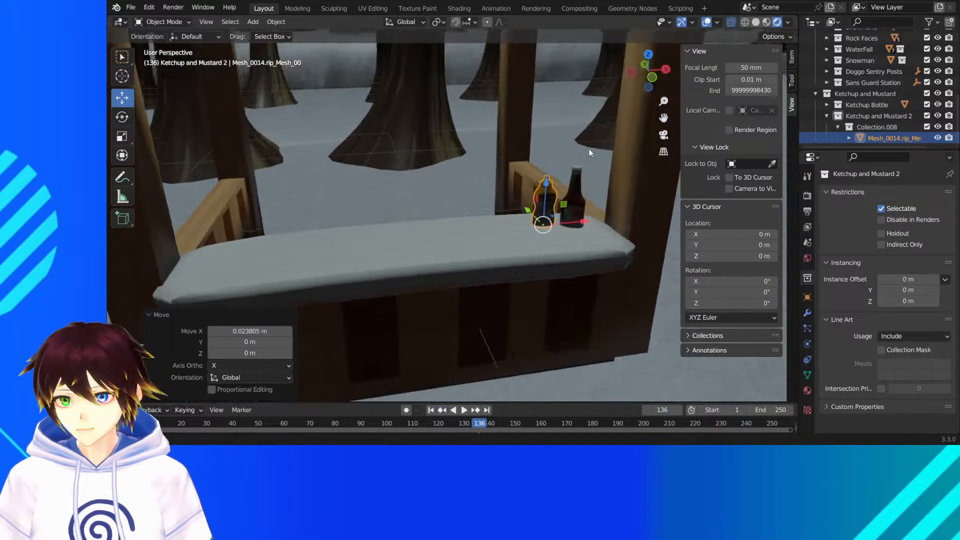
pyautogui.scroll(-3, 563, 150)
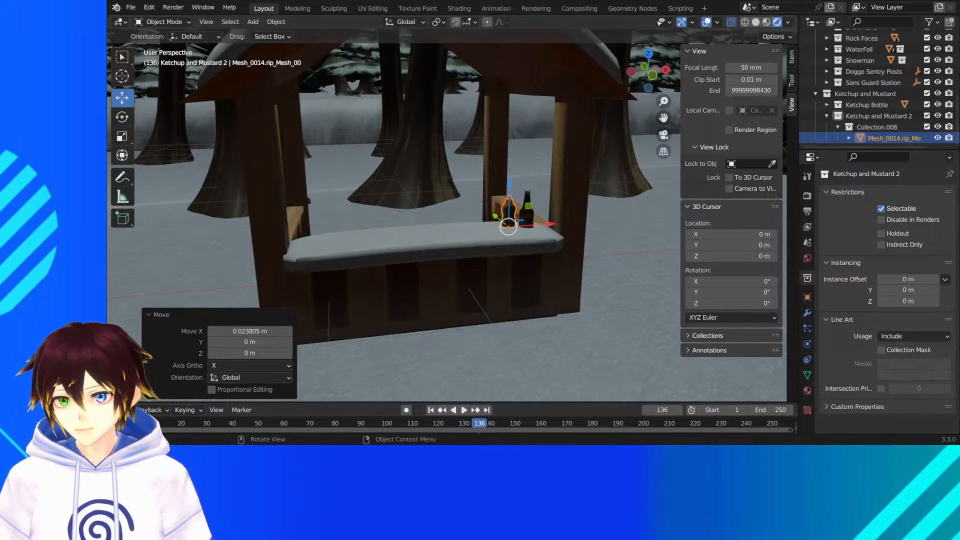
pyautogui.click(767, 23)
# - Deselect the mustard bottle and save the Snowdinproto2.blend file
pyautogui.moveTo(433, 181); pyautogui.dragTo(467, 206, button='middle')
pyautogui.scroll(-5, 467, 205)
pyautogui.scroll(-15, 466, 206)
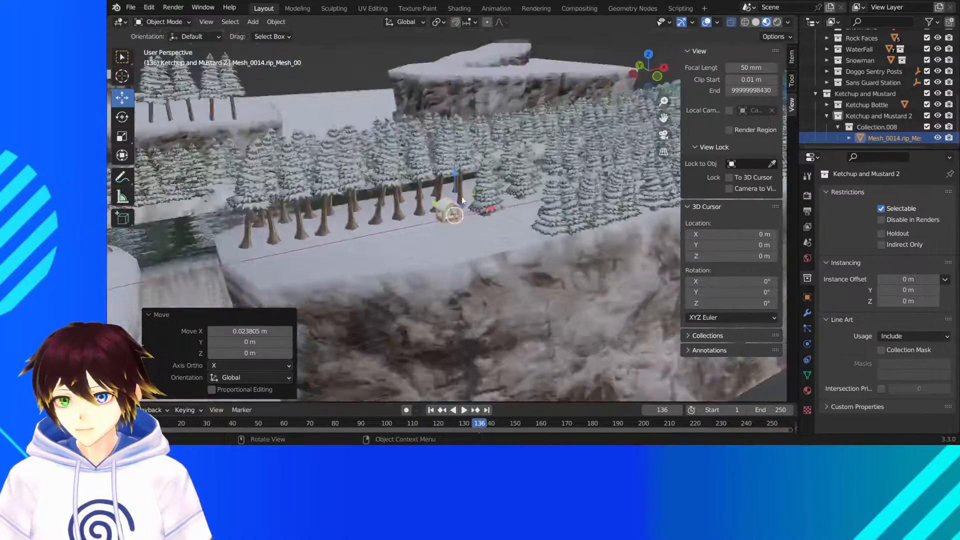
pyautogui.click(445, 61)
pyautogui.scroll(8, 465, 192)
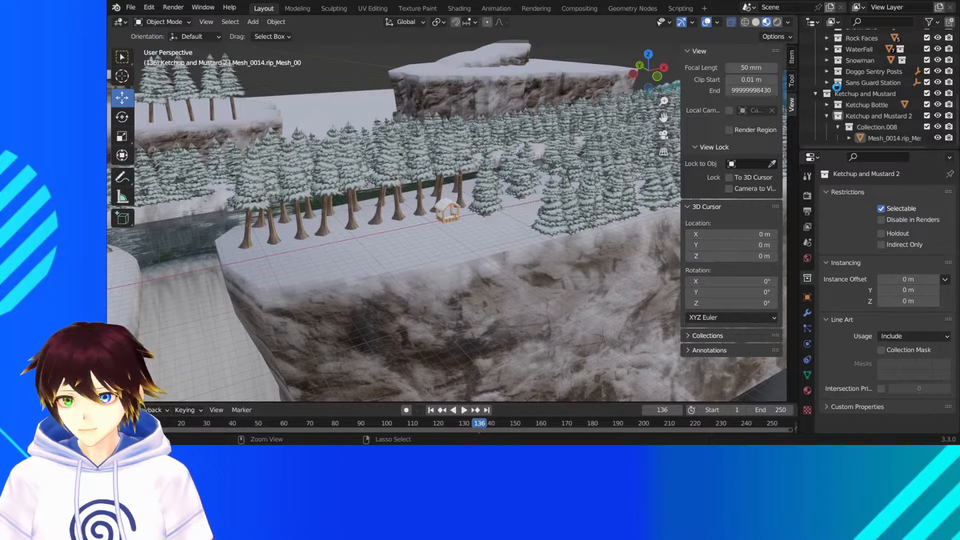
pyautogui.hotkey('ctrl', 's')
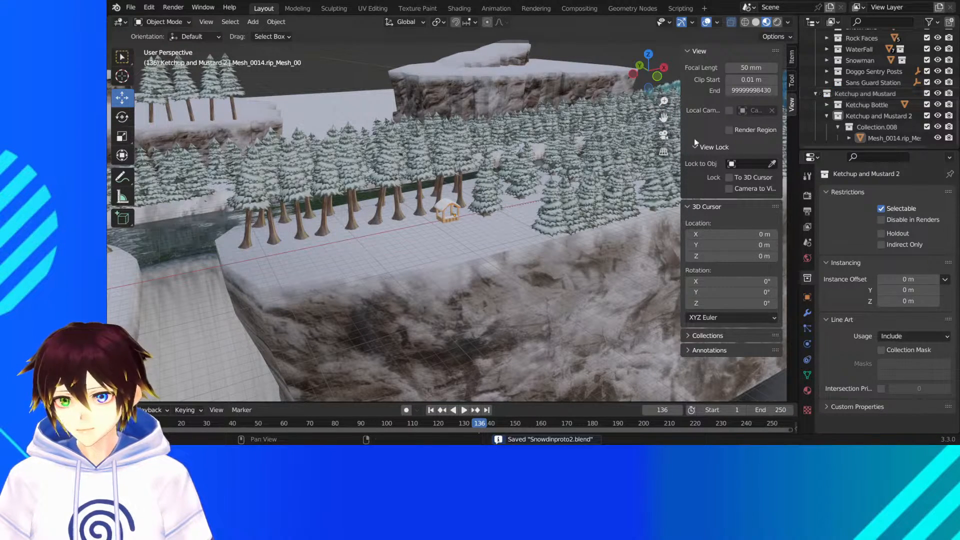
# - Examine the forest, cliffs and river banks around the guard station for misplaced trees
pyautogui.moveTo(480, 220); pyautogui.dragTo(510, 227, button='middle')
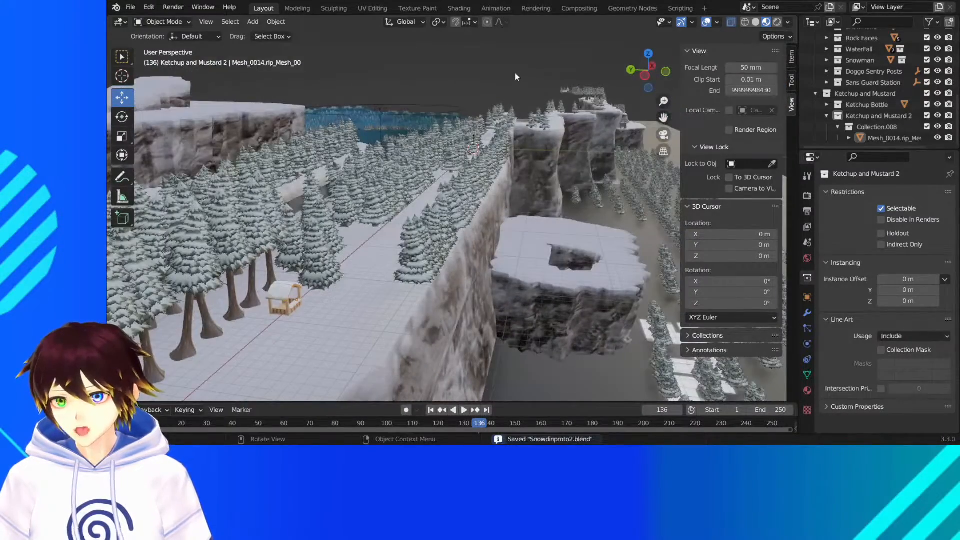
pyautogui.moveTo(516, 76); pyautogui.dragTo(472, 175, button='middle')
pyautogui.scroll(1, 464, 158)
pyautogui.moveTo(664, 118); pyautogui.dragTo(799, 105)
pyautogui.scroll(5, 563, 164)
pyautogui.moveTo(509, 201); pyautogui.dragTo(432, 221, button='middle')
pyautogui.moveTo(518, 210); pyautogui.dragTo(509, 183, button='middle')
pyautogui.scroll(-5, 462, 169)
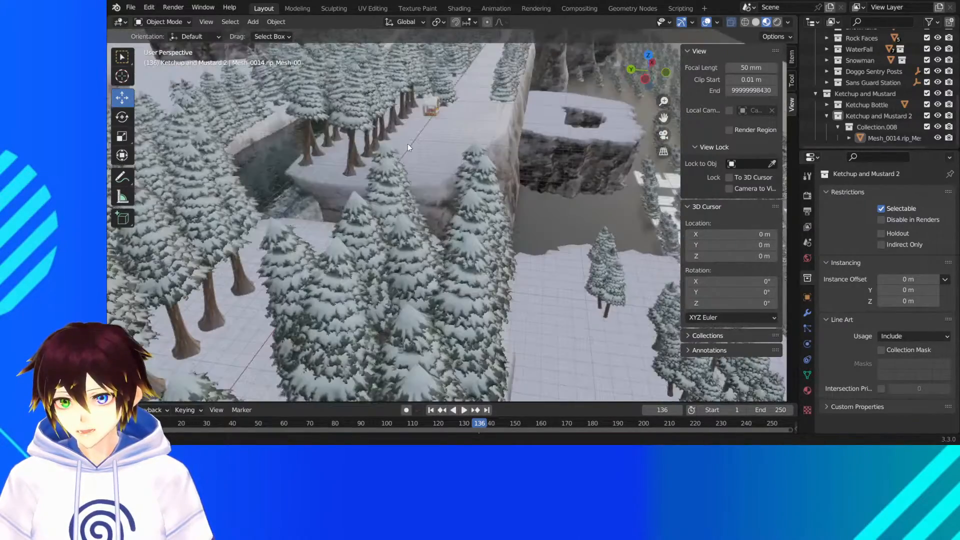
pyautogui.moveTo(667, 114); pyautogui.dragTo(430, 180, button='middle')
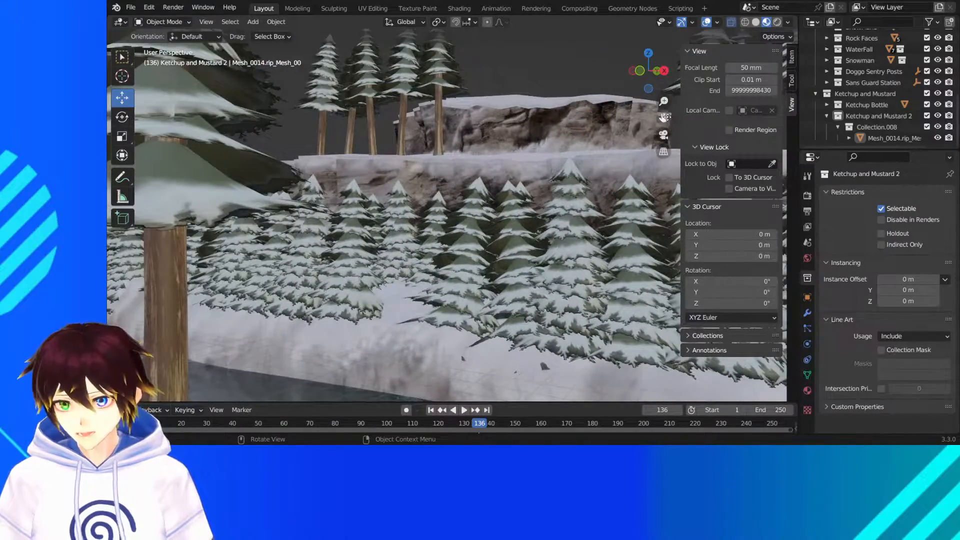
# - Rotate the half-buried treeline on the far river bank upright about the X axis and raise it about 0.76 m in Z
pyautogui.moveTo(667, 117); pyautogui.dragTo(596, 40)
pyautogui.moveTo(295, 244); pyautogui.dragTo(344, 240, button='middle')
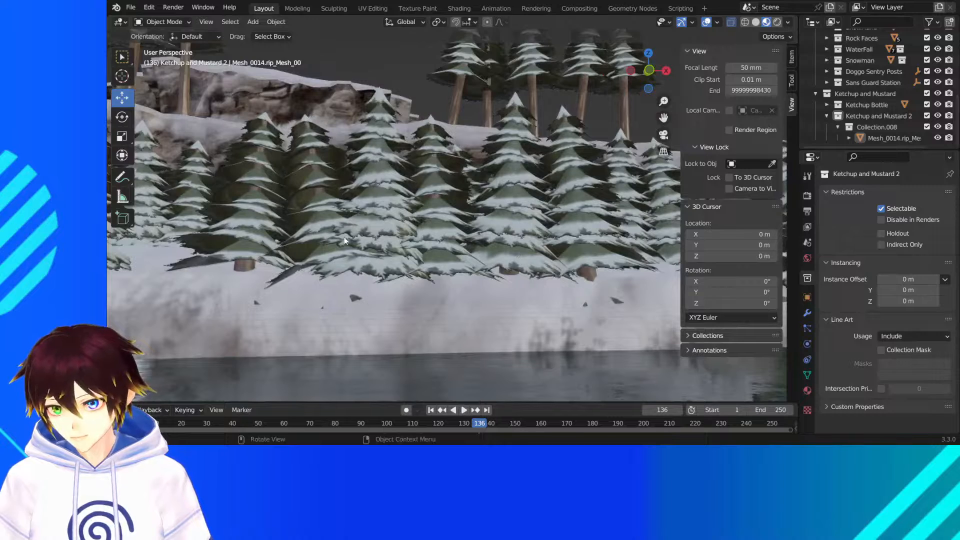
pyautogui.click(331, 227)
pyautogui.click(122, 117)
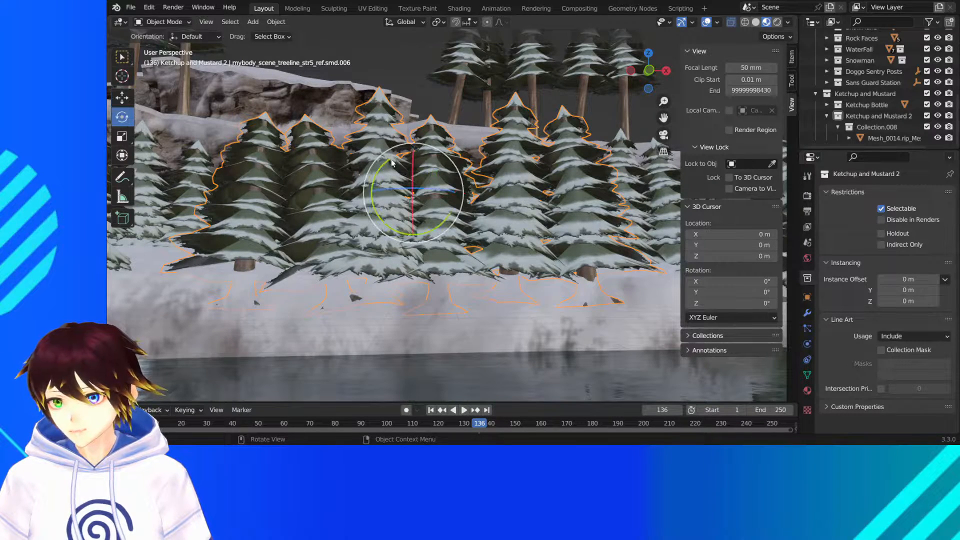
pyautogui.moveTo(415, 170); pyautogui.dragTo(415, 137)
pyautogui.click(123, 98)
pyautogui.moveTo(471, 94); pyautogui.dragTo(471, 94)
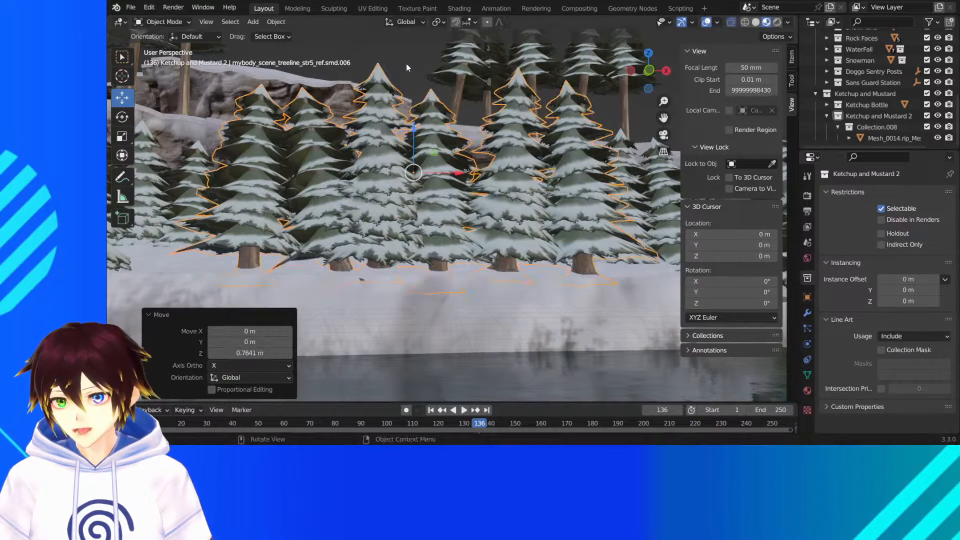
# - Shift the raised treeline about 0.17 m along Y, farther back on the river bank, and deselect it
pyautogui.click(407, 64)
pyautogui.moveTo(399, 199); pyautogui.dragTo(413, 200, button='middle')
pyautogui.click(366, 196)
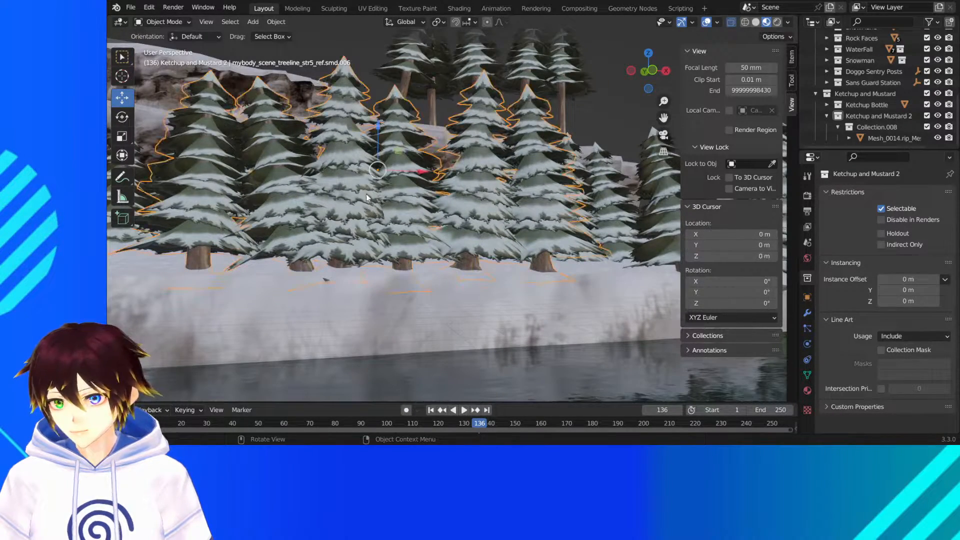
pyautogui.scroll(5, 320, 193)
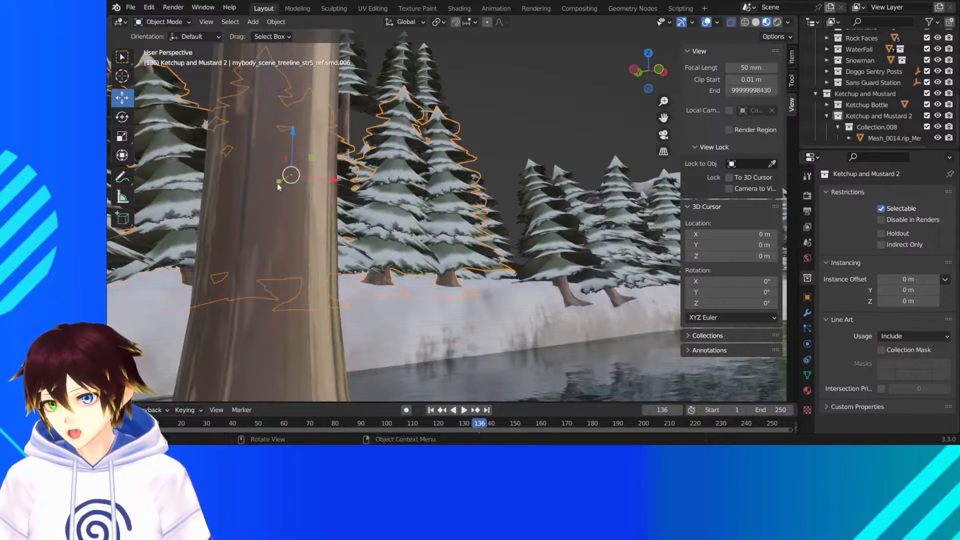
pyautogui.moveTo(278, 186); pyautogui.dragTo(272, 179)
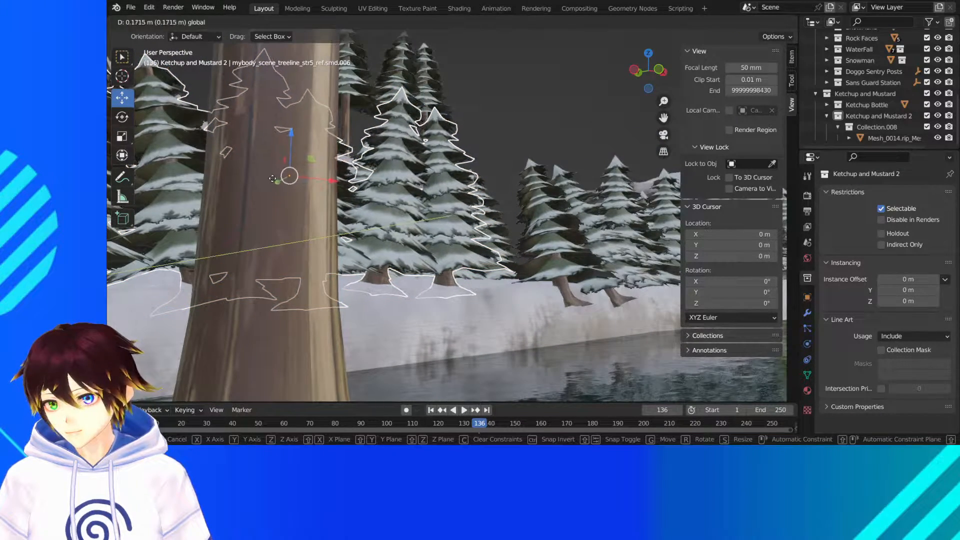
pyautogui.moveTo(518, 227); pyautogui.dragTo(518, 227)
pyautogui.moveTo(517, 227)
pyautogui.mouseDown(button='middle')
pyautogui.moveTo(537, 153)
pyautogui.moveTo(512, 235)
pyautogui.mouseUp(button='middle')
pyautogui.click(543, 181)
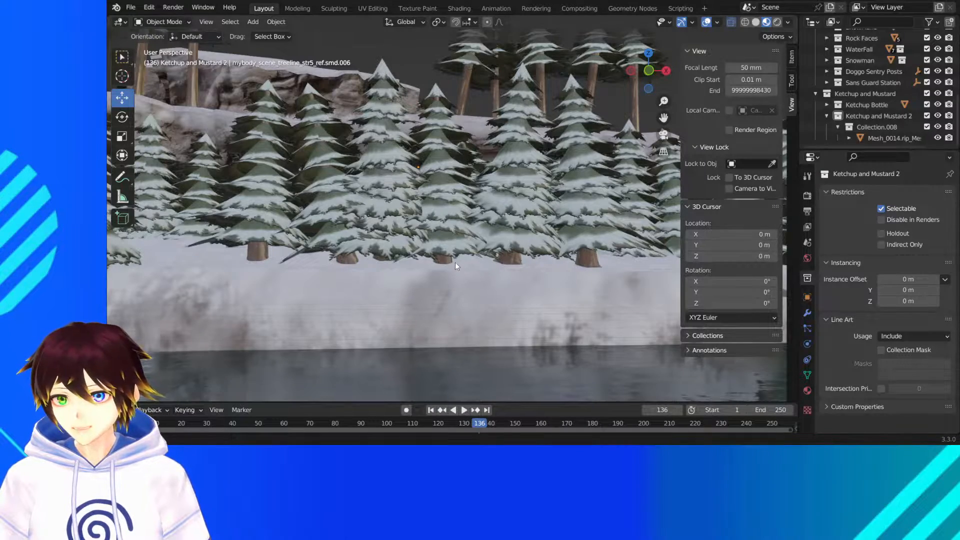
# - Straighten the adjacent leaning treeline, treeline_str5_ref.smd.007, on the river bank by rotating it about the X axis
pyautogui.moveTo(455, 262); pyautogui.dragTo(475, 268, button='middle')
pyautogui.moveTo(664, 118); pyautogui.dragTo(485, 75)
pyautogui.moveTo(363, 217); pyautogui.dragTo(418, 223, button='middle')
pyautogui.click(407, 158)
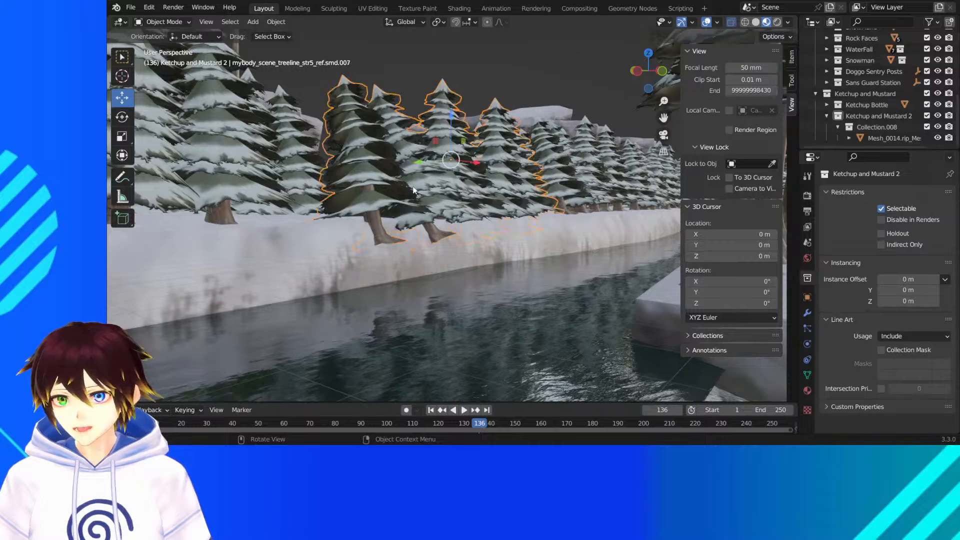
pyautogui.click(122, 116)
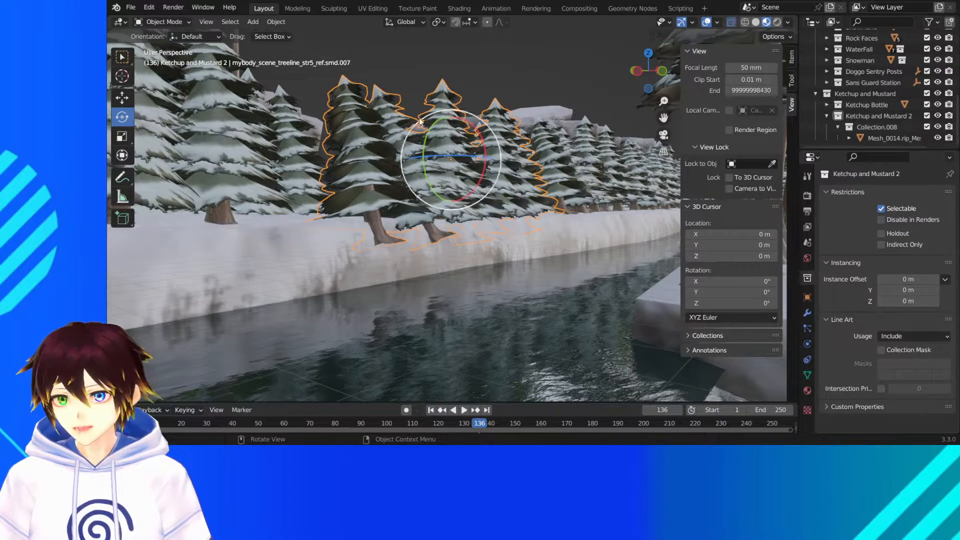
pyautogui.moveTo(476, 132); pyautogui.dragTo(505, 59)
pyautogui.click(122, 98)
pyautogui.moveTo(505, 59); pyautogui.dragTo(521, 154, button='middle')
# - Rotate the following treeline along the river bank, treeline_str5_ref.smd.008, 8.74° about the global X axis
pyautogui.click(490, 167)
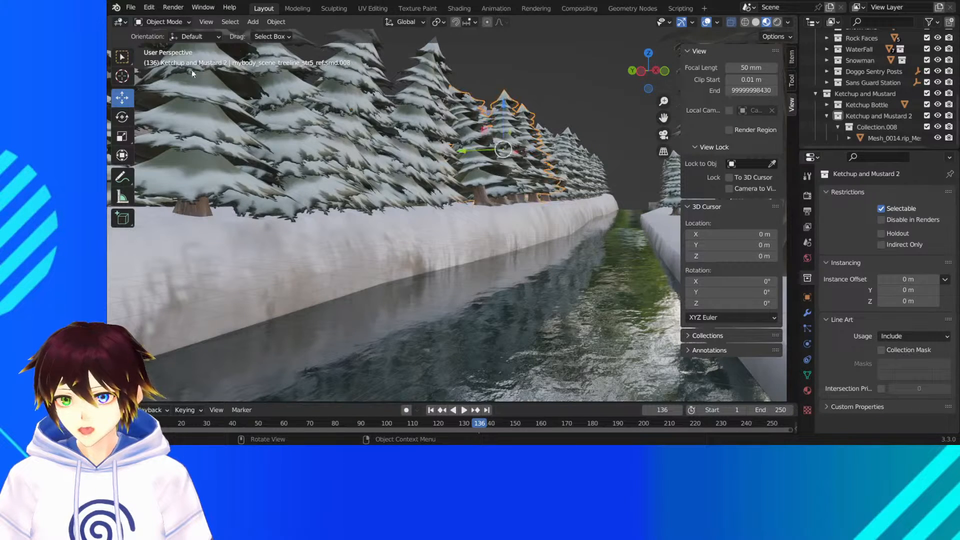
pyautogui.click(121, 119)
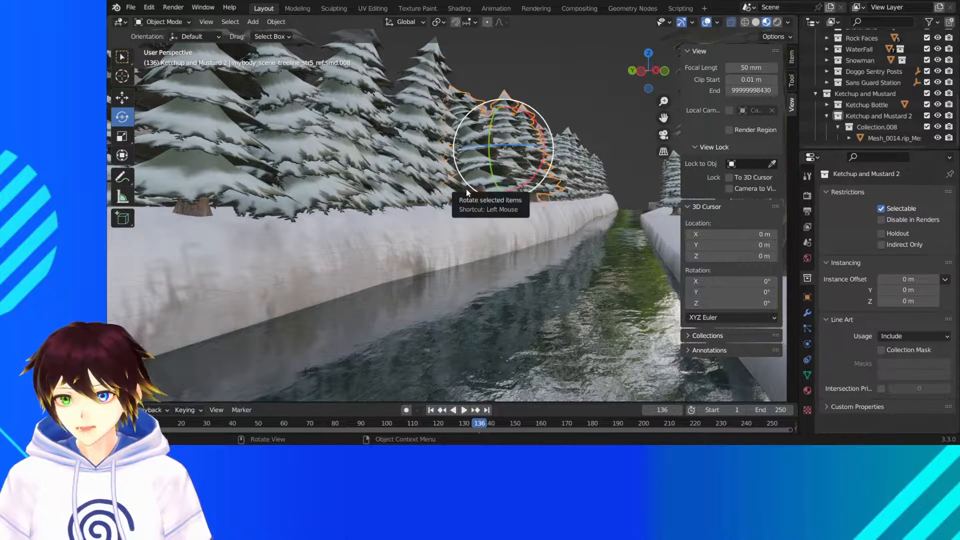
pyautogui.moveTo(525, 128); pyautogui.dragTo(541, 118)
# - Inspect the straightened treelines along the river from across the water, at bank level and from above
pyautogui.moveTo(561, 87); pyautogui.dragTo(618, 113, button='middle')
pyautogui.scroll(-4, 528, 102)
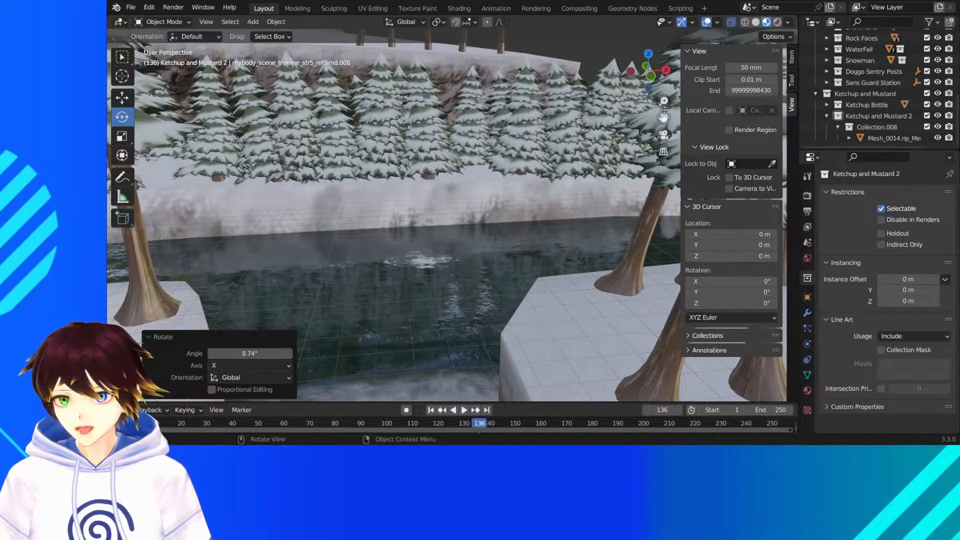
pyautogui.moveTo(663, 118); pyautogui.dragTo(510, 206)
pyautogui.moveTo(375, 223); pyautogui.dragTo(463, 221, button='middle')
pyautogui.scroll(3, 463, 221)
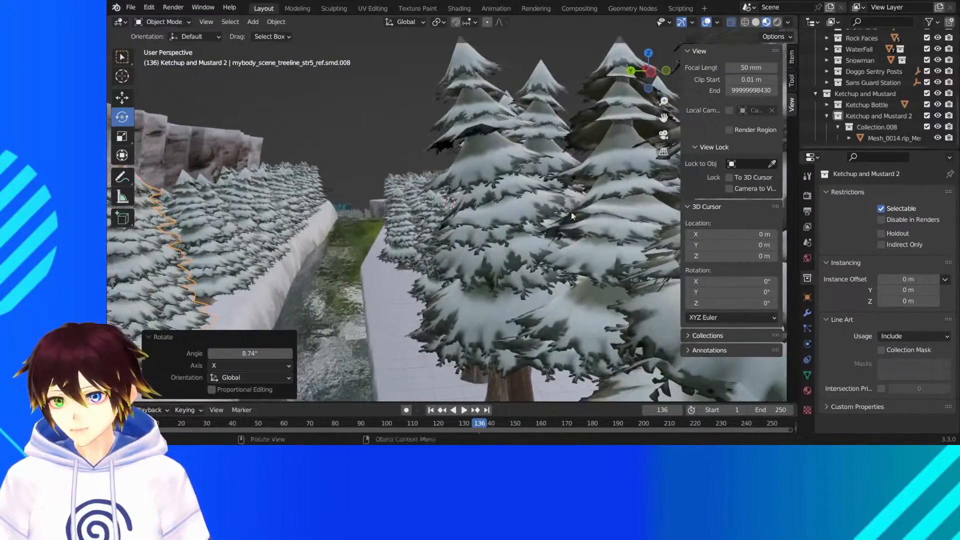
pyautogui.moveTo(663, 118); pyautogui.dragTo(731, 73)
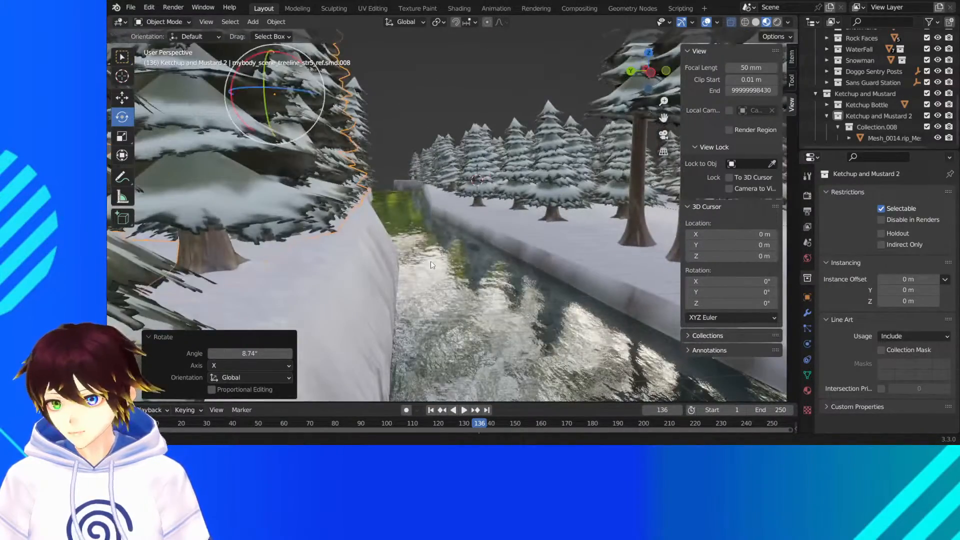
pyautogui.moveTo(369, 260); pyautogui.dragTo(406, 260, button='middle')
pyautogui.scroll(1, 387, 253)
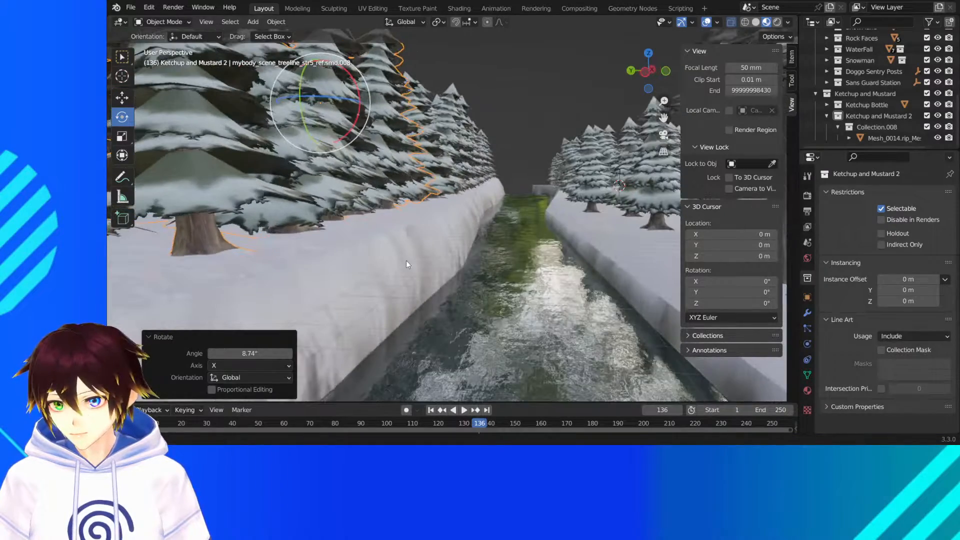
pyautogui.moveTo(526, 175); pyautogui.dragTo(511, 163, button='middle')
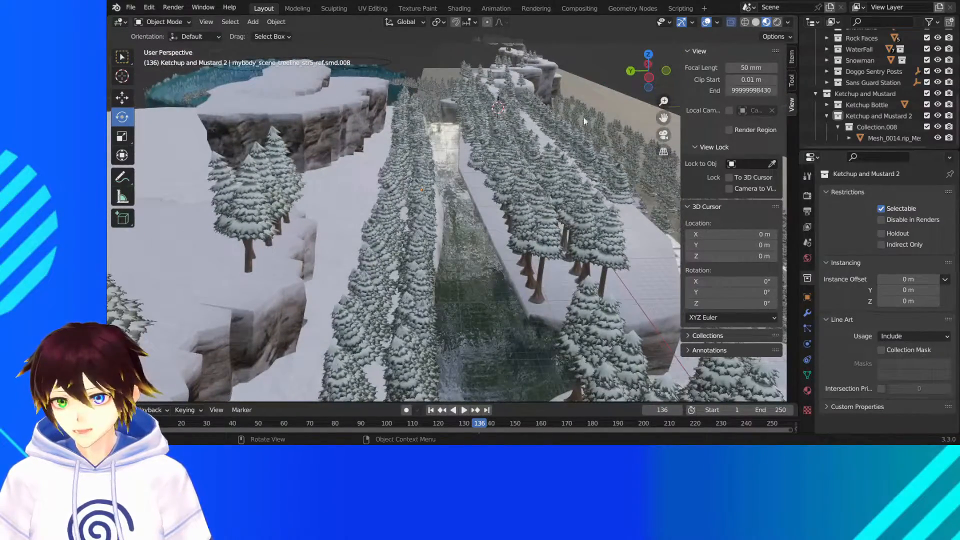
# - Save the scene file Snowdinproto2.blend after a last overview of the river and its treelines
pyautogui.moveTo(663, 117); pyautogui.dragTo(537, 143)
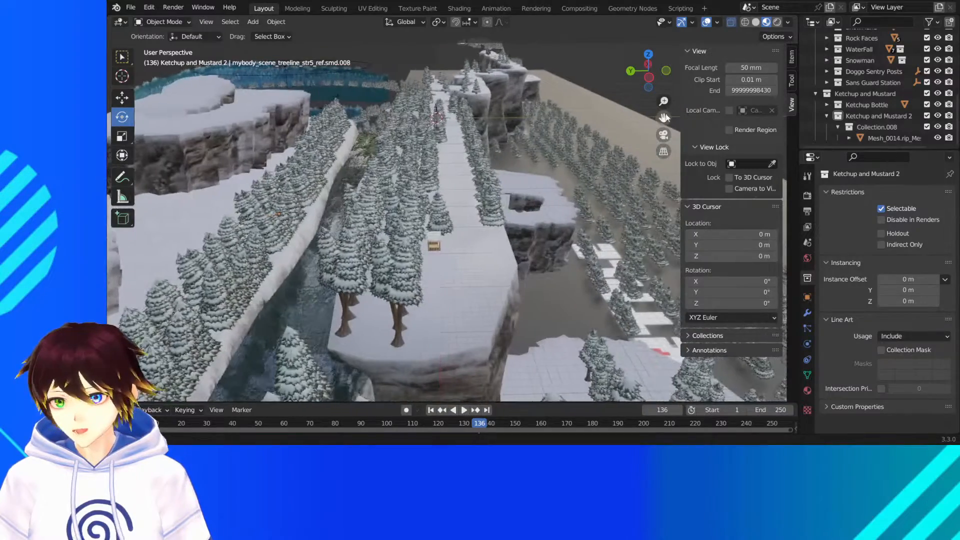
pyautogui.moveTo(544, 195); pyautogui.dragTo(438, 205, button='middle')
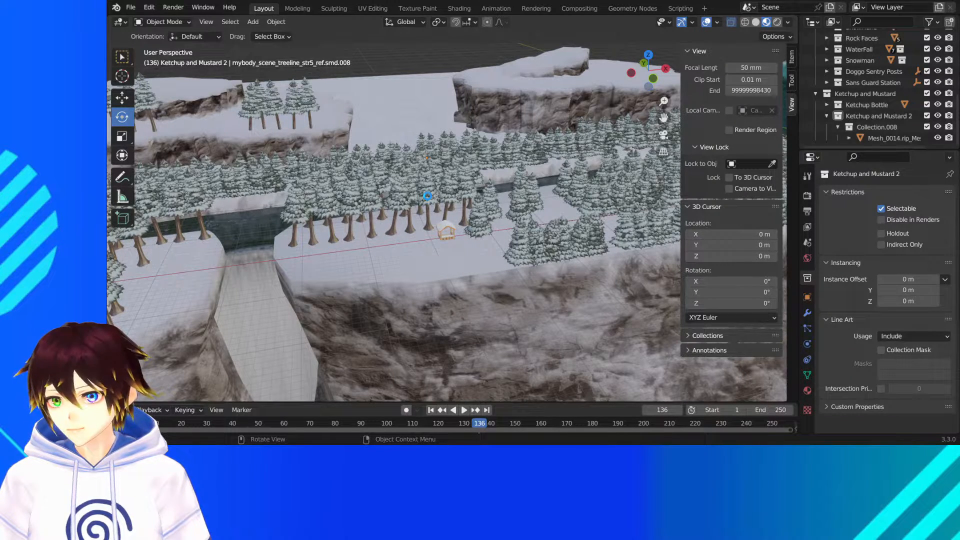
pyautogui.hotkey('ctrl', 's')
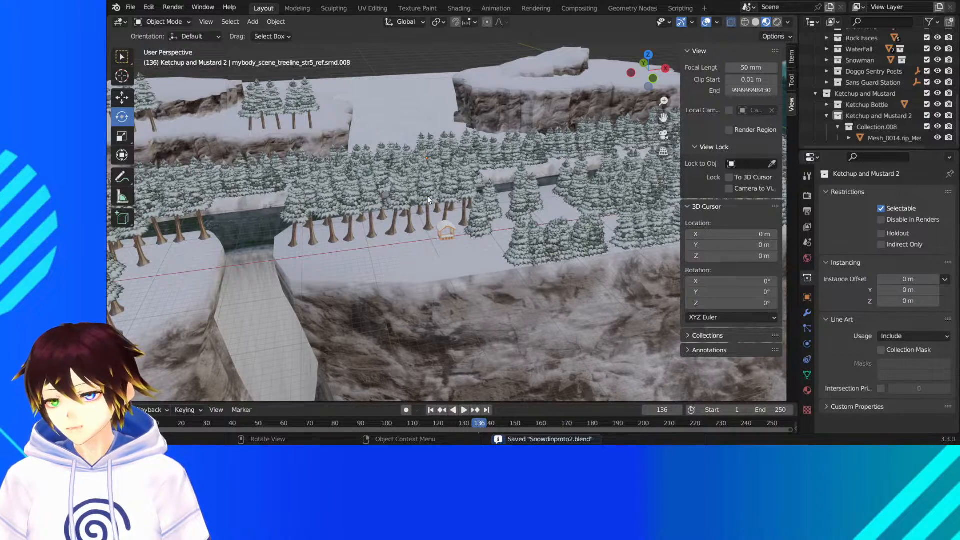
# - Examine the forest plateaus, river and cliffs around the waterfall from above and from the opposite side
pyautogui.moveTo(427, 196); pyautogui.dragTo(398, 224, button='middle')
pyautogui.scroll(2, 413, 221)
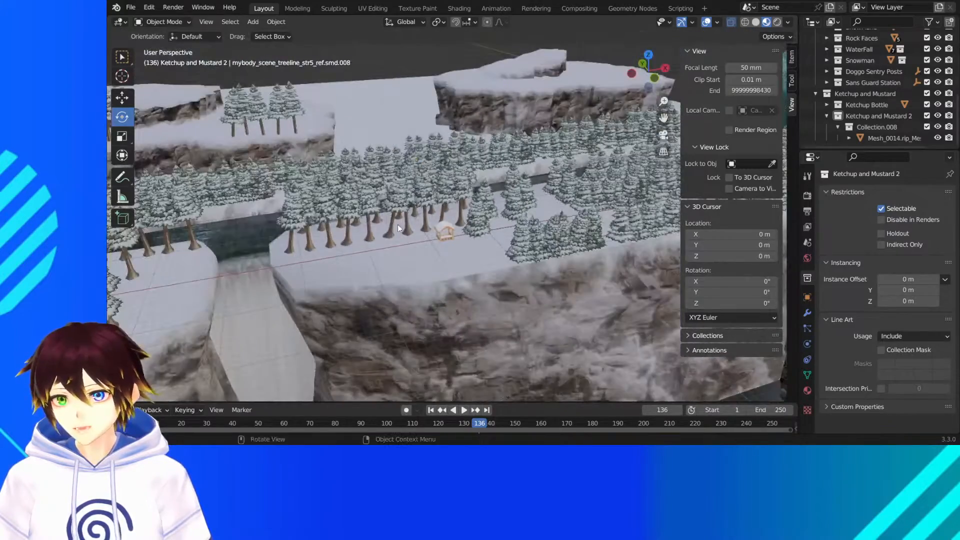
pyautogui.moveTo(664, 117); pyautogui.dragTo(815, 73)
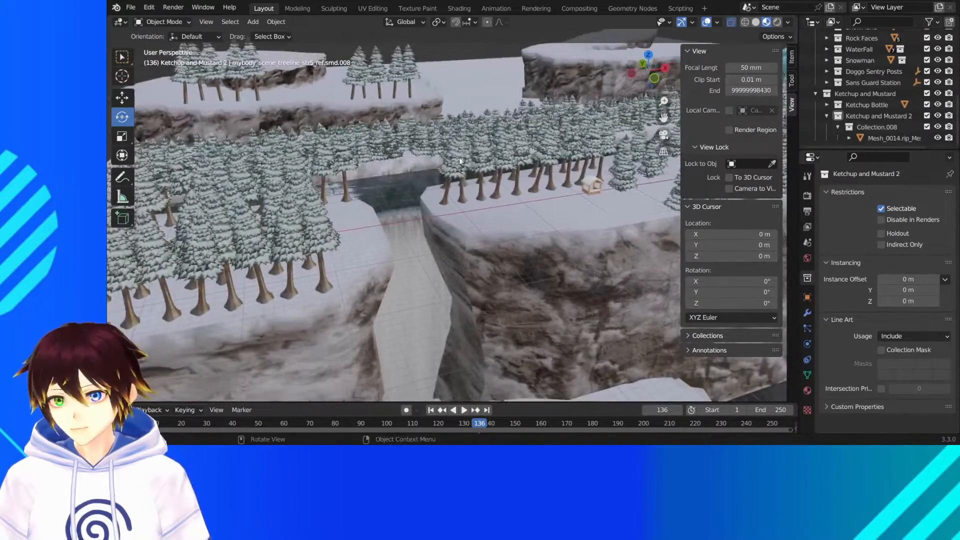
pyautogui.moveTo(460, 157); pyautogui.dragTo(406, 273, button='middle')
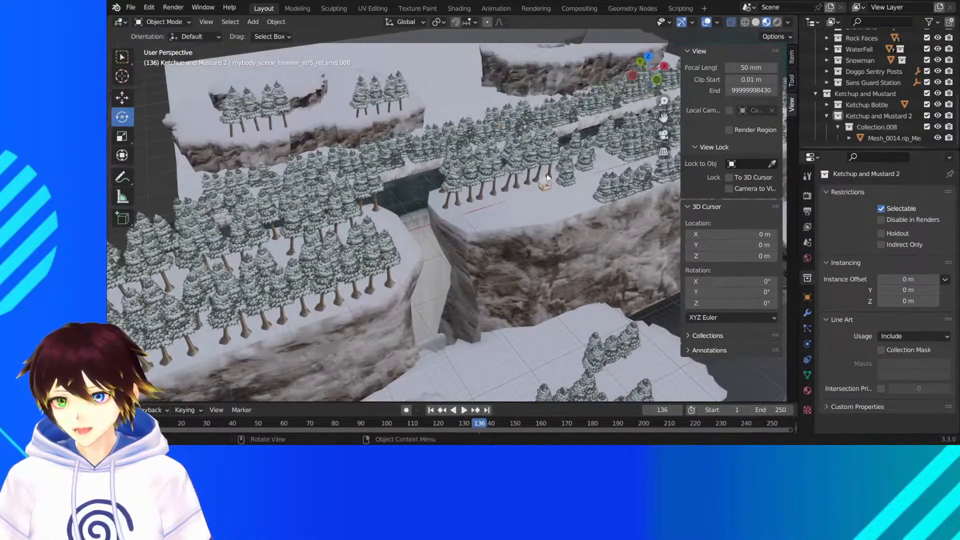
pyautogui.moveTo(547, 178); pyautogui.dragTo(518, 179, button='middle')
pyautogui.scroll(-4, 518, 179)
pyautogui.moveTo(664, 117); pyautogui.dragTo(300, 122)
pyautogui.moveTo(445, 179); pyautogui.dragTo(310, 185, button='middle')
pyautogui.scroll(4, 310, 185)
pyautogui.moveTo(515, 227); pyautogui.dragTo(506, 190, button='middle')
pyautogui.moveTo(664, 117); pyautogui.dragTo(535, 190)
pyautogui.scroll(1, 574, 259)
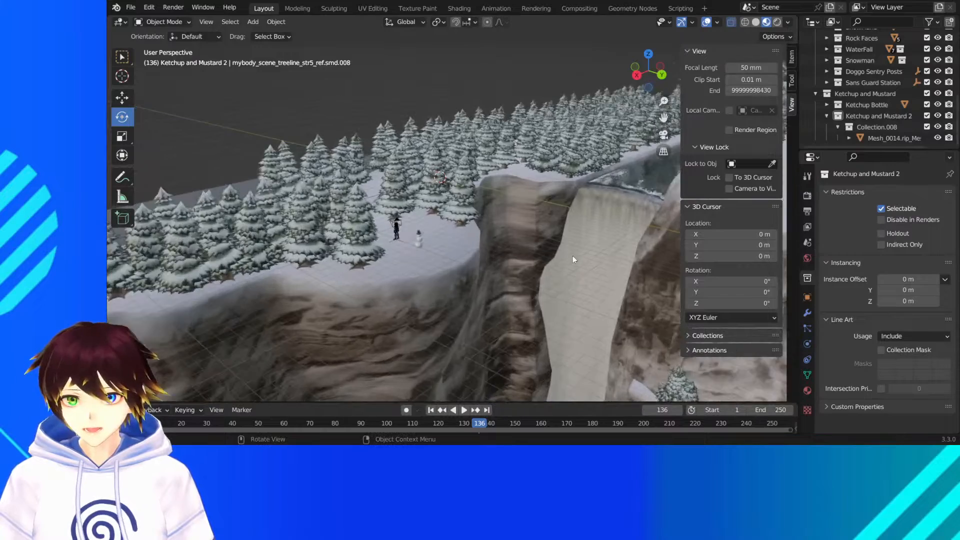
# - Play the timeline animation to check the waterfall's motion up close, and stop it
pyautogui.moveTo(572, 256); pyautogui.dragTo(523, 217, button='middle')
pyautogui.scroll(1, 523, 218)
pyautogui.scroll(1, 524, 229)
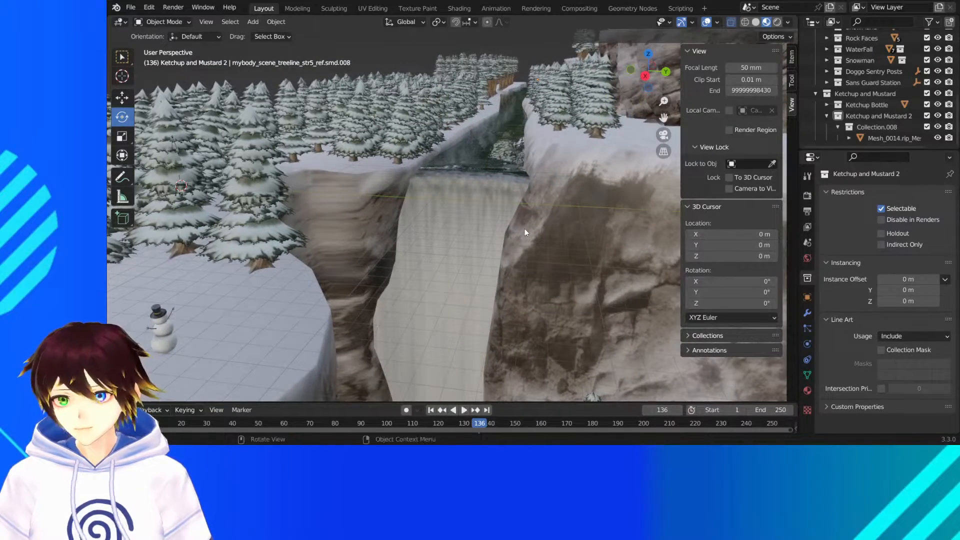
pyautogui.press('space')
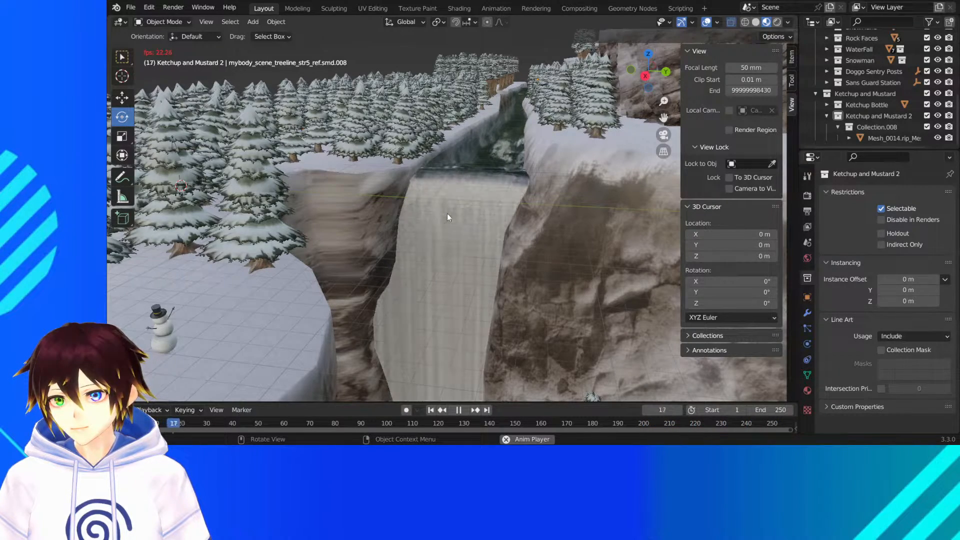
pyautogui.press('space')
# - Select the cliff mesh beside the waterfall and view its geometry in Edit Mode before returning to Object Mode
pyautogui.moveTo(447, 213); pyautogui.dragTo(665, 149, button='middle')
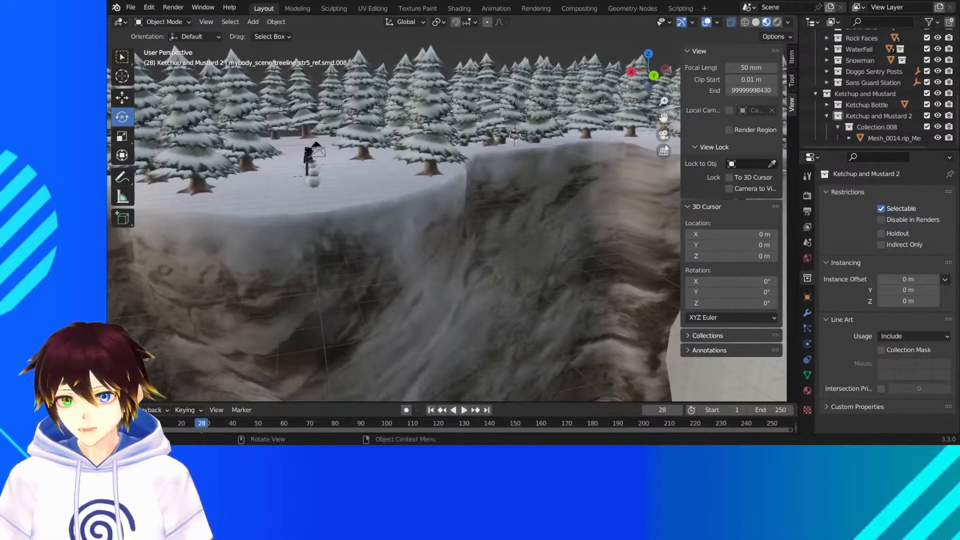
pyautogui.scroll(-3, 590, 224)
pyautogui.moveTo(533, 246); pyautogui.dragTo(515, 200, button='middle')
pyautogui.click(502, 237)
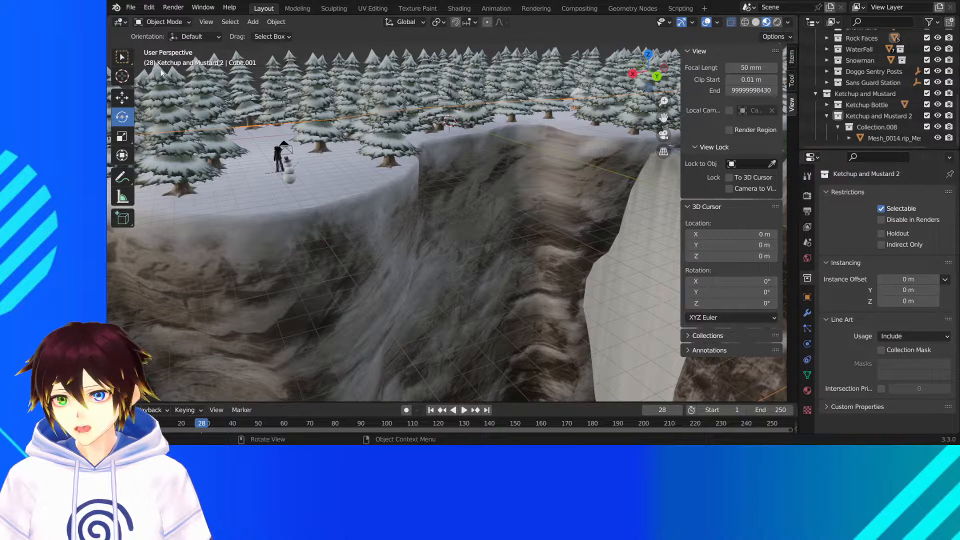
pyautogui.click(178, 22)
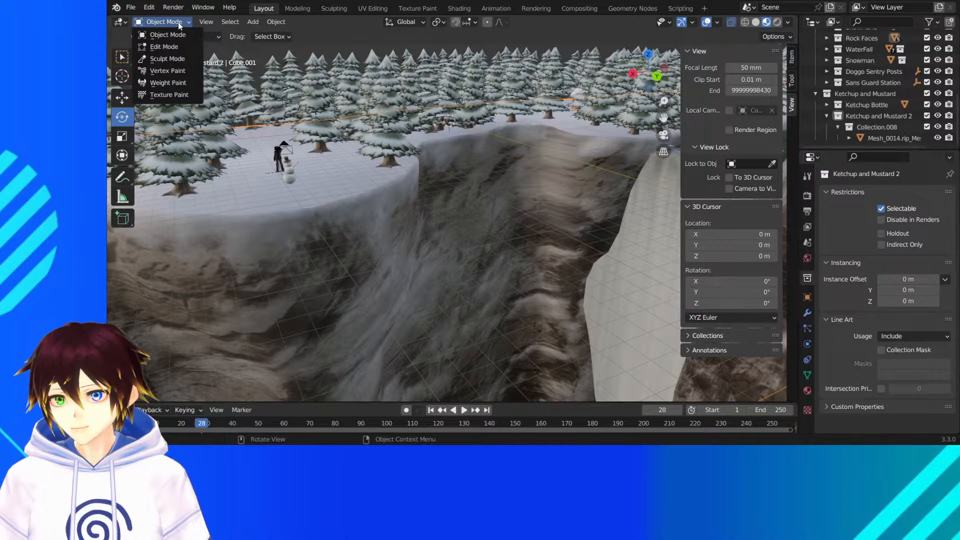
pyautogui.click(177, 47)
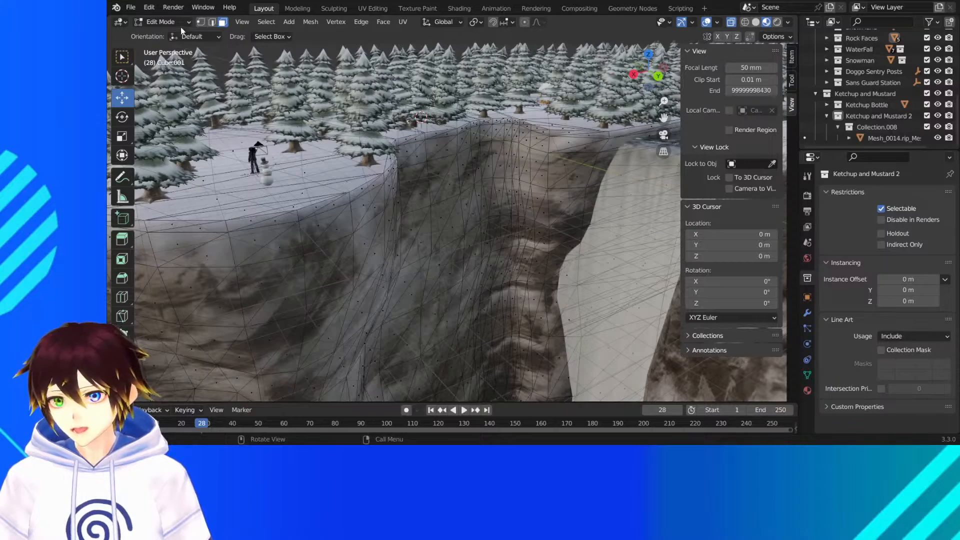
pyautogui.click(169, 23)
pyautogui.click(167, 34)
# - Survey the cliffs beyond the waterfall and examine the two dog sentry stations on the snowy plateau up close
pyautogui.scroll(-3, 408, 76)
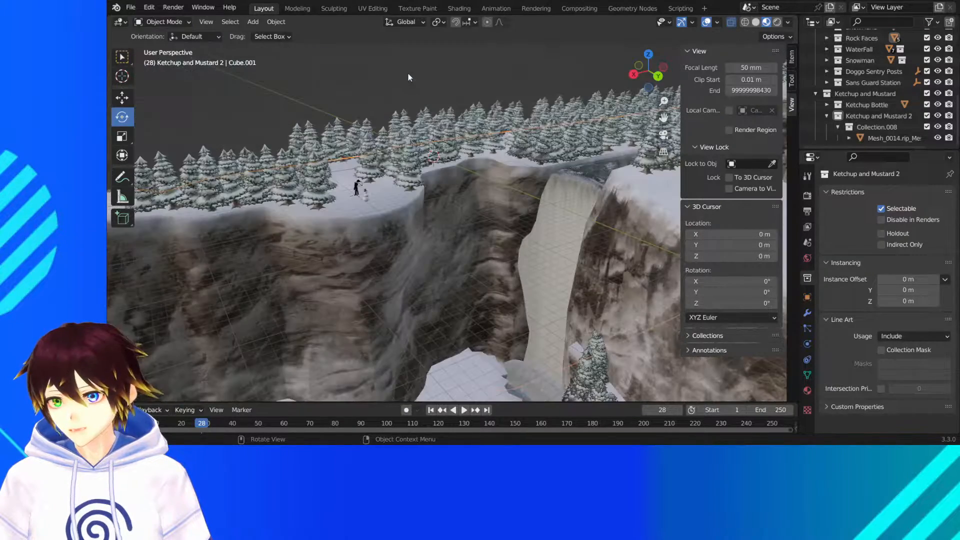
pyautogui.scroll(-1, 415, 77)
pyautogui.moveTo(424, 73); pyautogui.dragTo(407, 85, button='middle')
pyautogui.scroll(-3, 407, 84)
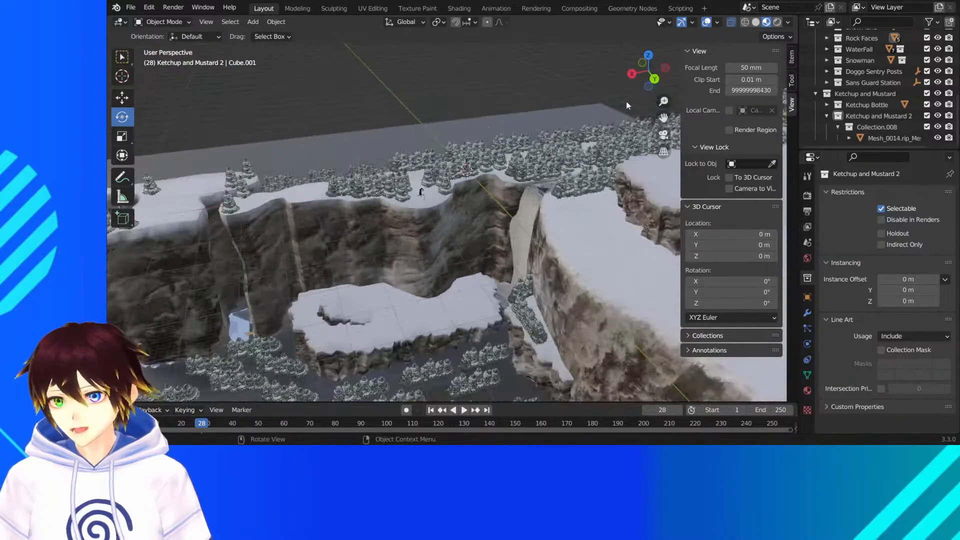
pyautogui.moveTo(658, 118); pyautogui.dragTo(913, 99)
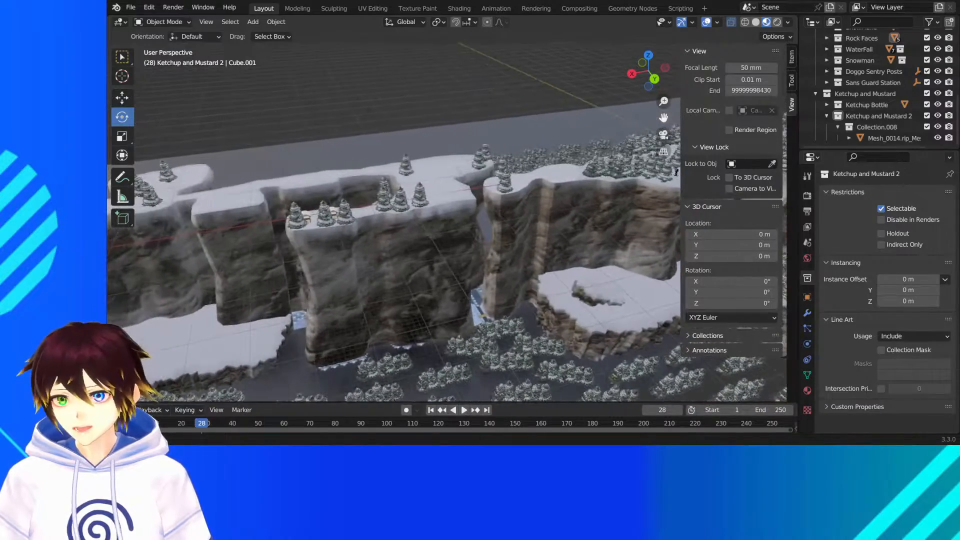
pyautogui.moveTo(506, 169); pyautogui.dragTo(454, 184, button='middle')
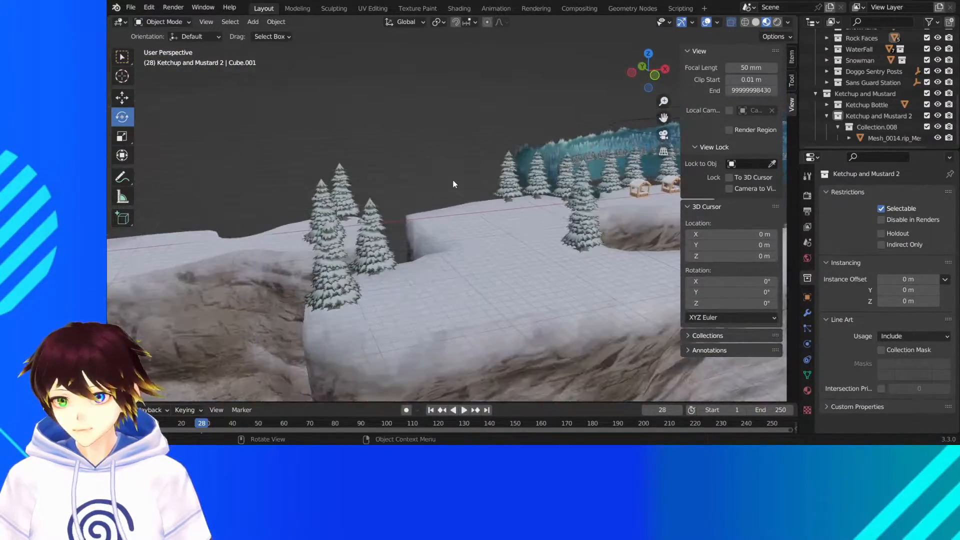
pyautogui.moveTo(663, 118); pyautogui.dragTo(407, 129)
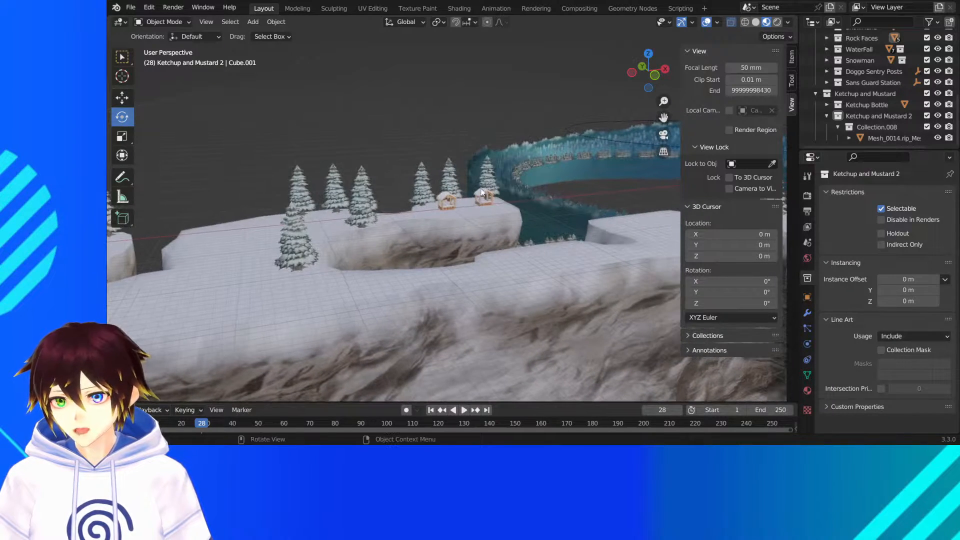
pyautogui.scroll(8, 484, 176)
pyautogui.moveTo(530, 137); pyautogui.dragTo(518, 135, button='middle')
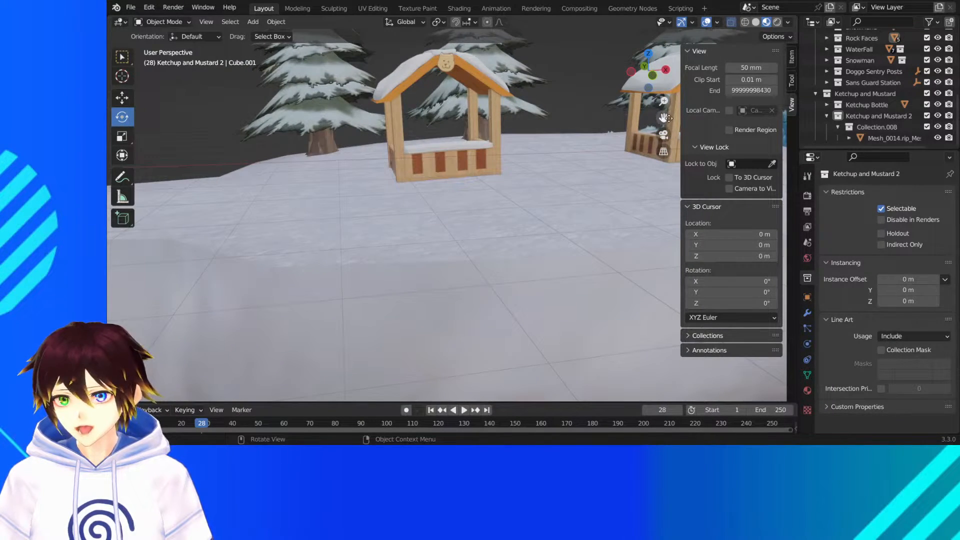
pyautogui.moveTo(664, 118); pyautogui.dragTo(559, 190)
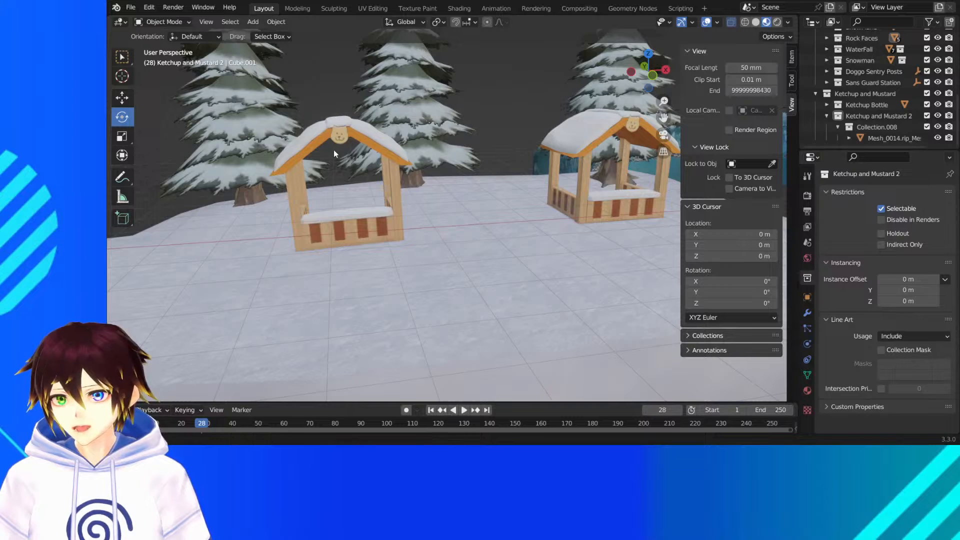
pyautogui.moveTo(334, 149); pyautogui.dragTo(370, 109, button='middle')
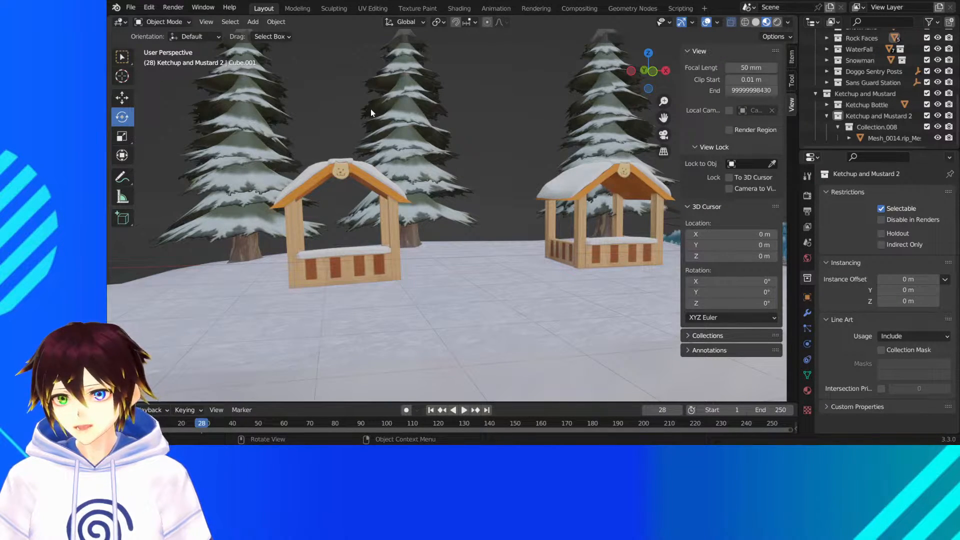
pyautogui.moveTo(338, 150); pyautogui.dragTo(447, 124, button='middle')
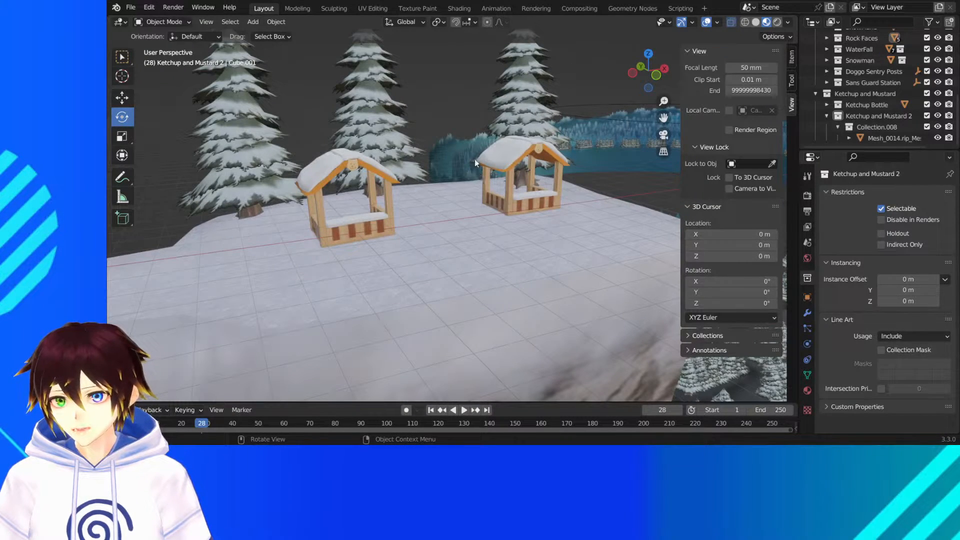
# - Examine the cliffs farther along and the lone sentry station on its plateau, including the forest ring behind it
pyautogui.scroll(-9, 456, 172)
pyautogui.moveTo(472, 179); pyautogui.dragTo(461, 184, button='middle')
pyautogui.scroll(-4, 460, 184)
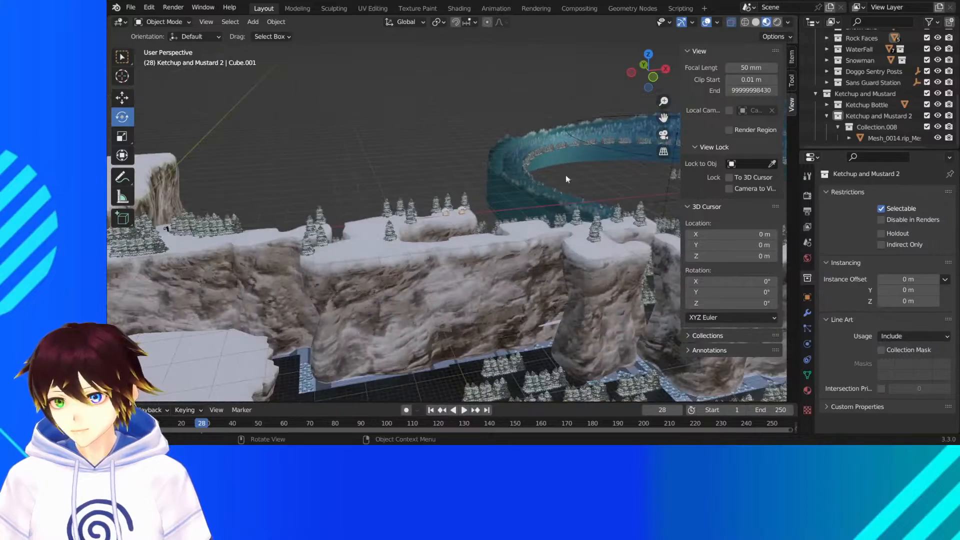
pyautogui.moveTo(663, 117); pyautogui.dragTo(362, 144)
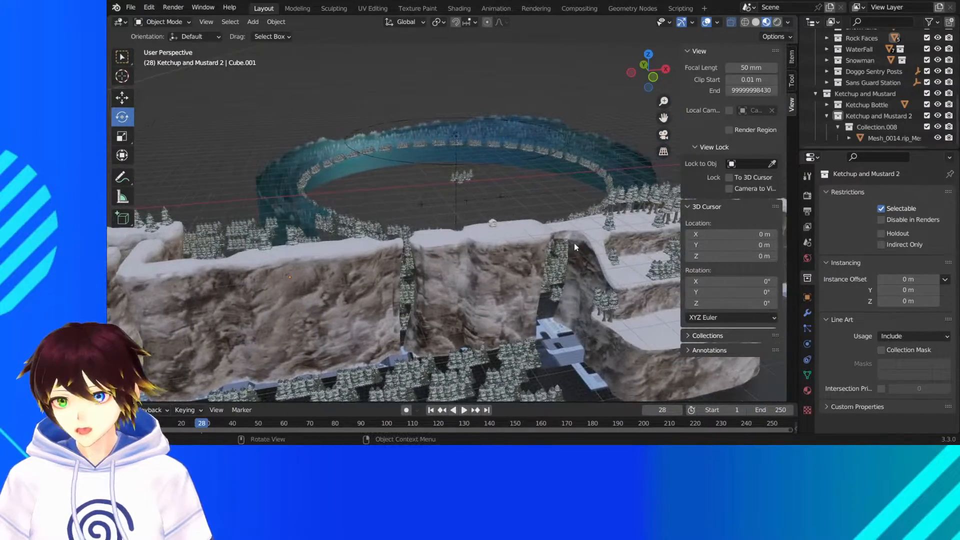
pyautogui.scroll(5, 575, 241)
pyautogui.moveTo(584, 237); pyautogui.dragTo(591, 226, button='middle')
pyautogui.moveTo(664, 117); pyautogui.dragTo(359, 90)
pyautogui.scroll(-5, 524, 187)
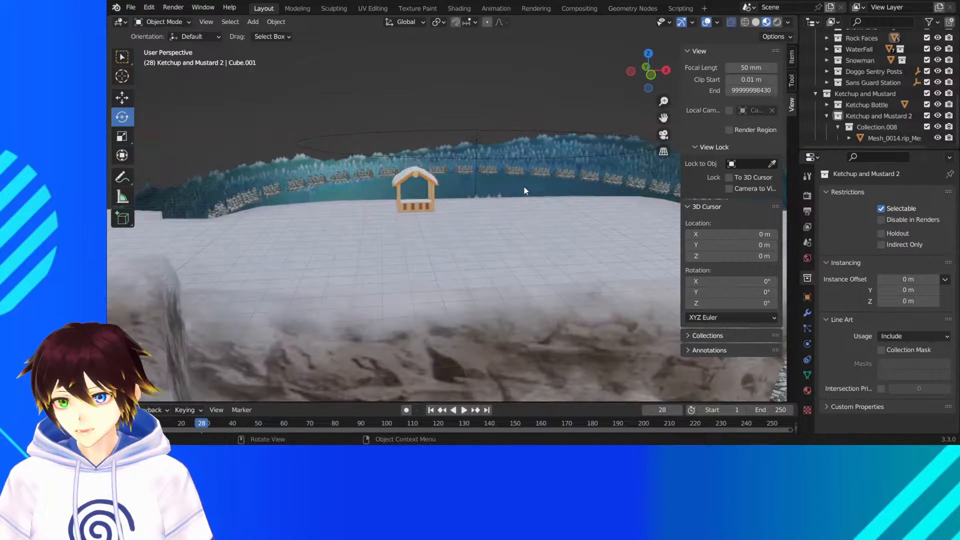
pyautogui.moveTo(521, 160); pyautogui.dragTo(365, 296, button='middle')
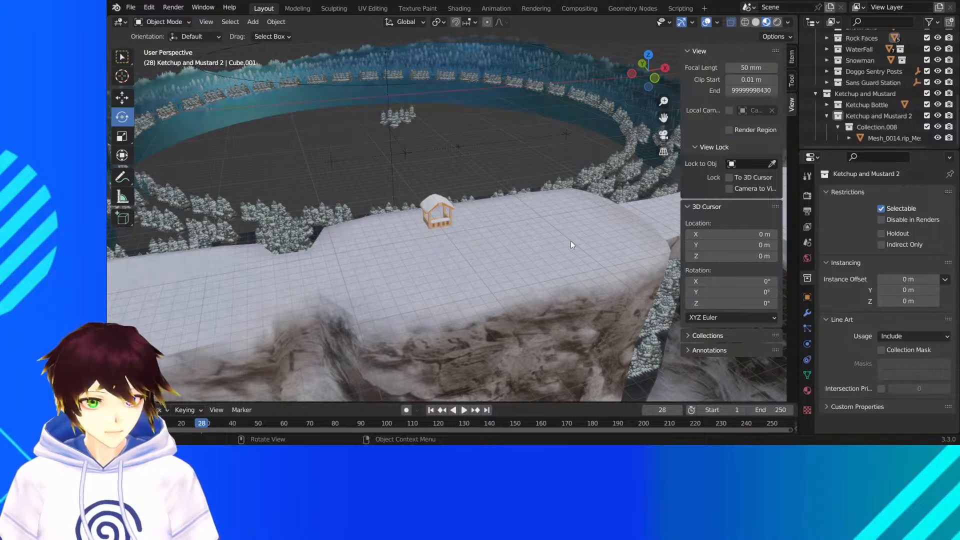
pyautogui.moveTo(571, 241); pyautogui.dragTo(380, 115, button='middle')
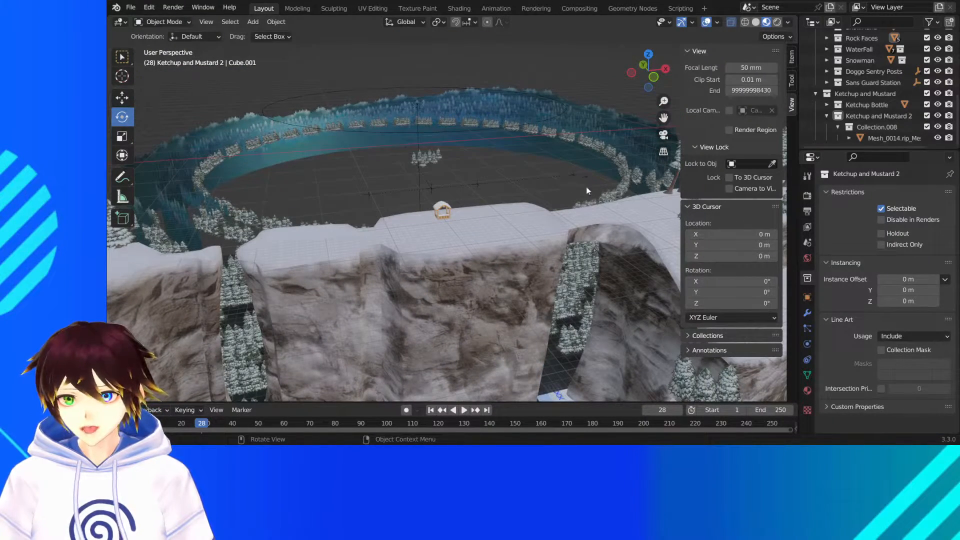
# - Examine the snowy path past the lone station and the stepped, tree-covered cliff ledges from several angles
pyautogui.moveTo(664, 119); pyautogui.dragTo(468, 125)
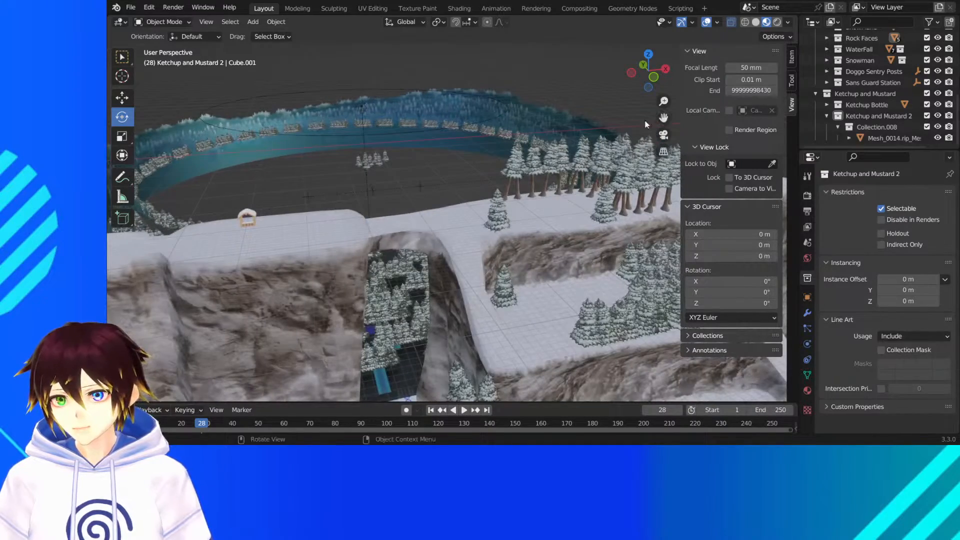
pyautogui.moveTo(406, 106); pyautogui.dragTo(422, 128, button='middle')
pyautogui.scroll(2, 448, 107)
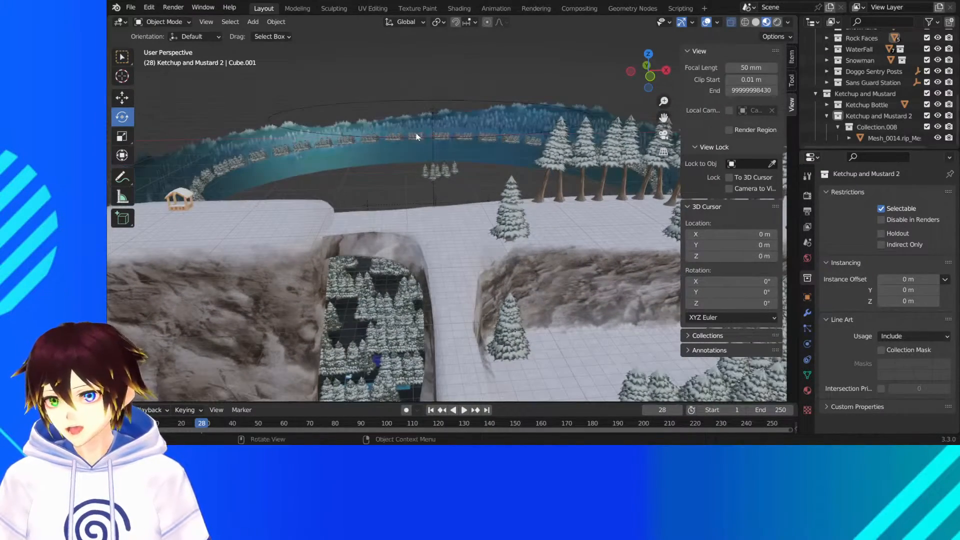
pyautogui.moveTo(358, 107); pyautogui.dragTo(363, 153, button='middle')
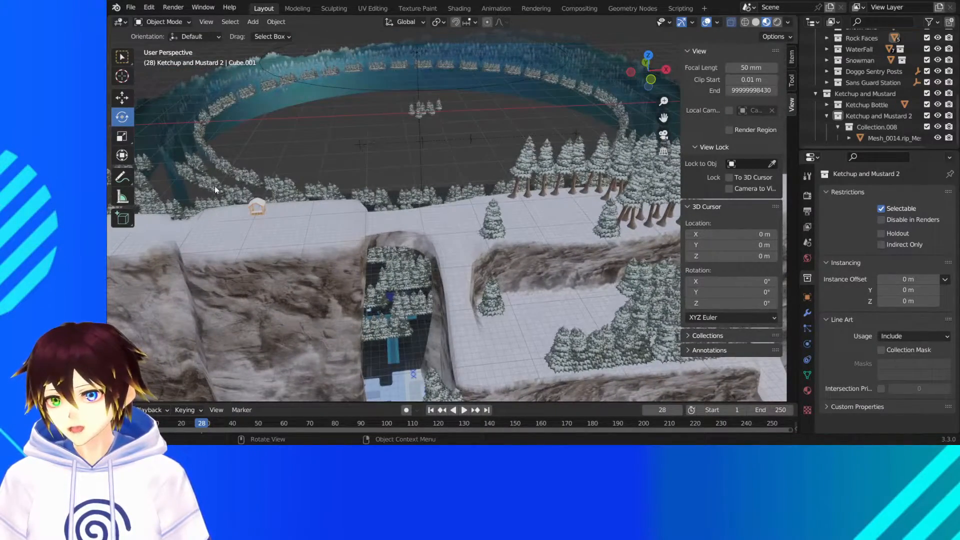
pyautogui.moveTo(315, 178); pyautogui.dragTo(314, 178, button='middle')
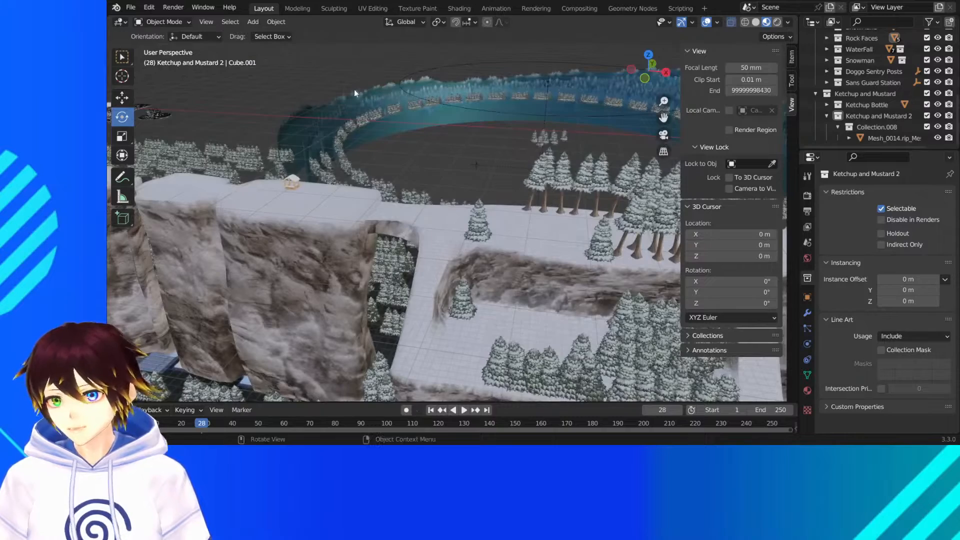
pyautogui.moveTo(312, 136); pyautogui.dragTo(373, 107, button='middle')
pyautogui.scroll(-3, 422, 194)
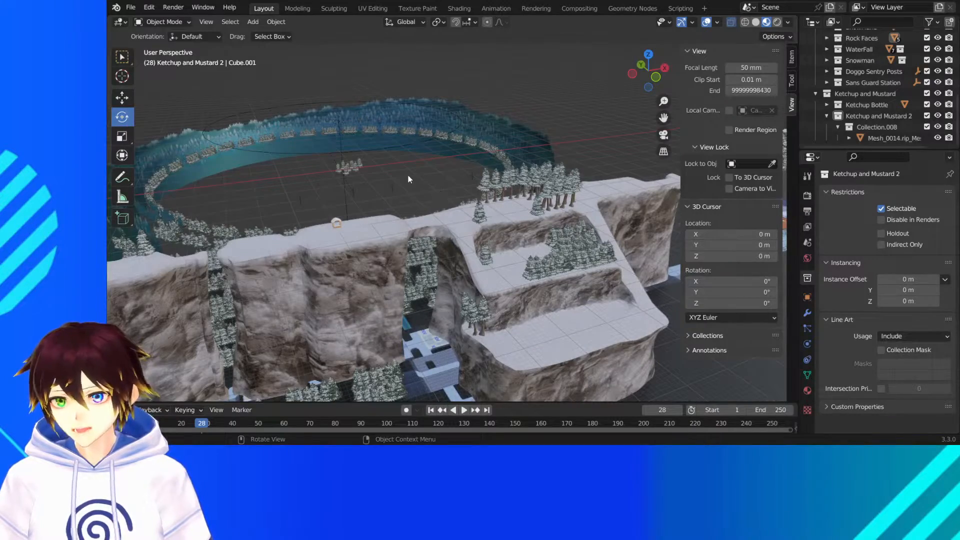
pyautogui.moveTo(408, 179); pyautogui.dragTo(614, 88, button='middle')
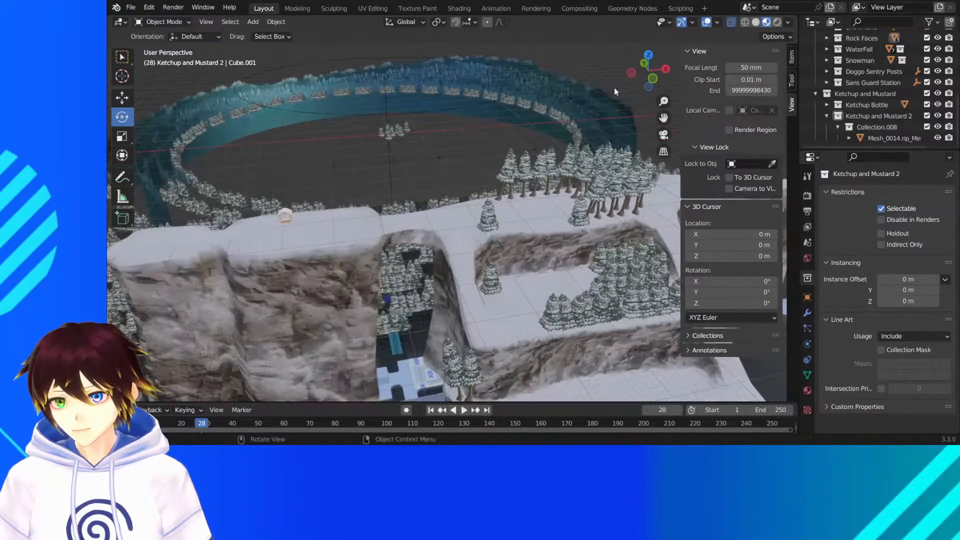
pyautogui.moveTo(664, 118); pyautogui.dragTo(479, 20)
pyautogui.moveTo(461, 236); pyautogui.dragTo(484, 231, button='middle')
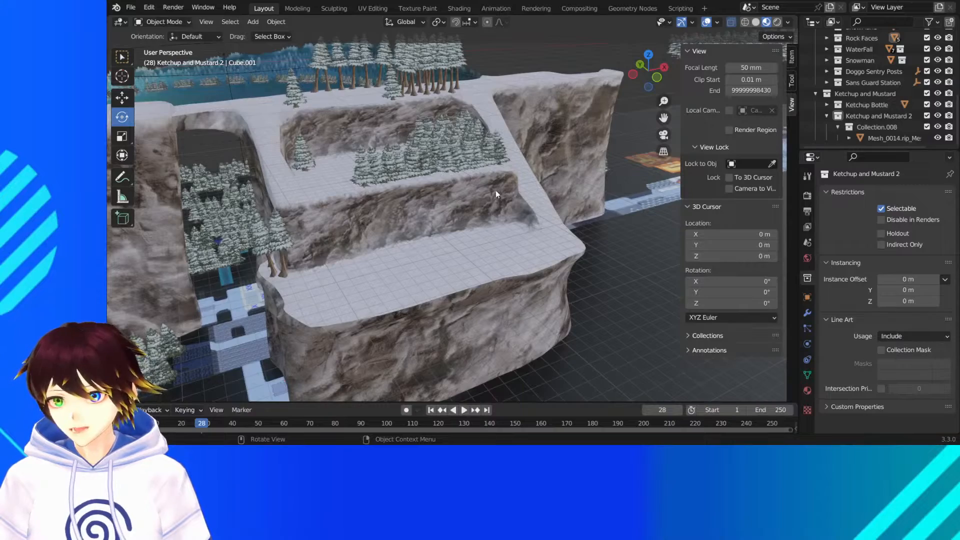
pyautogui.moveTo(496, 193); pyautogui.dragTo(399, 187, button='middle')
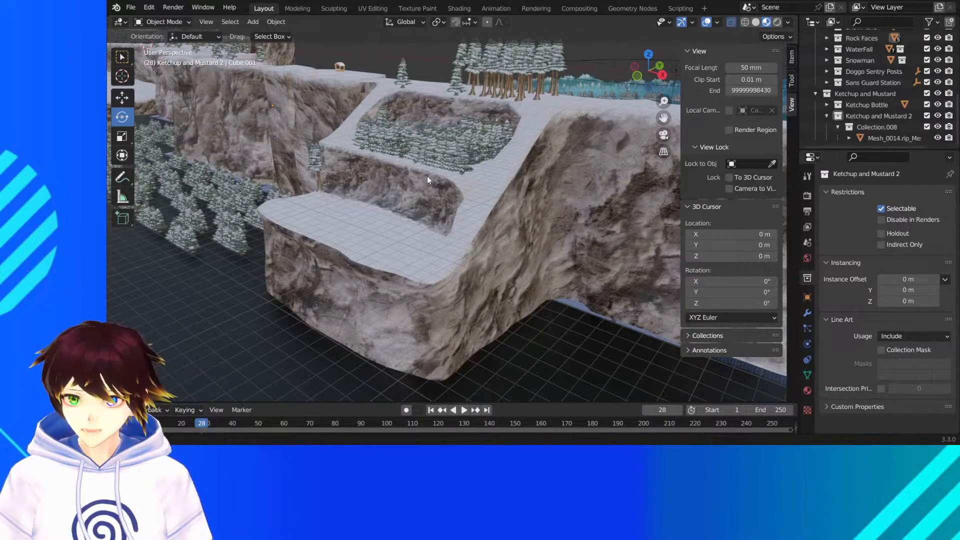
# - Examine the tree-covered terraces, the gap beside them and the small group of trees on the lower ledge up close
pyautogui.moveTo(427, 176); pyautogui.dragTo(459, 185, button='middle')
pyautogui.scroll(1, 460, 184)
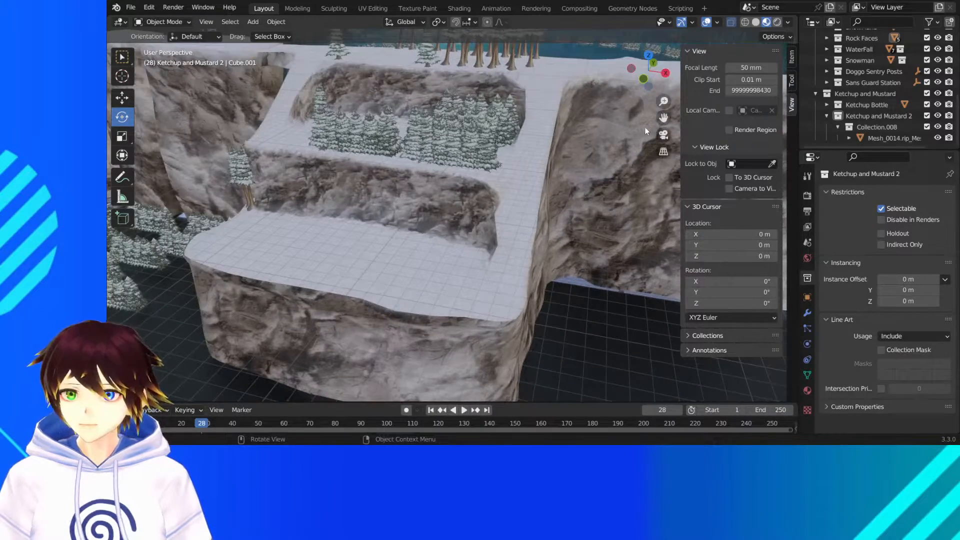
pyautogui.moveTo(664, 118); pyautogui.dragTo(658, 172)
pyautogui.moveTo(534, 192); pyautogui.dragTo(546, 185, button='middle')
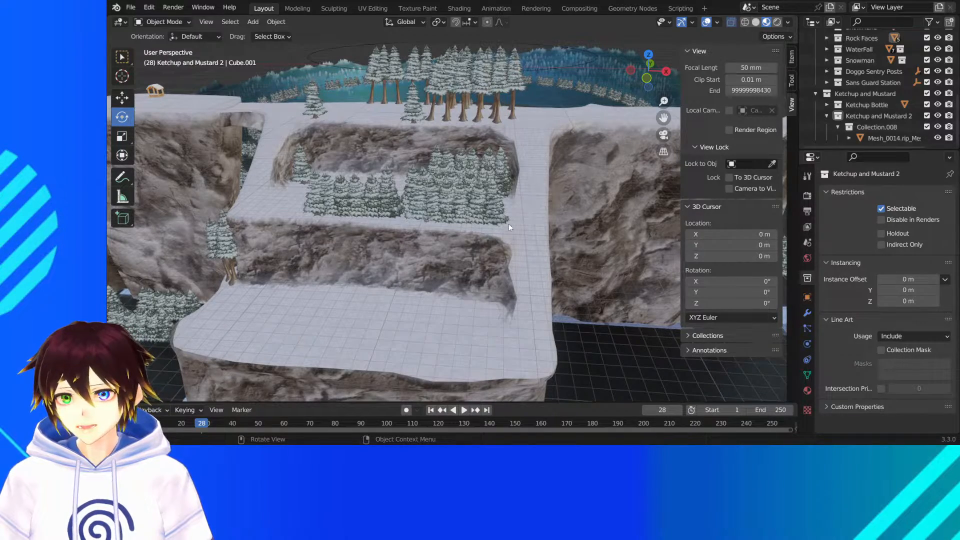
pyautogui.moveTo(283, 216); pyautogui.dragTo(334, 130, button='middle')
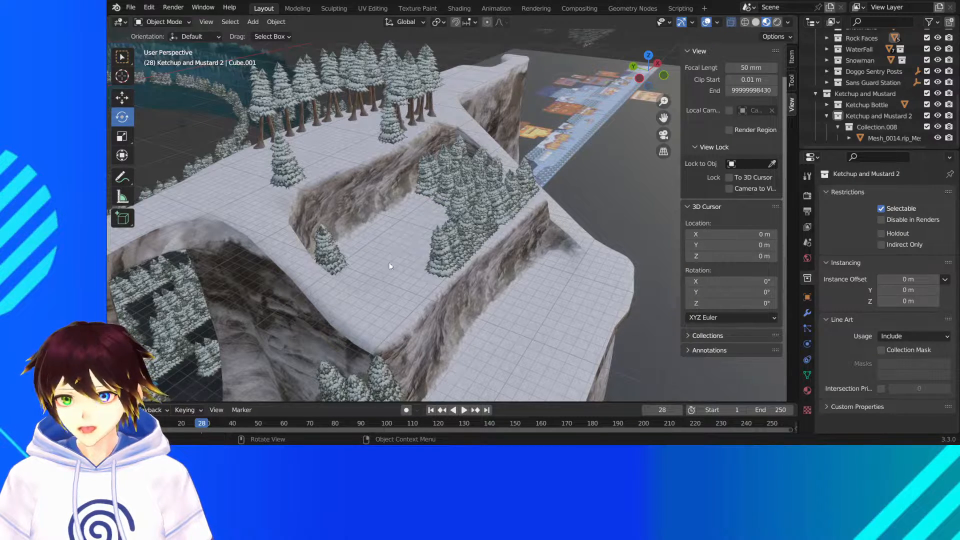
pyautogui.moveTo(553, 320); pyautogui.dragTo(372, 306, button='middle')
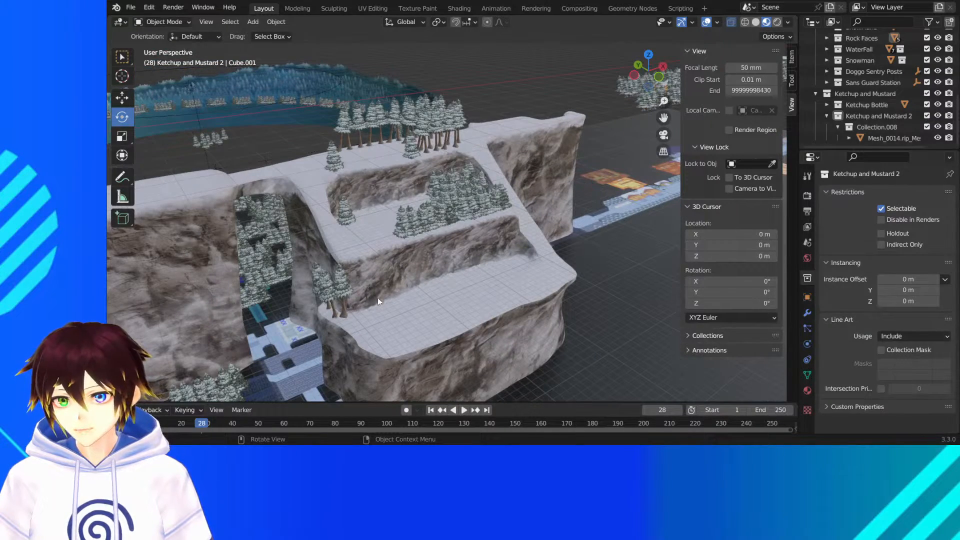
pyautogui.moveTo(392, 333); pyautogui.dragTo(439, 283, button='middle')
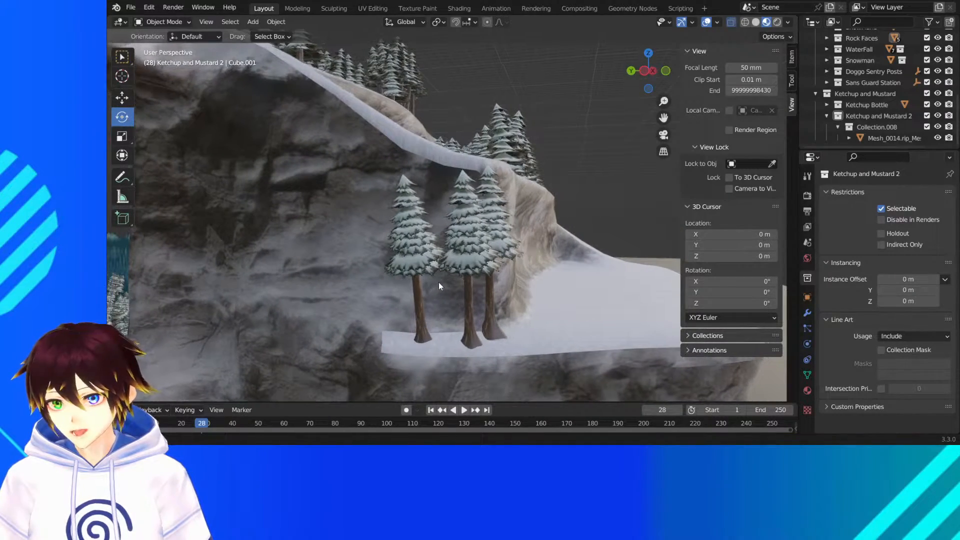
pyautogui.moveTo(480, 200); pyautogui.dragTo(397, 223, button='middle')
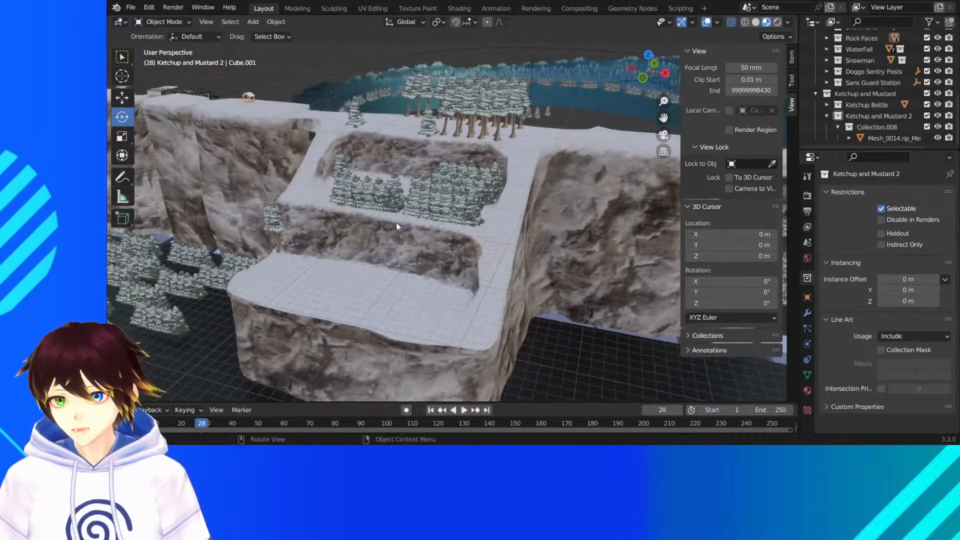
# - Examine the end of the cliffs and the town area beyond, with its buildings, tree rows and flat map layout
pyautogui.moveTo(666, 118); pyautogui.dragTo(403, 157)
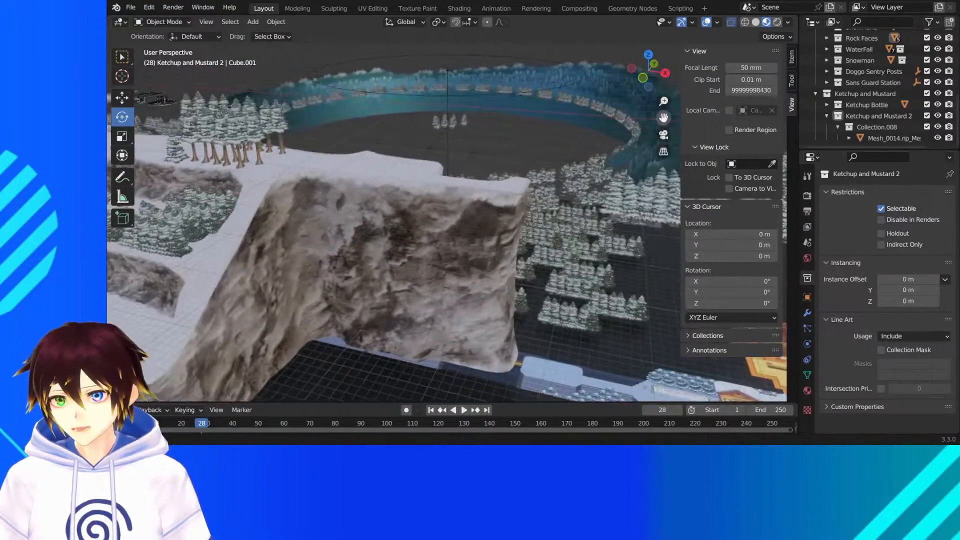
pyautogui.moveTo(403, 157); pyautogui.dragTo(434, 181, button='middle')
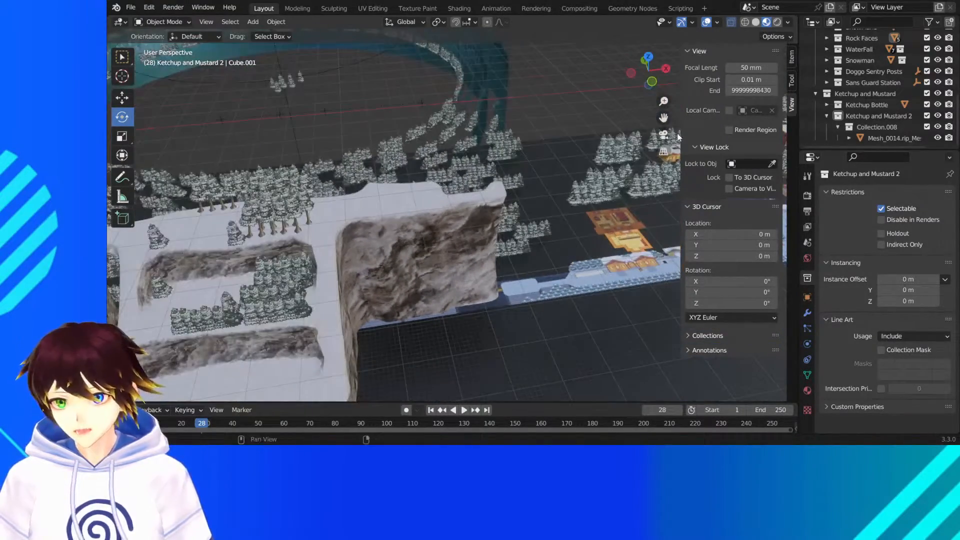
pyautogui.moveTo(664, 118); pyautogui.dragTo(506, 172)
pyautogui.moveTo(506, 171); pyautogui.dragTo(536, 167, button='middle')
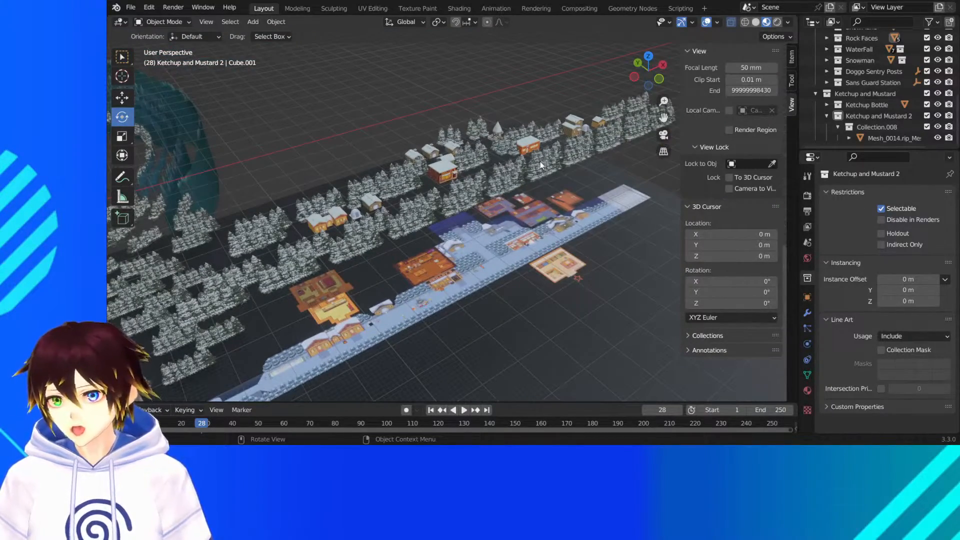
pyautogui.moveTo(512, 161); pyautogui.dragTo(461, 197, button='middle')
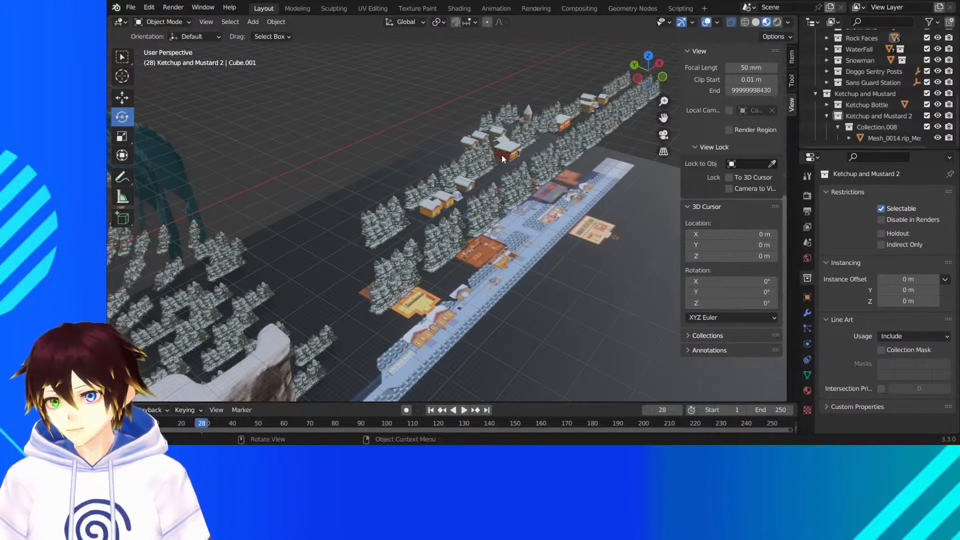
pyautogui.moveTo(502, 155); pyautogui.dragTo(467, 328, button='middle')
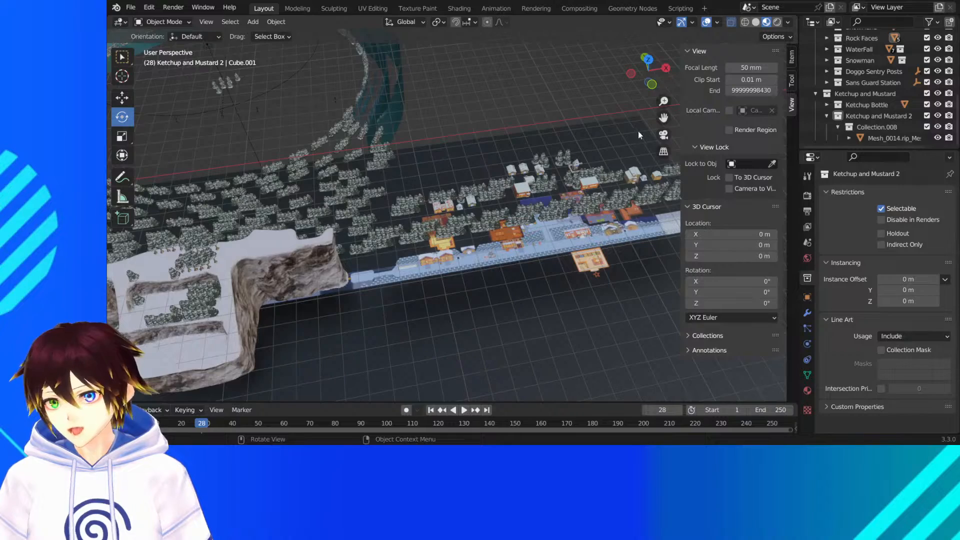
# - Select the camera in the snowy clearing near the waterfall and move it about -8.56 m in X and 9.45 m in Y
pyautogui.moveTo(664, 117); pyautogui.dragTo(782, 199)
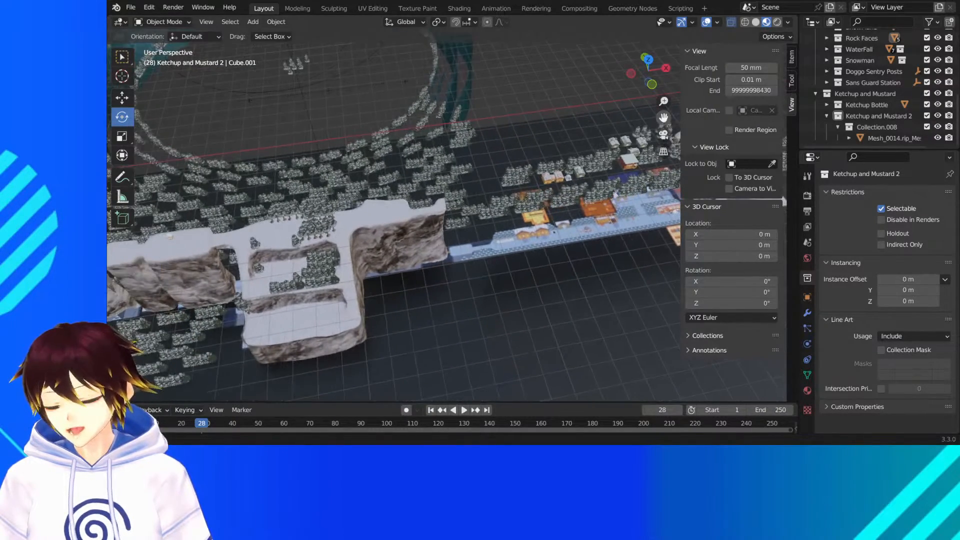
pyautogui.moveTo(663, 117); pyautogui.dragTo(927, 100)
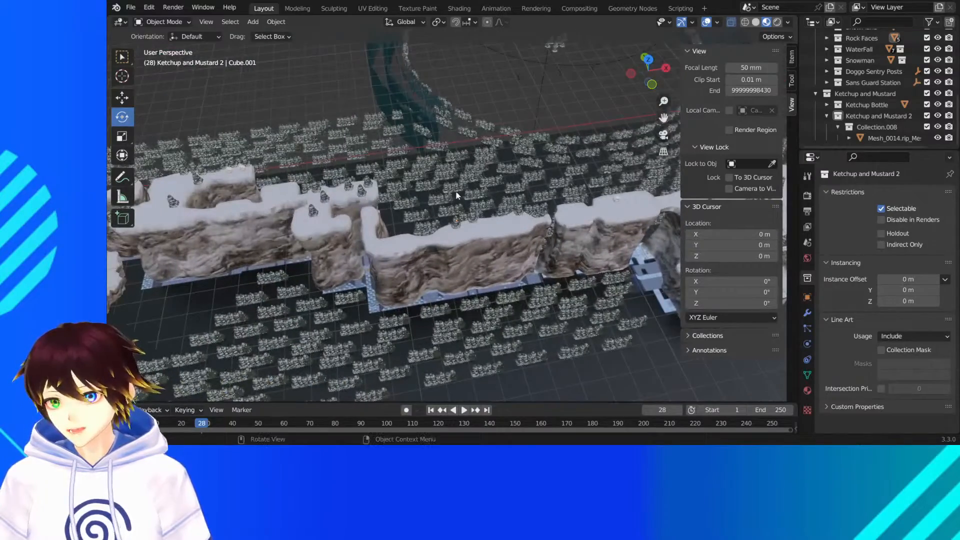
pyautogui.moveTo(456, 191); pyautogui.dragTo(424, 163, button='middle')
pyautogui.scroll(4, 406, 171)
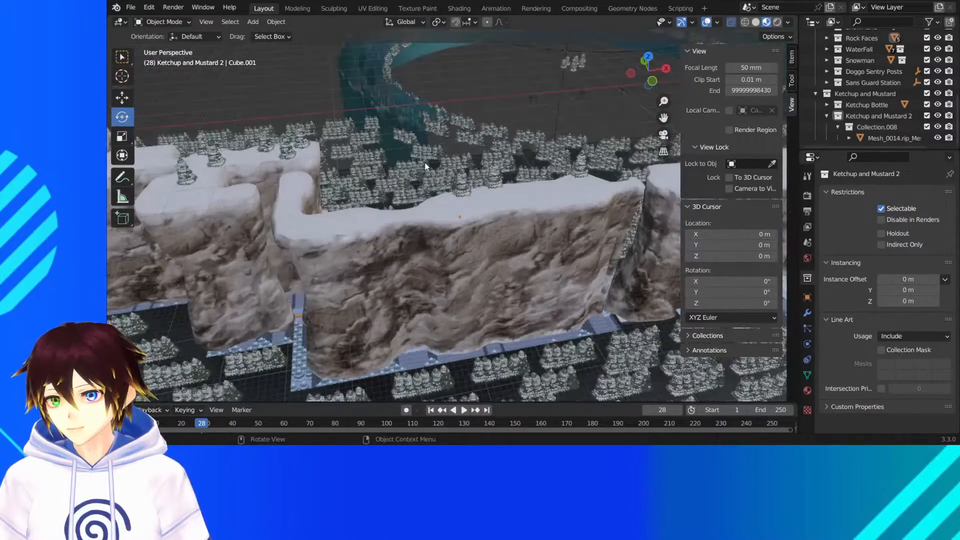
pyautogui.moveTo(664, 117); pyautogui.dragTo(937, 139)
pyautogui.moveTo(257, 139); pyautogui.dragTo(529, 197)
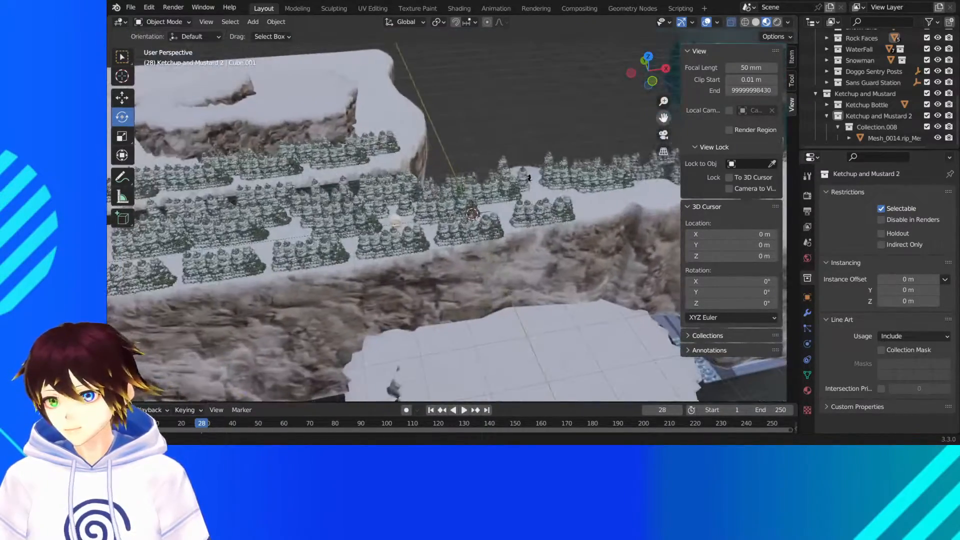
pyautogui.moveTo(529, 197); pyautogui.dragTo(493, 112, button='middle')
pyautogui.moveTo(497, 164); pyautogui.dragTo(531, 186, button='middle')
pyautogui.scroll(2, 529, 188)
pyautogui.scroll(-2, 568, 161)
pyautogui.scroll(3, 534, 241)
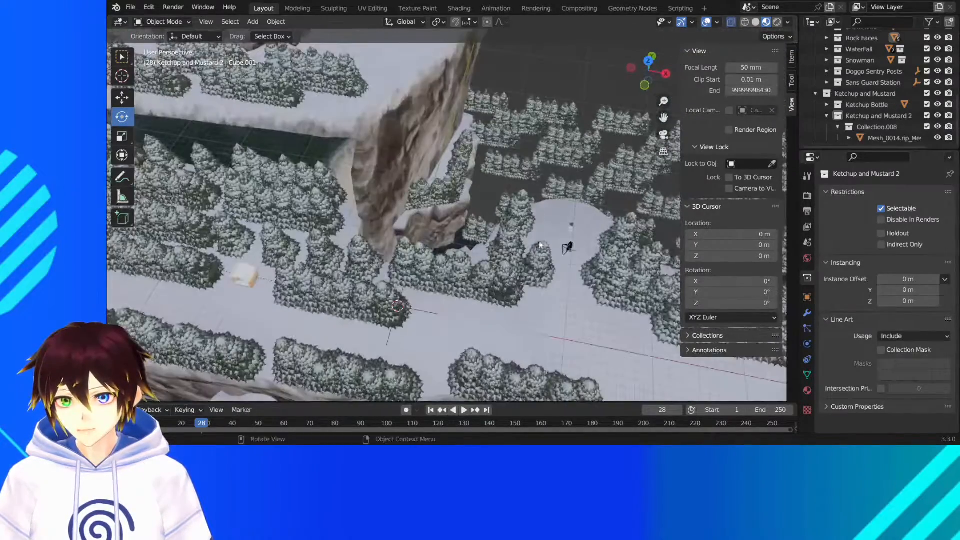
pyautogui.click(562, 256)
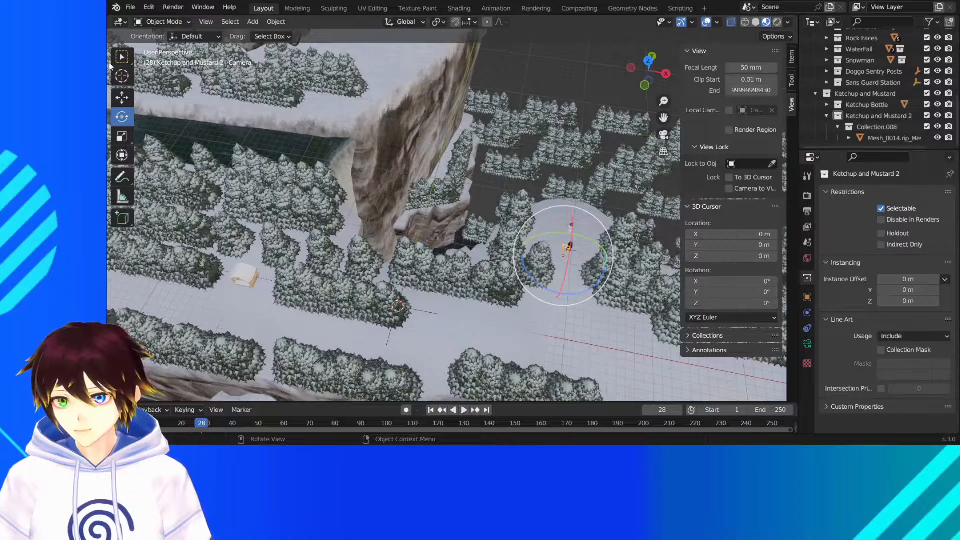
pyautogui.click(121, 97)
pyautogui.click(653, 79)
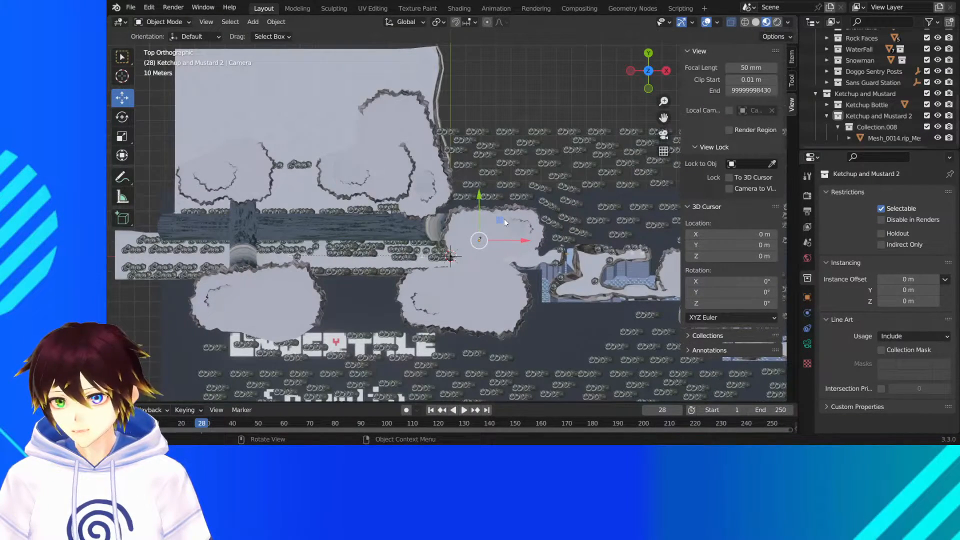
pyautogui.moveTo(503, 220); pyautogui.dragTo(472, 258)
pyautogui.moveTo(443, 260); pyautogui.dragTo(427, 220, button='middle')
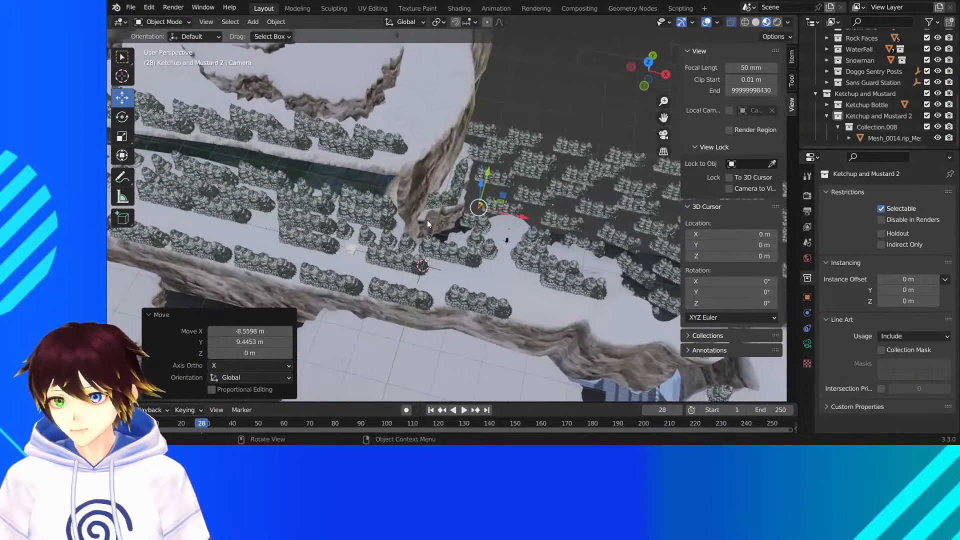
# - Switch to the rendered camera view and unhide the Fog Cube collection
pyautogui.click(668, 137)
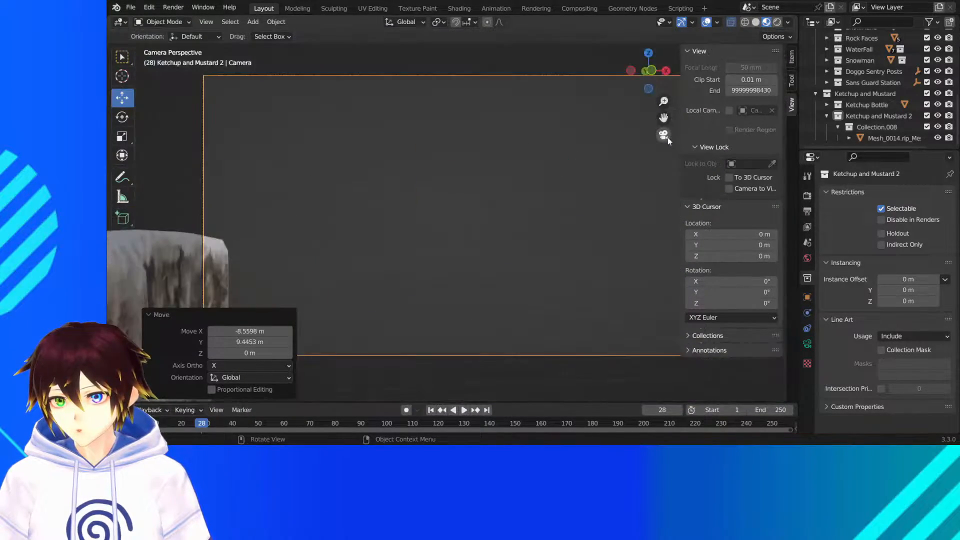
pyautogui.click(777, 22)
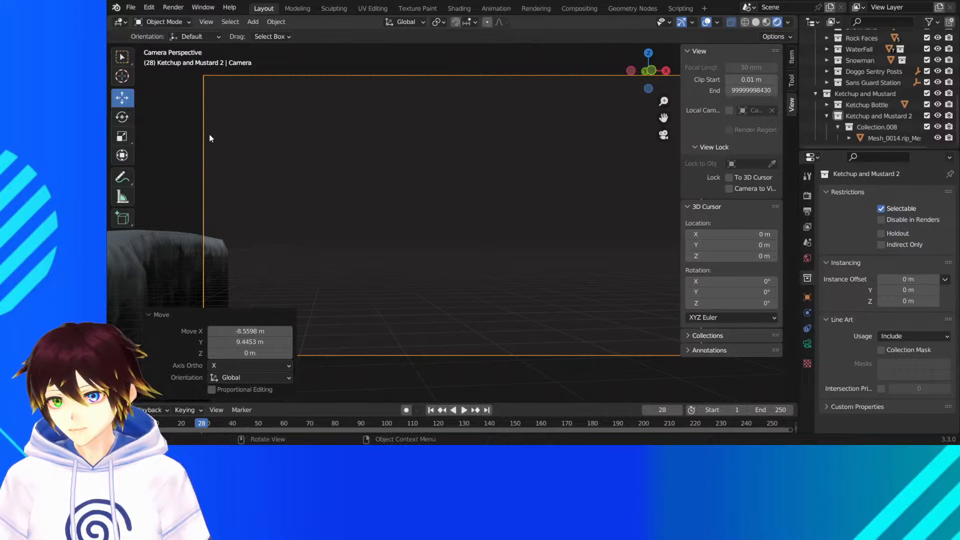
pyautogui.scroll(4, 873, 82)
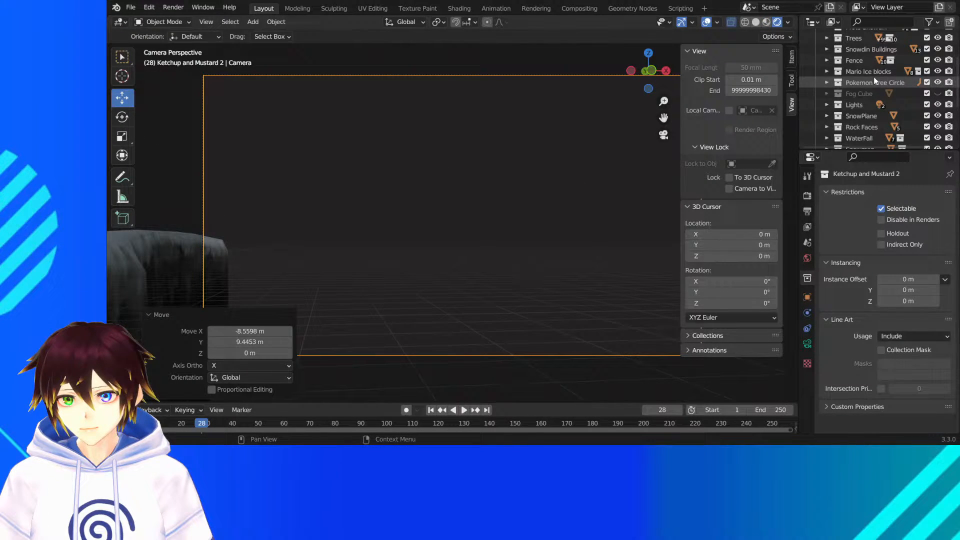
pyautogui.click(938, 94)
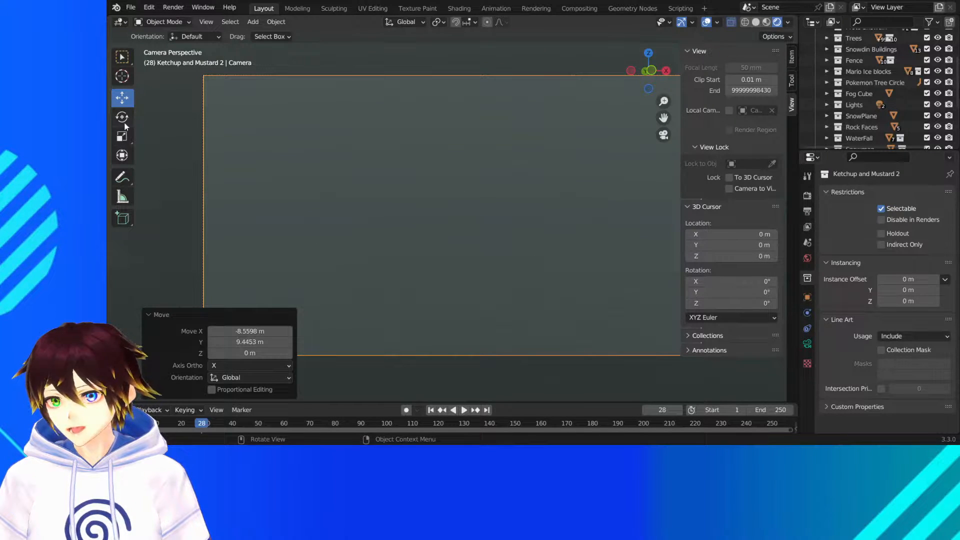
# - Rotate the camera 92.9° about the global Z axis and check the foggy scene through it
pyautogui.moveTo(333, 145); pyautogui.dragTo(417, 251, button='middle')
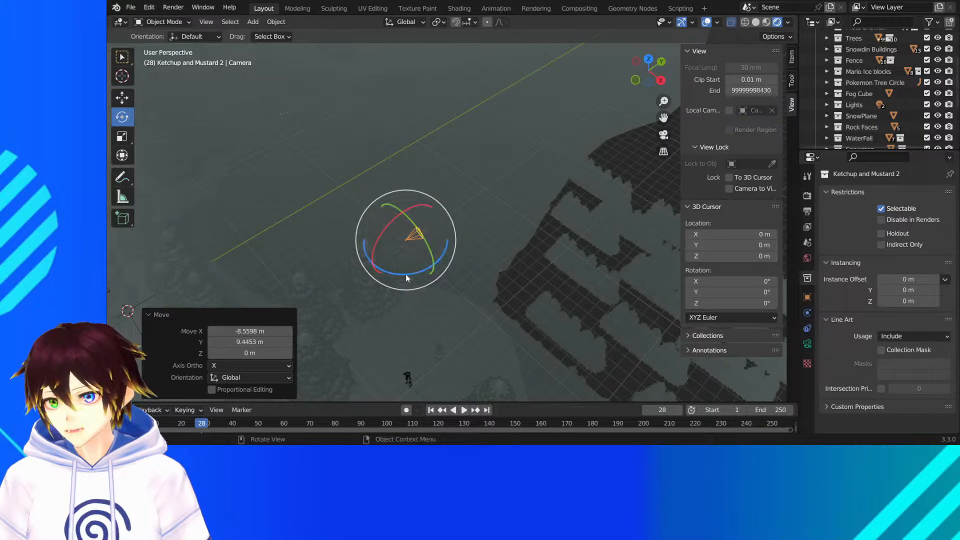
pyautogui.moveTo(406, 274); pyautogui.dragTo(445, 236)
pyautogui.click(664, 135)
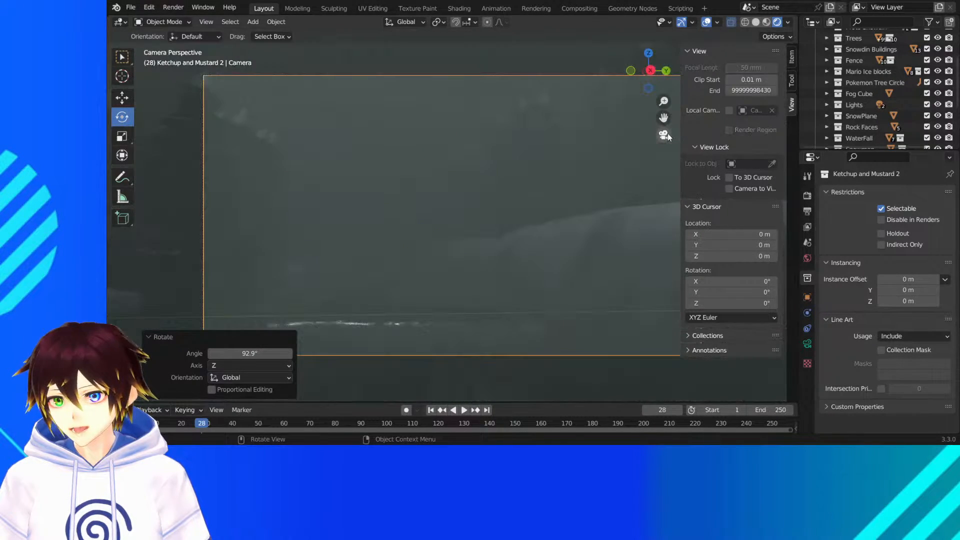
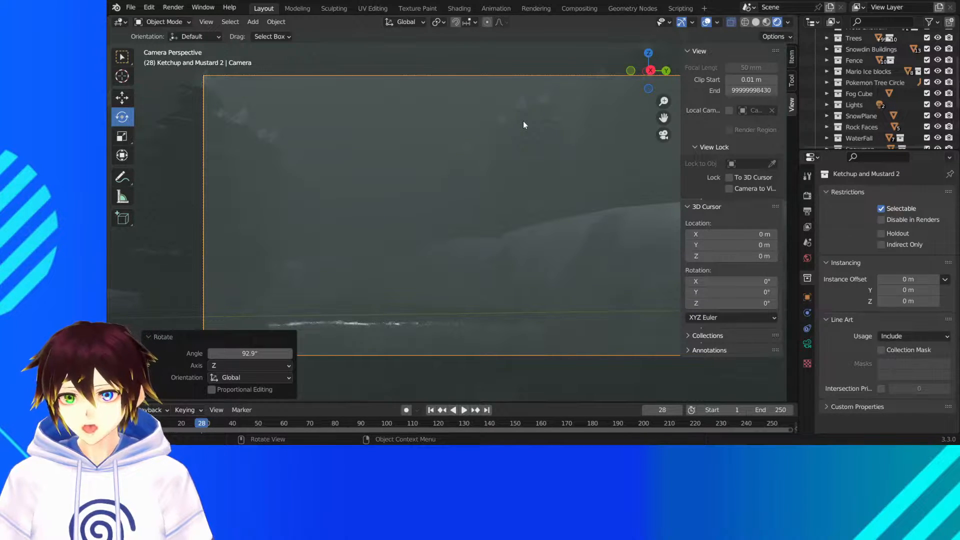
# - Try a trackball rotation of the camera by -31.5° and -91.7°, checking the result through the camera view
pyautogui.moveTo(493, 170); pyautogui.dragTo(565, 229, button='middle')
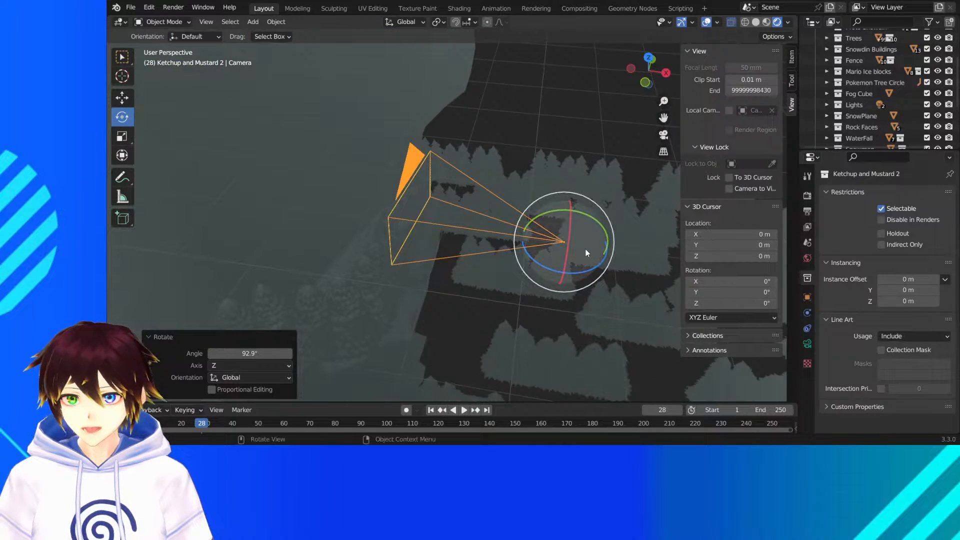
pyautogui.moveTo(585, 250); pyautogui.dragTo(514, 225)
pyautogui.moveTo(627, 169); pyautogui.dragTo(627, 169)
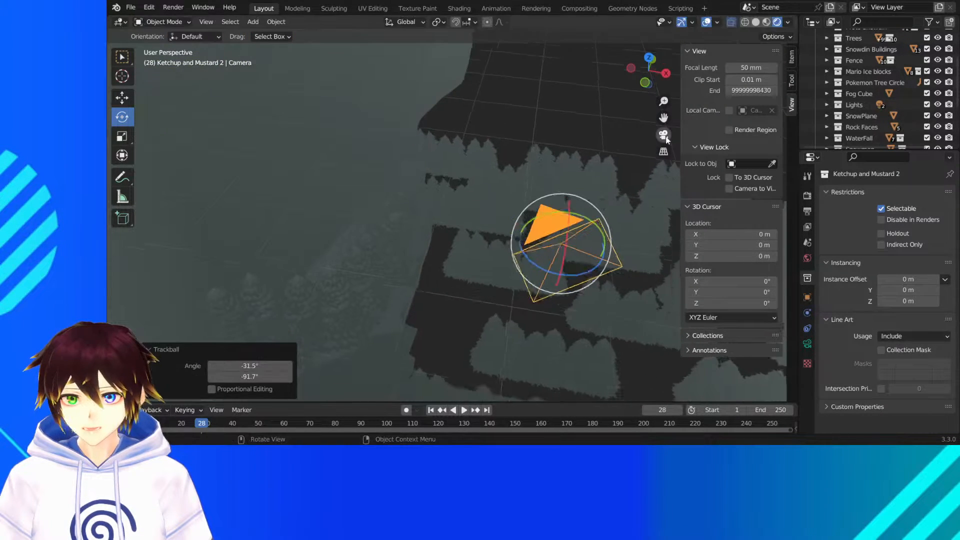
pyautogui.press('KP_0')
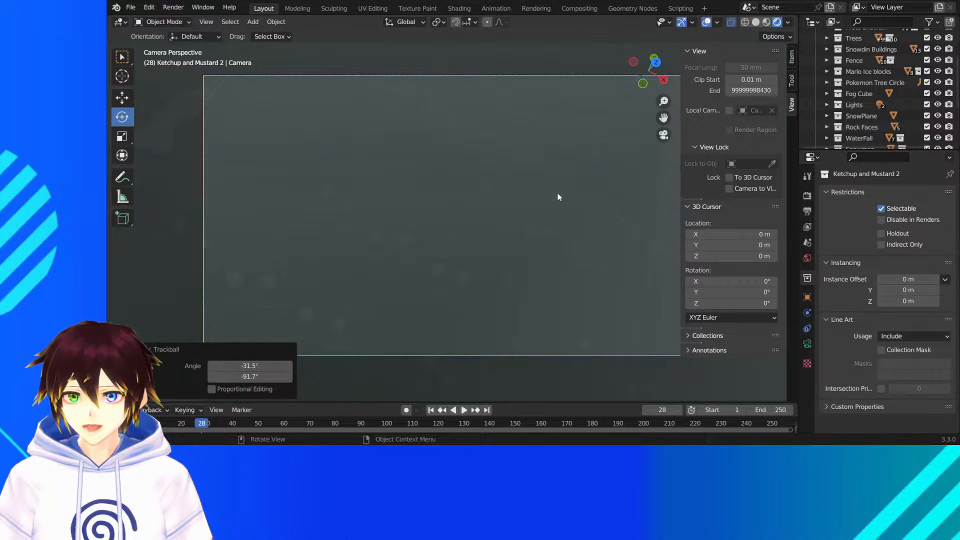
# - Hide the viewport overlays and undo the trackball rotation of the camera
pyautogui.click(706, 22)
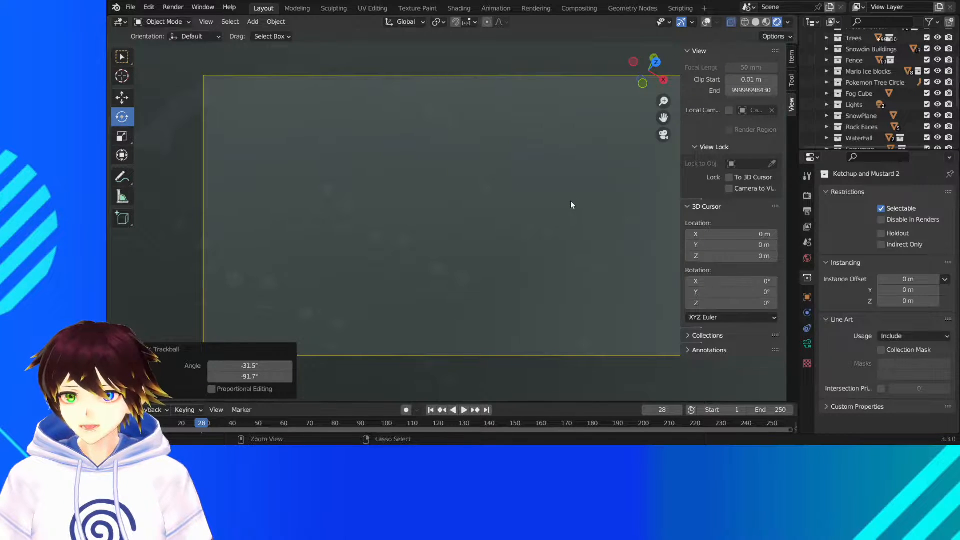
pyautogui.hotkey('ctrl', 'z')
# - Move the camera 10.864 m along global X and -9.0021 m along Y, toward the tree-lined clearing with the characters
pyautogui.moveTo(469, 166); pyautogui.dragTo(410, 249, button='middle')
pyautogui.scroll(-10, 474, 199)
pyautogui.click(125, 99)
pyautogui.scroll(-7, 422, 230)
pyautogui.press('g')
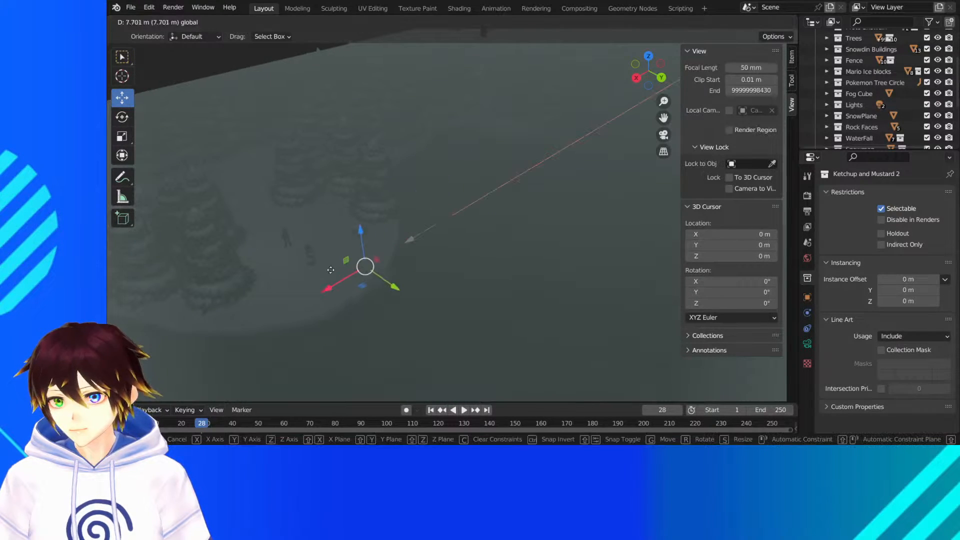
pyautogui.moveTo(284, 288); pyautogui.dragTo(285, 289)
pyautogui.moveTo(313, 277); pyautogui.dragTo(352, 269, button='middle')
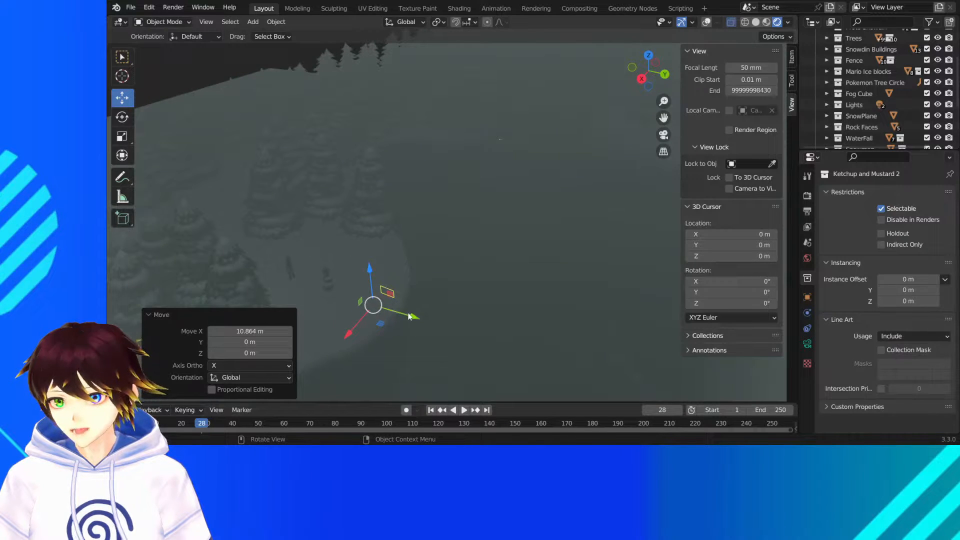
pyautogui.moveTo(398, 311); pyautogui.dragTo(281, 279)
# - In a wireframe top view, move the camera -0.83339 m in X and -0.47858 m in Y near the two characters
pyautogui.moveTo(281, 278); pyautogui.dragTo(526, 234, button='middle')
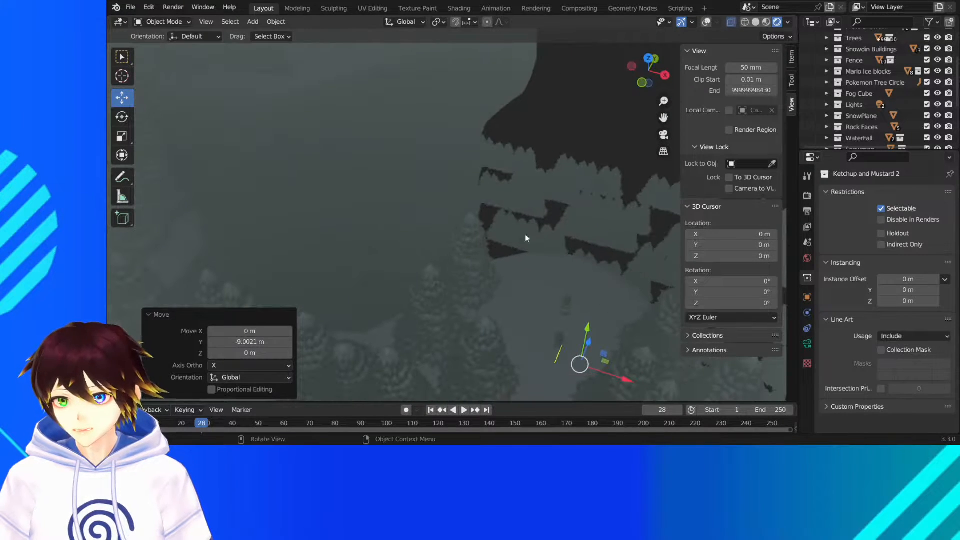
pyautogui.click(647, 57)
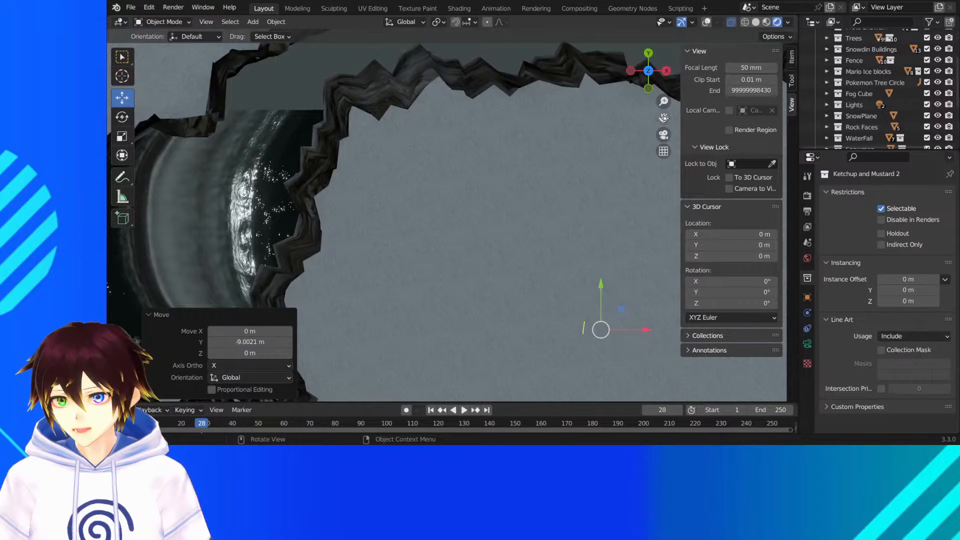
pyautogui.click(745, 22)
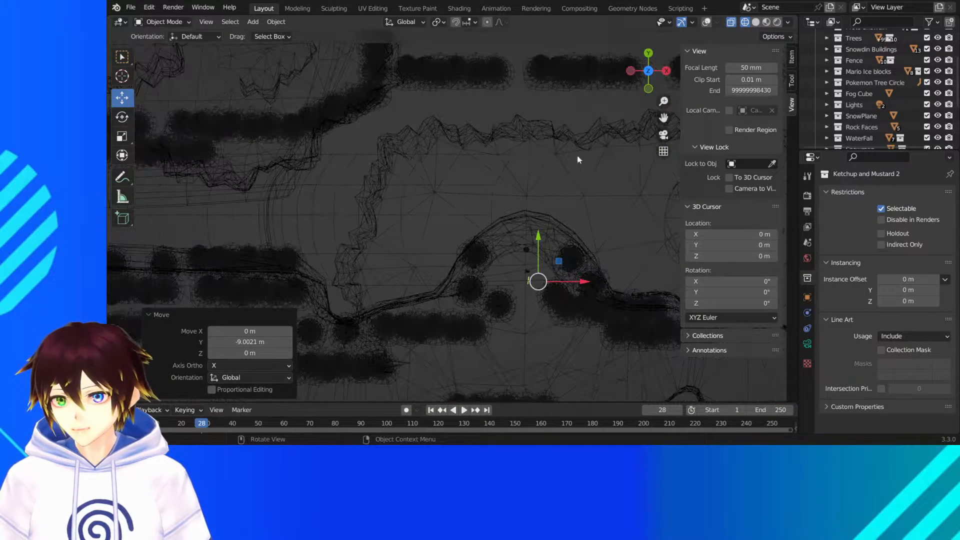
pyautogui.moveTo(665, 119); pyautogui.dragTo(561, 61)
pyautogui.scroll(11, 444, 230)
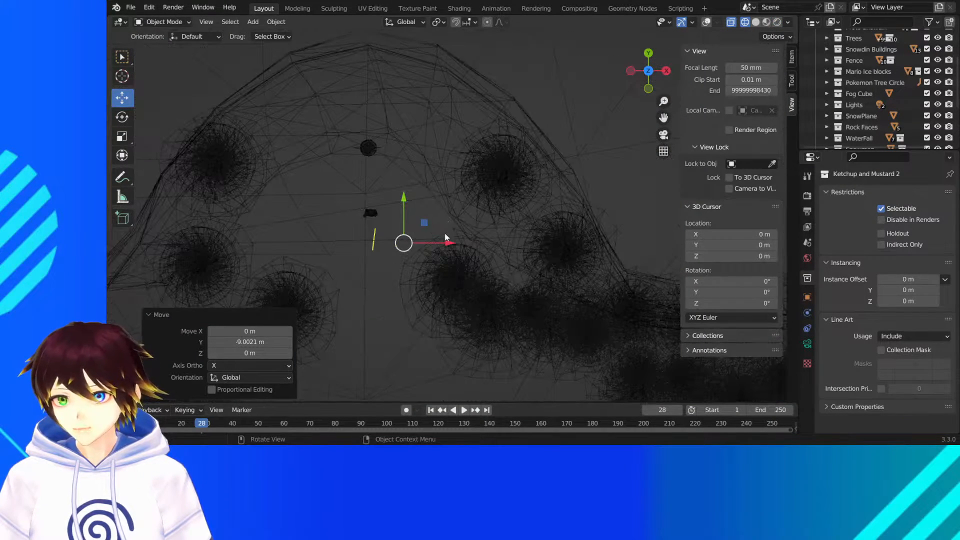
pyautogui.moveTo(356, 264); pyautogui.dragTo(312, 288)
# - Rotate the camera 76.6° about the view's Z axis to face the characters, and move it -0.42775 m in X and -0.2614 m in Y
pyautogui.click(122, 117)
pyautogui.scroll(-2, 234, 216)
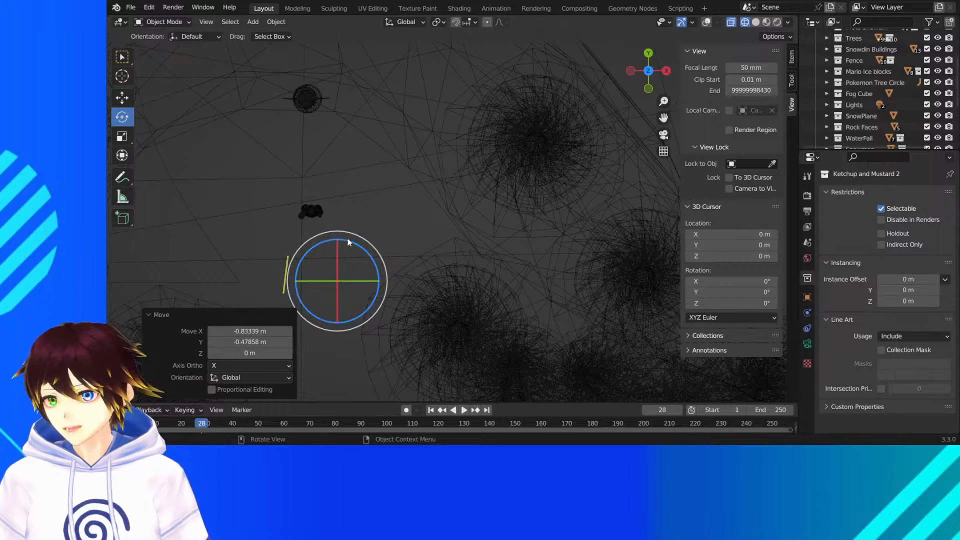
pyautogui.moveTo(347, 238); pyautogui.dragTo(385, 280)
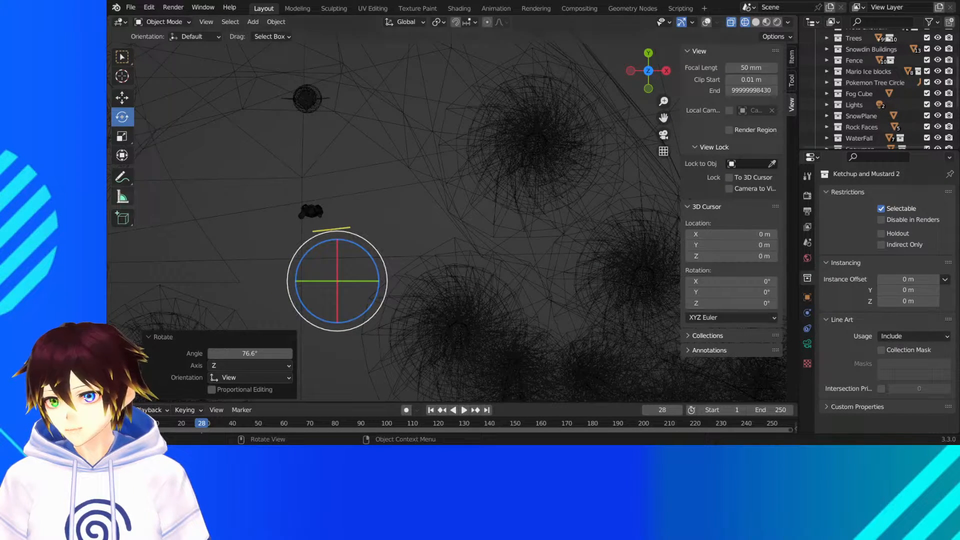
pyautogui.click(122, 98)
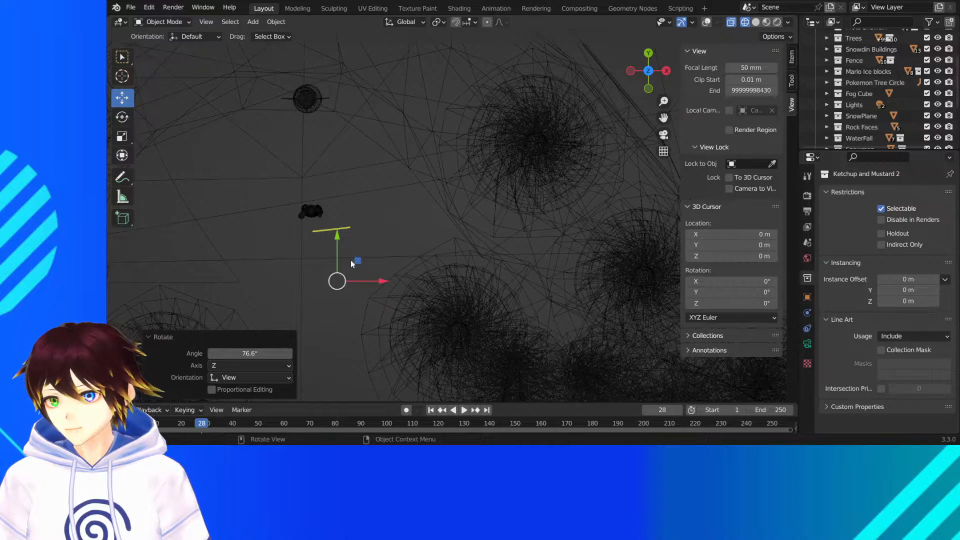
pyautogui.moveTo(328, 282); pyautogui.dragTo(313, 291)
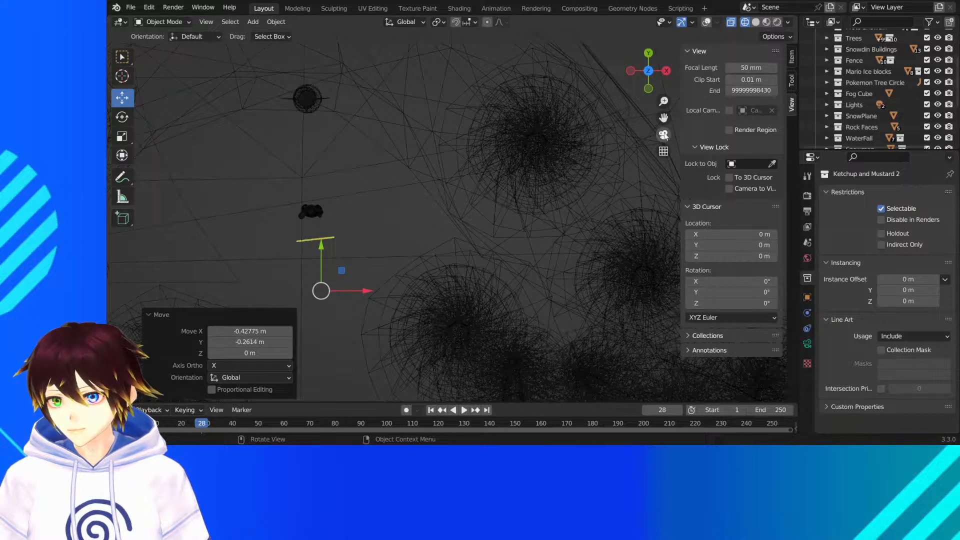
# - Inspect the hooded character through the camera with rendered shading, both close up and in the full frame
pyautogui.click(664, 135)
pyautogui.click(778, 22)
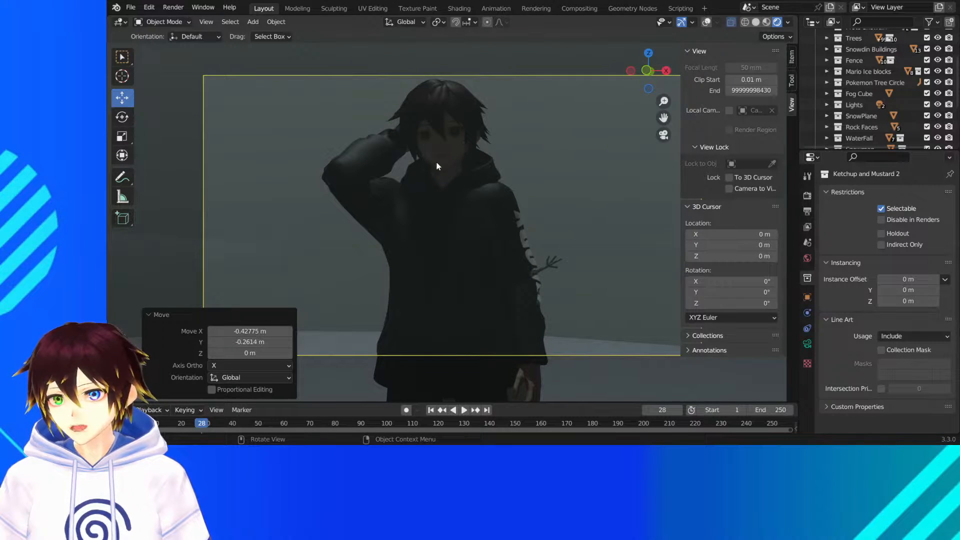
pyautogui.scroll(2, 498, 143)
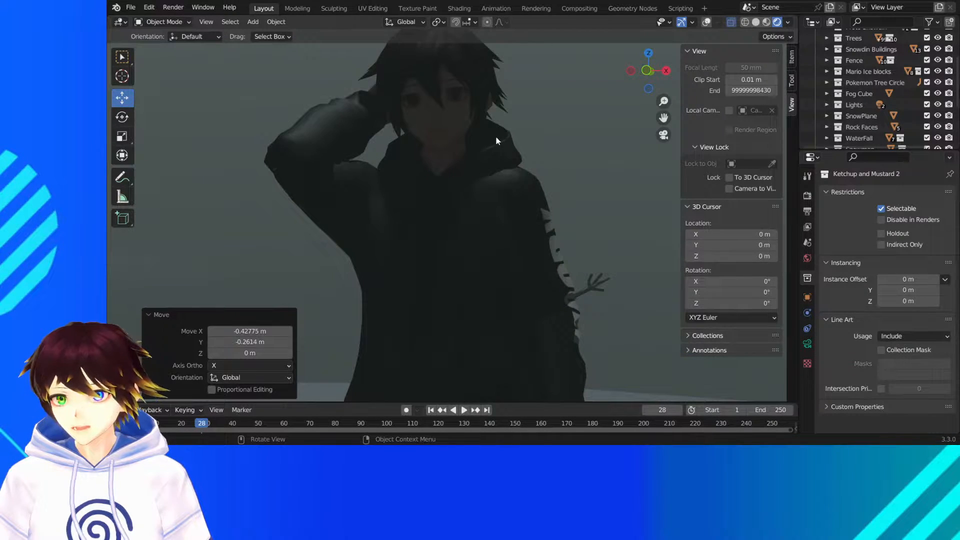
pyautogui.scroll(-2, 514, 147)
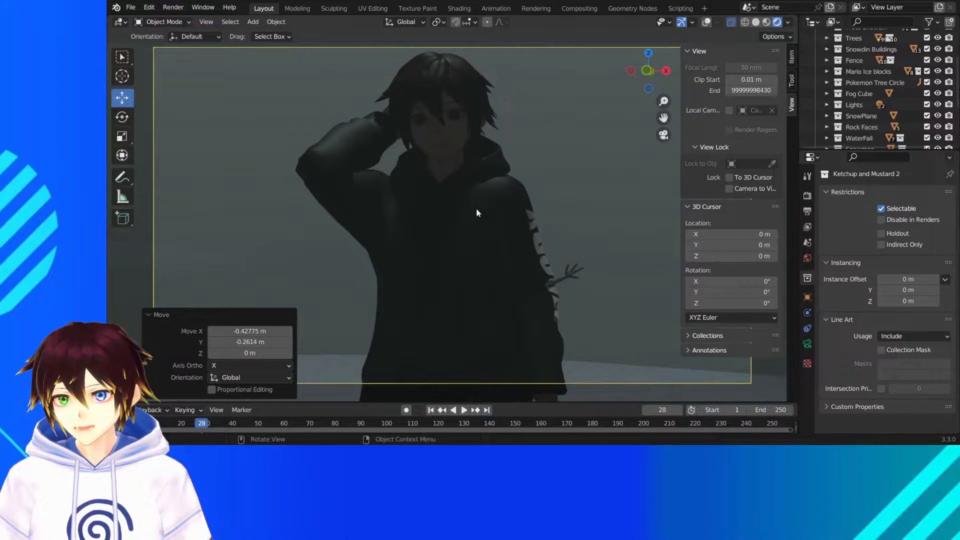
# - Leave the camera view, hide the Fog Cube collection and switch the viewport to material preview shading
pyautogui.moveTo(475, 197); pyautogui.dragTo(539, 227, button='middle')
pyautogui.scroll(-5, 553, 196)
pyautogui.scroll(3, 864, 73)
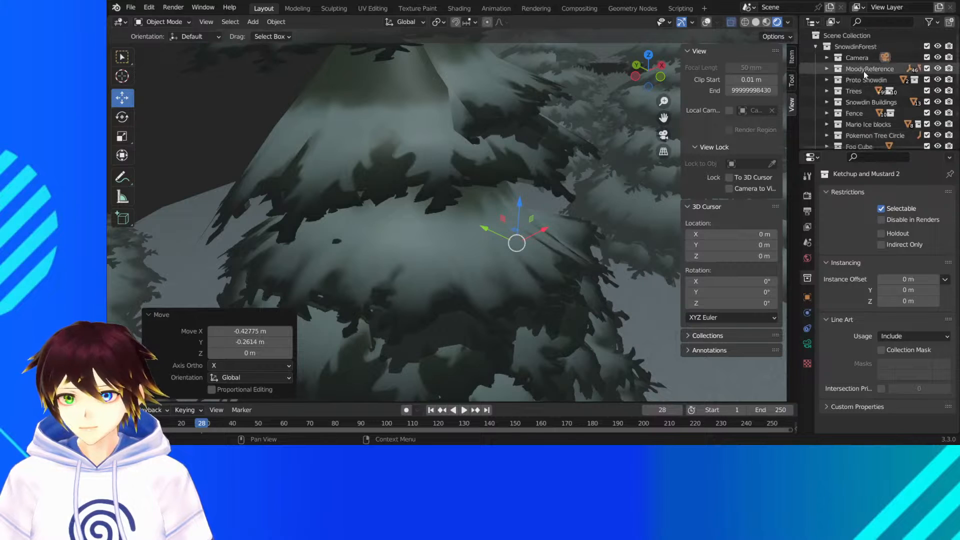
pyautogui.scroll(-7, 870, 79)
pyautogui.scroll(-2, 891, 101)
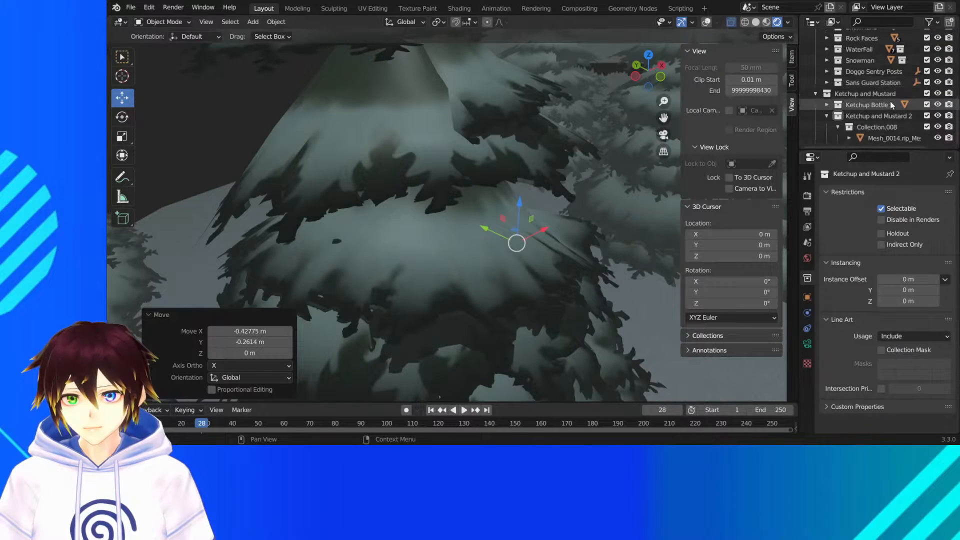
pyautogui.scroll(3, 896, 94)
pyautogui.scroll(2, 896, 95)
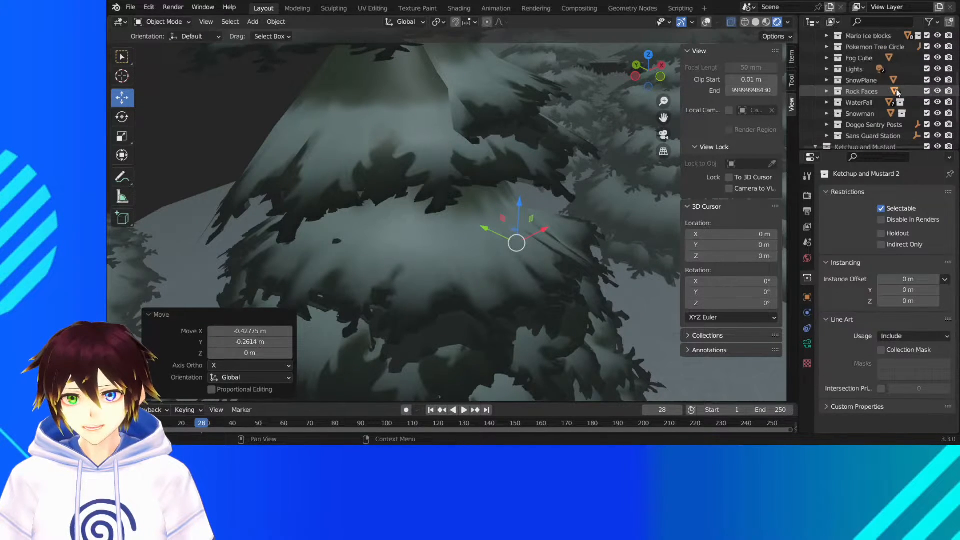
pyautogui.click(937, 58)
pyautogui.click(765, 23)
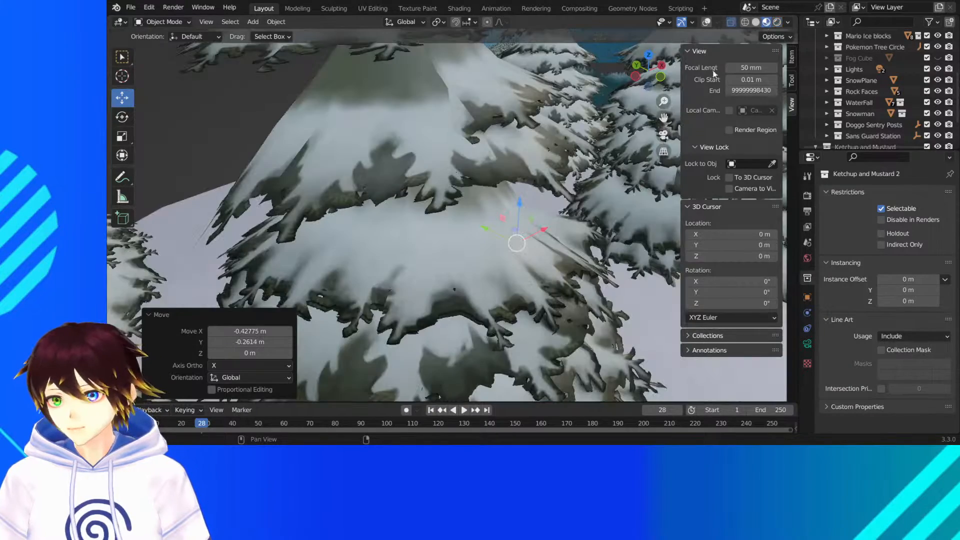
# - View the whole snowy environment from afar and save the scene file
pyautogui.scroll(-18, 523, 166)
pyautogui.scroll(-1, 516, 167)
pyautogui.click(431, 164)
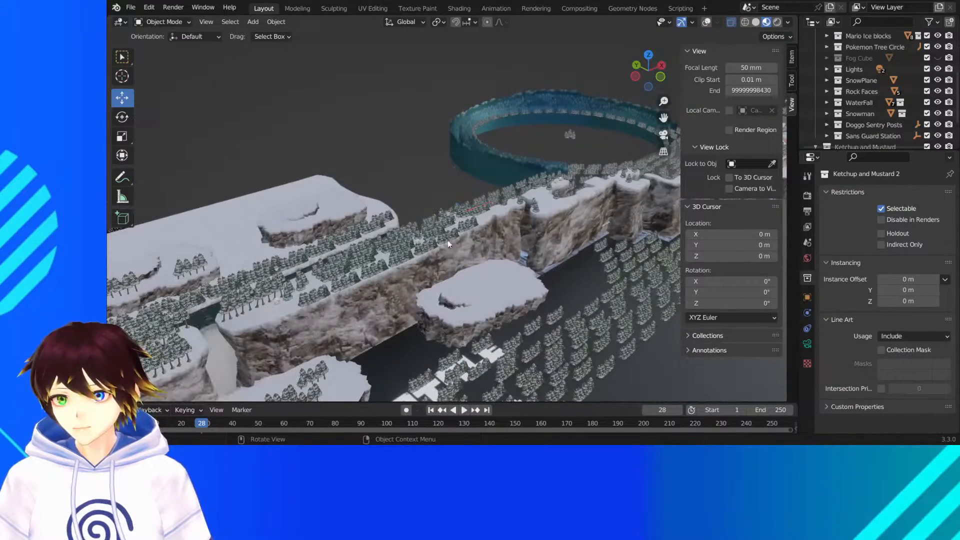
pyautogui.click(134, 6)
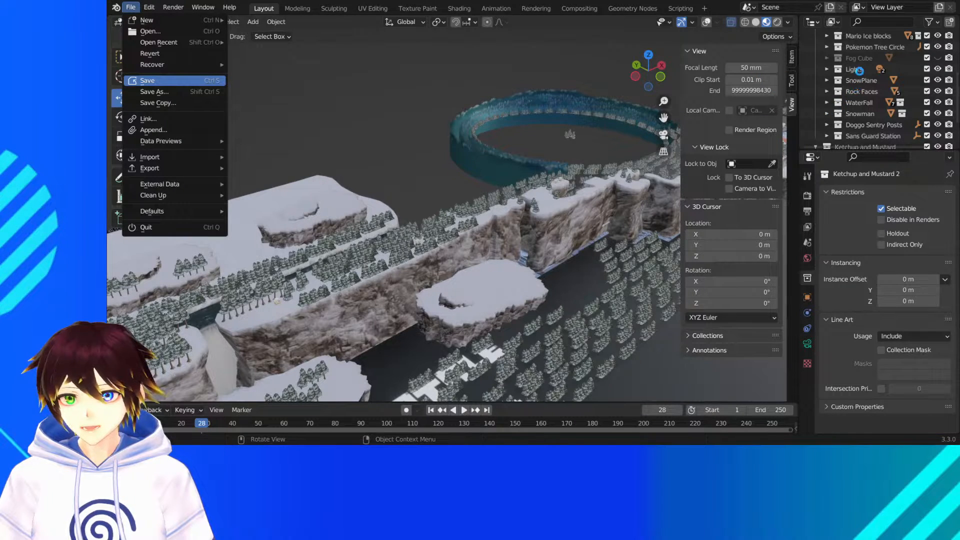
pyautogui.hotkey('ctrl', 's')
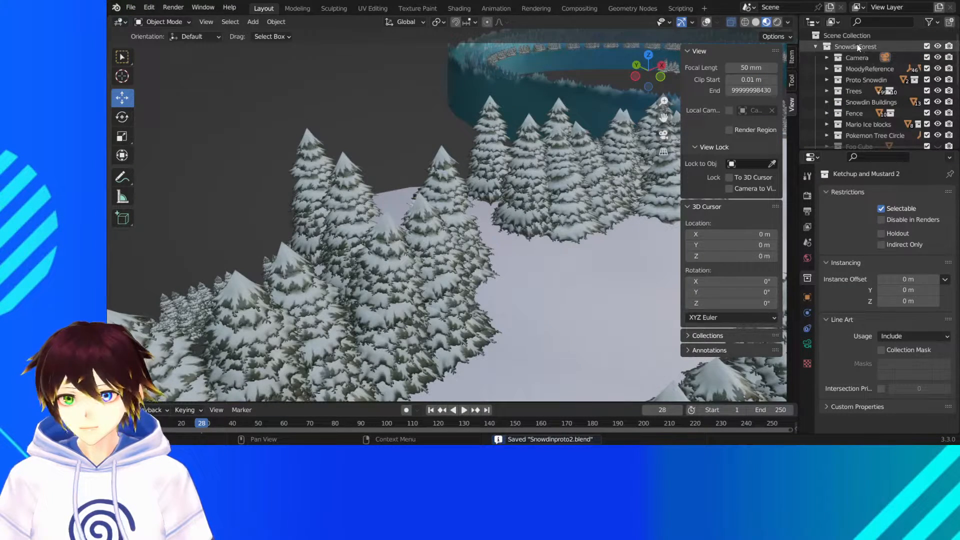
# - Create a new collection directly under the Scene Collection and name it Signs
pyautogui.rightClick(849, 35)
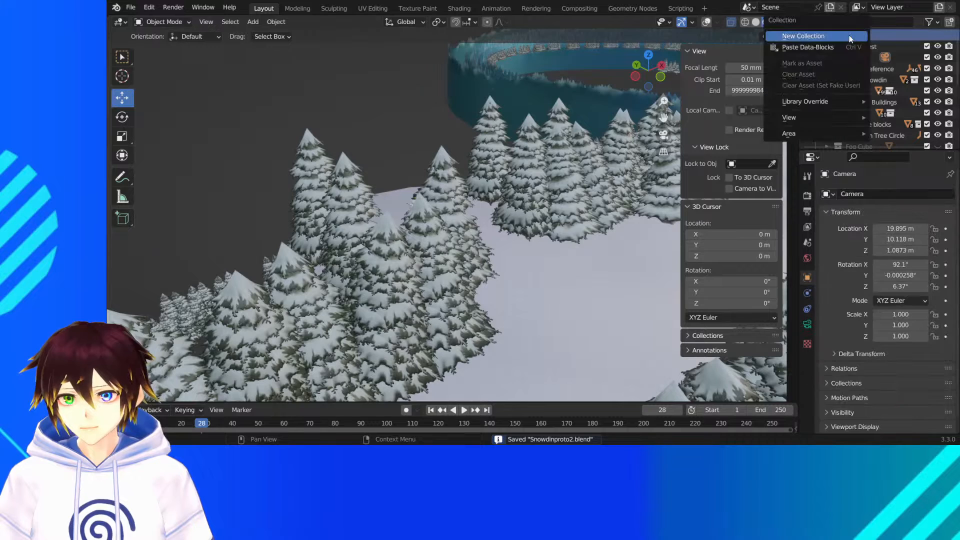
pyautogui.click(853, 37)
pyautogui.scroll(-5, 863, 88)
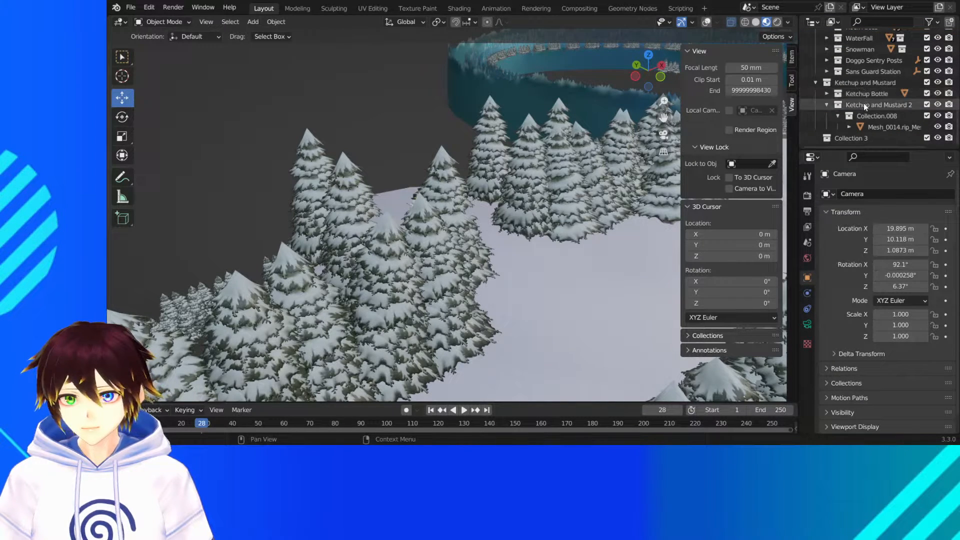
pyautogui.click(856, 140)
pyautogui.doubleClick(857, 140)
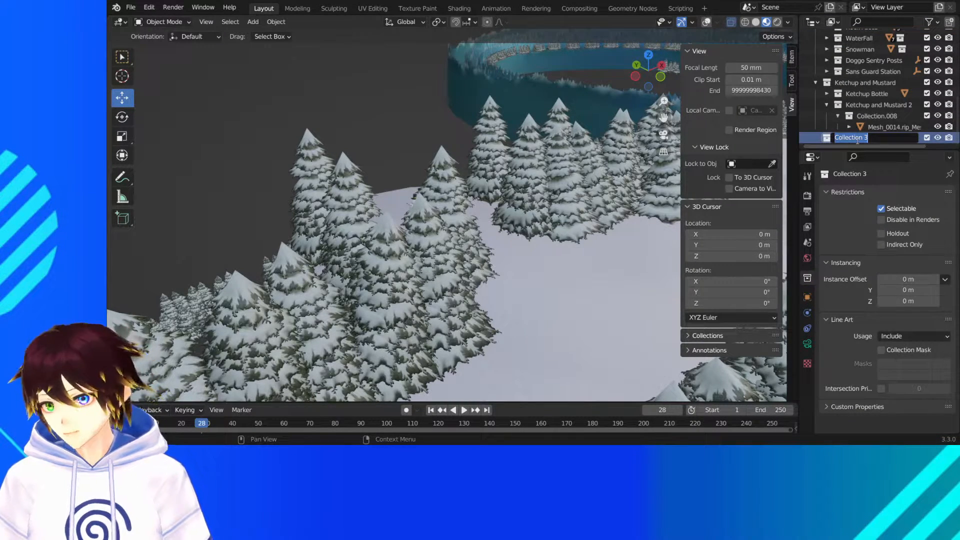
pyautogui.write('Signs')
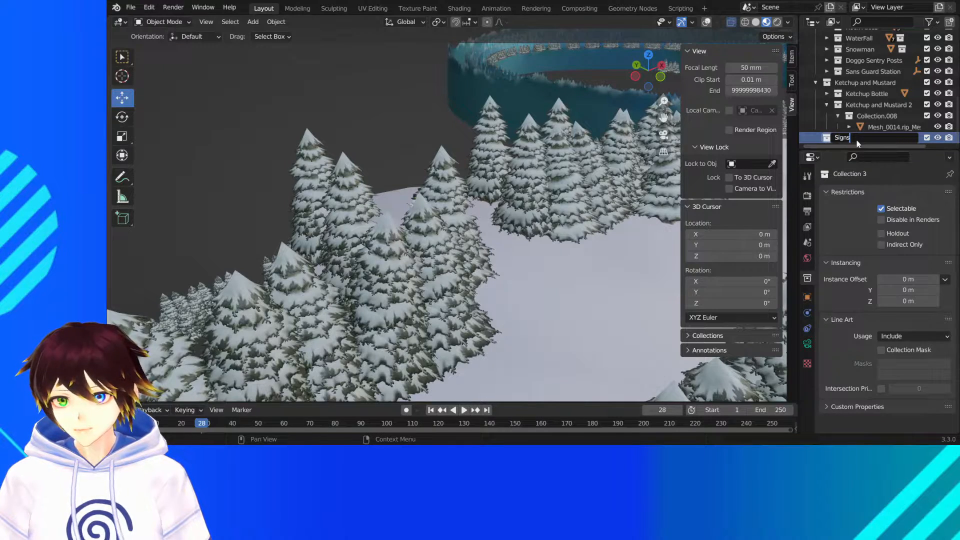
pyautogui.press('Return')
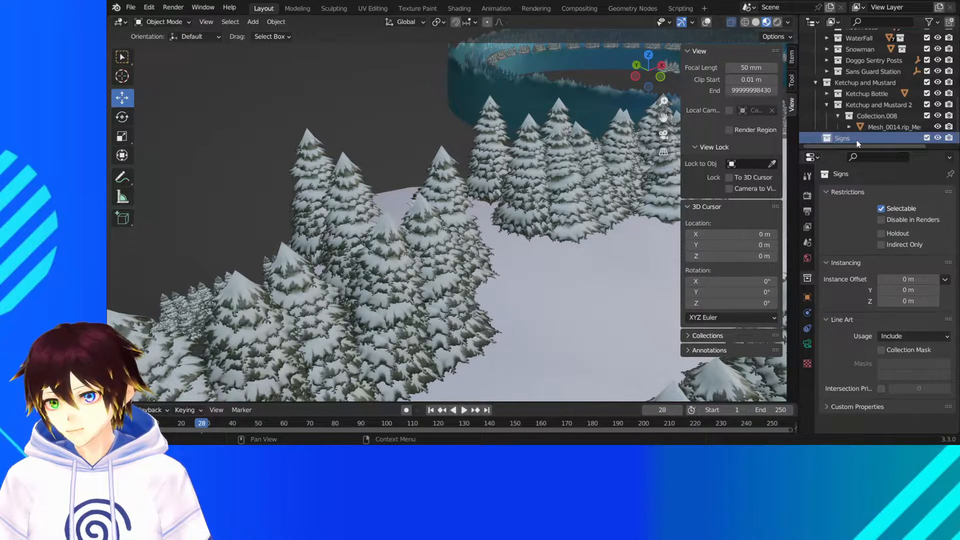
# - Append the sign model from another Blender file into the Signs collection
pyautogui.scroll(-5, 595, 210)
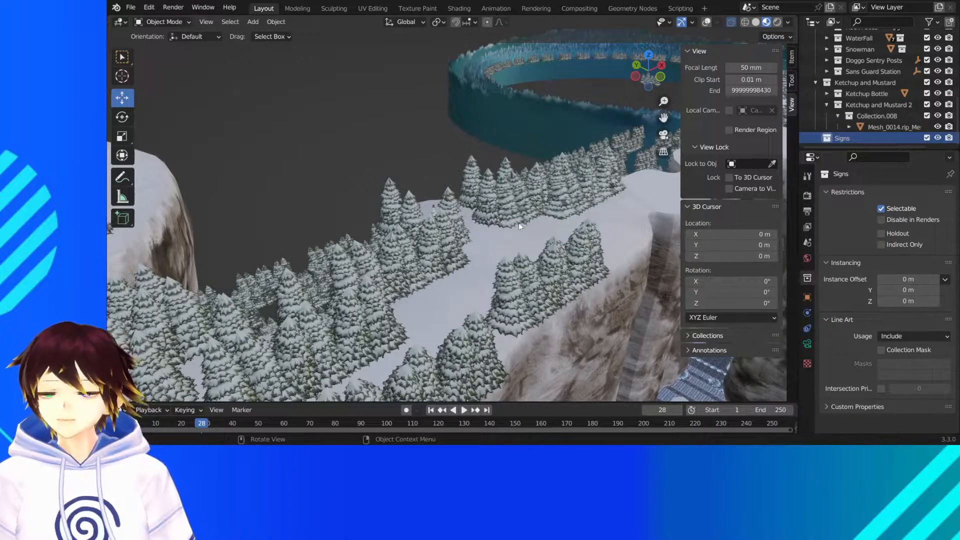
pyautogui.click(133, 7)
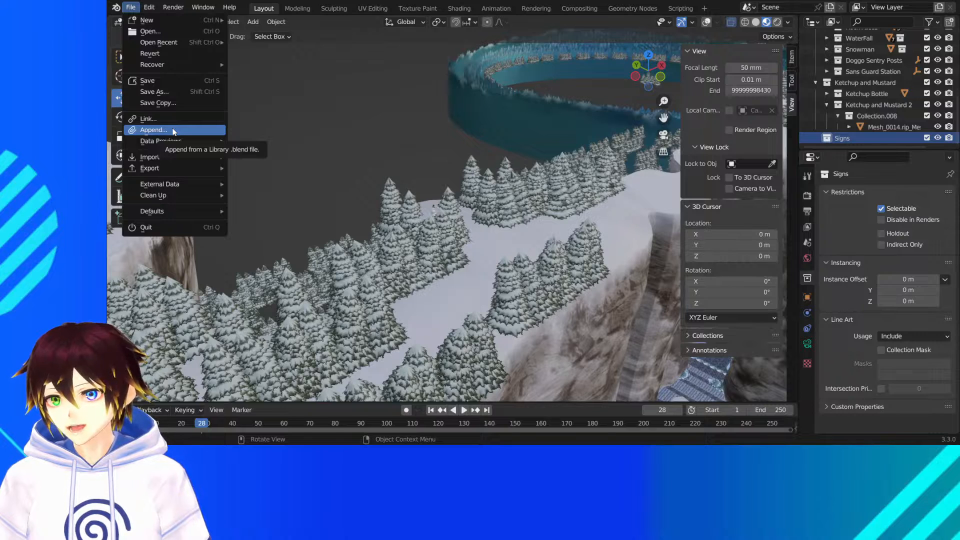
pyautogui.click(172, 129)
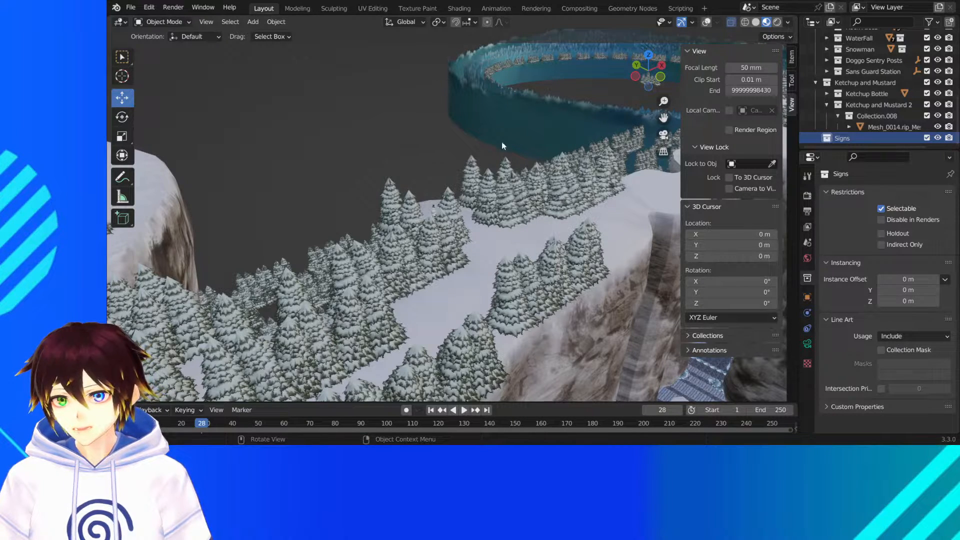
pyautogui.click(463, 170)
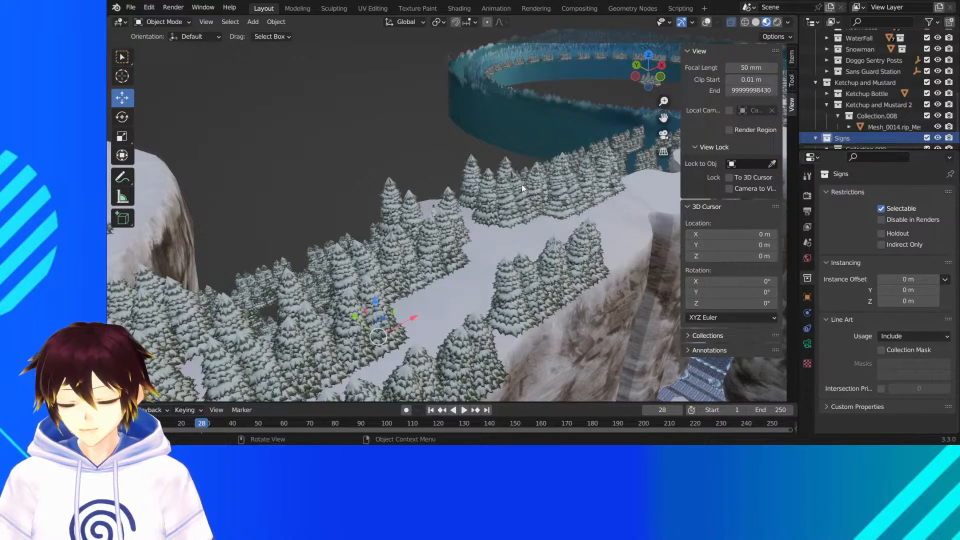
# - Move the appended sign about 5.6 m along the X axis into the forest clearing and inspect it up close
pyautogui.moveTo(494, 193); pyautogui.dragTo(398, 240, button='middle')
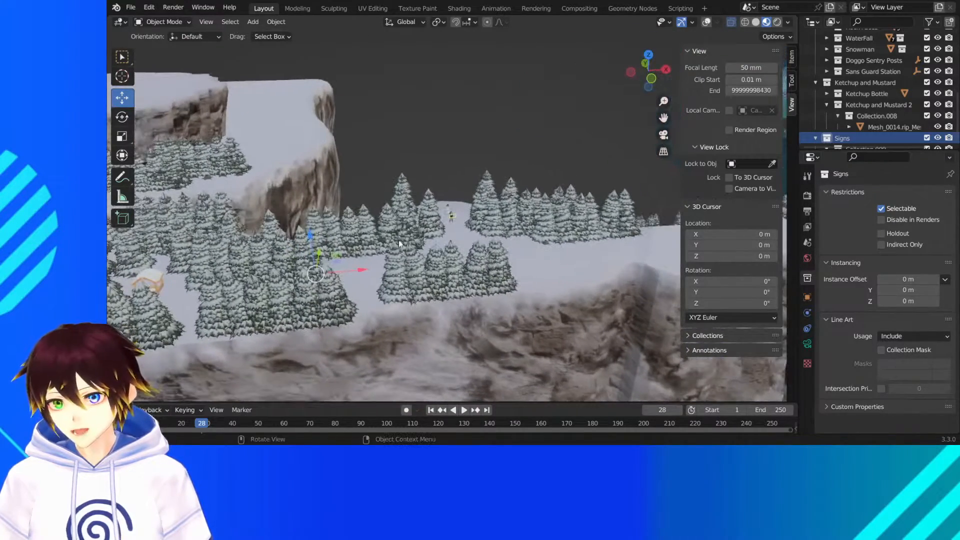
pyautogui.moveTo(364, 273); pyautogui.dragTo(409, 266)
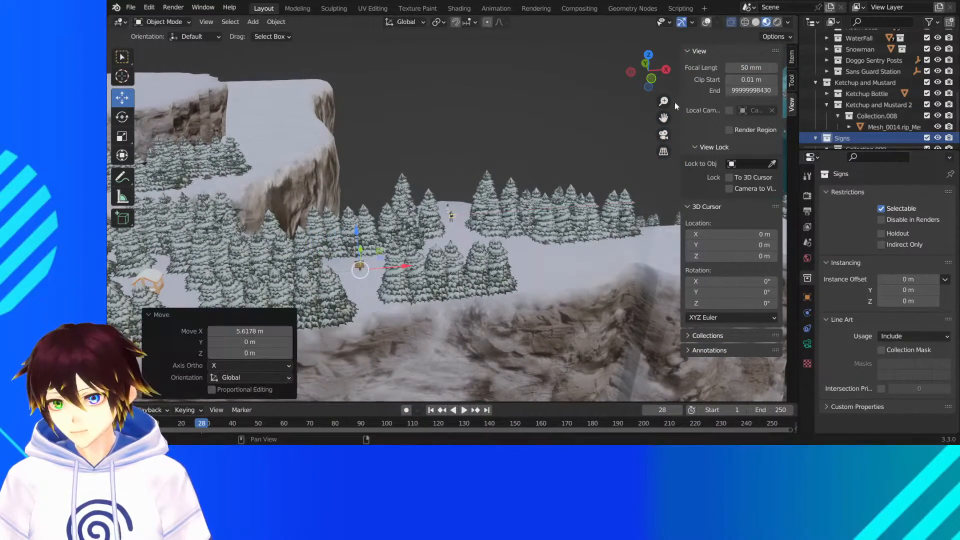
pyautogui.moveTo(670, 122); pyautogui.dragTo(755, 69)
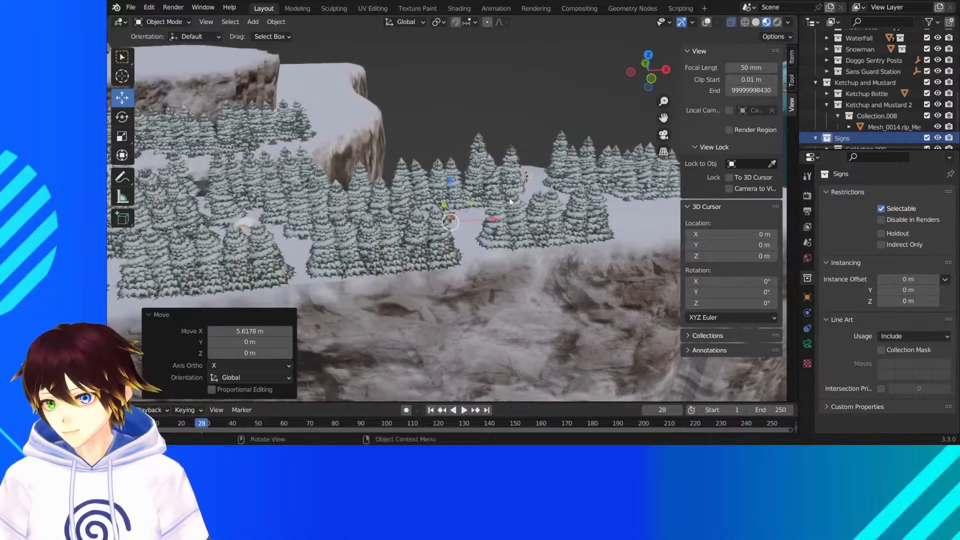
pyautogui.scroll(7, 496, 199)
pyautogui.scroll(3, 490, 194)
pyautogui.scroll(4, 452, 220)
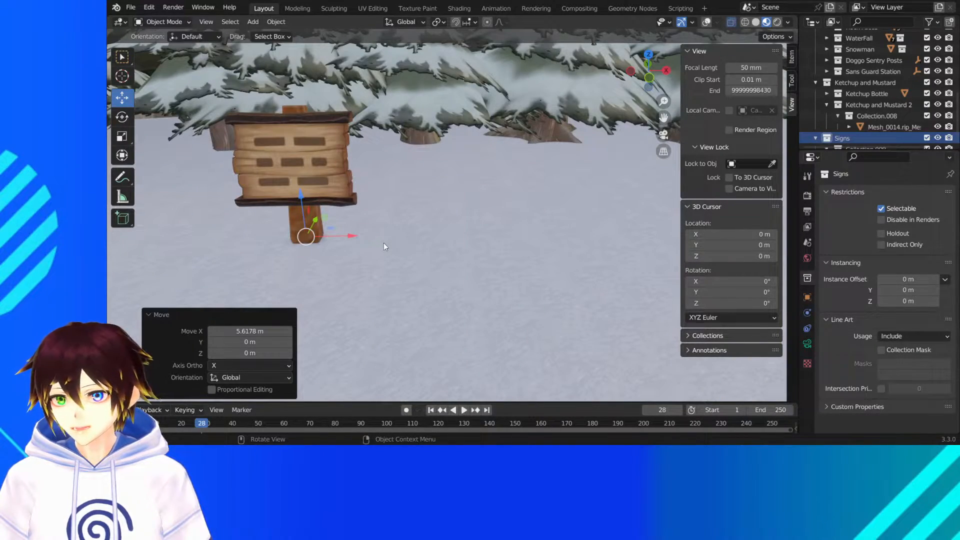
# - In a top wireframe view, move the sign about 14.3 m along X and 11.1 m along Y to the character standing in the alcove
pyautogui.click(649, 54)
pyautogui.scroll(-3, 451, 213)
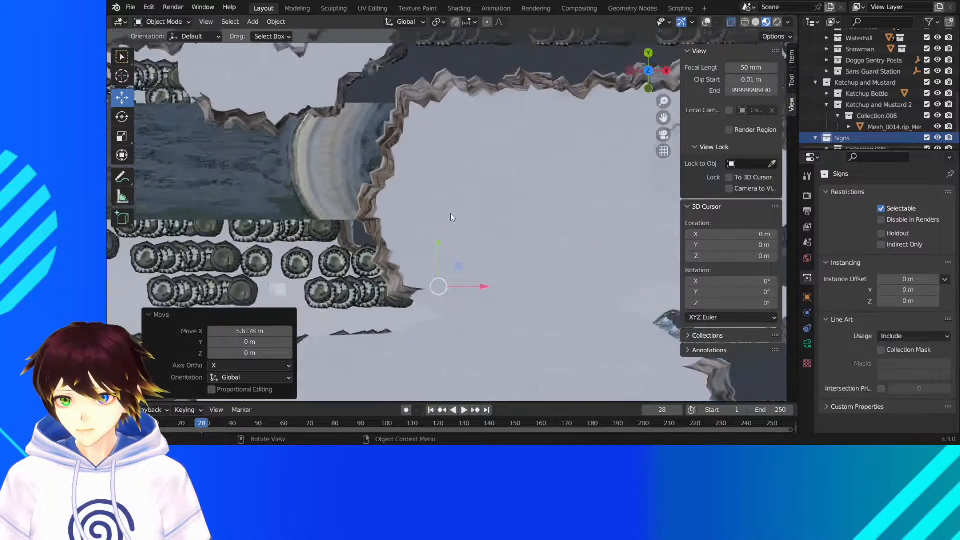
pyautogui.click(745, 24)
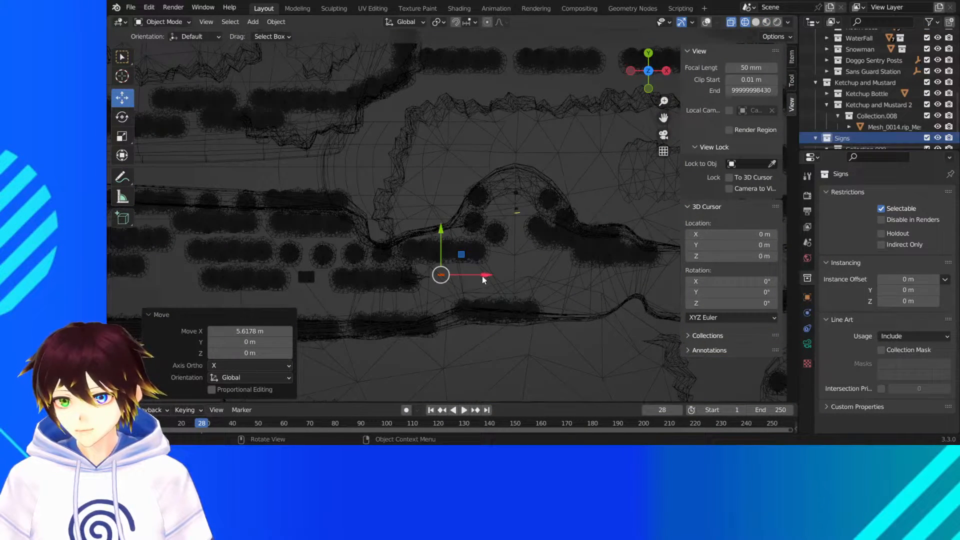
pyautogui.press('g')
pyautogui.press('x')
pyautogui.click(547, 259)
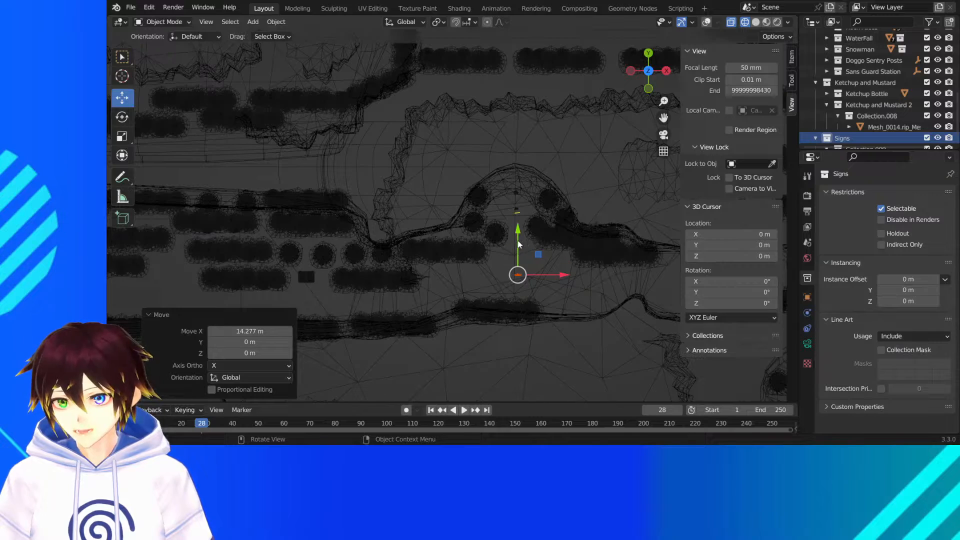
pyautogui.press('g')
pyautogui.press('y')
pyautogui.click(520, 185)
pyautogui.moveTo(568, 272); pyautogui.dragTo(590, 205, button='middle')
pyautogui.moveTo(663, 117); pyautogui.dragTo(461, 159)
pyautogui.scroll(6, 548, 114)
pyautogui.moveTo(548, 114); pyautogui.dragTo(538, 159, button='middle')
pyautogui.scroll(4, 538, 159)
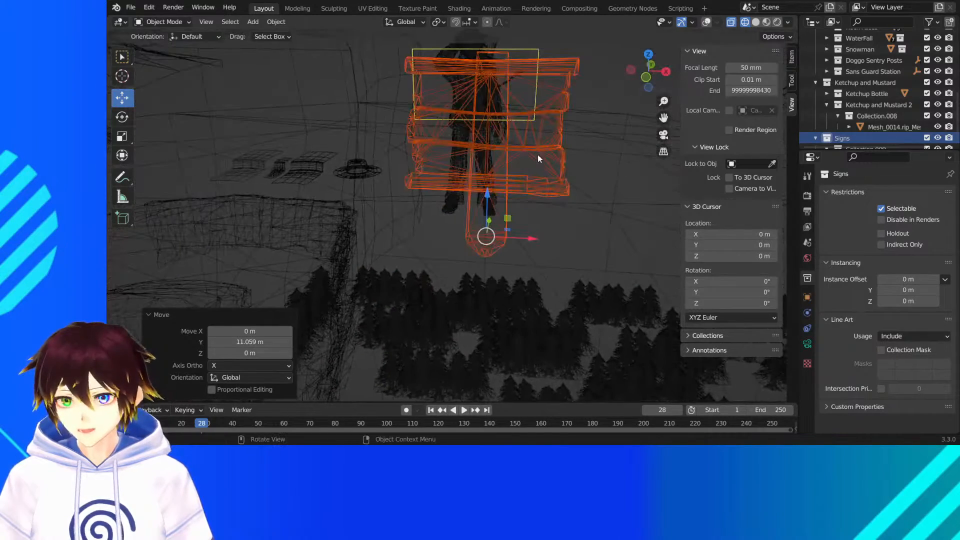
# - Try scaling the sign uniformly by 0.746 against the nearby character, and undo the resize
pyautogui.click(649, 83)
pyautogui.moveTo(664, 118); pyautogui.dragTo(620, 214)
pyautogui.click(121, 136)
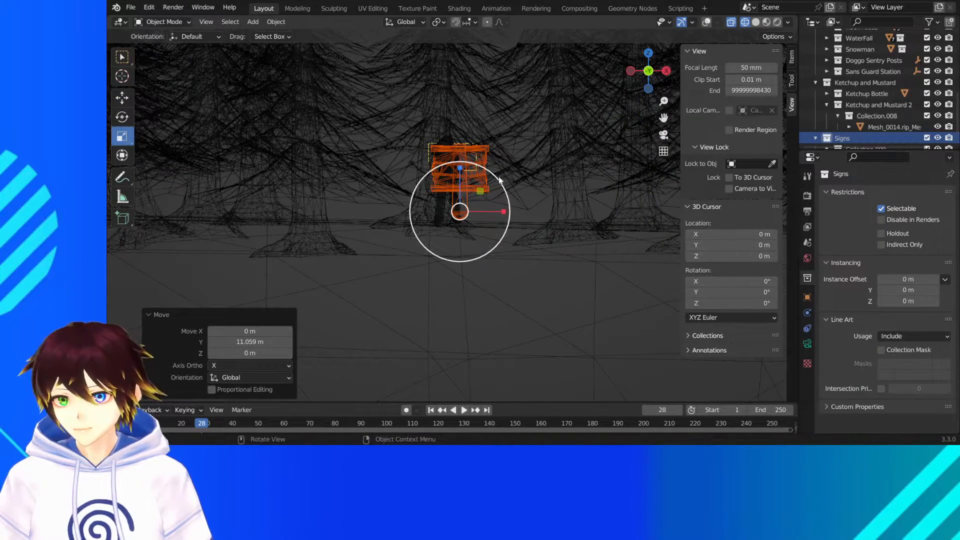
pyautogui.moveTo(502, 181); pyautogui.dragTo(460, 178)
pyautogui.click(122, 98)
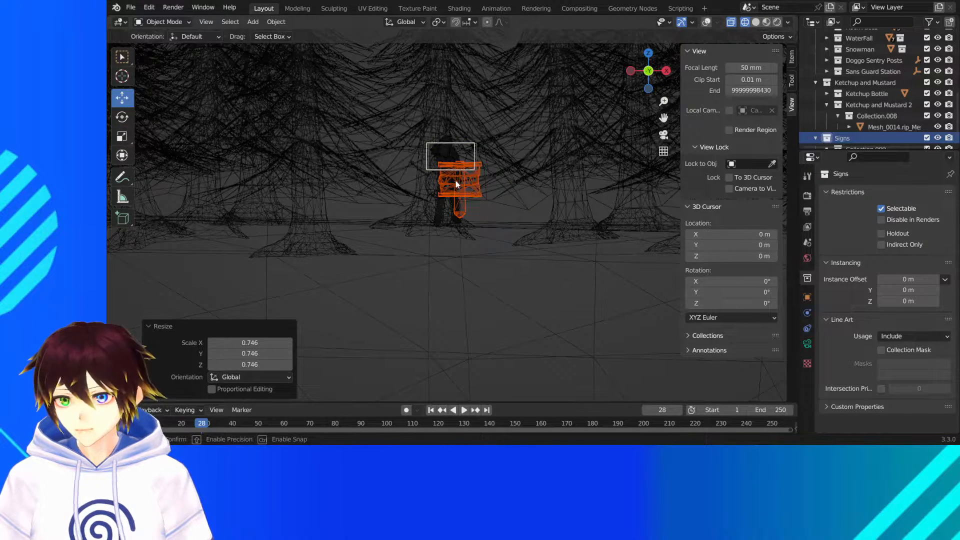
pyautogui.moveTo(456, 145); pyautogui.dragTo(451, 149, button='middle')
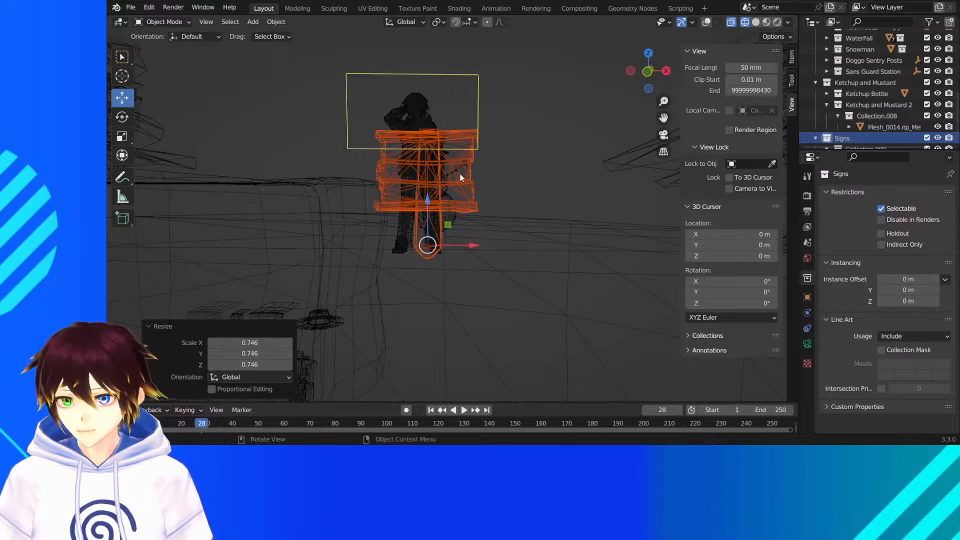
pyautogui.hotkey('ctrl', 'z')
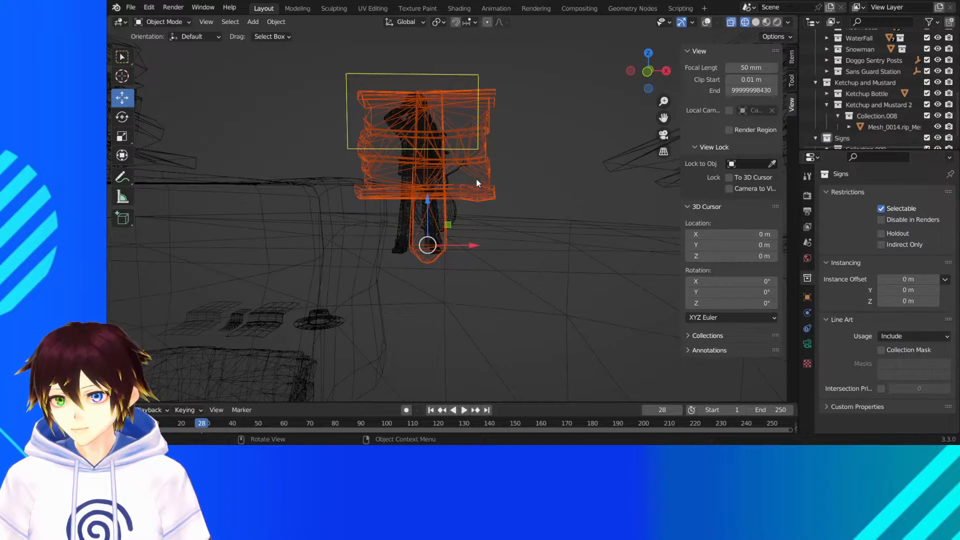
# - Lower the sign about 0.13 m along Z and fine-tune its height against the ground from the front view
pyautogui.moveTo(428, 203); pyautogui.dragTo(454, 212)
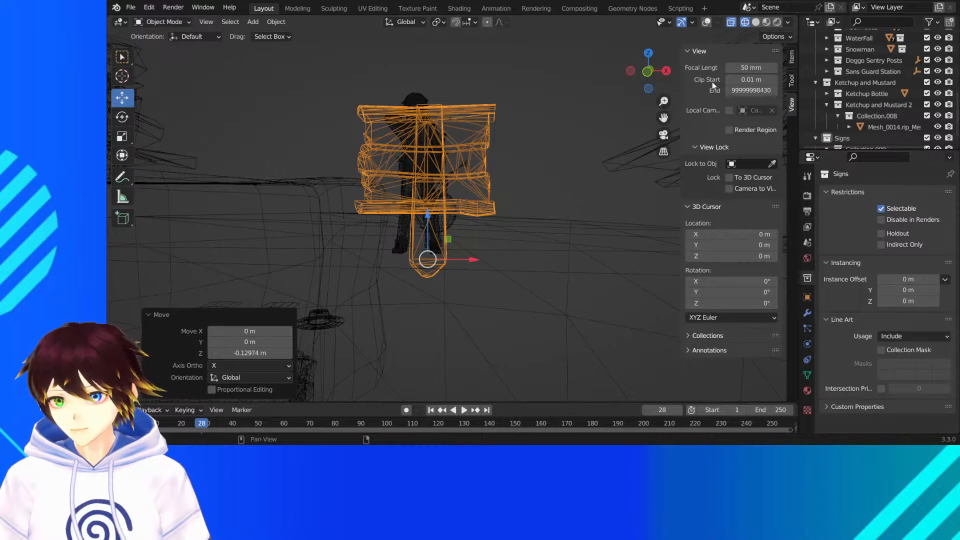
pyautogui.click(647, 71)
pyautogui.scroll(3, 481, 203)
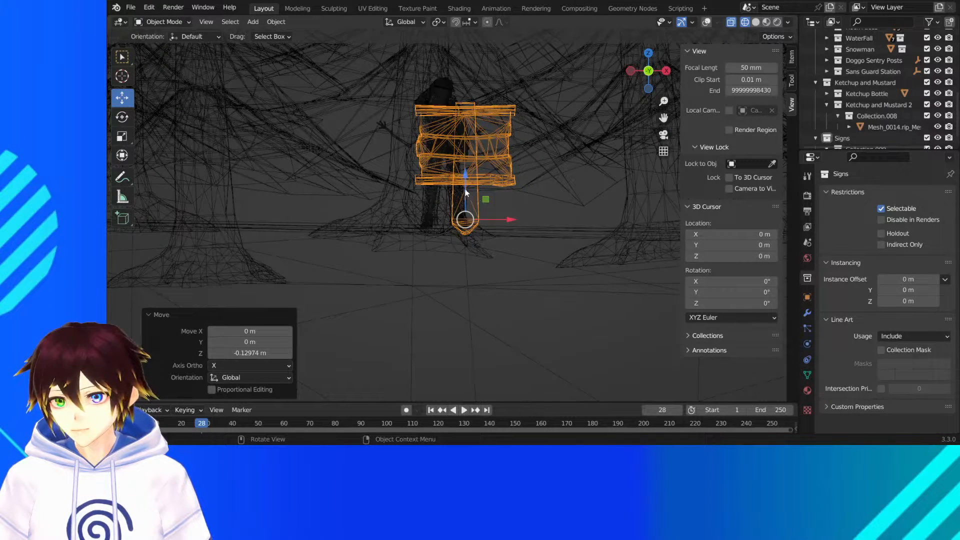
pyautogui.moveTo(466, 194); pyautogui.dragTo(482, 215)
# - Scale the sign down uniformly by a factor of 0.659
pyautogui.click(121, 136)
pyautogui.click(122, 97)
pyautogui.moveTo(200, 120); pyautogui.dragTo(438, 219, button='middle')
pyautogui.scroll(-5, 345, 153)
pyautogui.scroll(-10, 395, 166)
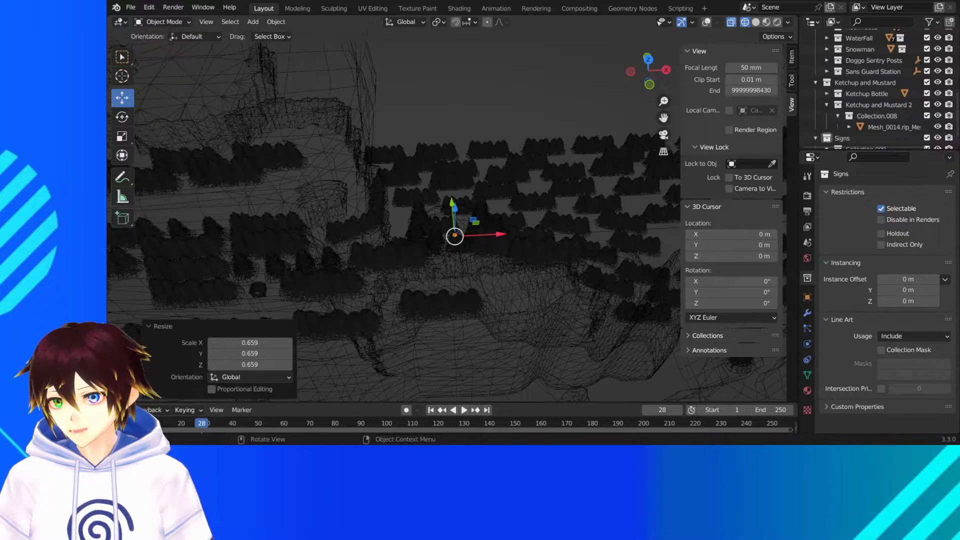
# - Switch to material preview shading and move the sign about -8.6 m along the Y axis, out of the alcove
pyautogui.click(766, 22)
pyautogui.moveTo(508, 170); pyautogui.dragTo(488, 202, button='middle')
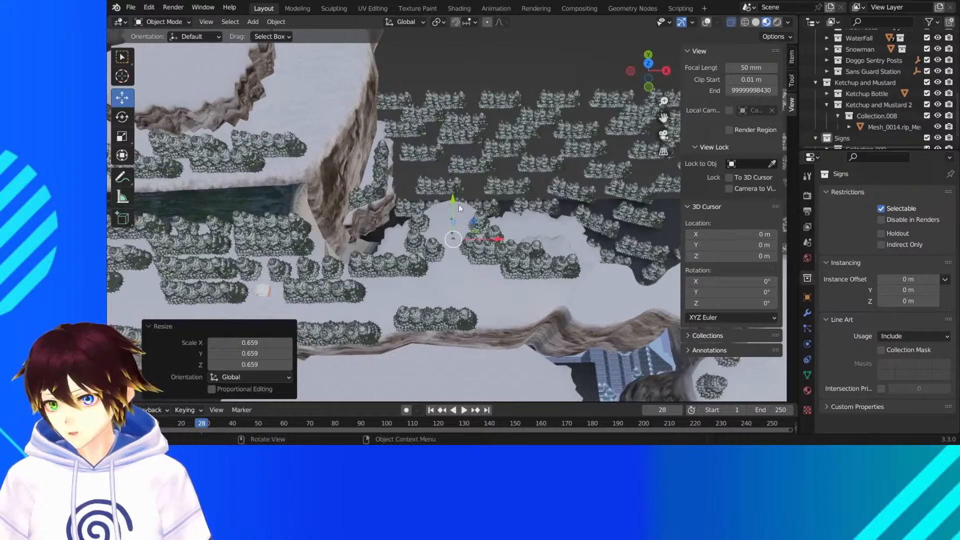
pyautogui.moveTo(456, 204); pyautogui.dragTo(773, 82)
# - In a top wireframe view, move the sign about -101.7 m in X and -4.1 m in Y, plus -1.44 m in X and 1.44 m in Y
pyautogui.click(648, 64)
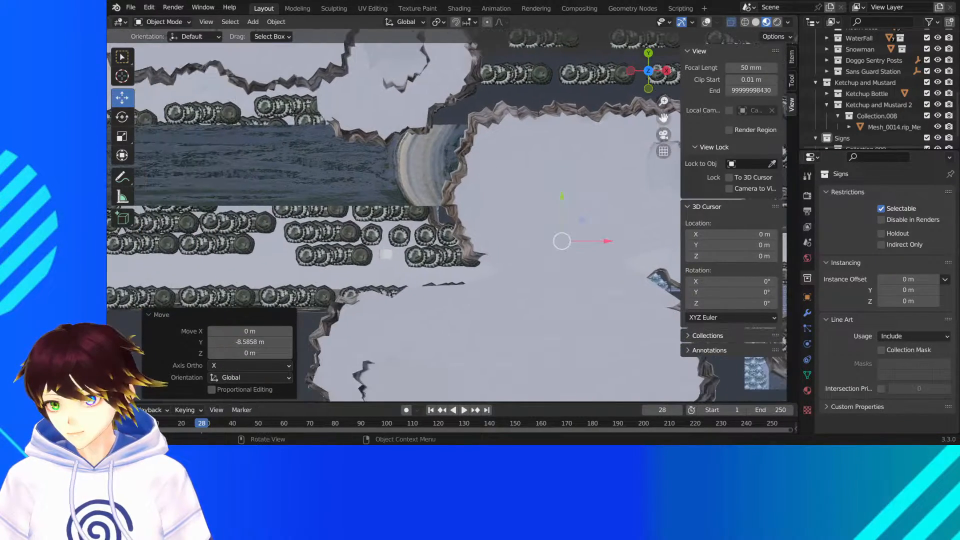
pyautogui.scroll(-3, 614, 187)
pyautogui.click(755, 22)
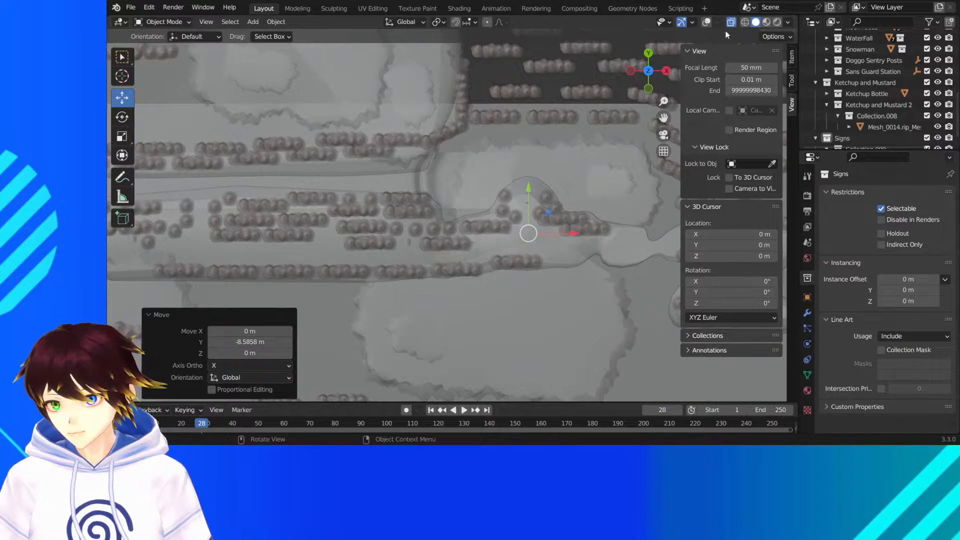
pyautogui.click(745, 22)
pyautogui.moveTo(552, 215); pyautogui.dragTo(235, 228)
pyautogui.moveTo(664, 118); pyautogui.dragTo(943, 83)
pyautogui.scroll(4, 567, 178)
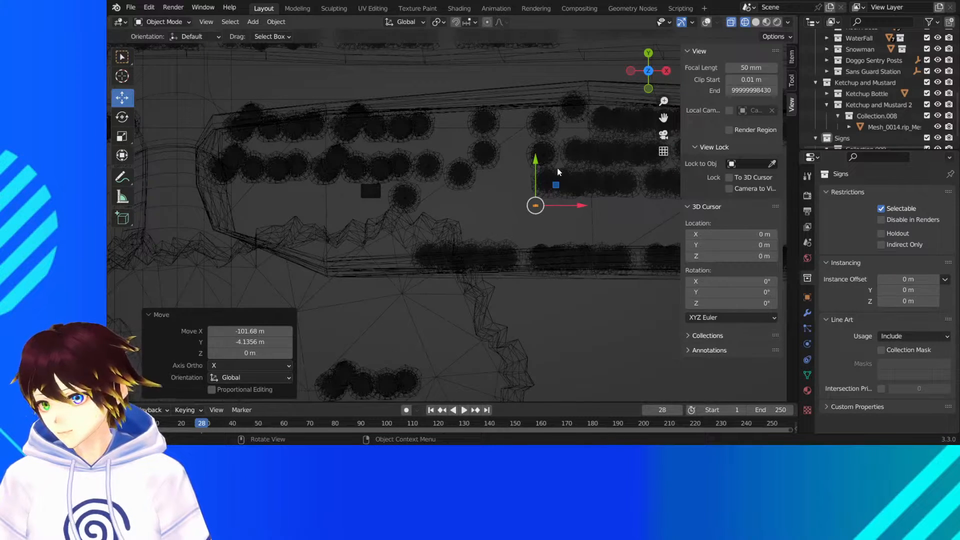
pyautogui.moveTo(555, 185); pyautogui.dragTo(543, 178)
# - Return to material preview shading and nudge the sign about 0.33 m along the X axis beside the trees
pyautogui.moveTo(499, 253); pyautogui.dragTo(571, 145, button='middle')
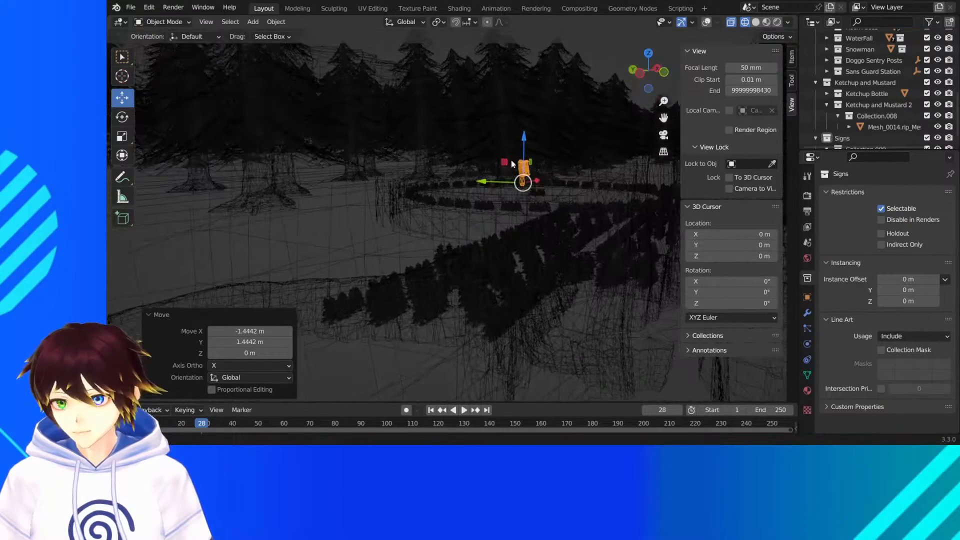
pyautogui.click(766, 22)
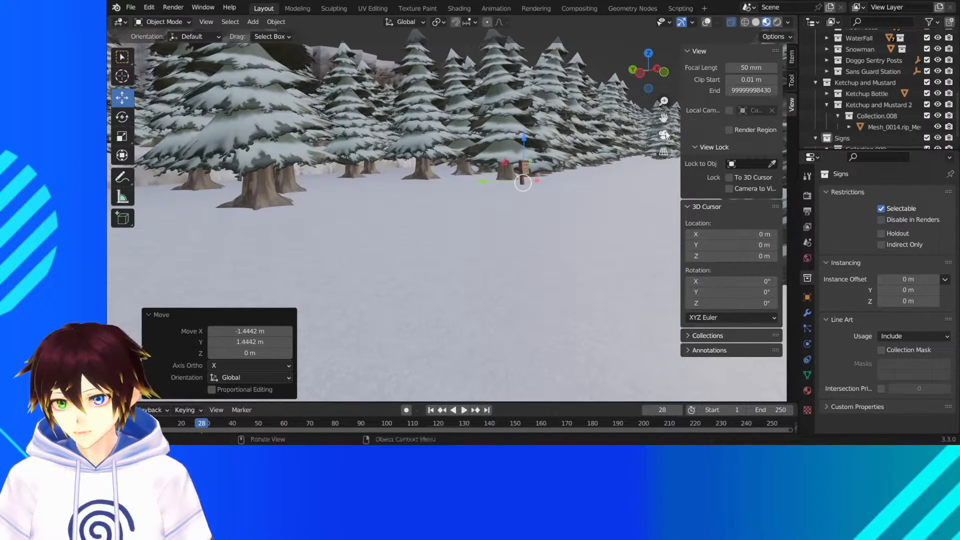
pyautogui.moveTo(455, 205); pyautogui.dragTo(381, 223, button='middle')
pyautogui.scroll(4, 436, 201)
pyautogui.keyDown('shift'); pyautogui.moveTo(346, 197); pyautogui.dragTo(467, 179, button='middle'); pyautogui.keyUp('shift')
pyautogui.scroll(3, 467, 179)
pyautogui.moveTo(435, 172); pyautogui.dragTo(425, 165)
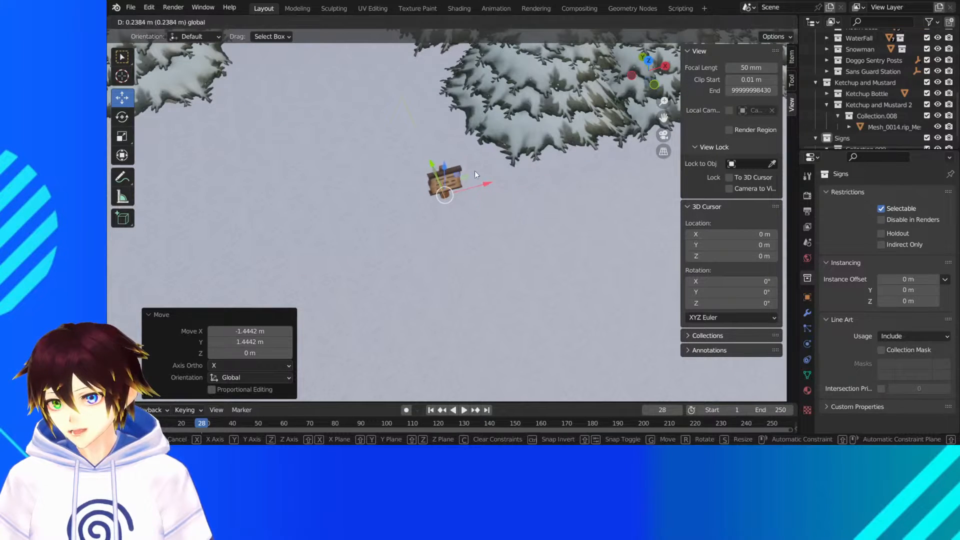
pyautogui.moveTo(475, 184); pyautogui.dragTo(489, 181)
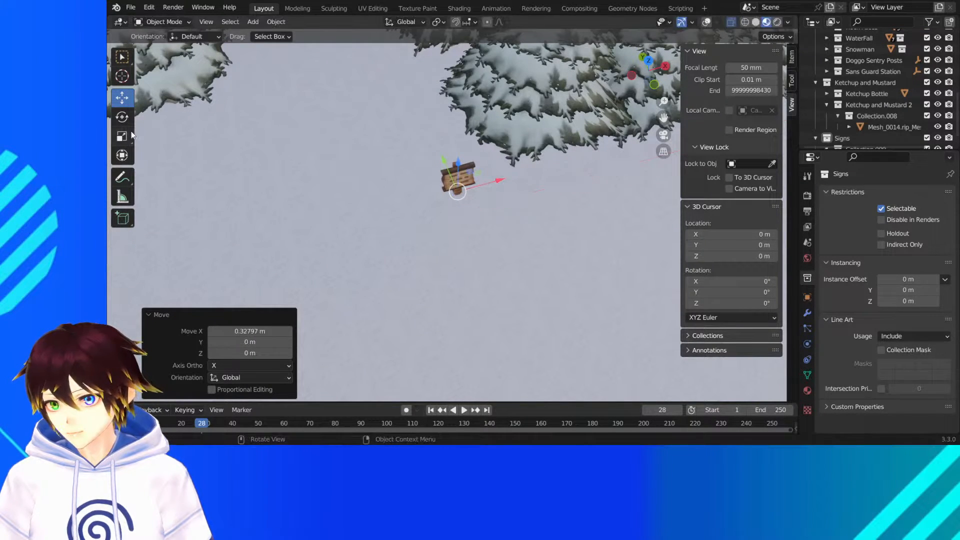
# - Duplicate the sign and place the copy about 52.7 m along X and -2.9 m along Y, near the second wooden hut
pyautogui.scroll(-8, 406, 163)
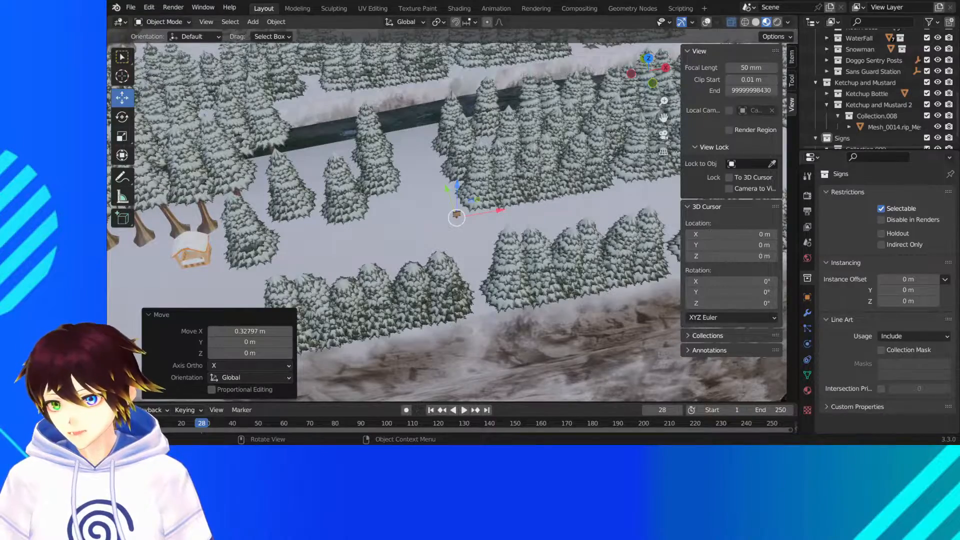
pyautogui.scroll(-1, 550, 159)
pyautogui.moveTo(549, 159); pyautogui.dragTo(541, 180, button='middle')
pyautogui.scroll(-3, 541, 180)
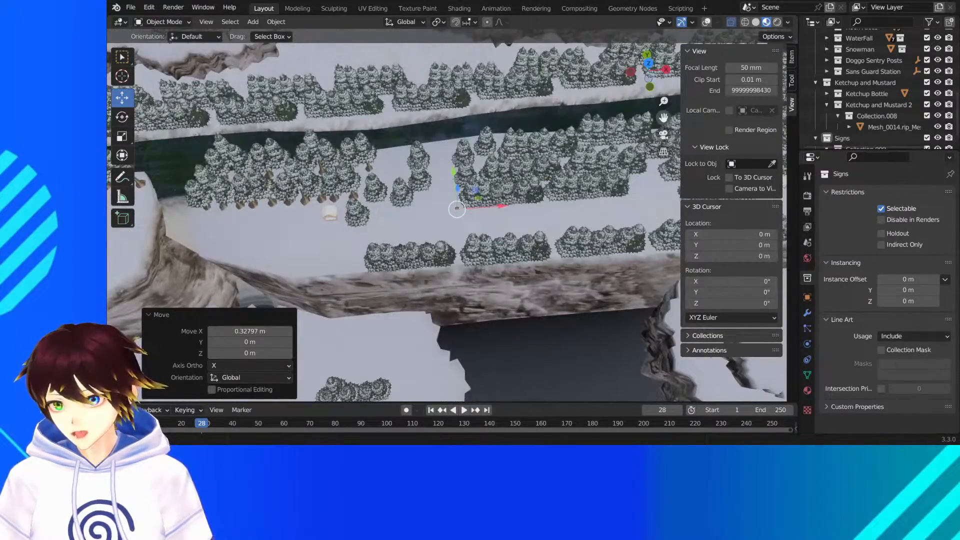
pyautogui.moveTo(664, 118); pyautogui.dragTo(512, 130)
pyautogui.rightClick(324, 219)
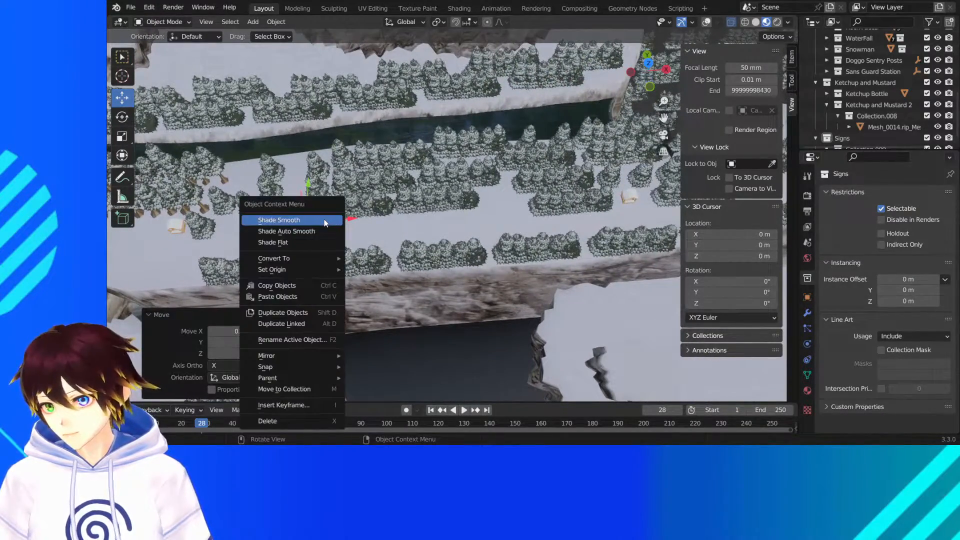
pyautogui.click(303, 313)
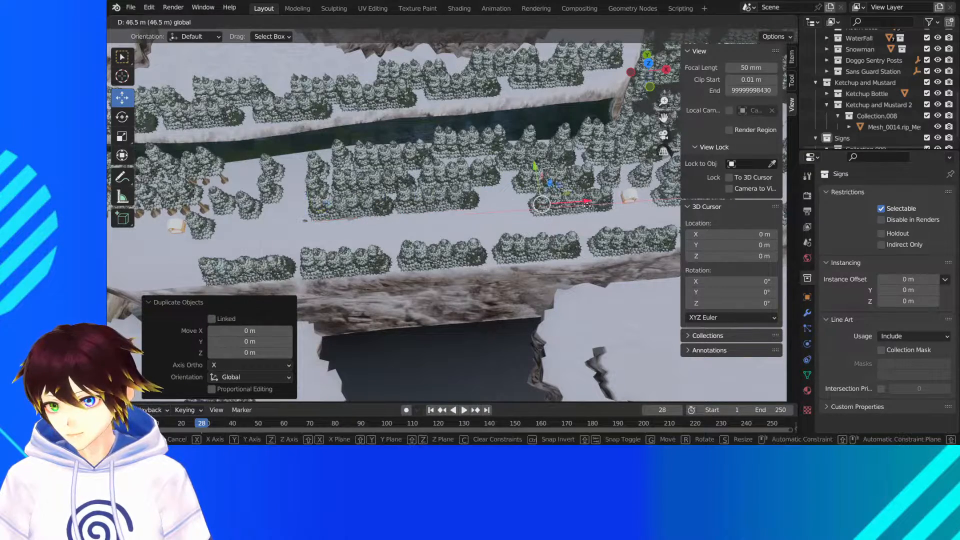
pyautogui.click(573, 172)
pyautogui.press('g')
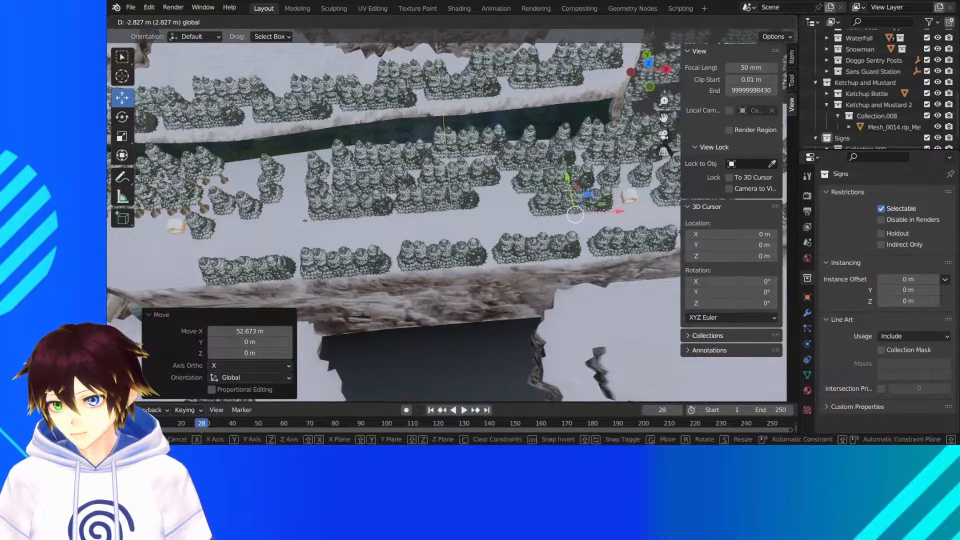
pyautogui.click(592, 206)
# - Lower the duplicated sign about 0.18 m along the Z axis onto the snow path
pyautogui.scroll(4, 572, 199)
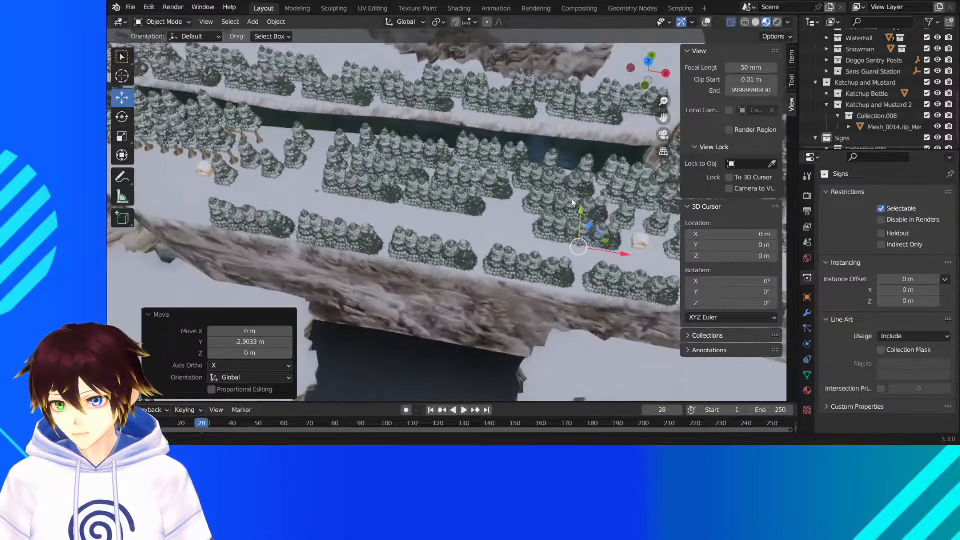
pyautogui.keyDown('shift'); pyautogui.moveTo(571, 250); pyautogui.dragTo(385, 209, button='middle'); pyautogui.keyUp('shift')
pyautogui.scroll(5, 426, 200)
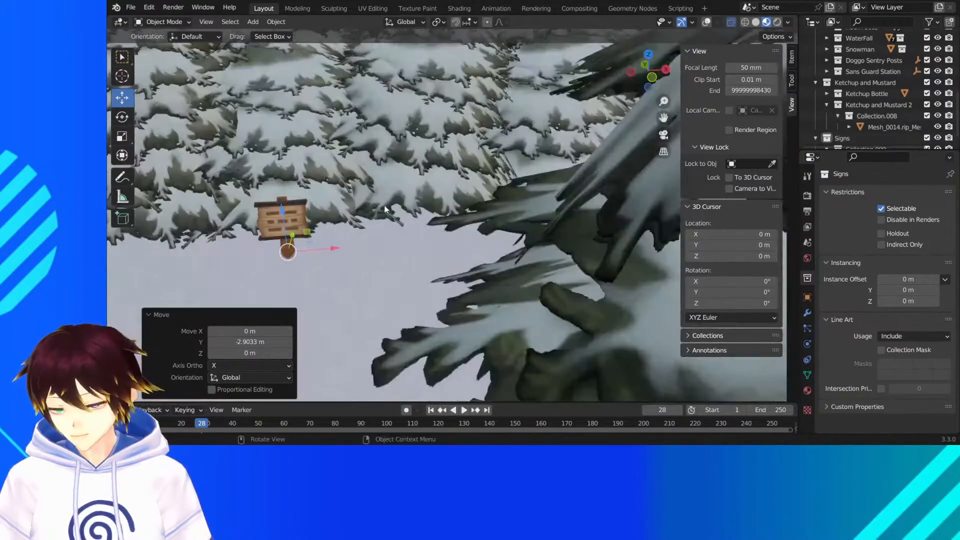
pyautogui.moveTo(283, 208); pyautogui.dragTo(289, 218)
pyautogui.moveTo(304, 121); pyautogui.dragTo(433, 174, button='middle')
pyautogui.scroll(-4, 324, 172)
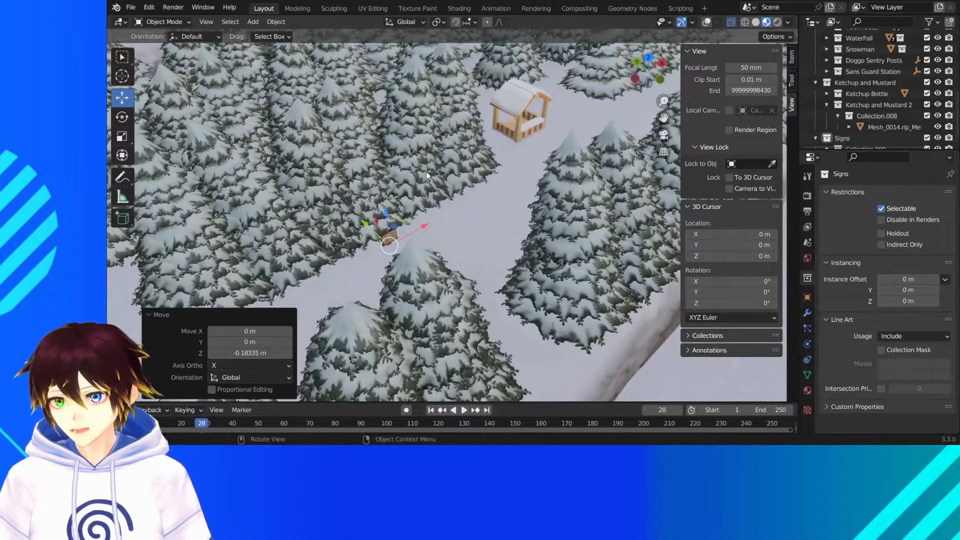
# - Expand the Signs collection's armature, select its second signboard mesh, and turn the viewport overlays on
pyautogui.scroll(-2, 896, 118)
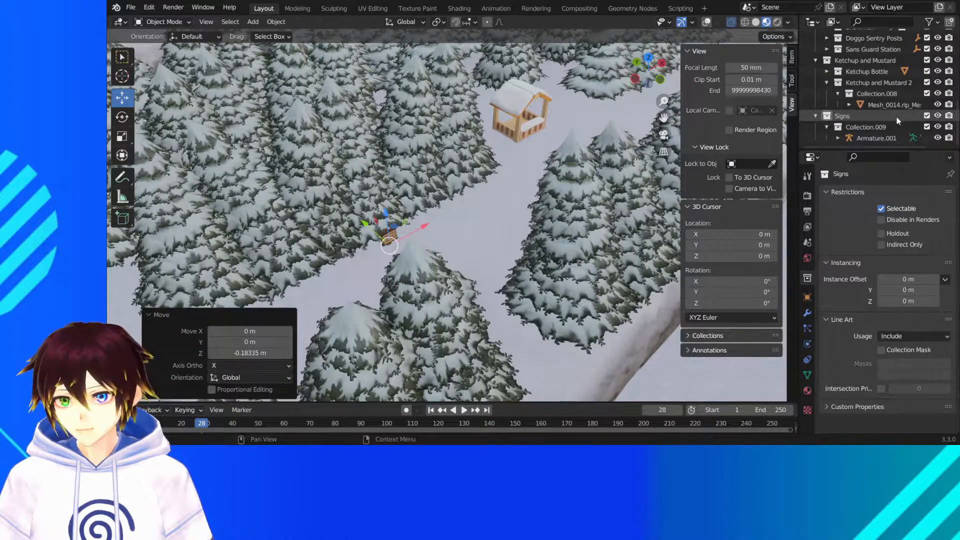
pyautogui.moveTo(580, 170); pyautogui.dragTo(568, 170, button='middle')
pyautogui.scroll(5, 893, 95)
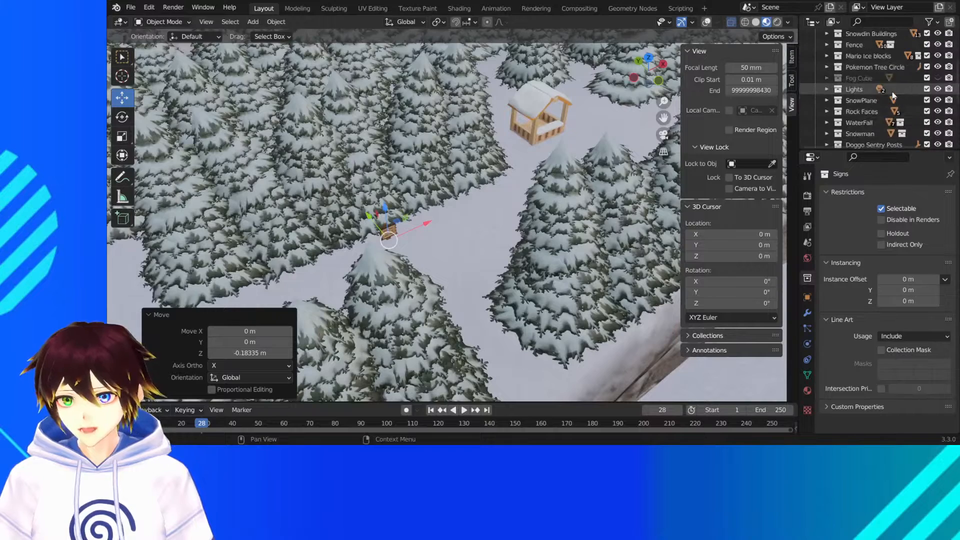
pyautogui.scroll(-5, 893, 94)
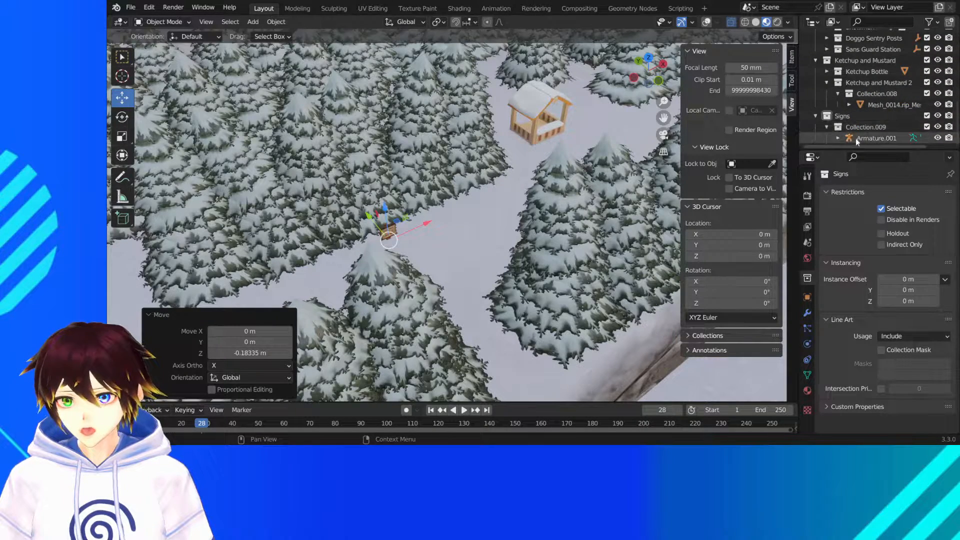
pyautogui.click(876, 138)
pyautogui.click(840, 138)
pyautogui.scroll(-2, 840, 138)
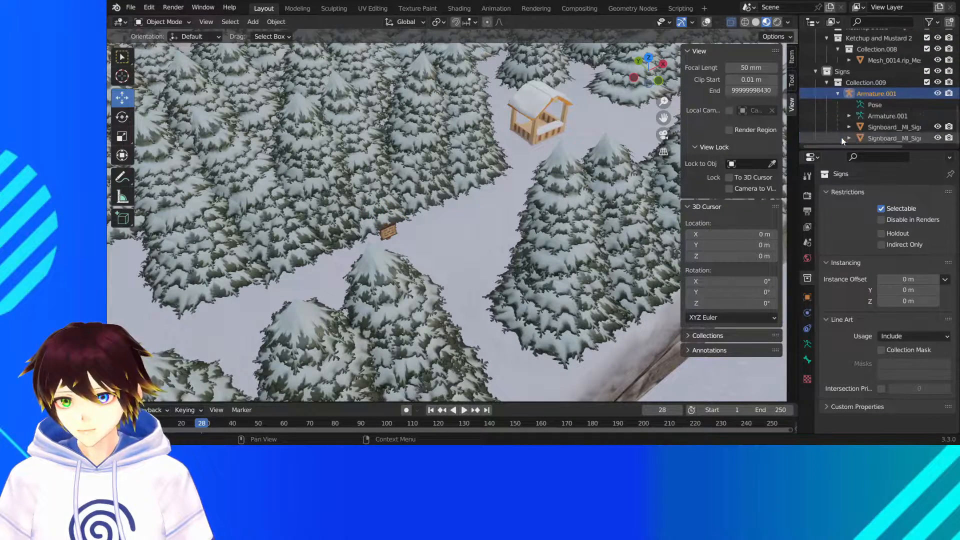
pyautogui.click(879, 139)
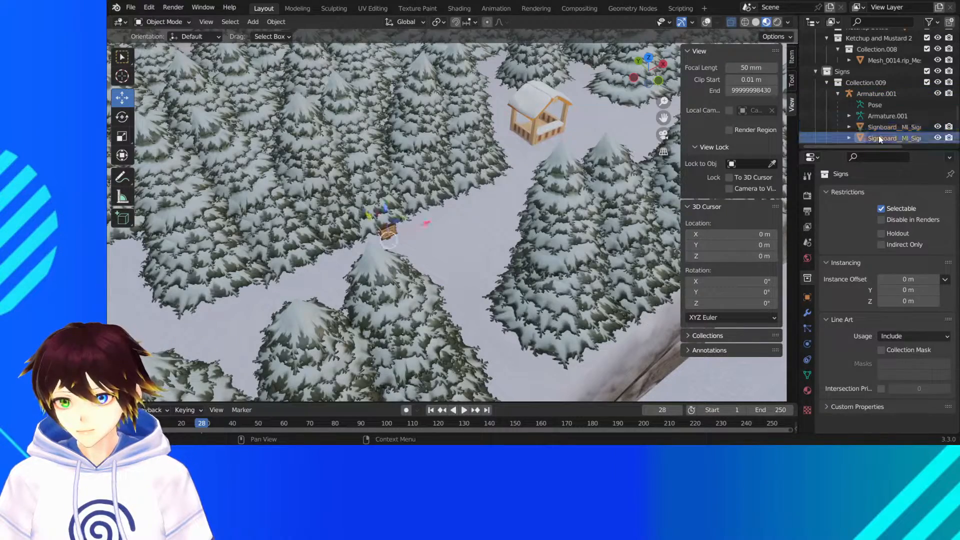
pyautogui.click(706, 22)
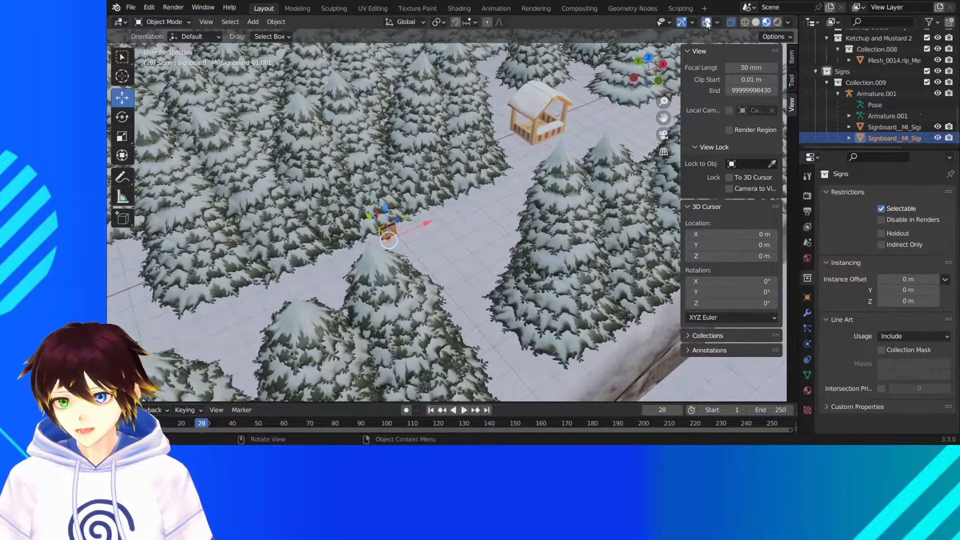
# - In top view, duplicate the selected signboard and place the copy about 43.9 m farther along the X axis
pyautogui.moveTo(450, 165); pyautogui.dragTo(391, 164, button='middle')
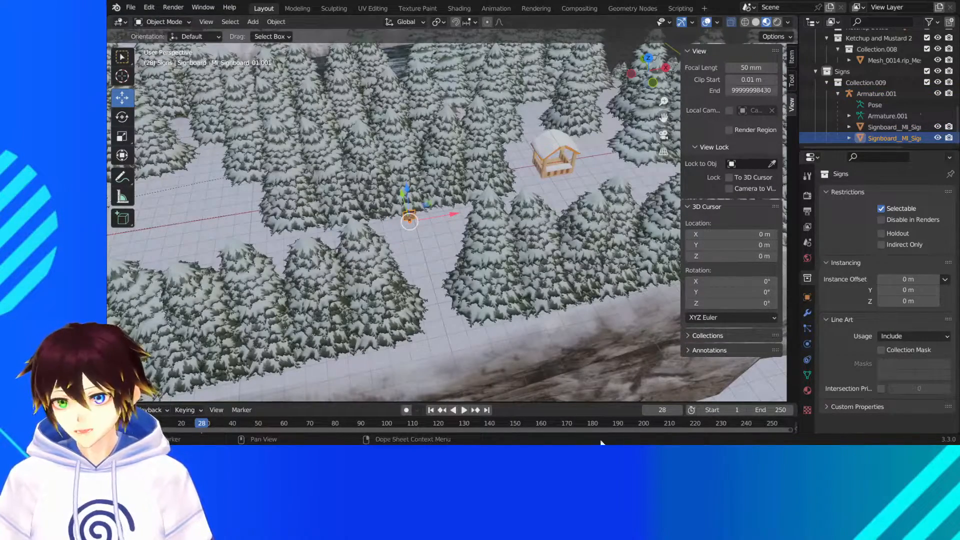
pyautogui.scroll(-4, 462, 187)
pyautogui.moveTo(490, 172); pyautogui.dragTo(467, 179, button='middle')
pyautogui.scroll(6, 466, 196)
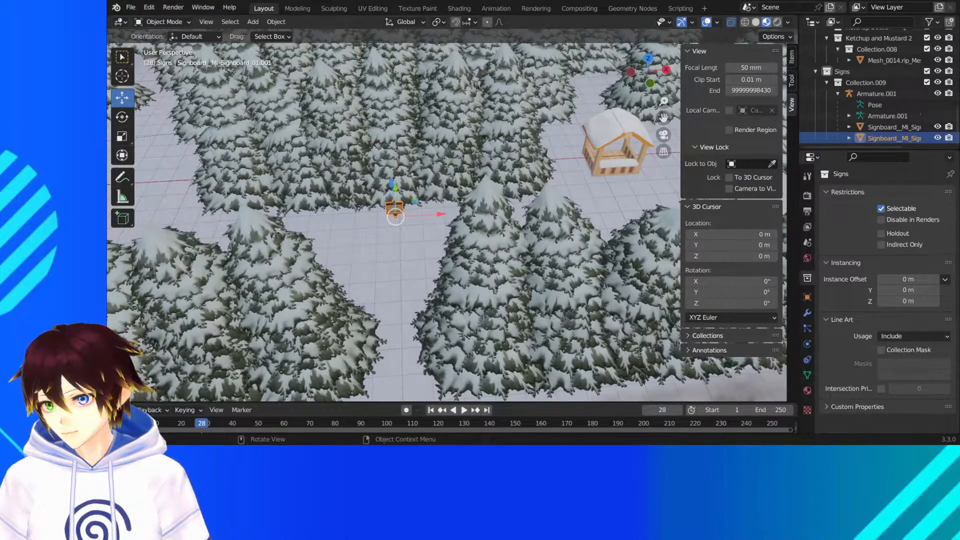
pyautogui.scroll(-4, 467, 196)
pyautogui.moveTo(467, 196); pyautogui.dragTo(467, 230, button='middle')
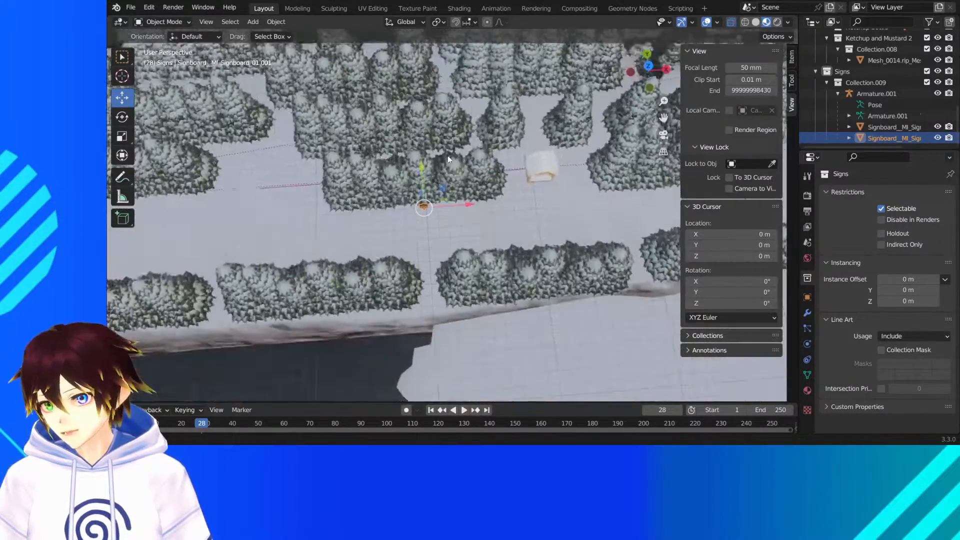
pyautogui.scroll(-3, 467, 230)
pyautogui.click(649, 67)
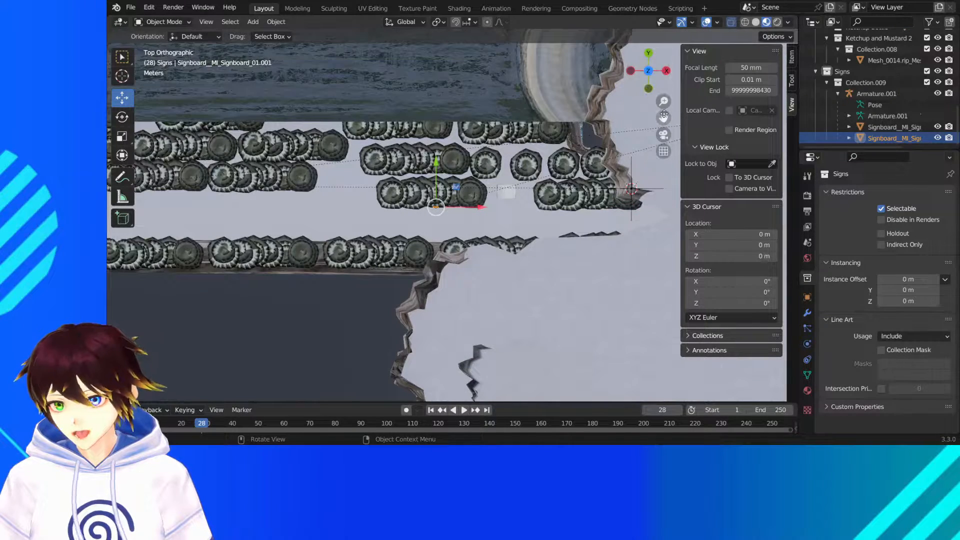
pyautogui.moveTo(664, 118); pyautogui.dragTo(446, 121)
pyautogui.rightClick(266, 242)
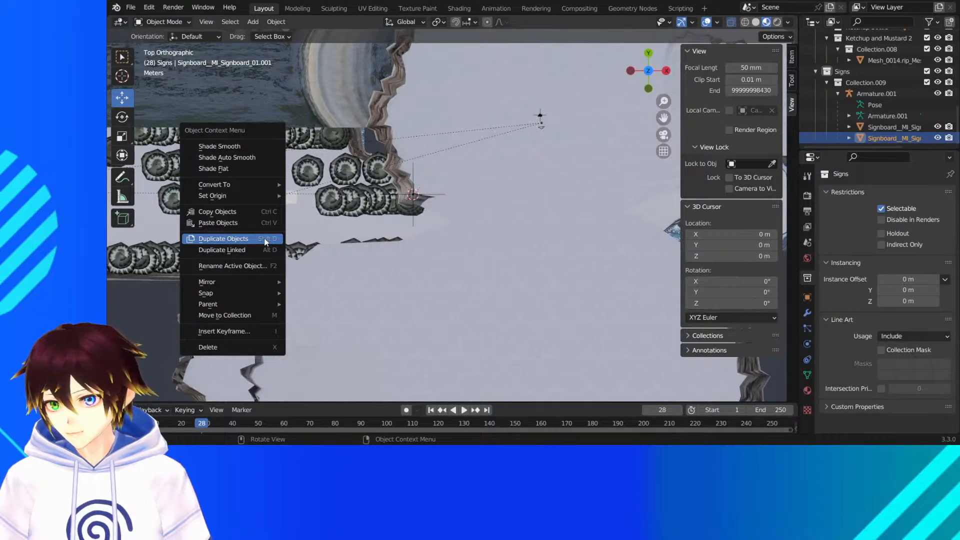
pyautogui.click(266, 242)
pyautogui.moveTo(265, 214); pyautogui.dragTo(548, 214)
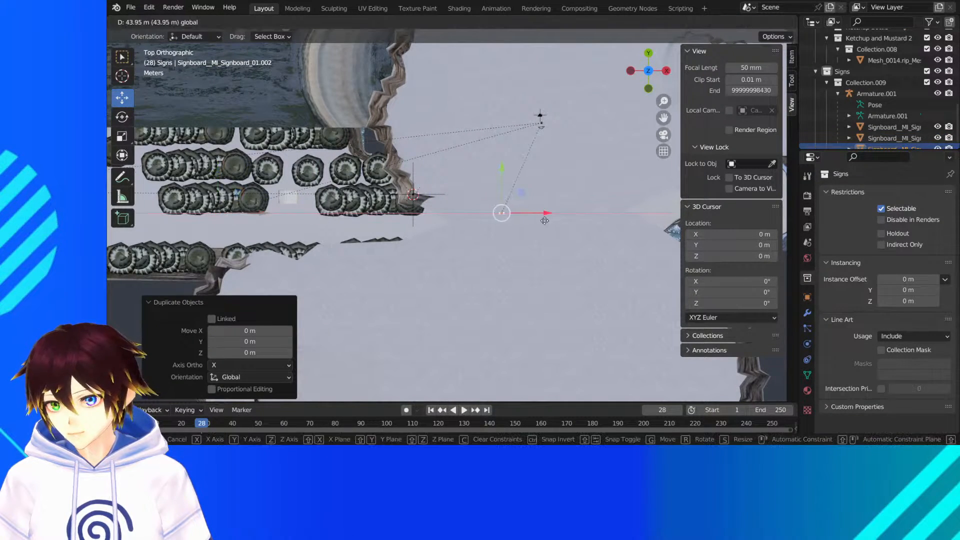
# - Center the copied sign in the path junction facing the snowman, fine-tuning it about 0.19 m in Y and 0.28 m in X
pyautogui.moveTo(553, 194); pyautogui.dragTo(558, 170, button='middle')
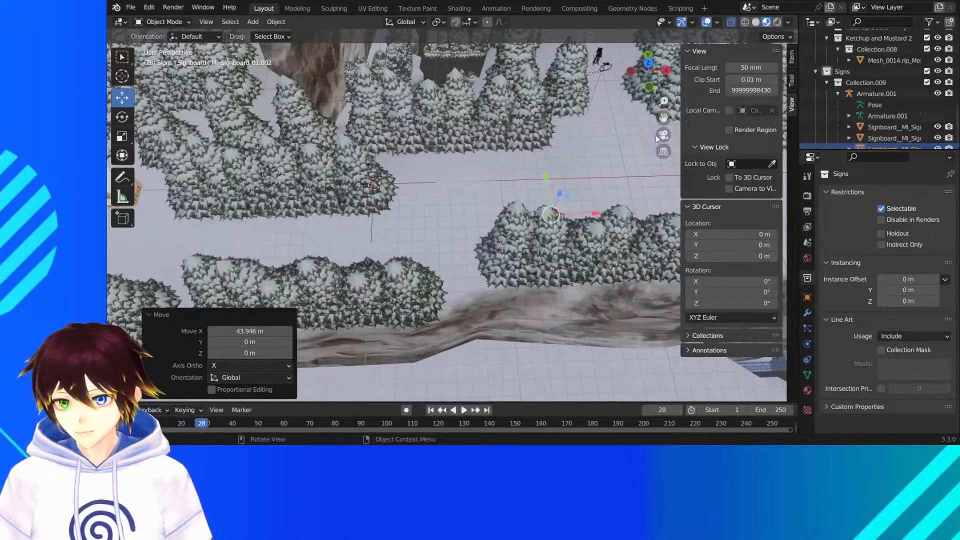
pyautogui.moveTo(663, 118); pyautogui.dragTo(489, 150)
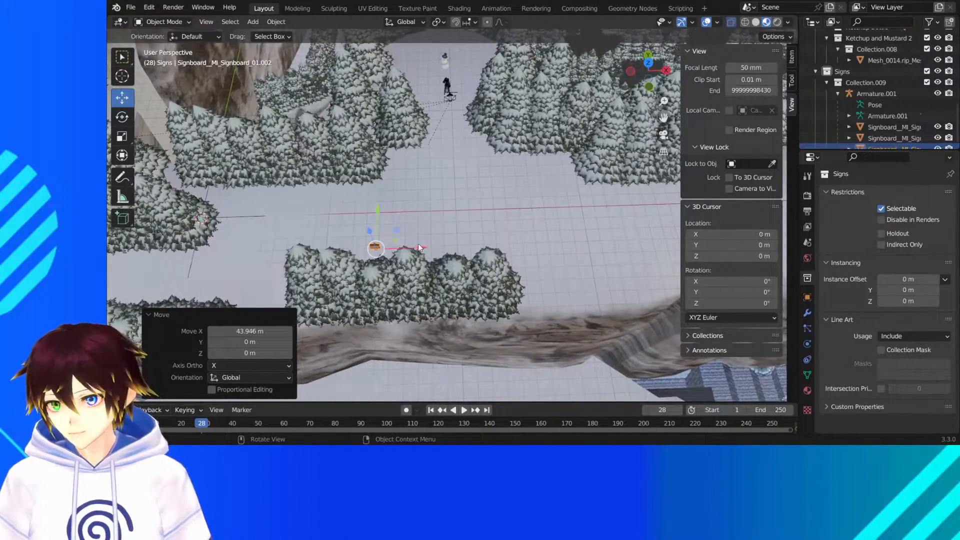
pyautogui.moveTo(419, 247); pyautogui.dragTo(462, 174)
pyautogui.moveTo(463, 174); pyautogui.dragTo(453, 203, button='middle')
pyautogui.moveTo(458, 176); pyautogui.dragTo(458, 172)
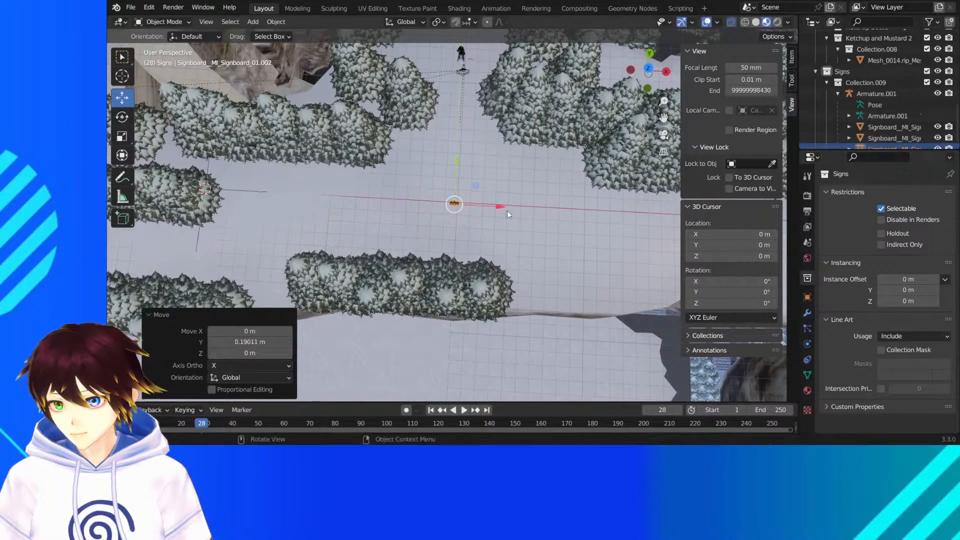
pyautogui.moveTo(506, 209); pyautogui.dragTo(493, 254)
pyautogui.moveTo(493, 253); pyautogui.dragTo(503, 235, button='middle')
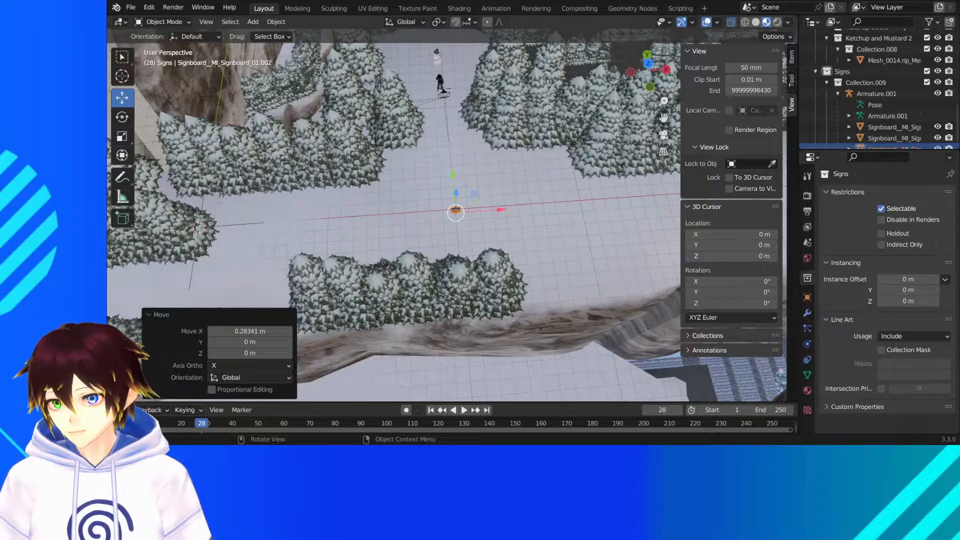
# - Duplicate the junction sign and move the copy about 103.9 m along X to the two wooden sentry huts
pyautogui.moveTo(380, 221); pyautogui.dragTo(240, 182, button='middle')
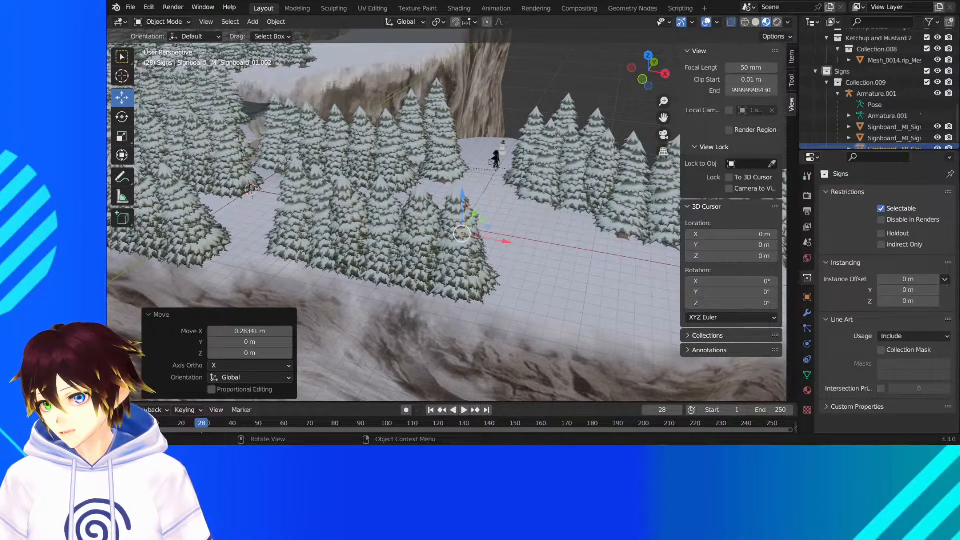
pyautogui.scroll(-6, 561, 169)
pyautogui.moveTo(562, 169); pyautogui.dragTo(586, 200, button='middle')
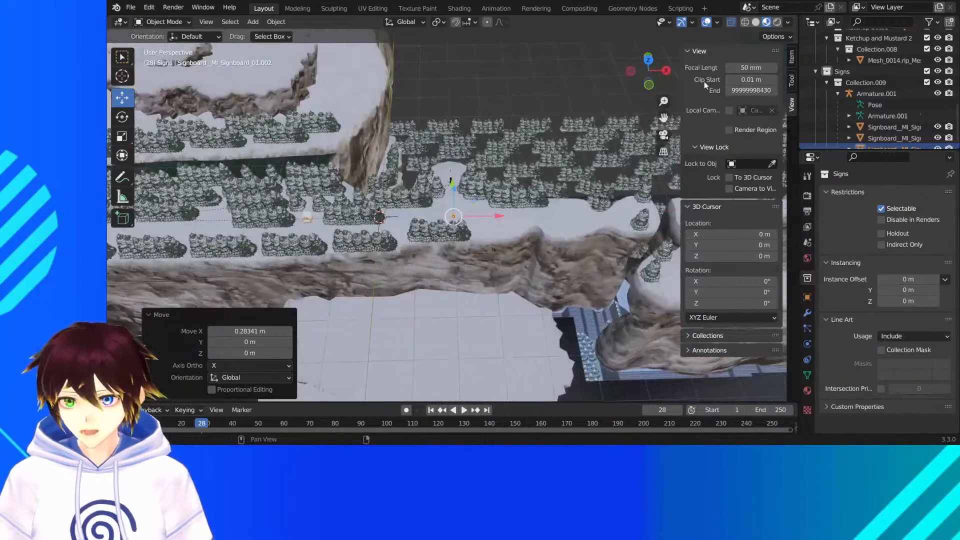
pyautogui.moveTo(664, 118); pyautogui.dragTo(334, 219)
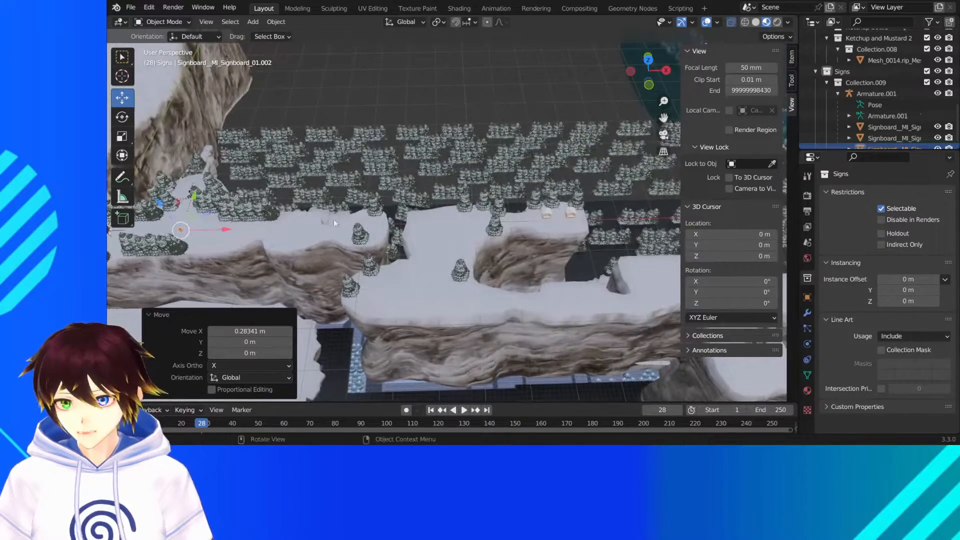
pyautogui.rightClick(263, 221)
pyautogui.click(263, 220)
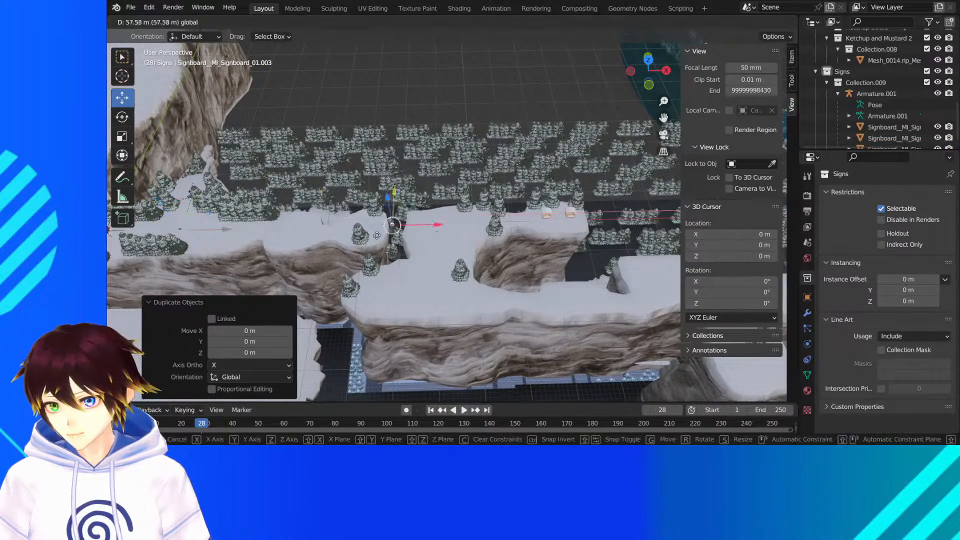
pyautogui.click(601, 235)
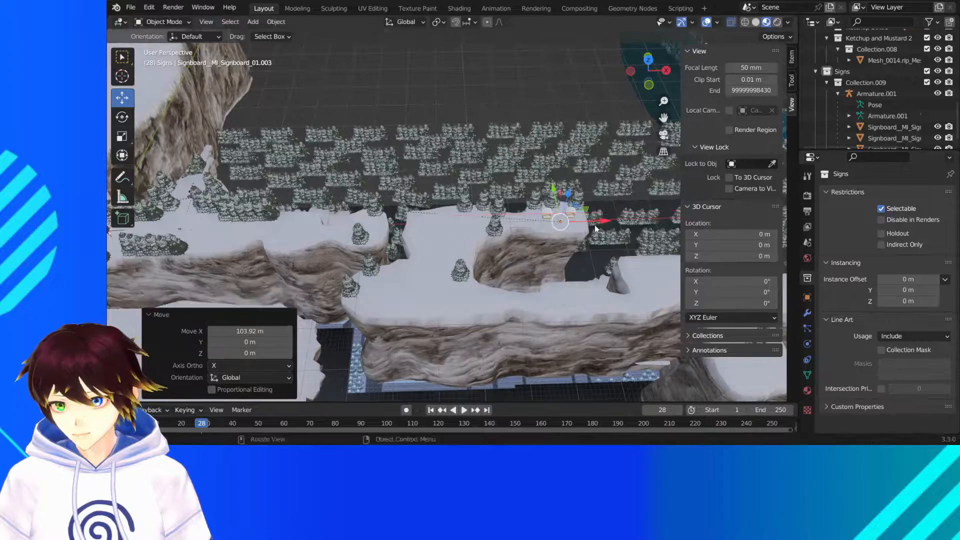
# - Move the new sign about 1.6 m along the Y axis, into line with the two sentry huts
pyautogui.moveTo(600, 235); pyautogui.dragTo(503, 226, button='middle')
pyautogui.keyDown('shift'); pyautogui.moveTo(663, 154); pyautogui.dragTo(470, 95, button='middle'); pyautogui.keyUp('shift')
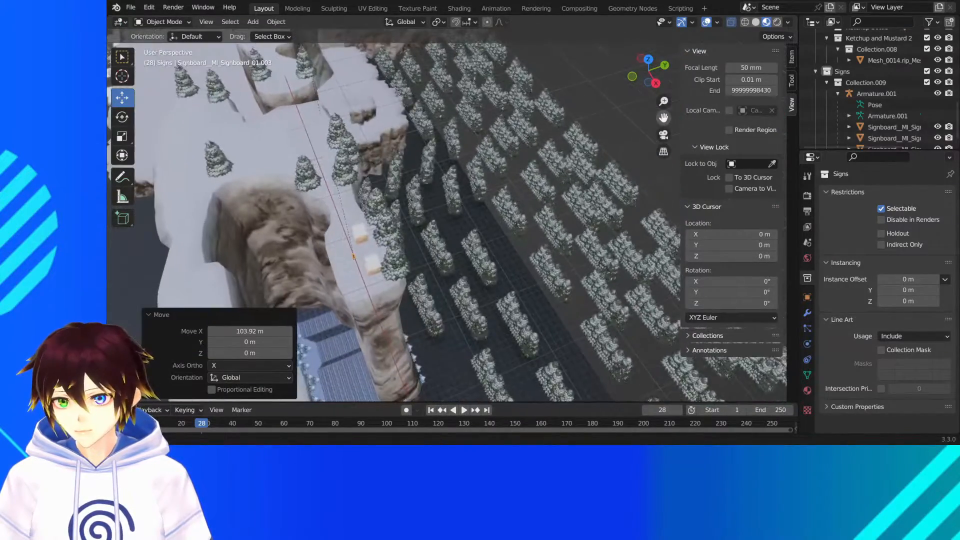
pyautogui.scroll(3, 381, 225)
pyautogui.moveTo(381, 225); pyautogui.dragTo(494, 281, button='middle')
pyautogui.scroll(2, 454, 239)
pyautogui.moveTo(401, 281); pyautogui.dragTo(431, 295)
pyautogui.moveTo(430, 295); pyautogui.dragTo(457, 294, button='middle')
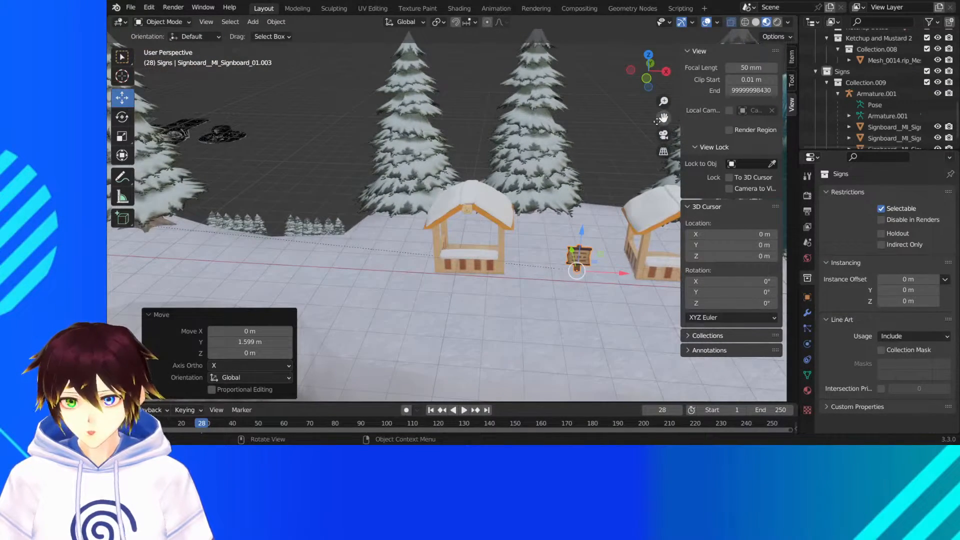
# - Shift the sign about -0.38 m along the X axis to center it between the two sentry huts
pyautogui.moveTo(658, 121); pyautogui.dragTo(494, 125)
pyautogui.moveTo(496, 195); pyautogui.dragTo(512, 188, button='middle')
pyautogui.scroll(3, 512, 188)
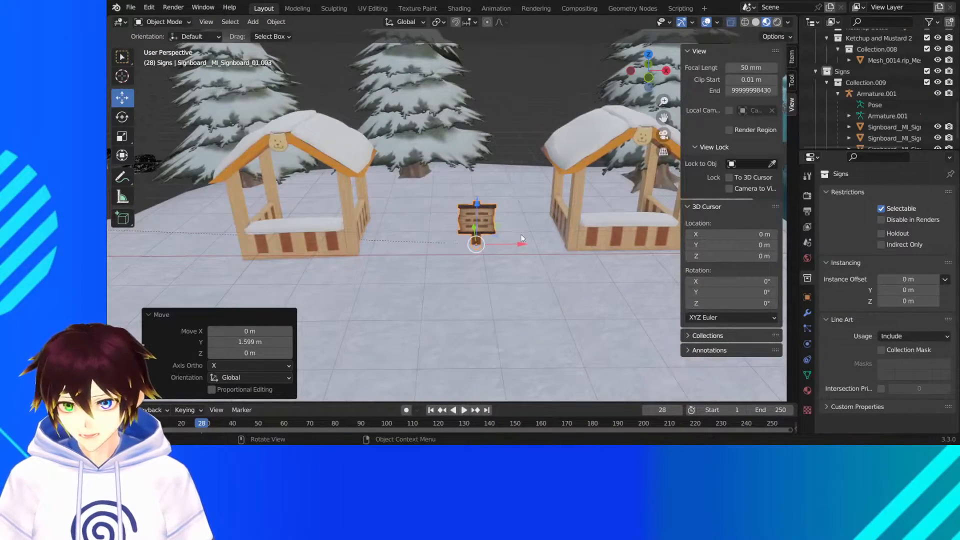
pyautogui.moveTo(521, 238); pyautogui.dragTo(498, 251)
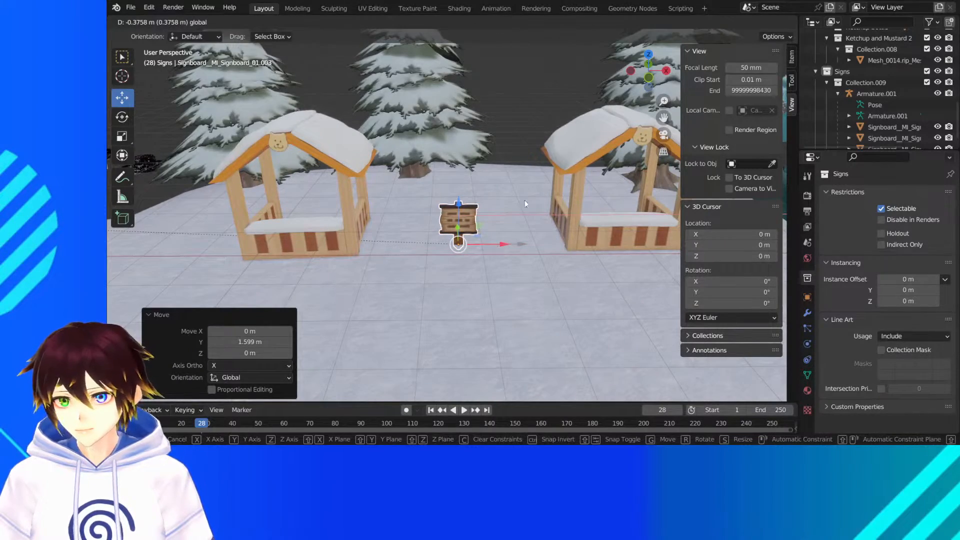
# - Duplicate the sign between the sentry huts, leaving the copy in place
pyautogui.moveTo(524, 187); pyautogui.dragTo(512, 172, button='middle')
pyautogui.scroll(-6, 511, 172)
pyautogui.moveTo(455, 181); pyautogui.dragTo(470, 195, button='middle')
pyautogui.scroll(-3, 473, 200)
pyautogui.scroll(-3, 480, 208)
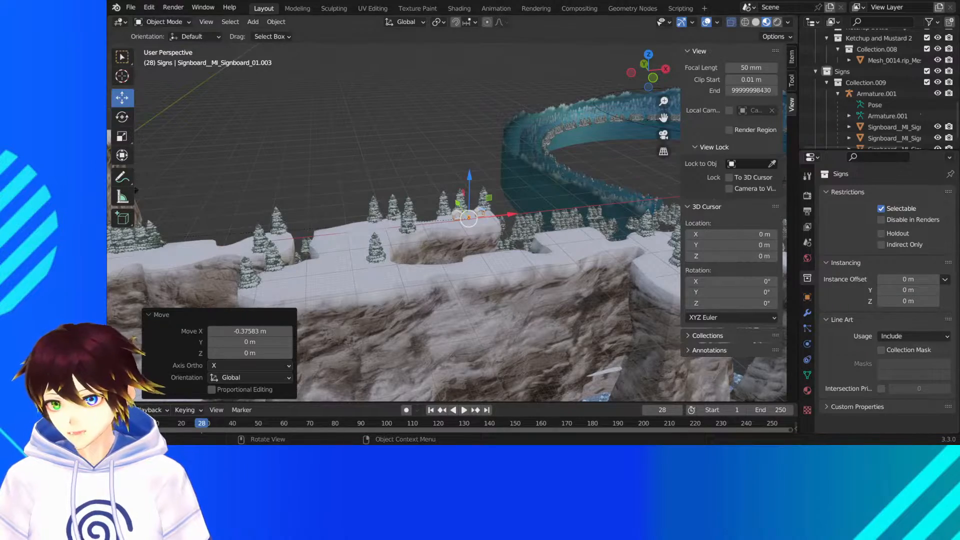
pyautogui.moveTo(470, 195)
pyautogui.mouseDown(button='middle')
pyautogui.moveTo(538, 211)
pyautogui.moveTo(465, 178)
pyautogui.mouseUp(button='middle')
pyautogui.scroll(3, 465, 178)
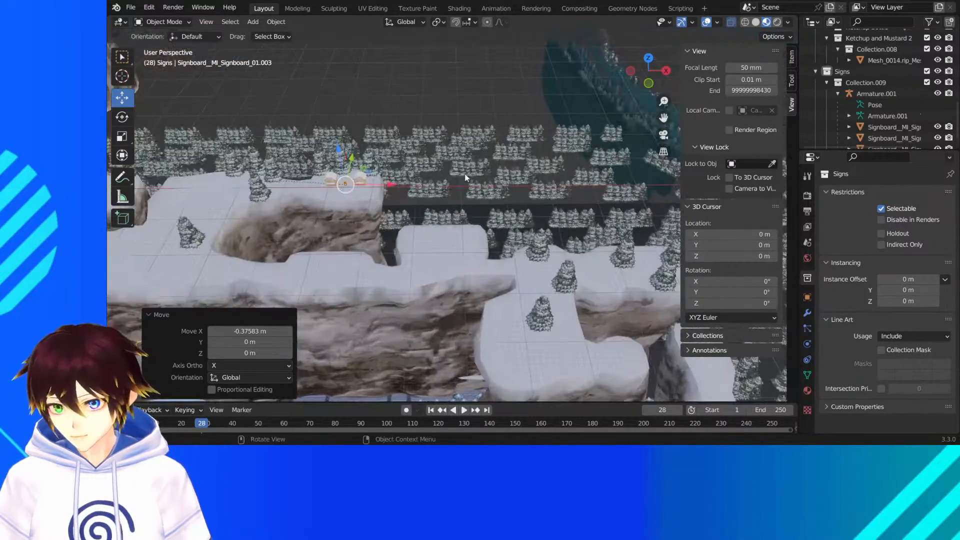
pyautogui.rightClick(315, 183)
pyautogui.click(316, 183)
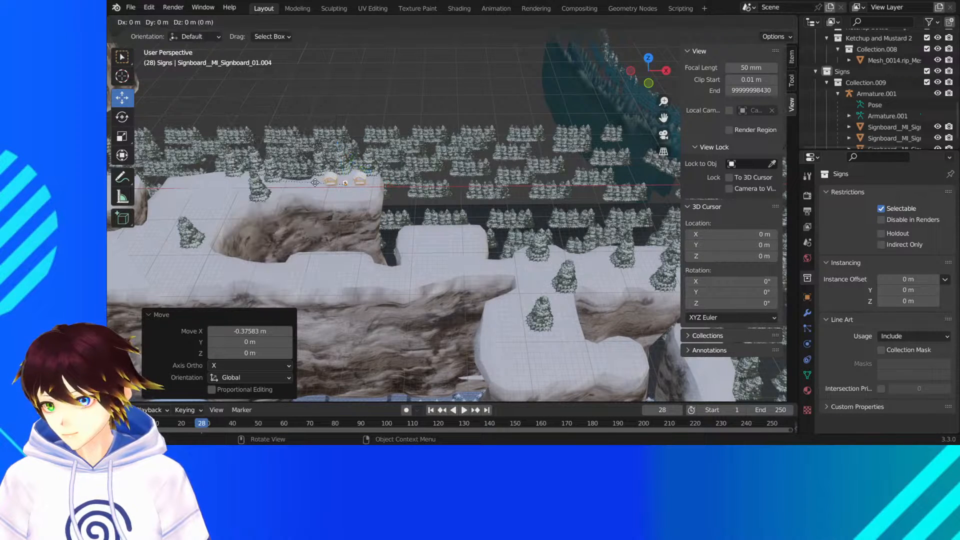
pyautogui.rightClick(315, 182)
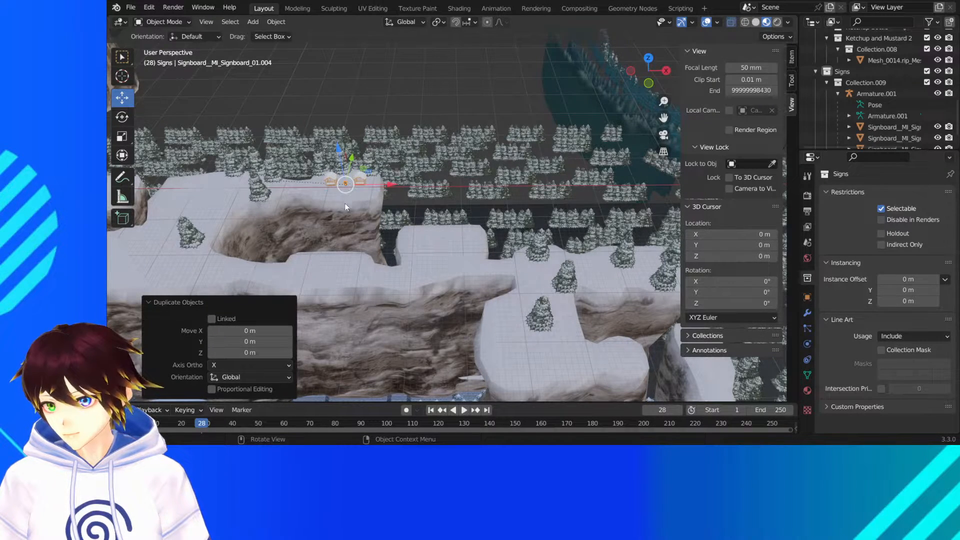
# - Move the new sign copy about 28.9 m along the X axis, past the huts' cliff
pyautogui.click(341, 251)
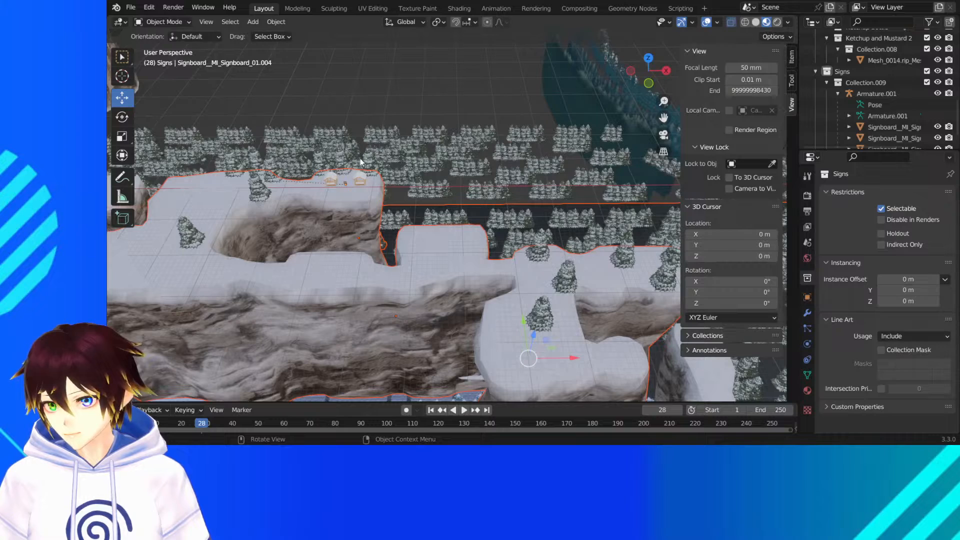
pyautogui.click(356, 166)
pyautogui.moveTo(359, 165); pyautogui.dragTo(480, 230)
pyautogui.moveTo(510, 229); pyautogui.dragTo(479, 228, button='middle')
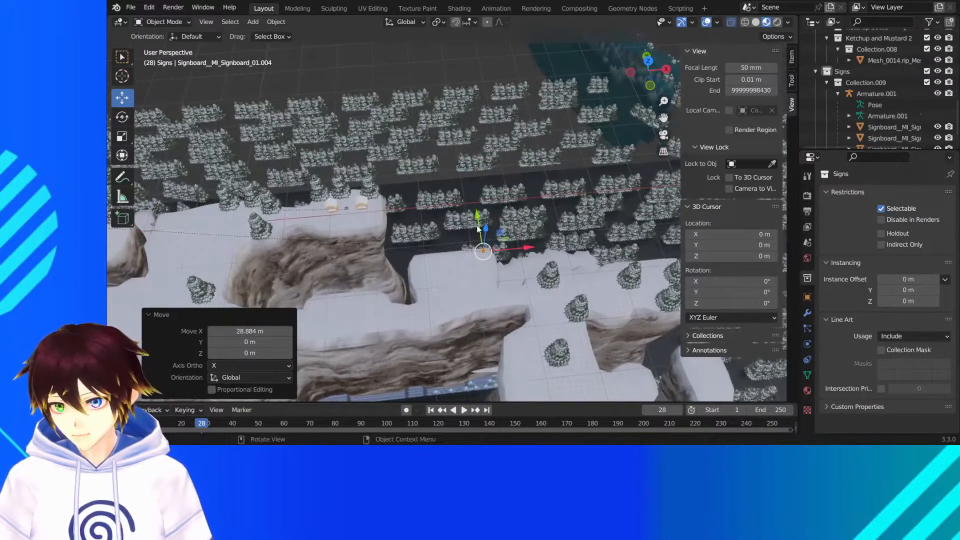
# - Bring the sign copy forward along Y onto the lower snow path and move it about 7.73 m along X
pyautogui.moveTo(478, 228); pyautogui.dragTo(562, 281)
pyautogui.moveTo(557, 279); pyautogui.dragTo(531, 249, button='middle')
pyautogui.scroll(6, 528, 237)
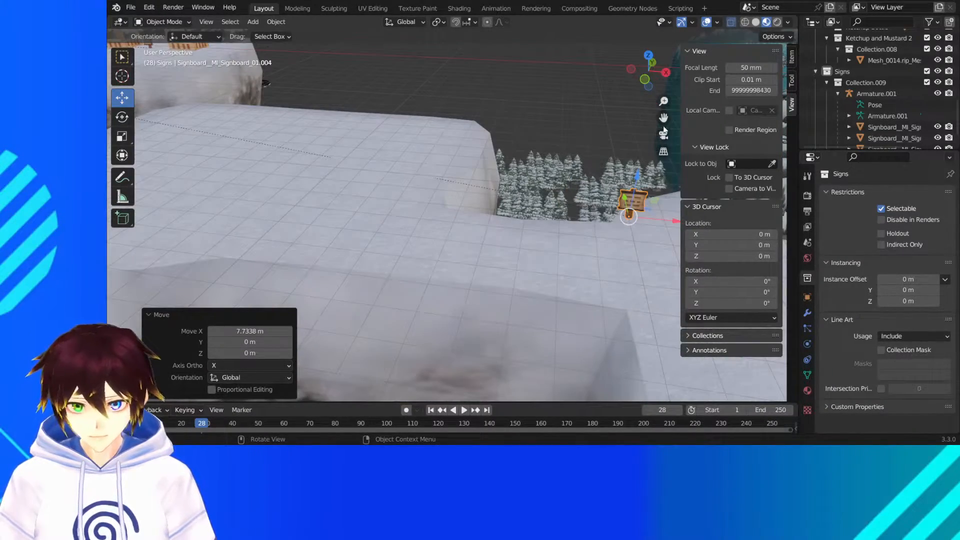
# - Shift the sign about 1.75 m along X beside the large snowy tree and rotate it about -20.8° around Z
pyautogui.moveTo(664, 119); pyautogui.dragTo(361, 115)
pyautogui.moveTo(551, 198)
pyautogui.mouseDown(button='middle')
pyautogui.moveTo(562, 182)
pyautogui.moveTo(566, 205)
pyautogui.mouseUp(button='middle')
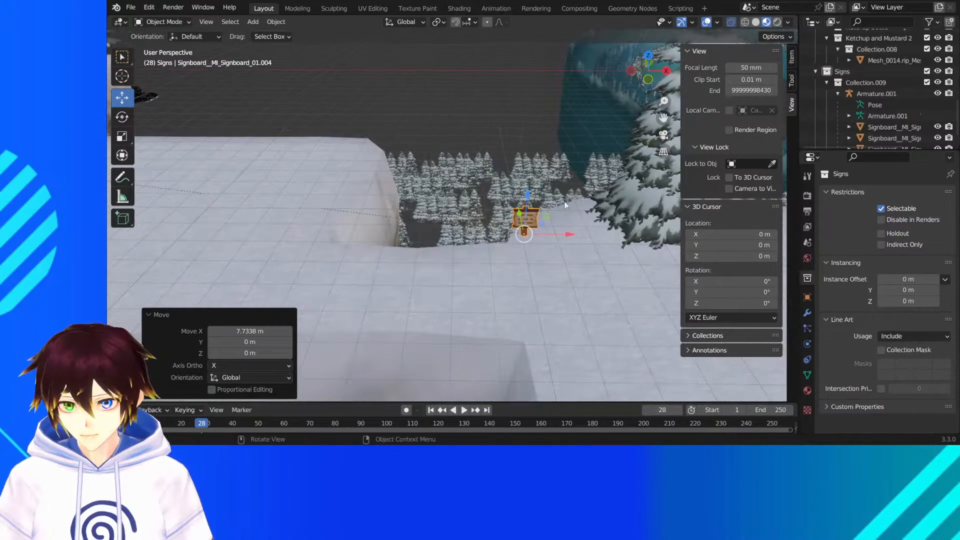
pyautogui.moveTo(562, 239); pyautogui.dragTo(619, 241)
pyautogui.moveTo(542, 166)
pyautogui.mouseDown(button='middle')
pyautogui.moveTo(537, 155)
pyautogui.moveTo(540, 172)
pyautogui.mouseUp(button='middle')
pyautogui.click(122, 117)
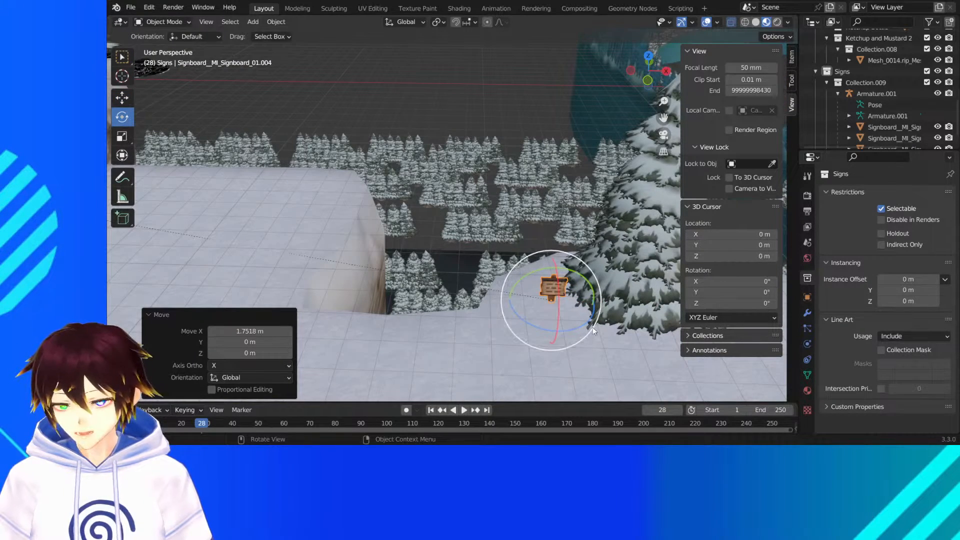
pyautogui.moveTo(581, 327); pyautogui.dragTo(566, 332)
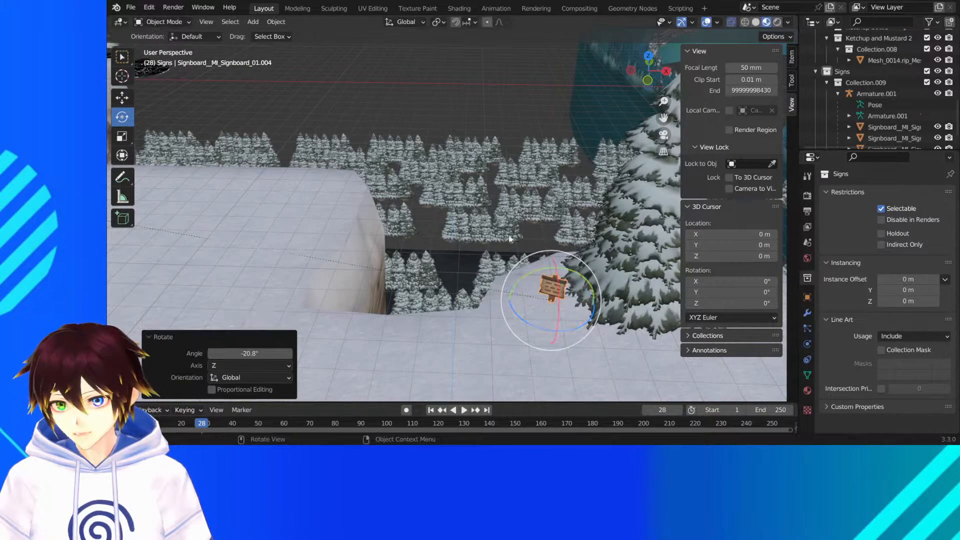
# - Duplicate the sign standing between the two sentry huts, leaving the copy in place
pyautogui.click(489, 111)
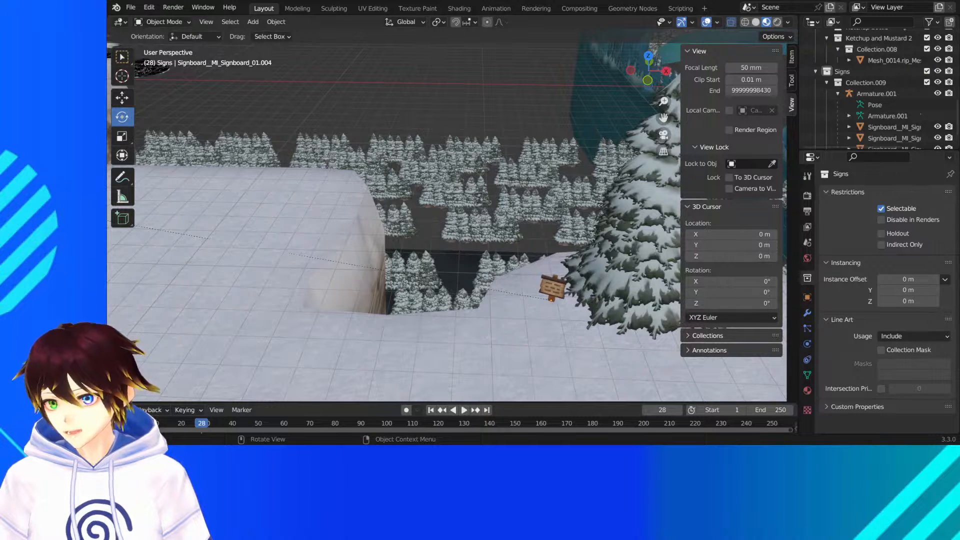
pyautogui.scroll(-8, 447, 220)
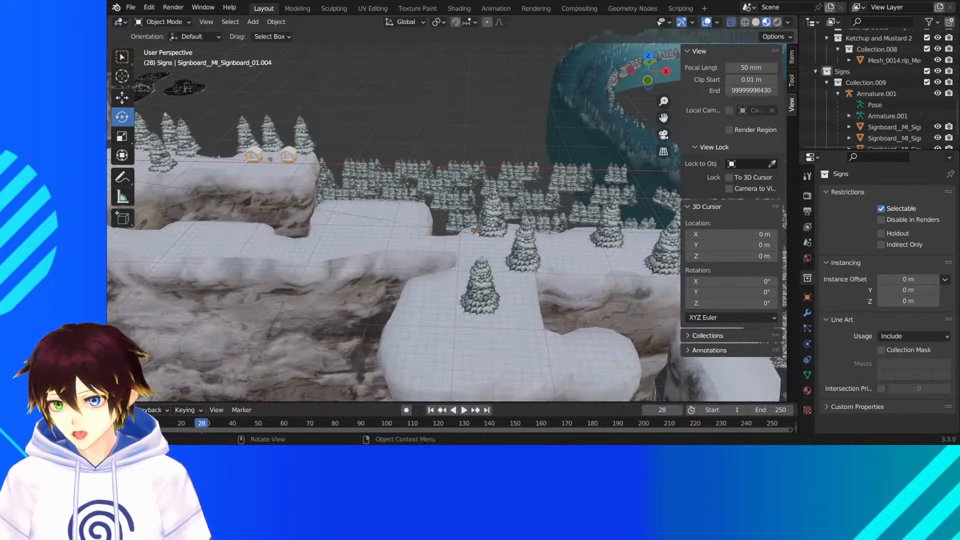
pyautogui.click(272, 158)
pyautogui.rightClick(272, 158)
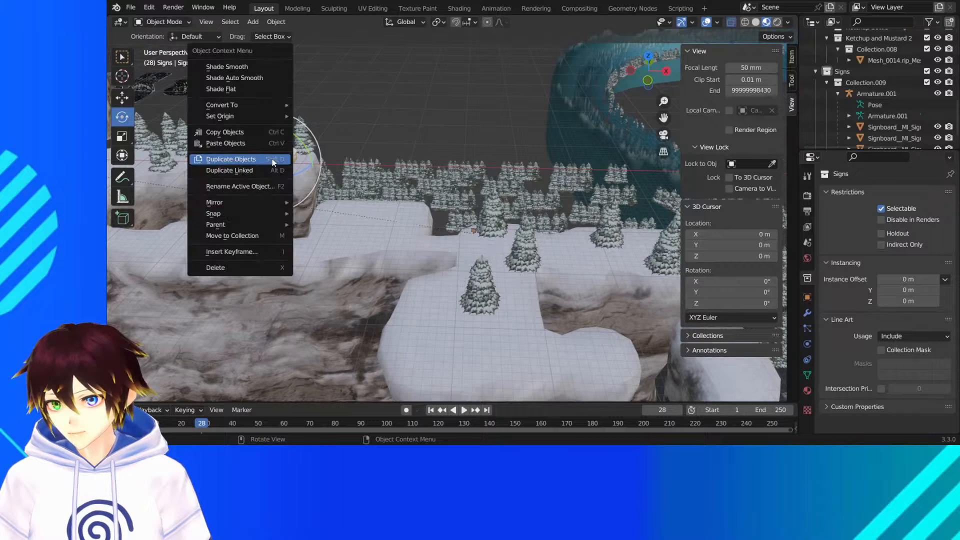
pyautogui.click(272, 158)
pyautogui.press('Escape')
pyautogui.moveTo(134, 99); pyautogui.dragTo(133, 100)
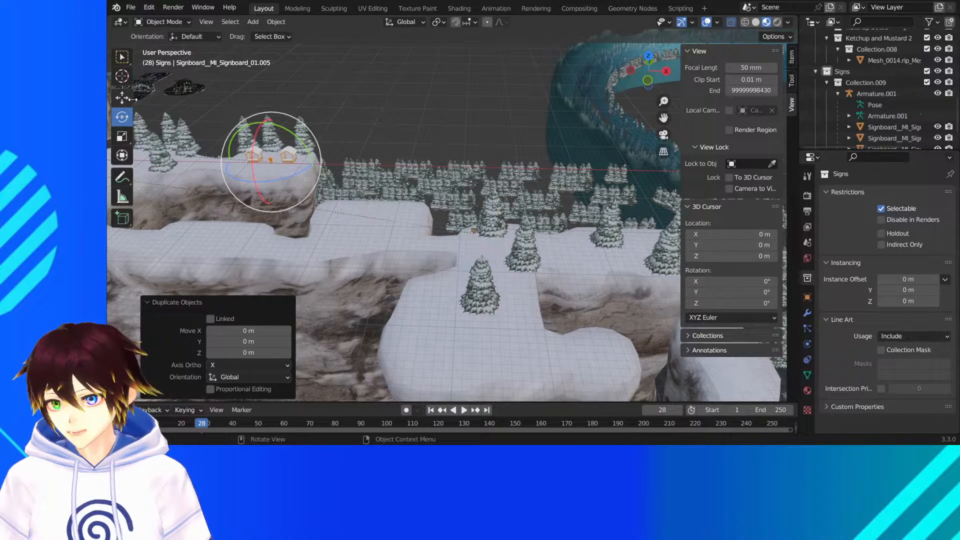
# - Move the sign copy about -50.35 m along Y and about 63.4 m along X, over the narrow snow path
pyautogui.click(124, 100)
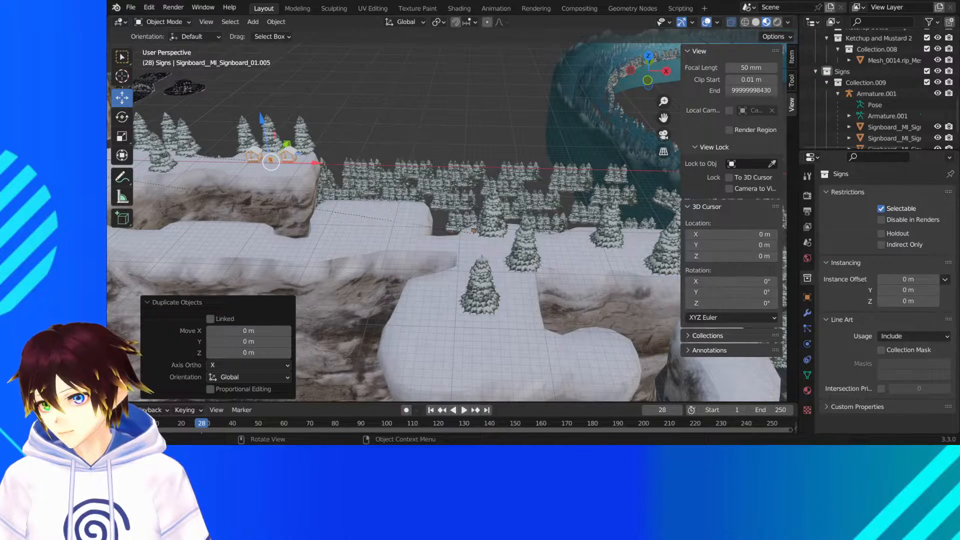
pyautogui.moveTo(406, 134); pyautogui.dragTo(393, 193, button='middle')
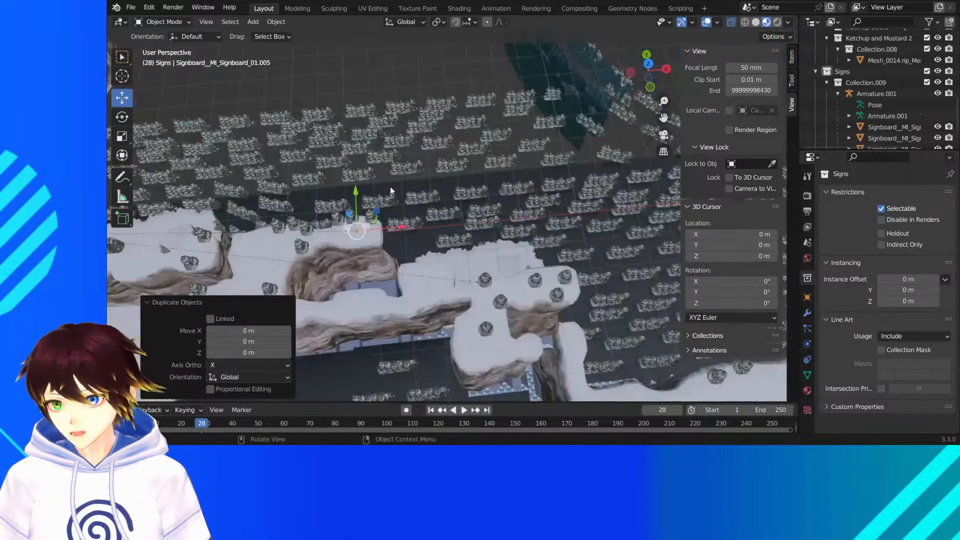
pyautogui.moveTo(355, 191); pyautogui.dragTo(368, 327)
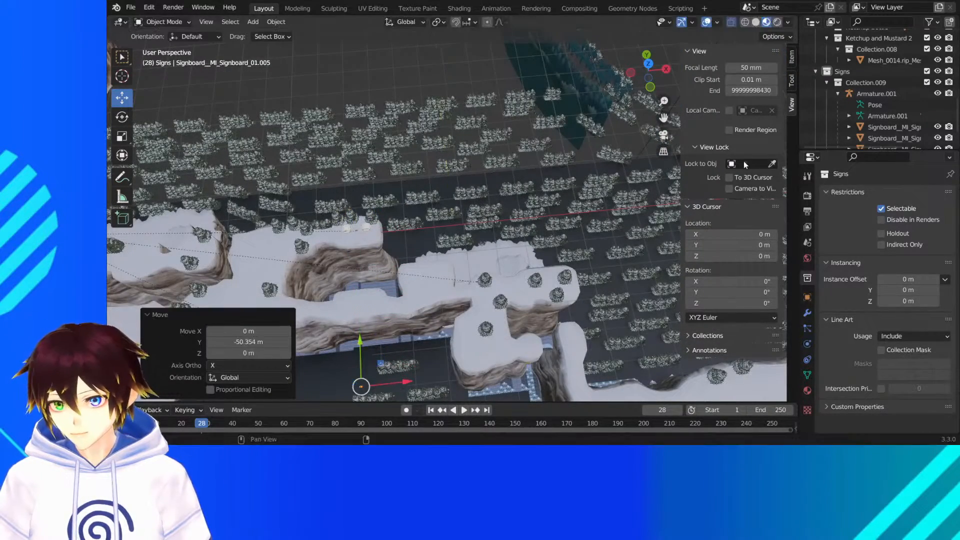
pyautogui.moveTo(664, 118); pyautogui.dragTo(621, 1)
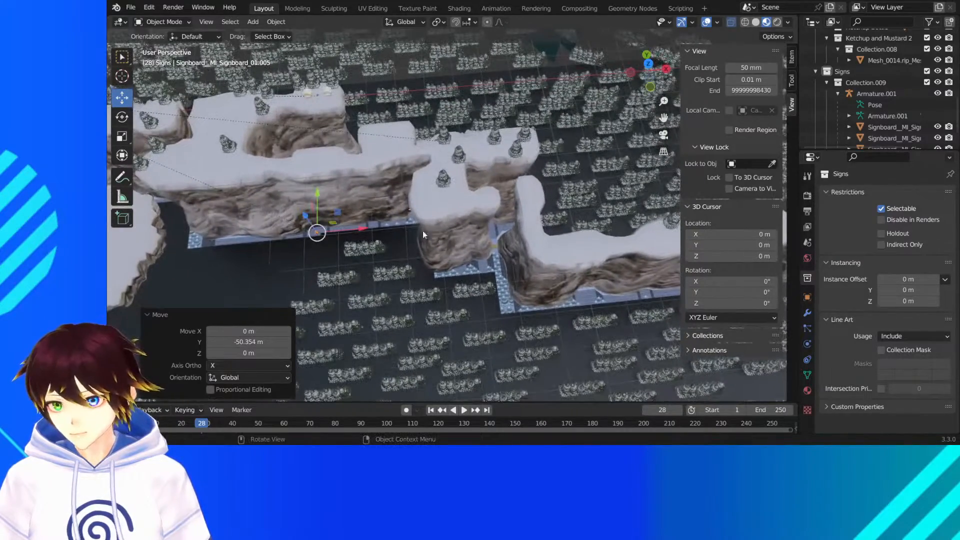
pyautogui.moveTo(369, 228); pyautogui.dragTo(570, 208)
pyautogui.scroll(5, 554, 207)
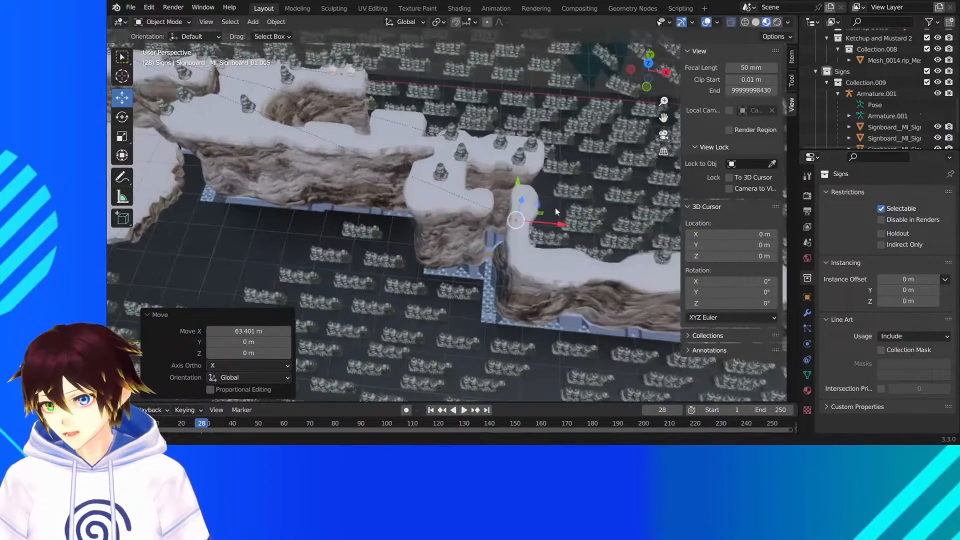
# - Bring the sign forward along Y to the snow path's corner and move it about 11.47 m along X
pyautogui.moveTo(664, 118); pyautogui.dragTo(454, 98)
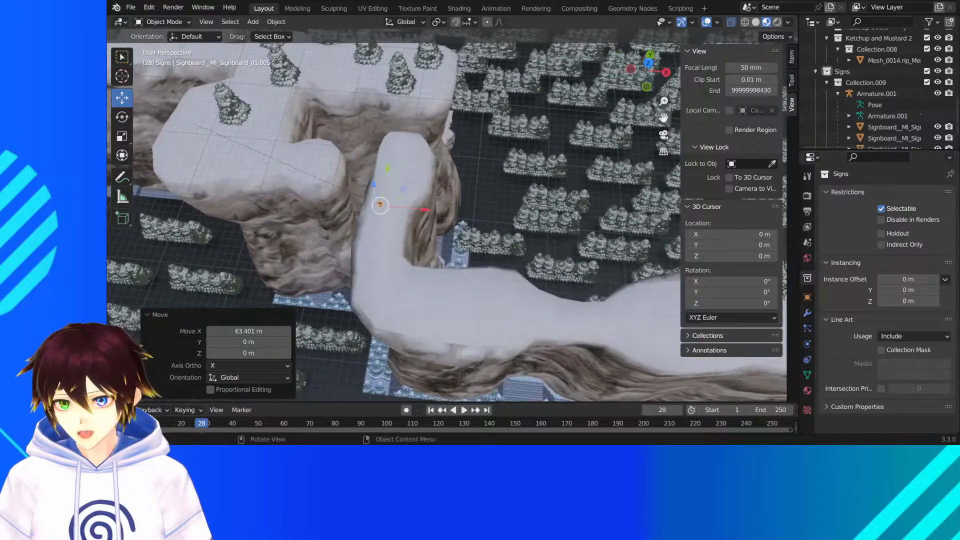
pyautogui.moveTo(388, 169); pyautogui.dragTo(388, 282)
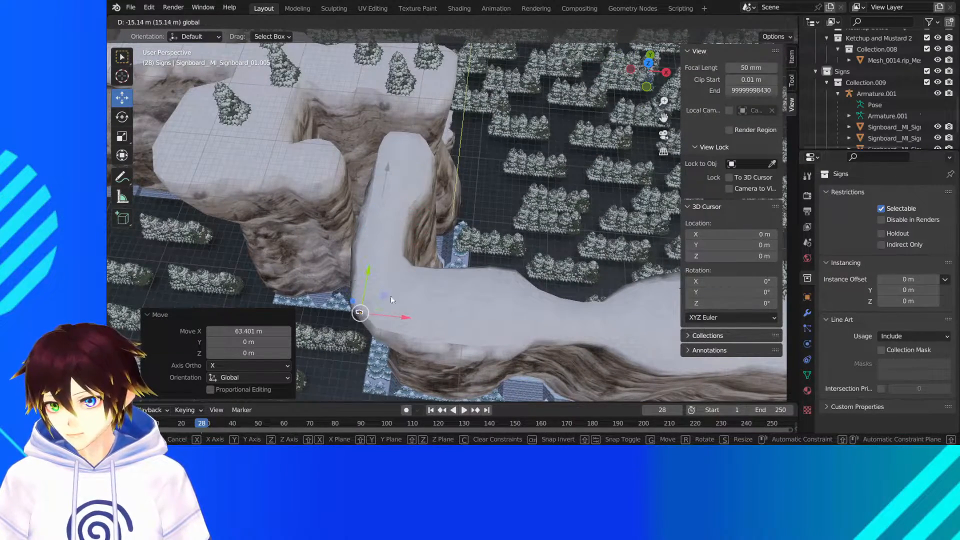
pyautogui.moveTo(402, 314); pyautogui.dragTo(492, 334)
pyautogui.moveTo(492, 334); pyautogui.dragTo(489, 307, button='middle')
pyautogui.scroll(5, 489, 307)
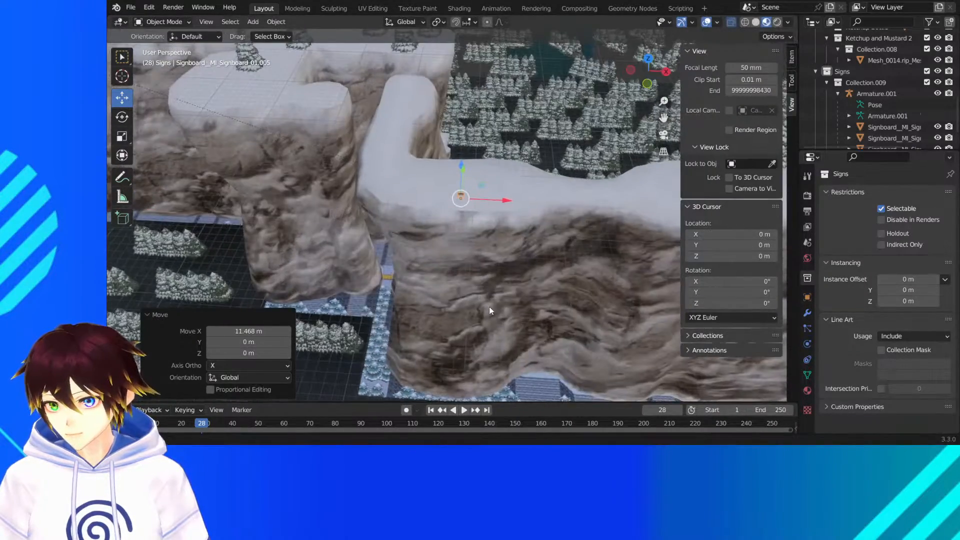
# - Nudge the sign about 0.37 m along Y, back from the cliff edge
pyautogui.moveTo(529, 281); pyautogui.dragTo(487, 265, button='middle')
pyautogui.moveTo(347, 151); pyautogui.dragTo(359, 149)
pyautogui.moveTo(359, 149); pyautogui.dragTo(390, 139, button='middle')
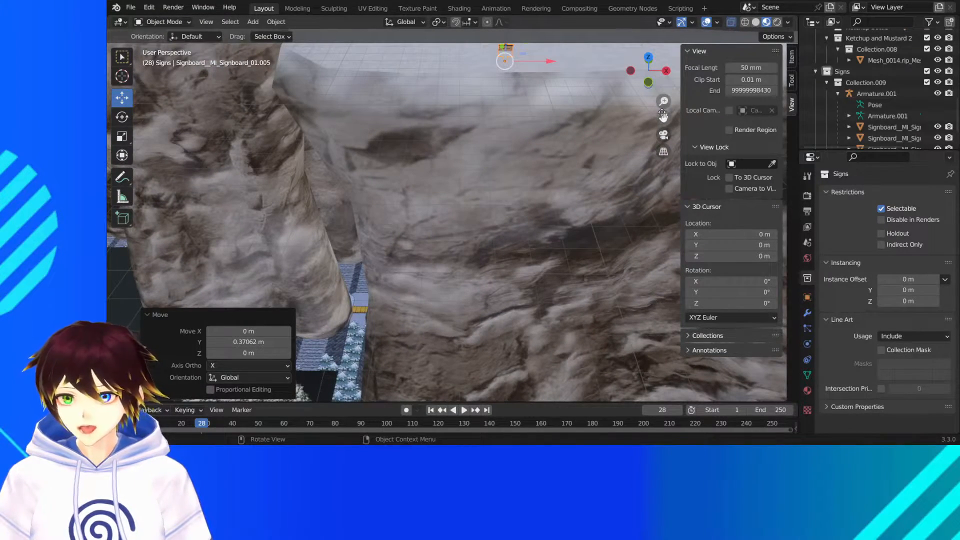
# - Raise the sign about 0.48 m and then a further 0.11 m along Z to stand on the snow
pyautogui.moveTo(663, 114); pyautogui.dragTo(623, 206)
pyautogui.moveTo(589, 150); pyautogui.dragTo(594, 130, button='middle')
pyautogui.scroll(1, 594, 130)
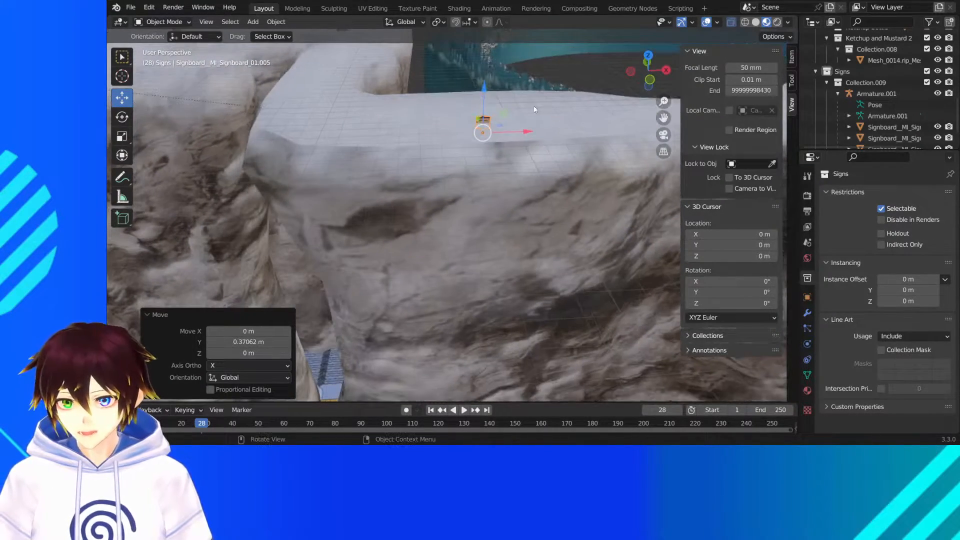
pyautogui.moveTo(485, 90); pyautogui.dragTo(488, 80)
pyautogui.scroll(4, 488, 81)
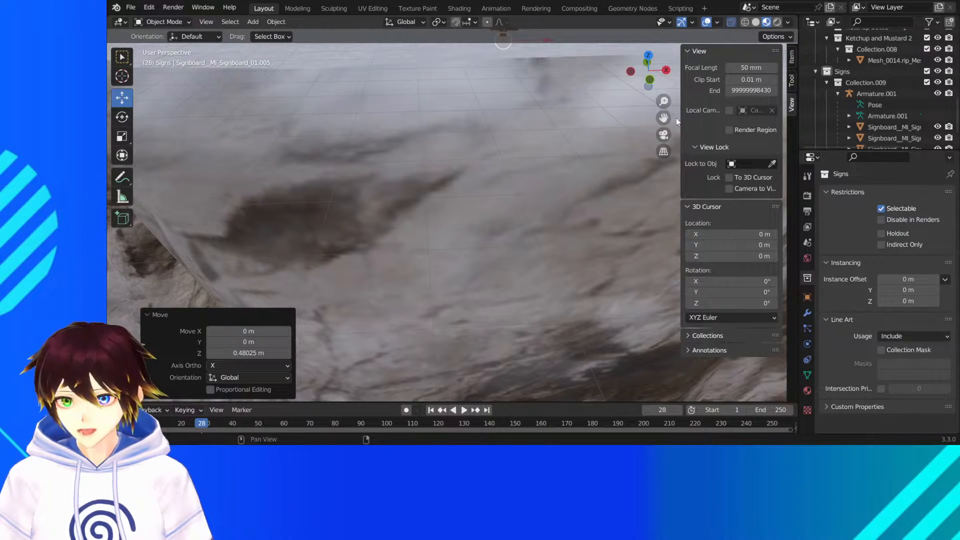
pyautogui.moveTo(664, 118); pyautogui.dragTo(623, 277)
pyautogui.moveTo(468, 117); pyautogui.dragTo(475, 120)
pyautogui.scroll(-3, 475, 120)
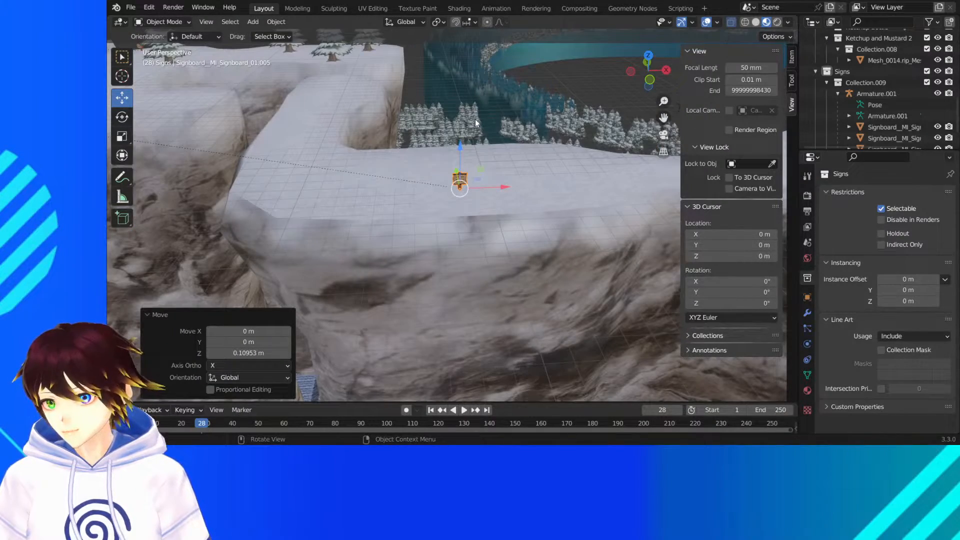
# - Duplicate the sign on the cliff path and move the copy about 40.25 m along X
pyautogui.scroll(-2, 475, 120)
pyautogui.moveTo(459, 142)
pyautogui.mouseDown(button='middle')
pyautogui.moveTo(500, 149)
pyautogui.moveTo(467, 149)
pyautogui.mouseUp(button='middle')
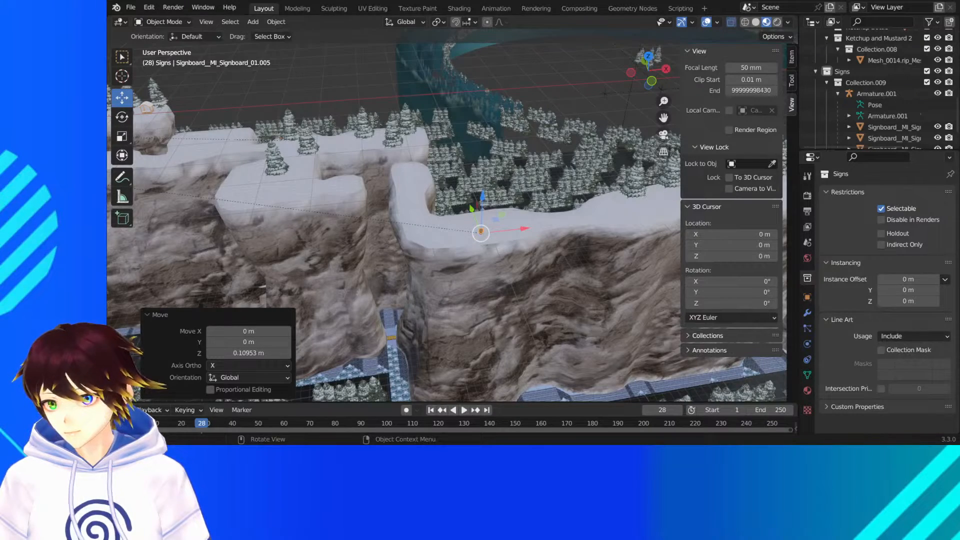
pyautogui.moveTo(522, 237); pyautogui.dragTo(508, 237, button='middle')
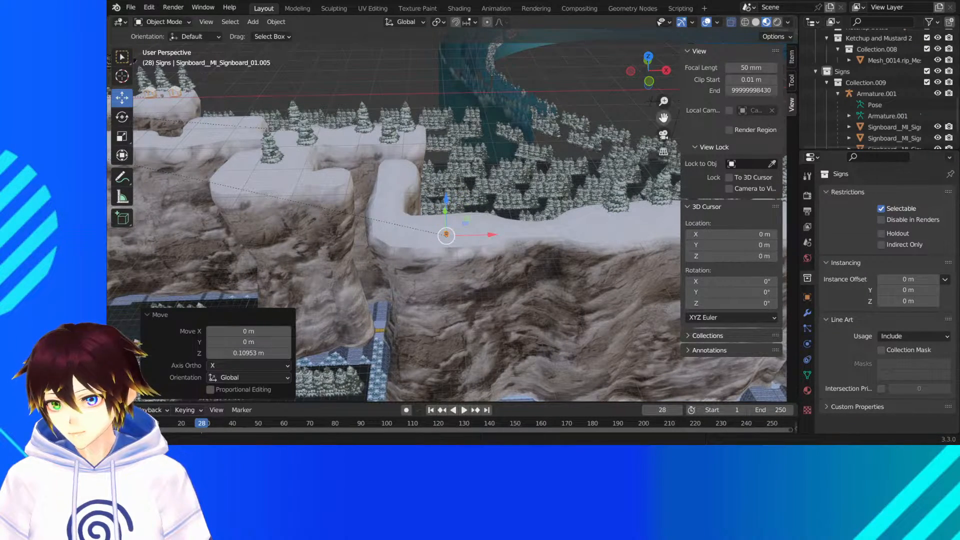
pyautogui.moveTo(664, 118); pyautogui.dragTo(506, 125)
pyautogui.rightClick(322, 245)
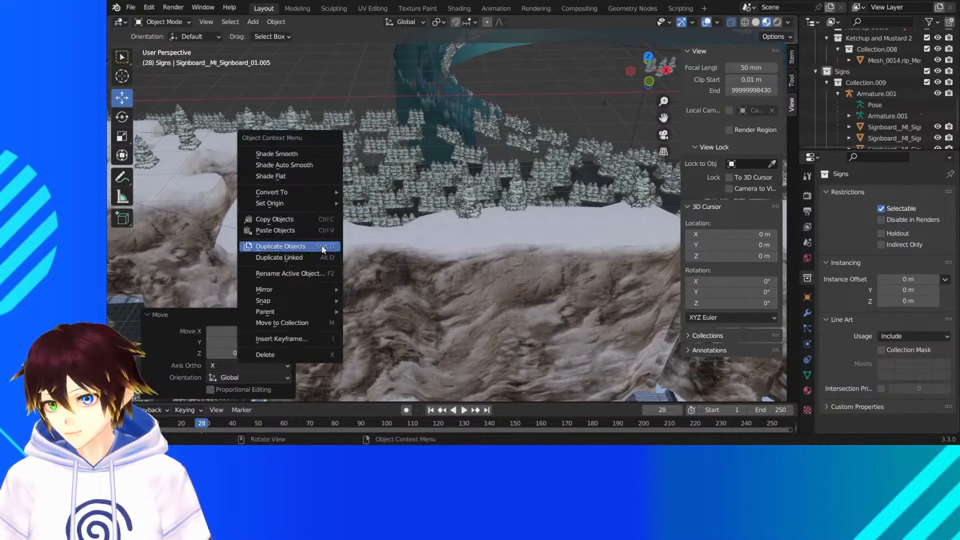
pyautogui.click(322, 245)
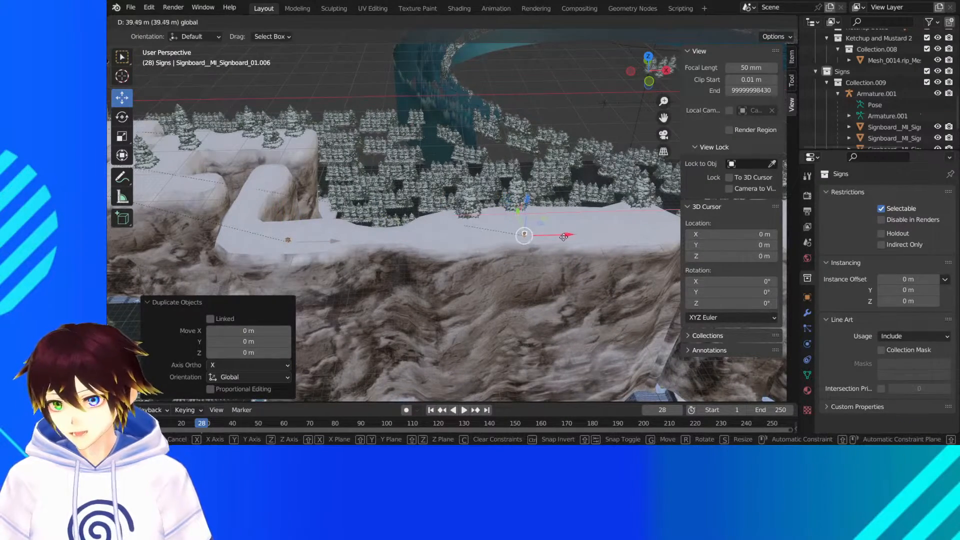
pyautogui.click(551, 235)
# - Move the new sign about 5.36 m along Y toward the snowy trees and lower it about 0.07 m
pyautogui.moveTo(551, 236); pyautogui.dragTo(415, 245, button='middle')
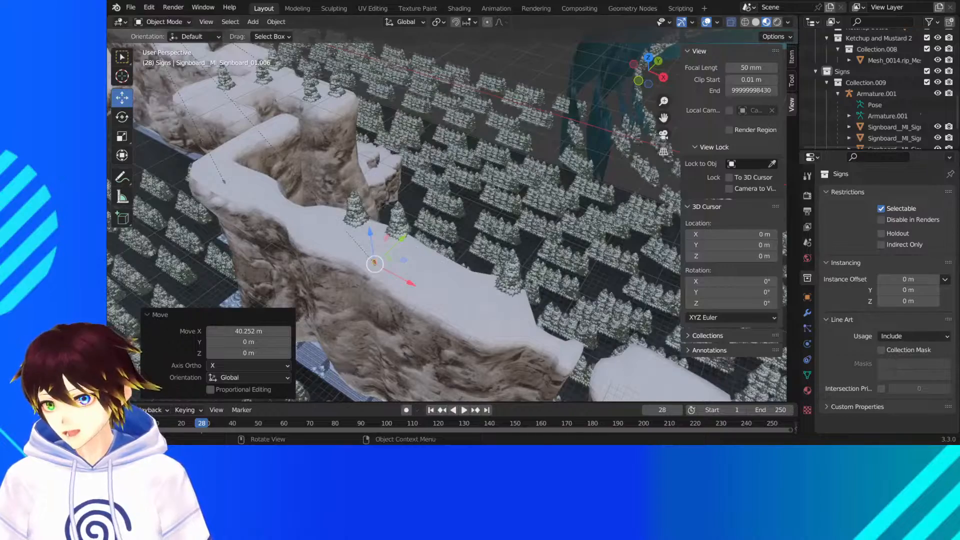
pyautogui.moveTo(402, 239); pyautogui.dragTo(430, 226)
pyautogui.moveTo(430, 226); pyautogui.dragTo(489, 276, button='middle')
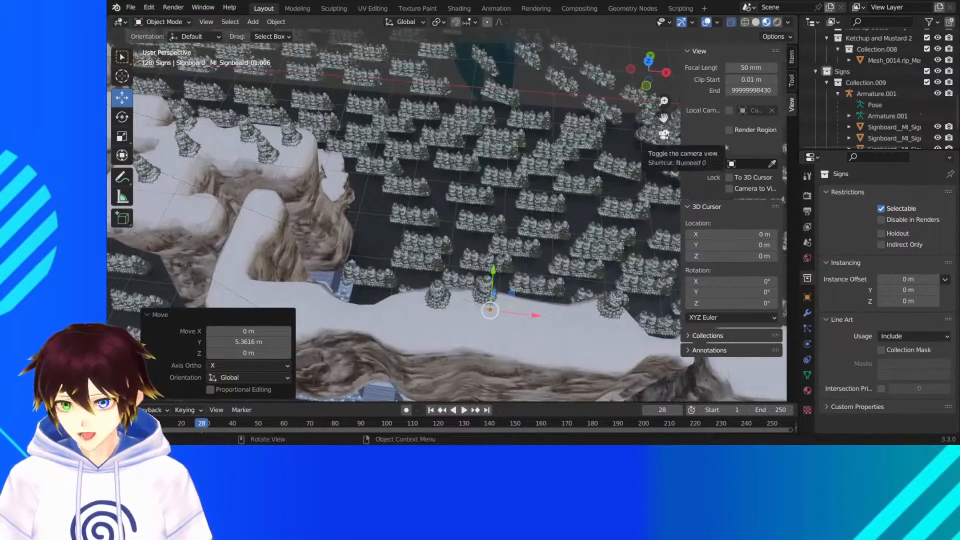
pyautogui.moveTo(664, 118); pyautogui.dragTo(590, 31)
pyautogui.scroll(6, 458, 214)
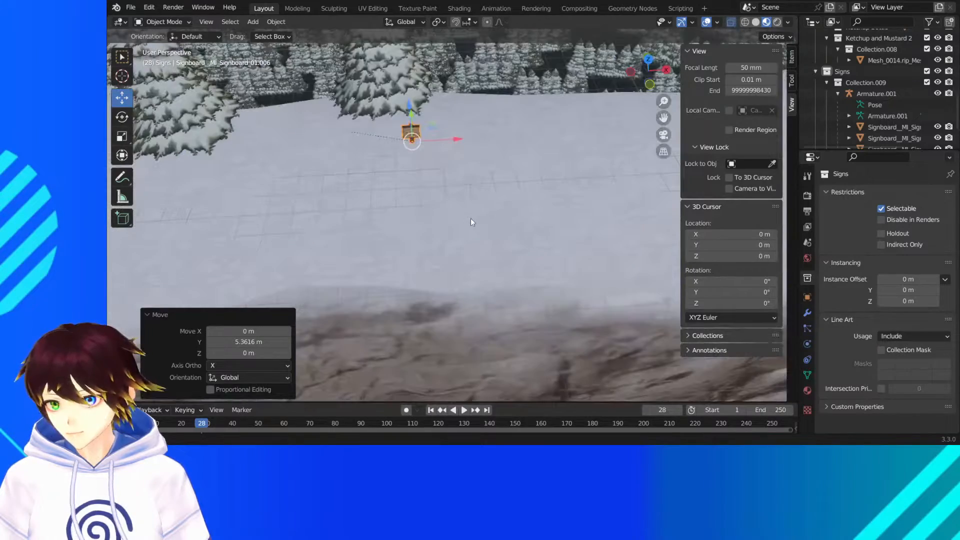
pyautogui.scroll(3, 461, 176)
pyautogui.moveTo(461, 158); pyautogui.dragTo(463, 145, button='middle')
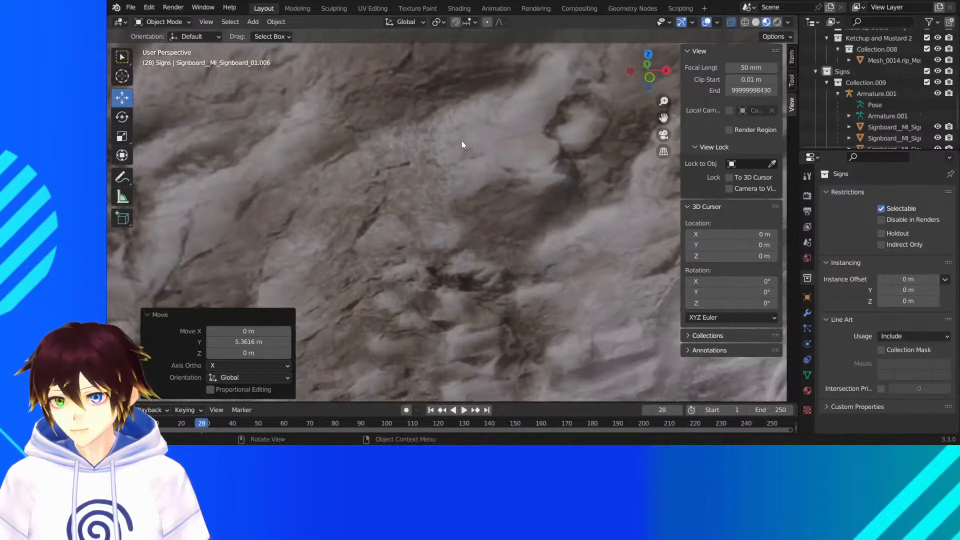
pyautogui.moveTo(663, 119); pyautogui.dragTo(651, 403)
pyautogui.scroll(3, 533, 72)
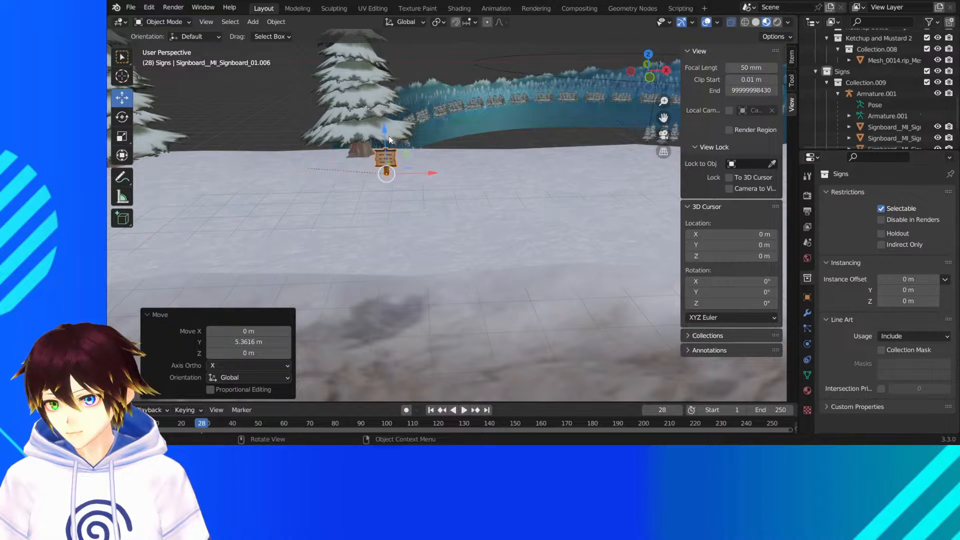
pyautogui.moveTo(385, 134); pyautogui.dragTo(384, 137)
# - Fine-tune the sign's place beside the snowy tree, moving it about 0.72 m and then about -0.88 m along Y
pyautogui.moveTo(386, 137); pyautogui.dragTo(451, 150, button='middle')
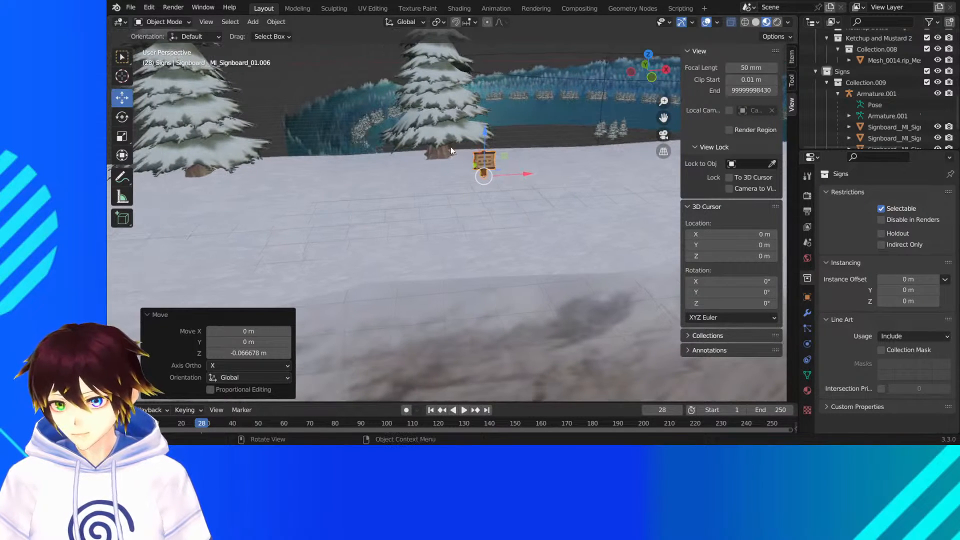
pyautogui.moveTo(474, 165); pyautogui.dragTo(468, 158)
pyautogui.moveTo(468, 158); pyautogui.dragTo(473, 169, button='middle')
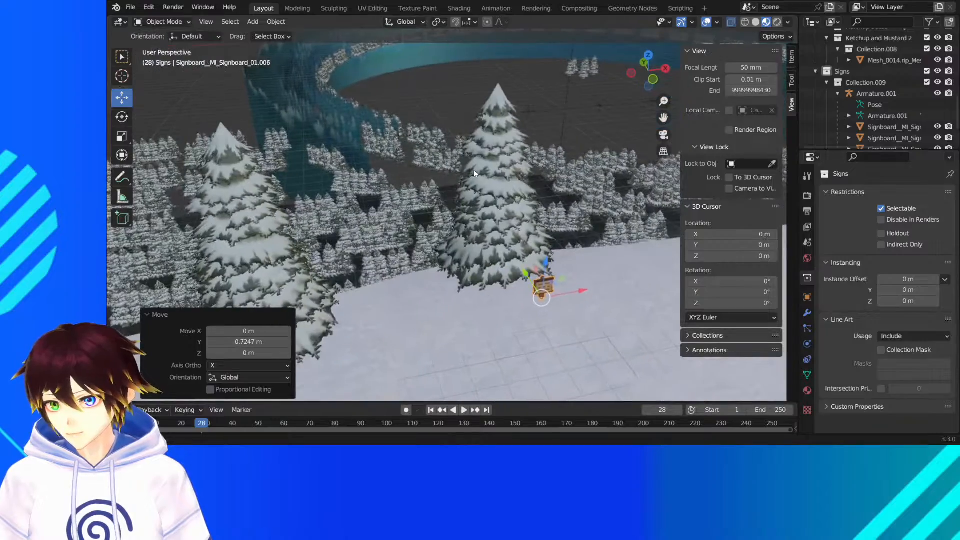
pyautogui.moveTo(528, 279); pyautogui.dragTo(533, 284)
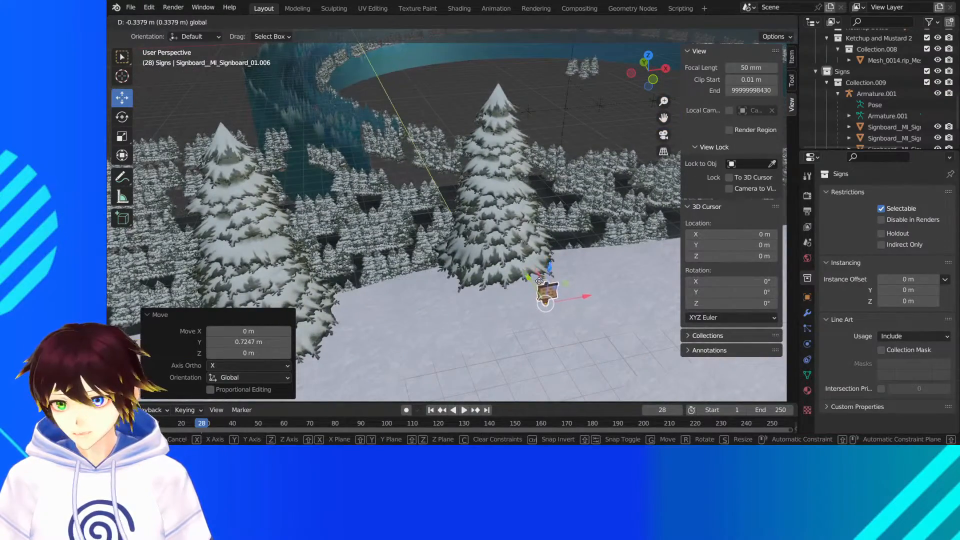
pyautogui.moveTo(535, 281); pyautogui.dragTo(469, 252, button='middle')
# - Duplicate the sign beside the tree and move the copy about 73.96 m along X to the hut on the next cliff
pyautogui.moveTo(420, 334); pyautogui.dragTo(426, 338)
pyautogui.moveTo(426, 338); pyautogui.dragTo(443, 279, button='middle')
pyautogui.moveTo(664, 118); pyautogui.dragTo(511, 79)
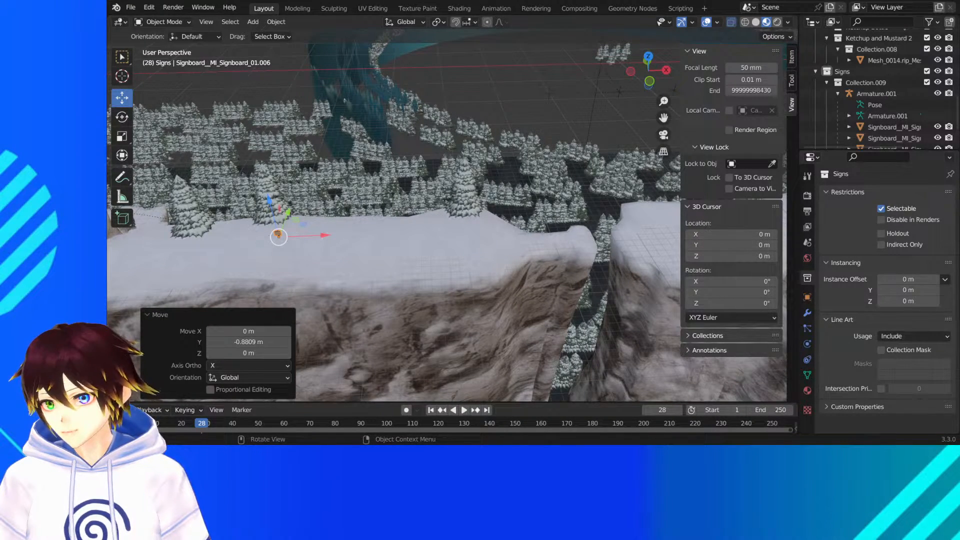
pyautogui.scroll(-4, 447, 215)
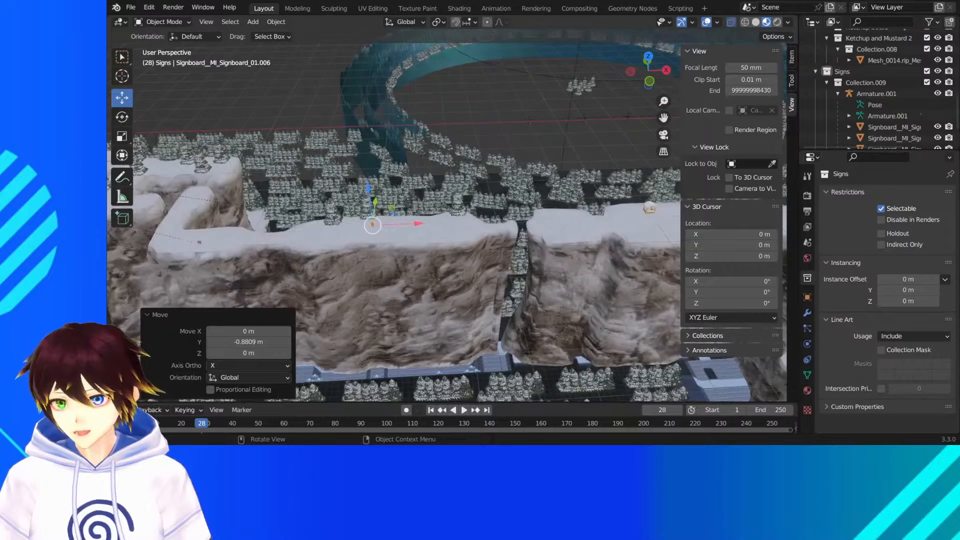
pyautogui.moveTo(664, 119); pyautogui.dragTo(571, 113)
pyautogui.rightClick(407, 198)
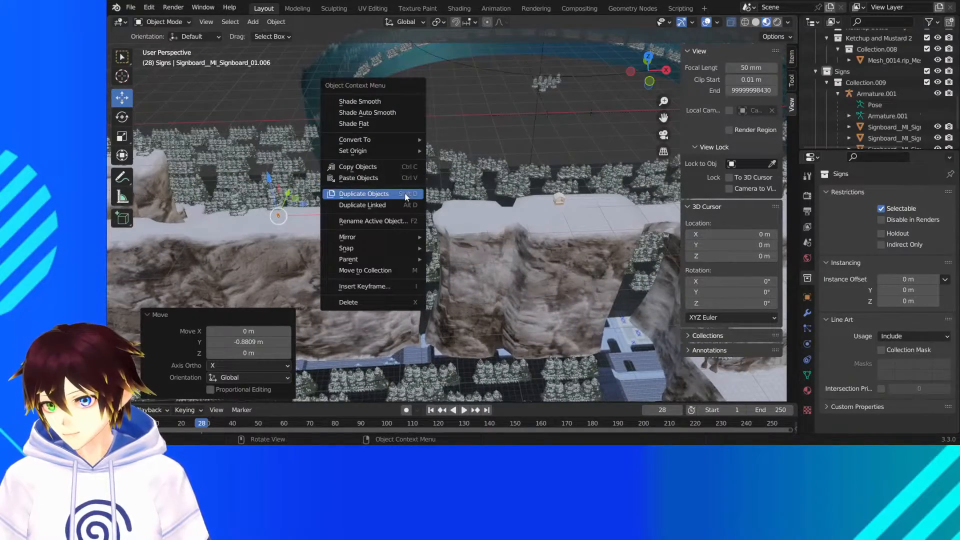
pyautogui.click(407, 194)
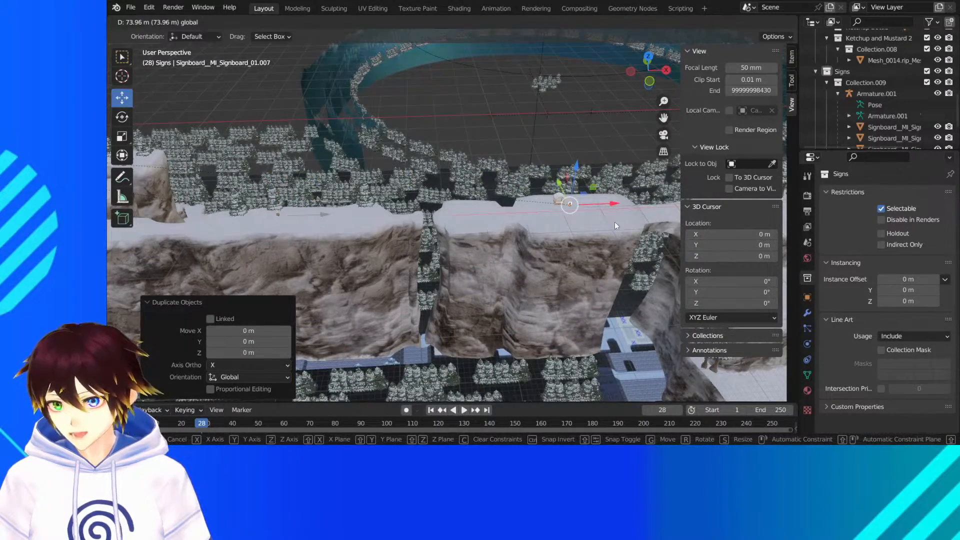
pyautogui.moveTo(614, 221); pyautogui.dragTo(615, 221)
# - Move the sign copy about 0.69 m along Y beside the wooden hut
pyautogui.moveTo(614, 221); pyautogui.dragTo(522, 215, button='middle')
pyautogui.scroll(4, 541, 209)
pyautogui.keyDown('shift'); pyautogui.moveTo(250, 192); pyautogui.dragTo(347, 224, button='middle'); pyautogui.keyUp('shift')
pyautogui.scroll(-2, 335, 224)
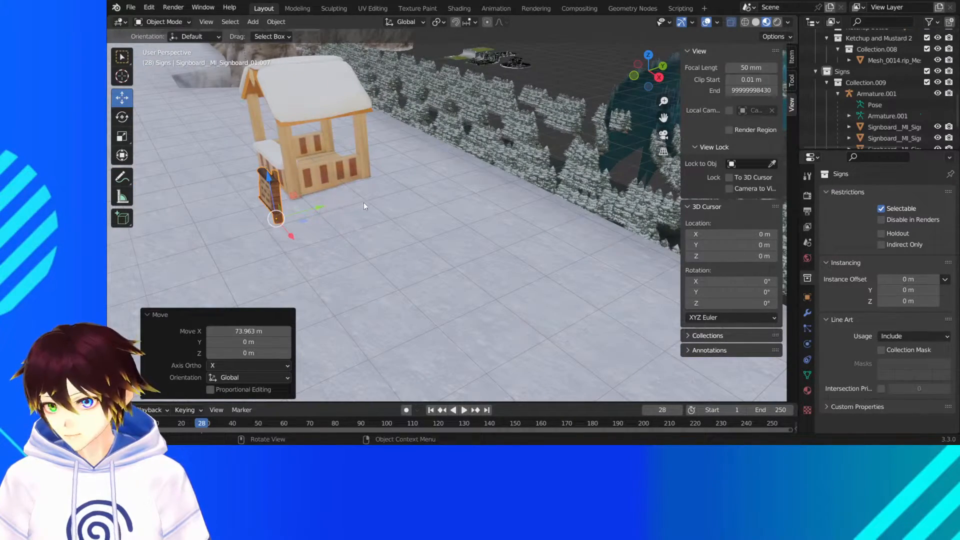
pyautogui.click(273, 189)
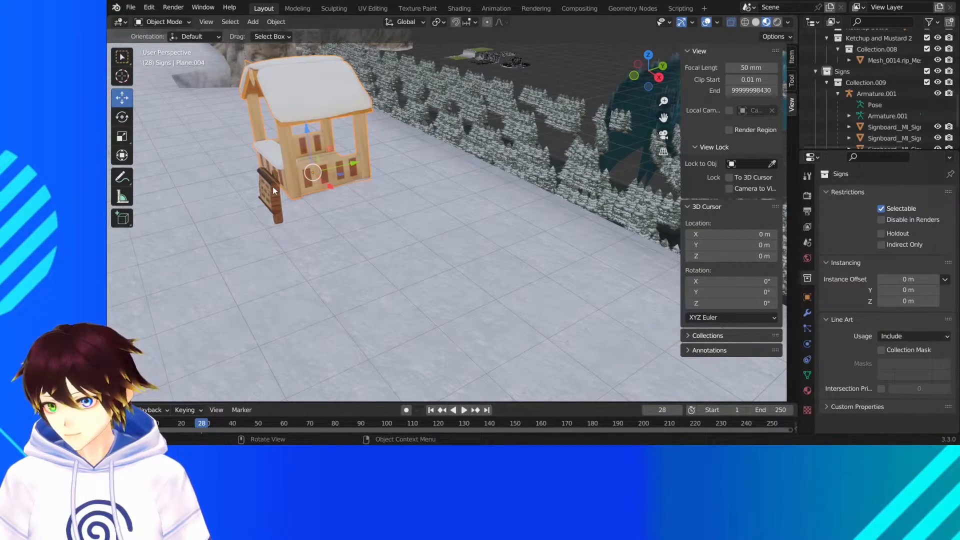
pyautogui.click(272, 188)
pyautogui.moveTo(304, 205); pyautogui.dragTo(341, 202)
pyautogui.moveTo(343, 202)
pyautogui.mouseDown(button='middle')
pyautogui.moveTo(379, 197)
pyautogui.moveTo(359, 200)
pyautogui.mouseUp(button='middle')
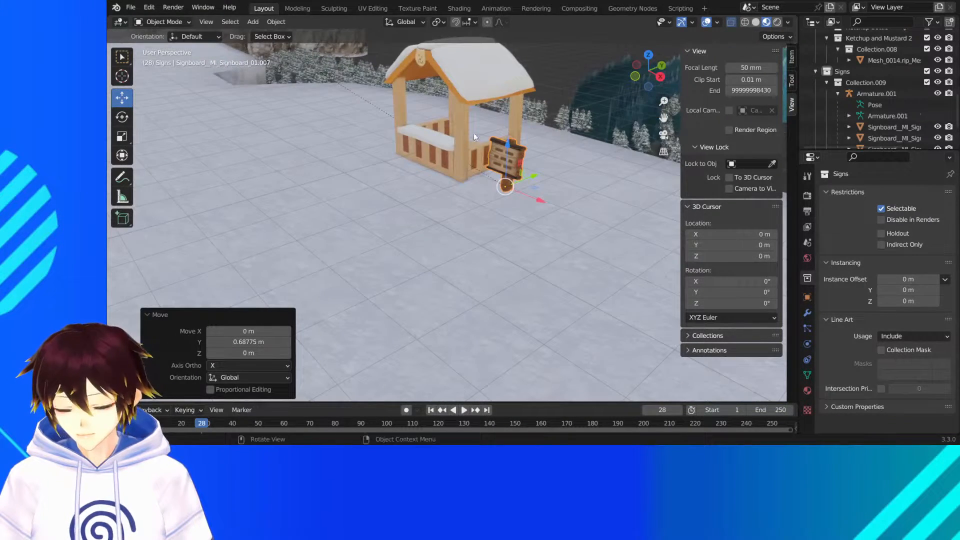
# - Lower the sign copy beside the wooden hut by about 0.40 m along Z
pyautogui.moveTo(506, 143); pyautogui.dragTo(510, 164)
pyautogui.moveTo(376, 166); pyautogui.dragTo(654, 120, button='middle')
pyautogui.scroll(-7, 415, 173)
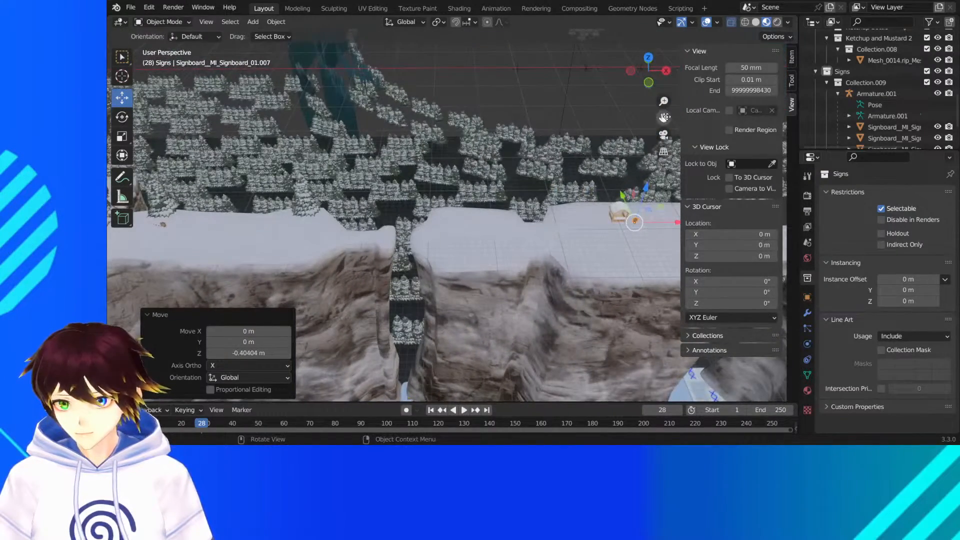
# - Duplicate the hut's sign and move the copy about 107.68 m along X onto the snowy plateau past the forest
pyautogui.moveTo(665, 117); pyautogui.dragTo(447, 105)
pyautogui.scroll(1, 512, 220)
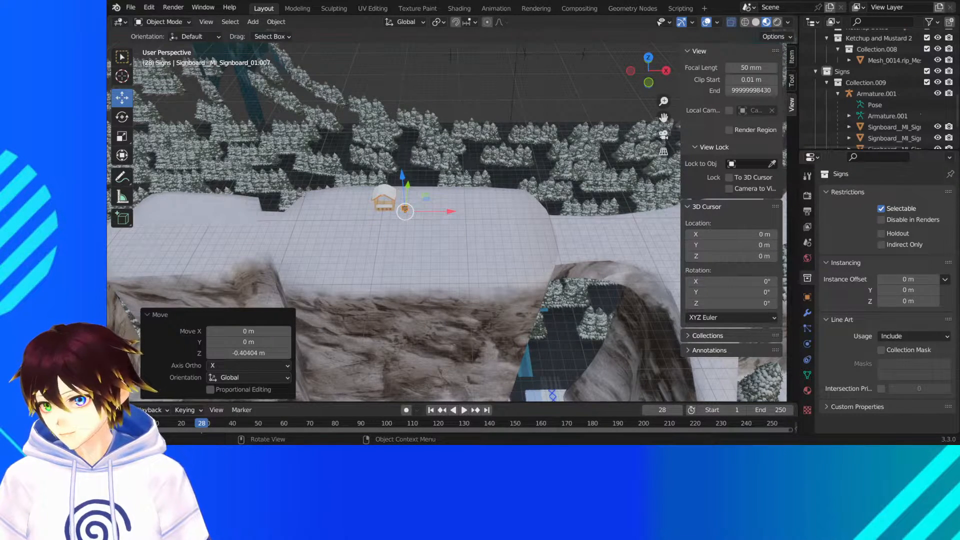
pyautogui.scroll(-4, 447, 221)
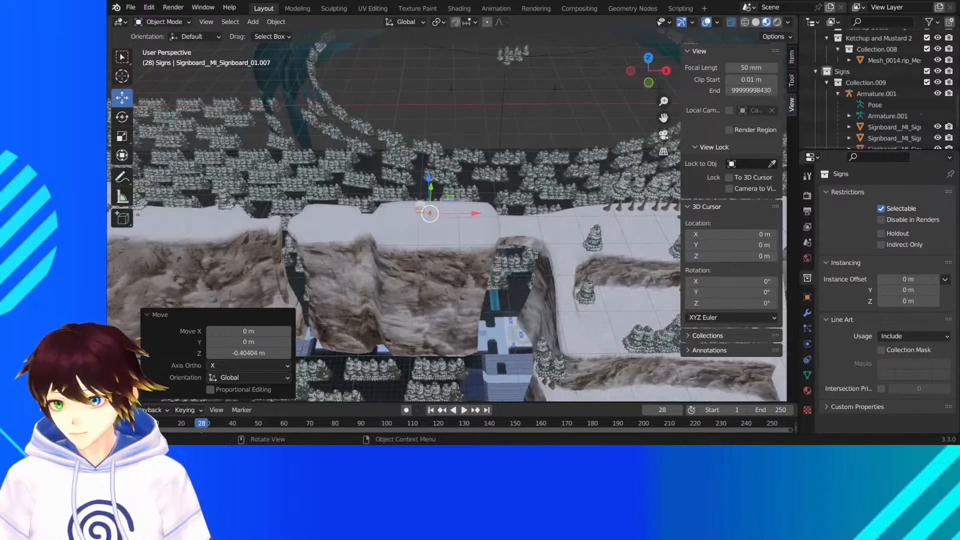
pyautogui.moveTo(664, 118); pyautogui.dragTo(246, 118)
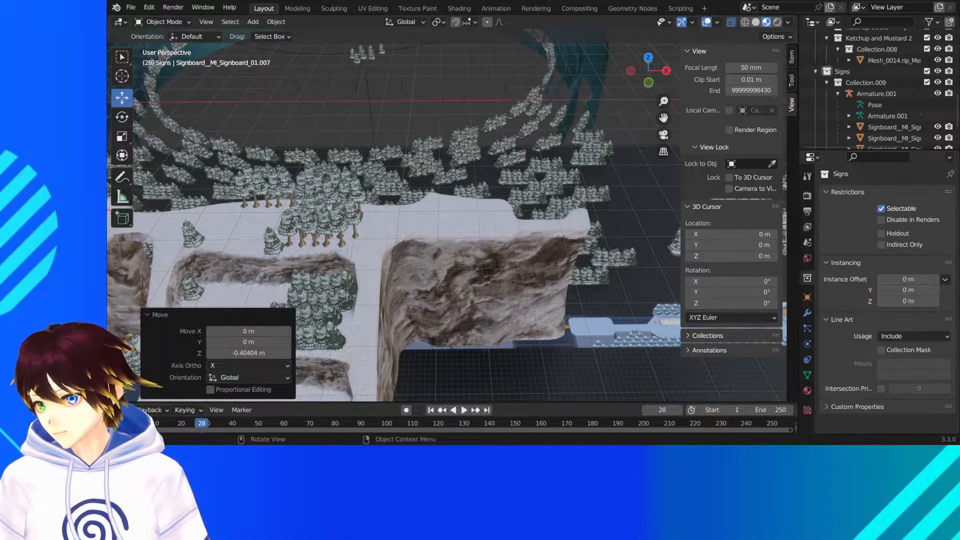
pyautogui.scroll(-3, 319, 196)
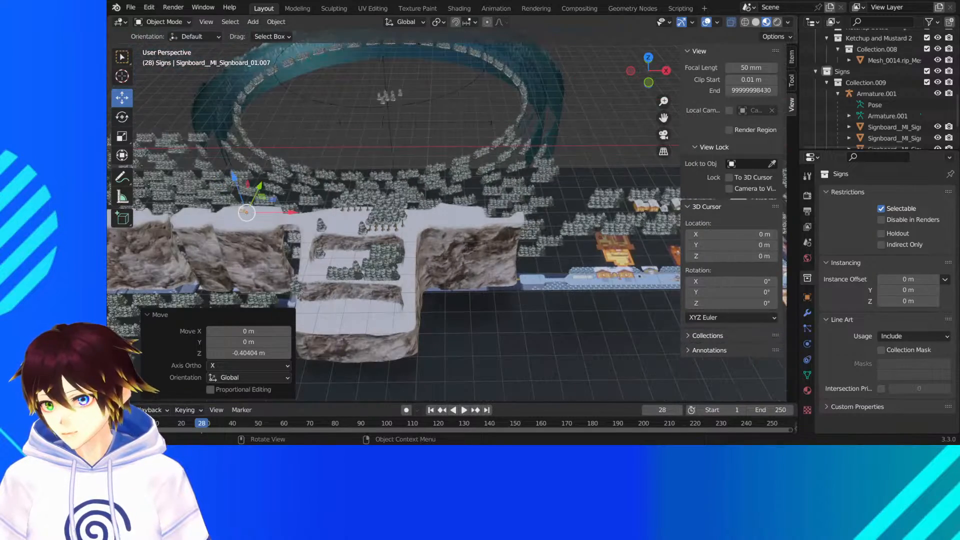
pyautogui.rightClick(319, 196)
pyautogui.click(318, 196)
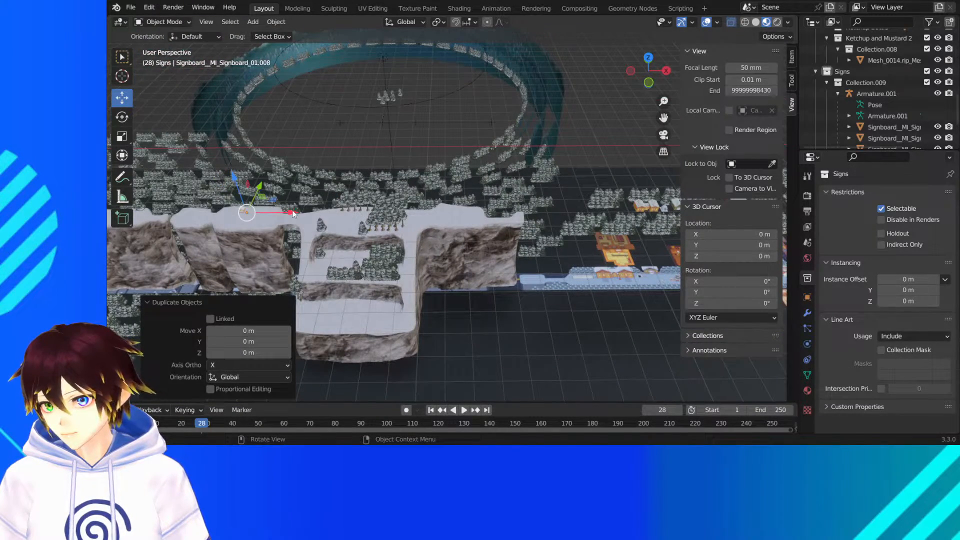
pyautogui.moveTo(515, 225); pyautogui.dragTo(515, 225)
pyautogui.scroll(7, 527, 223)
pyautogui.moveTo(527, 224); pyautogui.dragTo(472, 227, button='middle')
pyautogui.scroll(2, 472, 227)
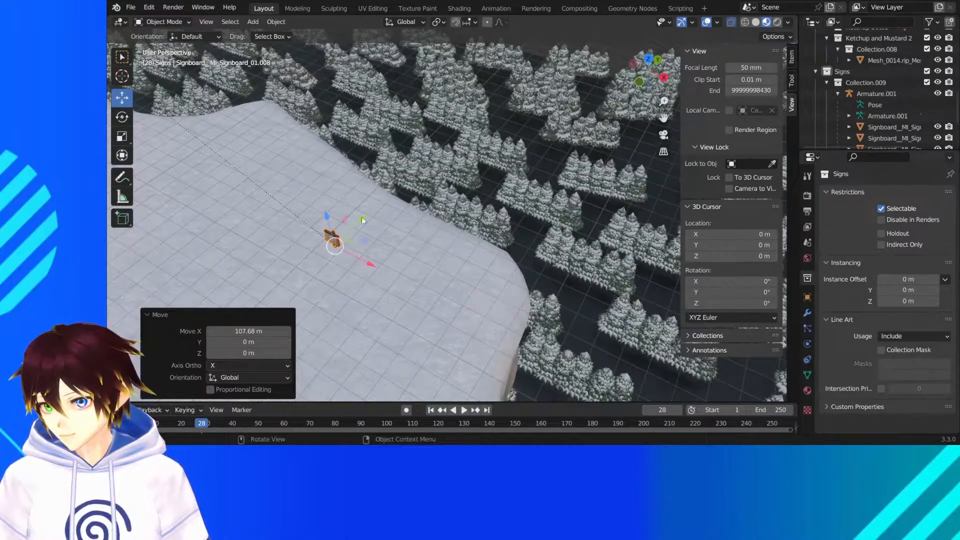
# - Shift the new sign copy back across the snowy plateau toward the trees and clear the selection
pyautogui.press('g')
pyautogui.moveTo(420, 192); pyautogui.dragTo(423, 191)
pyautogui.moveTo(423, 191); pyautogui.dragTo(460, 134, button='middle')
pyautogui.scroll(-2, 455, 185)
pyautogui.click(460, 81)
pyautogui.scroll(-5, 421, 213)
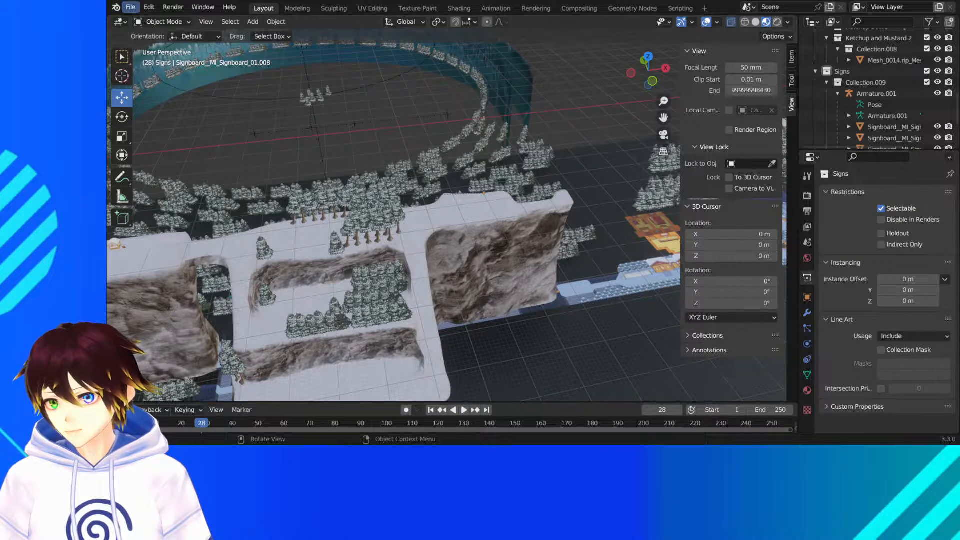
# - Save the scene with the new sign copies
pyautogui.click(130, 7)
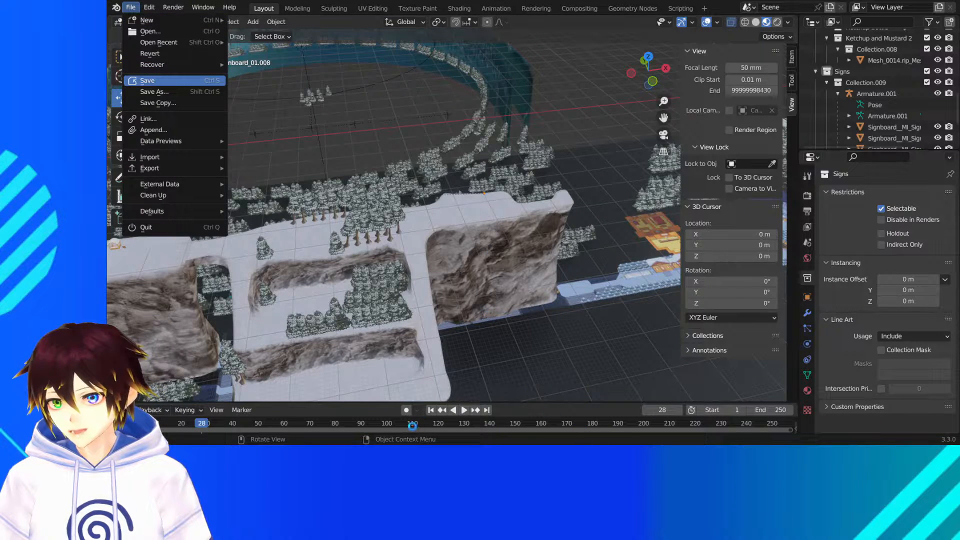
pyautogui.click(148, 80)
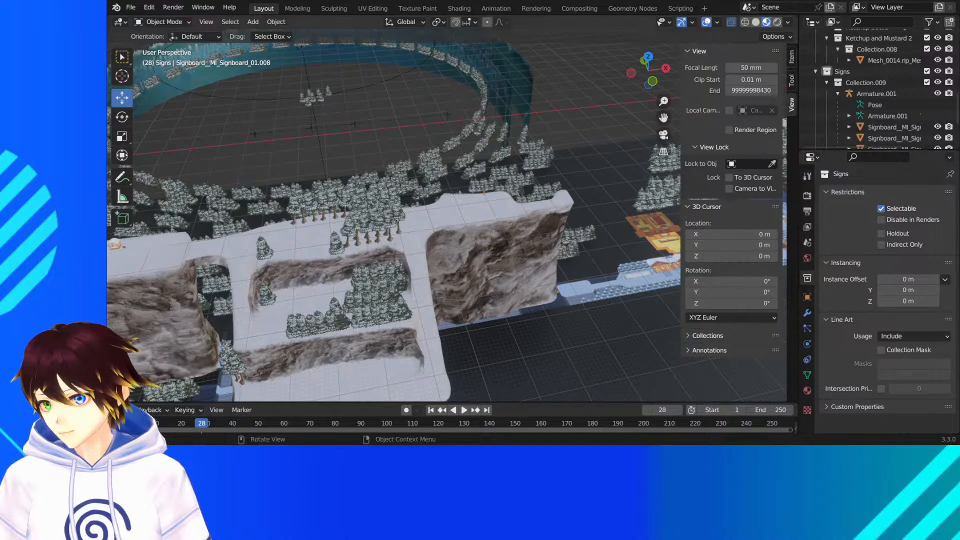
# - Examine the cliff tops and forest path to review where the signs stand among the snowy trees
pyautogui.moveTo(320, 258); pyautogui.dragTo(306, 266, button='middle')
pyautogui.scroll(-3, 307, 266)
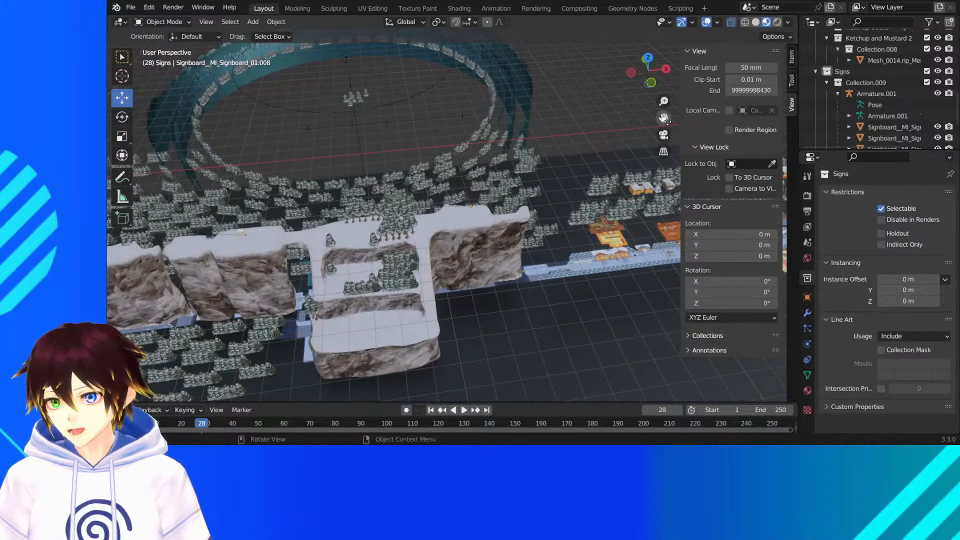
pyautogui.moveTo(664, 119); pyautogui.dragTo(415, 206)
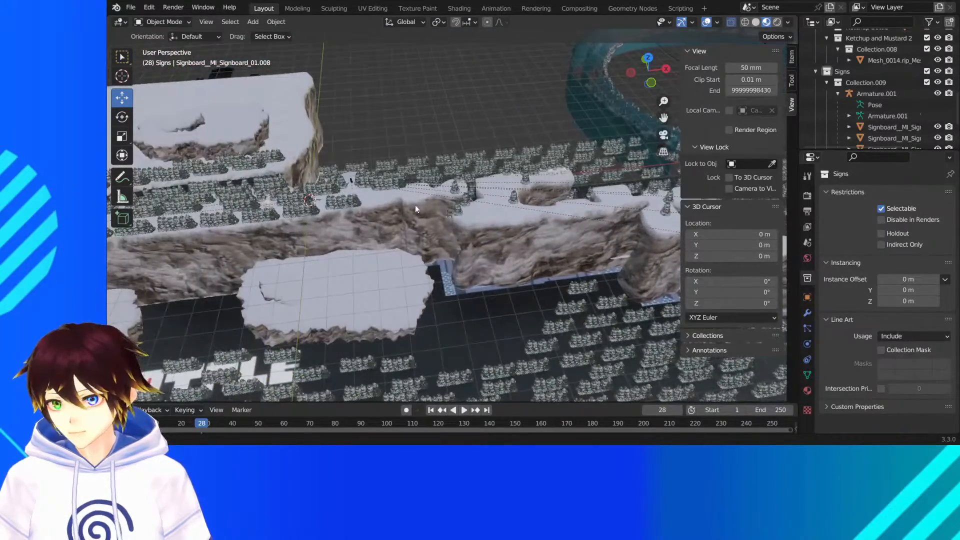
pyautogui.moveTo(415, 208); pyautogui.dragTo(469, 202, button='middle')
pyautogui.scroll(4, 469, 202)
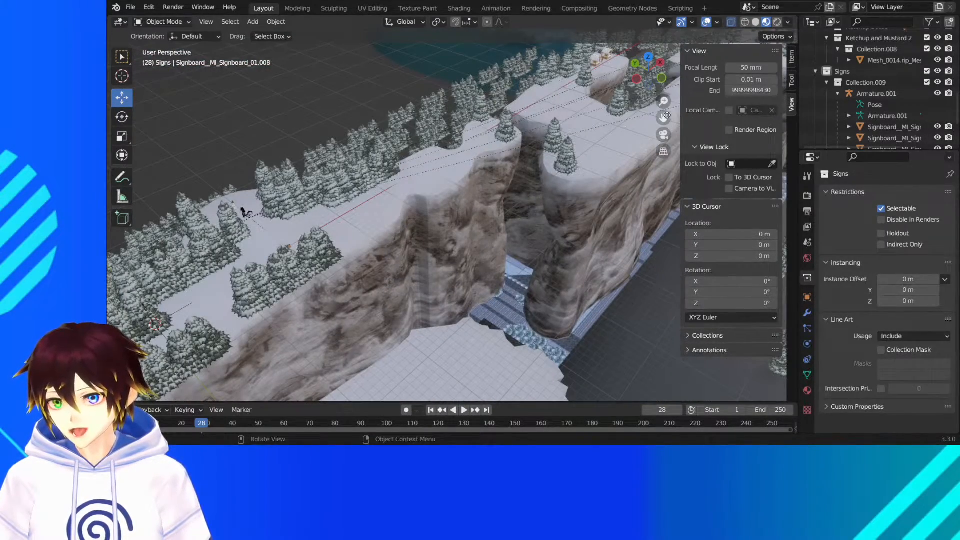
pyautogui.moveTo(665, 116); pyautogui.dragTo(507, 219)
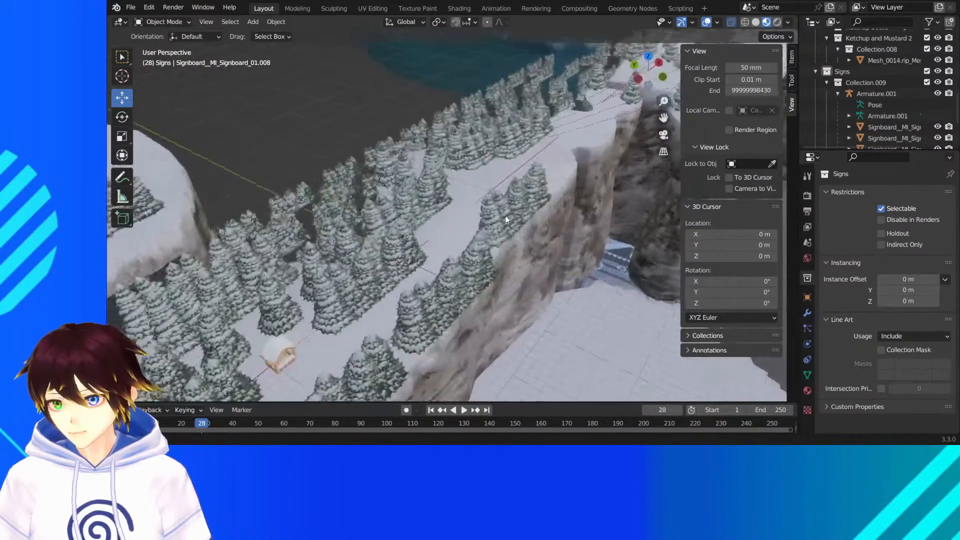
pyautogui.scroll(6, 506, 219)
pyautogui.scroll(-2, 536, 170)
pyautogui.moveTo(536, 171); pyautogui.dragTo(528, 172, button='middle')
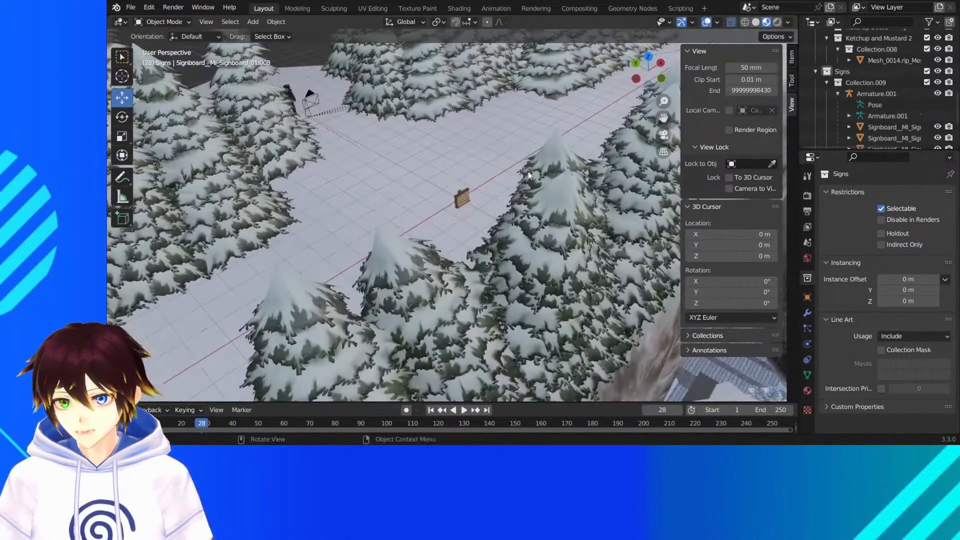
# - Switch the viewport to rendered shading and examine the forest-path sign up close at ground level
pyautogui.click(777, 22)
pyautogui.press('KP_Decimal')
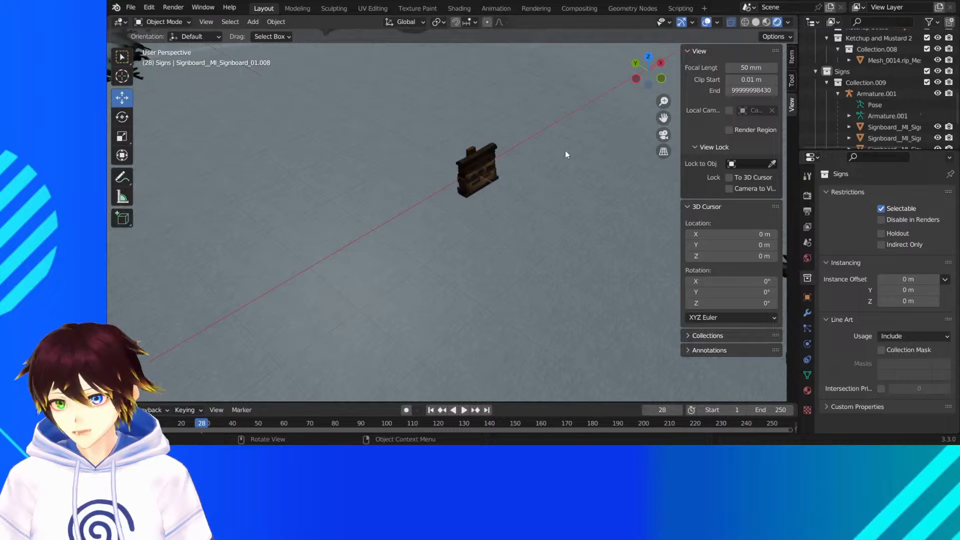
pyautogui.keyDown('shift'); pyautogui.moveTo(473, 156); pyautogui.dragTo(549, 164, button='middle'); pyautogui.keyUp('shift')
pyautogui.scroll(-3, 664, 115)
pyautogui.scroll(3, 549, 146)
pyautogui.scroll(4, 548, 161)
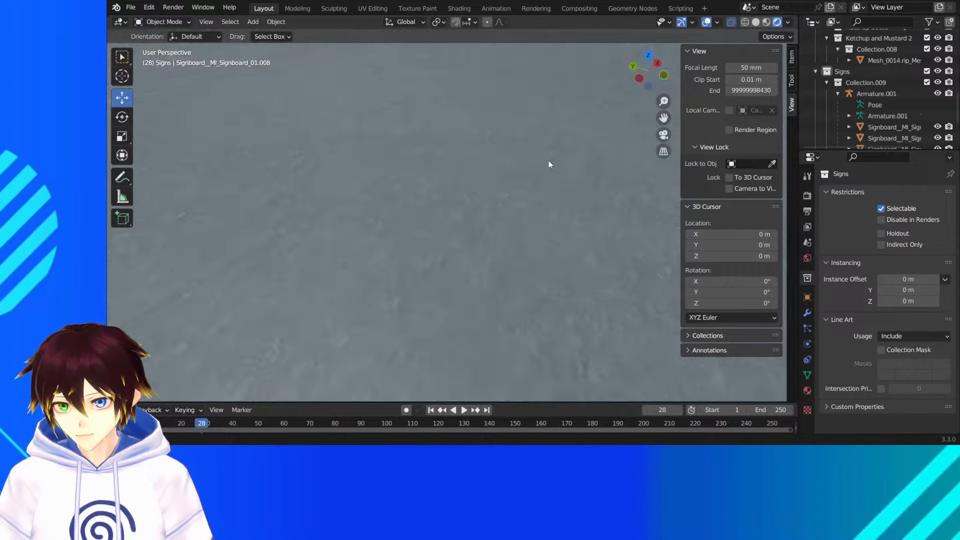
pyautogui.scroll(-7, 664, 118)
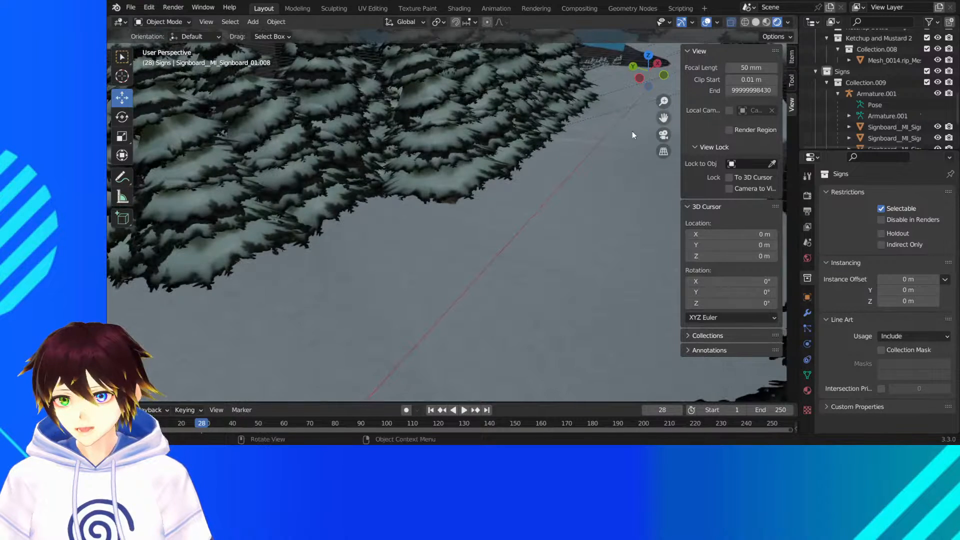
pyautogui.scroll(6, 625, 132)
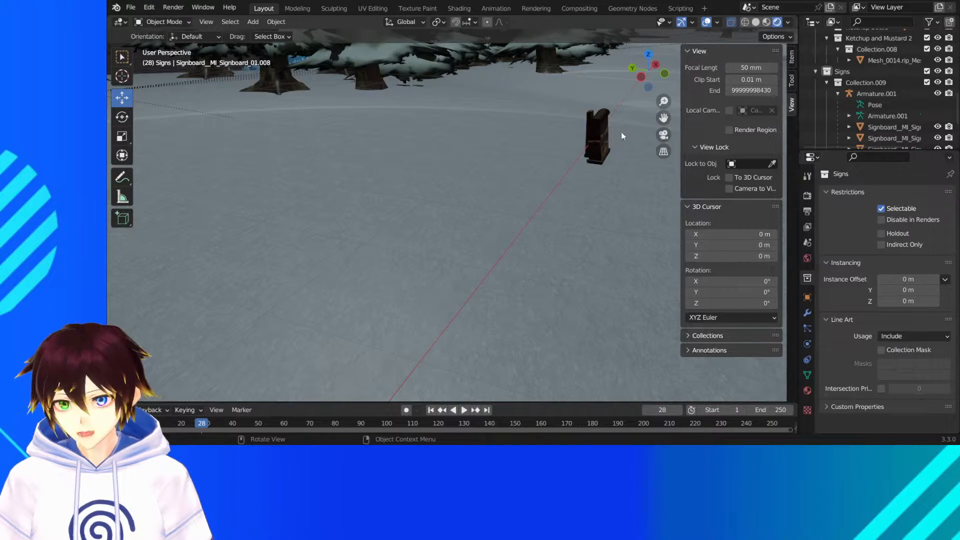
# - Raise the forest-path sign about 0.29 m, restore material preview shading, and adjust its height by about 0.04 m
pyautogui.click(598, 138)
pyautogui.moveTo(597, 129); pyautogui.dragTo(597, 112)
pyautogui.moveTo(597, 121); pyautogui.dragTo(593, 124, button='middle')
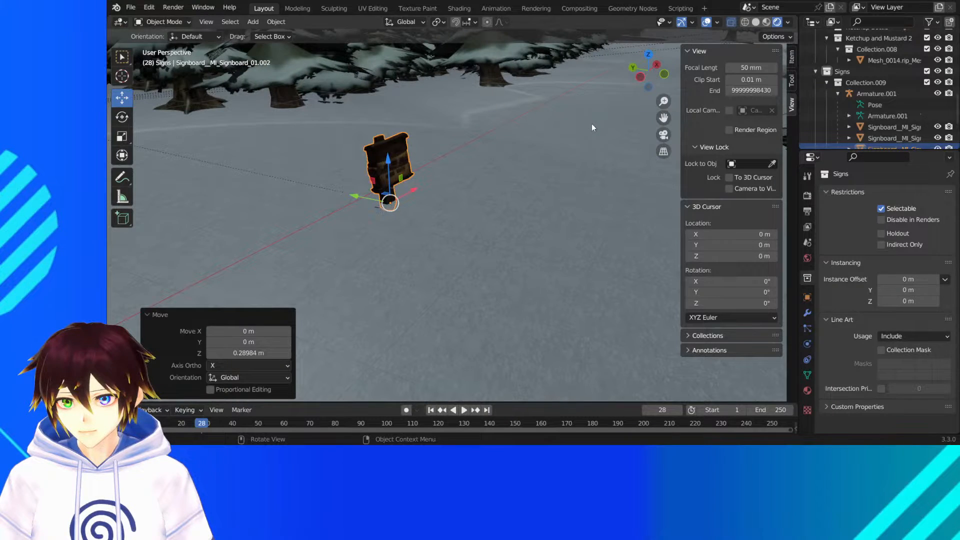
pyautogui.click(766, 21)
pyautogui.moveTo(391, 161); pyautogui.dragTo(391, 175)
# - Look over the forest path, sentry huts and cliffs to review the overall sign and tree layout
pyautogui.scroll(-6, 412, 139)
pyautogui.moveTo(433, 120); pyautogui.dragTo(307, 103, button='middle')
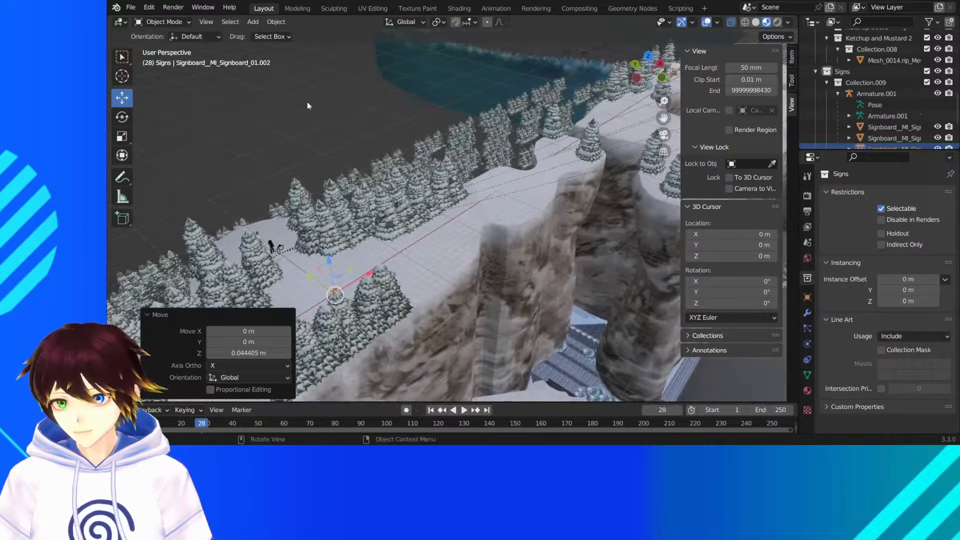
pyautogui.click(505, 131)
pyautogui.moveTo(505, 131); pyautogui.dragTo(433, 131, button='middle')
pyautogui.moveTo(568, 158); pyautogui.dragTo(516, 159, button='middle')
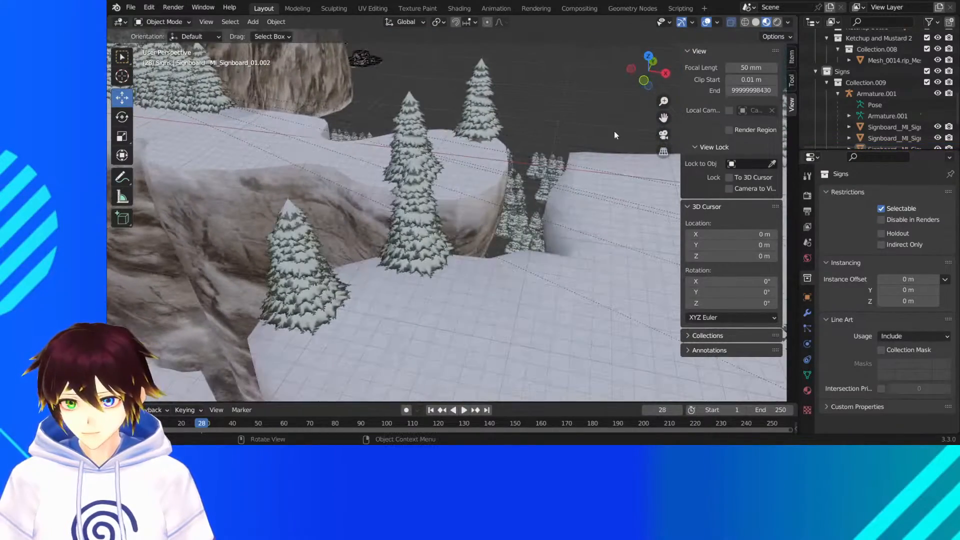
pyautogui.moveTo(664, 116); pyautogui.dragTo(232, 116)
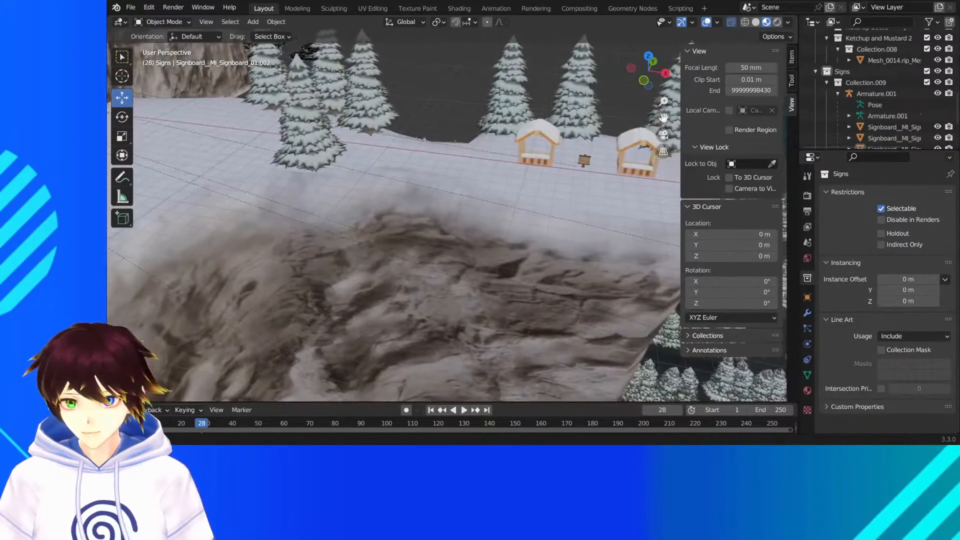
pyautogui.scroll(-2, 663, 116)
pyautogui.scroll(-5, 663, 117)
pyautogui.moveTo(457, 179); pyautogui.dragTo(499, 186, button='middle')
pyautogui.scroll(-4, 499, 185)
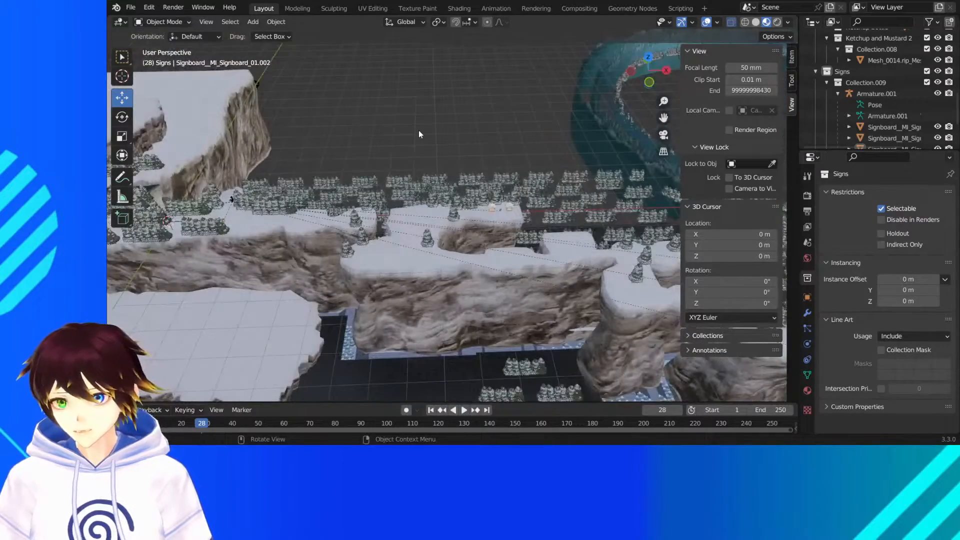
pyautogui.moveTo(419, 131); pyautogui.dragTo(409, 150, button='middle')
pyautogui.moveTo(663, 117); pyautogui.dragTo(955, 90)
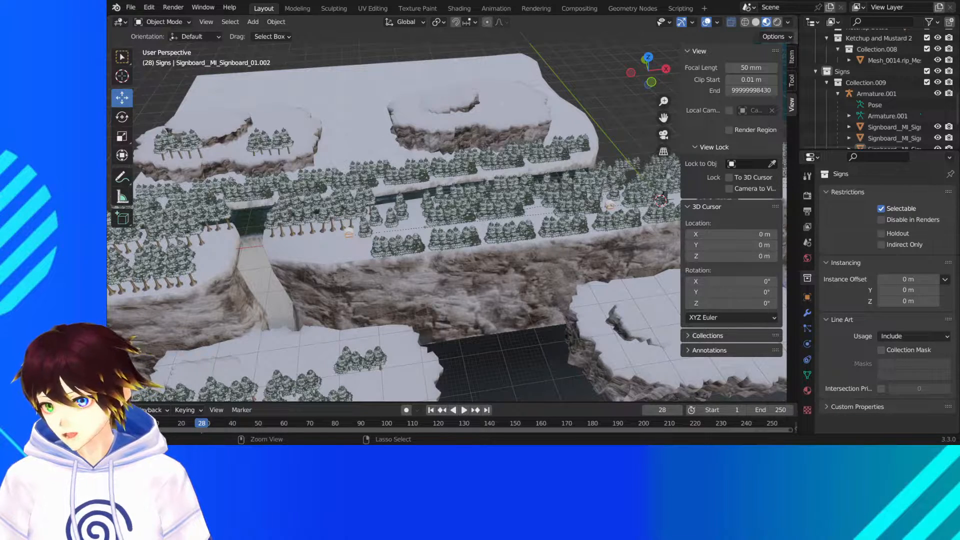
# - Save the scene to Snowdinproto2.blend
pyautogui.hotkey('ctrl', 's')
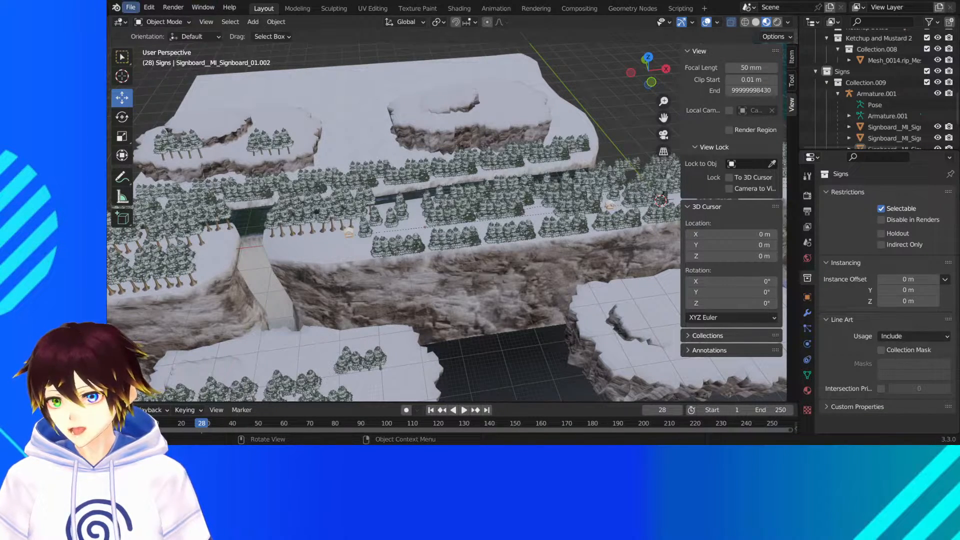
pyautogui.click(130, 7)
pyautogui.click(154, 83)
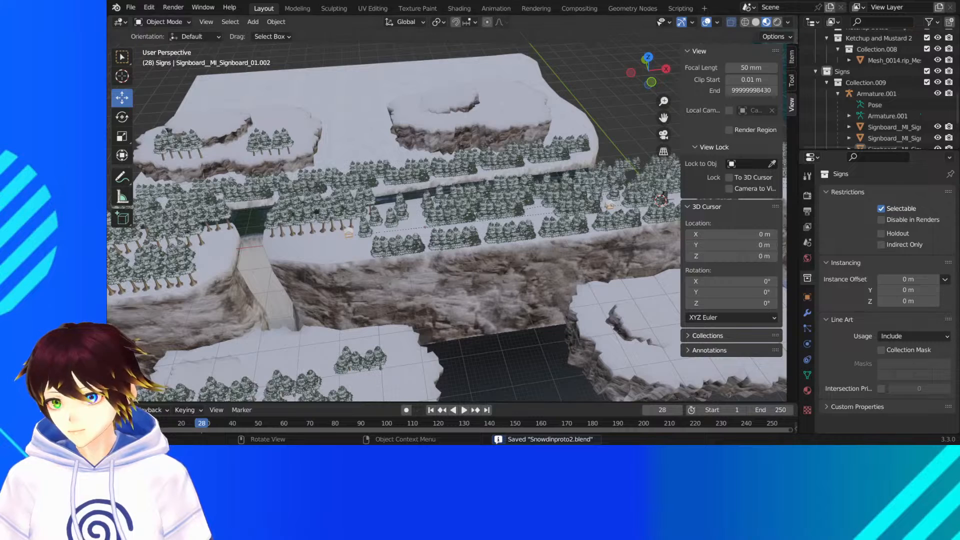
# - Create a new General file and delete all of its default objects
pyautogui.click(130, 7)
pyautogui.moveTo(143, 20)
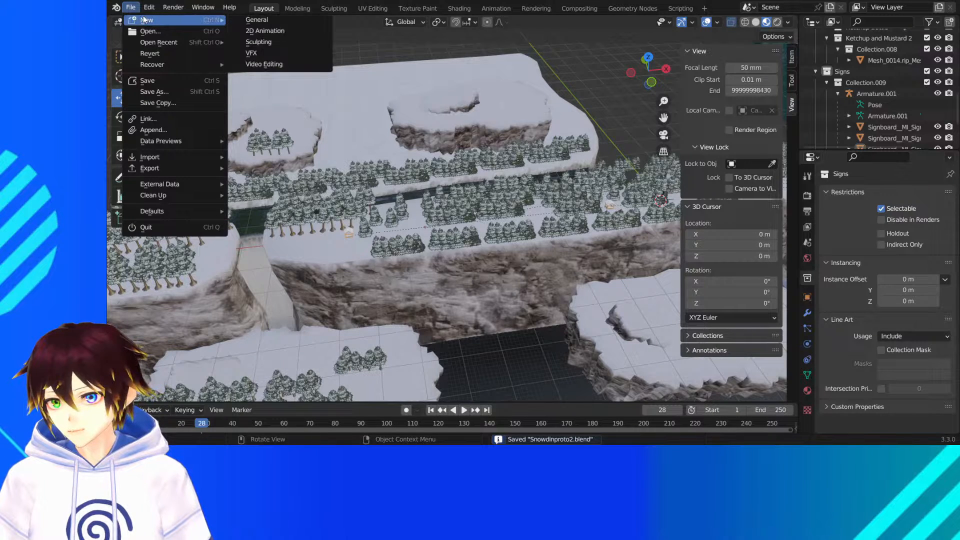
pyautogui.click(260, 23)
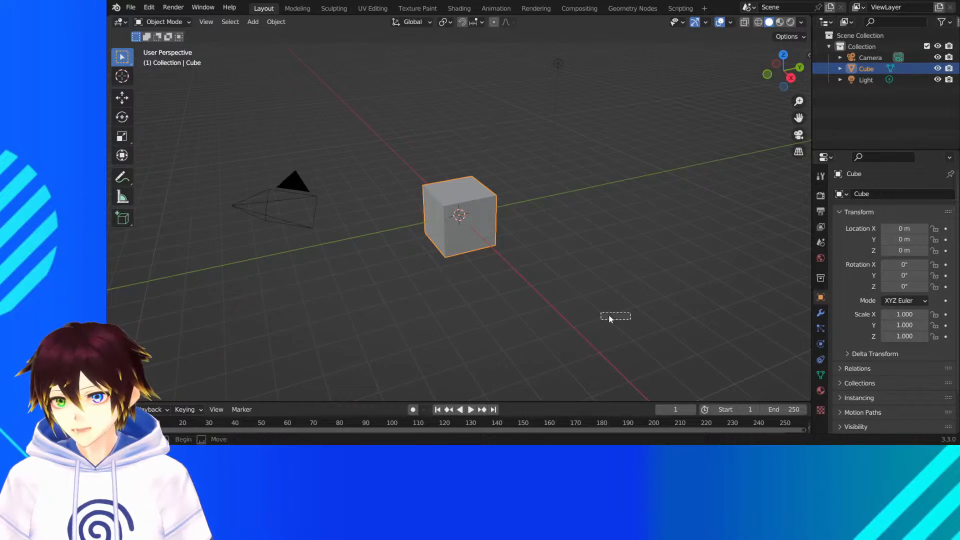
pyautogui.press('a')
pyautogui.rightClick(467, 369)
pyautogui.click(467, 369)
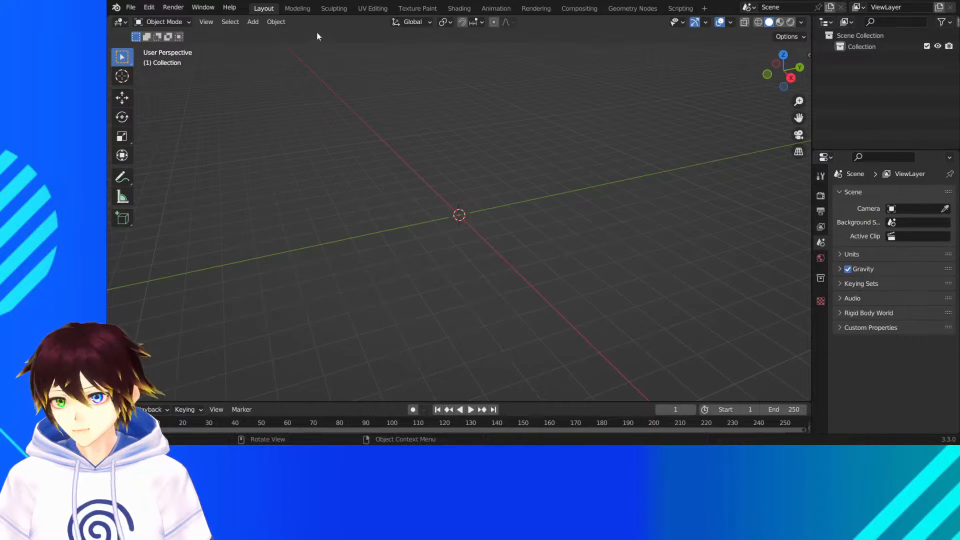
pyautogui.click(130, 7)
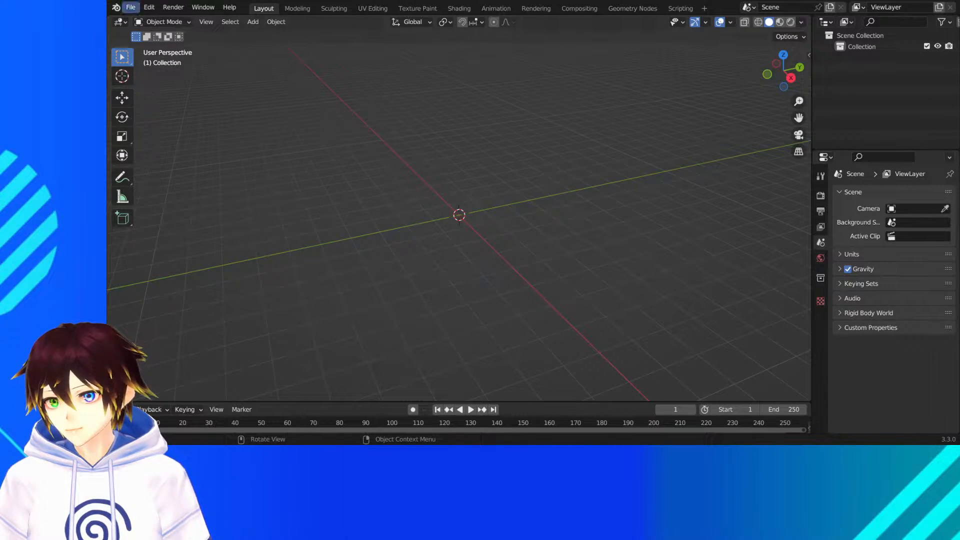
pyautogui.click(131, 7)
pyautogui.moveTo(151, 157)
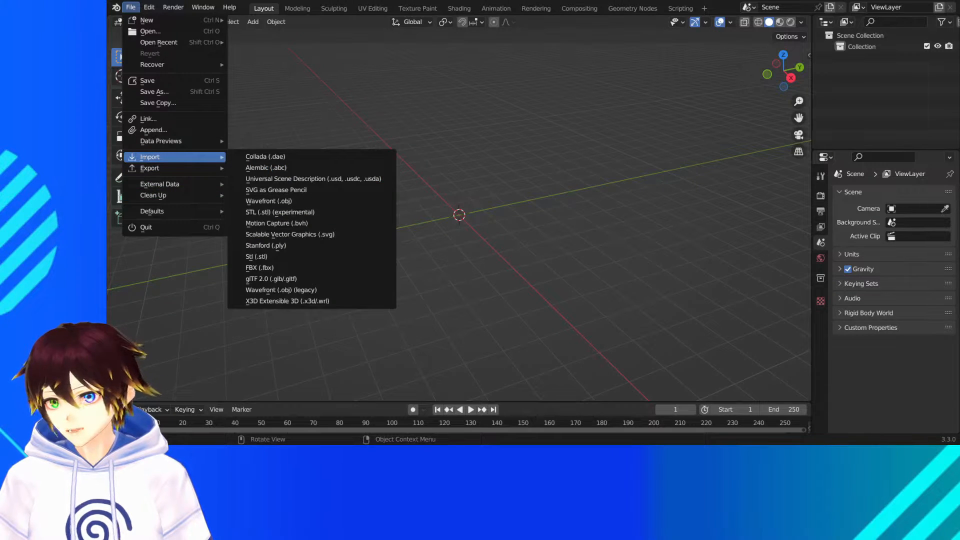
pyautogui.press('Escape')
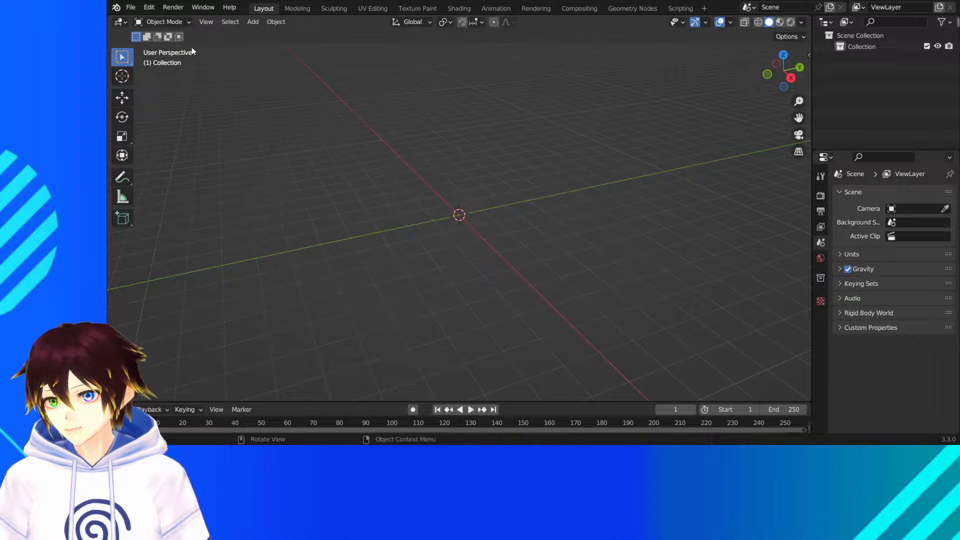
pyautogui.click(131, 7)
pyautogui.moveTo(179, 152)
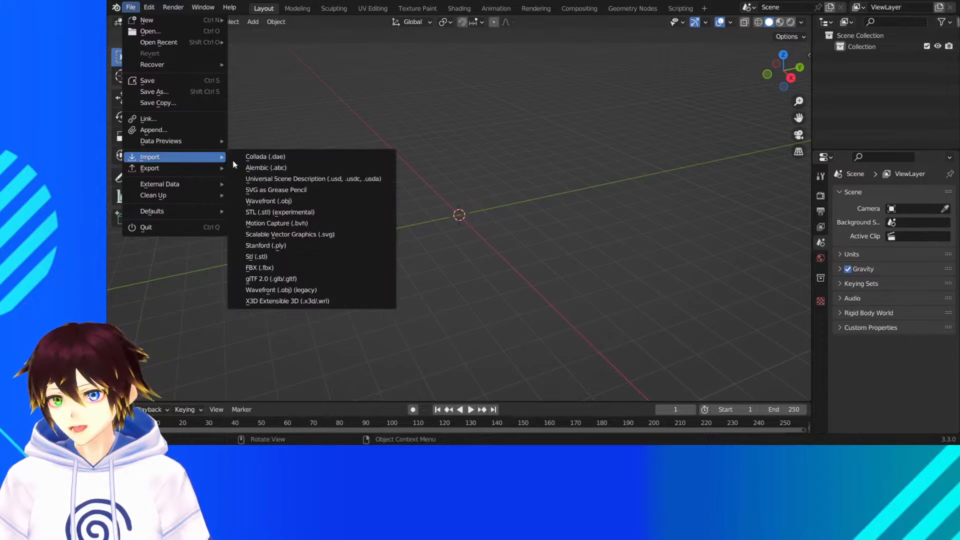
pyautogui.click(303, 290)
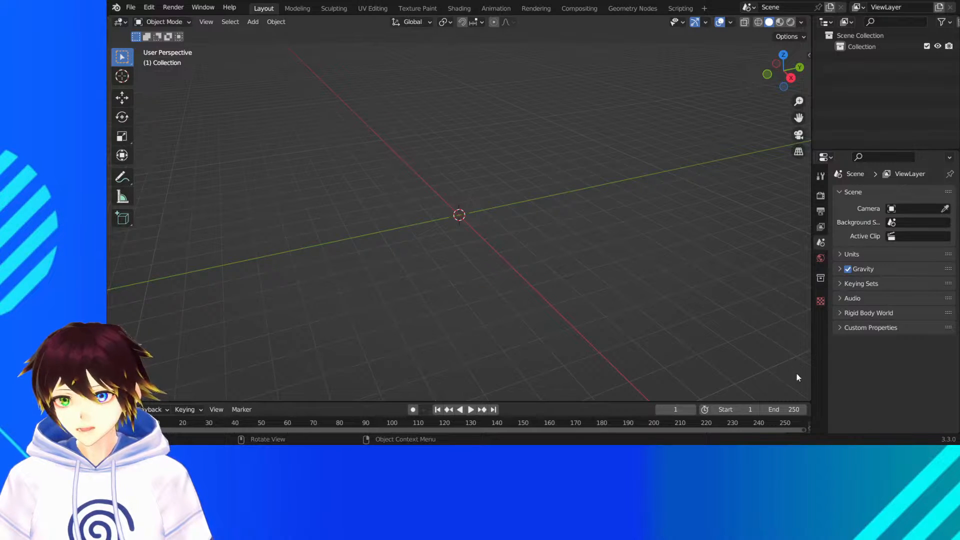
pyautogui.click(130, 7)
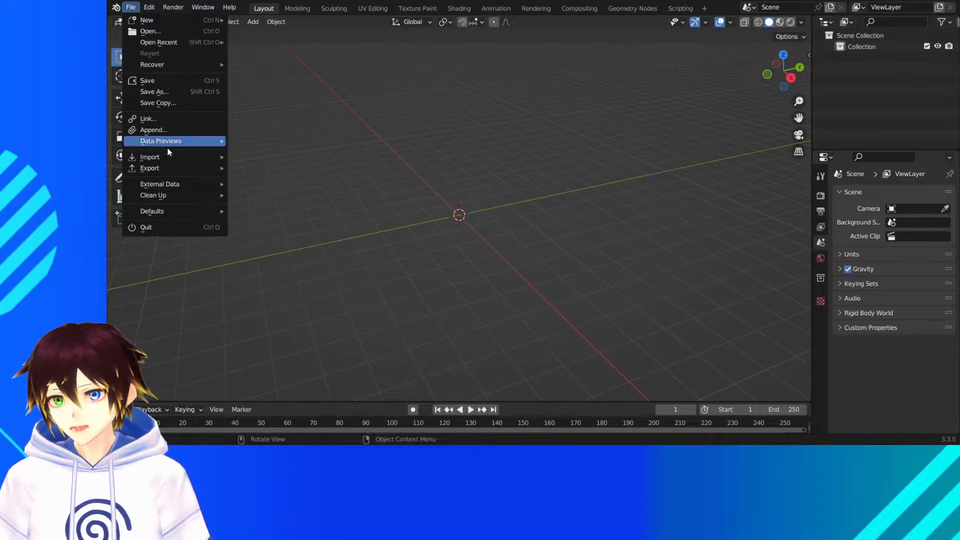
pyautogui.moveTo(173, 158)
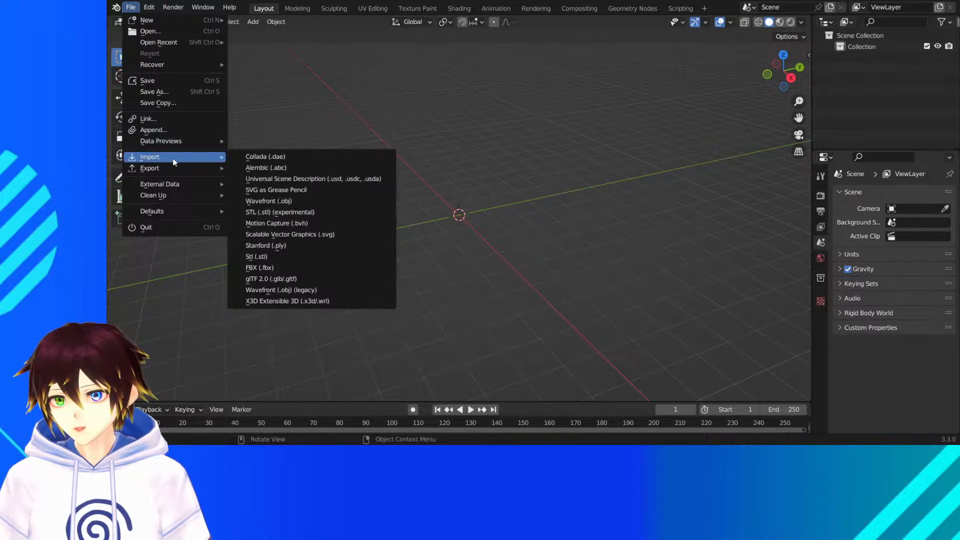
pyautogui.click(323, 287)
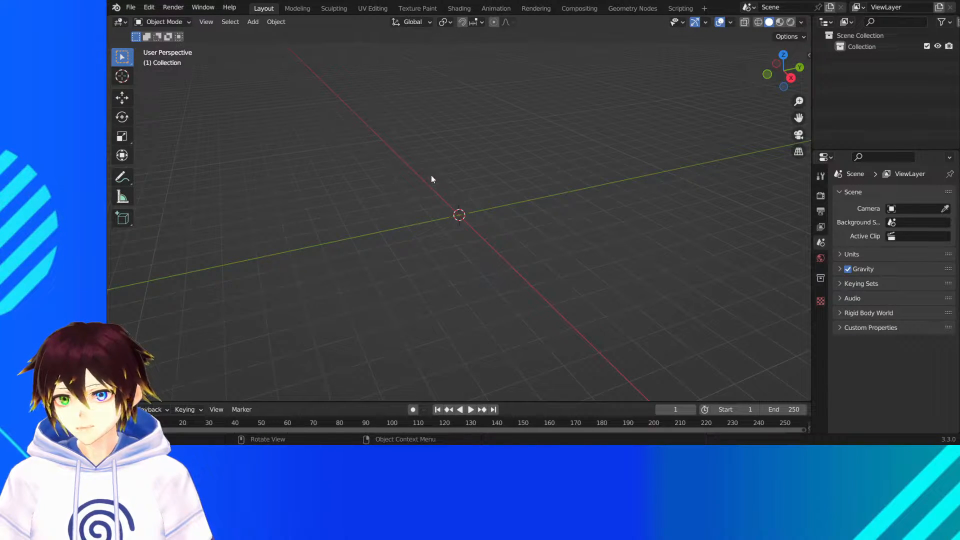
pyautogui.click(131, 7)
pyautogui.moveTo(186, 159)
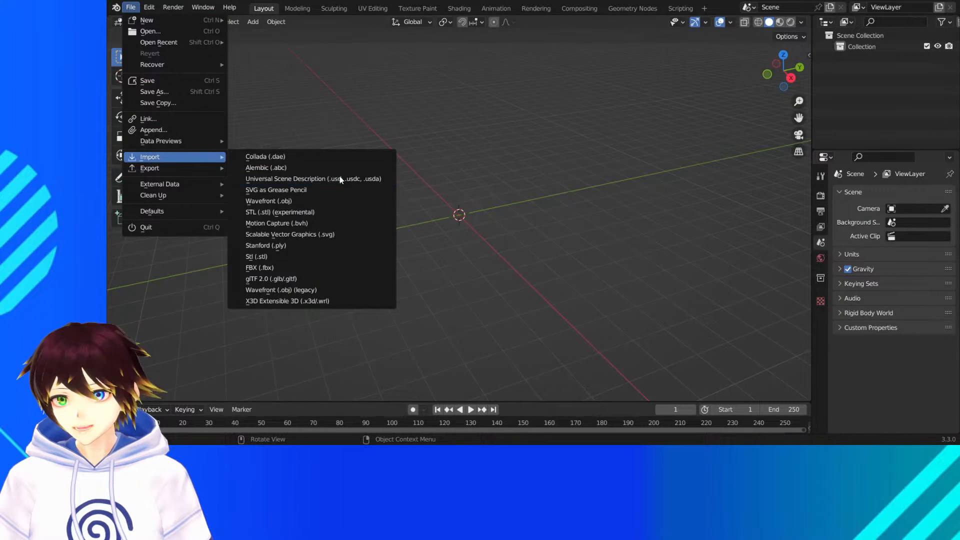
pyautogui.click(284, 268)
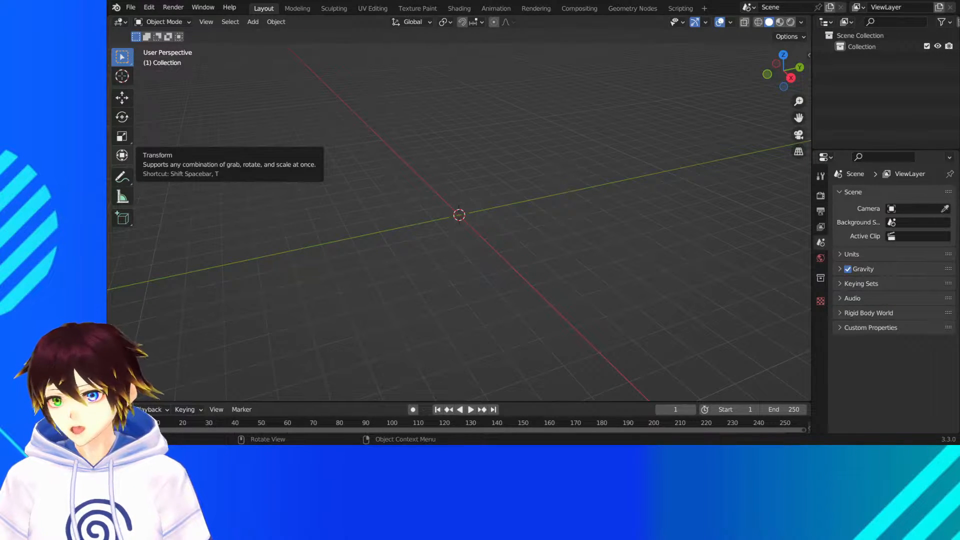
# - Import the fishing rod model in Collada (.dae) format and display it in material preview shading
pyautogui.click(131, 7)
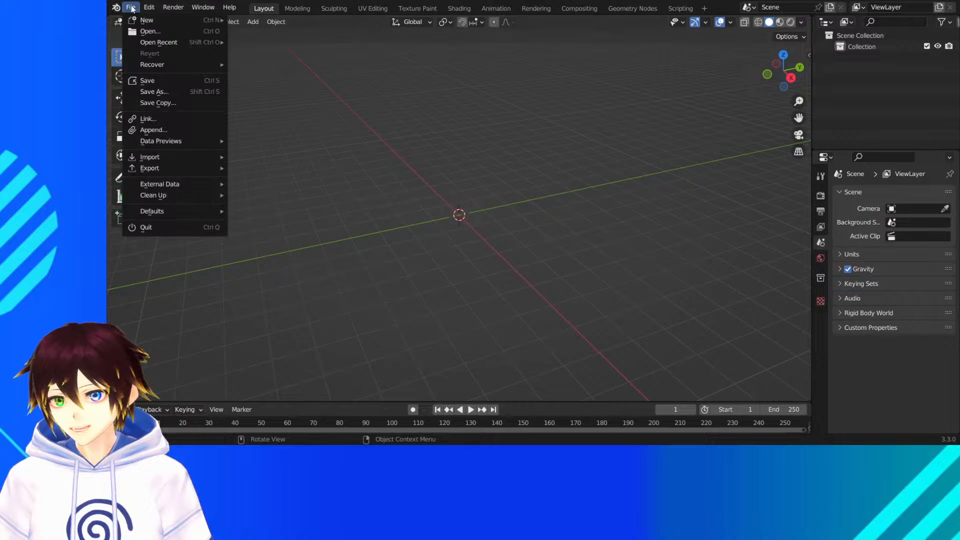
pyautogui.moveTo(169, 158)
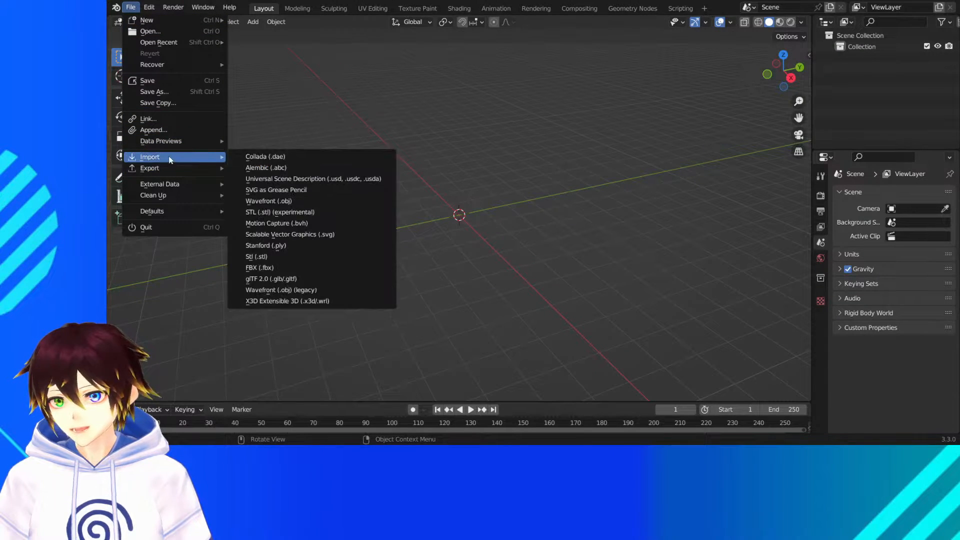
pyautogui.click(276, 161)
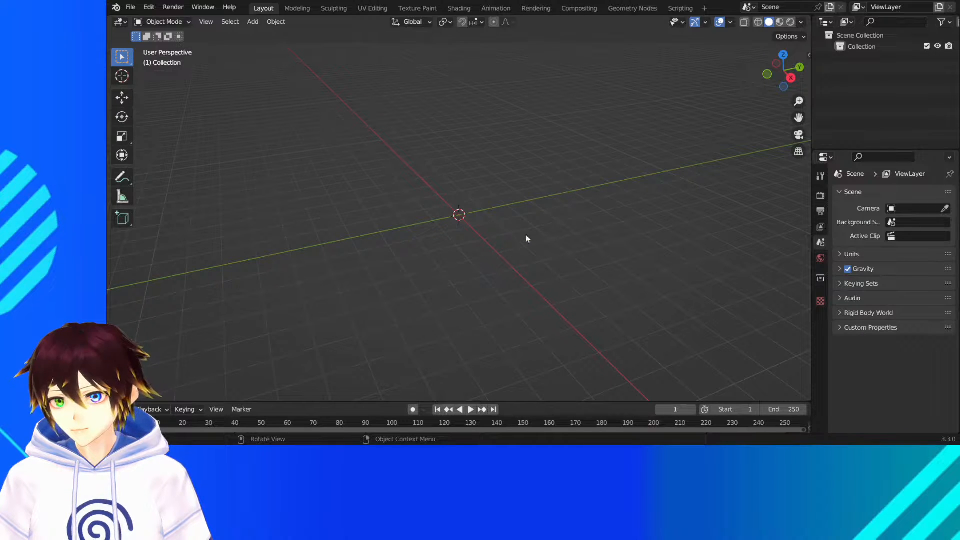
pyautogui.scroll(-10, 474, 162)
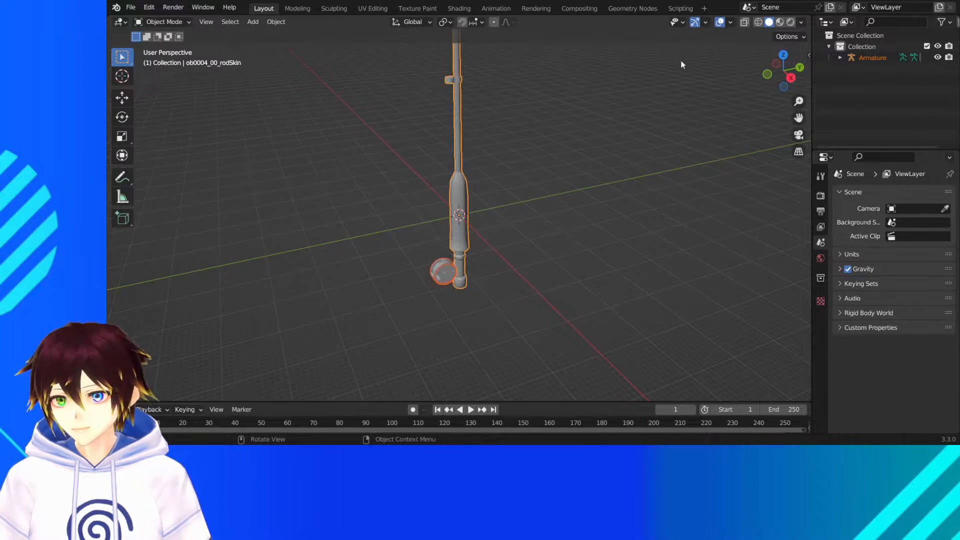
pyautogui.click(779, 22)
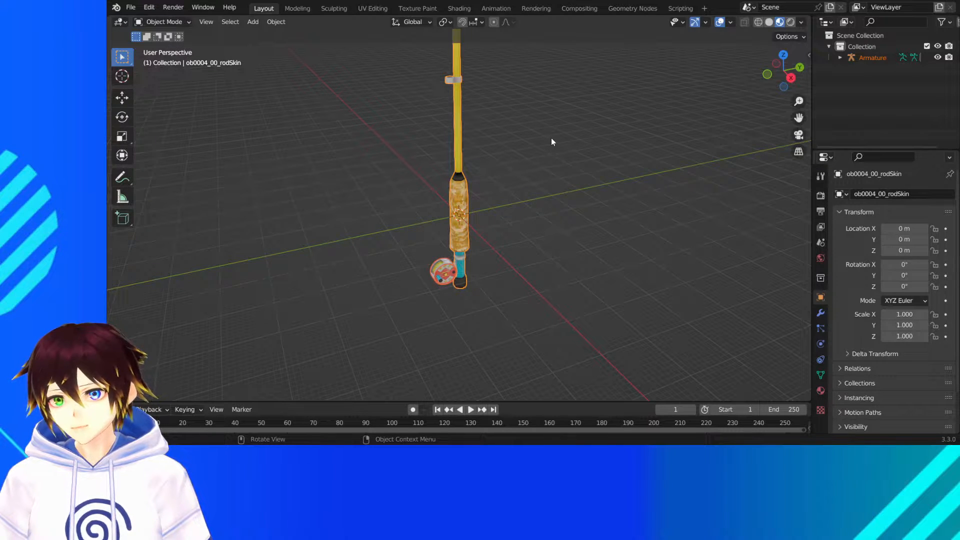
# - Examine the imported fishing rod's grip, reel and line guides along its full length
pyautogui.scroll(5, 520, 201)
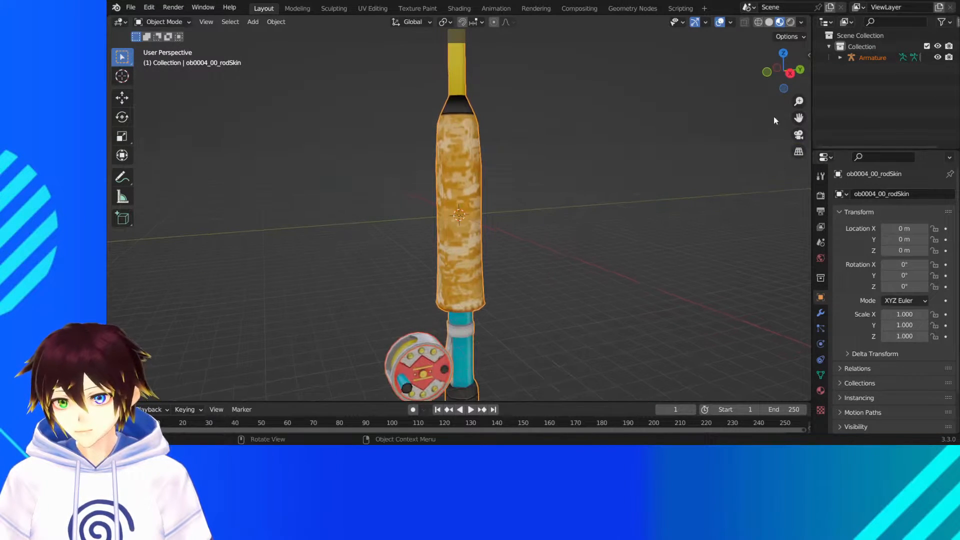
pyautogui.moveTo(799, 118); pyautogui.dragTo(808, 15)
pyautogui.scroll(4, 407, 310)
pyautogui.moveTo(407, 310); pyautogui.dragTo(399, 254, button='middle')
pyautogui.scroll(-6, 568, 197)
pyautogui.moveTo(568, 197); pyautogui.dragTo(463, 166, button='middle')
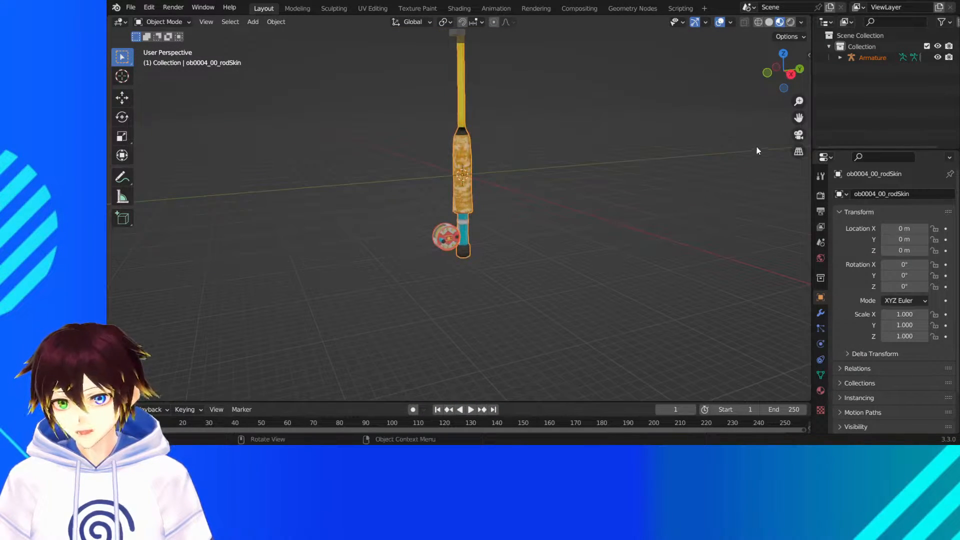
pyautogui.moveTo(798, 118); pyautogui.dragTo(791, 395)
pyautogui.scroll(-5, 604, 132)
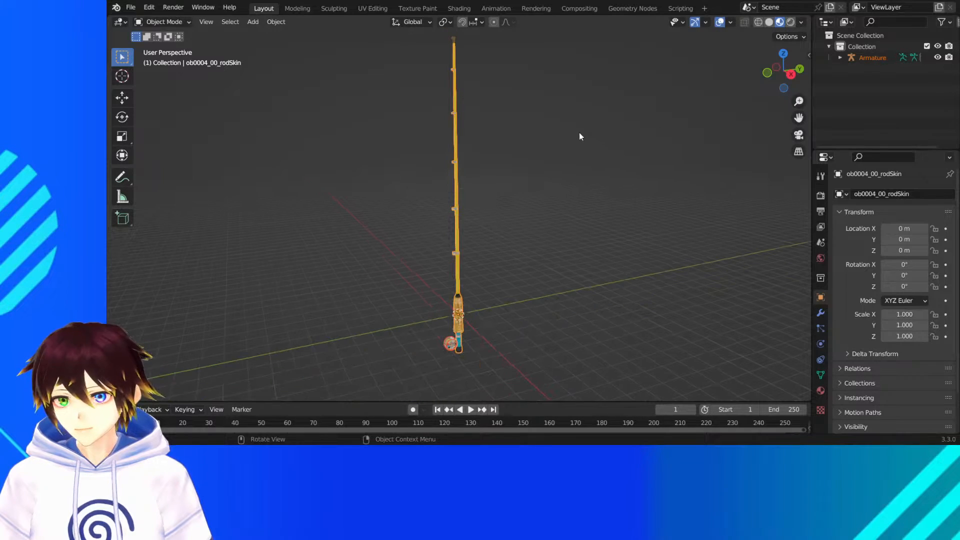
pyautogui.moveTo(579, 134); pyautogui.dragTo(556, 139, button='middle')
pyautogui.click(556, 138)
pyautogui.scroll(4, 528, 200)
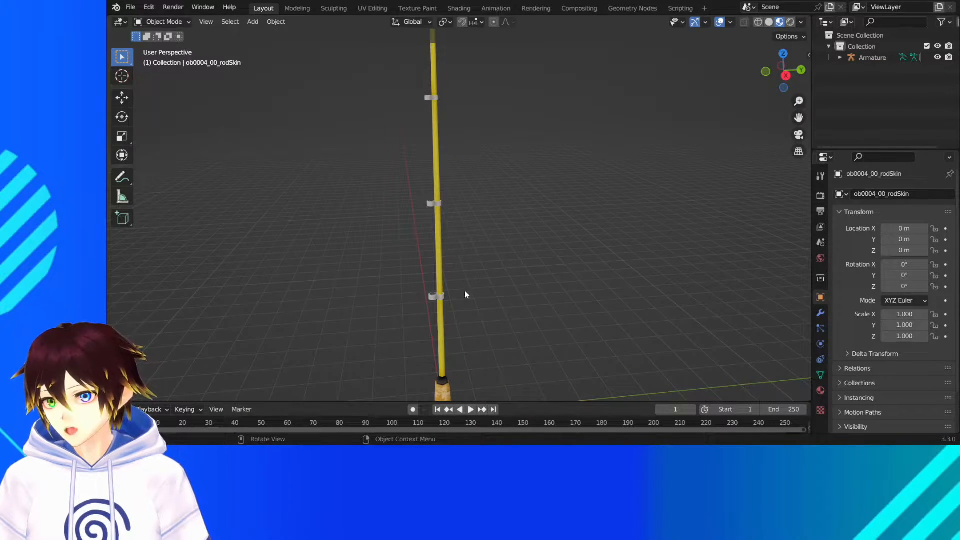
# - Select the rod's pole and examine the surface settings of its assigned material
pyautogui.click(450, 297)
pyautogui.click(821, 391)
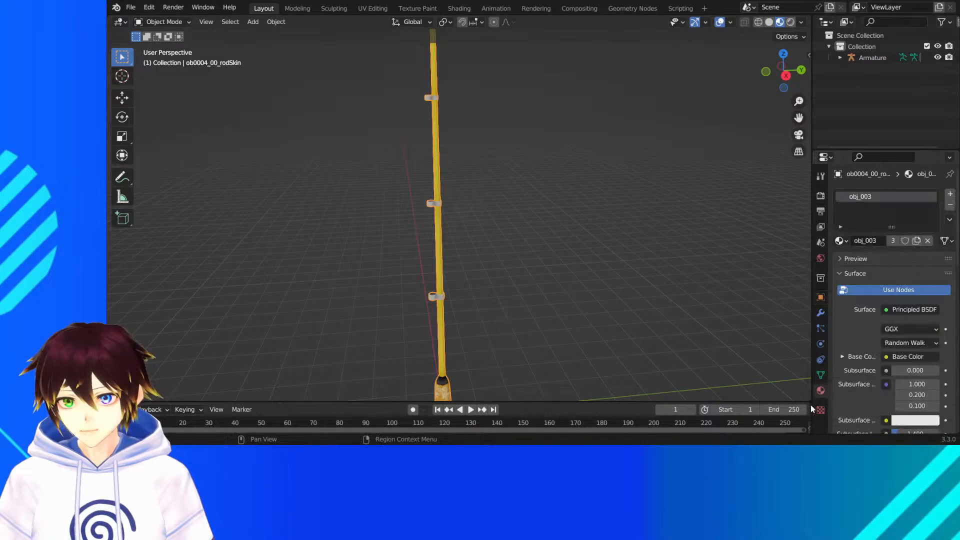
pyautogui.scroll(-10, 883, 324)
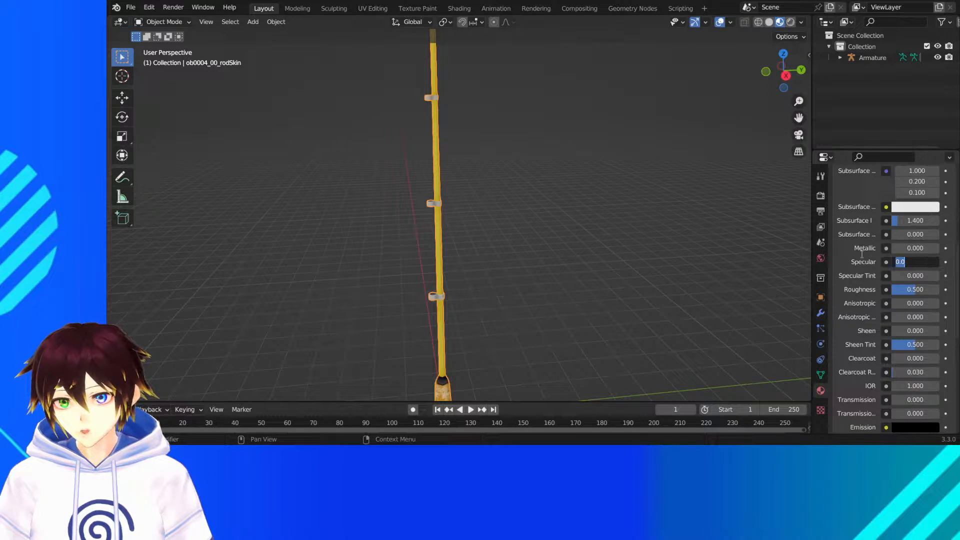
# - Enable ambient occlusion, bloom and screen space reflections in the render settings
pyautogui.click(821, 195)
pyautogui.click(851, 206)
pyautogui.click(847, 206)
pyautogui.click(843, 209)
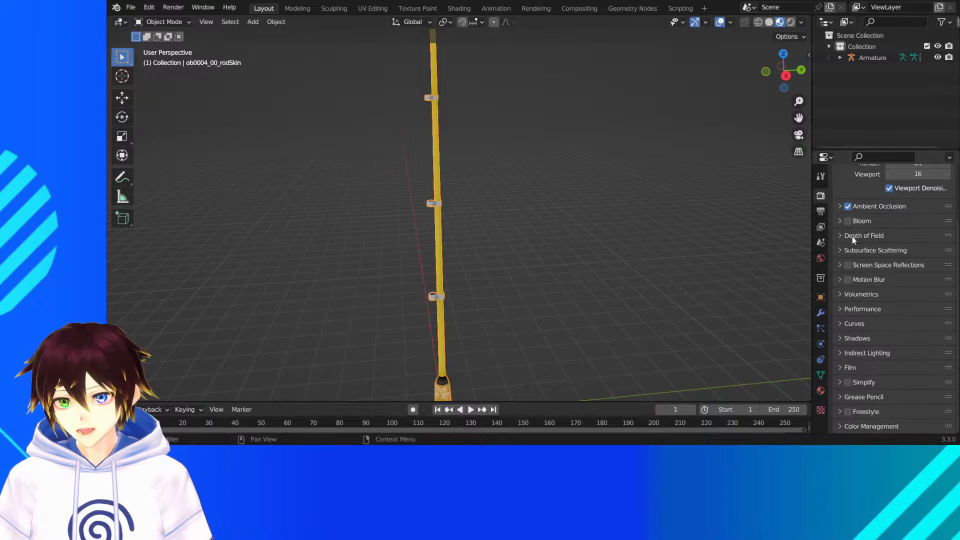
pyautogui.click(852, 222)
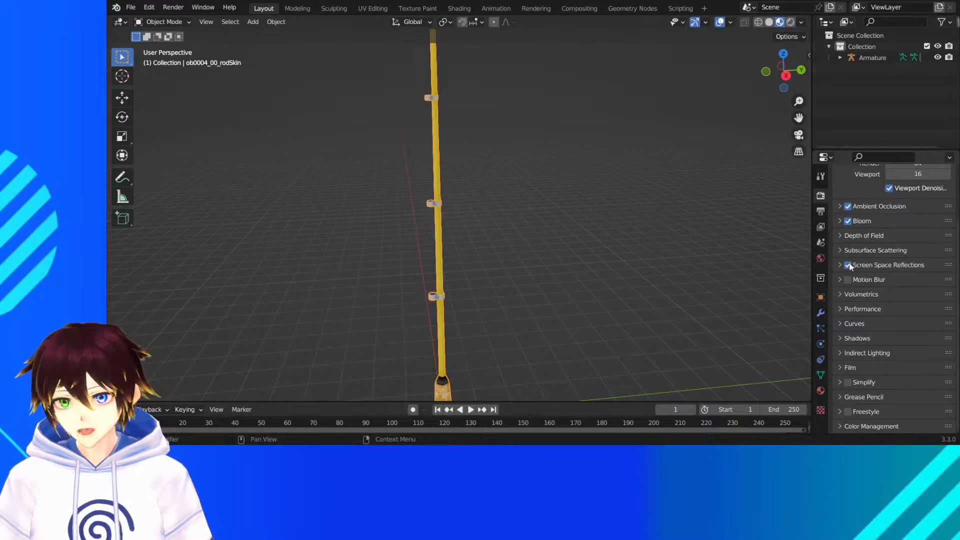
# - Check the base color image of the rod's obj_003 material and remove that material from the rod
pyautogui.moveTo(580, 220); pyautogui.dragTo(536, 217, button='middle')
pyautogui.click(821, 391)
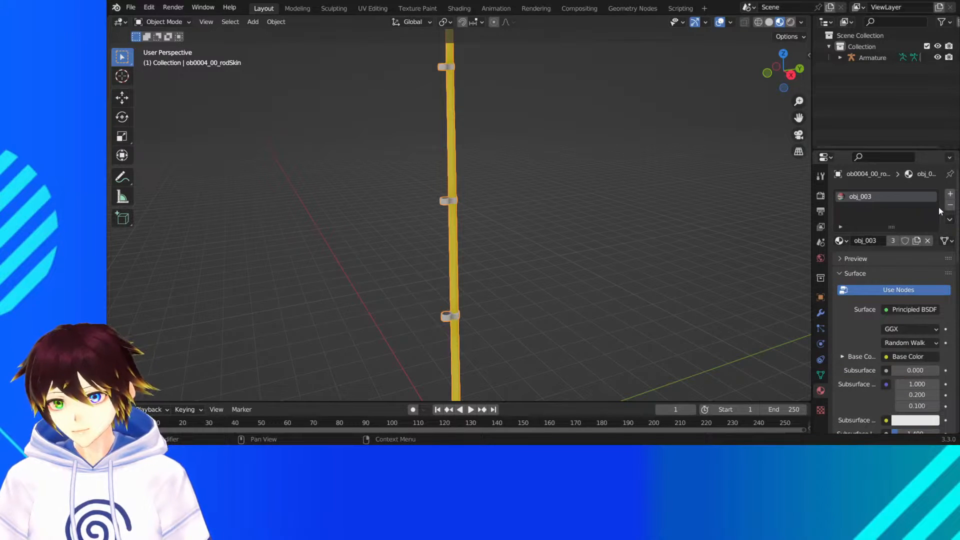
pyautogui.click(842, 356)
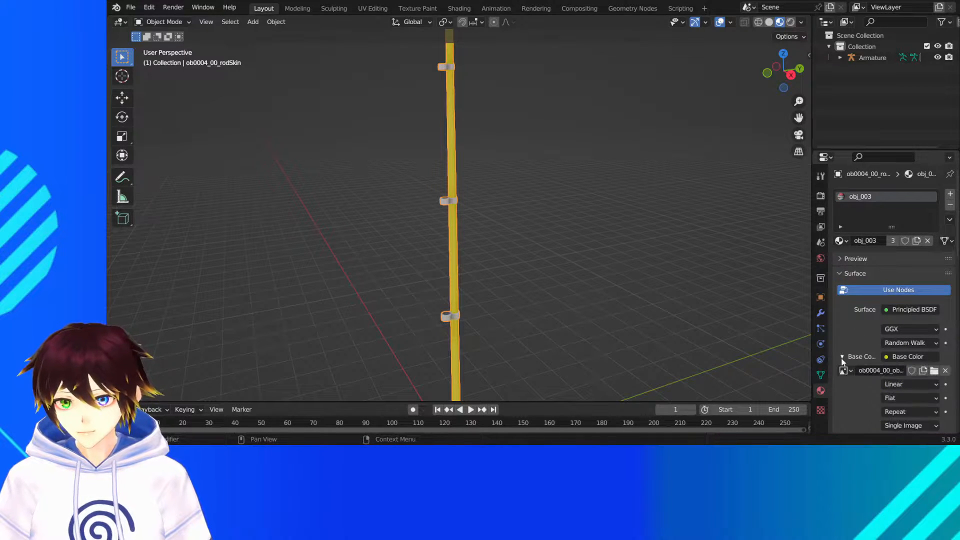
pyautogui.click(950, 205)
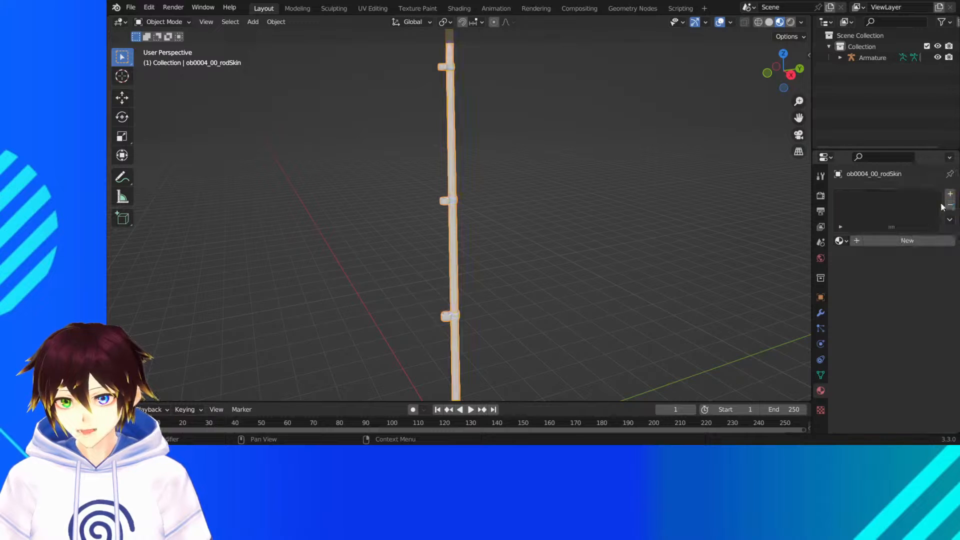
# - Create a new material for the rod and name it Fishing Rod
pyautogui.click(911, 243)
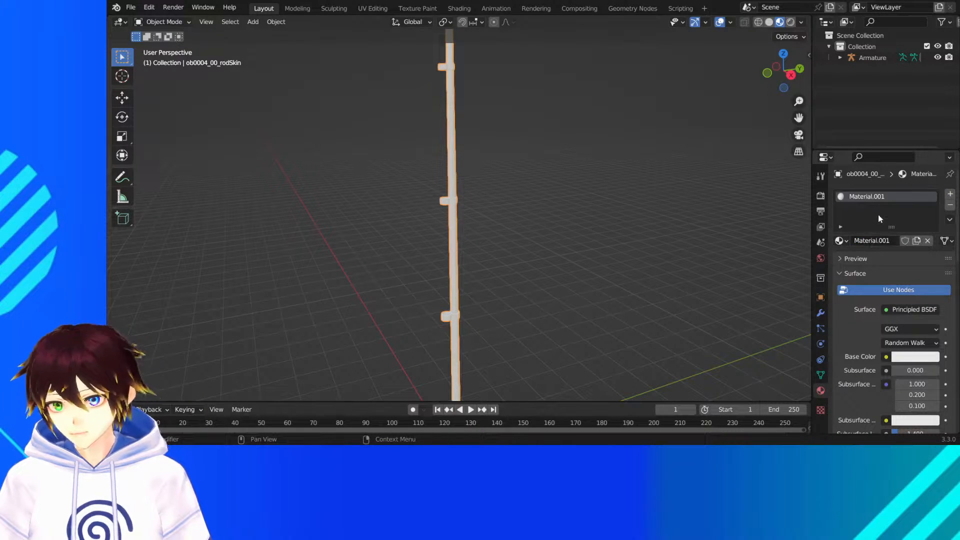
pyautogui.click(880, 242)
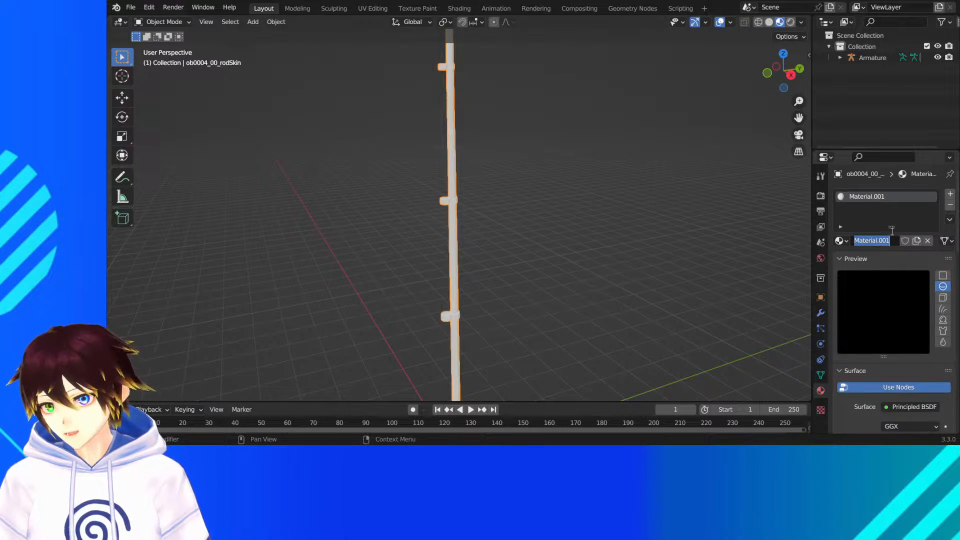
pyautogui.write('Fishing Rod')
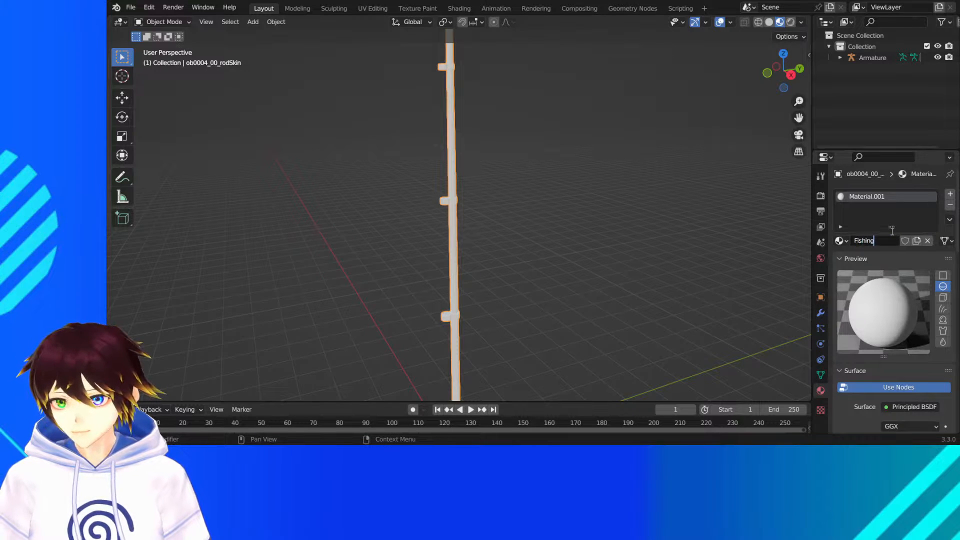
pyautogui.press('Return')
# - Set the new material's base color to an image texture using the rod's ob0004_00 image
pyautogui.scroll(-4, 893, 234)
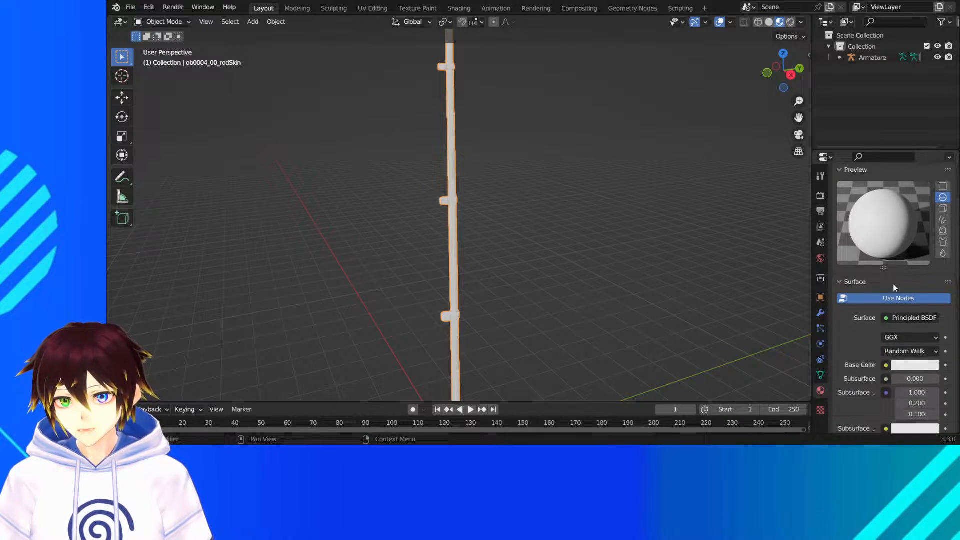
pyautogui.click(886, 365)
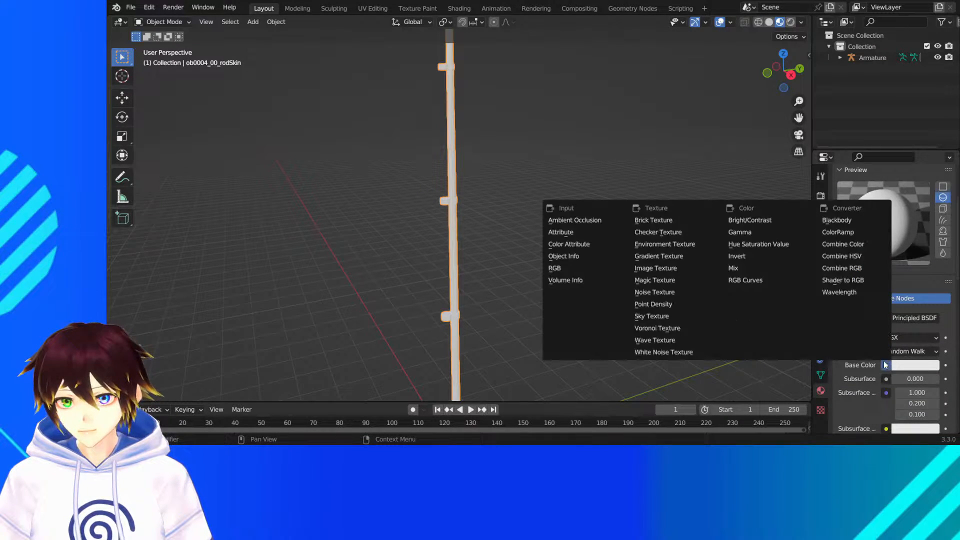
pyautogui.click(652, 270)
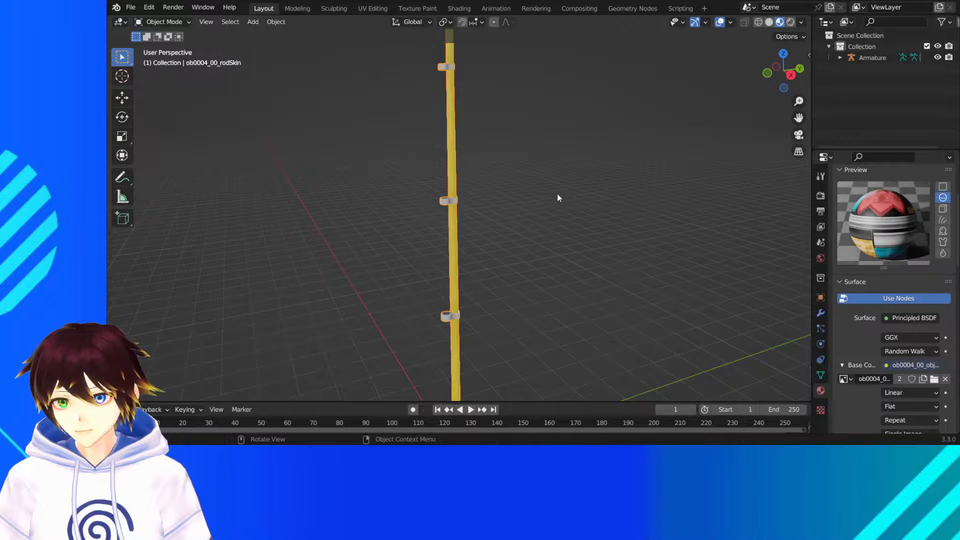
# - Hide the viewport overlays, check the textured rod in rendered shading, and return to material preview
pyautogui.scroll(-4, 557, 198)
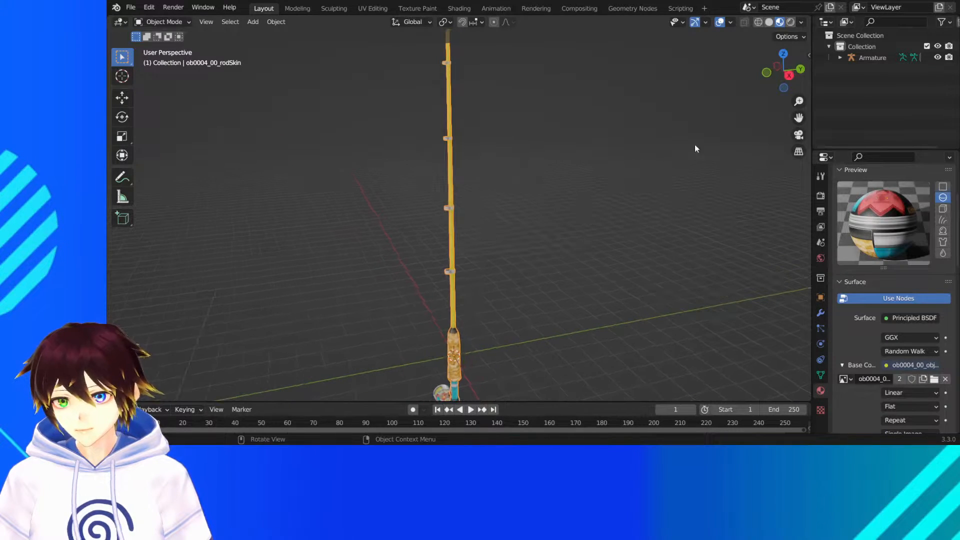
pyautogui.click(719, 23)
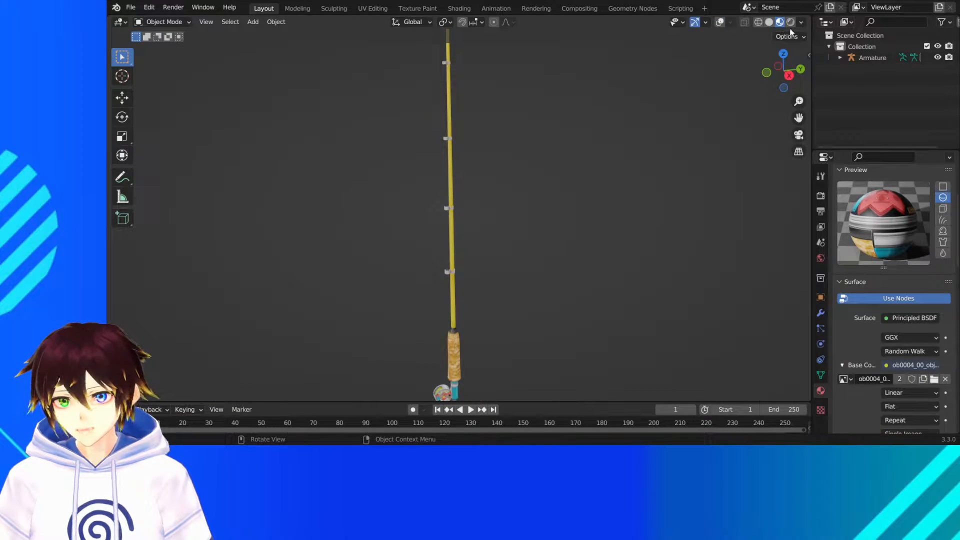
pyautogui.click(791, 22)
pyautogui.click(781, 23)
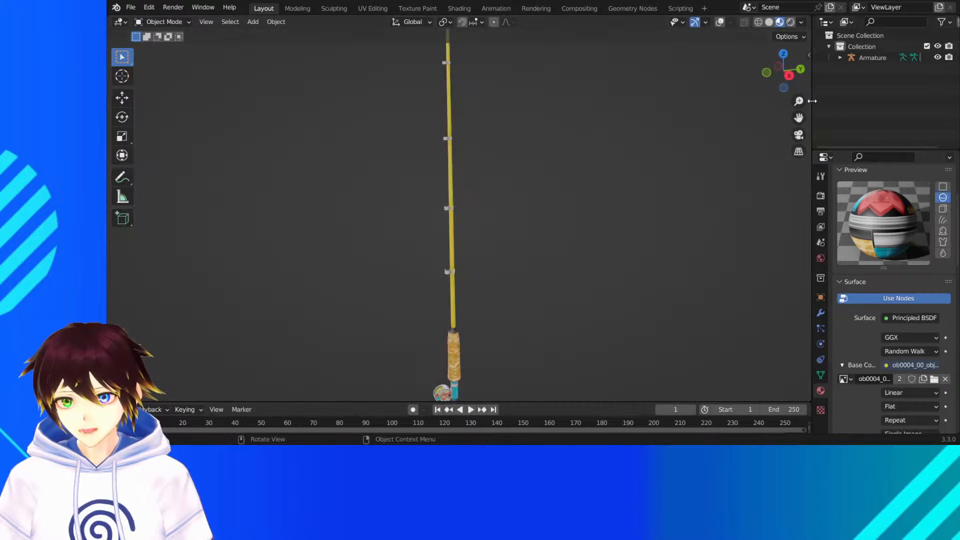
# - Set the Fishing Rod material's Roughness to 0.4
pyautogui.moveTo(801, 118); pyautogui.dragTo(820, 41)
pyautogui.scroll(3, 648, 286)
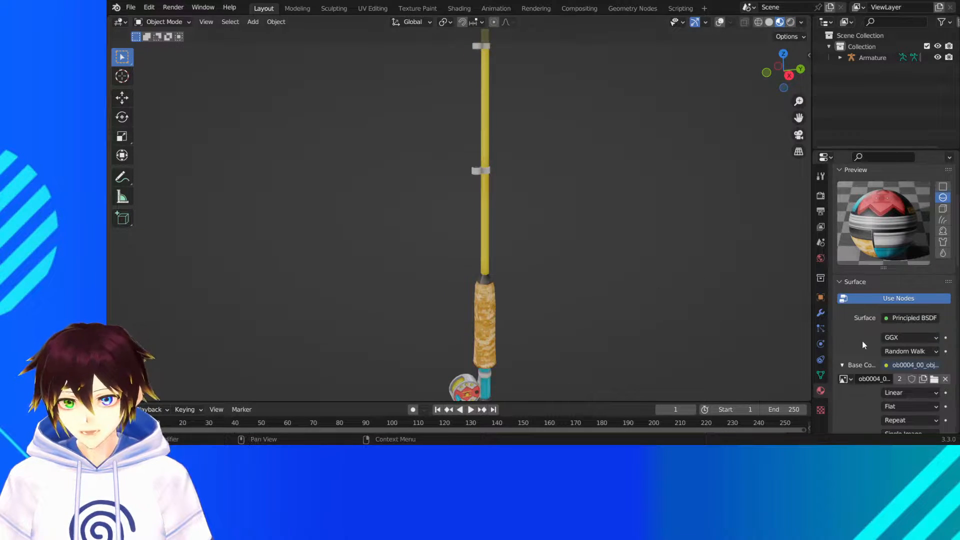
pyautogui.scroll(-10, 866, 334)
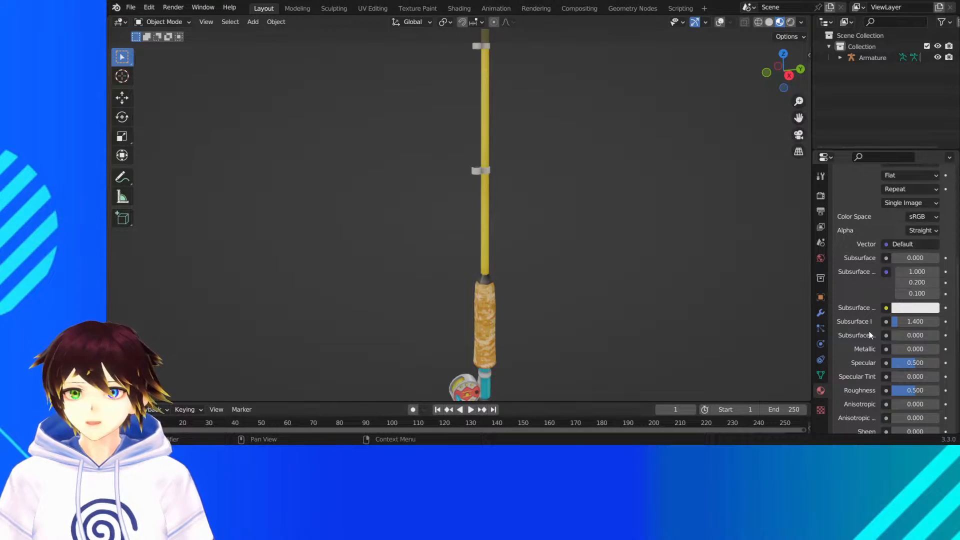
pyautogui.scroll(-5, 897, 308)
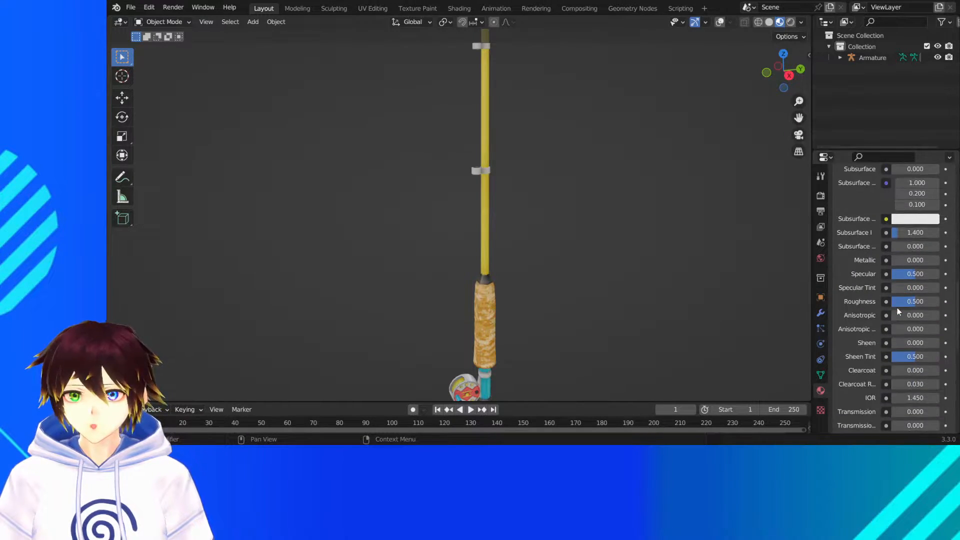
pyautogui.scroll(-4, 893, 305)
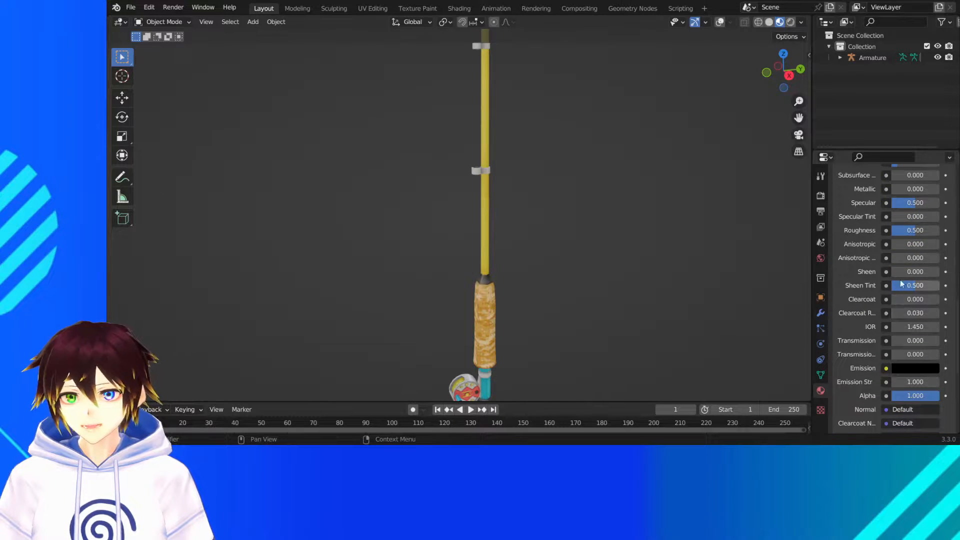
pyautogui.moveTo(905, 233); pyautogui.dragTo(908, 231)
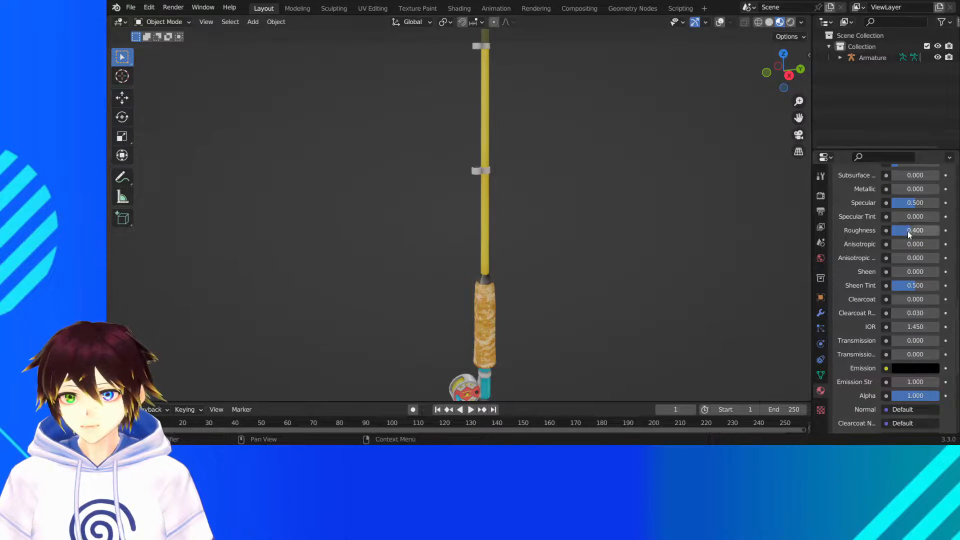
# - Try Metallic values of 0.3 and 0.4 on the Fishing Rod material and check the rod in rendered shading before returning to material preview
pyautogui.scroll(3, 907, 231)
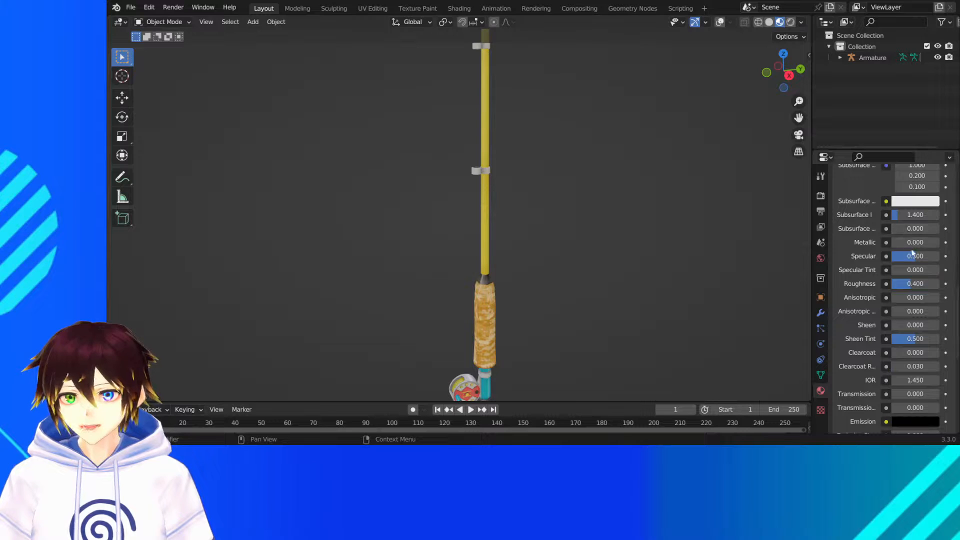
pyautogui.click(912, 242)
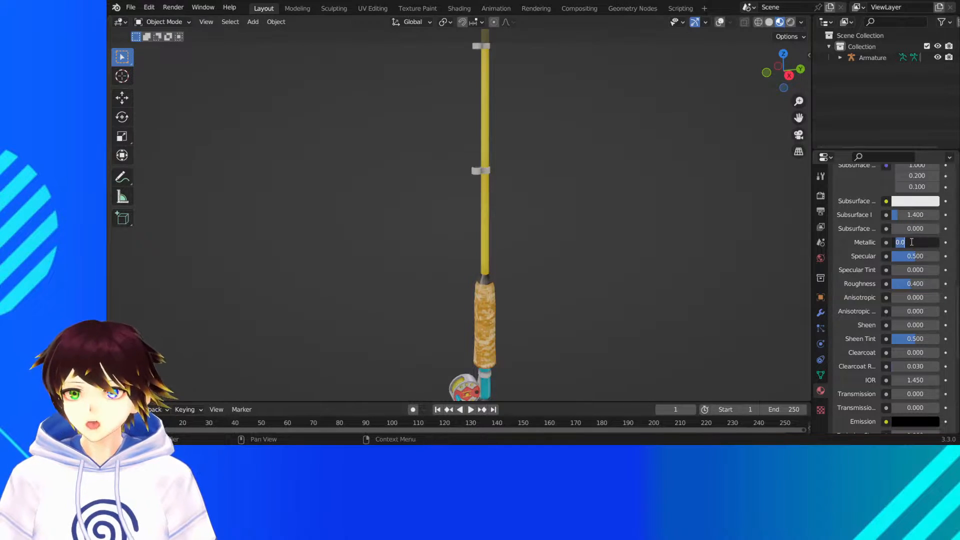
pyautogui.write('0.3')
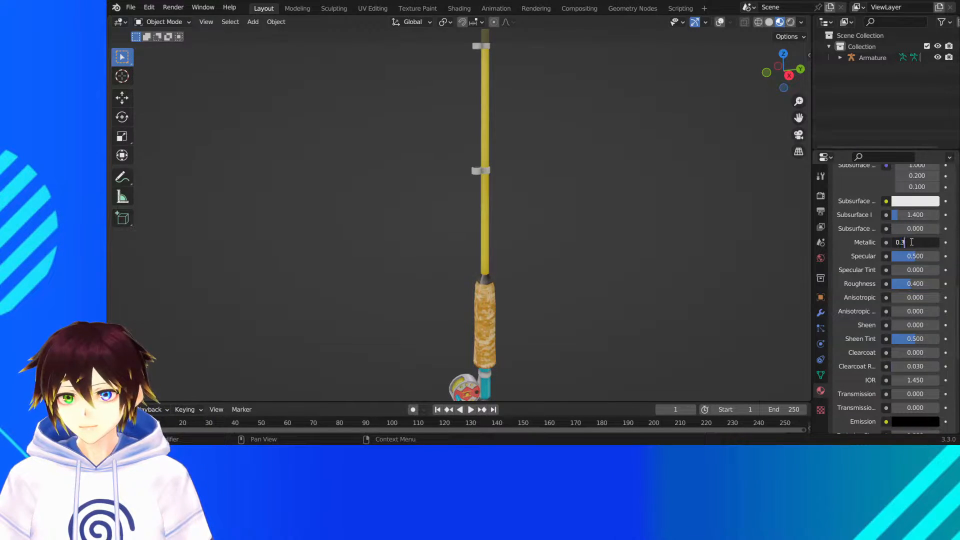
pyautogui.press('Return')
pyautogui.click(919, 243)
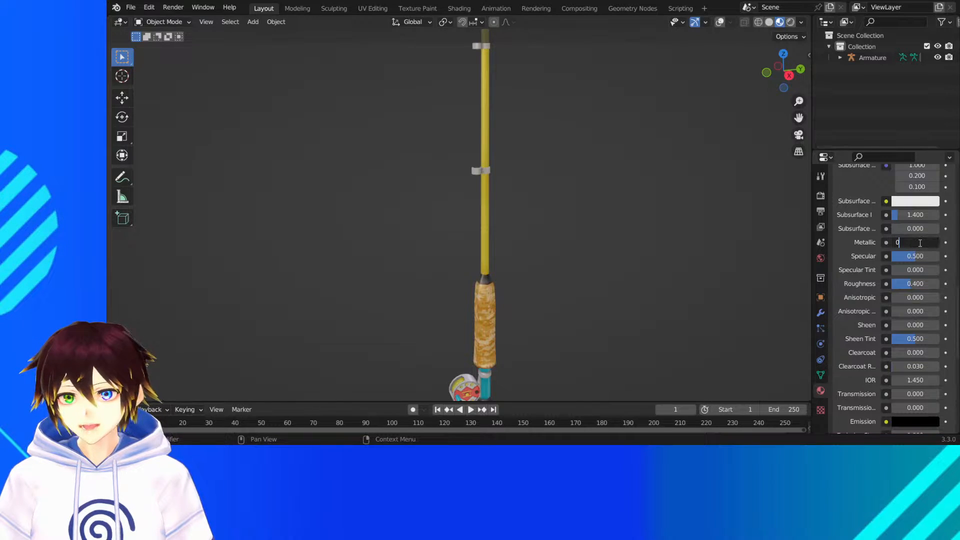
pyautogui.write('0.4')
pyautogui.press('Return')
pyautogui.click(790, 22)
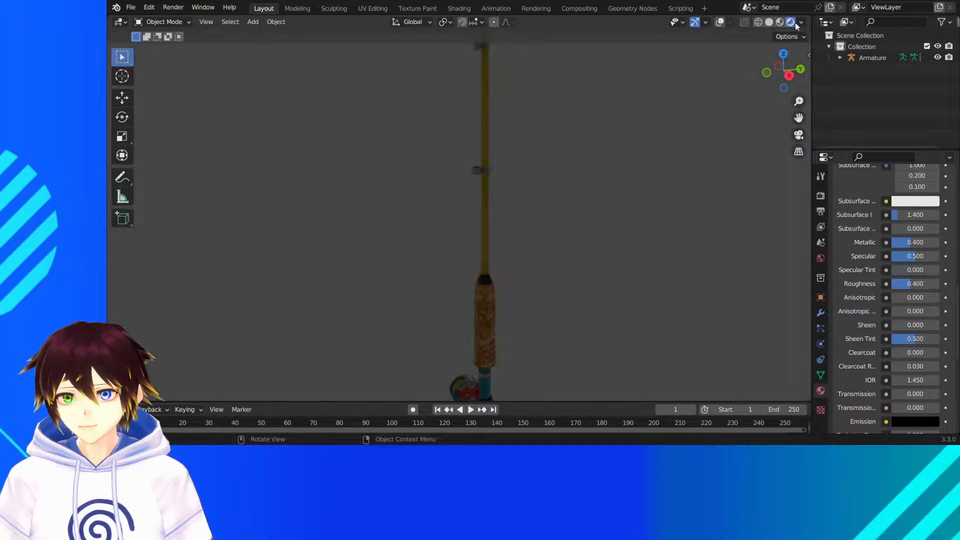
pyautogui.click(780, 22)
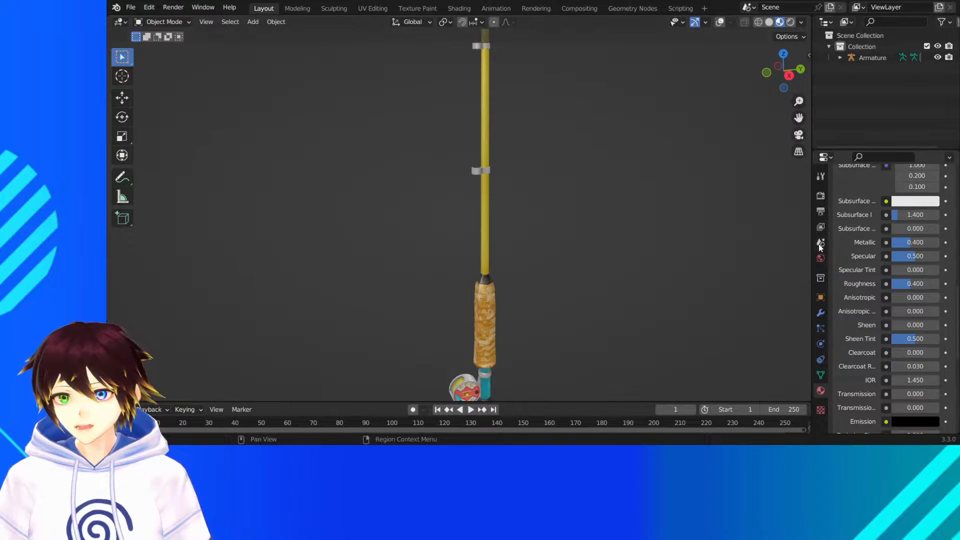
# - Set the Fishing Rod material's Metallic value to 0.3
pyautogui.write('0')
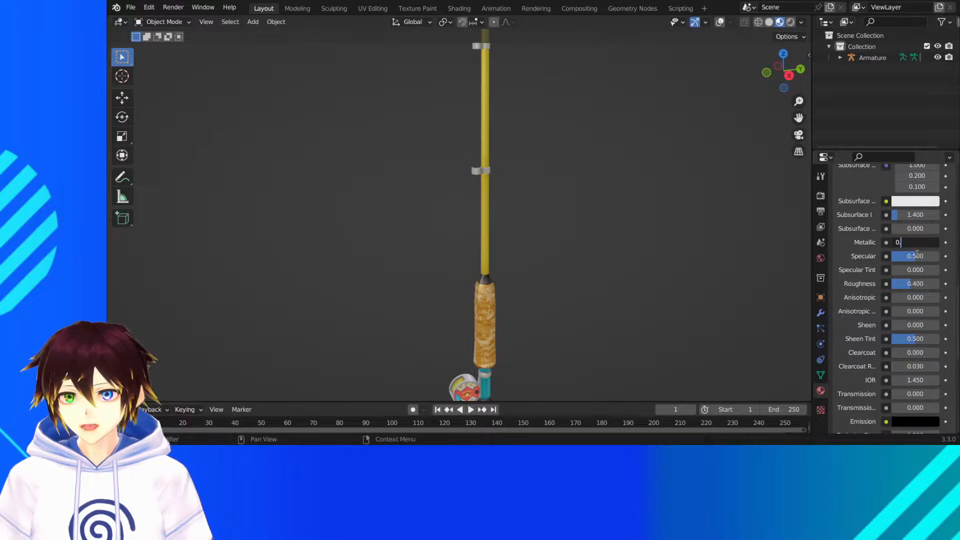
pyautogui.write('.3')
pyautogui.press('Return')
# - Bring the whole rod into view and turn the viewport overlays back on
pyautogui.scroll(-3, 779, 235)
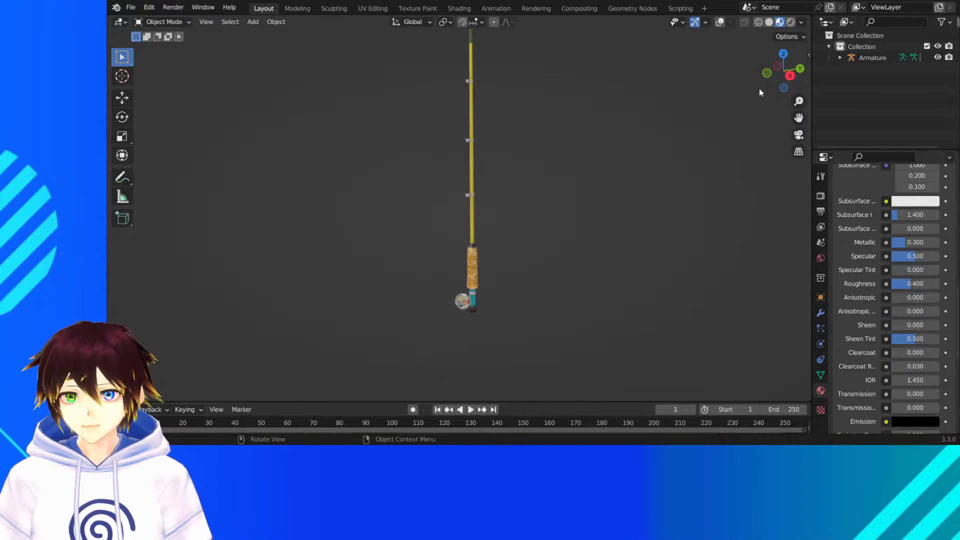
pyautogui.moveTo(798, 117); pyautogui.dragTo(819, 210)
pyautogui.scroll(-2, 675, 120)
pyautogui.click(720, 24)
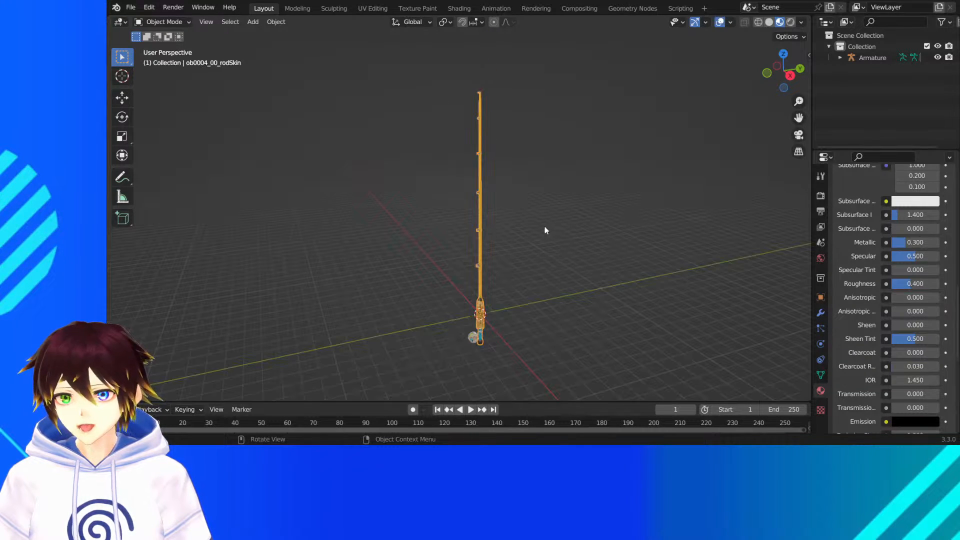
# - Try to move the rod with the Move tool in the right orthographic view
pyautogui.moveTo(542, 230); pyautogui.dragTo(509, 245, button='middle')
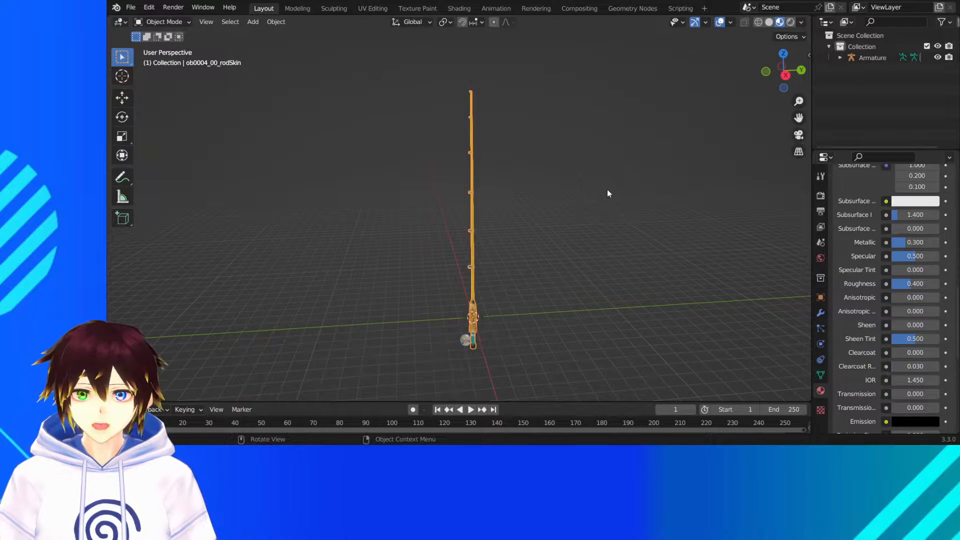
pyautogui.click(786, 76)
pyautogui.click(795, 37)
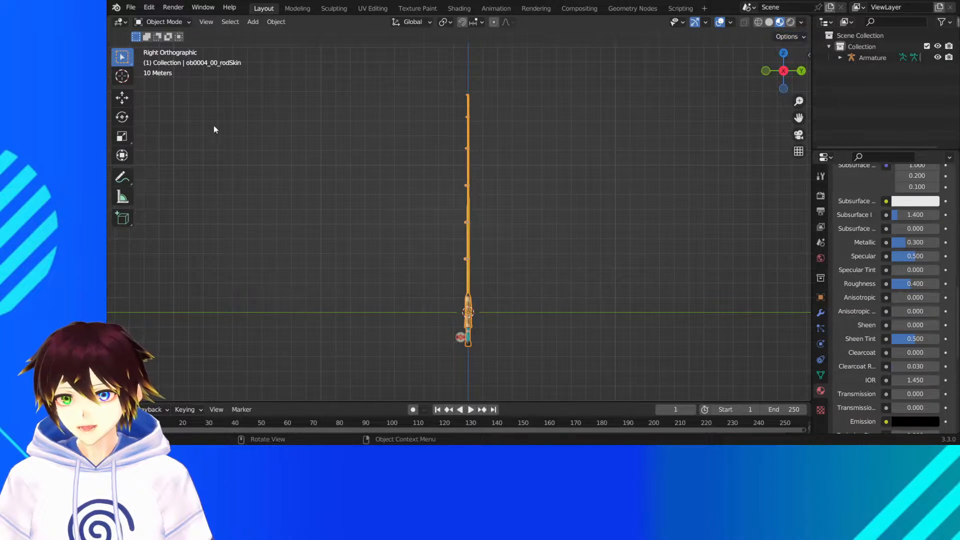
pyautogui.click(122, 97)
pyautogui.moveTo(487, 293); pyautogui.dragTo(472, 316)
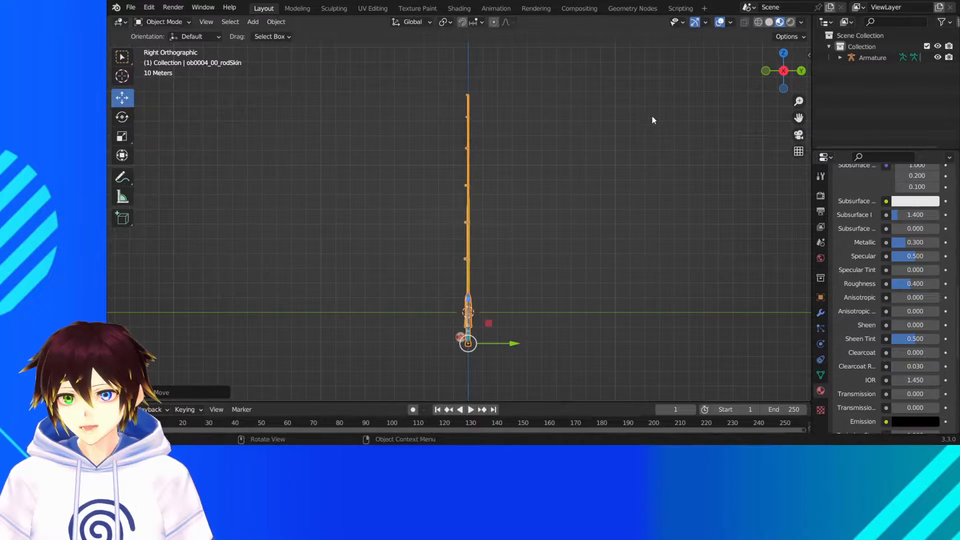
pyautogui.click(788, 37)
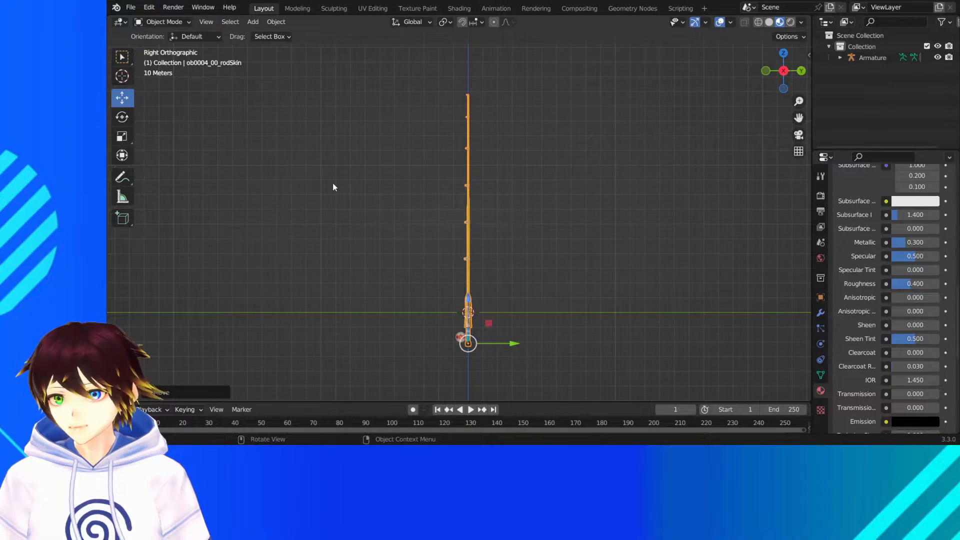
pyautogui.moveTo(351, 178)
pyautogui.mouseDown(button='middle')
pyautogui.moveTo(415, 180)
pyautogui.moveTo(350, 172)
pyautogui.mouseUp(button='middle')
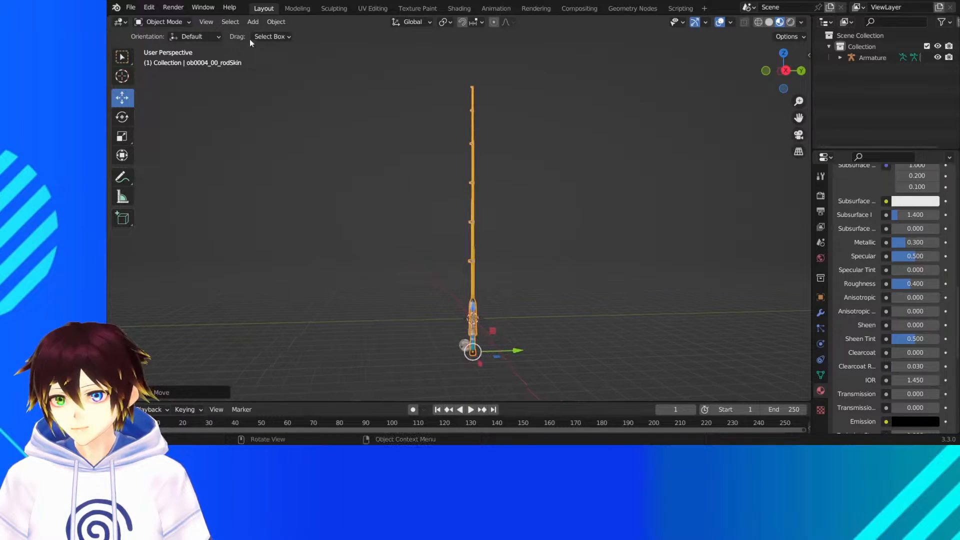
# - Save the rod project as FishingRod.blend and deselect the rod
pyautogui.click(131, 7)
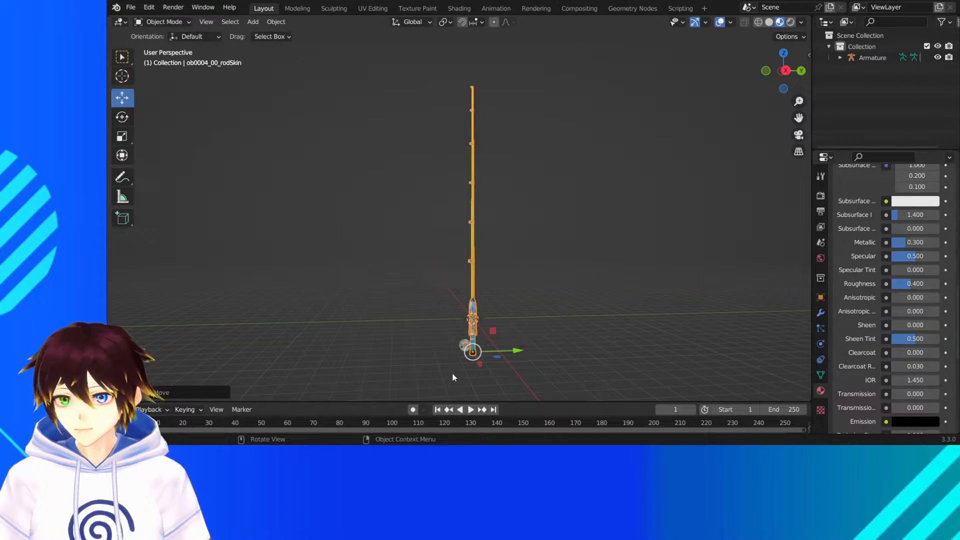
pyautogui.hotkey('ctrl', 's')
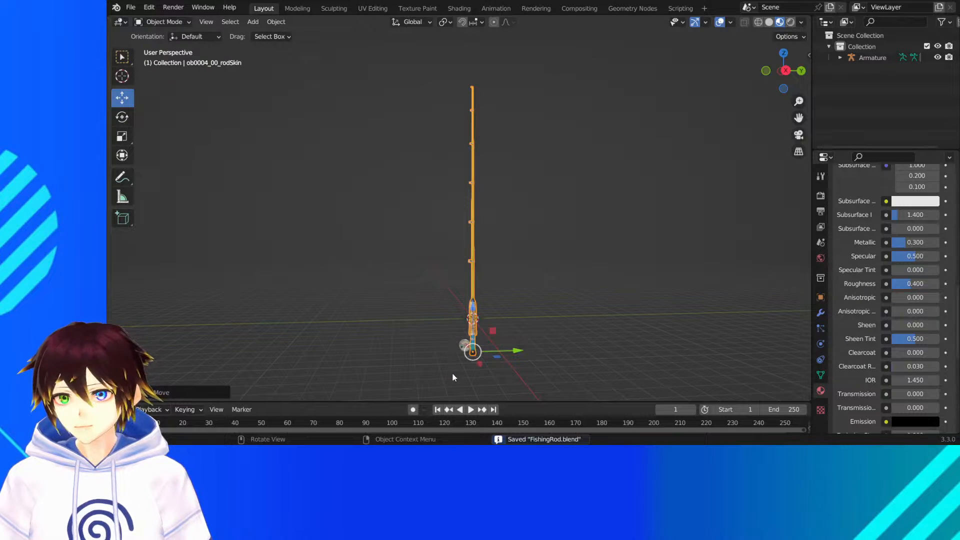
pyautogui.click(384, 294)
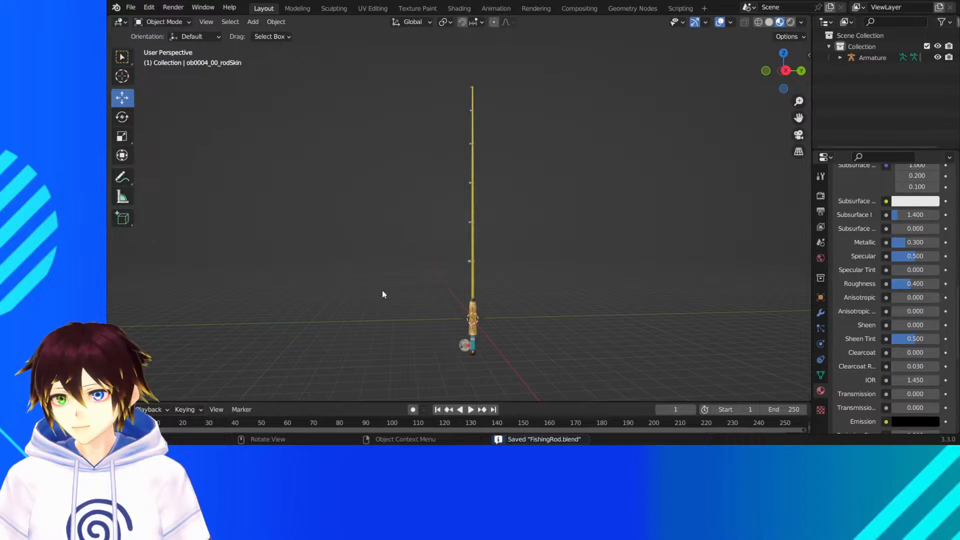
pyautogui.click(131, 7)
pyautogui.moveTo(136, 19)
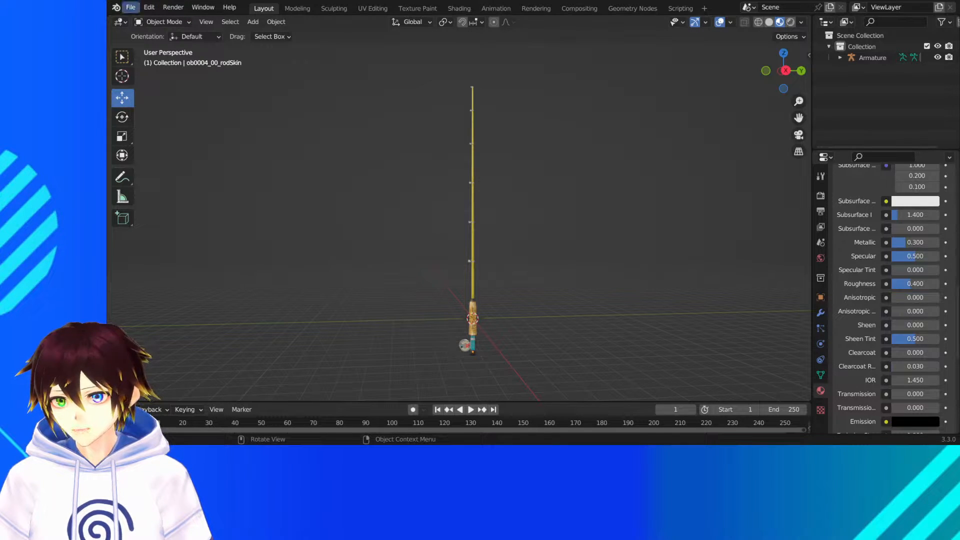
pyautogui.click(131, 7)
pyautogui.click(170, 82)
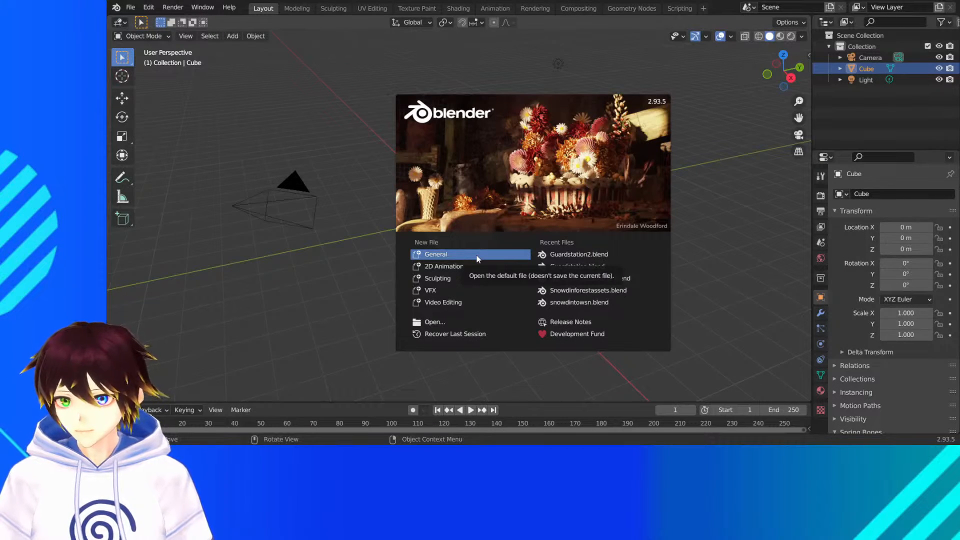
# - Switch to Blender 2.93.5, dismiss its splash screen and delete the default camera, cube and light
pyautogui.click(710, 218)
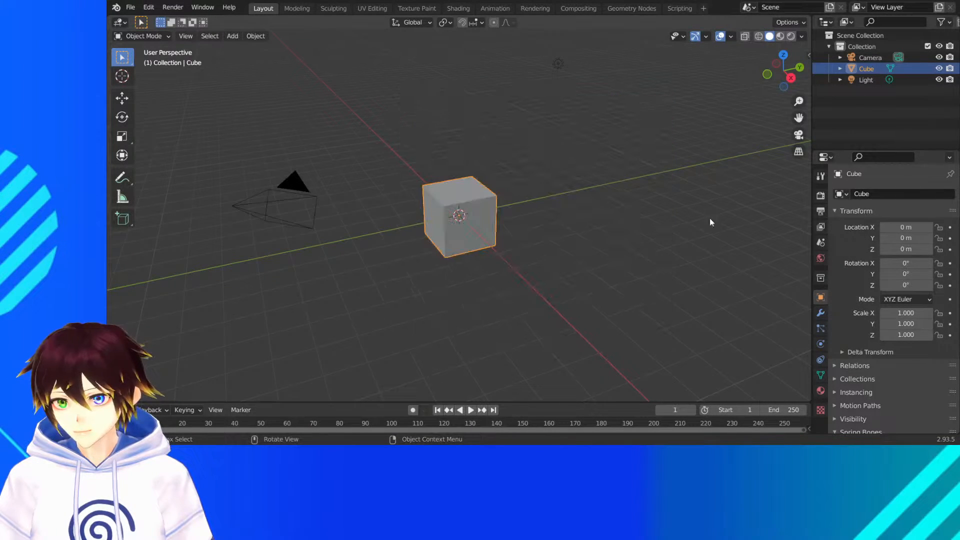
pyautogui.moveTo(709, 218); pyautogui.dragTo(145, 31)
pyautogui.press('Delete')
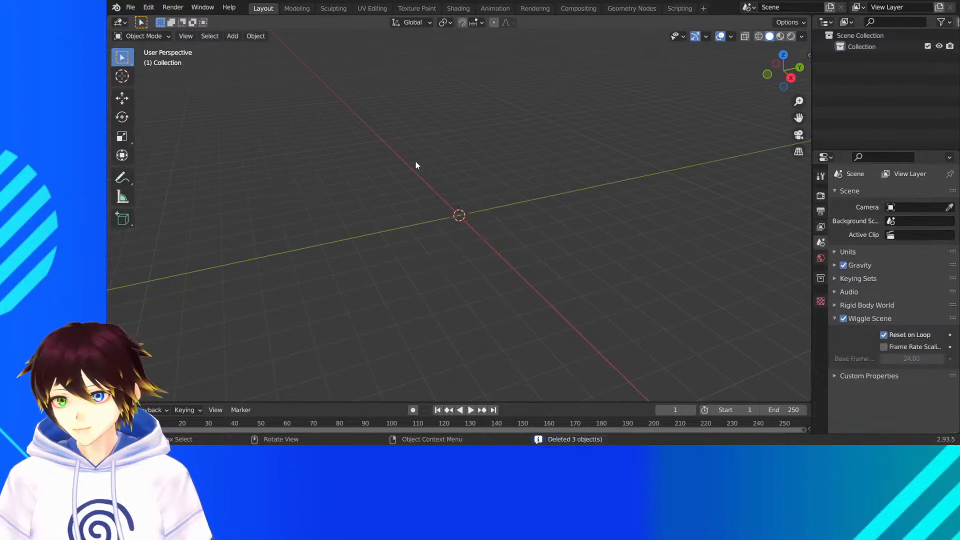
# - Open the available export formats for the empty scene
pyautogui.click(130, 7)
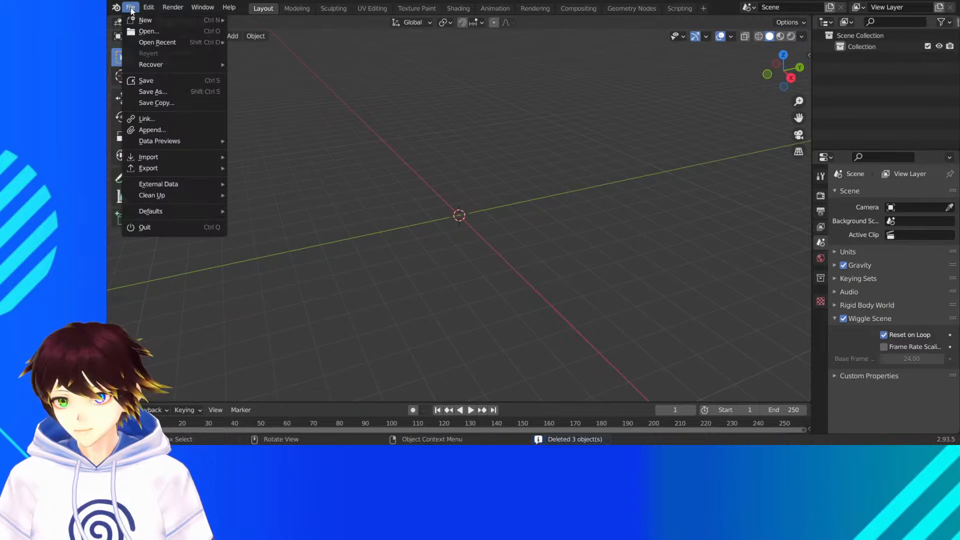
pyautogui.moveTo(170, 165)
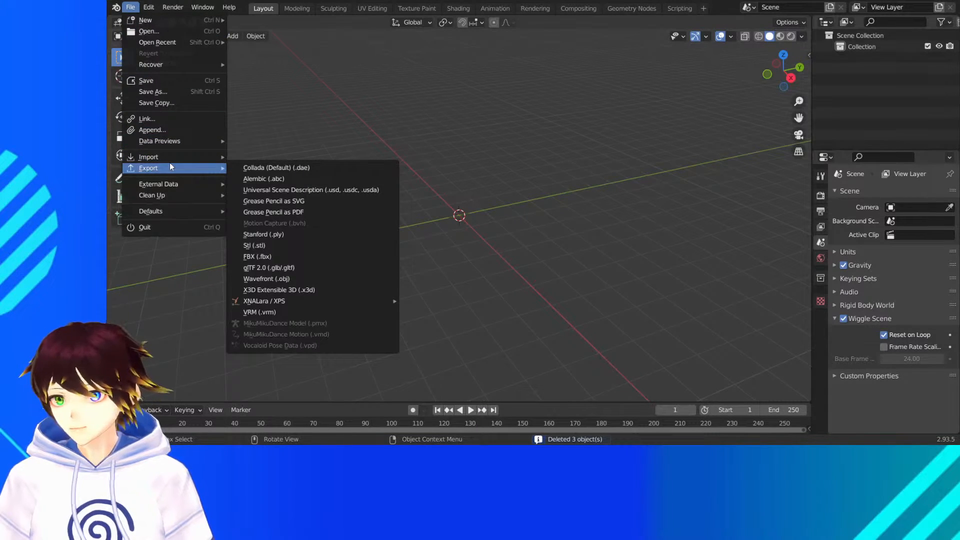
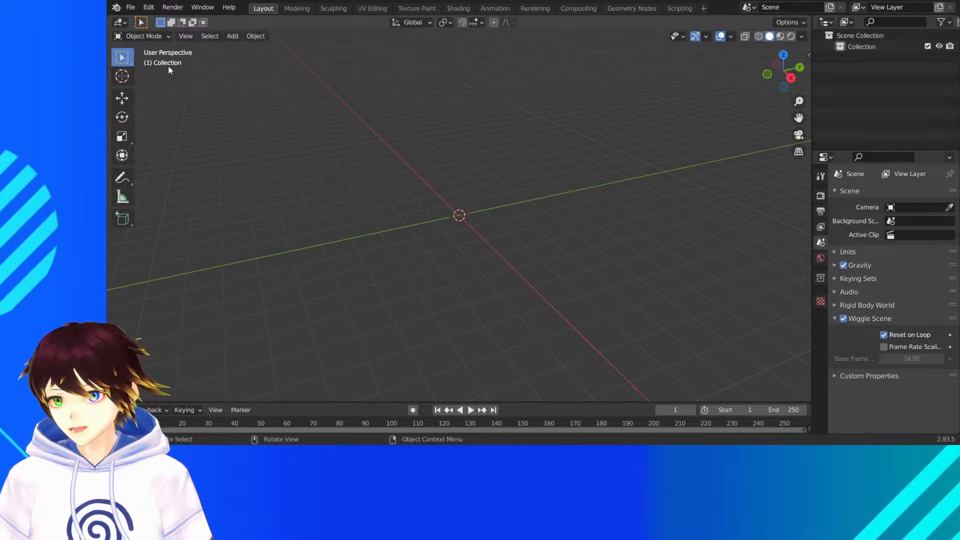
# - Import the obj_hedgestrongbad2 model as a Wavefront file and display it in Material Preview shading
pyautogui.click(131, 7)
pyautogui.moveTo(179, 160)
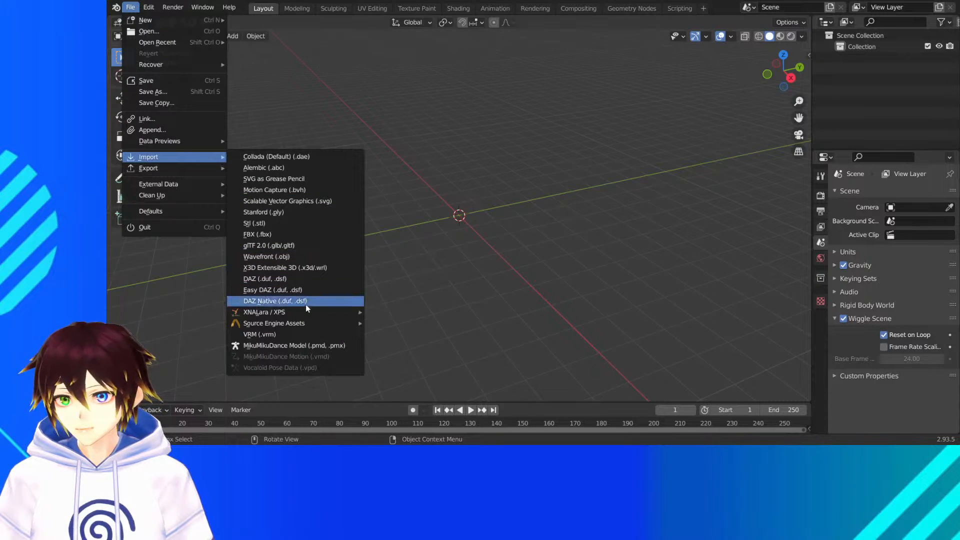
pyautogui.click(306, 259)
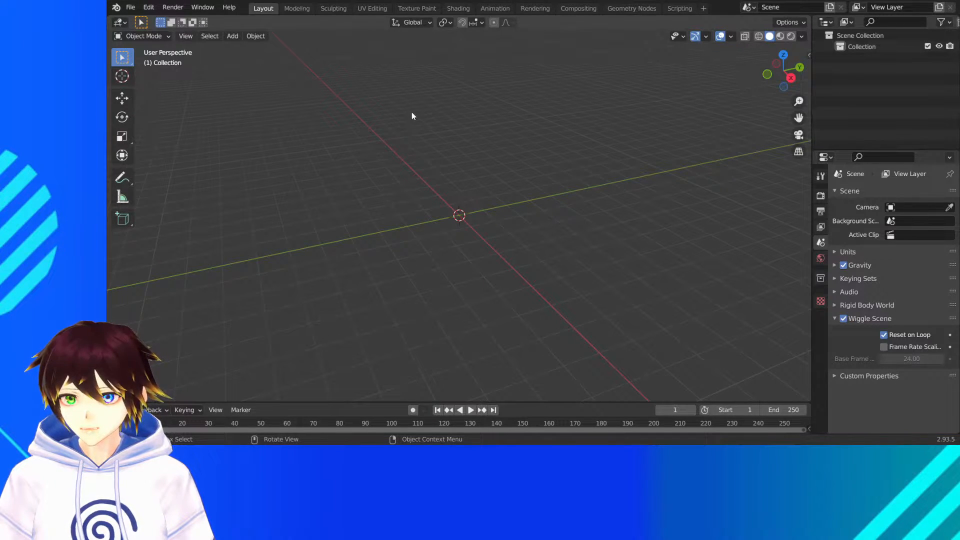
pyautogui.scroll(-11, 478, 172)
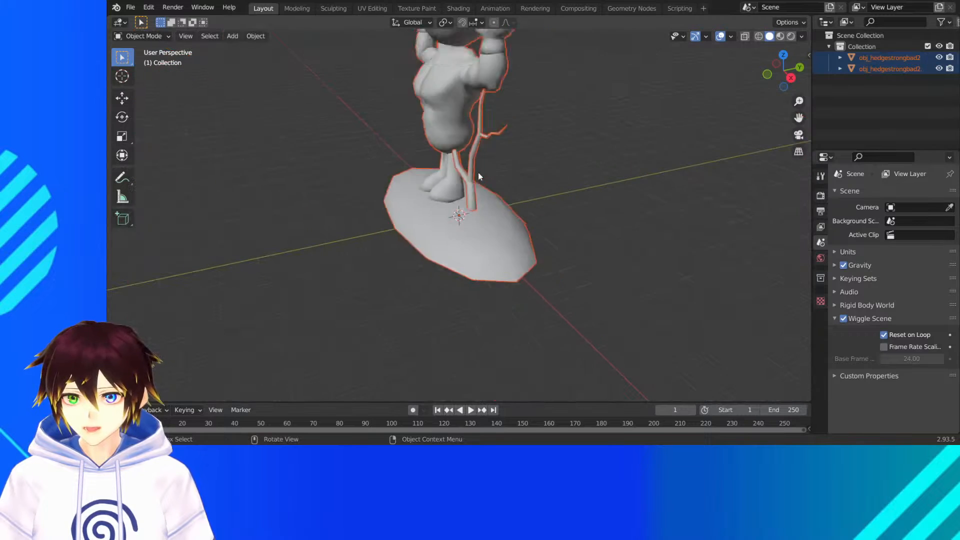
pyautogui.moveTo(478, 172)
pyautogui.mouseDown(button='middle')
pyautogui.moveTo(598, 169)
pyautogui.moveTo(590, 169)
pyautogui.mouseUp(button='middle')
pyautogui.click(780, 36)
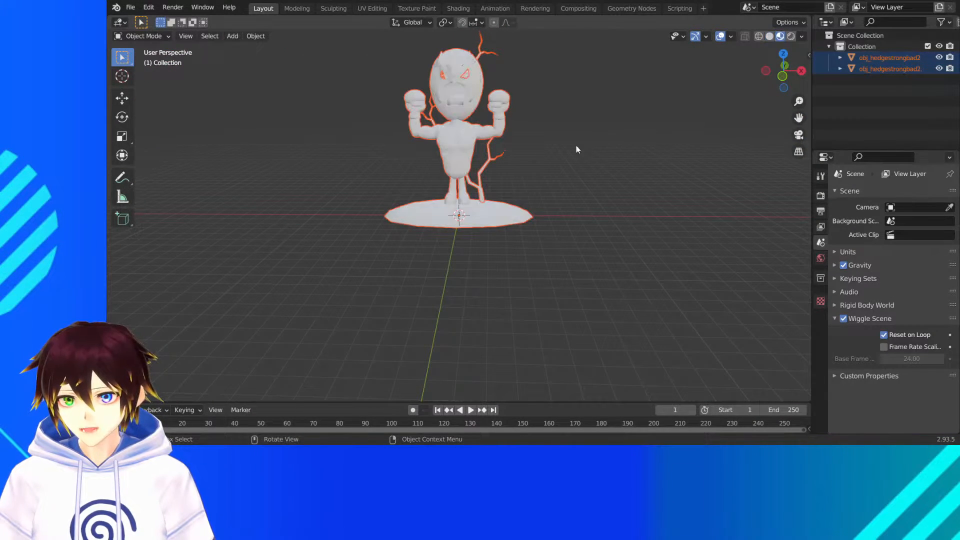
pyautogui.moveTo(801, 119); pyautogui.dragTo(806, 182)
pyautogui.scroll(3, 691, 228)
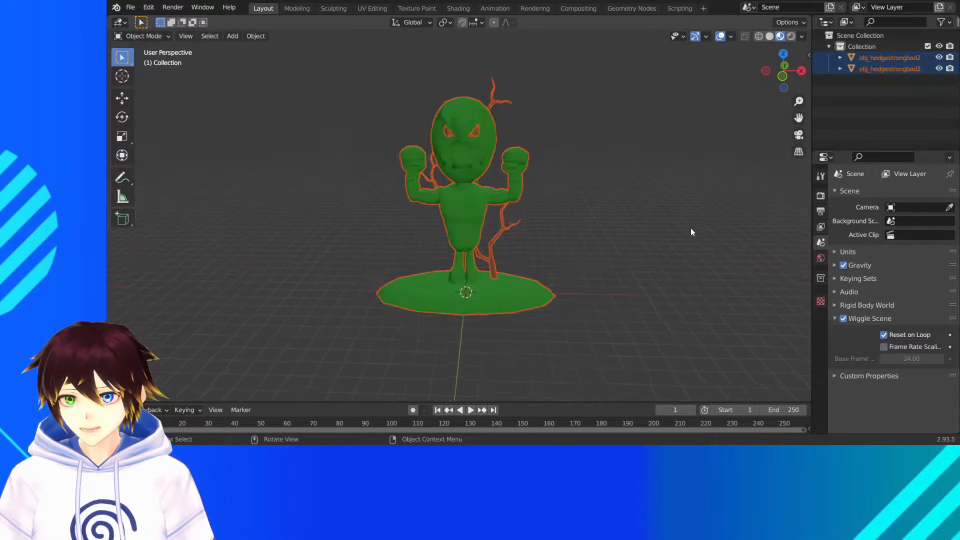
# - Delete the branch object behind the figure and select the remaining green body object
pyautogui.moveTo(642, 239); pyautogui.dragTo(555, 247, button='middle')
pyautogui.click(483, 237)
pyautogui.moveTo(478, 247); pyautogui.dragTo(515, 195, button='middle')
pyautogui.press('Delete')
pyautogui.click(452, 112)
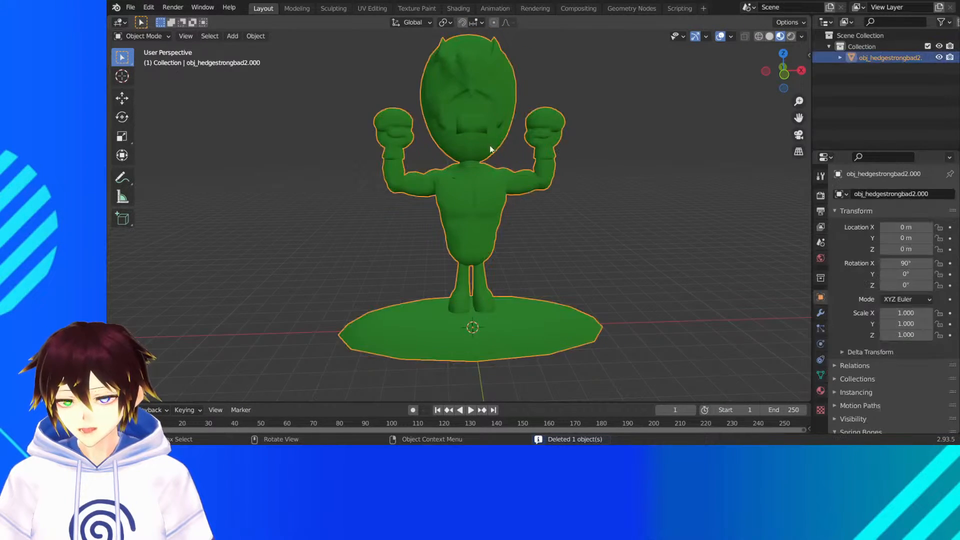
# - Put the green body into Edit Mode, in front orthographic view with face selection
pyautogui.moveTo(493, 77); pyautogui.dragTo(467, 104, button='middle')
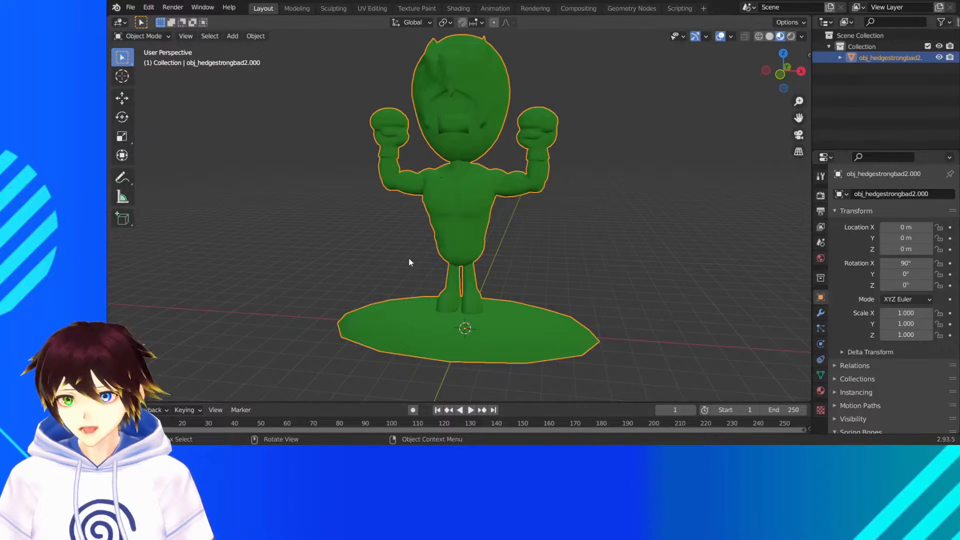
pyautogui.moveTo(409, 259); pyautogui.dragTo(439, 260, button='middle')
pyautogui.moveTo(511, 190); pyautogui.dragTo(460, 123, button='middle')
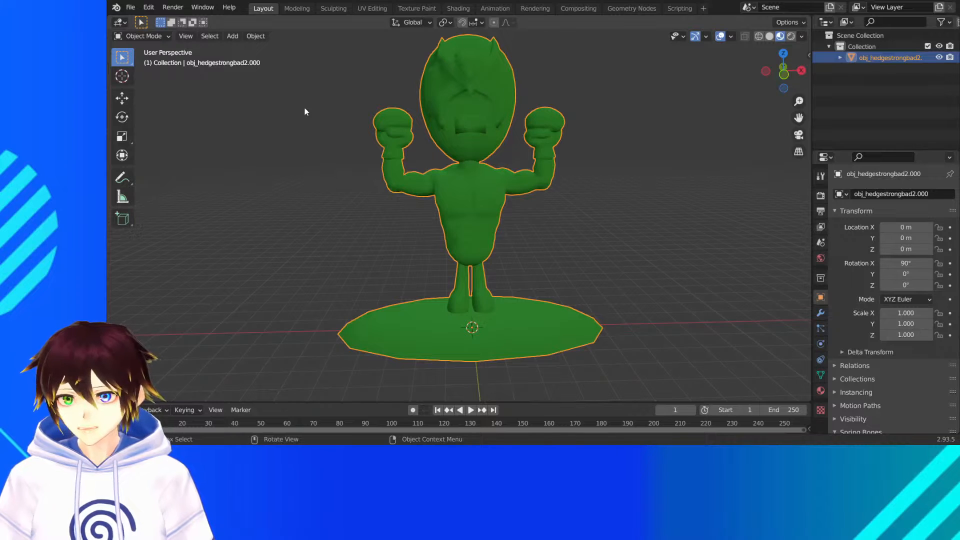
pyautogui.click(145, 36)
pyautogui.click(137, 50)
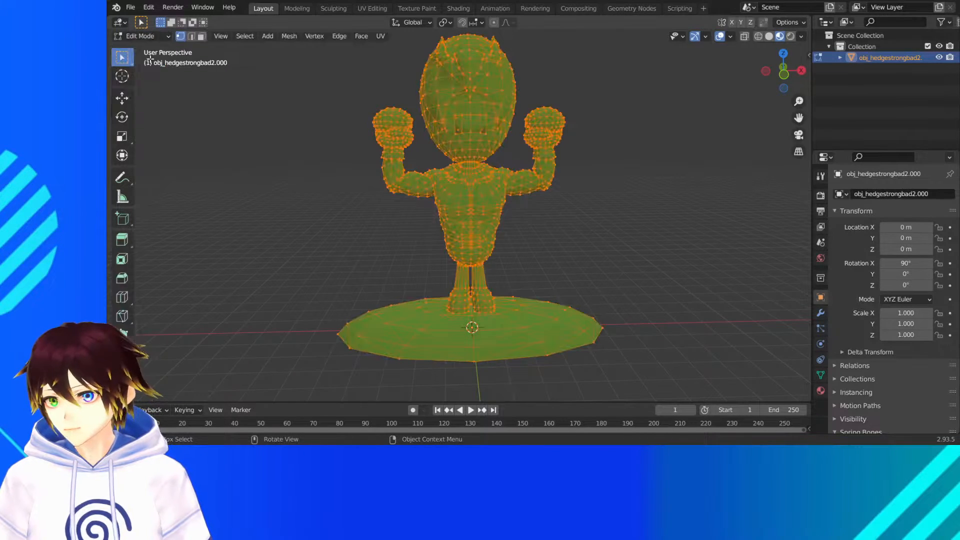
pyautogui.click(784, 74)
pyautogui.moveTo(656, 382); pyautogui.dragTo(239, 266)
pyautogui.scroll(5, 535, 318)
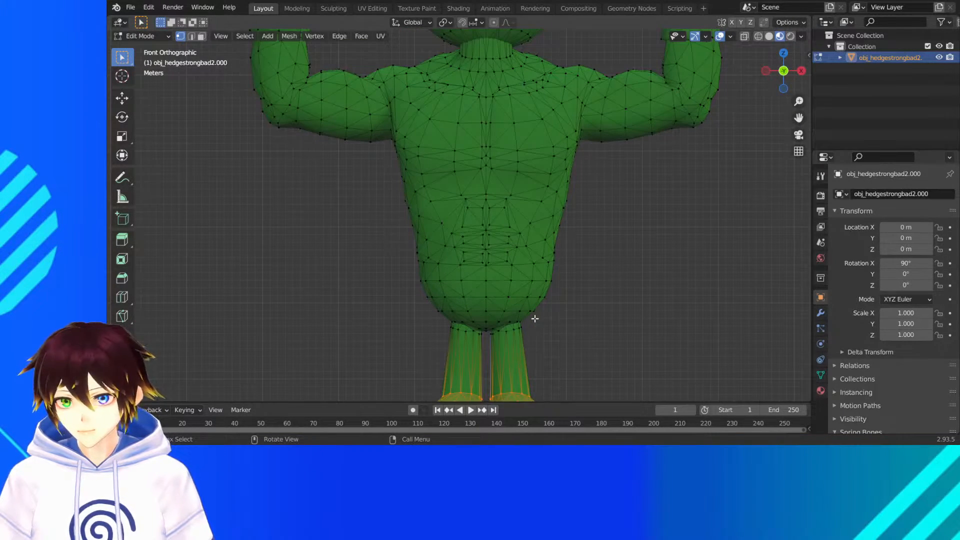
pyautogui.scroll(-2, 466, 220)
pyautogui.click(201, 36)
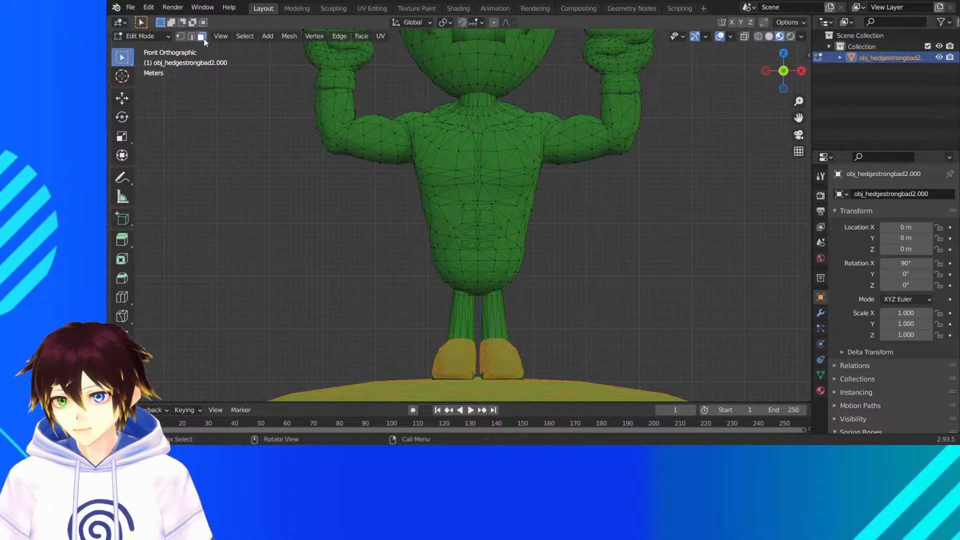
# - Select the figure's base and legs in wireframe, grow the selection to the leg tops, delete the faces and return to Material Preview
pyautogui.scroll(-3, 456, 268)
pyautogui.moveTo(619, 336); pyautogui.dragTo(327, 258)
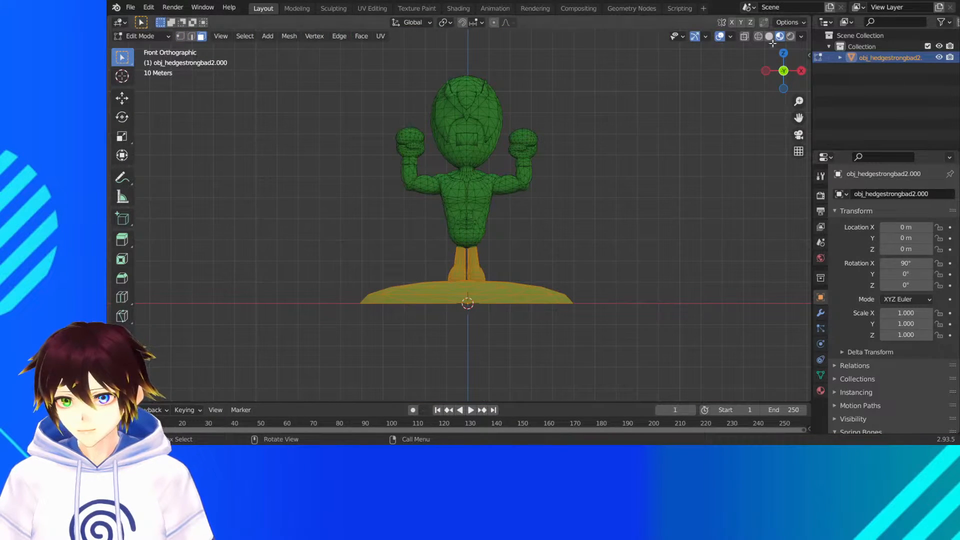
pyautogui.hotkey('shift', 'z')
pyautogui.moveTo(676, 358); pyautogui.dragTo(311, 262)
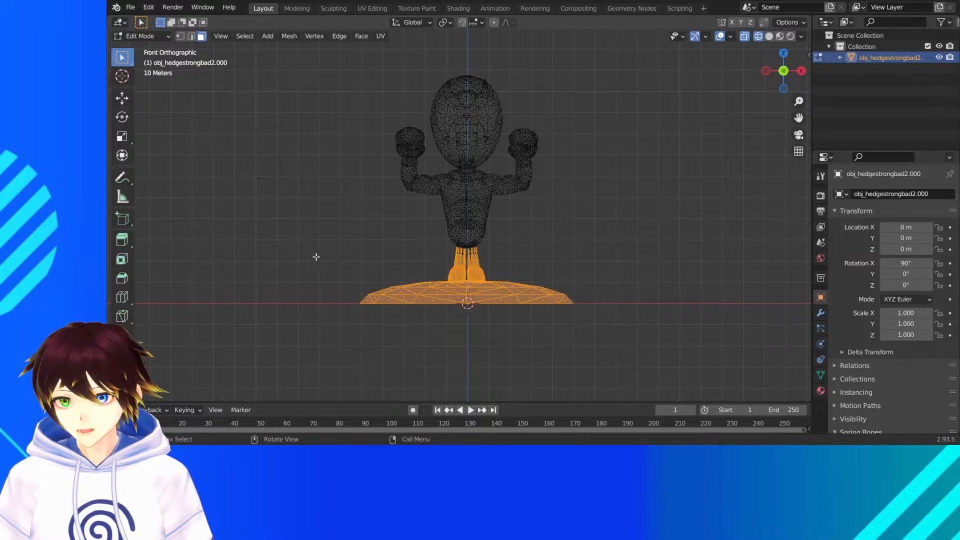
pyautogui.scroll(4, 485, 289)
pyautogui.press('ctrl+KP_Add')
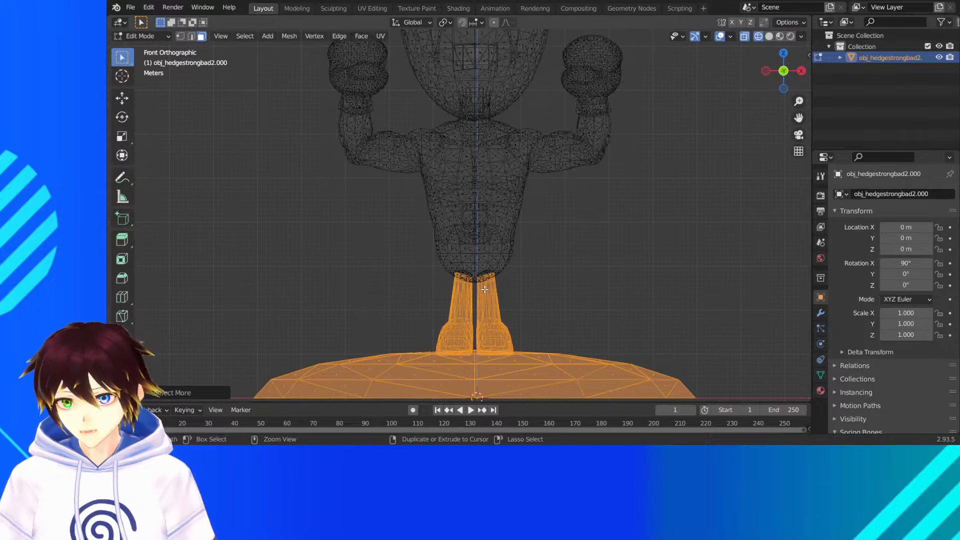
pyautogui.press('ctrl+KP_Add')
pyautogui.moveTo(484, 289); pyautogui.dragTo(476, 273, button='middle')
pyautogui.press('x')
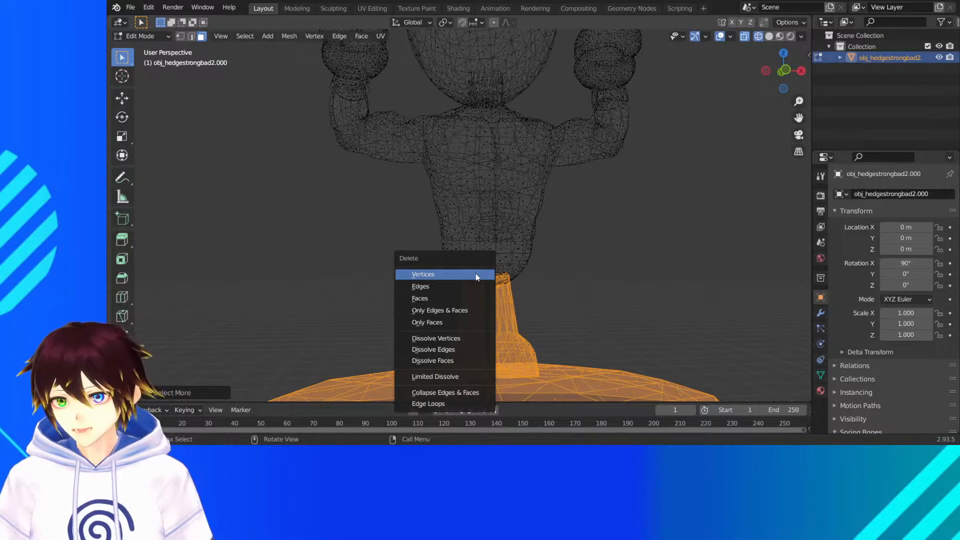
pyautogui.click(453, 296)
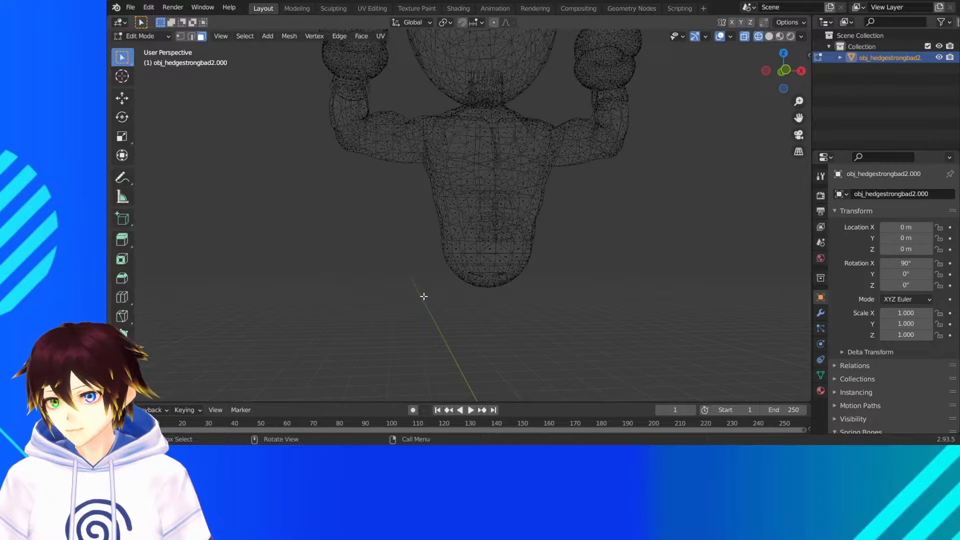
pyautogui.scroll(-3, 422, 292)
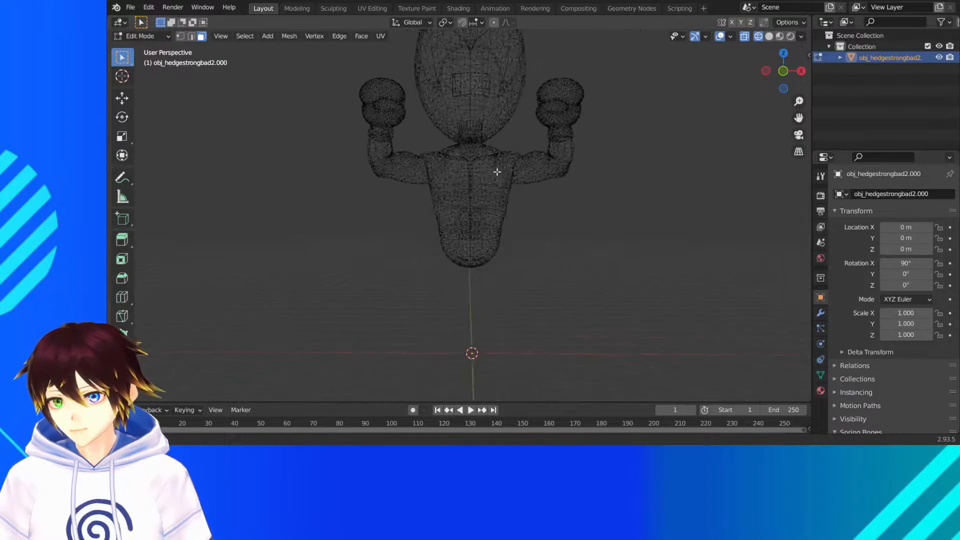
pyautogui.click(780, 37)
pyautogui.moveTo(593, 137); pyautogui.dragTo(600, 141, button='middle')
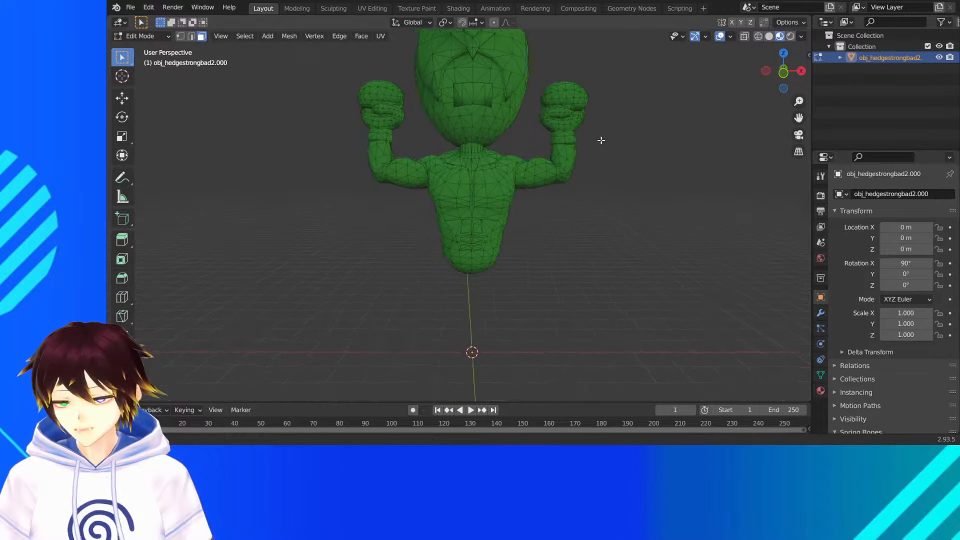
# - Select the head in front wireframe view, grow the selection down to its underside, delete it and return to Material Preview
pyautogui.moveTo(799, 118); pyautogui.dragTo(781, 192)
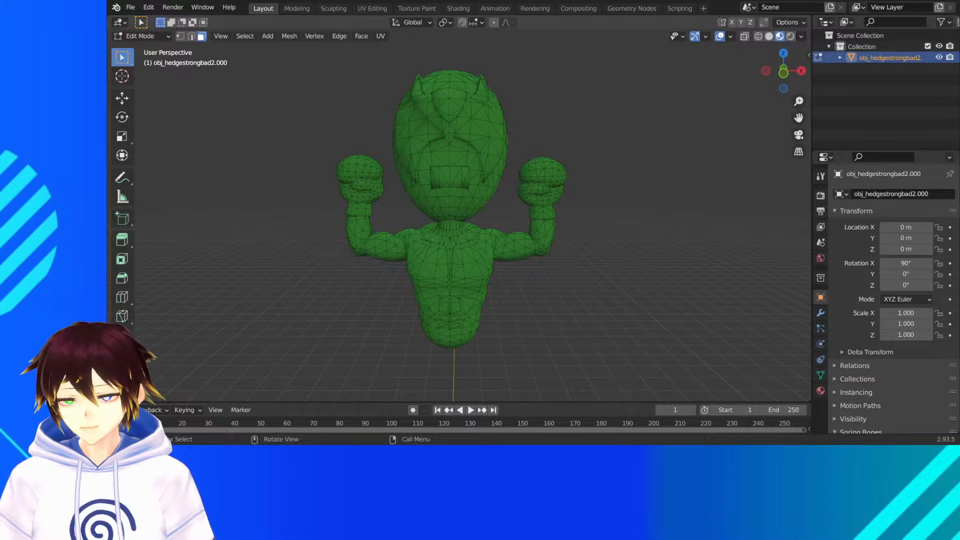
pyautogui.click(784, 73)
pyautogui.click(759, 36)
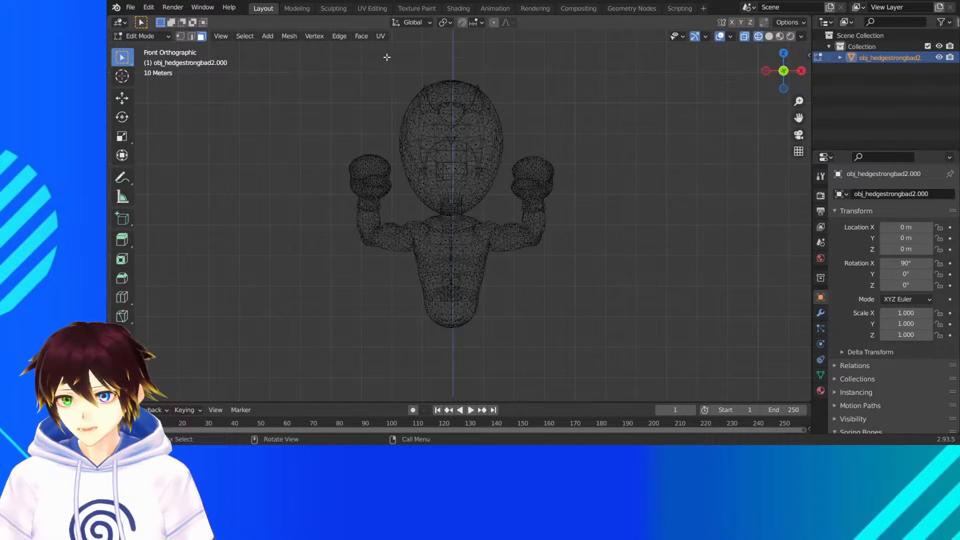
pyautogui.moveTo(387, 57); pyautogui.dragTo(356, 66)
pyautogui.scroll(3, 502, 151)
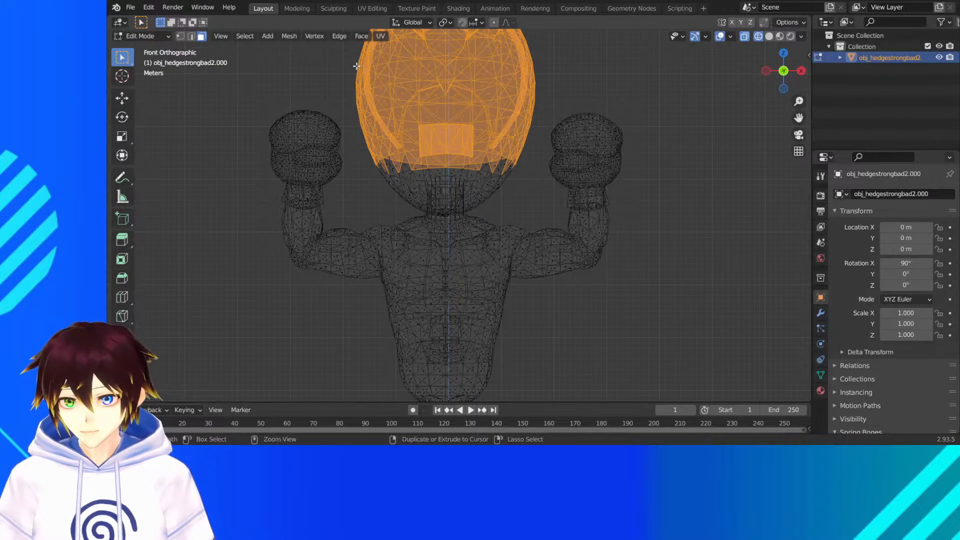
pyautogui.press('ctrl+KP_Add')
pyautogui.press('ctrl+KP_Add')
pyautogui.press('ctrl+KP_Add')
pyautogui.press('ctrl+KP_Add')
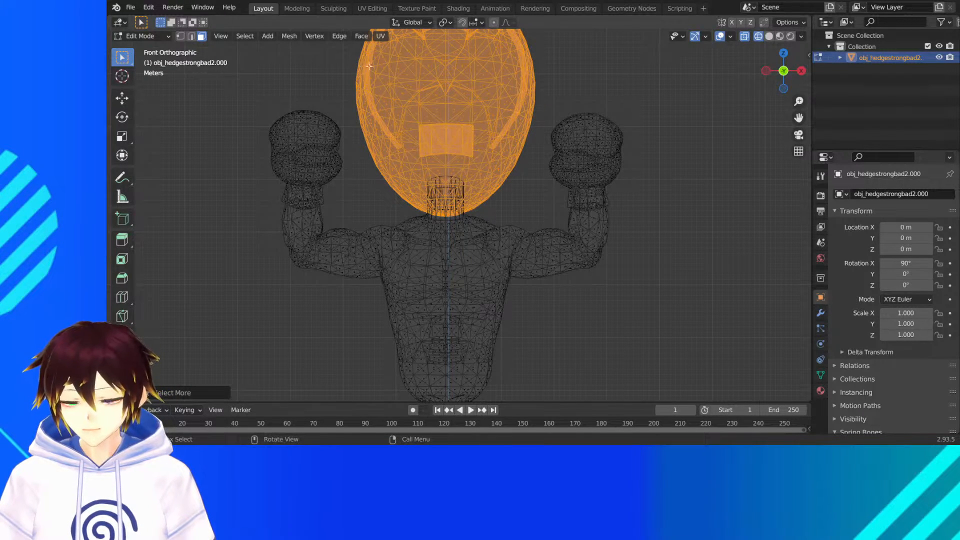
pyautogui.moveTo(369, 65); pyautogui.dragTo(454, 156, button='middle')
pyautogui.press('x')
pyautogui.click(456, 155)
pyautogui.scroll(-4, 454, 156)
pyautogui.click(779, 37)
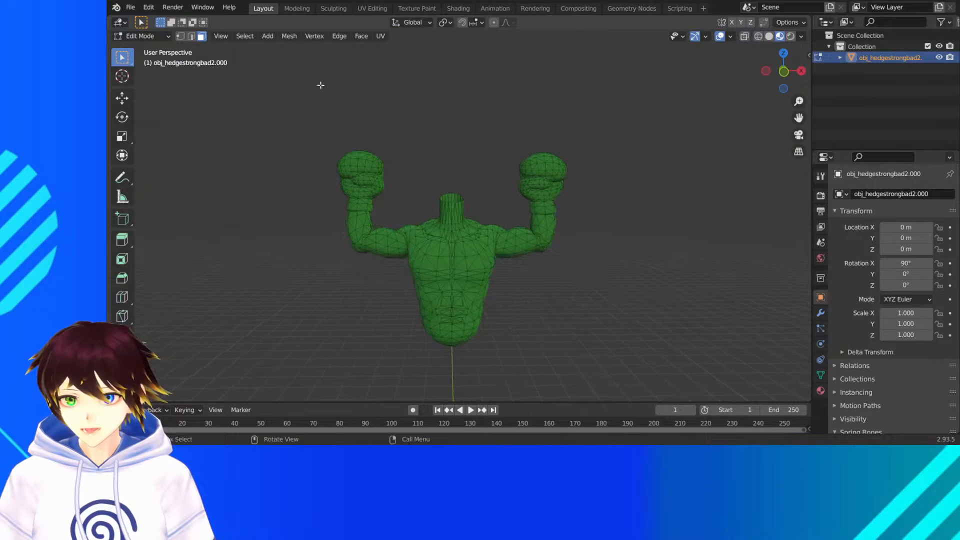
# - Return to Object Mode and reselect the headless torso
pyautogui.click(162, 37)
pyautogui.click(131, 48)
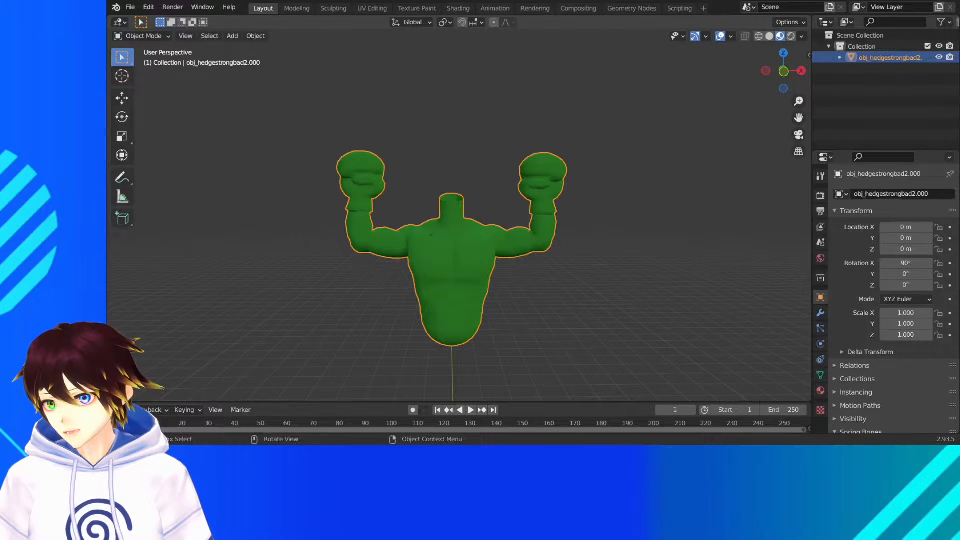
pyautogui.click(411, 172)
pyautogui.moveTo(406, 157); pyautogui.dragTo(416, 160, button='middle')
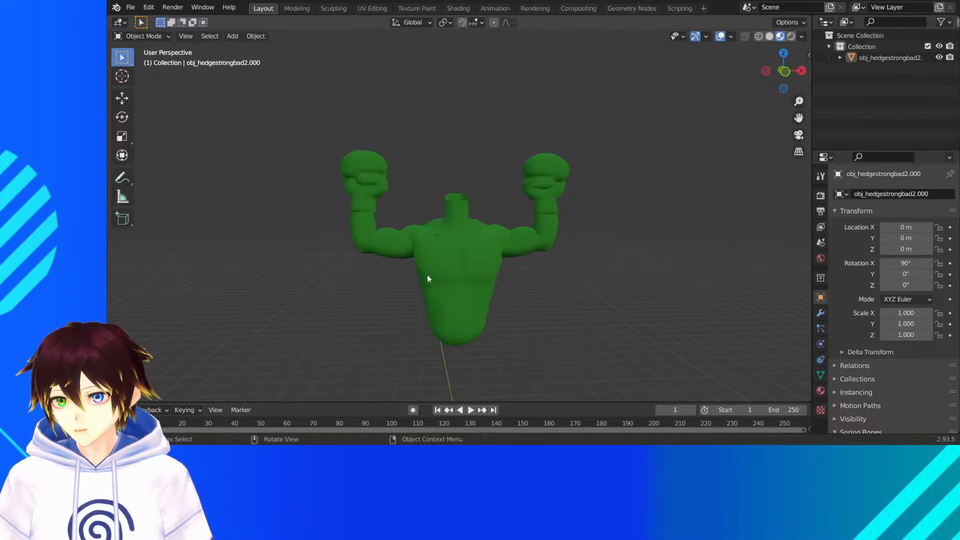
pyautogui.scroll(1, 393, 233)
pyautogui.click(458, 217)
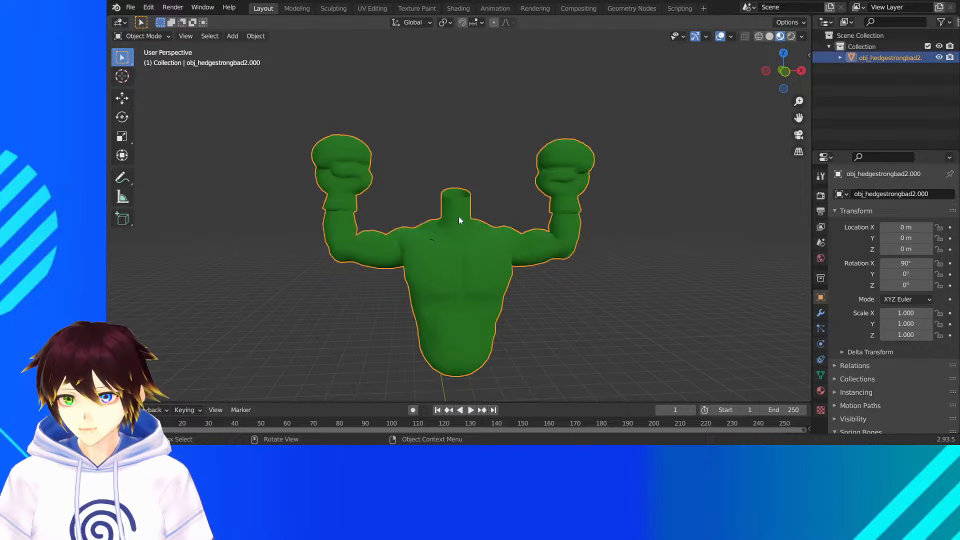
# - Rename the torso object as Obj_Snow Papyrus
pyautogui.doubleClick(873, 56)
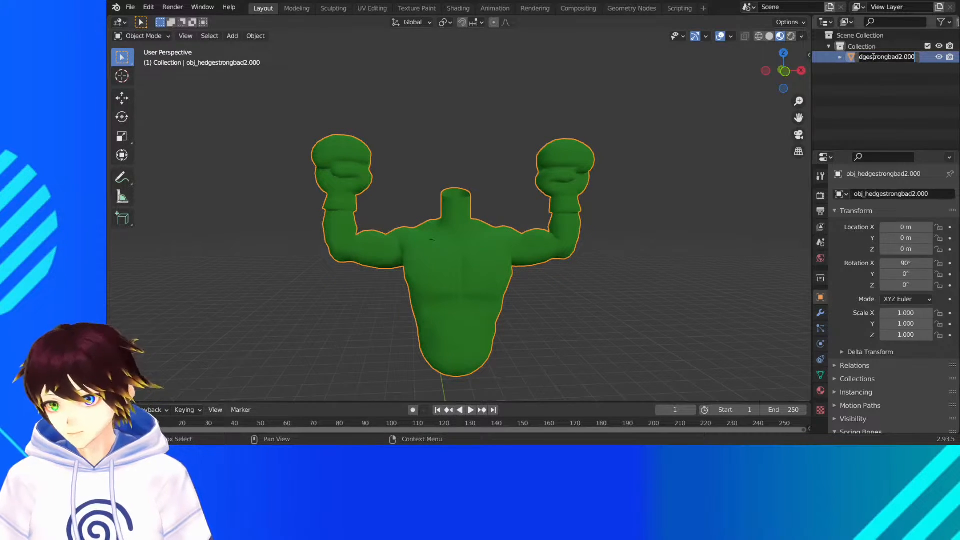
pyautogui.write('o')
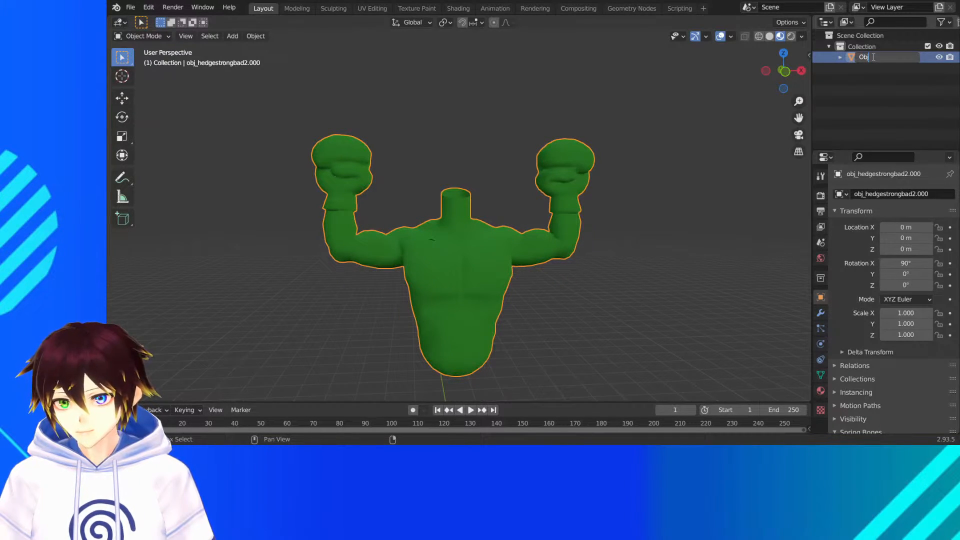
pyautogui.write('bj_Snow Papy')
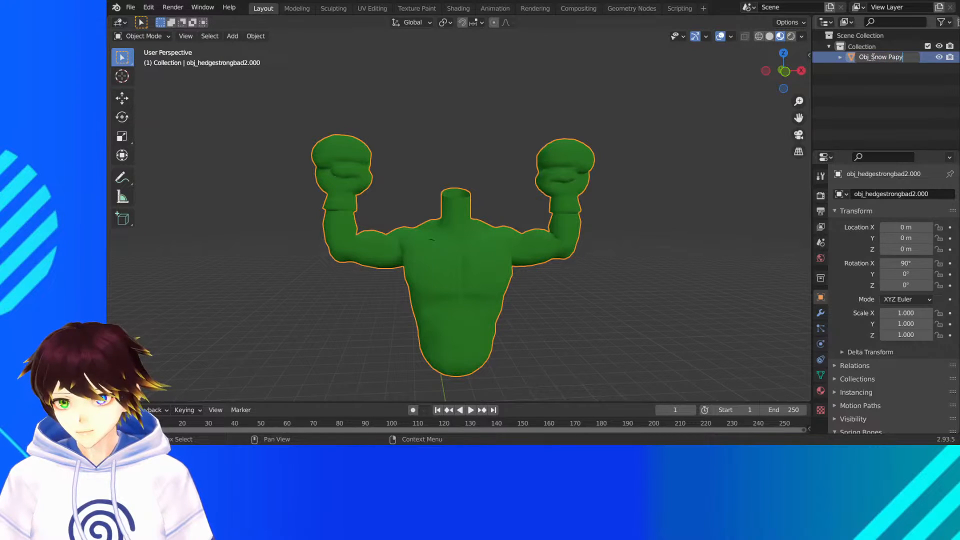
pyautogui.write('rus')
pyautogui.press('Return')
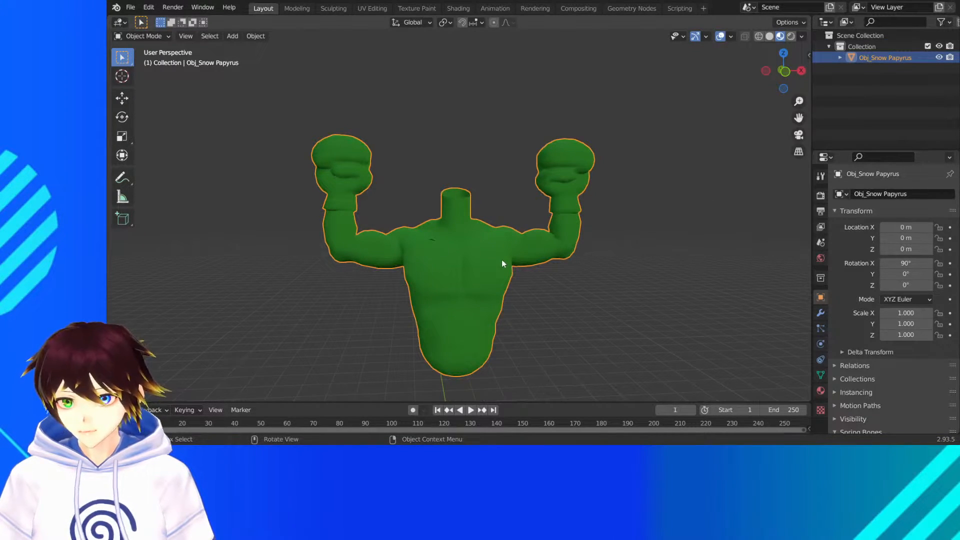
# - Open the torso's material settings and examine the open neck and upper chest
pyautogui.click(821, 391)
pyautogui.moveTo(504, 281)
pyautogui.mouseDown(button='middle')
pyautogui.moveTo(542, 294)
pyautogui.moveTo(510, 286)
pyautogui.mouseUp(button='middle')
pyautogui.scroll(6, 510, 287)
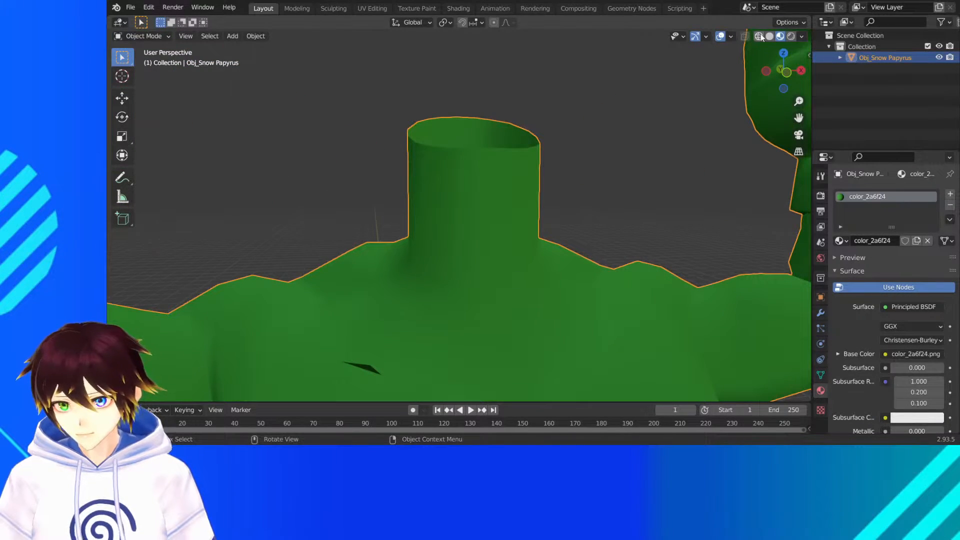
pyautogui.scroll(-3, 450, 197)
# - Enter Edit Mode on the torso and set vertex selection for working on the dark slit in the upper chest
pyautogui.click(145, 37)
pyautogui.click(142, 61)
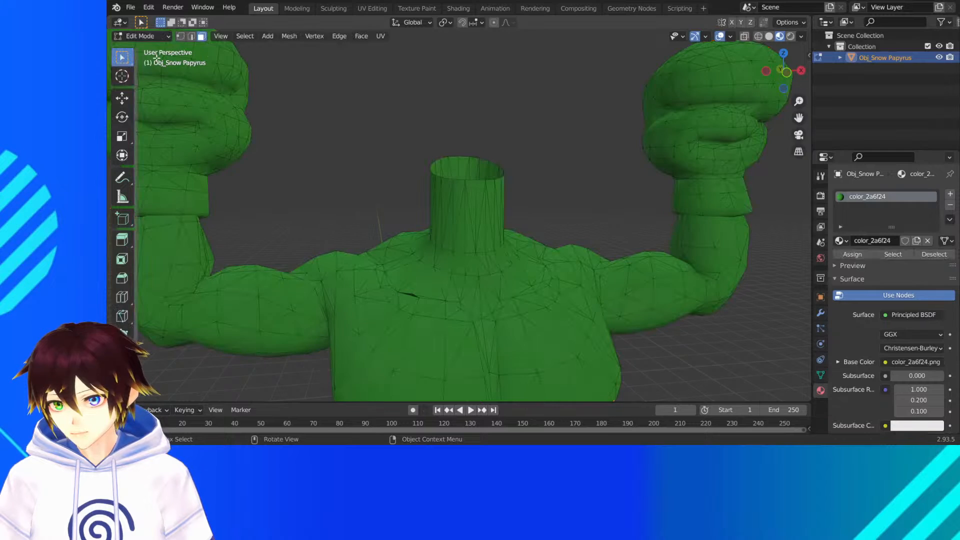
pyautogui.moveTo(799, 117); pyautogui.dragTo(832, 40)
pyautogui.scroll(5, 517, 148)
pyautogui.moveTo(479, 155); pyautogui.dragTo(481, 159, button='middle')
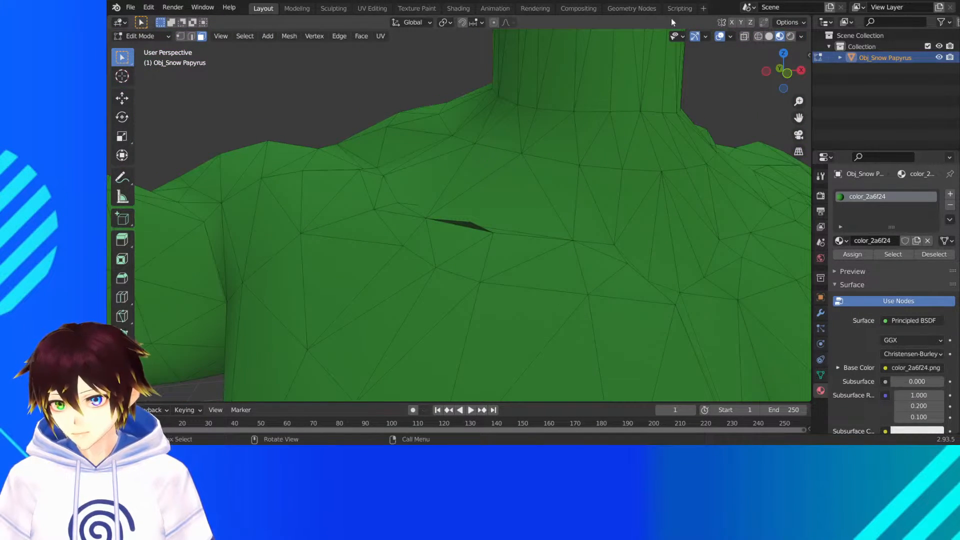
pyautogui.press('1')
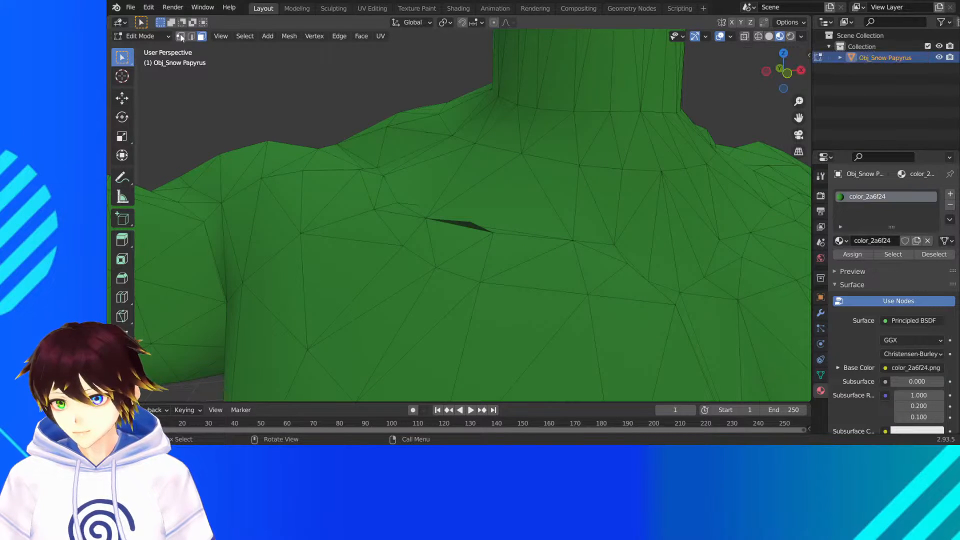
# - Select the vertex near the chest slit in wireframe, return to Material Preview and try to shift it with the Move tool
pyautogui.click(758, 36)
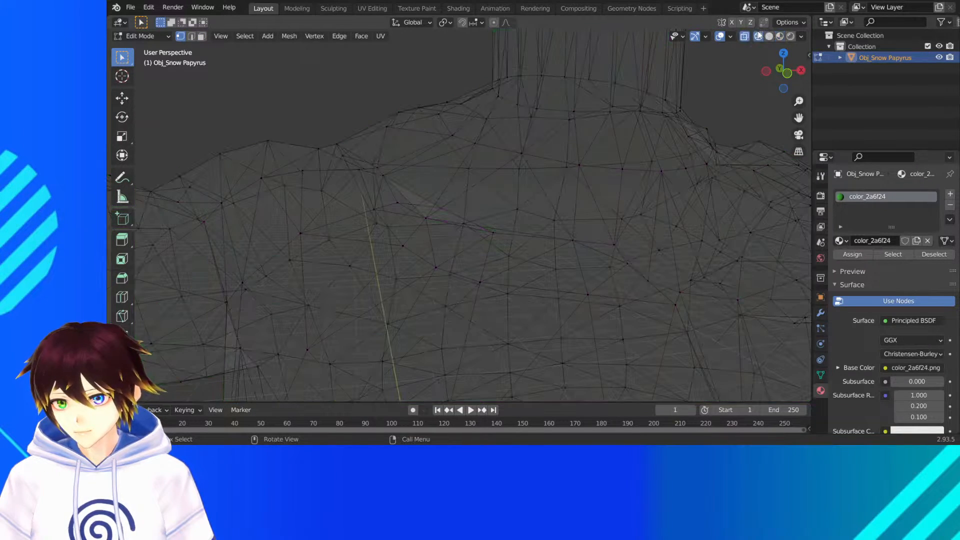
pyautogui.click(473, 222)
pyautogui.moveTo(502, 216); pyautogui.dragTo(489, 216, button='middle')
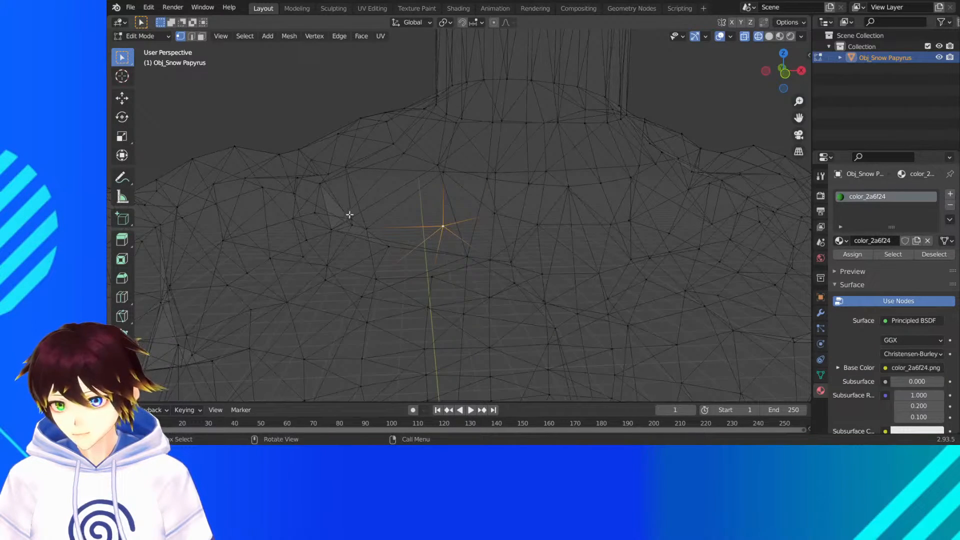
pyautogui.moveTo(350, 215); pyautogui.dragTo(359, 217, button='middle')
pyautogui.click(779, 36)
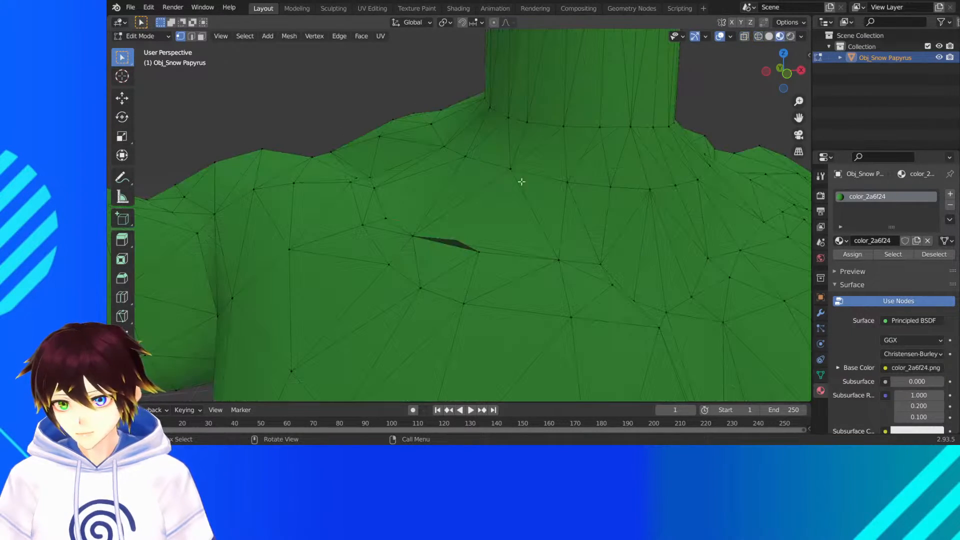
pyautogui.click(121, 98)
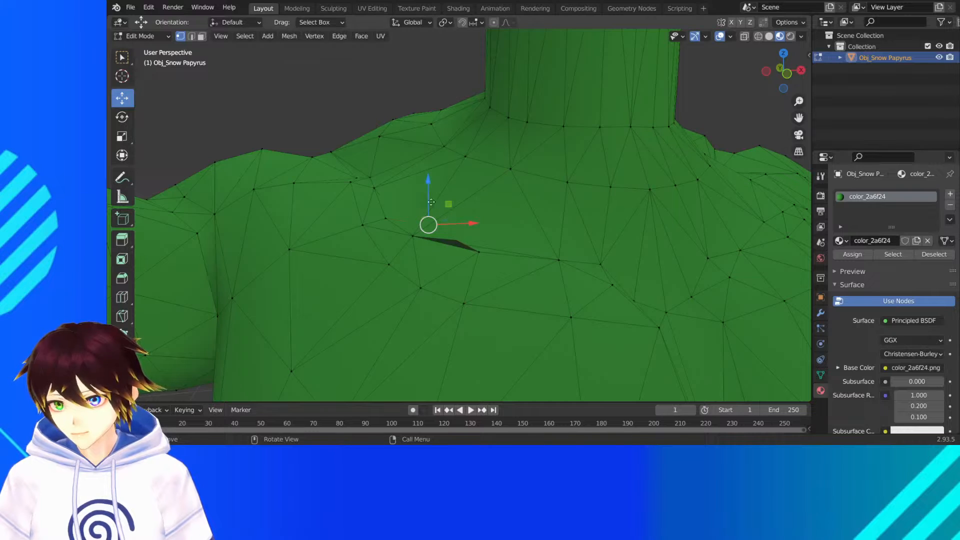
pyautogui.moveTo(429, 199)
pyautogui.mouseDown()
pyautogui.moveTo(436, 218)
pyautogui.moveTo(433, 201)
pyautogui.mouseUp()
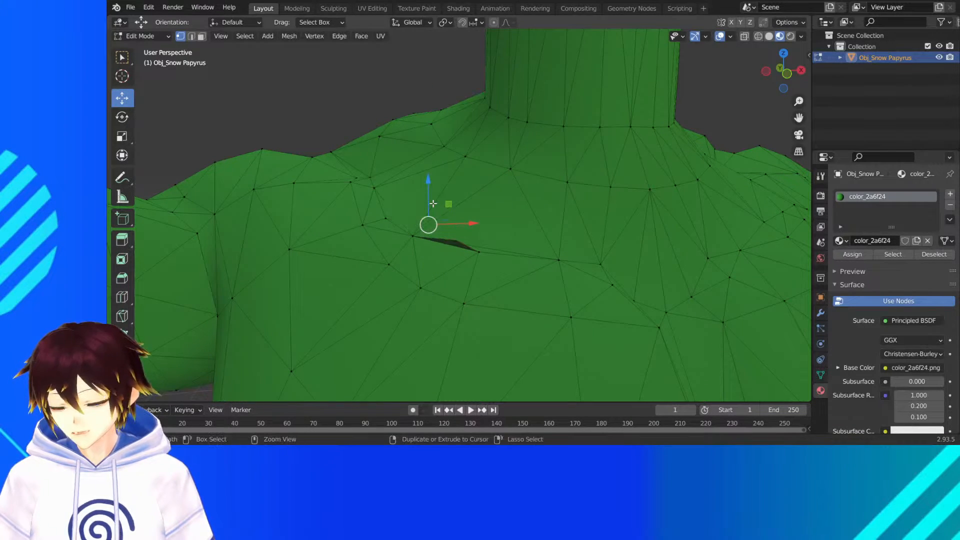
# - Switch to face selection and delete the three faces directly above the chest slit
pyautogui.click(201, 36)
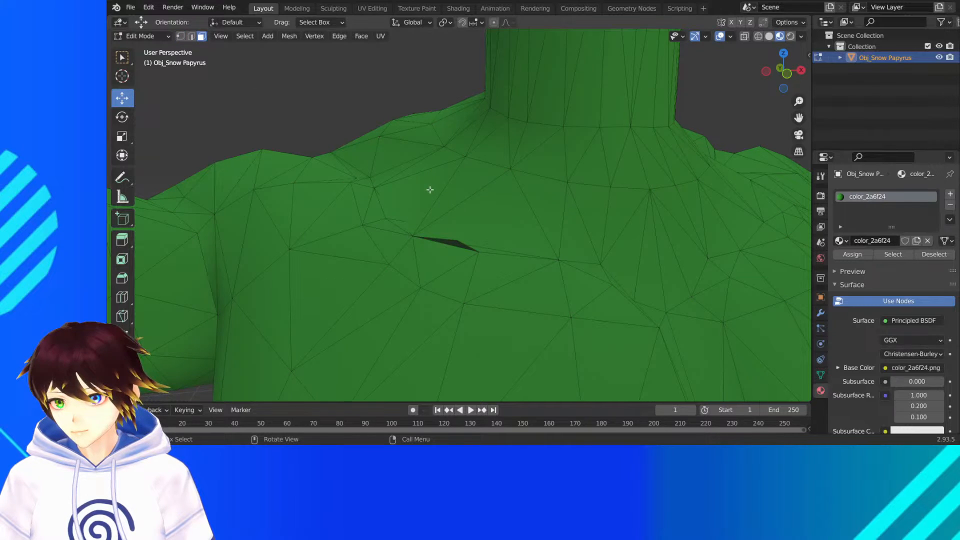
pyautogui.click(485, 220)
pyautogui.press('x')
pyautogui.click(485, 220)
pyautogui.click(467, 191)
pyautogui.press('x')
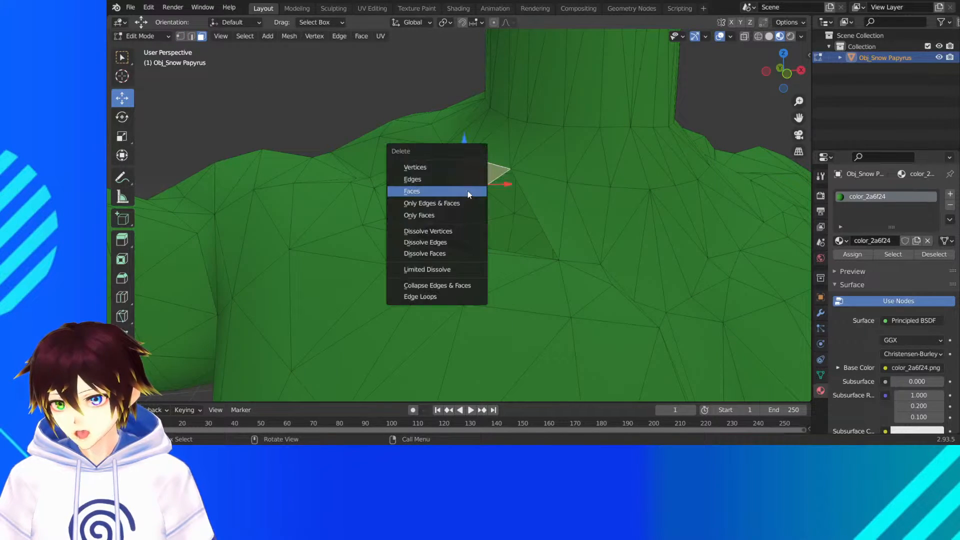
pyautogui.click(467, 190)
pyautogui.click(411, 187)
pyautogui.press('x')
pyautogui.click(411, 188)
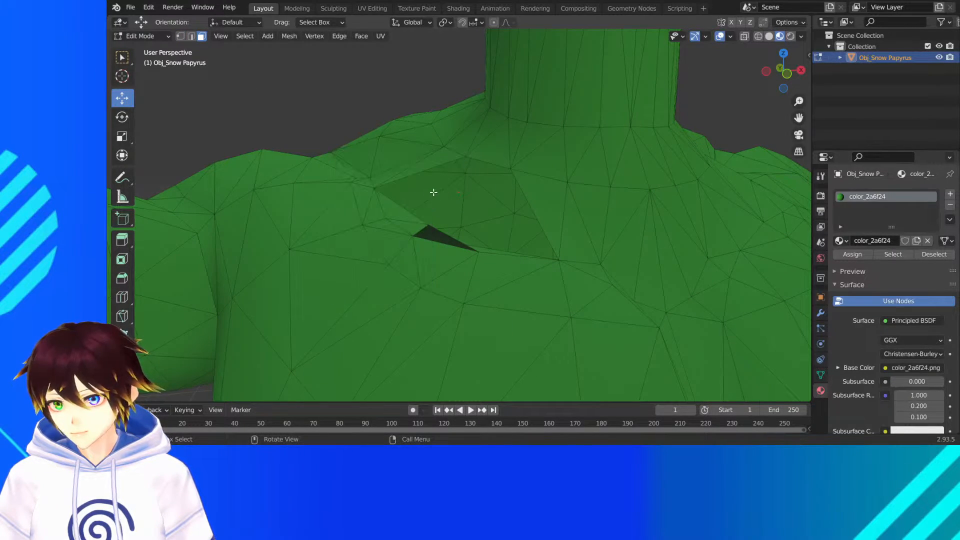
# - Select the dark sliver face and the face beside it, and undo the recent selections and face deletions around the slit
pyautogui.moveTo(433, 193)
pyautogui.mouseDown(button='middle')
pyautogui.moveTo(407, 192)
pyautogui.moveTo(404, 201)
pyautogui.moveTo(428, 200)
pyautogui.mouseUp(button='middle')
pyautogui.click(371, 297)
pyautogui.moveTo(371, 297); pyautogui.dragTo(419, 258, button='middle')
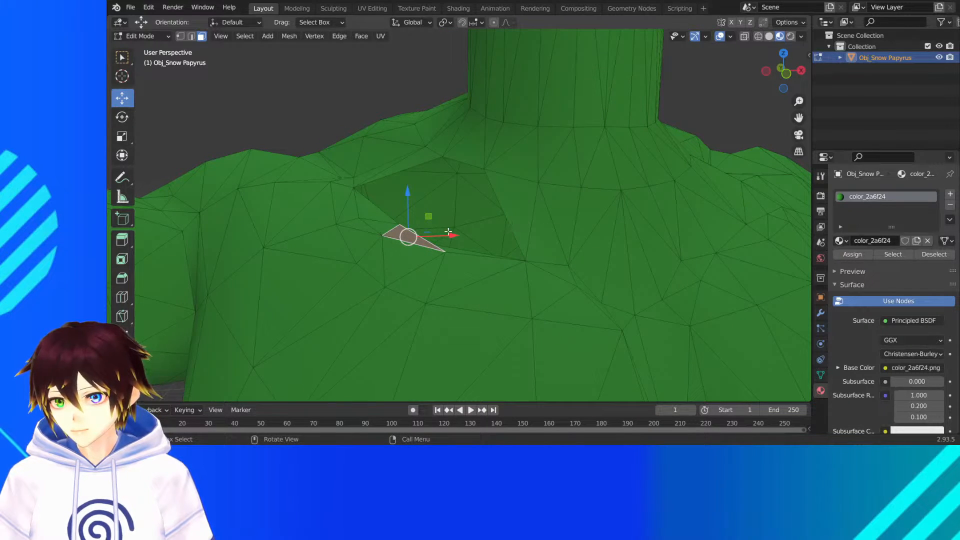
pyautogui.click(383, 224)
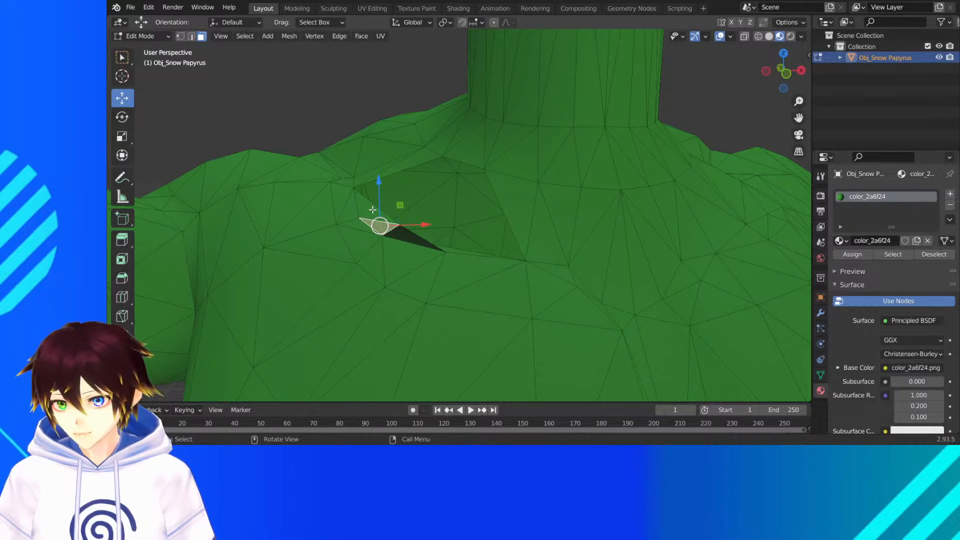
pyautogui.click(373, 209)
pyautogui.hotkey('ctrl', 'z')
pyautogui.hotkey('ctrl', 'z')
pyautogui.hotkey('ctrl', 'z')
pyautogui.hotkey('ctrl', 'z')
pyautogui.hotkey('ctrl', 'z')
pyautogui.hotkey('ctrl', 'z')
pyautogui.hotkey('ctrl', 'z')
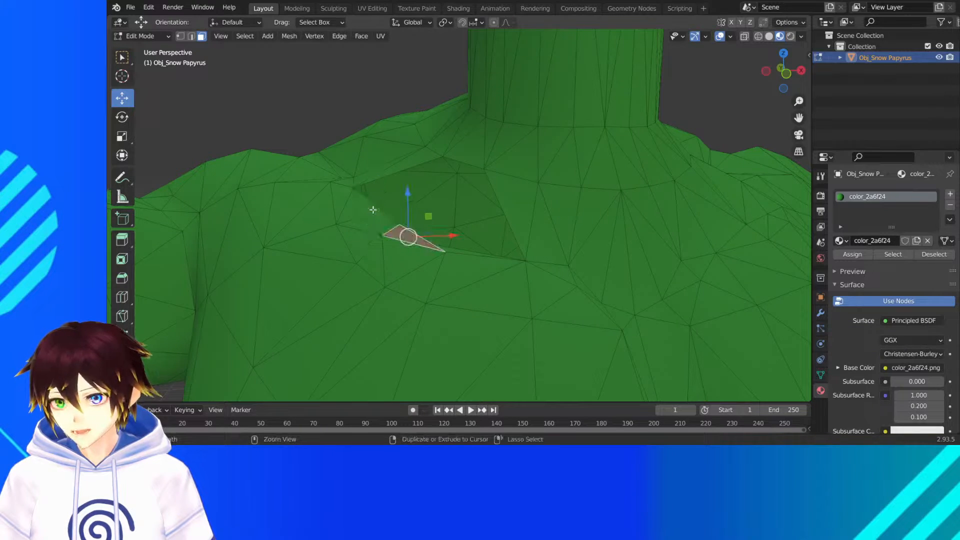
# - Switch to wireframe and select all vertices of the torso, including both arms and the neck
pyautogui.scroll(-10, 373, 210)
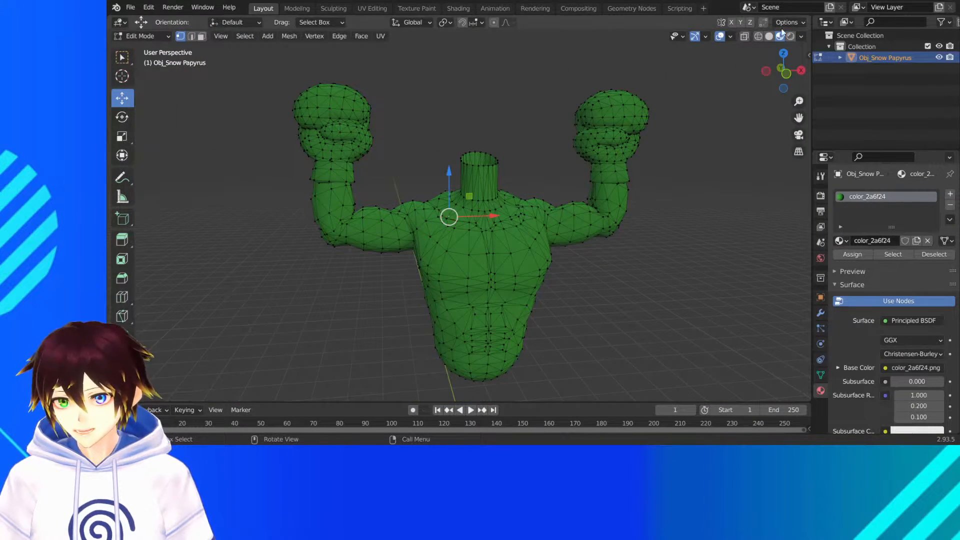
pyautogui.click(759, 36)
pyautogui.scroll(-3, 671, 155)
pyautogui.moveTo(640, 351)
pyautogui.mouseDown()
pyautogui.moveTo(193, 29)
pyautogui.moveTo(193, 8)
pyautogui.mouseUp()
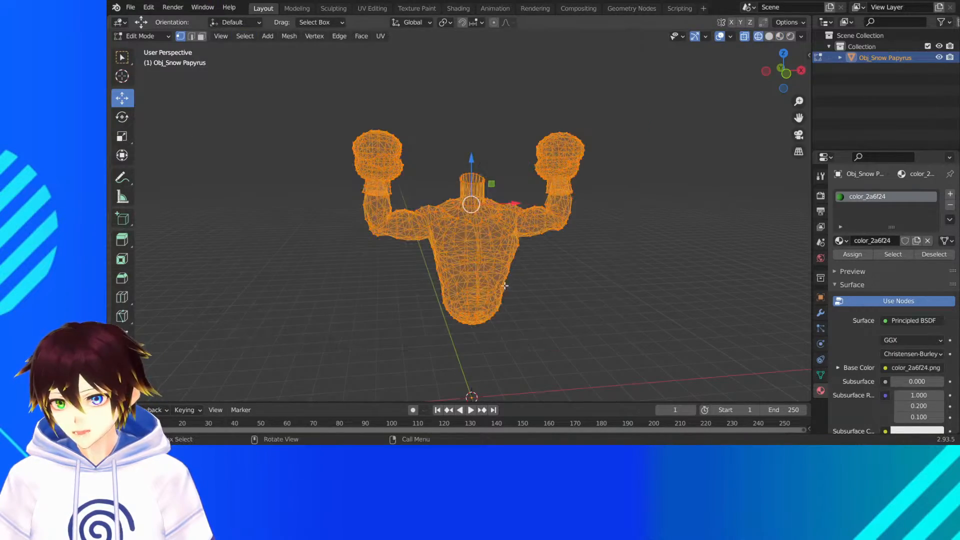
pyautogui.moveTo(504, 284)
pyautogui.mouseDown(button='middle')
pyautogui.moveTo(492, 227)
pyautogui.moveTo(489, 291)
pyautogui.mouseUp(button='middle')
pyautogui.scroll(4, 497, 246)
pyautogui.scroll(3, 488, 295)
pyautogui.scroll(-5, 489, 295)
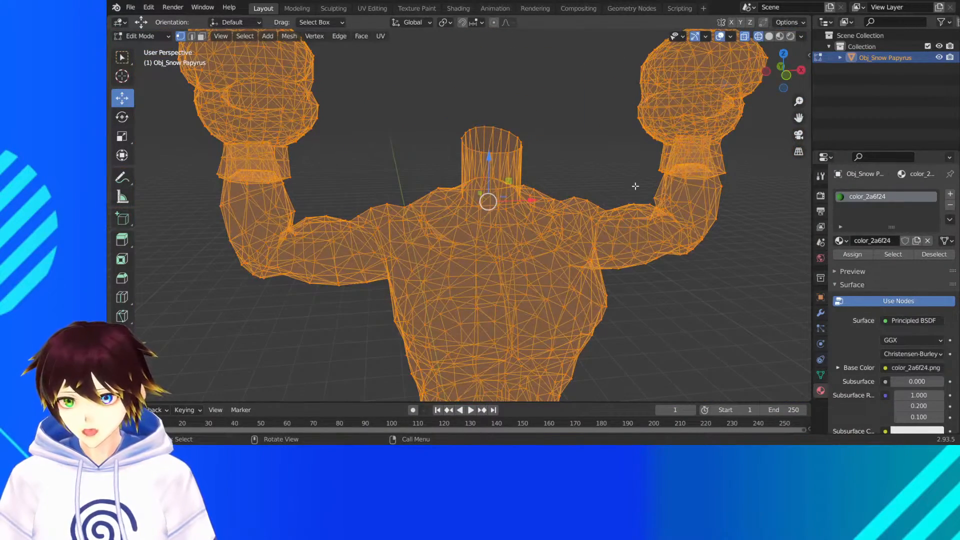
# - Merge the selected torso vertices by distance, with the merge distance set to 0.1 m
pyautogui.click(289, 36)
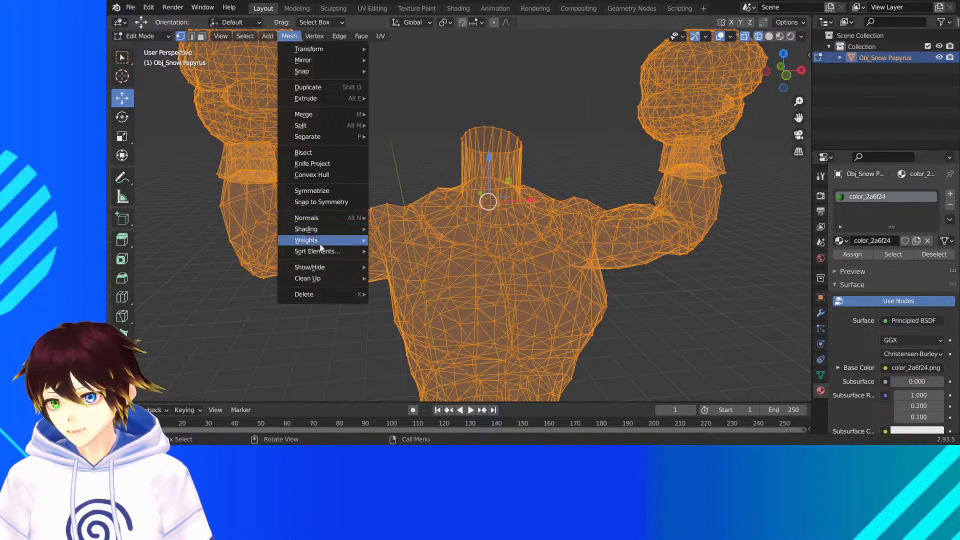
pyautogui.moveTo(320, 241)
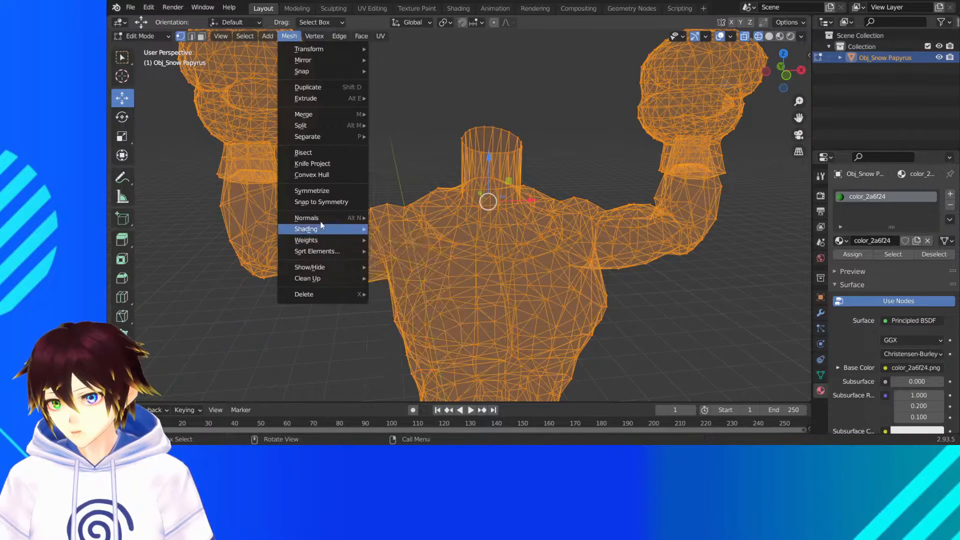
pyautogui.moveTo(305, 72)
pyautogui.rightClick(490, 254)
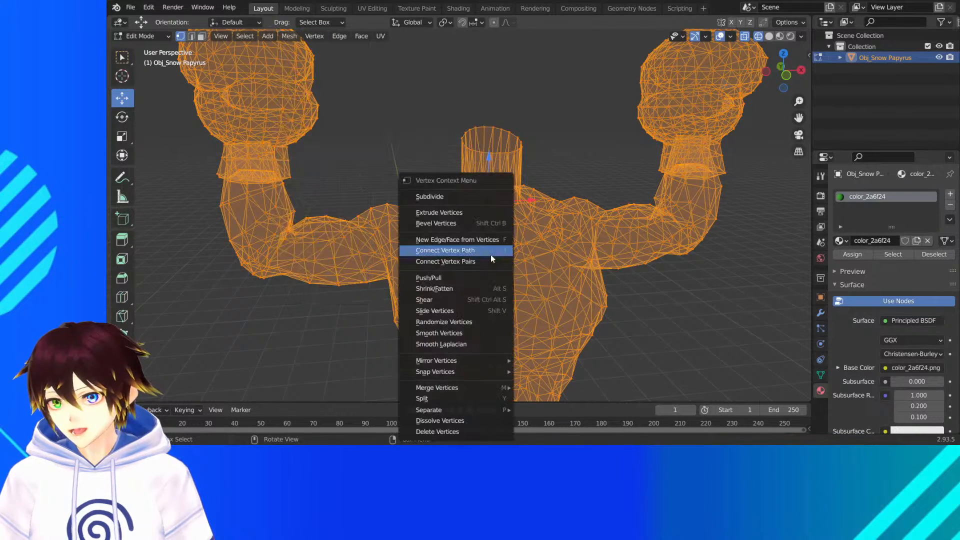
pyautogui.moveTo(470, 388)
pyautogui.click(547, 388)
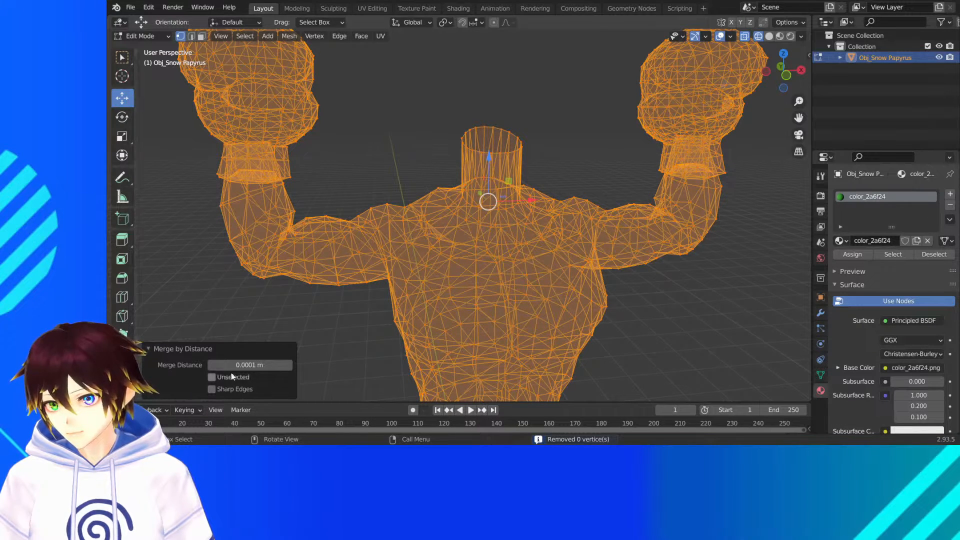
pyautogui.click(250, 365)
pyautogui.write('0.1')
pyautogui.press('Return')
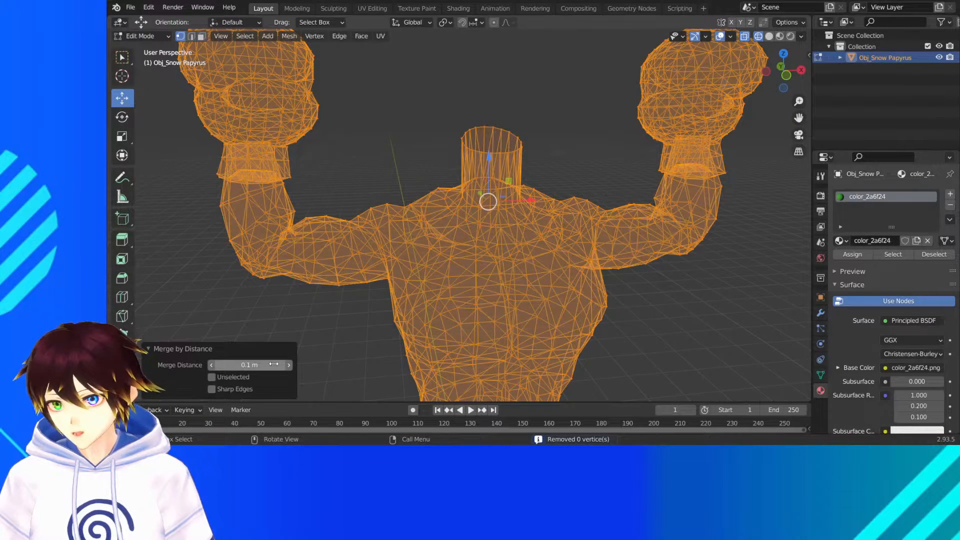
# - Inspect the chest slit in shaded views, set face selection, deselect the whole mesh and return to Material Preview
pyautogui.scroll(5, 403, 138)
pyautogui.scroll(3, 404, 138)
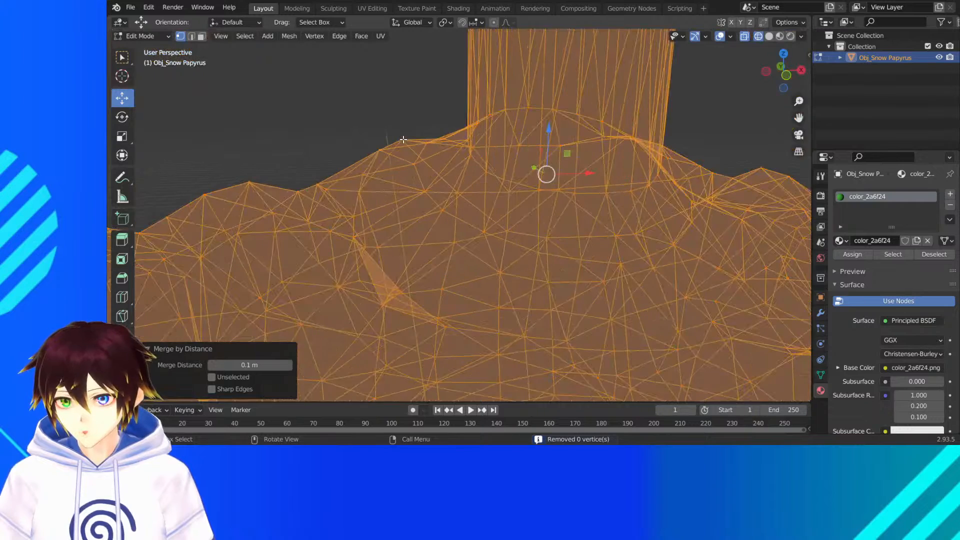
pyautogui.click(779, 36)
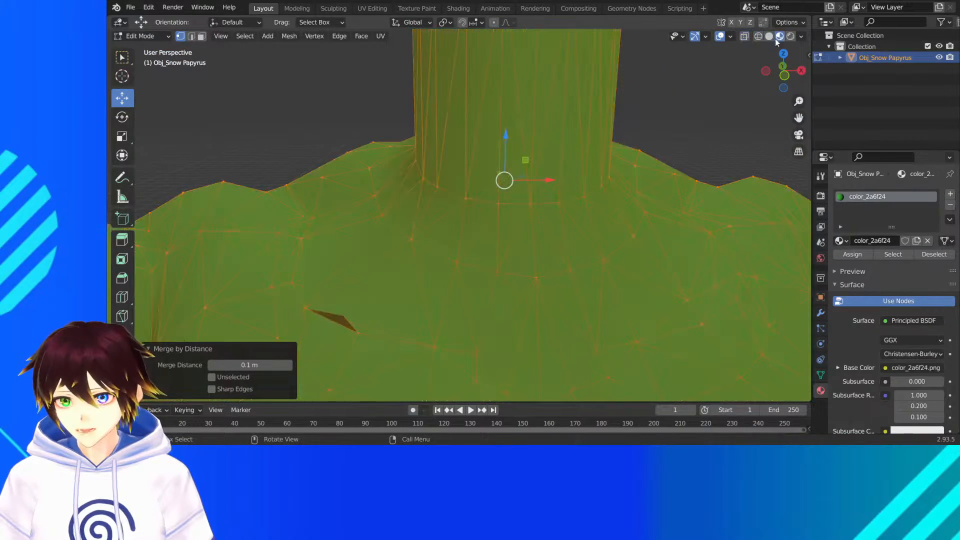
pyautogui.moveTo(341, 315); pyautogui.dragTo(348, 307, button='middle')
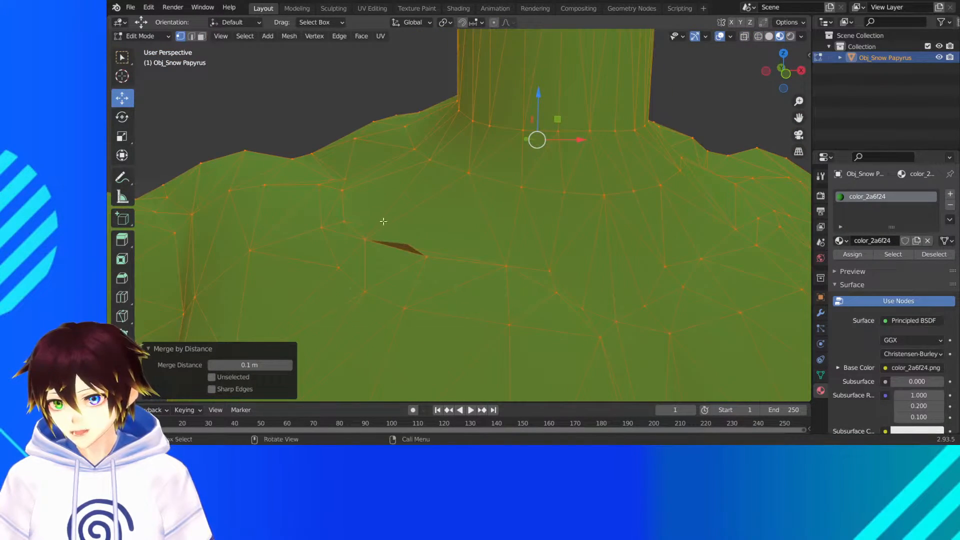
pyautogui.click(202, 36)
pyautogui.scroll(-2, 480, 160)
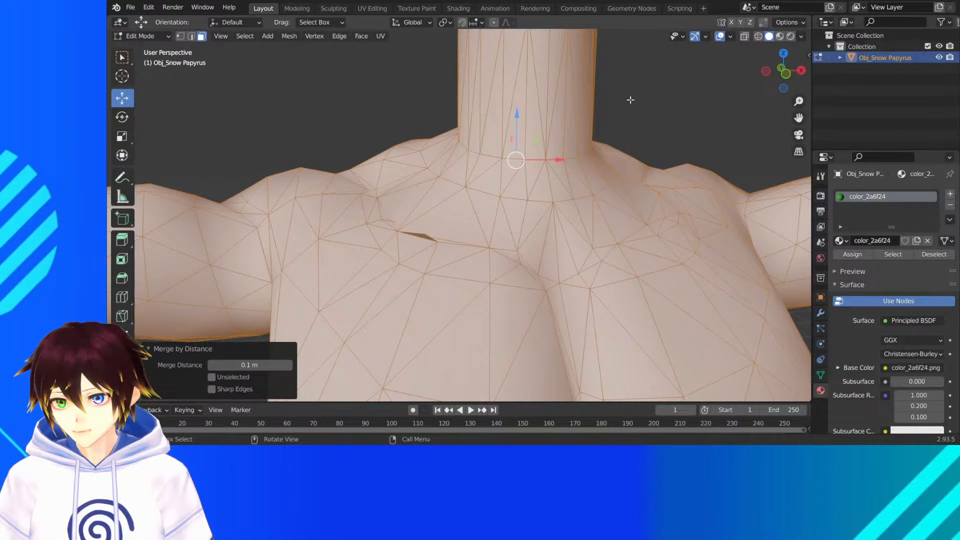
pyautogui.scroll(2, 631, 100)
pyautogui.hotkey('alt', 'a')
pyautogui.click(780, 36)
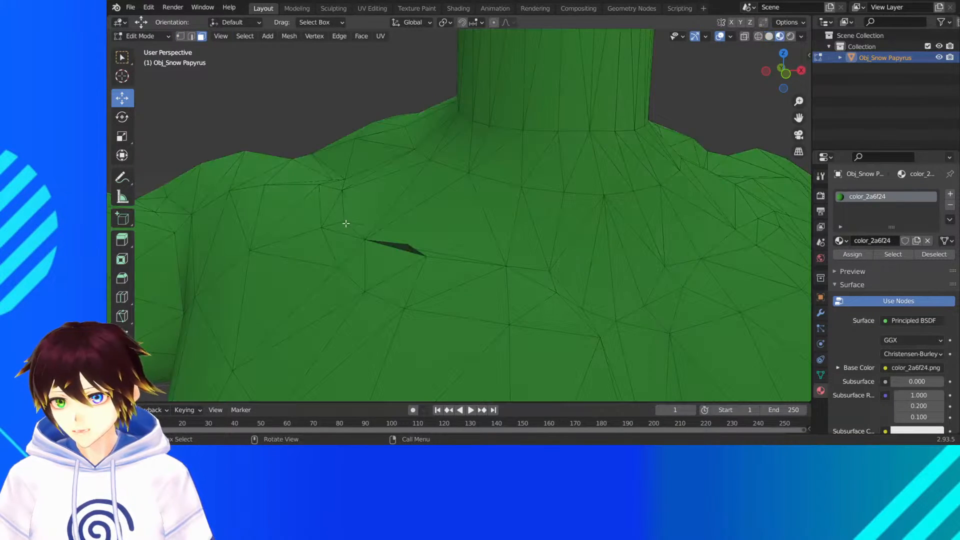
# - Select the dark sliver face in the chest slit and review the face operations available for repairing it
pyautogui.click(431, 240)
pyautogui.click(403, 245)
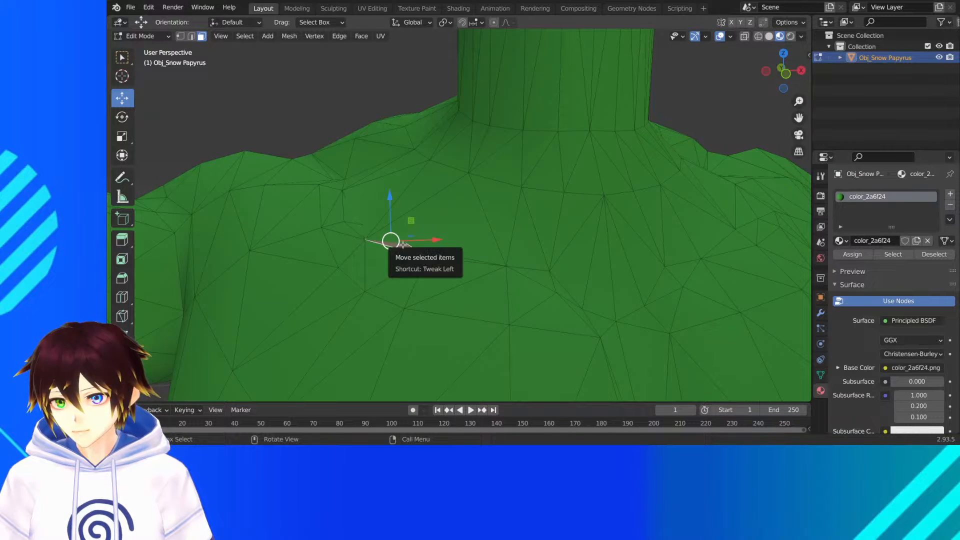
pyautogui.rightClick(403, 244)
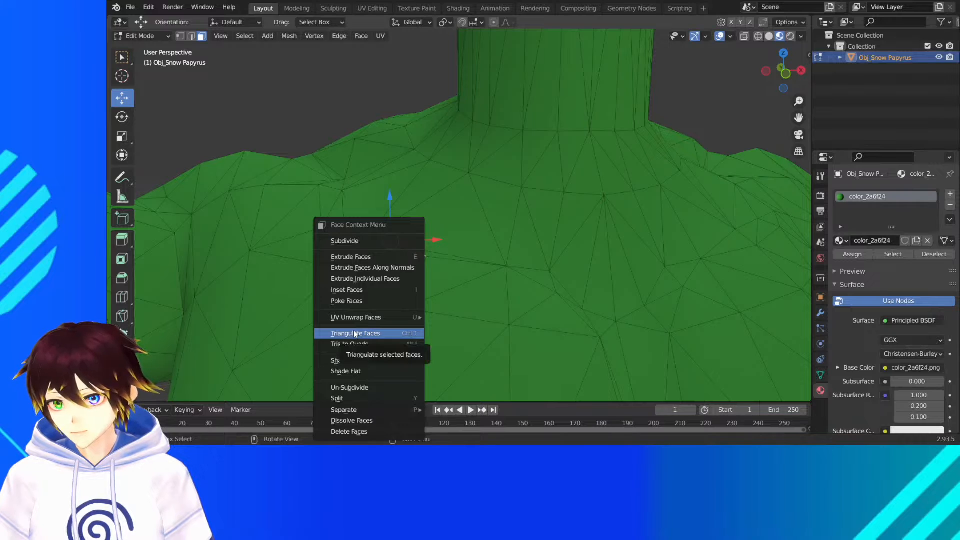
pyautogui.click(370, 301)
pyautogui.click(361, 36)
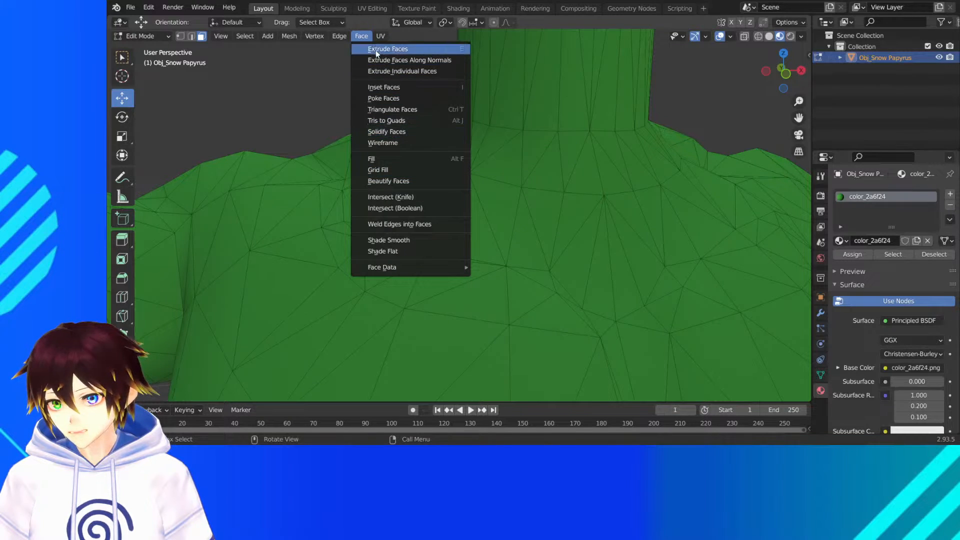
# - Try to correct the sliver face through the mesh normals commands and undo the last change
pyautogui.click(289, 36)
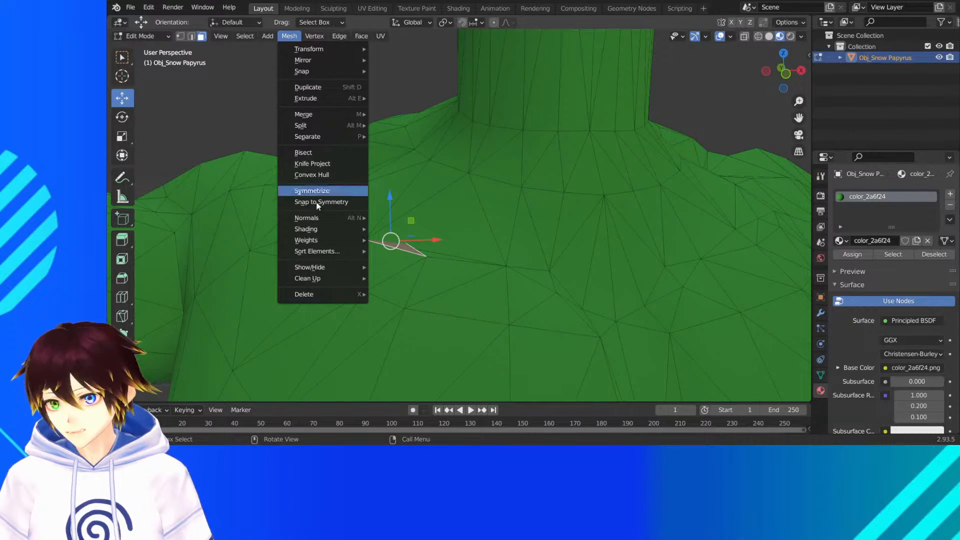
pyautogui.moveTo(321, 217)
pyautogui.click(375, 218)
pyautogui.click(335, 126)
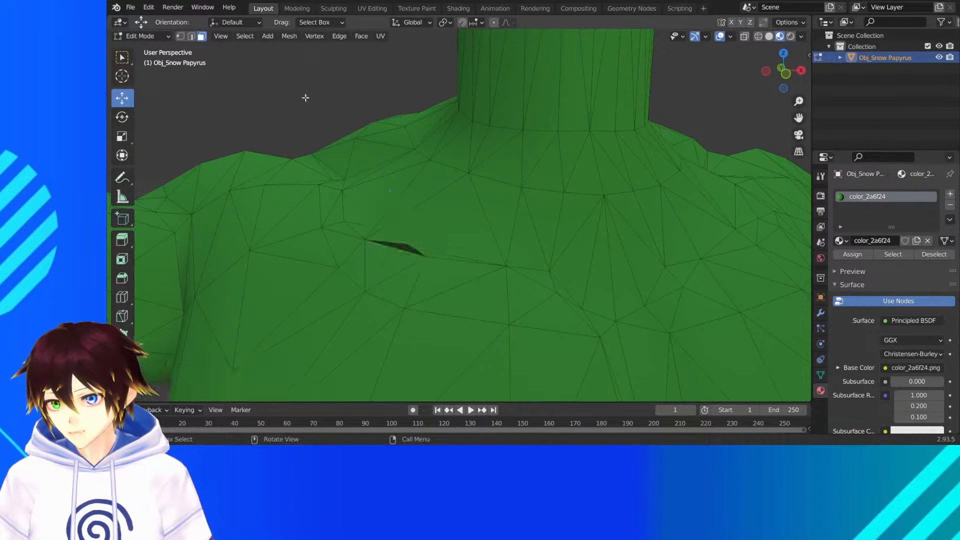
pyautogui.moveTo(346, 126); pyautogui.dragTo(339, 133, button='middle')
pyautogui.hotkey('ctrl', 'z')
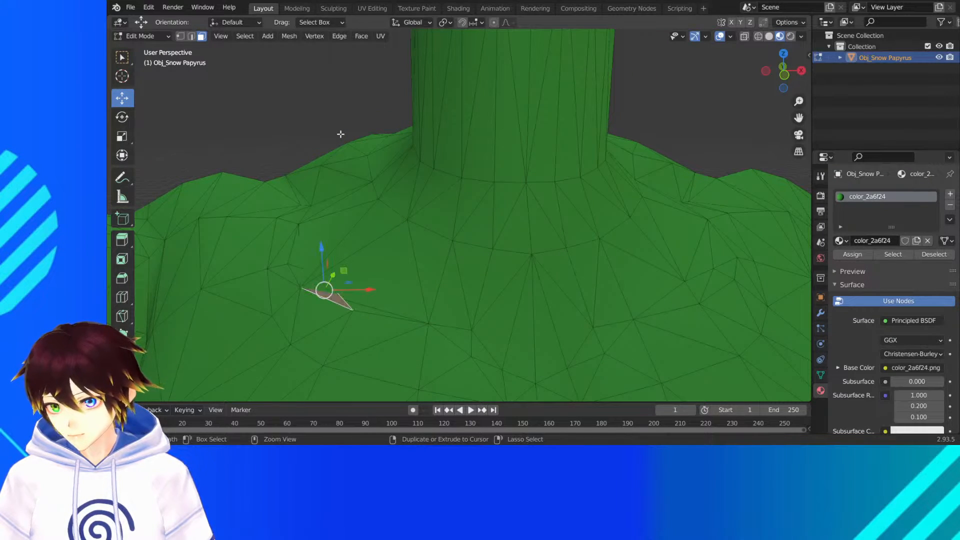
# - Delete the large triangular face directly above the chest slit
pyautogui.click(380, 252)
pyautogui.moveTo(389, 243); pyautogui.dragTo(411, 234, button='middle')
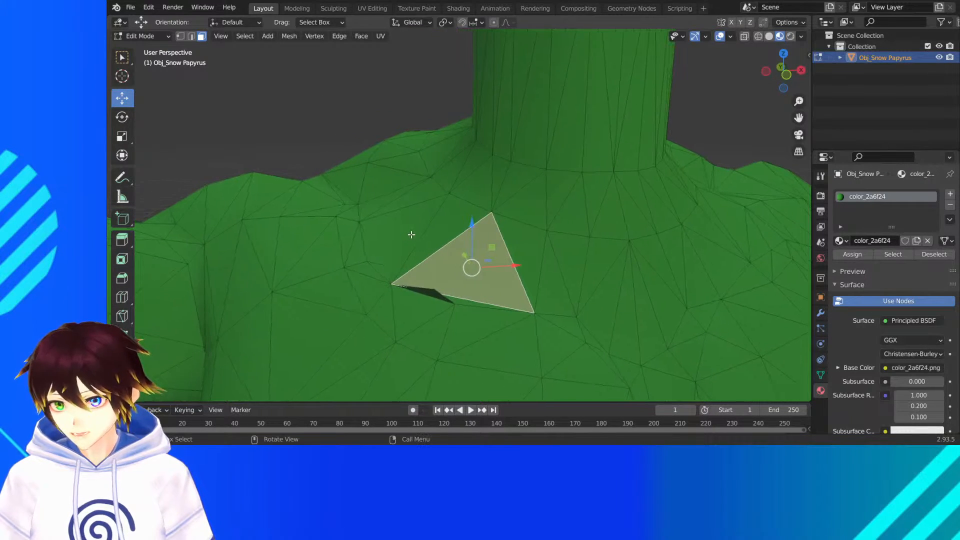
pyautogui.press('x')
pyautogui.click(411, 234)
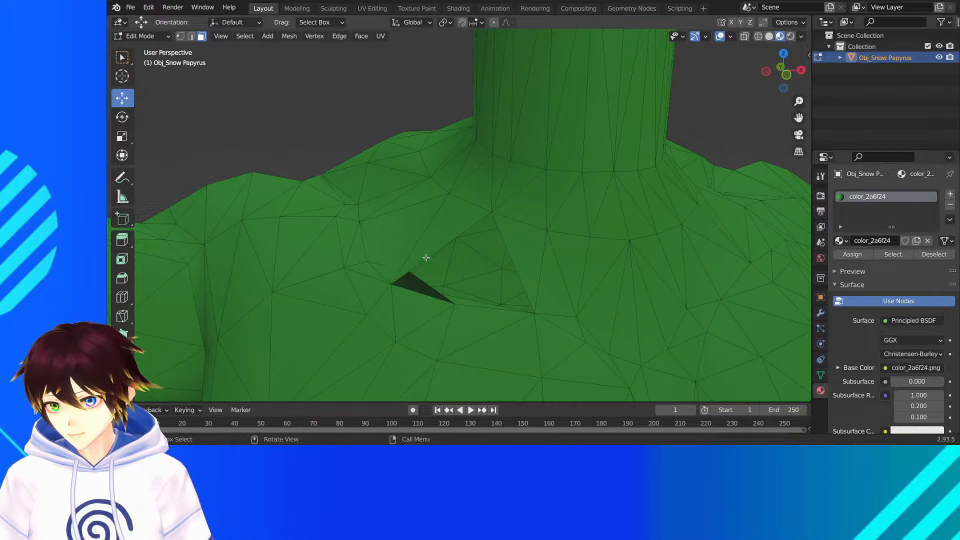
# - Delete the faces bordering the upper side of the chest slit one by one to open up the damaged area
pyautogui.click(426, 247)
pyautogui.press('x')
pyautogui.click(426, 245)
pyautogui.click(424, 226)
pyautogui.press('x')
pyautogui.click(424, 227)
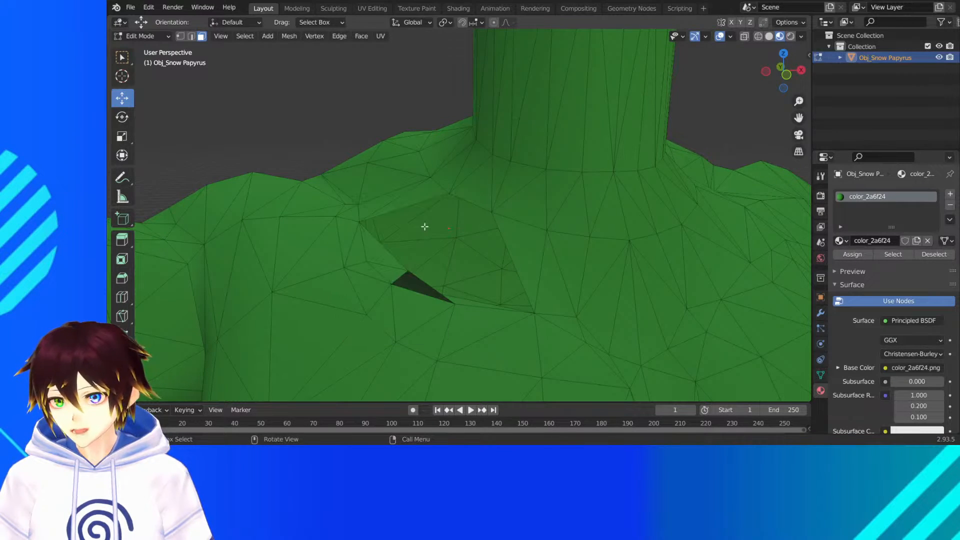
pyautogui.click(388, 243)
pyautogui.press('x')
pyautogui.click(382, 248)
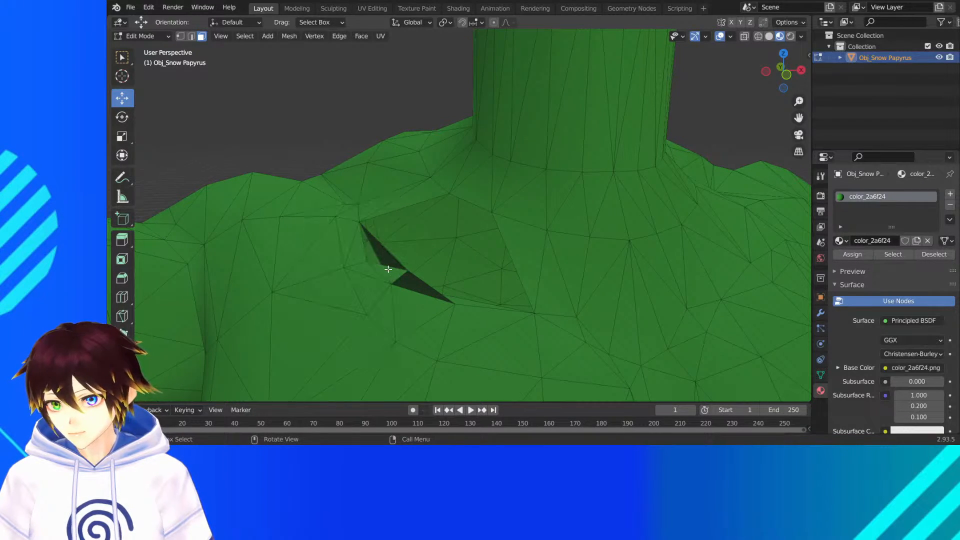
# - Delete the two dark sliver faces and the small protruding face at the rim of the chest hole
pyautogui.moveTo(382, 248); pyautogui.dragTo(317, 274, button='middle')
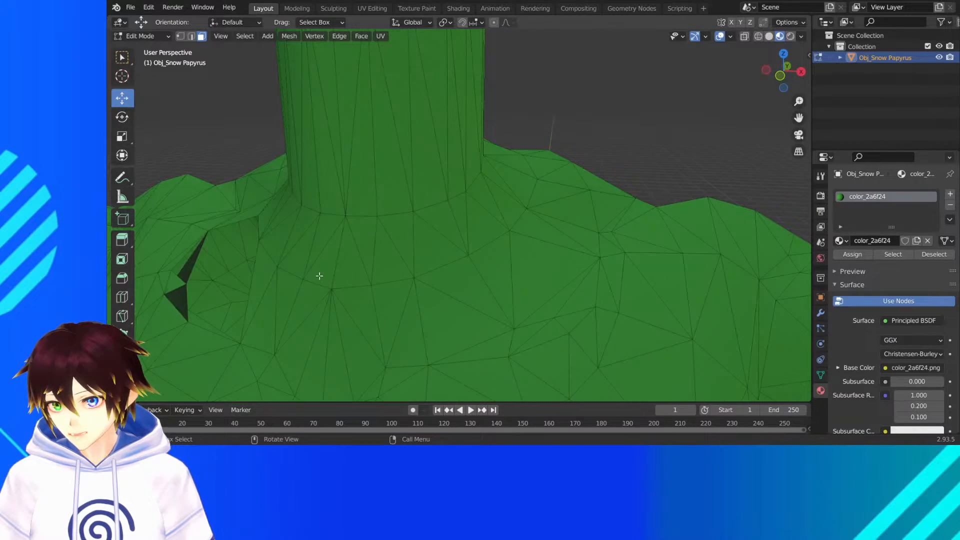
pyautogui.click(189, 268)
pyautogui.moveTo(190, 267); pyautogui.dragTo(202, 268, button='middle')
pyautogui.press('x')
pyautogui.click(202, 268)
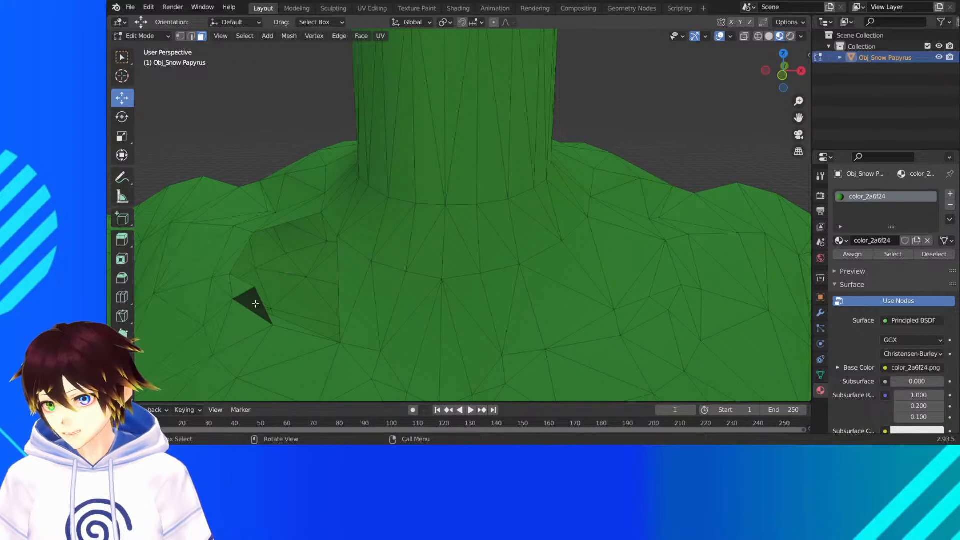
pyautogui.click(255, 303)
pyautogui.press('x')
pyautogui.click(256, 304)
pyautogui.moveTo(256, 304); pyautogui.dragTo(280, 292, button='middle')
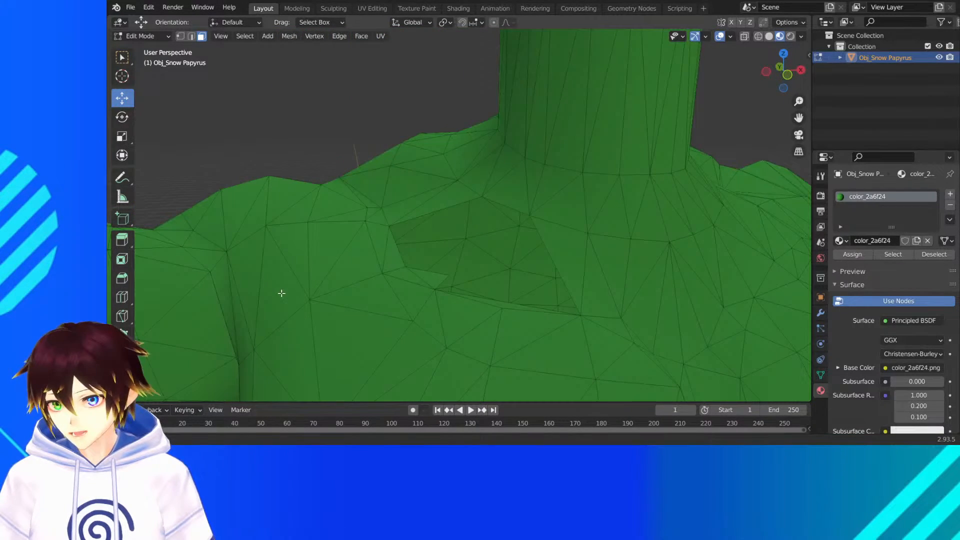
pyautogui.click(423, 277)
pyautogui.press('x')
pyautogui.click(422, 276)
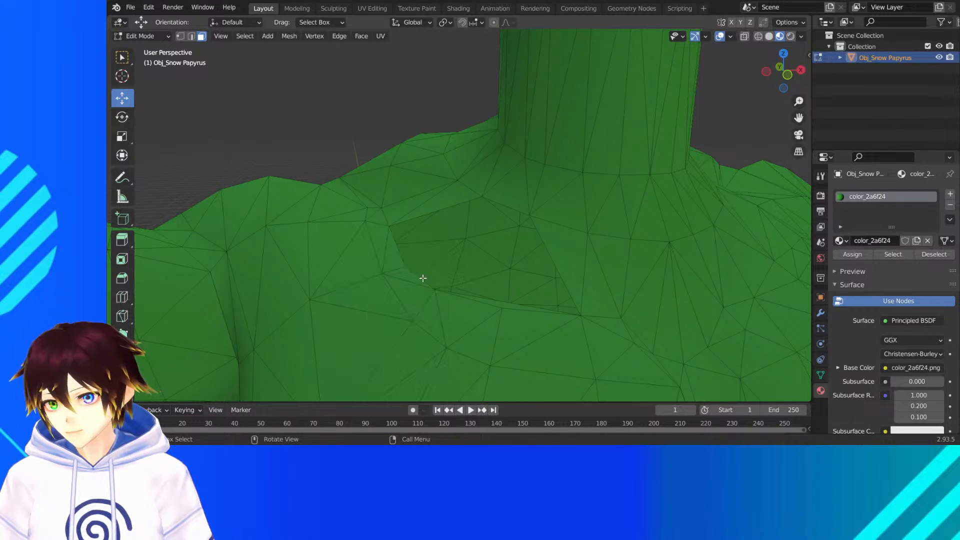
# - In edge selection, bridge the hole's border edge nearest the neck with the opposite shoulder-side edge
pyautogui.moveTo(422, 277); pyautogui.dragTo(422, 275, button='middle')
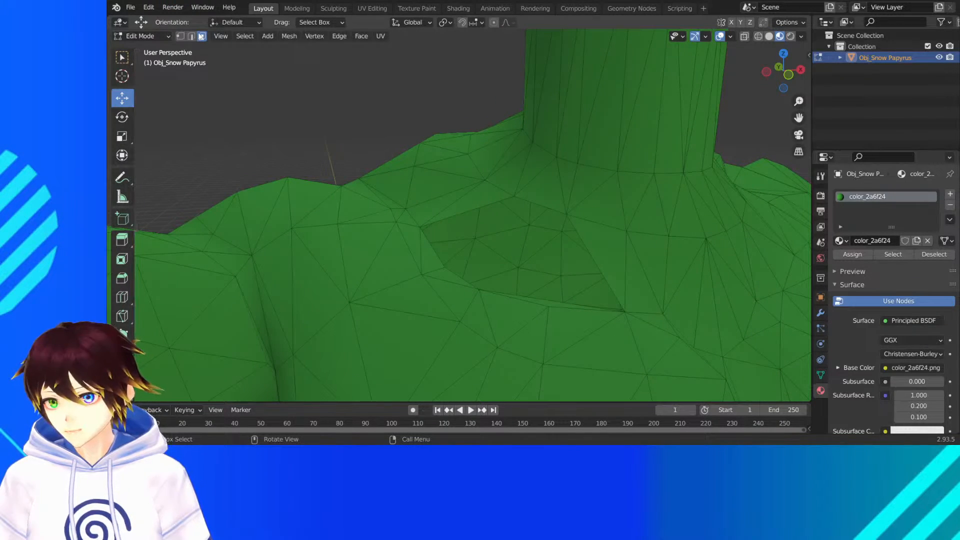
pyautogui.click(540, 206)
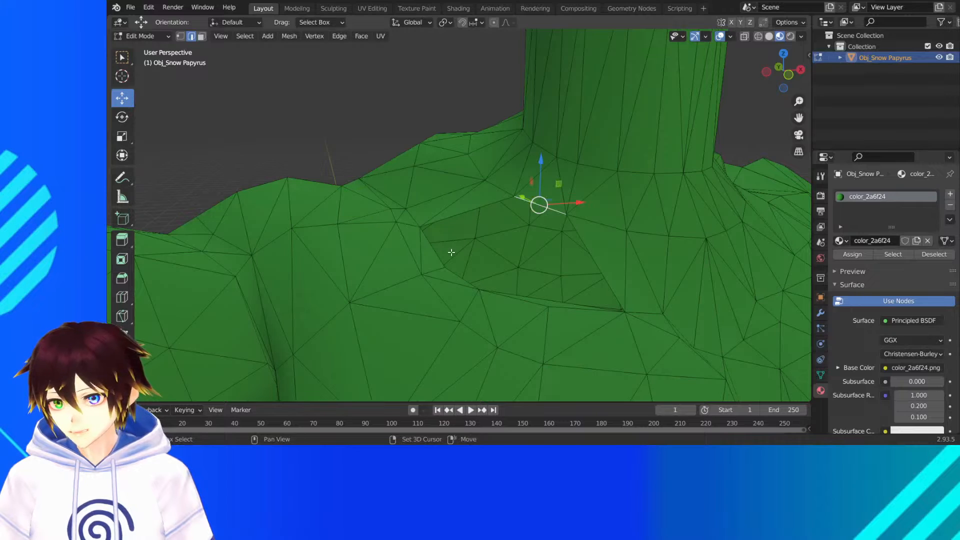
pyautogui.keyDown('shift'); pyautogui.click(435, 257); pyautogui.keyUp('shift')
pyautogui.hotkey('ctrl', 'e')
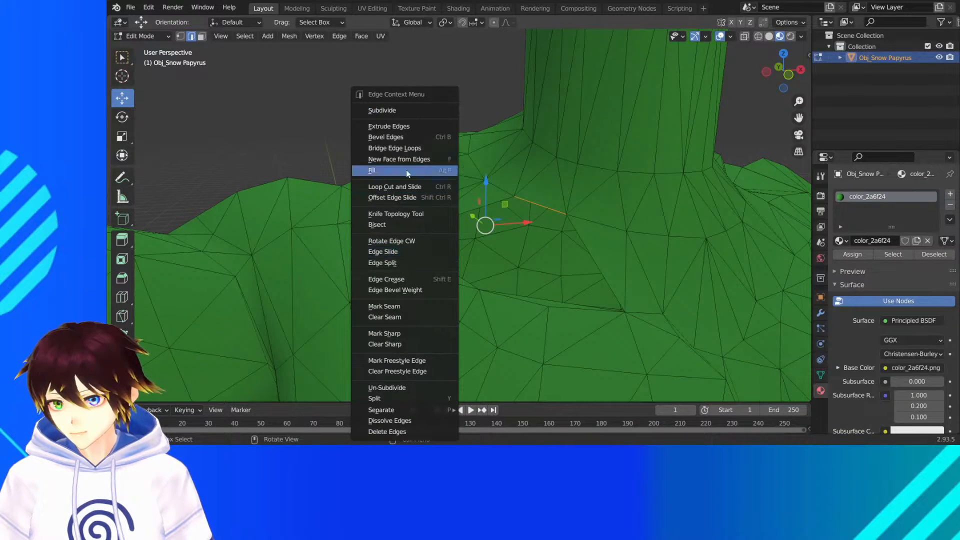
pyautogui.click(399, 147)
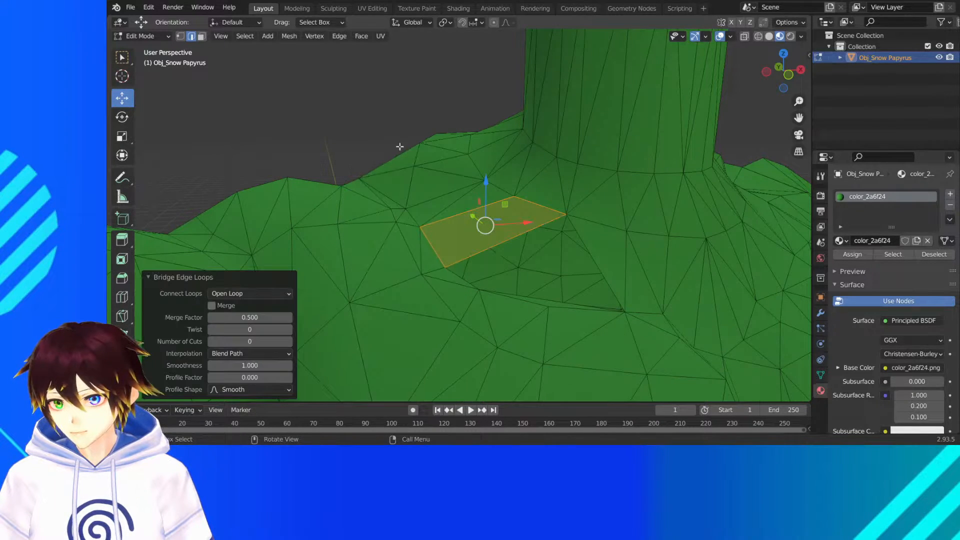
# - Bridge the two opposite side edges of the remaining chest opening and check the patched area from farther away
pyautogui.click(585, 246)
pyautogui.keyDown('shift'); pyautogui.click(465, 276); pyautogui.keyUp('shift')
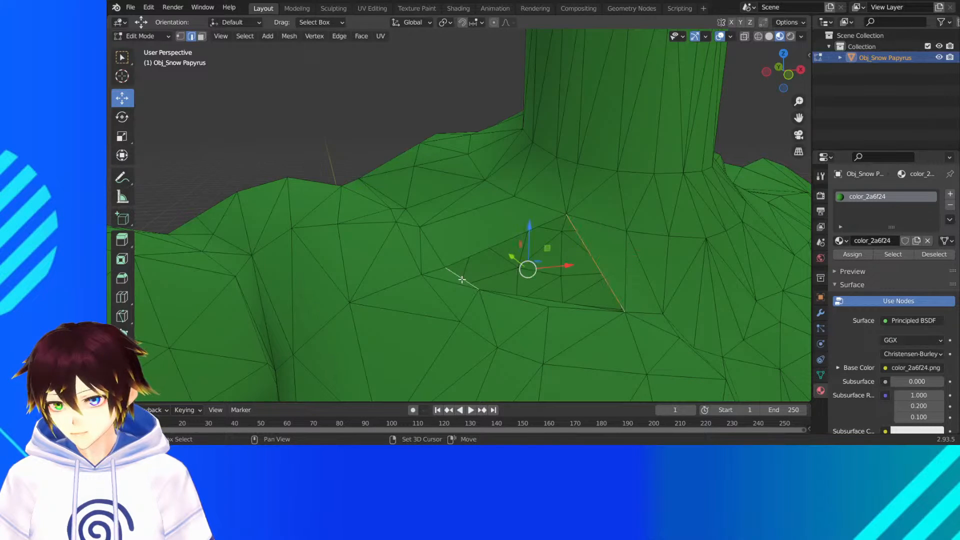
pyautogui.rightClick(461, 279)
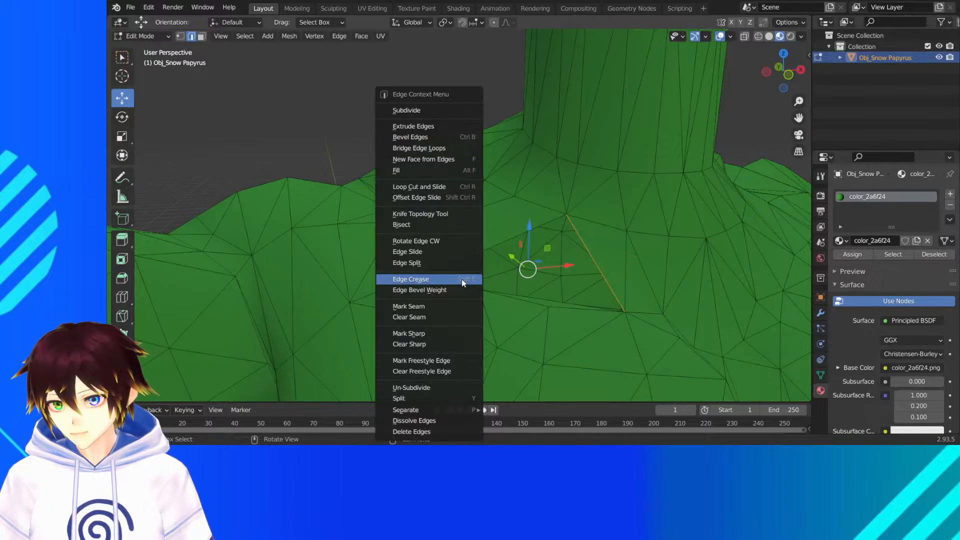
pyautogui.click(419, 148)
pyautogui.moveTo(529, 246); pyautogui.dragTo(519, 242, button='middle')
pyautogui.click(357, 108)
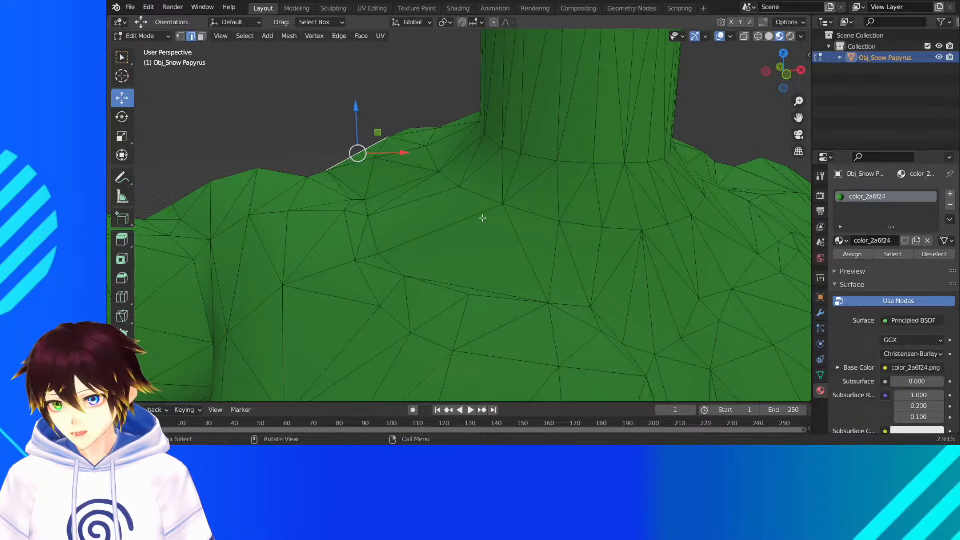
pyautogui.moveTo(529, 278); pyautogui.dragTo(507, 269, button='middle')
pyautogui.scroll(-10, 507, 269)
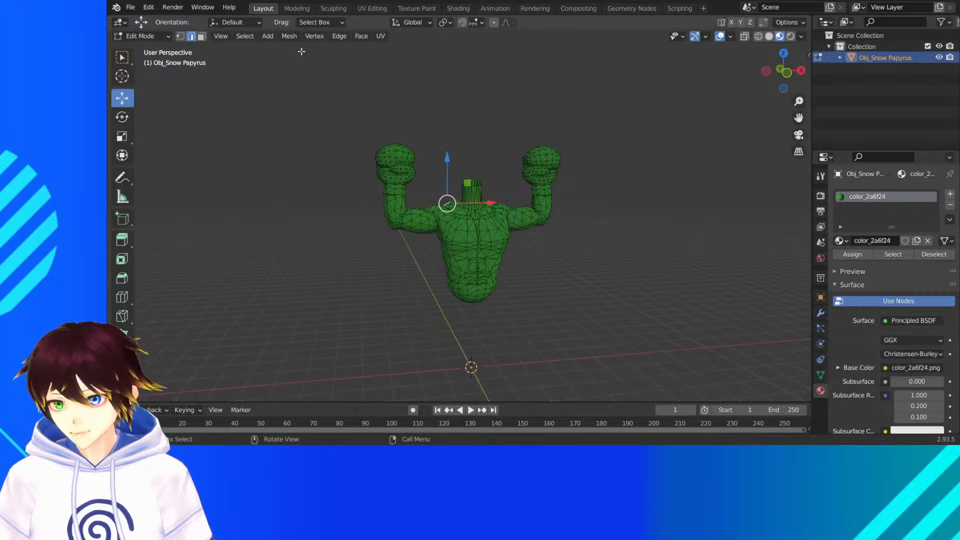
# - Set face selection, select the whole mesh and compare the viewport shadings, finishing in wireframe
pyautogui.click(201, 41)
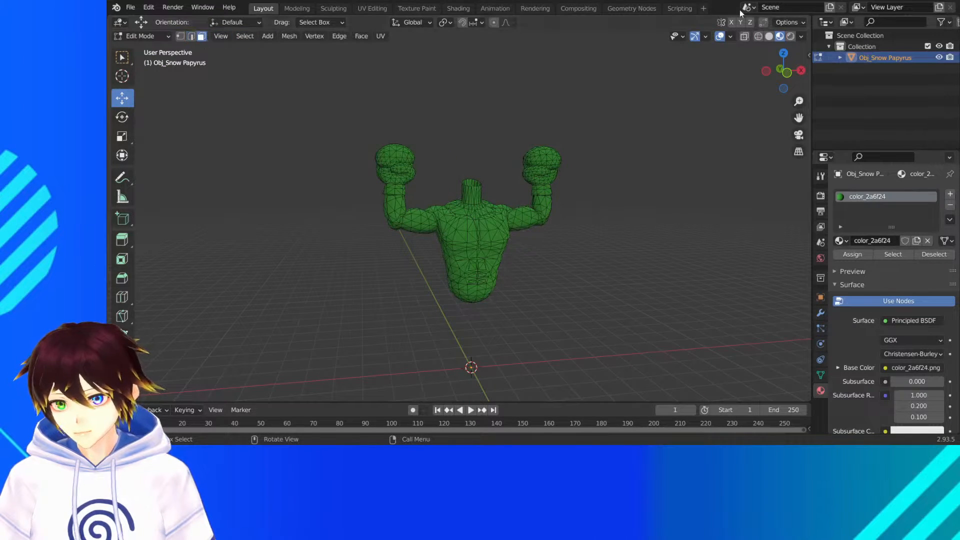
pyautogui.click(759, 36)
pyautogui.press('a')
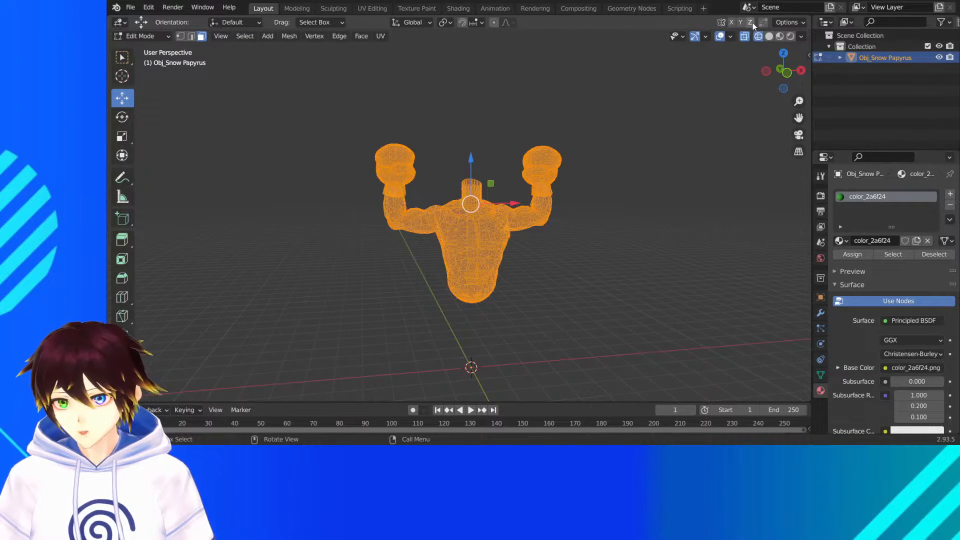
pyautogui.click(791, 36)
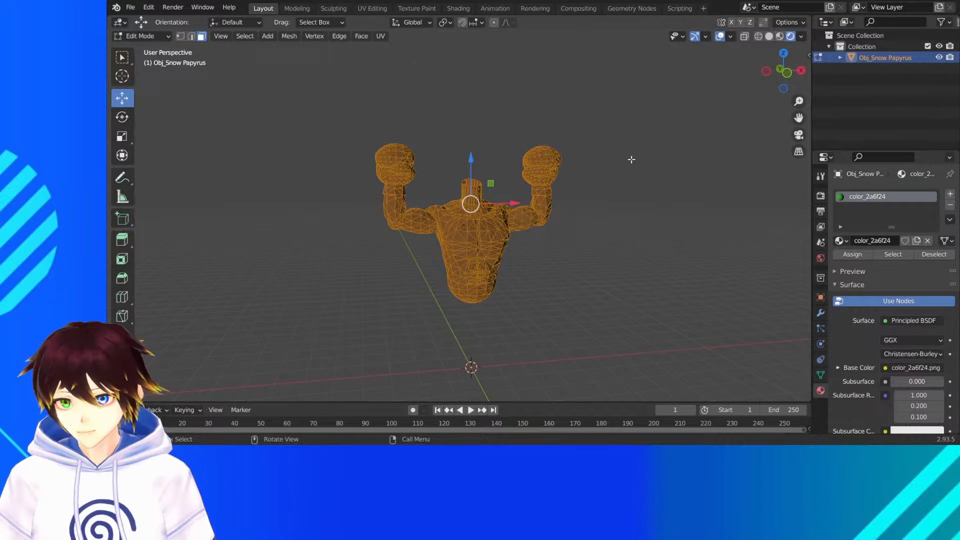
pyautogui.click(781, 37)
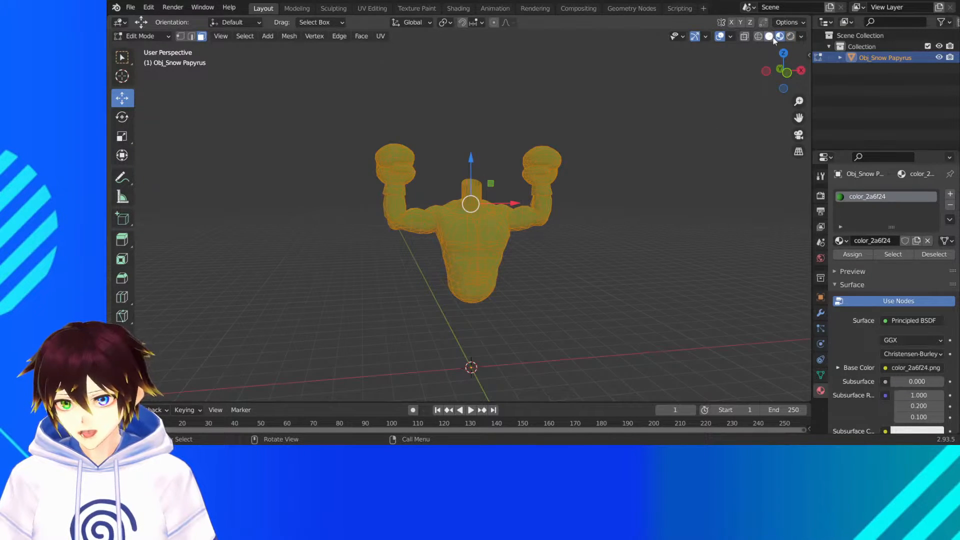
pyautogui.click(769, 36)
pyautogui.click(758, 36)
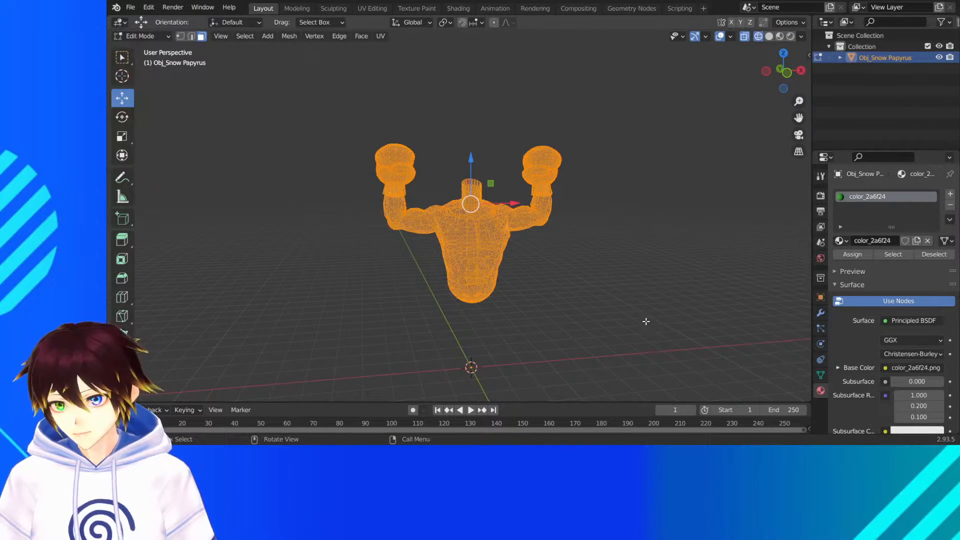
pyautogui.moveTo(656, 335); pyautogui.dragTo(243, 78)
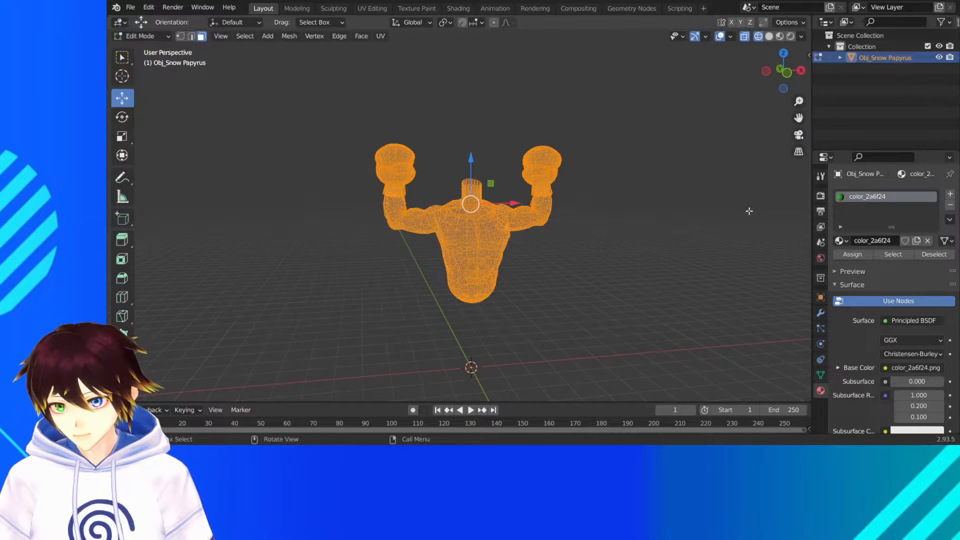
# - Add a Triangulate modifier to the torso and inspect the chest patch in solid shading
pyautogui.click(821, 312)
pyautogui.click(860, 193)
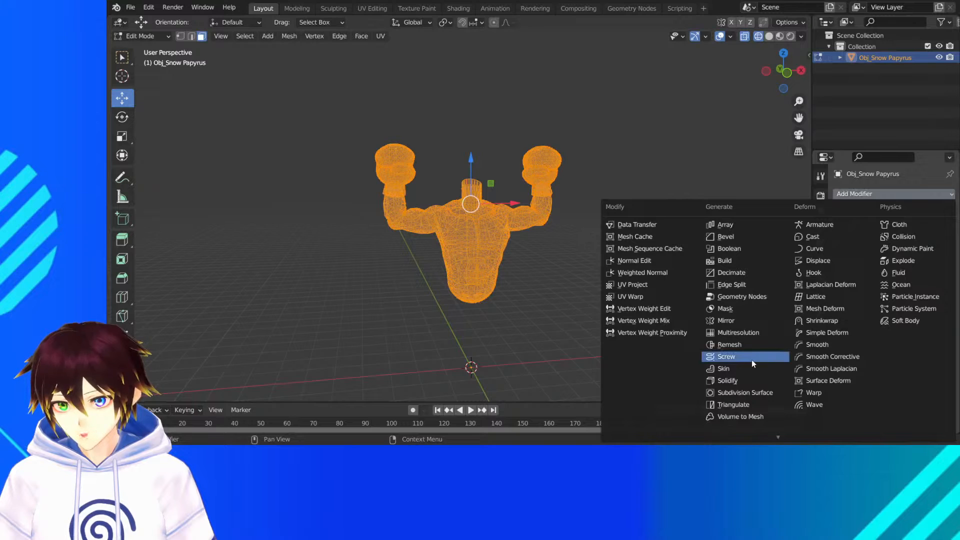
pyautogui.click(743, 406)
pyautogui.scroll(5, 608, 256)
pyautogui.scroll(3, 608, 256)
pyautogui.scroll(1, 591, 188)
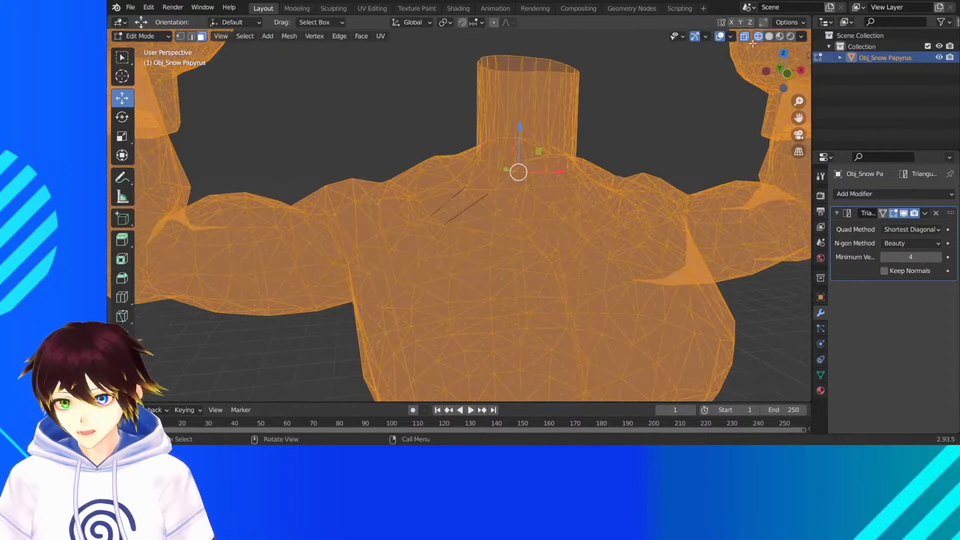
pyautogui.click(770, 36)
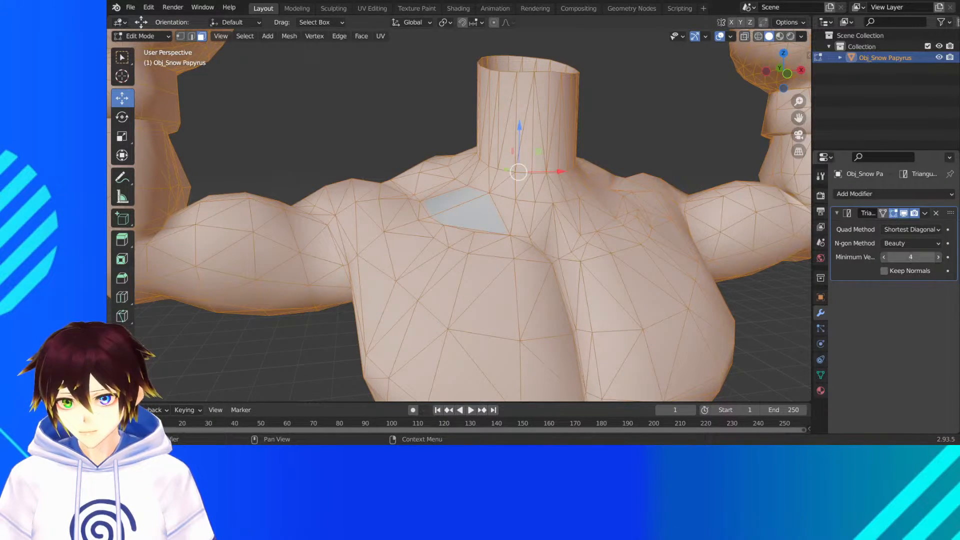
pyautogui.scroll(-2, 693, 255)
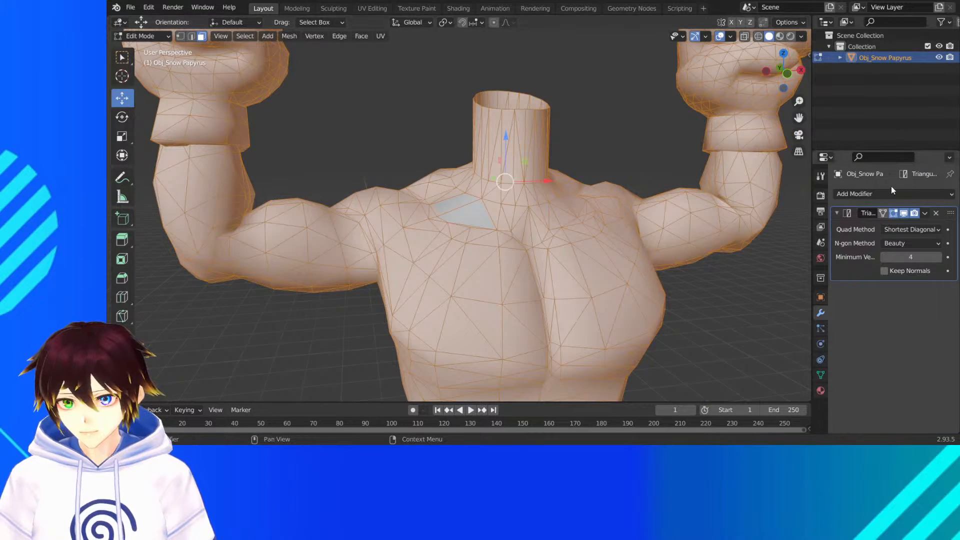
# - Switch to Object Mode and apply the Triangulate modifier to the torso
pyautogui.click(925, 213)
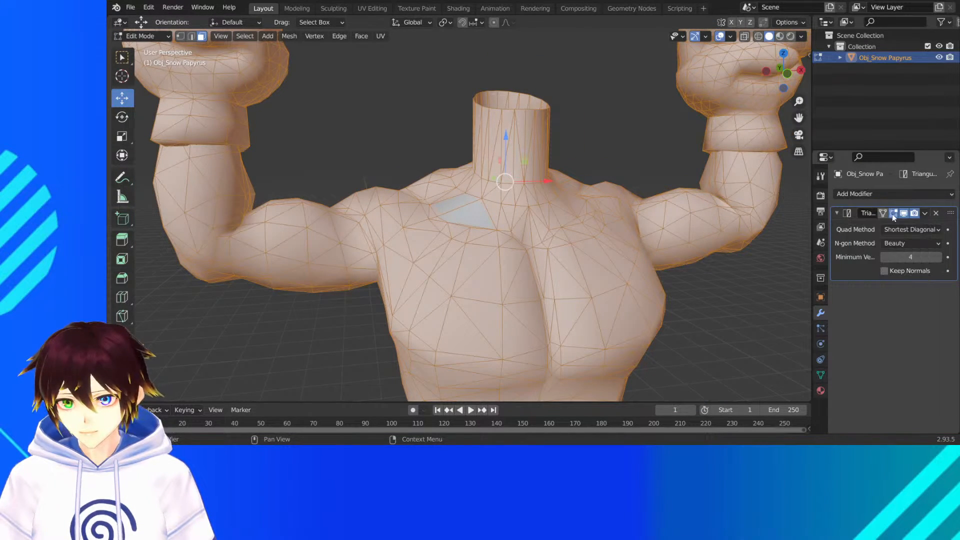
pyautogui.click(136, 37)
pyautogui.click(142, 48)
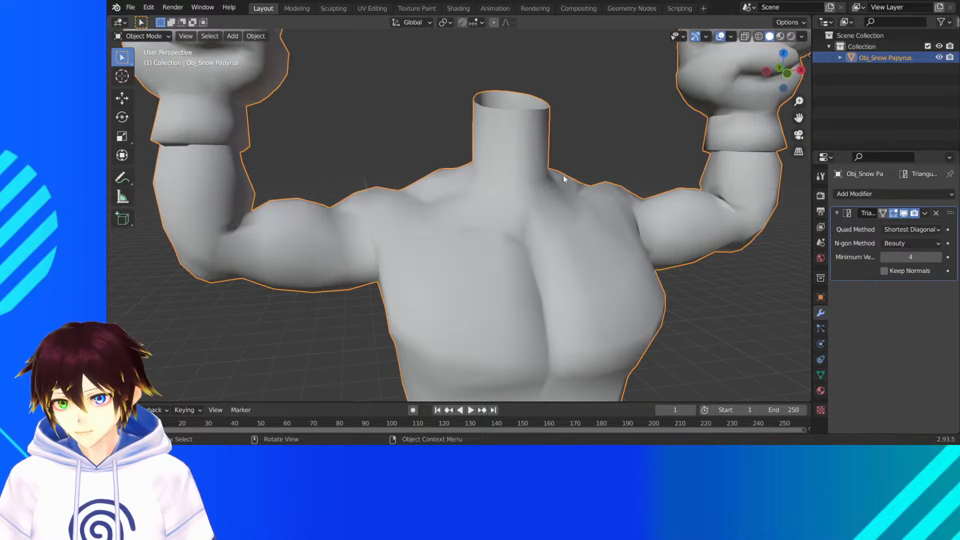
pyautogui.click(925, 213)
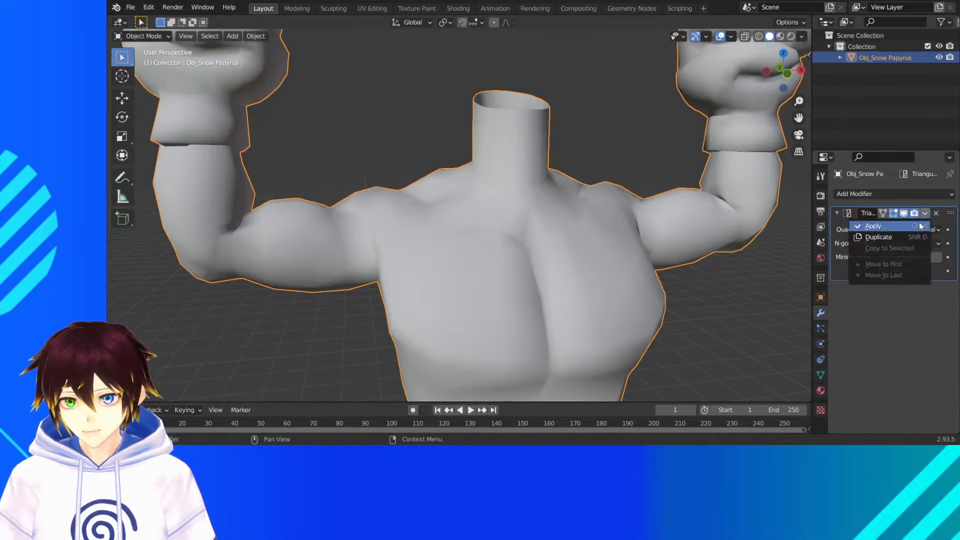
pyautogui.click(869, 226)
pyautogui.scroll(-3, 645, 192)
pyautogui.moveTo(591, 173)
pyautogui.mouseDown(button='middle')
pyautogui.moveTo(725, 165)
pyautogui.moveTo(676, 179)
pyautogui.moveTo(600, 178)
pyautogui.mouseUp(button='middle')
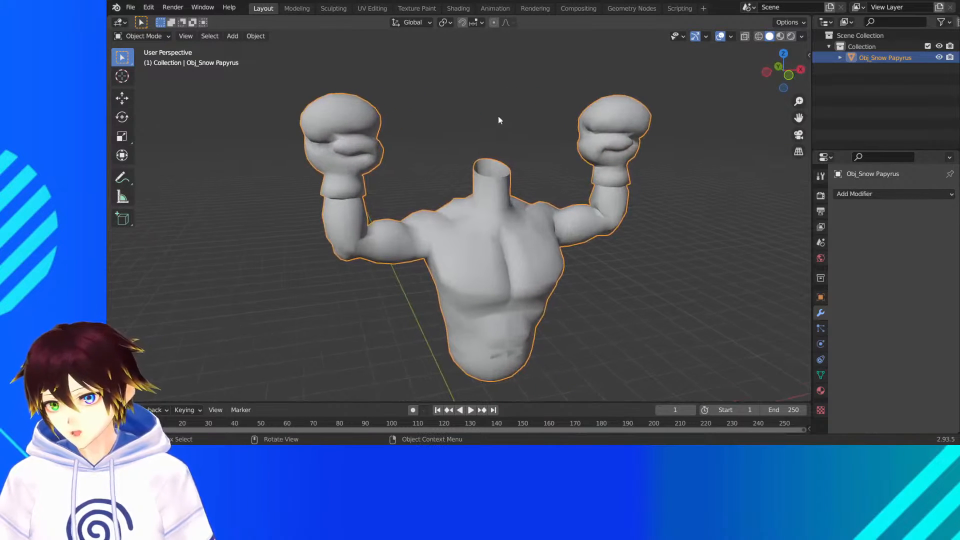
# - In front view, move the torso down about 19 m along Z so its base sits just above the origin
pyautogui.scroll(-2, 509, 167)
pyautogui.click(487, 161)
pyautogui.click(558, 196)
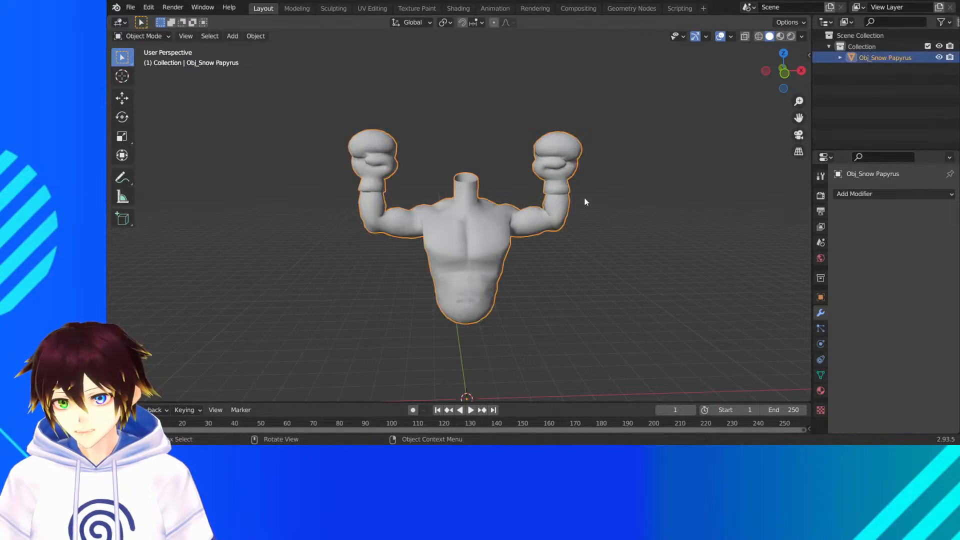
pyautogui.click(785, 73)
pyautogui.scroll(-1, 565, 183)
pyautogui.scroll(-1, 566, 186)
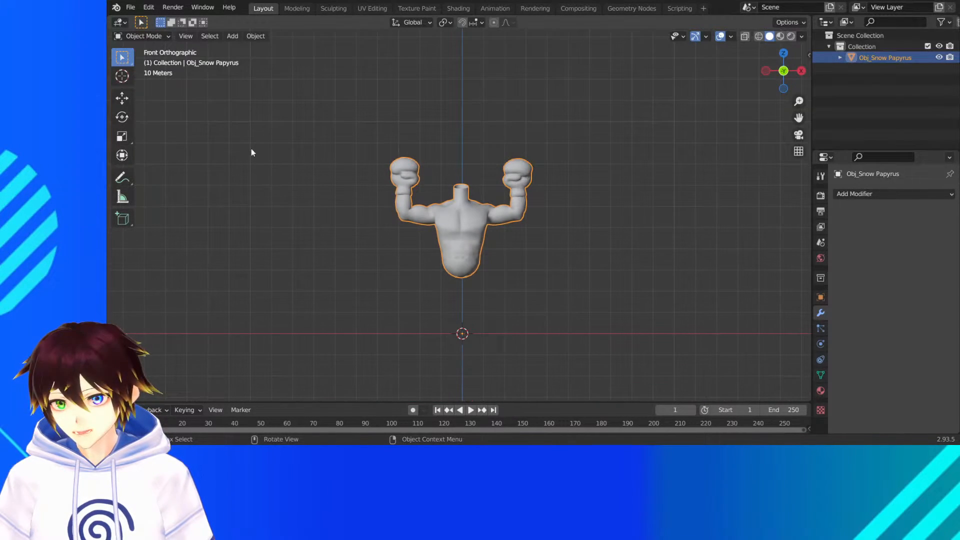
pyautogui.click(132, 99)
pyautogui.moveTo(460, 290); pyautogui.dragTo(450, 326)
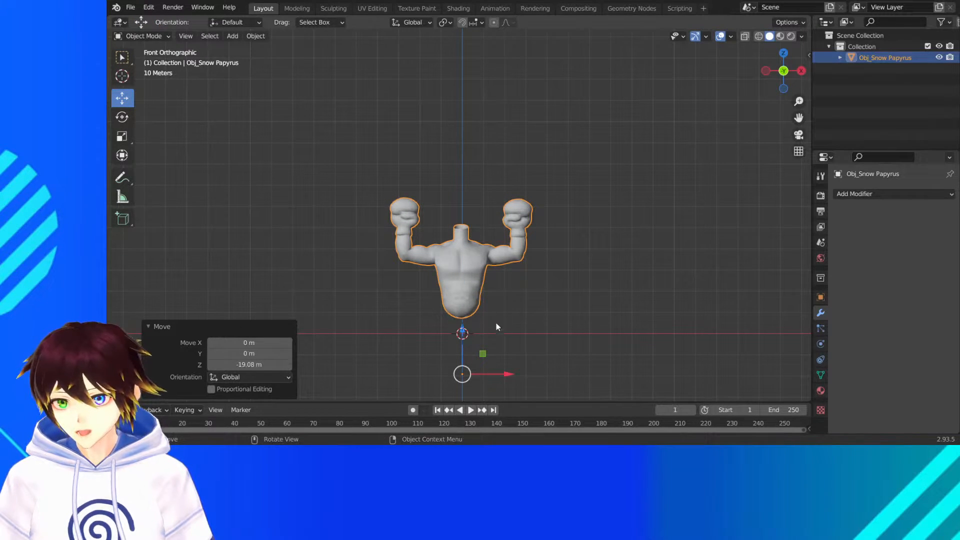
pyautogui.click(496, 324)
# - Replace the torso's green material with a new material named SnowPapyrus
pyautogui.moveTo(542, 259); pyautogui.dragTo(575, 280, button='middle')
pyautogui.scroll(2, 574, 280)
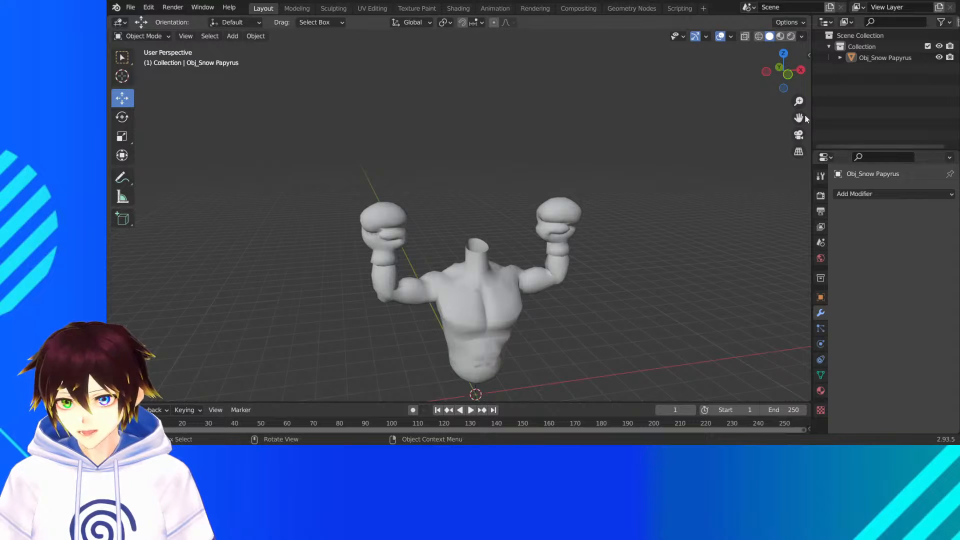
pyautogui.moveTo(800, 118); pyautogui.dragTo(797, 43)
pyautogui.click(564, 194)
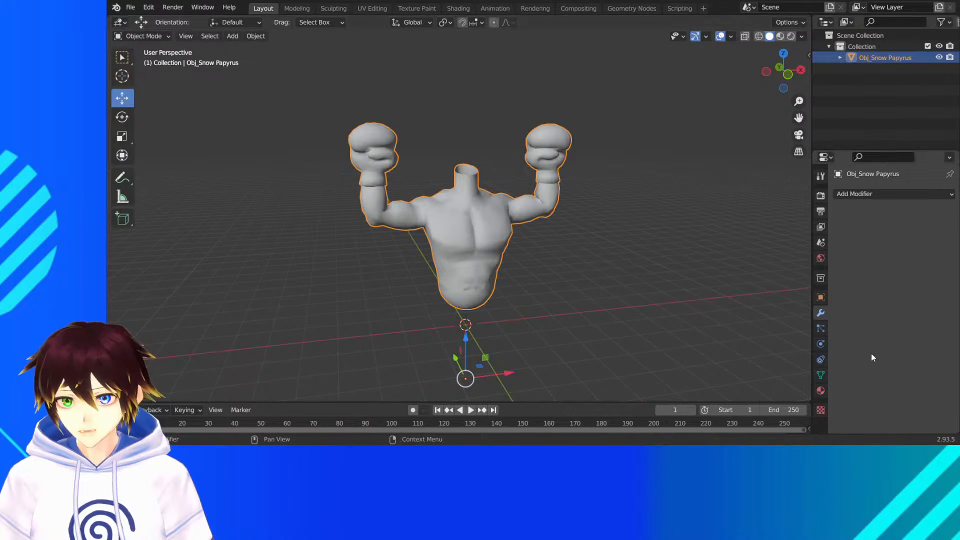
pyautogui.click(820, 390)
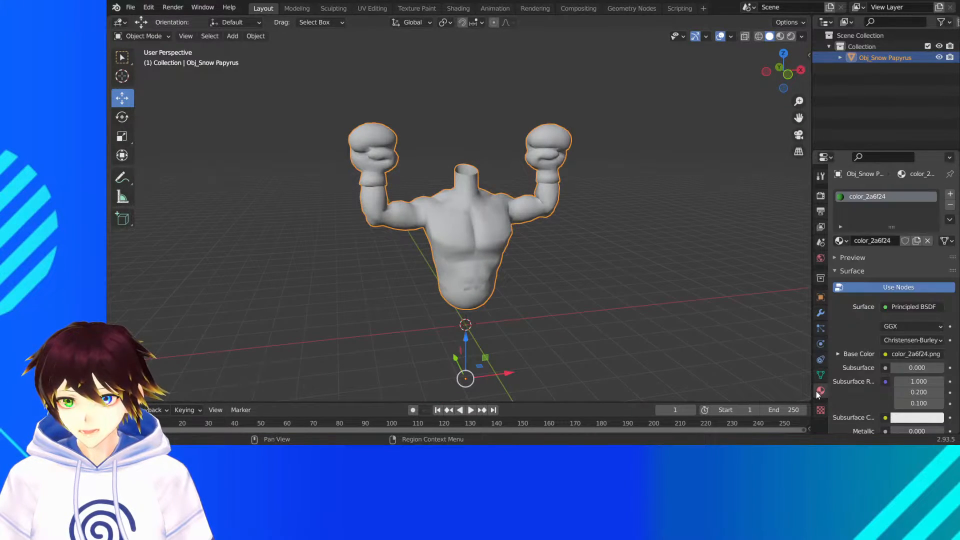
pyautogui.click(949, 205)
pyautogui.click(886, 240)
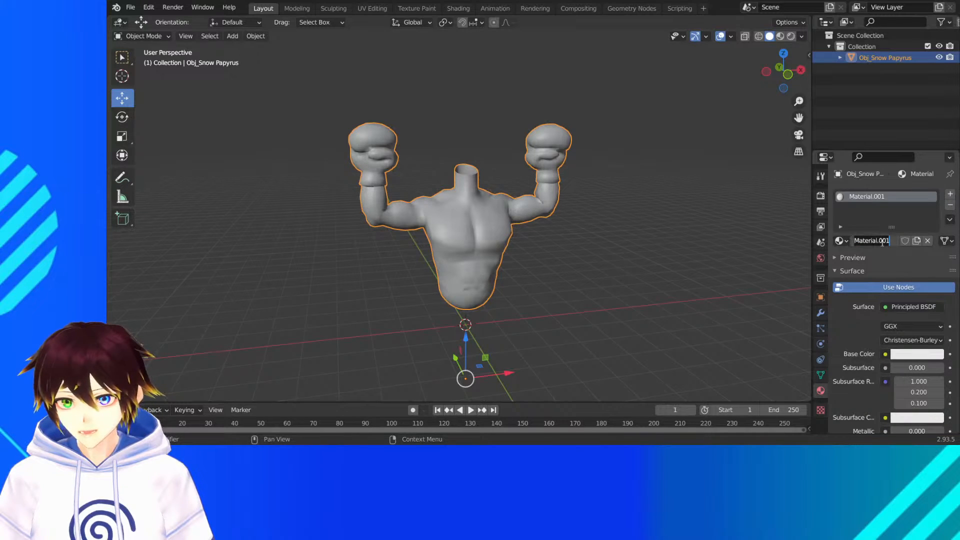
pyautogui.write('SnowPapyrus')
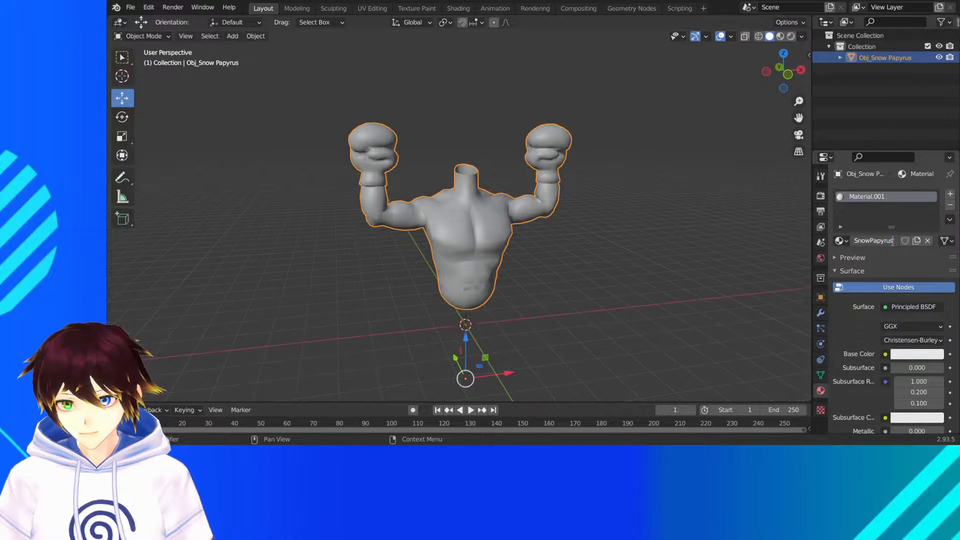
pyautogui.press('Return')
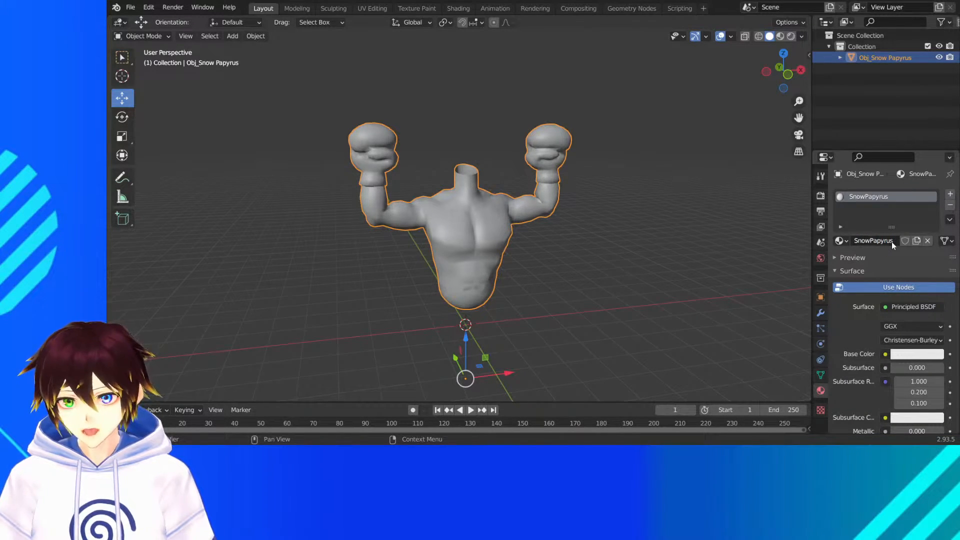
# - Set the SnowPapyrus material's roughness to 0.4 and brighten its base color to pure white
pyautogui.scroll(-5, 850, 266)
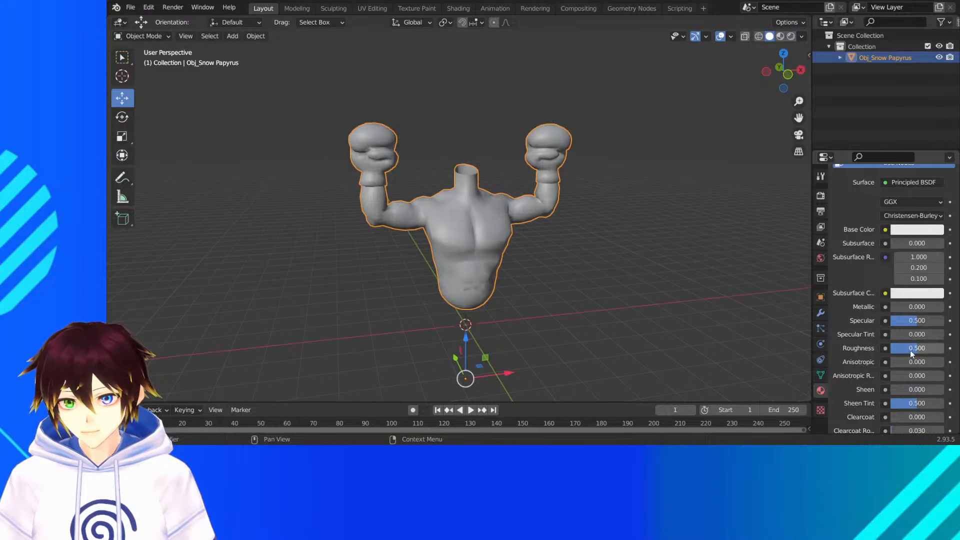
pyautogui.click(910, 350)
pyautogui.write('0')
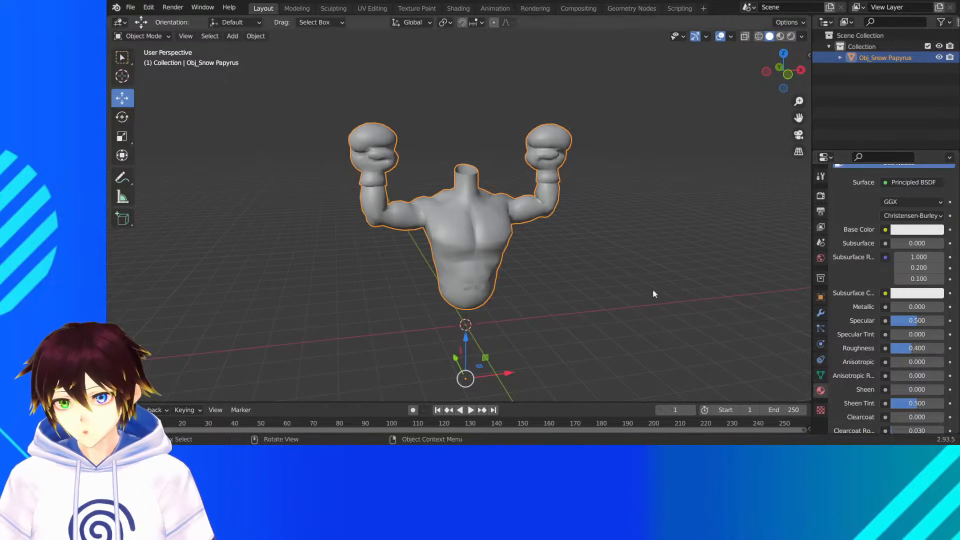
pyautogui.scroll(1, 642, 275)
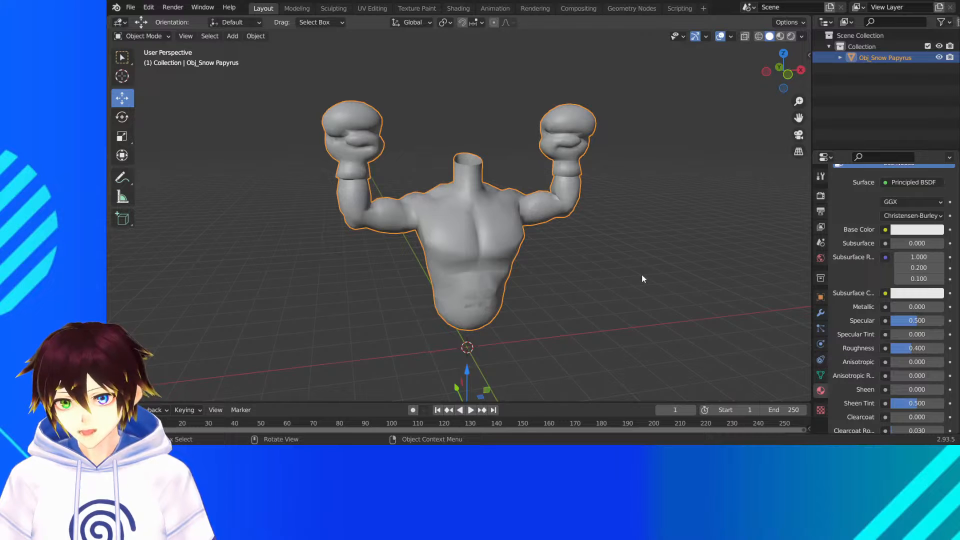
pyautogui.moveTo(644, 279); pyautogui.dragTo(716, 255, button='middle')
pyautogui.click(910, 230)
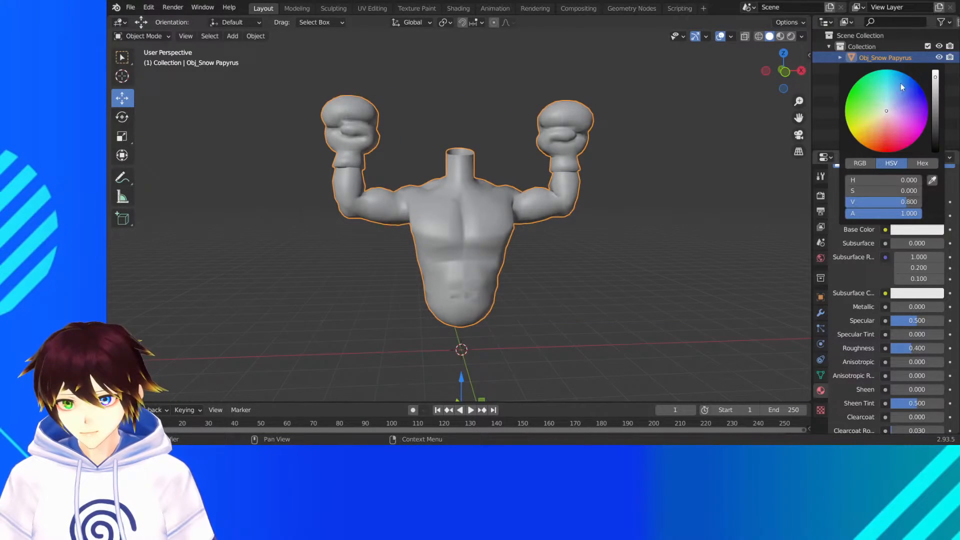
pyautogui.click(935, 75)
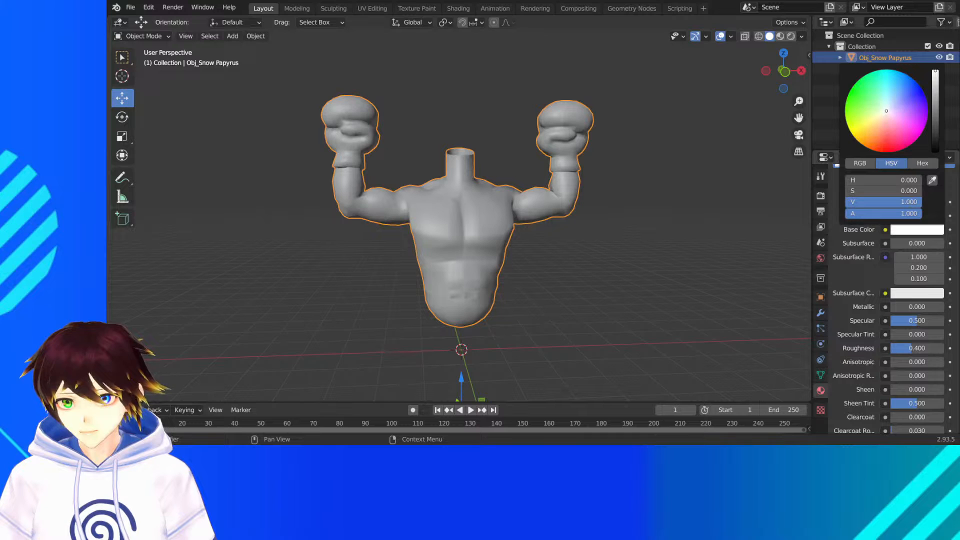
# - Enable ambient occlusion, bloom and screen space reflections for the render, and view the torso in material preview
pyautogui.click(821, 196)
pyautogui.click(851, 228)
pyautogui.click(844, 228)
pyautogui.click(836, 228)
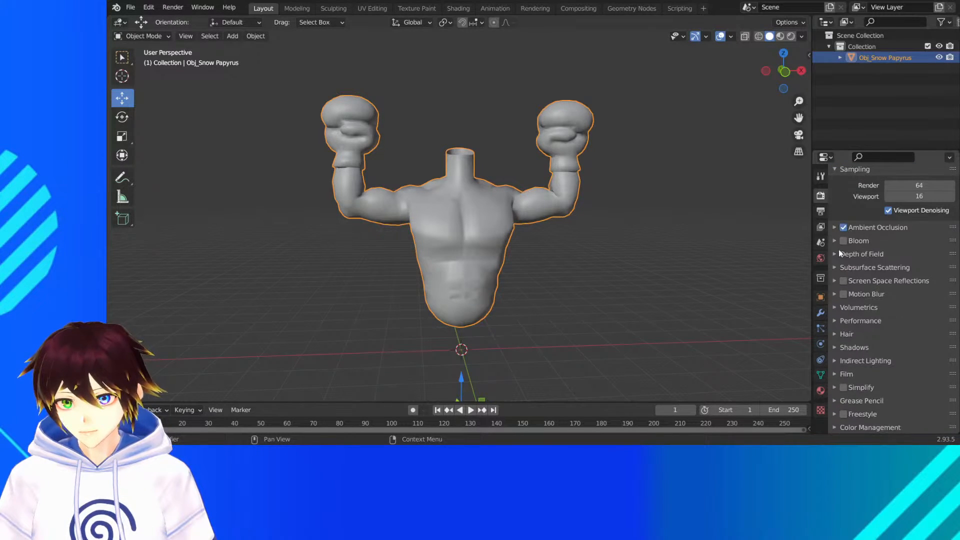
pyautogui.click(844, 281)
pyautogui.moveTo(609, 238); pyautogui.dragTo(608, 193, button='middle')
pyautogui.click(780, 37)
pyautogui.click(655, 188)
pyautogui.scroll(2, 608, 193)
pyautogui.click(461, 222)
pyautogui.scroll(-1, 462, 224)
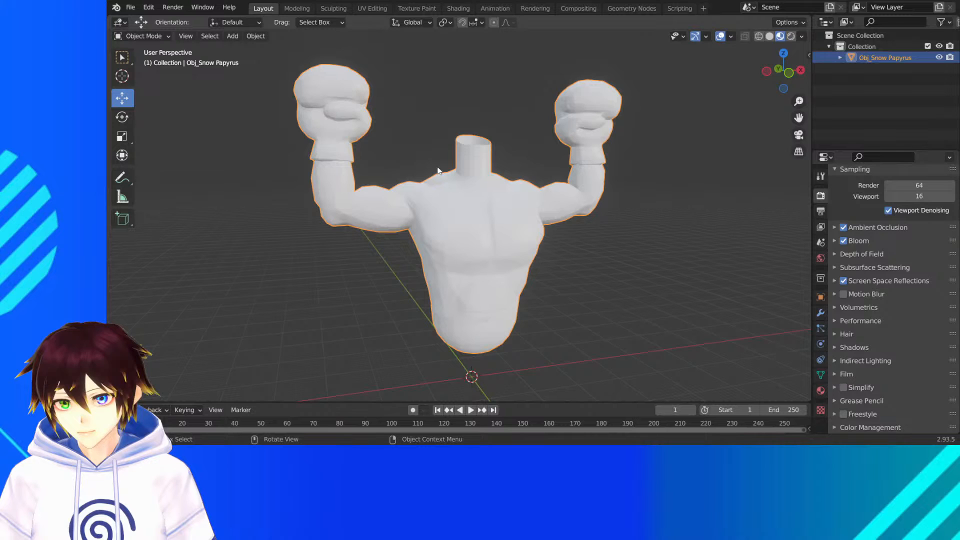
# - Apply Shade Smooth to the torso and check its shading from several sides in material preview
pyautogui.click(256, 37)
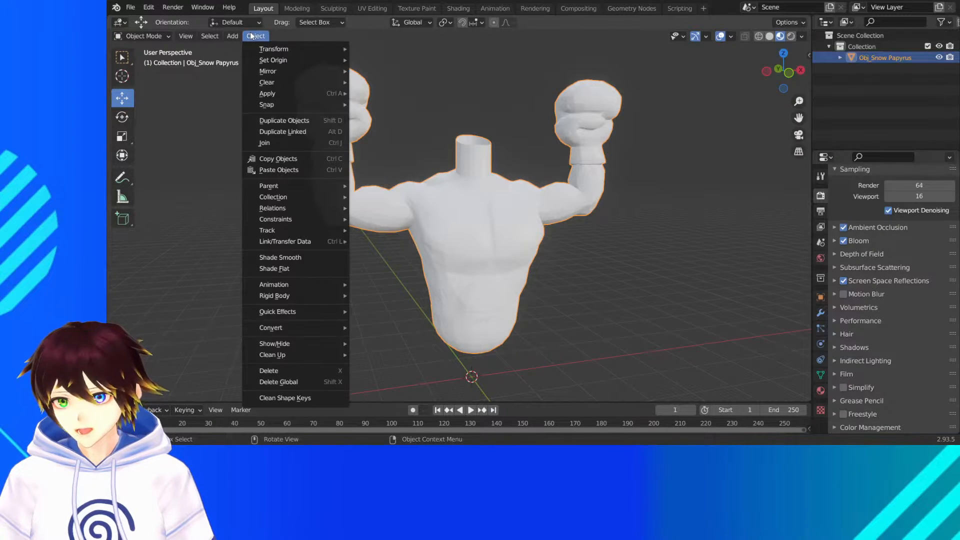
pyautogui.click(298, 259)
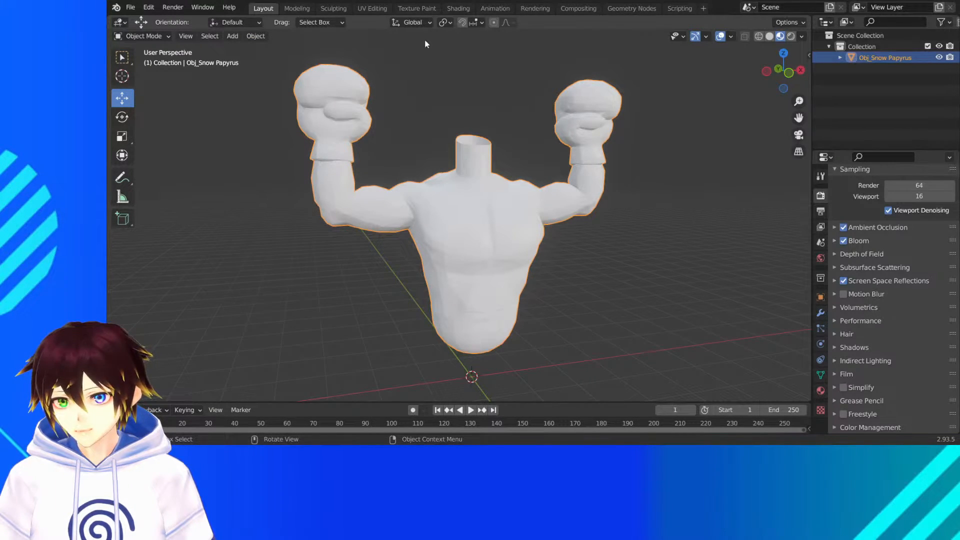
pyautogui.click(793, 36)
pyautogui.click(781, 36)
pyautogui.moveTo(577, 231); pyautogui.dragTo(509, 232, button='middle')
pyautogui.click(516, 276)
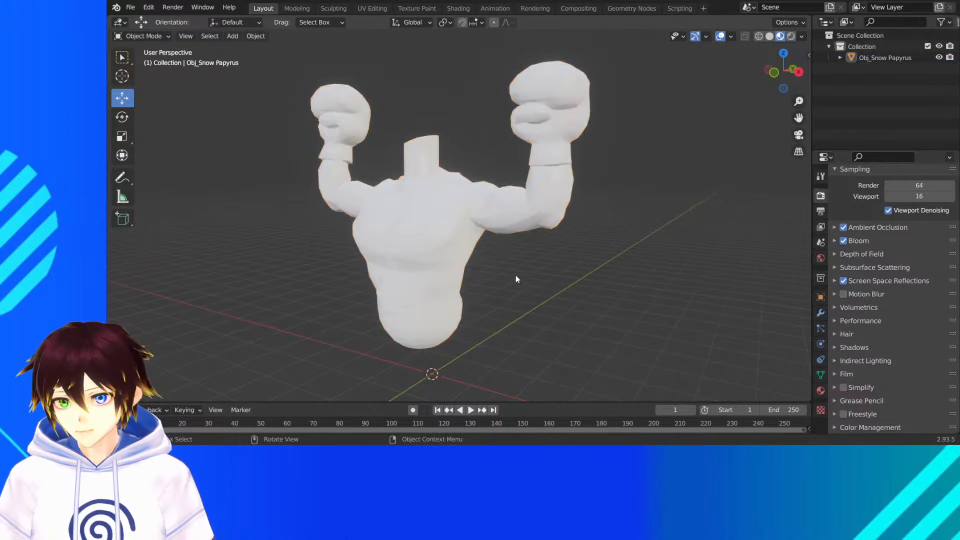
pyautogui.moveTo(517, 279); pyautogui.dragTo(592, 278, button='middle')
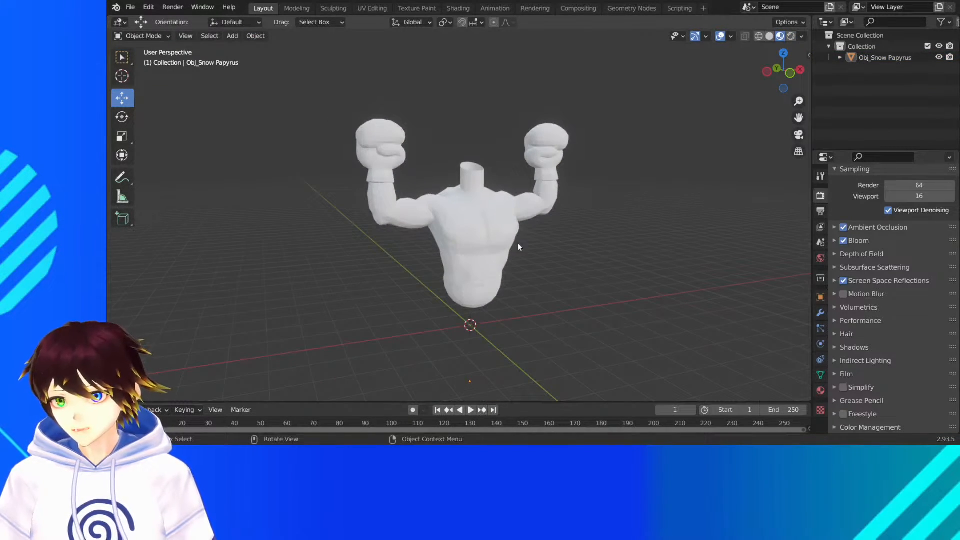
pyautogui.scroll(2, 516, 240)
# - Save the torso project as SnowPapsbody.blend
pyautogui.click(131, 7)
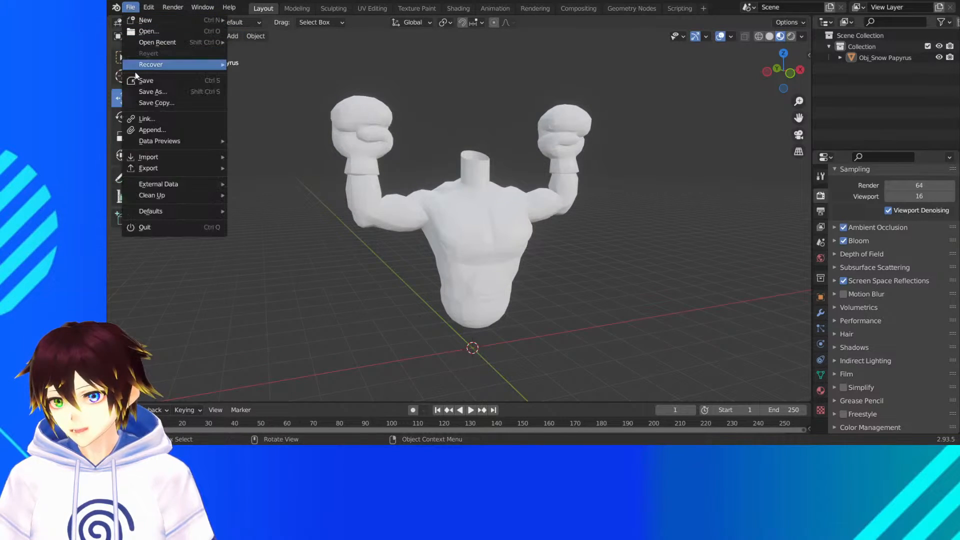
pyautogui.click(144, 88)
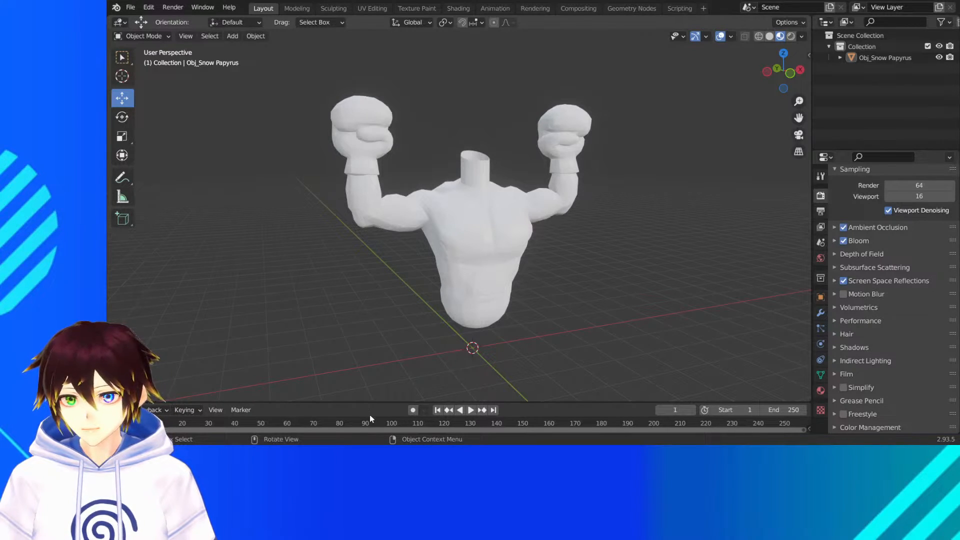
pyautogui.hotkey('ctrl', 's')
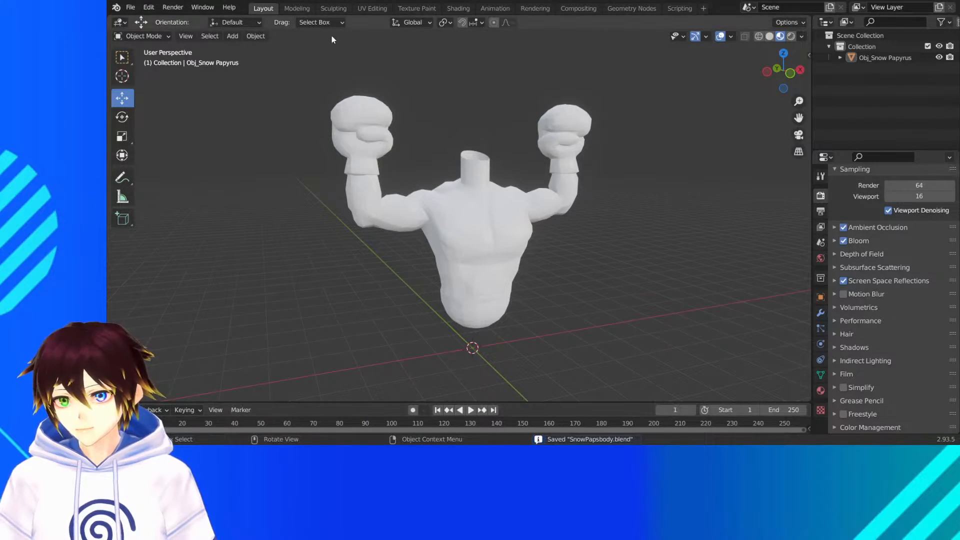
# - Start a new General file and delete all of its default objects
pyautogui.click(131, 7)
pyautogui.moveTo(150, 20)
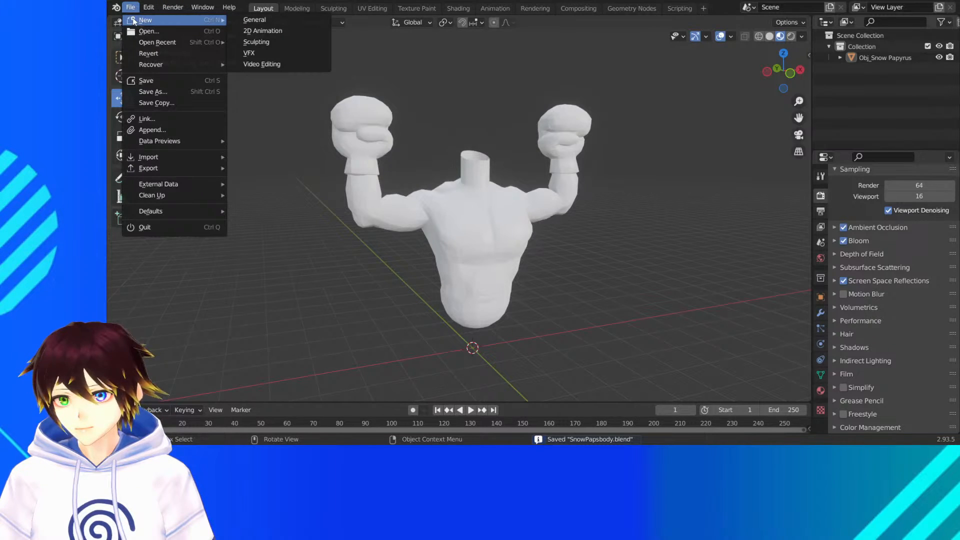
pyautogui.click(238, 19)
pyautogui.press('a')
pyautogui.press('Delete')
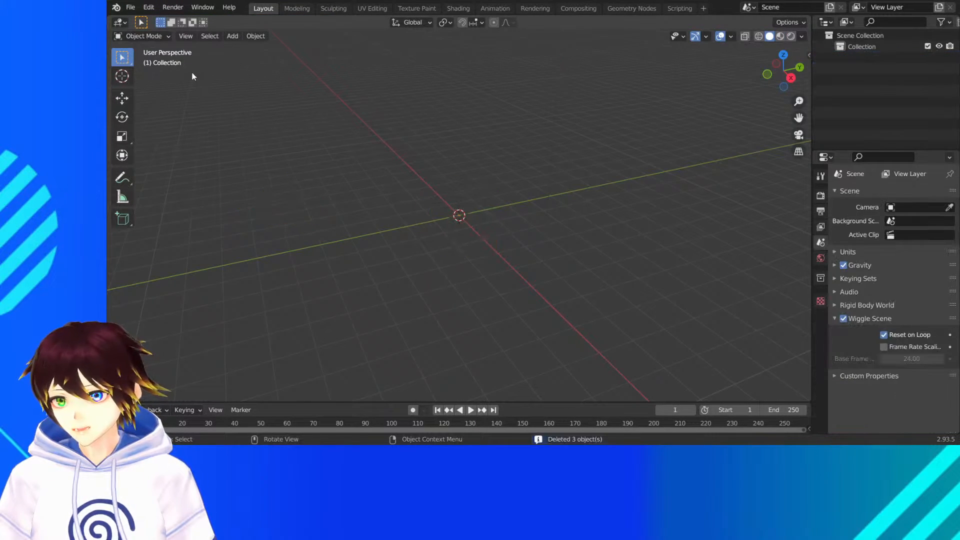
# - Import the MMD model Doggo.pmx from the Undertale NPCs Doggo folder into the empty scene
pyautogui.click(130, 7)
pyautogui.moveTo(169, 157)
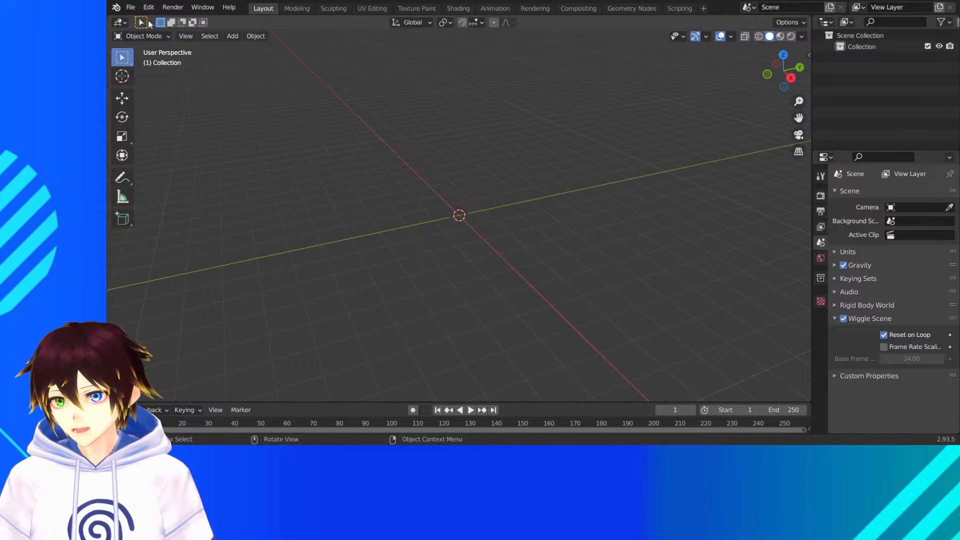
pyautogui.click(130, 7)
pyautogui.moveTo(190, 157)
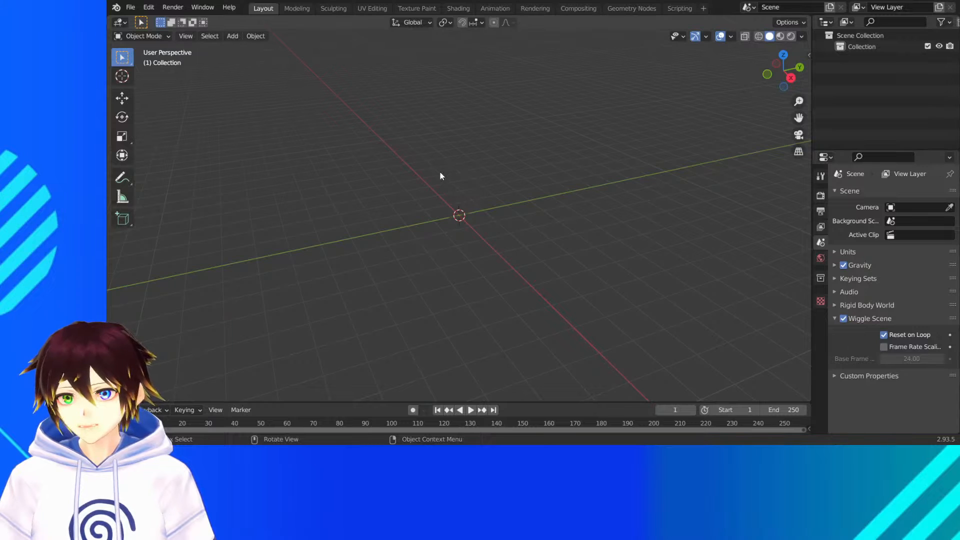
pyautogui.scroll(-10, 495, 124)
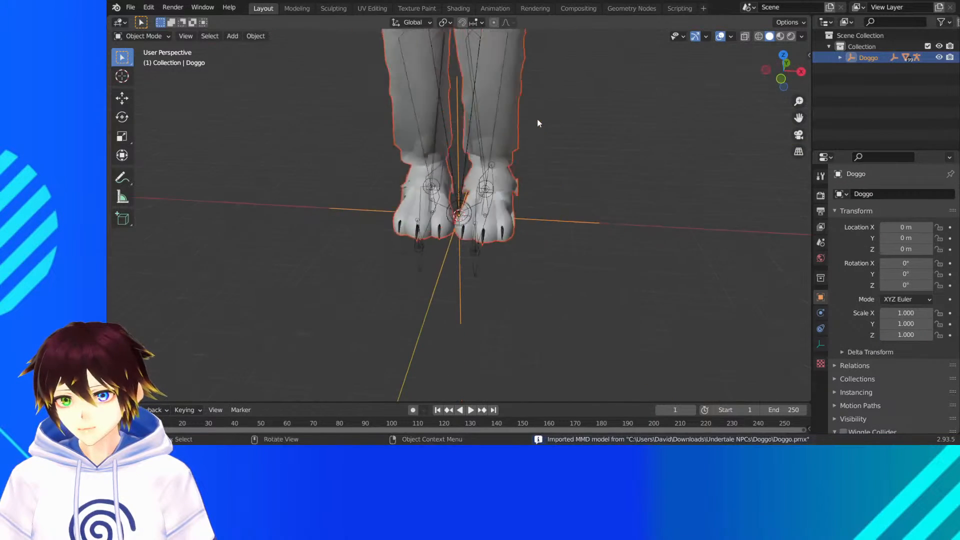
# - Show the imported Doggo model in material preview and look over the whole figure
pyautogui.scroll(2, 537, 120)
pyautogui.click(500, 118)
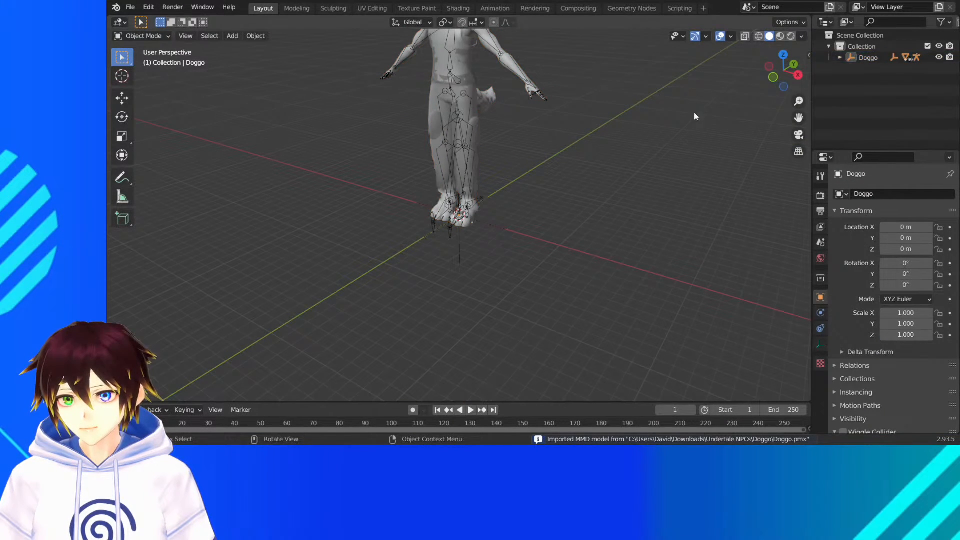
pyautogui.click(780, 36)
pyautogui.moveTo(800, 117); pyautogui.dragTo(763, 242)
pyautogui.moveTo(443, 194); pyautogui.dragTo(467, 179, button='middle')
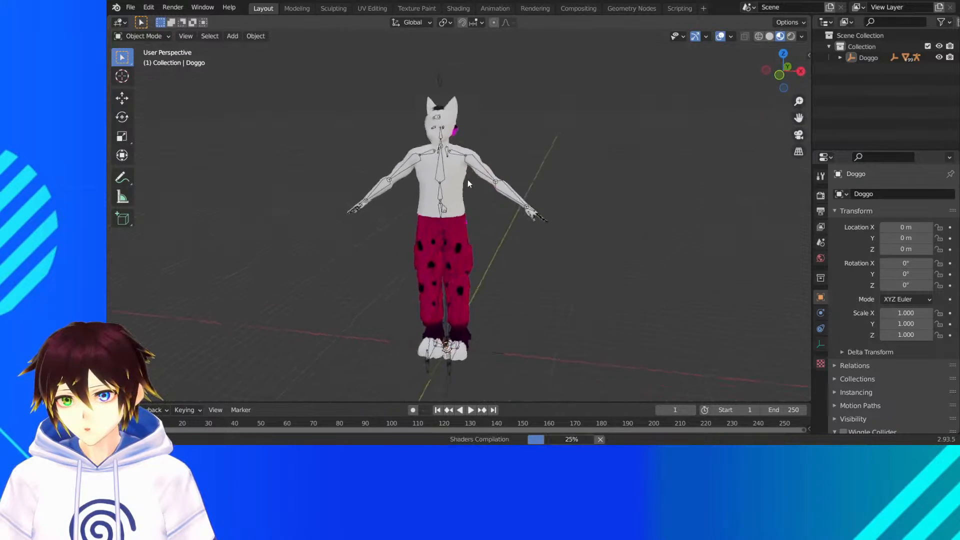
pyautogui.scroll(5, 467, 179)
pyautogui.scroll(-4, 481, 120)
pyautogui.moveTo(463, 116); pyautogui.dragTo(512, 119, button='middle')
pyautogui.scroll(2, 510, 120)
pyautogui.scroll(-1, 514, 120)
# - Hide the viewport overlays and examine Doggo's head and upper body up close
pyautogui.click(720, 36)
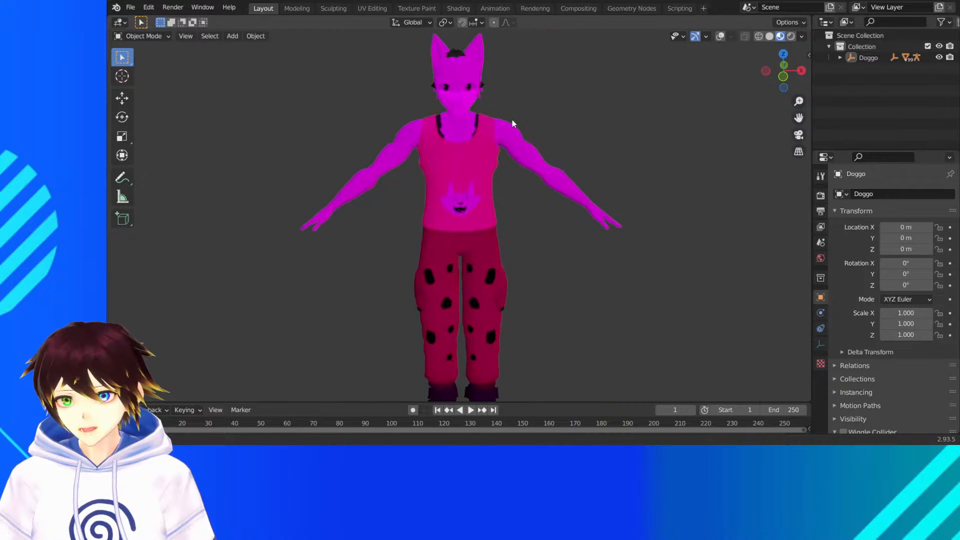
pyautogui.scroll(4, 500, 113)
pyautogui.moveTo(799, 118); pyautogui.dragTo(803, 270)
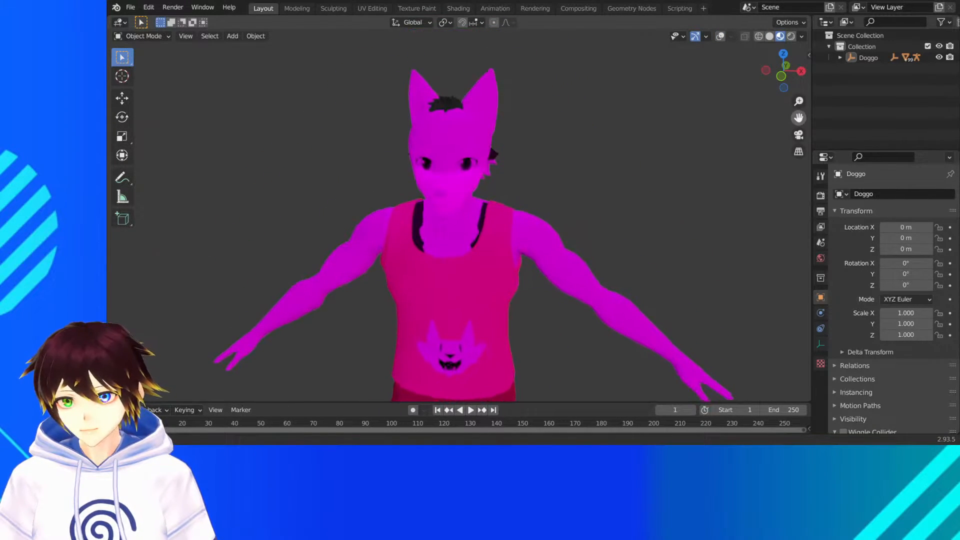
pyautogui.scroll(2, 502, 114)
pyautogui.moveTo(502, 114); pyautogui.dragTo(363, 70, button='middle')
pyautogui.scroll(-3, 363, 70)
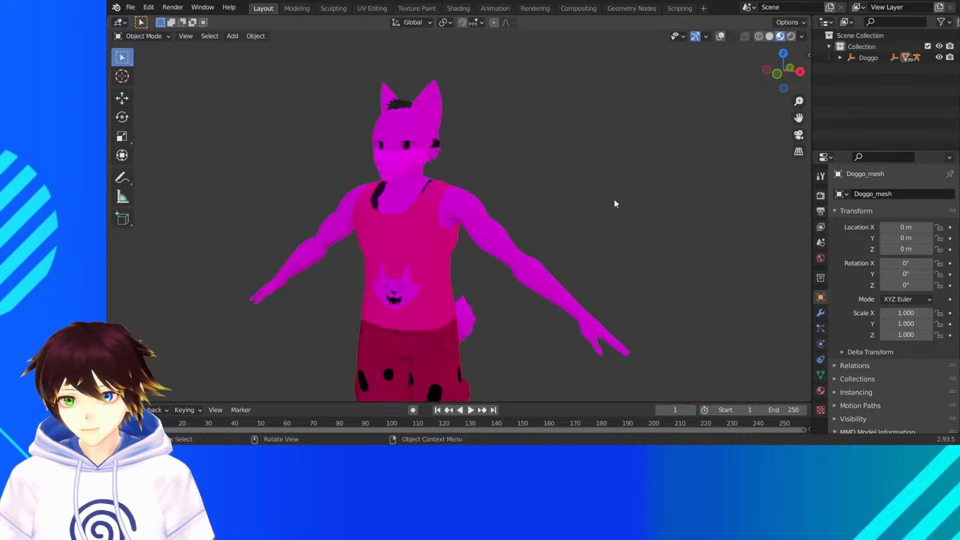
# - Open the Doggo mesh's shape keys and test the あ key by raising its value
pyautogui.click(820, 375)
pyautogui.click(854, 331)
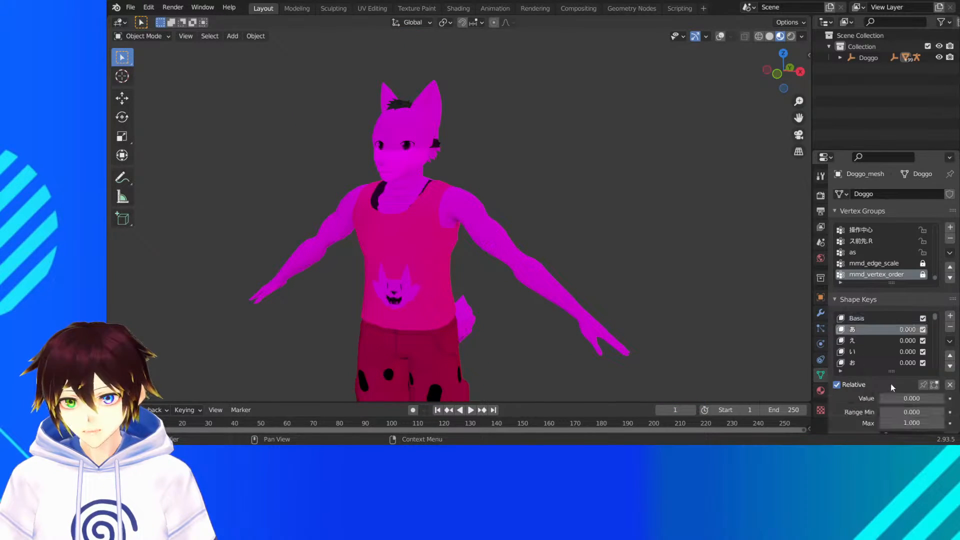
pyautogui.moveTo(900, 399); pyautogui.dragTo(956, 398)
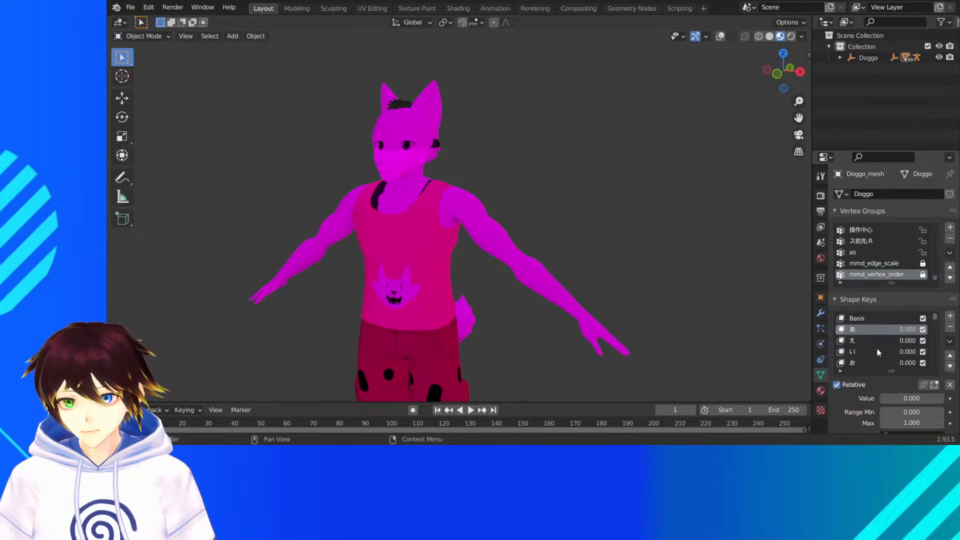
# - Test the Doggo mesh's grinteeth shape key at 1, reset it to 0 and browse further keys
pyautogui.scroll(-3, 877, 349)
pyautogui.click(855, 342)
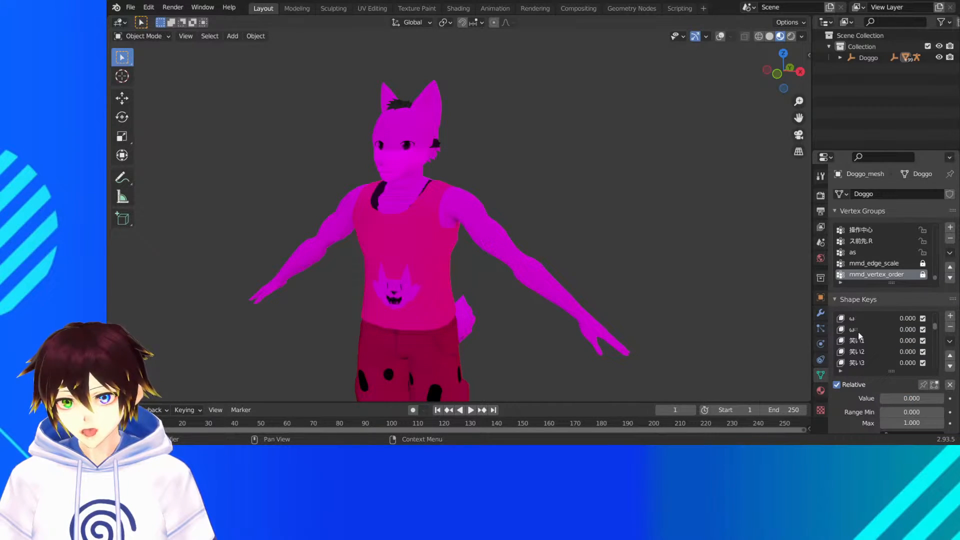
pyautogui.scroll(-5, 859, 332)
pyautogui.click(864, 330)
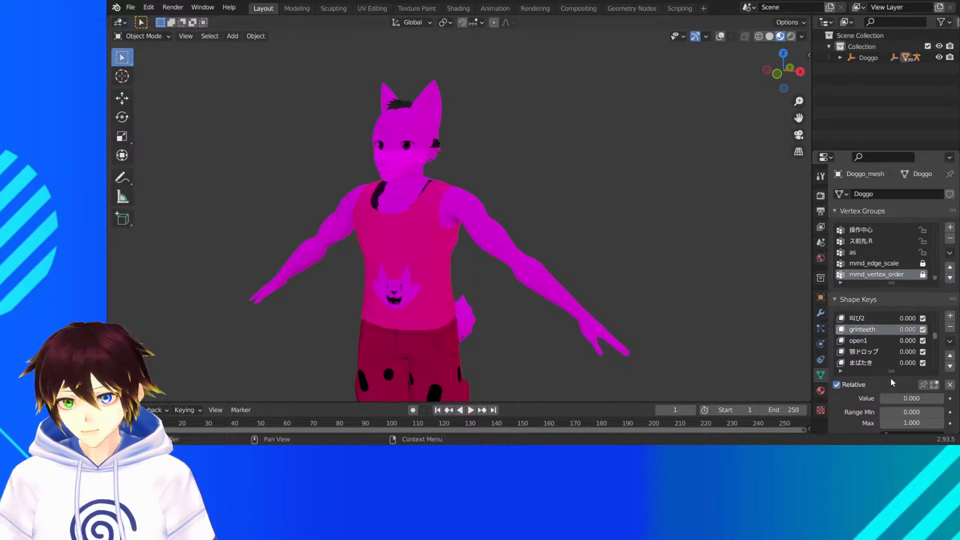
pyautogui.click(912, 398)
pyautogui.write('14')
pyautogui.press('Return')
pyautogui.moveTo(943, 399); pyautogui.dragTo(882, 399)
pyautogui.scroll(-4, 888, 350)
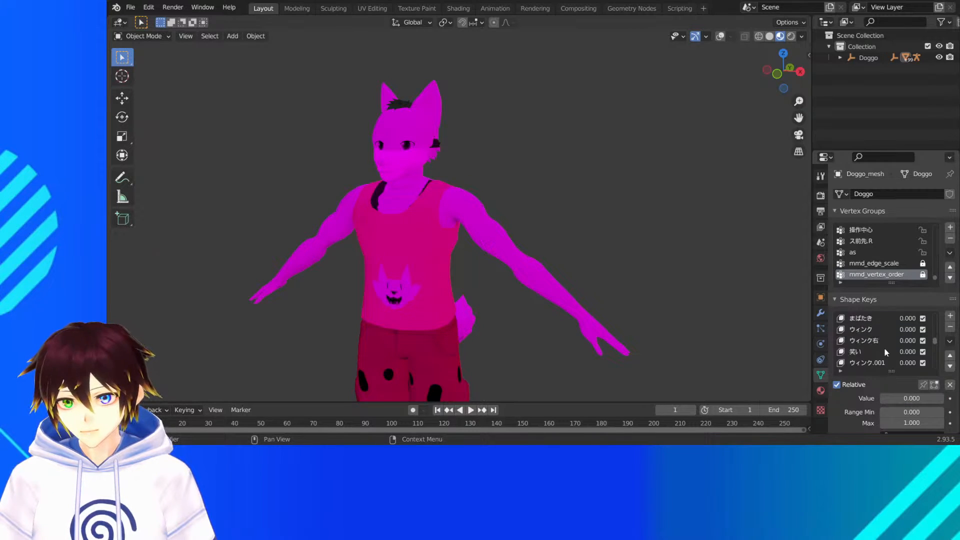
# - Start a new General file without saving the current scene and delete the default camera, cube and light
pyautogui.click(130, 7)
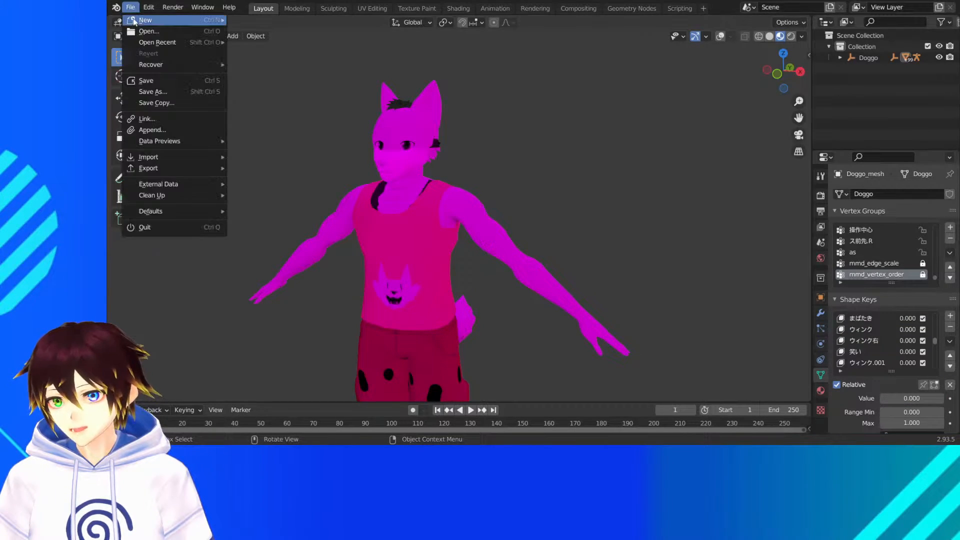
pyautogui.moveTo(135, 27)
pyautogui.click(255, 29)
pyautogui.click(554, 241)
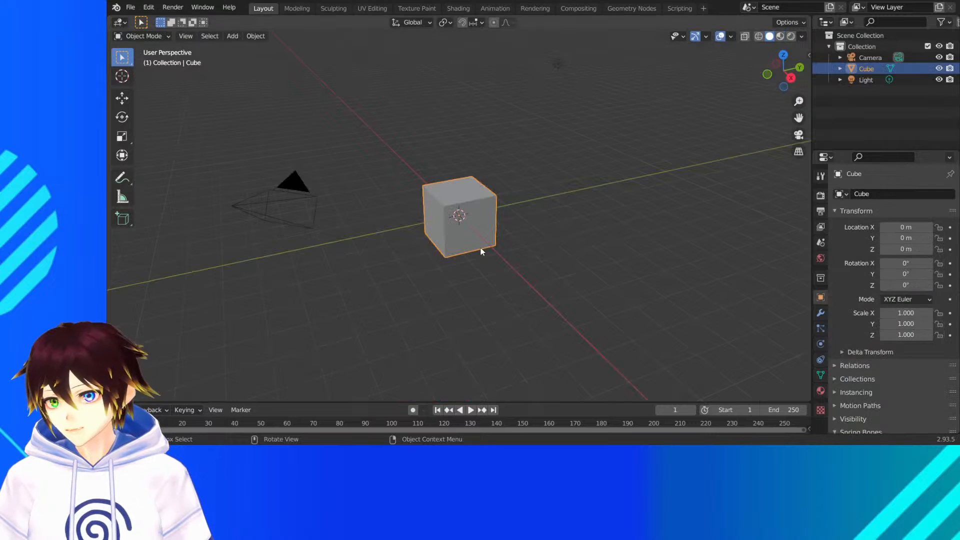
pyautogui.moveTo(582, 323); pyautogui.dragTo(176, 77)
pyautogui.press('Delete')
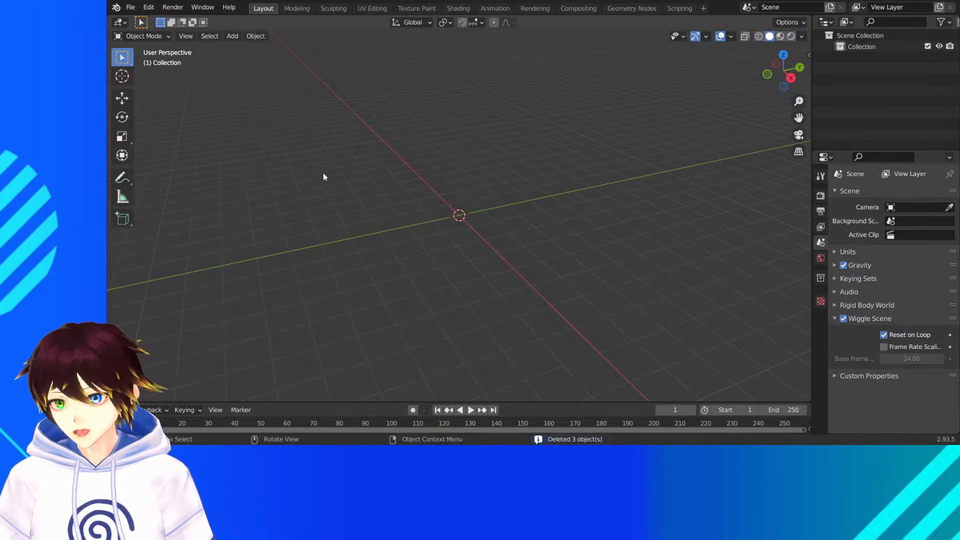
# - Import the MikuMikuDance model UT Doggo.pmx from the Doggo1 folder
pyautogui.click(130, 7)
pyautogui.moveTo(150, 157)
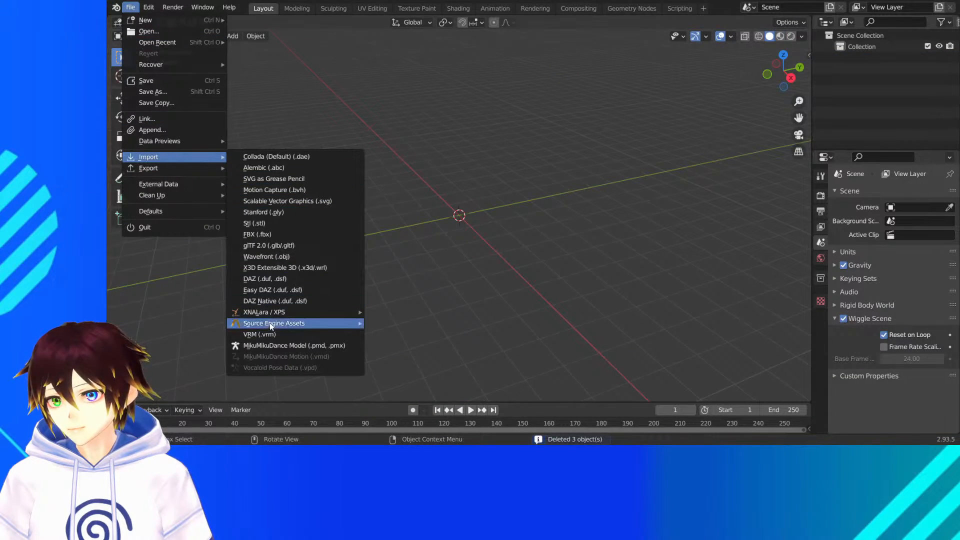
pyautogui.click(267, 343)
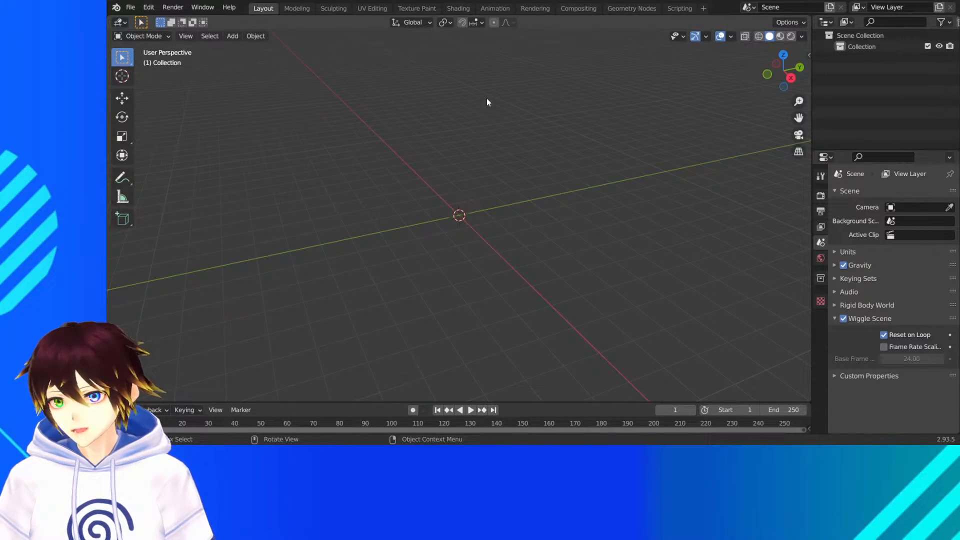
pyautogui.scroll(-5, 460, 119)
pyautogui.moveTo(460, 118); pyautogui.dragTo(519, 109, button='middle')
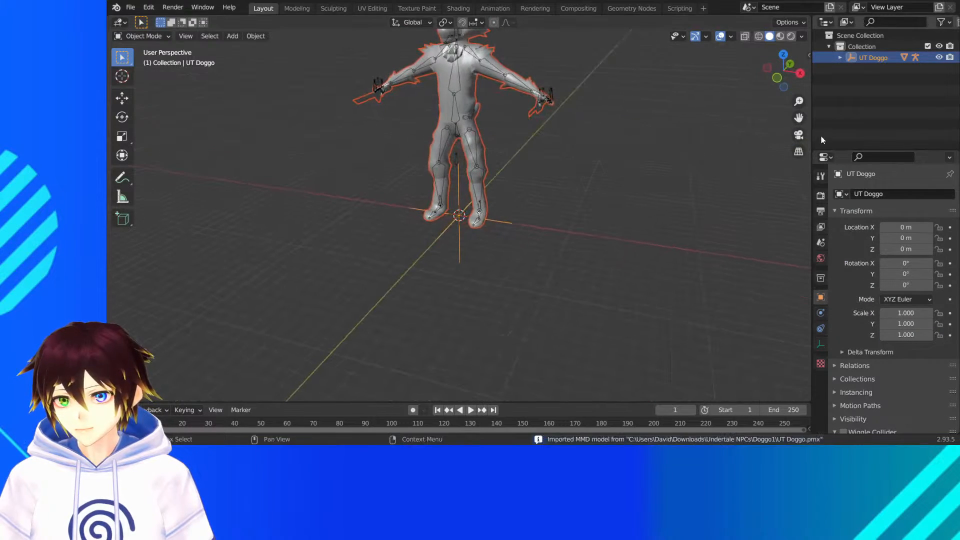
# - Show the UT Doggo model in material preview with overlays hidden, select its mesh and examine the head and upper body
pyautogui.moveTo(799, 118); pyautogui.dragTo(796, 232)
pyautogui.scroll(3, 765, 99)
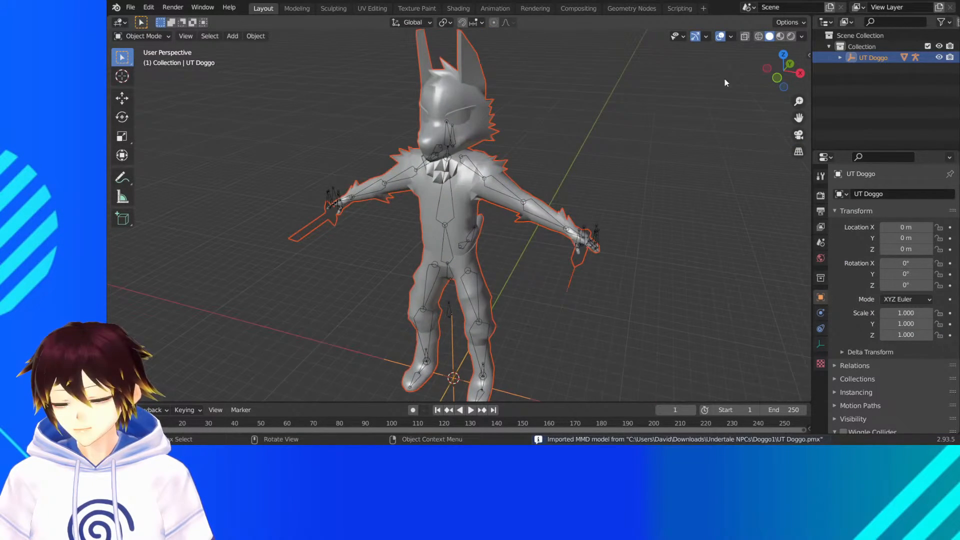
pyautogui.click(780, 37)
pyautogui.moveTo(604, 124)
pyautogui.mouseDown(button='middle')
pyautogui.moveTo(647, 114)
pyautogui.moveTo(636, 123)
pyautogui.moveTo(572, 115)
pyautogui.moveTo(455, 123)
pyautogui.moveTo(691, 126)
pyautogui.moveTo(531, 111)
pyautogui.mouseUp(button='middle')
pyautogui.click(647, 113)
pyautogui.click(721, 36)
pyautogui.click(531, 112)
pyautogui.scroll(4, 453, 95)
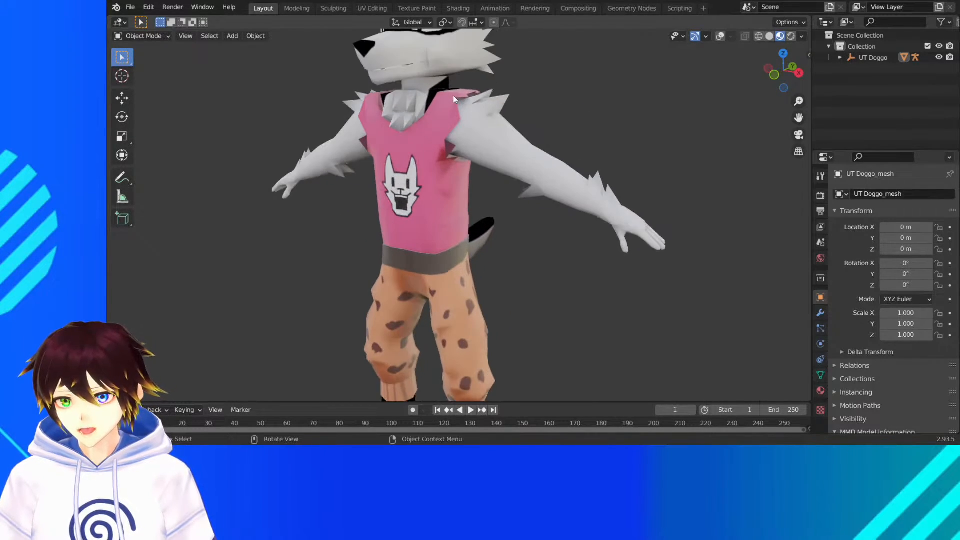
pyautogui.moveTo(799, 118); pyautogui.dragTo(840, 241)
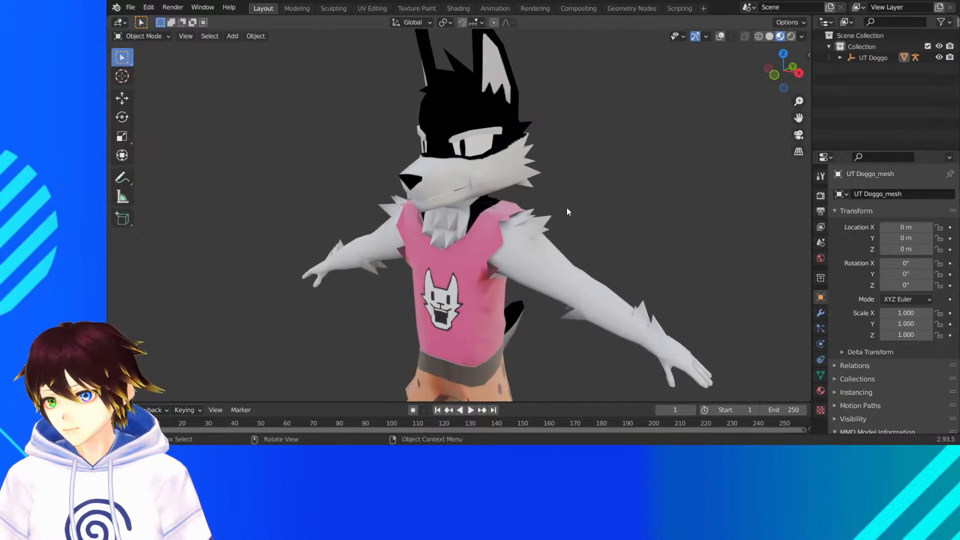
pyautogui.moveTo(567, 211); pyautogui.dragTo(540, 198, button='middle')
# - Open the UT Doggo mesh's shape keys, select blink and test the smile key at 1
pyautogui.click(820, 375)
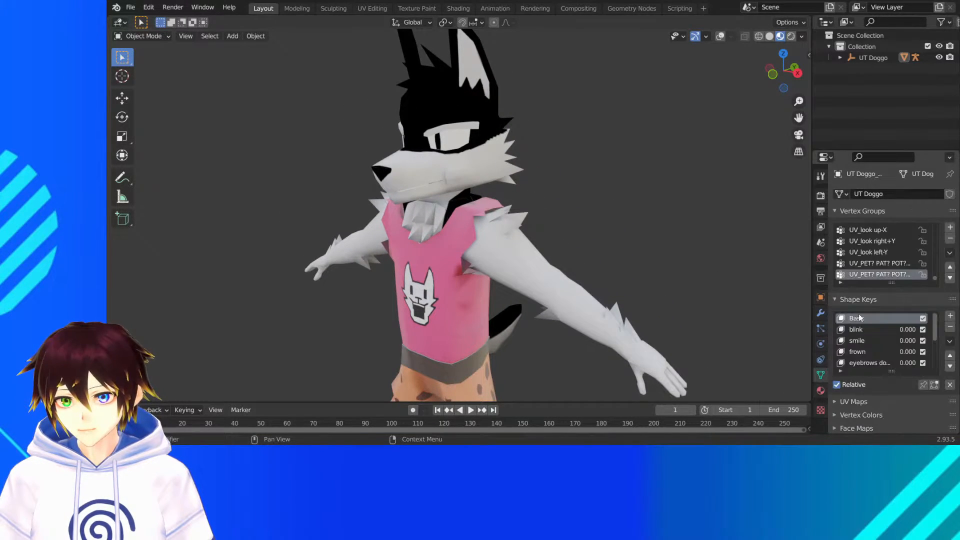
pyautogui.click(868, 330)
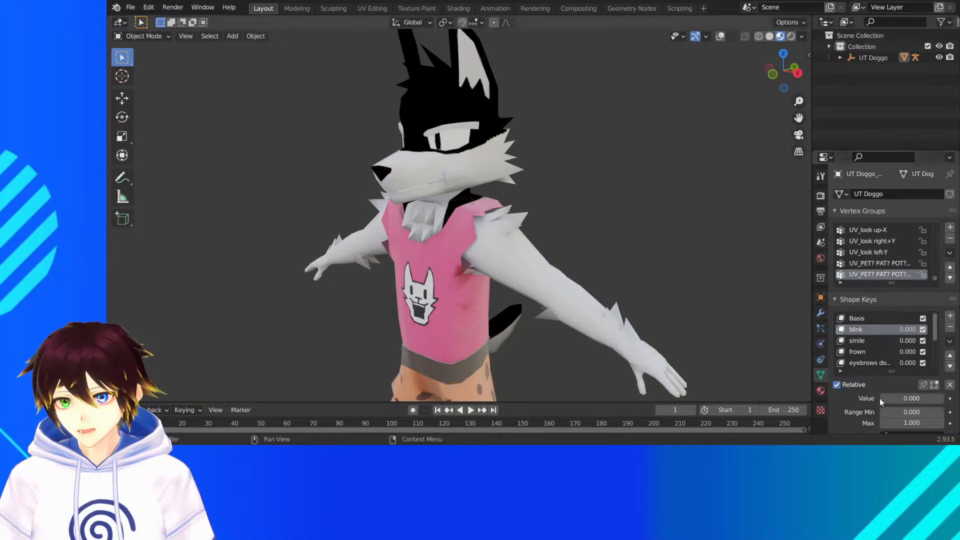
pyautogui.click(858, 341)
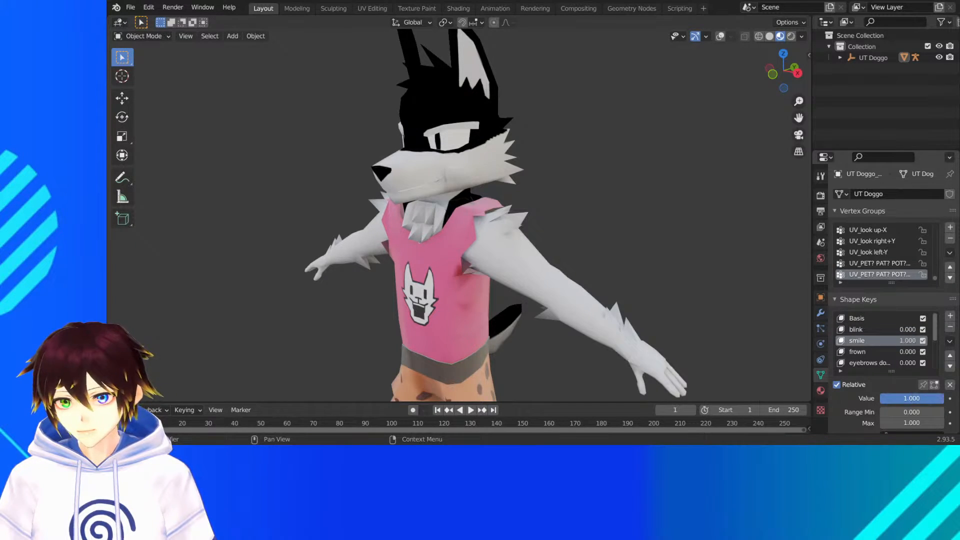
pyautogui.moveTo(660, 231); pyautogui.dragTo(700, 190, button='middle')
# - Find the angry shape key of the UT Doggo mesh and test its value
pyautogui.scroll(-5, 890, 352)
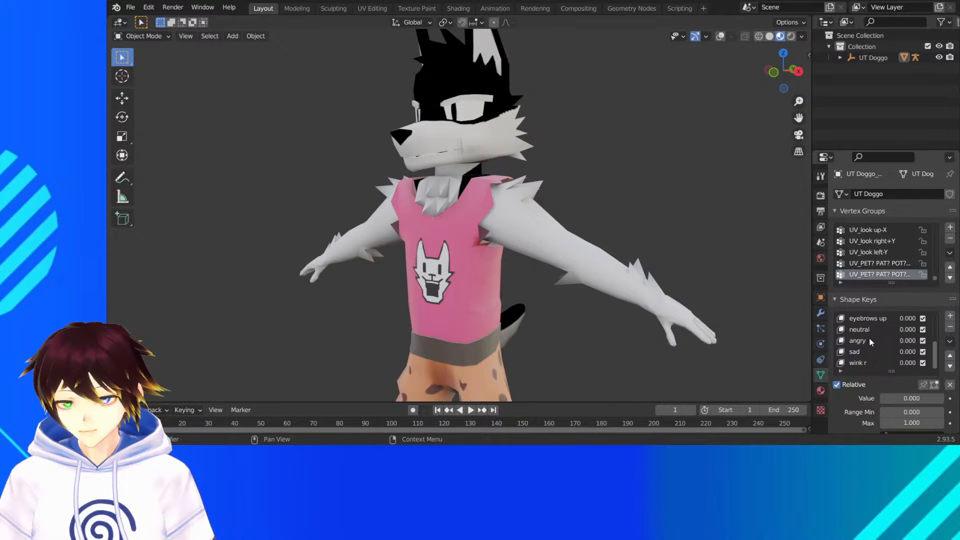
pyautogui.click(870, 340)
pyautogui.moveTo(890, 398)
pyautogui.mouseDown()
pyautogui.moveTo(930, 398)
pyautogui.moveTo(886, 398)
pyautogui.mouseUp()
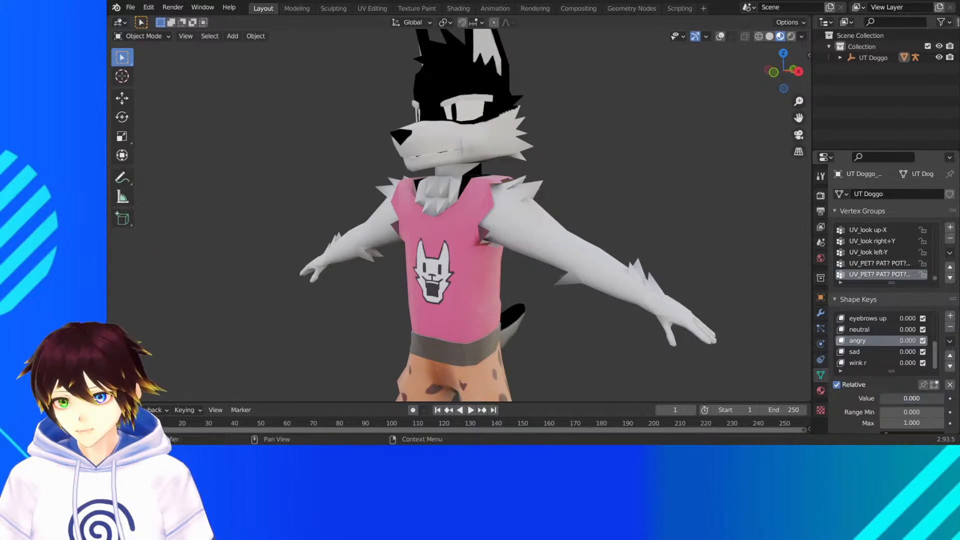
# - Look over the whole UT Doggo figure, from the upper body around to a side view
pyautogui.moveTo(575, 249); pyautogui.dragTo(628, 251, button='middle')
pyautogui.scroll(-6, 628, 252)
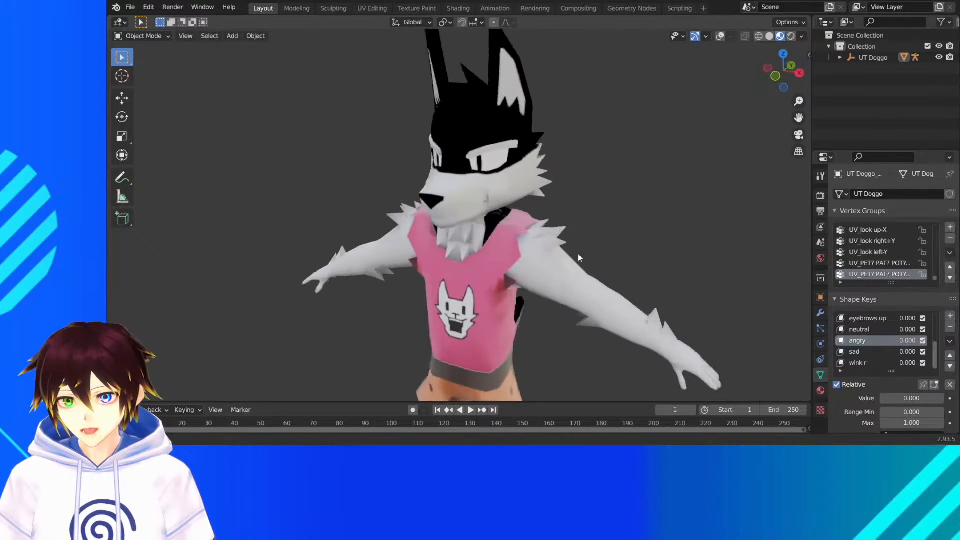
pyautogui.moveTo(564, 272); pyautogui.dragTo(534, 260, button='middle')
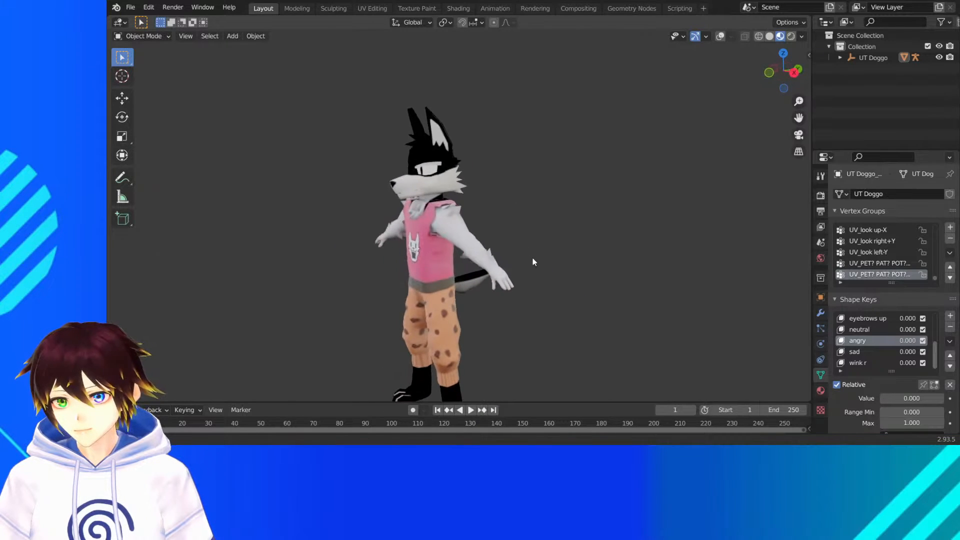
pyautogui.moveTo(798, 118); pyautogui.dragTo(872, 48)
pyautogui.moveTo(682, 149); pyautogui.dragTo(466, 188, button='middle')
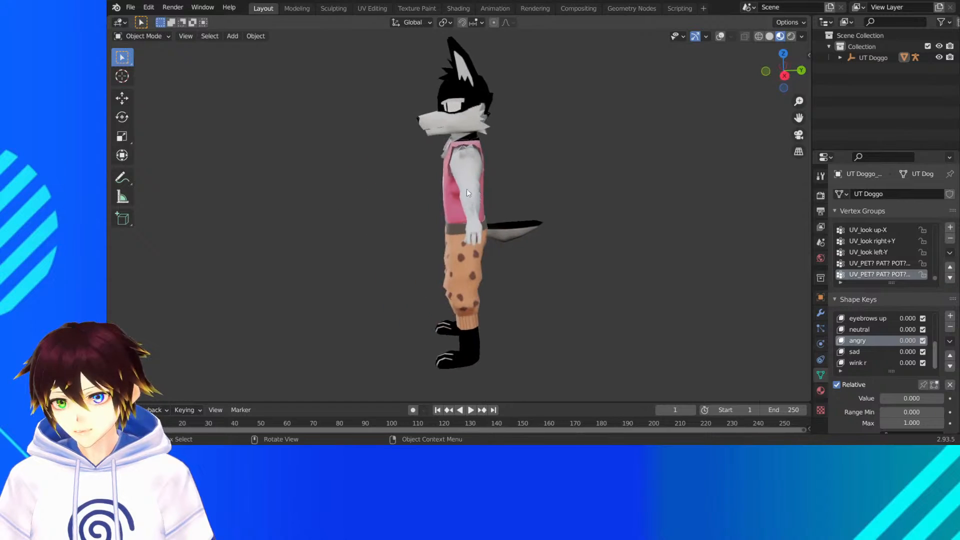
# - Discard the UT Doggo scene for a new General file and clear out all its default objects
pyautogui.click(130, 7)
pyautogui.moveTo(142, 21)
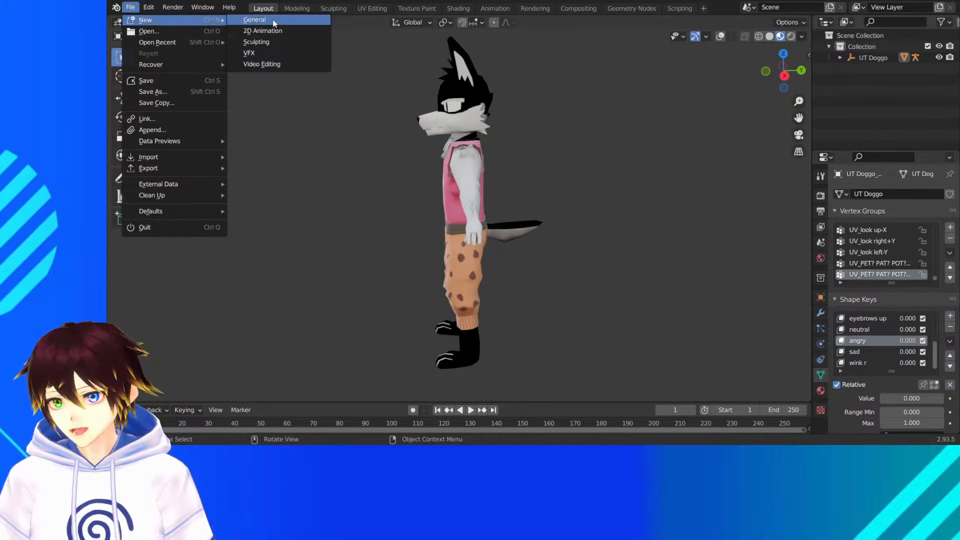
pyautogui.click(254, 19)
pyautogui.click(565, 244)
pyautogui.moveTo(610, 297); pyautogui.dragTo(230, 29)
pyautogui.moveTo(593, 293); pyautogui.dragTo(249, 102)
pyautogui.press('Delete')
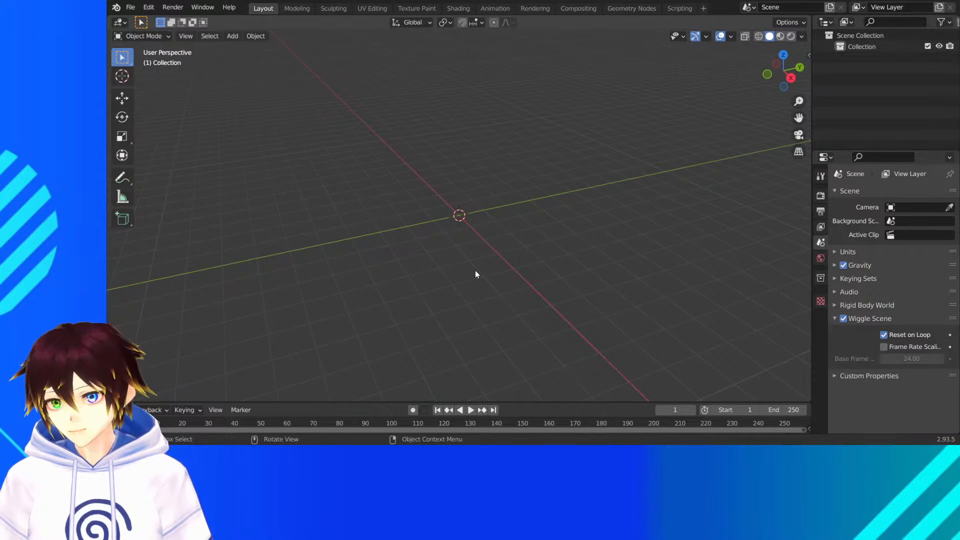
# - Import the MikuMikuDance model microwave.pmx from the Snowdin Assets Microwave folder
pyautogui.click(131, 7)
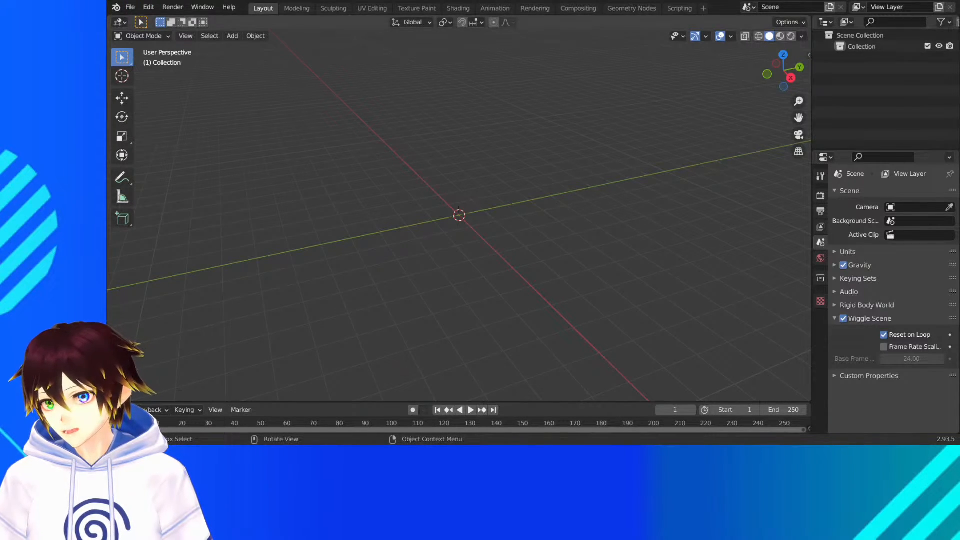
pyautogui.click(130, 7)
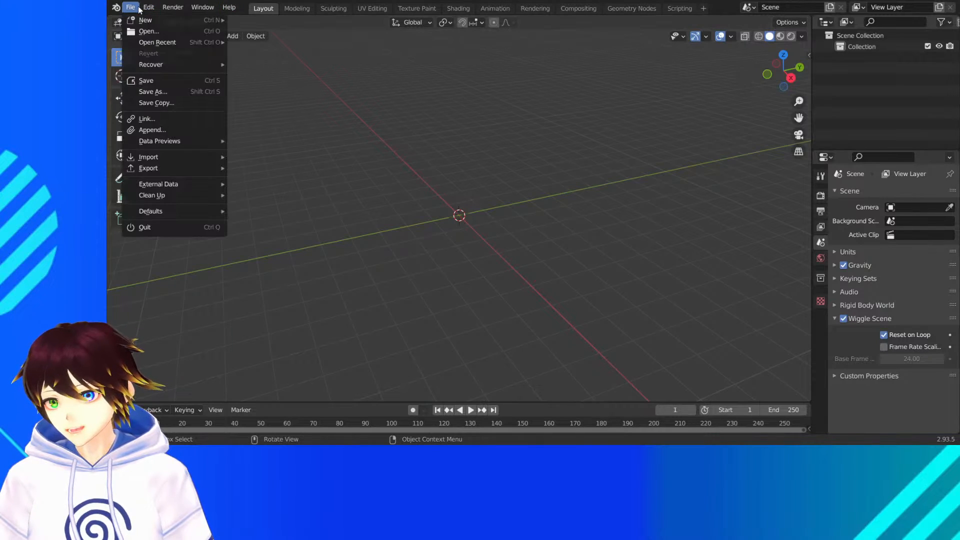
pyautogui.moveTo(185, 156)
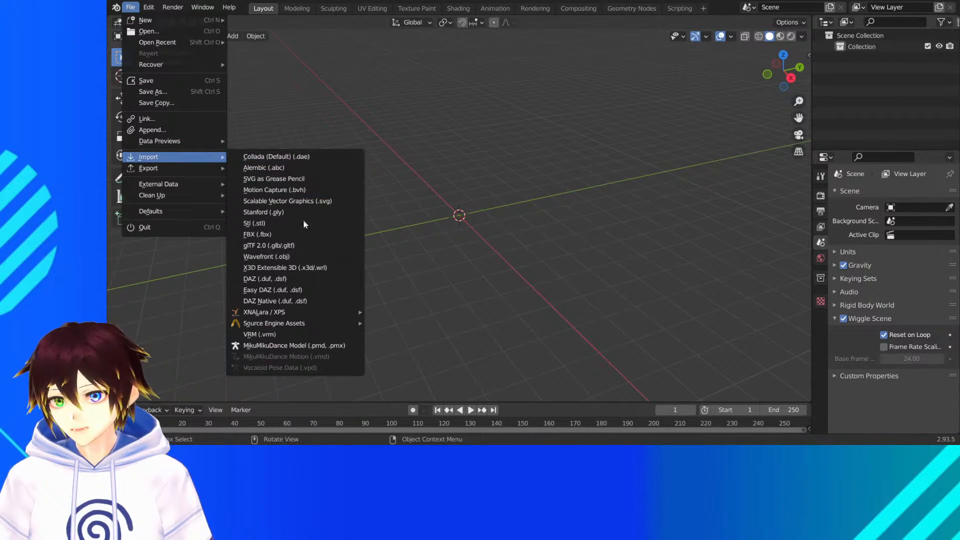
pyautogui.click(299, 345)
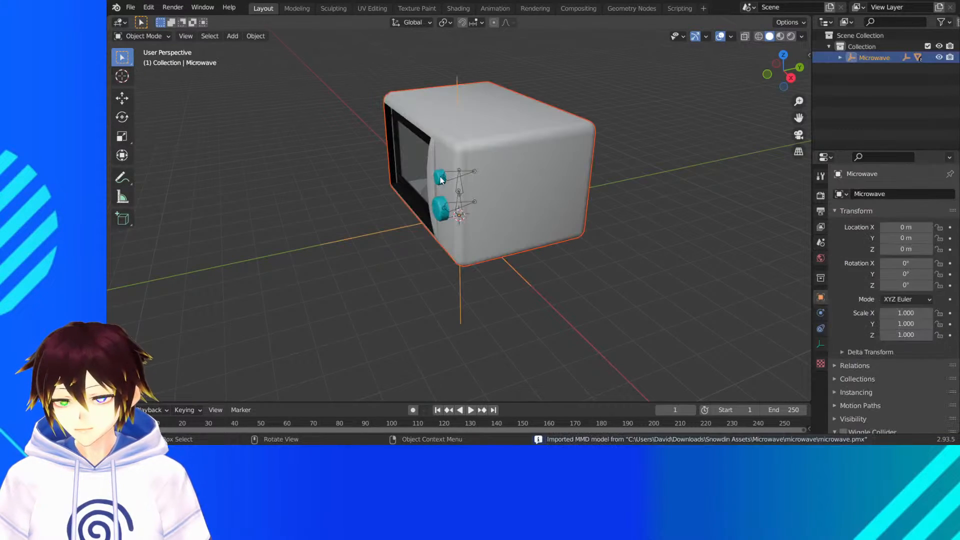
# - Show the microwave in material preview and examine its front up close
pyautogui.click(780, 37)
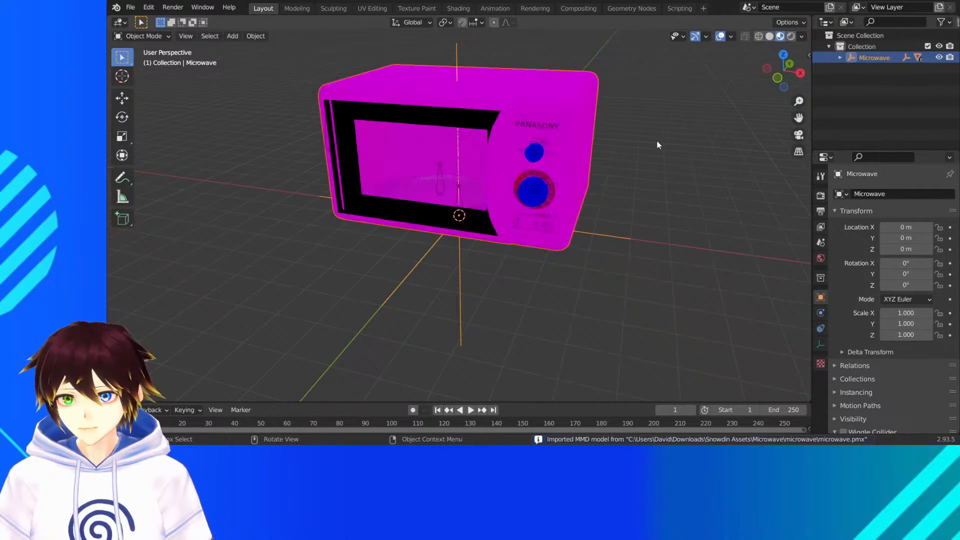
pyautogui.moveTo(792, 121); pyautogui.dragTo(766, 186)
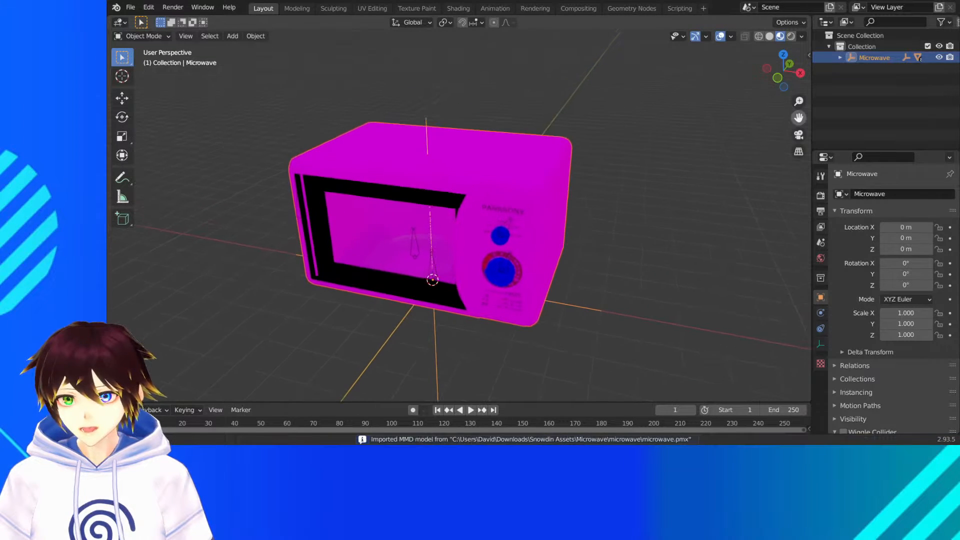
pyautogui.scroll(2, 590, 255)
pyautogui.moveTo(581, 268); pyautogui.dragTo(530, 264, button='middle')
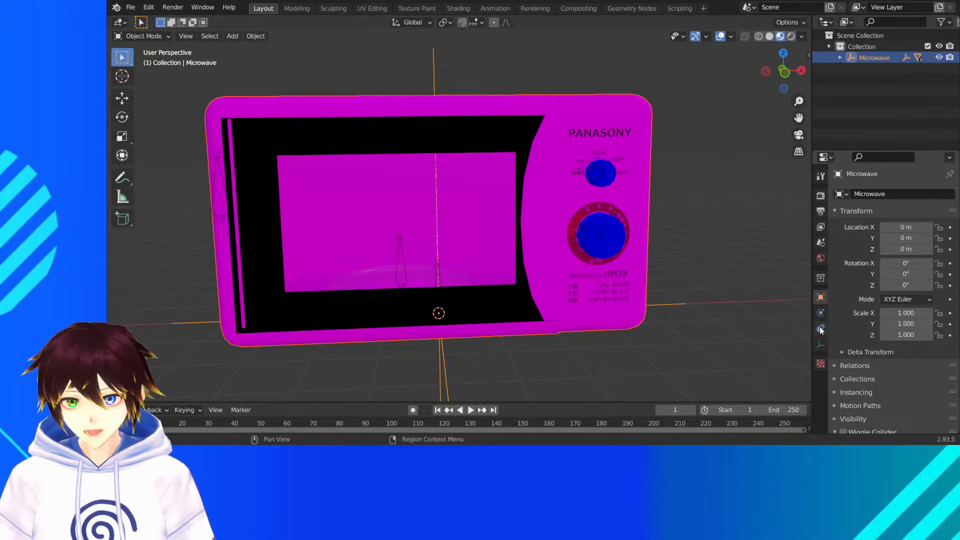
# - Select the microwave mesh and change the 扉 material's surface shader to Principled BSDF
pyautogui.click(529, 176)
pyautogui.click(821, 390)
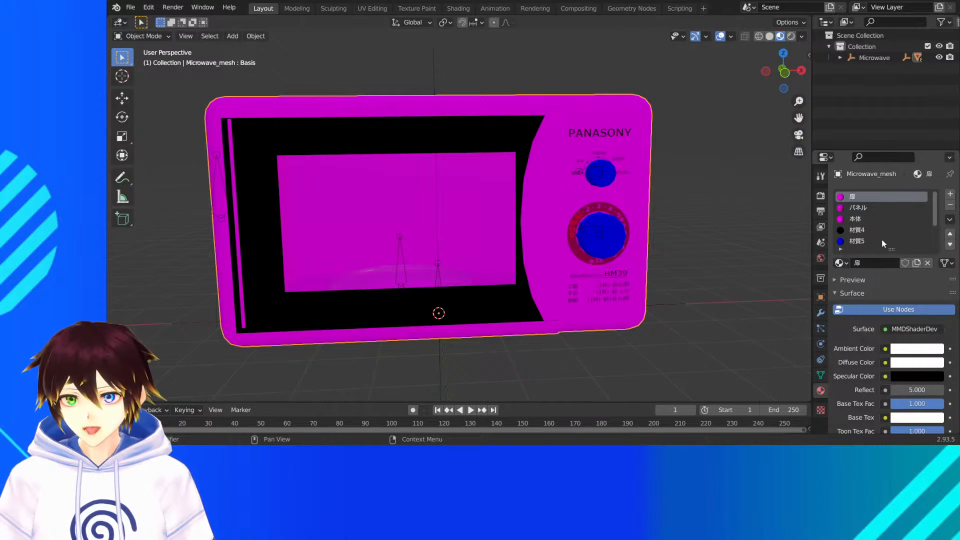
pyautogui.scroll(-5, 847, 391)
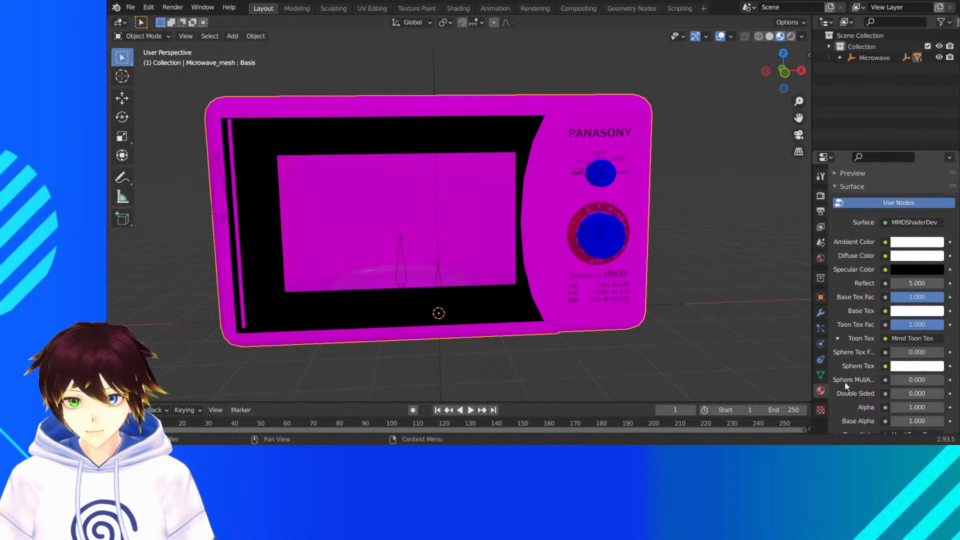
pyautogui.scroll(5, 849, 349)
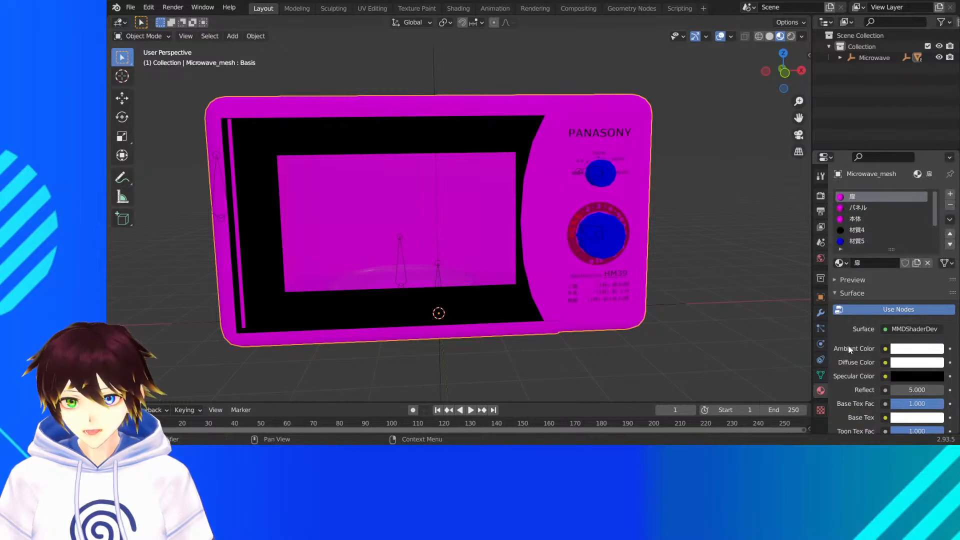
pyautogui.click(911, 329)
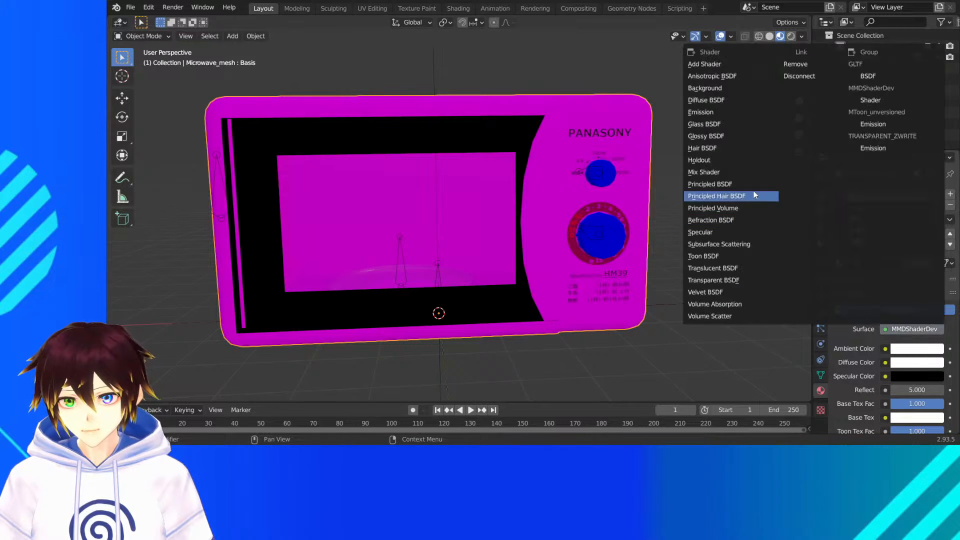
pyautogui.click(736, 190)
# - Add an Image Texture to the 扉 material's base color and assign toon03.bmp to it
pyautogui.click(885, 377)
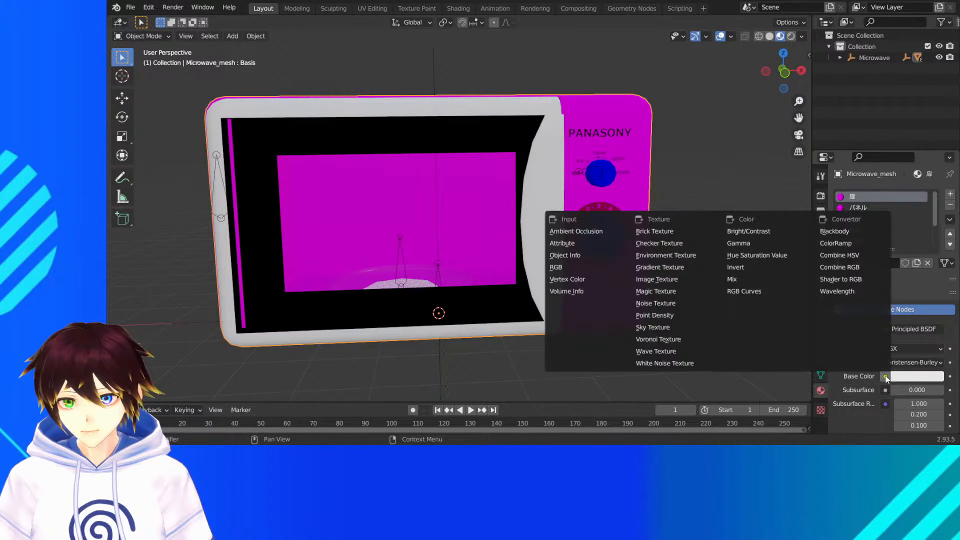
pyautogui.click(650, 279)
pyautogui.click(844, 389)
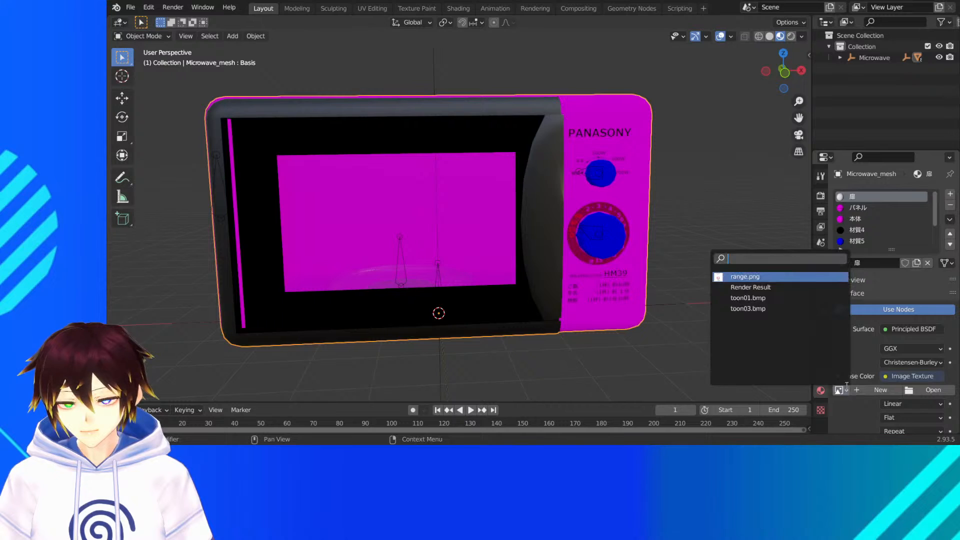
pyautogui.click(755, 308)
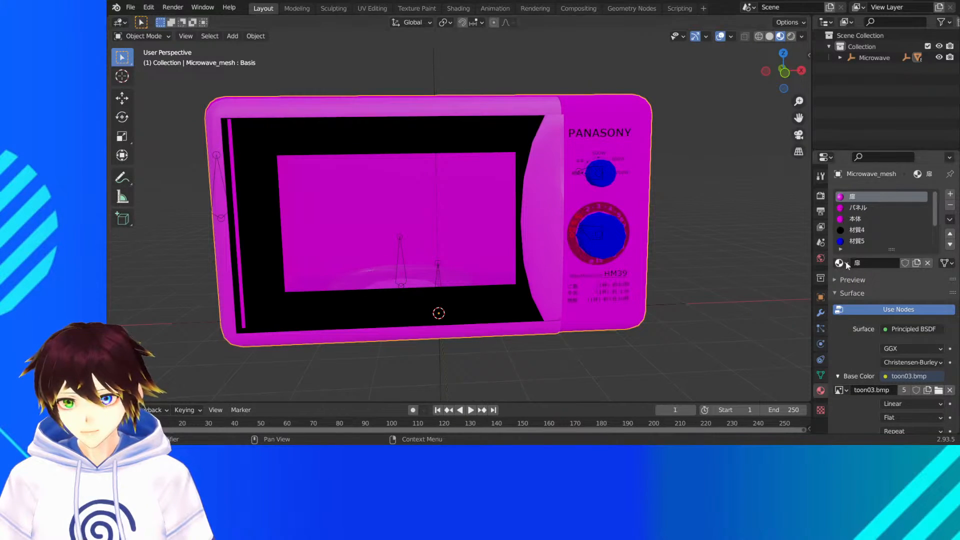
# - Change the パネル material's surface shader to Principled BSDF and check the microwave's control panel
pyautogui.click(868, 206)
pyautogui.click(908, 328)
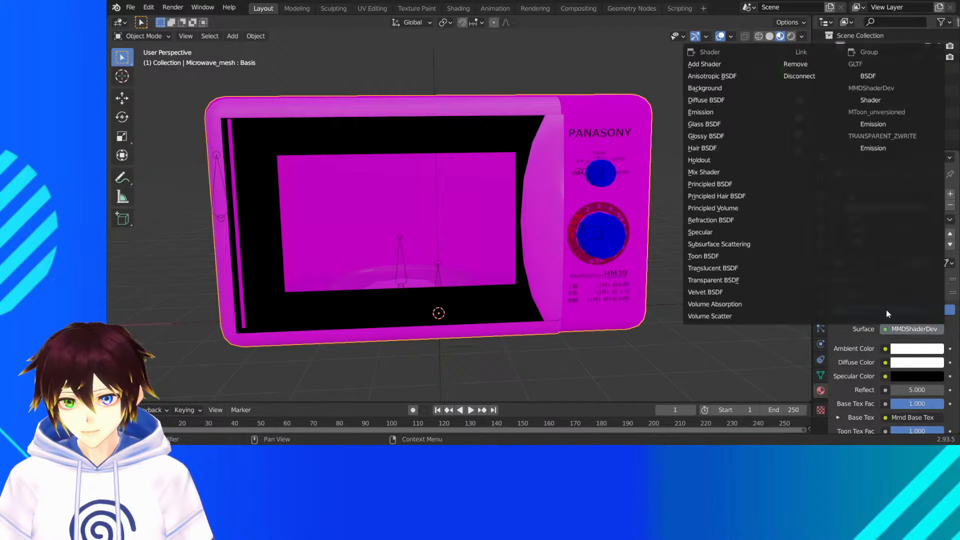
pyautogui.click(719, 185)
pyautogui.moveTo(698, 196); pyautogui.dragTo(760, 200, button='middle')
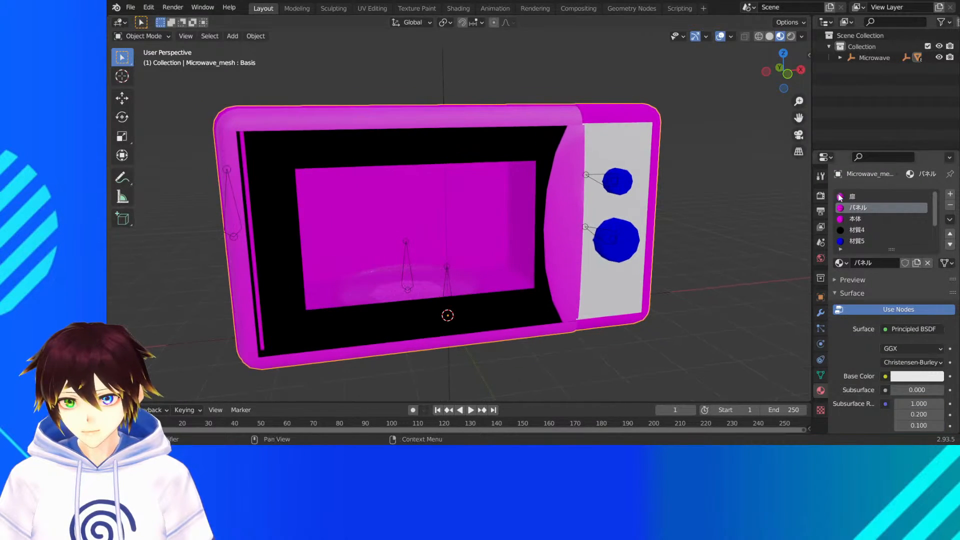
# - Compare the 扉 and パネル materials and check the 扉 material's blend and shadow settings
pyautogui.click(859, 196)
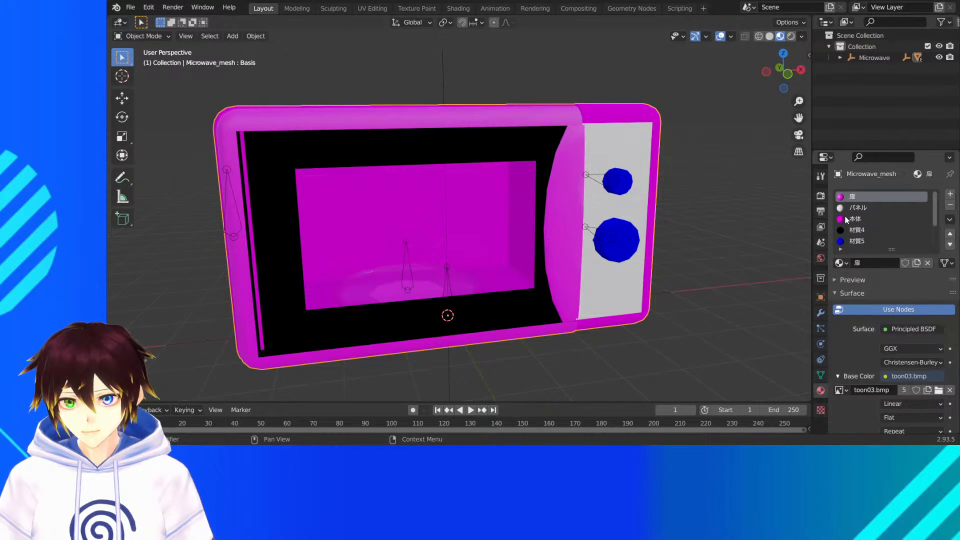
pyautogui.click(853, 207)
pyautogui.click(850, 196)
pyautogui.scroll(-20, 894, 362)
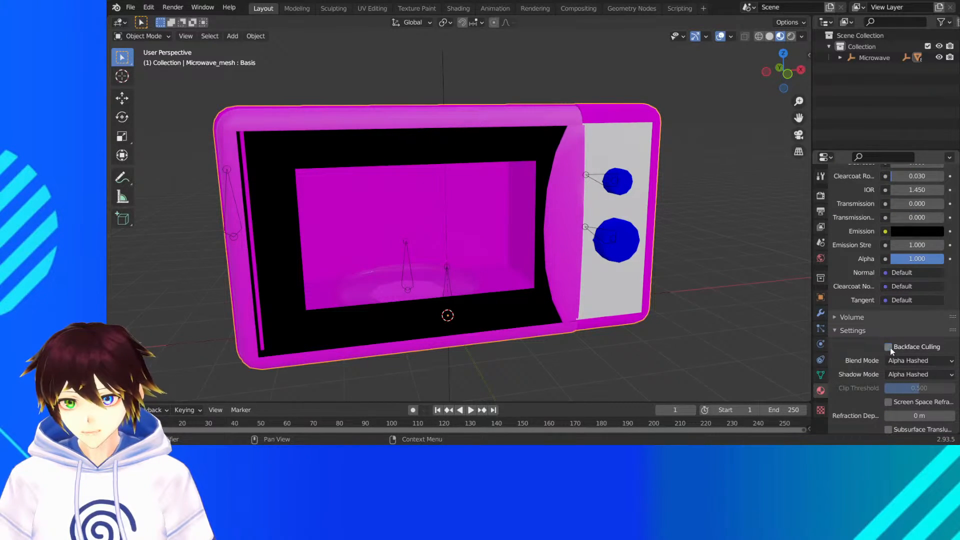
pyautogui.moveTo(625, 265); pyautogui.dragTo(706, 303, button='middle')
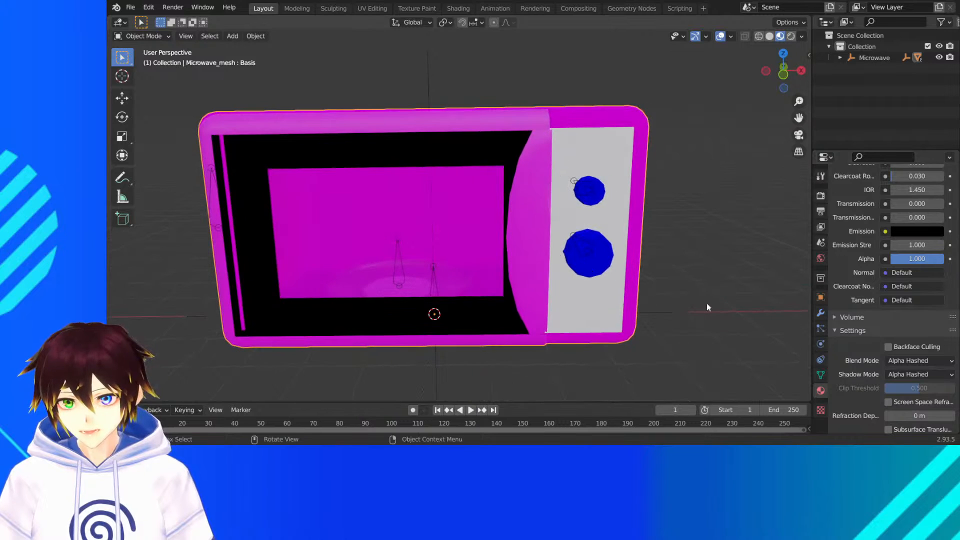
pyautogui.scroll(12, 891, 379)
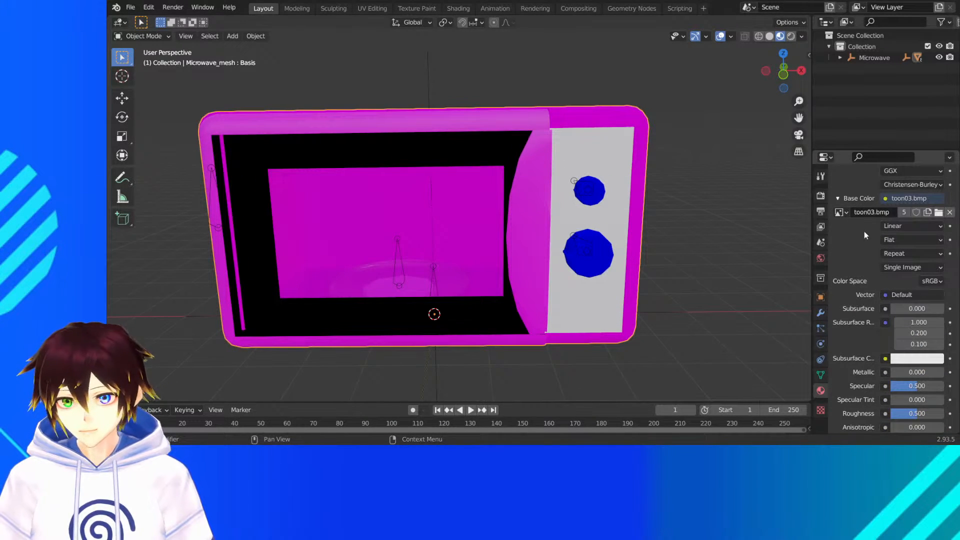
pyautogui.scroll(5, 867, 245)
# - Check the 本体 material's toon texture and change its surface shader to Principled BSDF
pyautogui.click(862, 201)
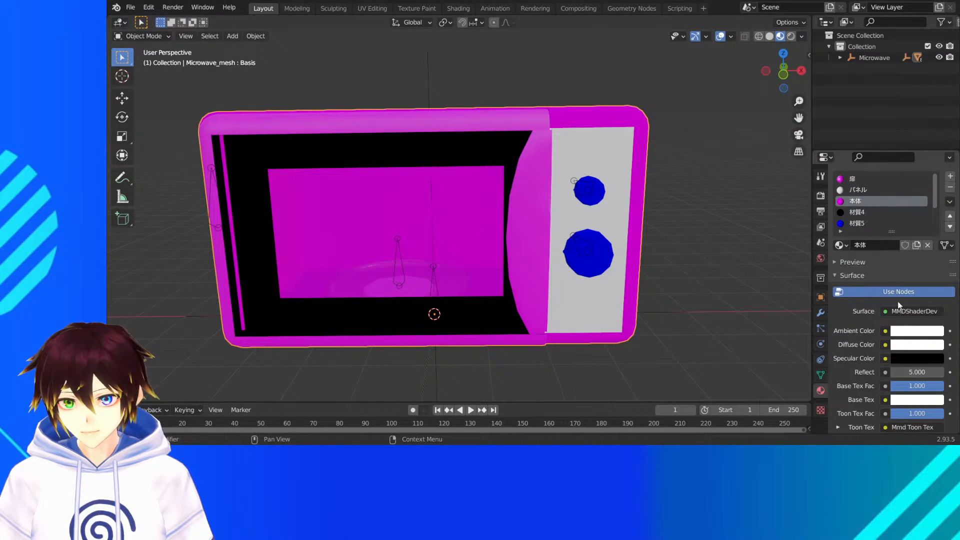
pyautogui.click(899, 311)
pyautogui.scroll(-1, 842, 370)
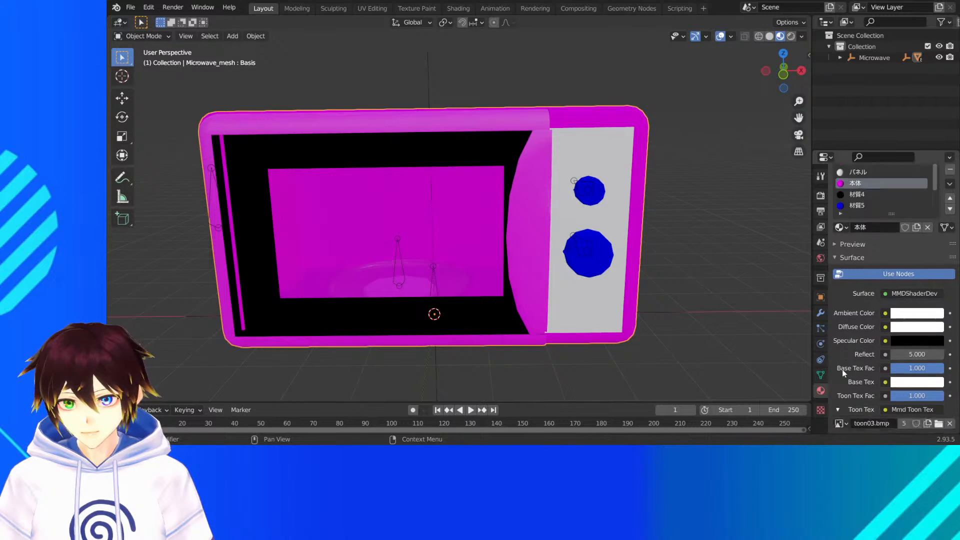
pyautogui.scroll(-5, 842, 369)
pyautogui.scroll(7, 853, 319)
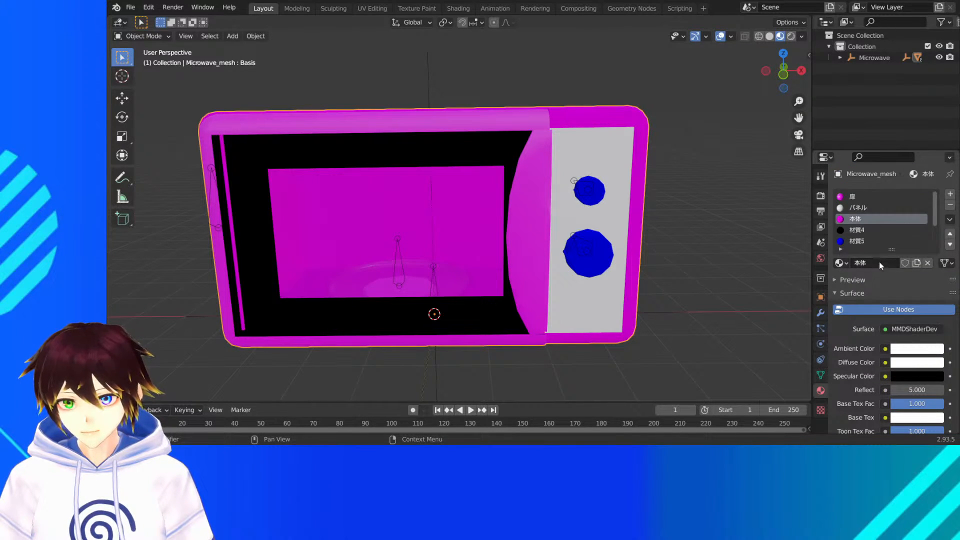
pyautogui.click(905, 328)
pyautogui.click(734, 186)
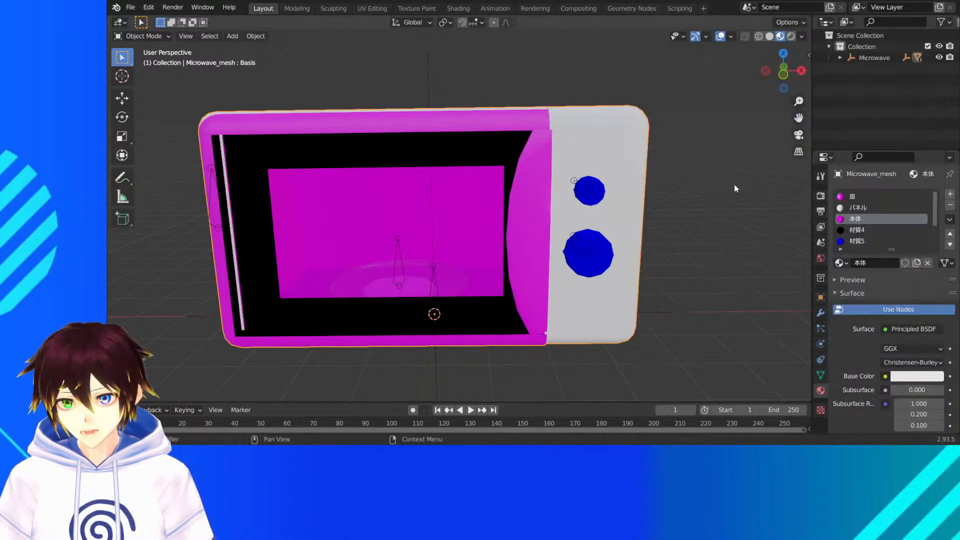
# - Try an Image Texture with toon03.bmp as the 本体 material's base color
pyautogui.click(886, 378)
pyautogui.click(650, 279)
pyautogui.click(841, 390)
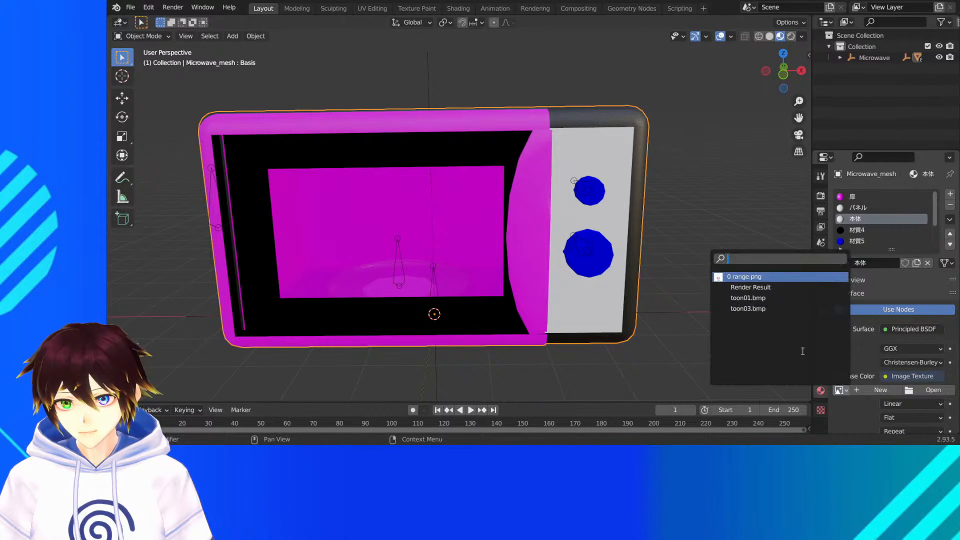
pyautogui.click(753, 308)
pyautogui.moveTo(755, 308); pyautogui.dragTo(662, 246, button='middle')
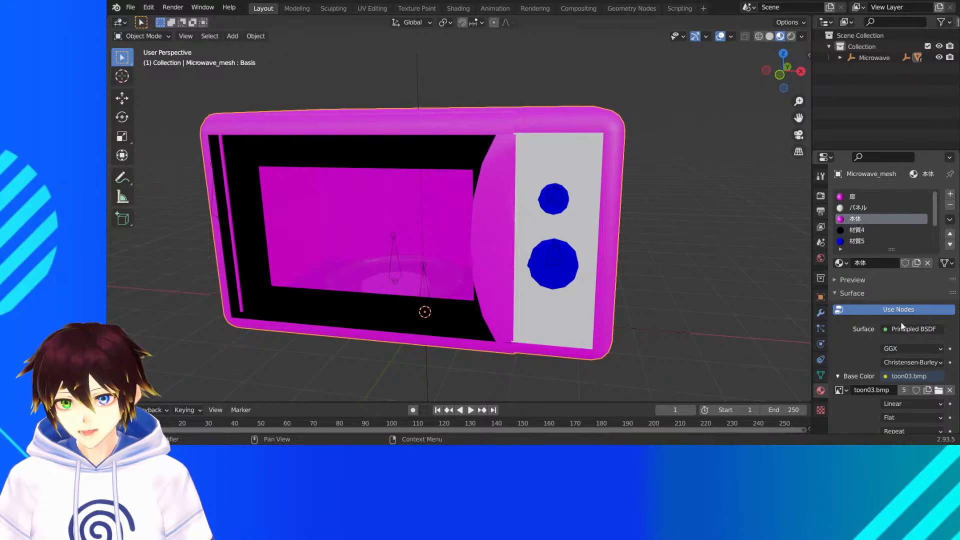
# - Unlink toon03.bmp from the 本体 material's base color texture and review the パネル material's settings
pyautogui.click(949, 390)
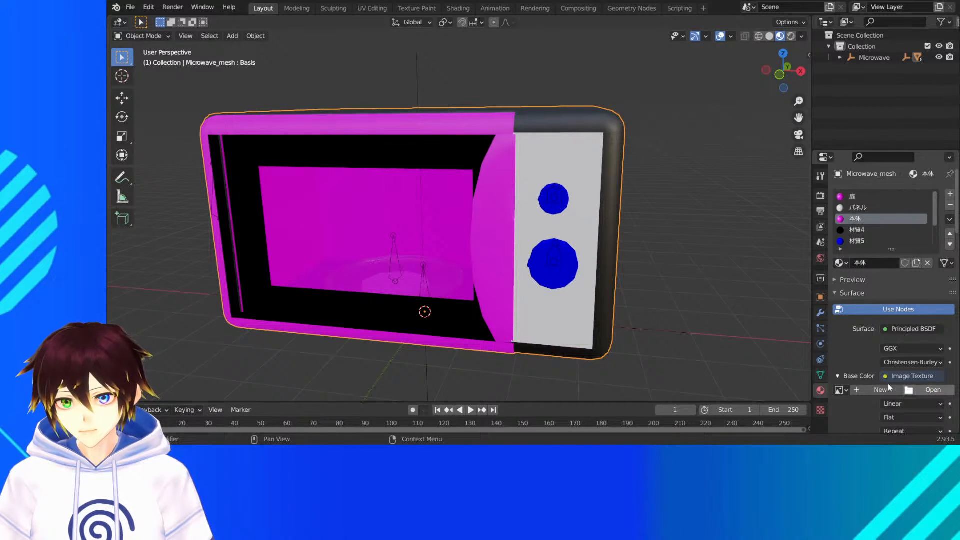
pyautogui.click(860, 207)
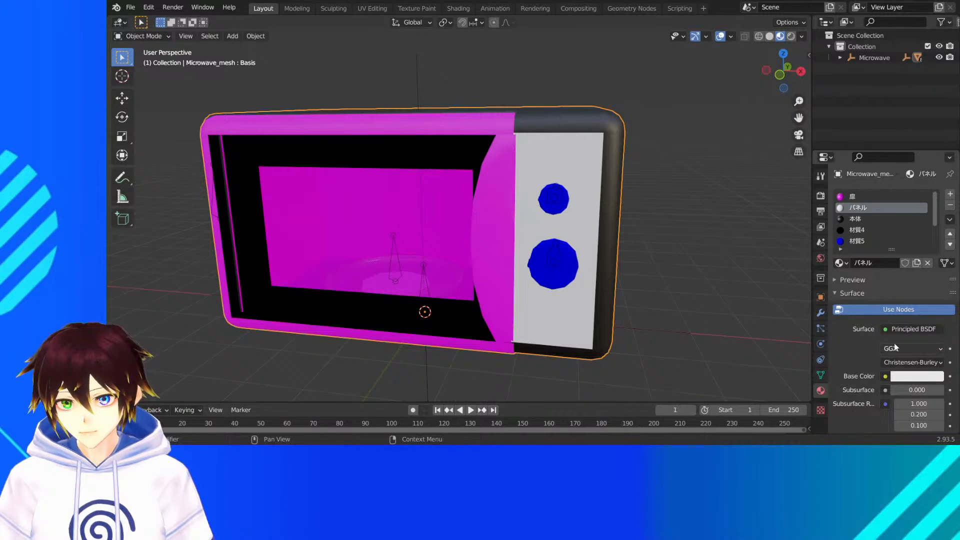
pyautogui.scroll(-3, 894, 346)
pyautogui.scroll(3, 884, 352)
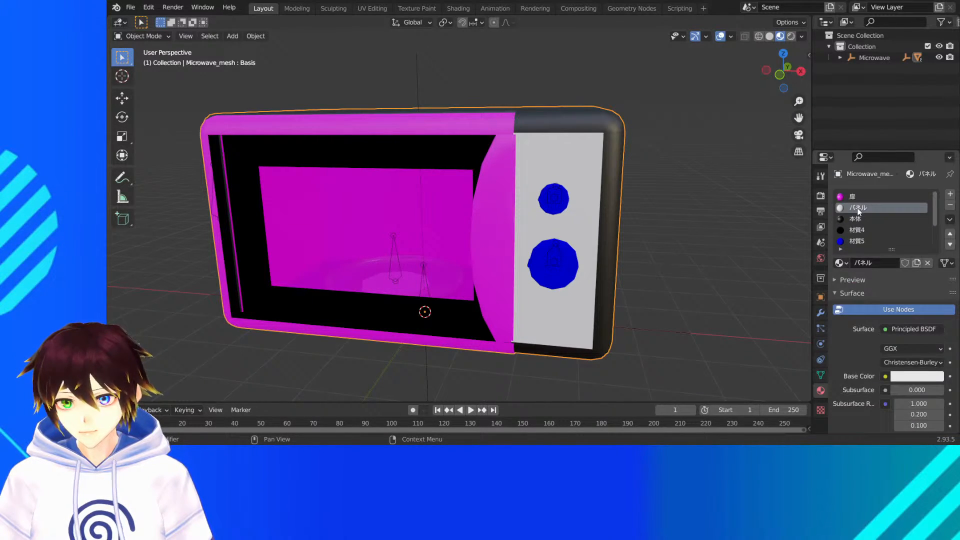
# - Unlink toon03.bmp from the 扉 material and remove the Image Texture from its base color
pyautogui.click(852, 196)
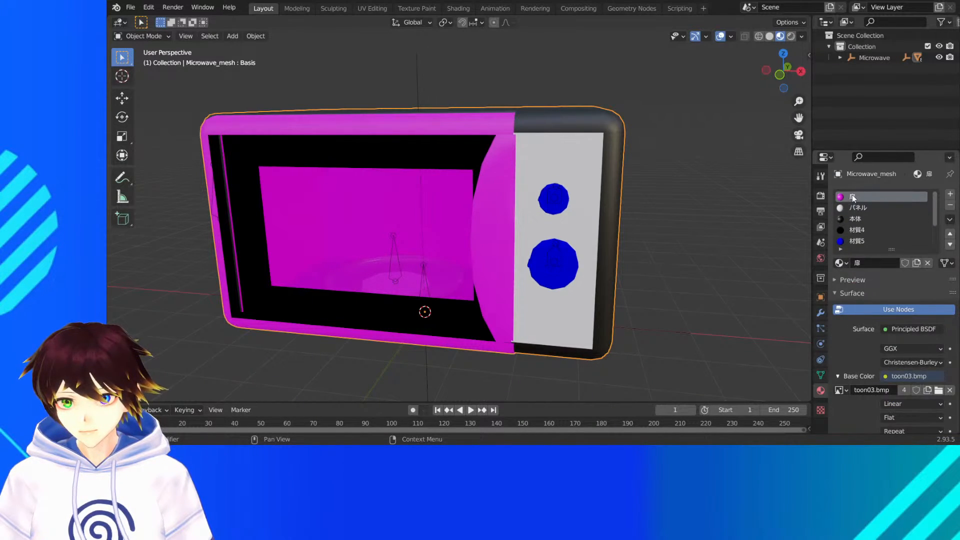
pyautogui.click(949, 391)
pyautogui.click(862, 377)
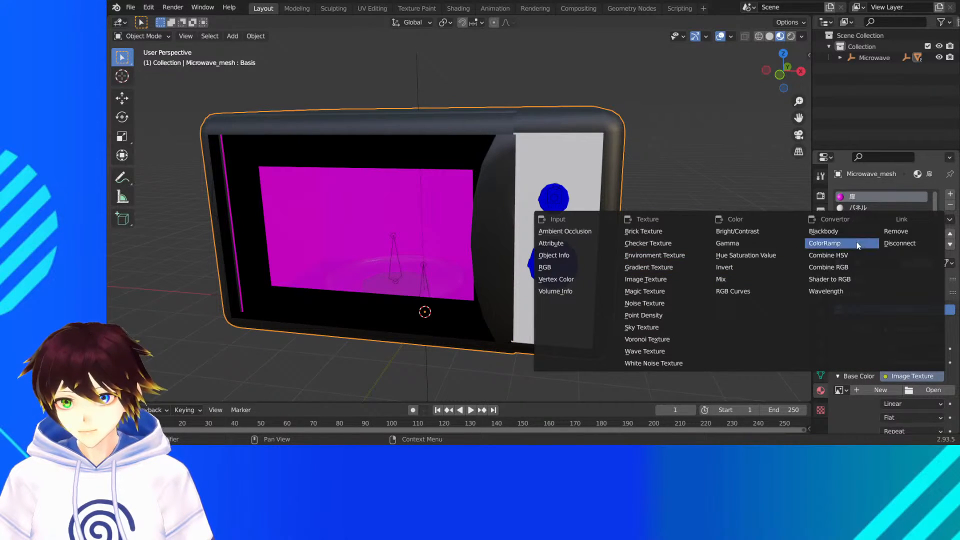
pyautogui.click(901, 232)
# - Remove the empty Image Texture from the 本体 material's base color
pyautogui.click(852, 219)
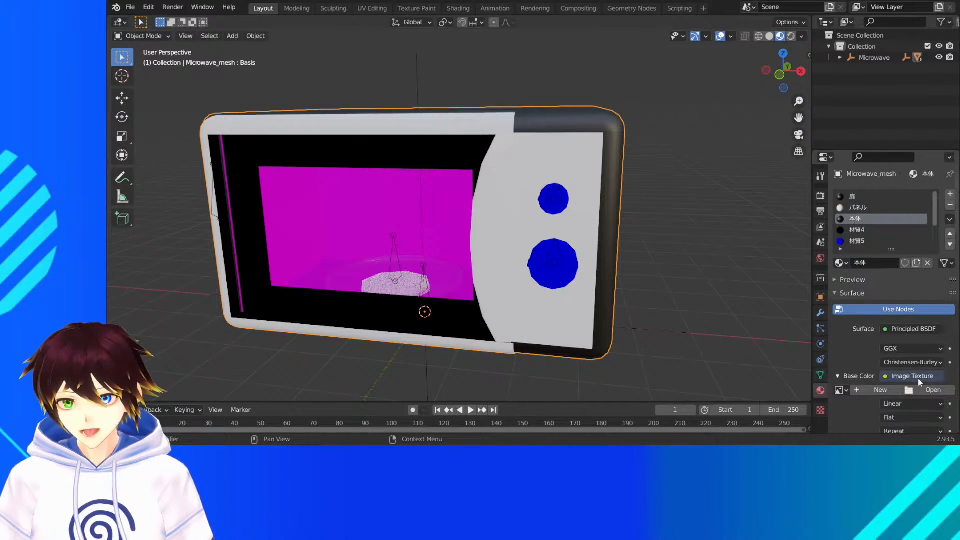
pyautogui.click(918, 379)
pyautogui.click(900, 229)
pyautogui.moveTo(561, 220); pyautogui.dragTo(579, 216, button='middle')
# - Change the 材質5 material's surface shader to Principled BSDF and set its base color to black
pyautogui.click(856, 230)
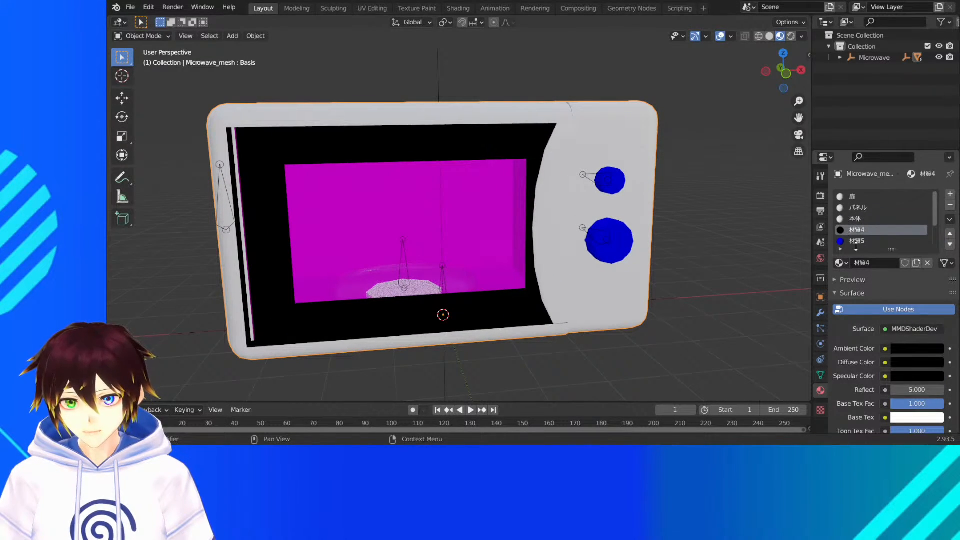
pyautogui.click(856, 241)
pyautogui.scroll(-5, 883, 345)
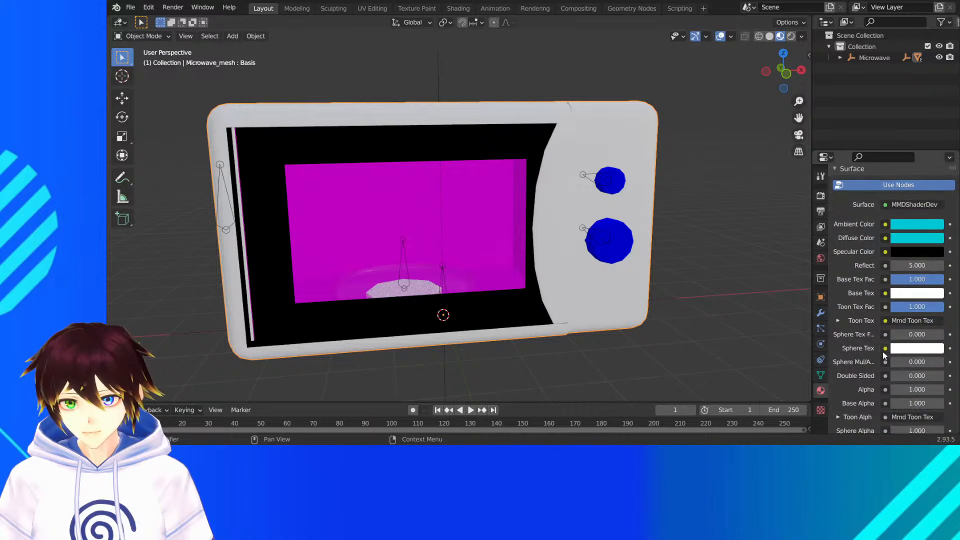
pyautogui.click(842, 320)
pyautogui.scroll(5, 882, 305)
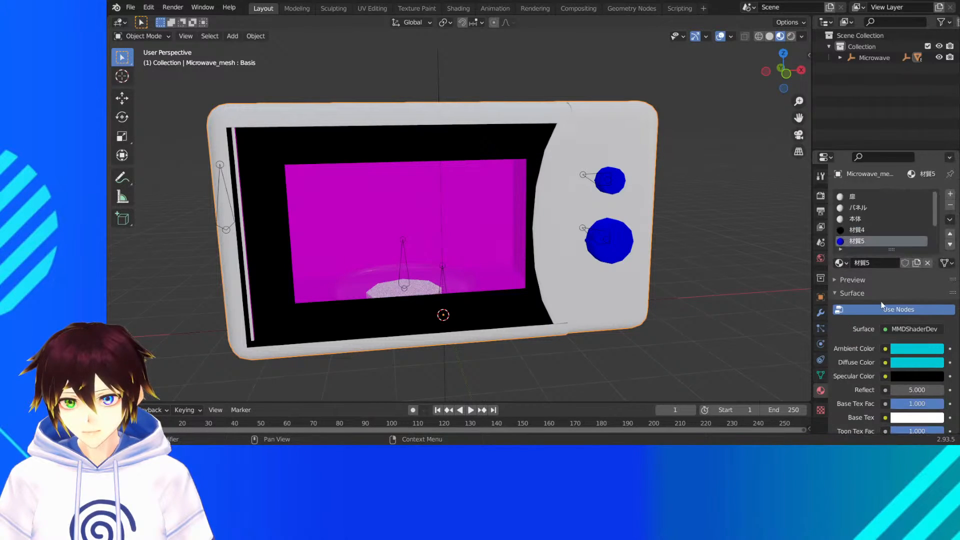
pyautogui.click(911, 329)
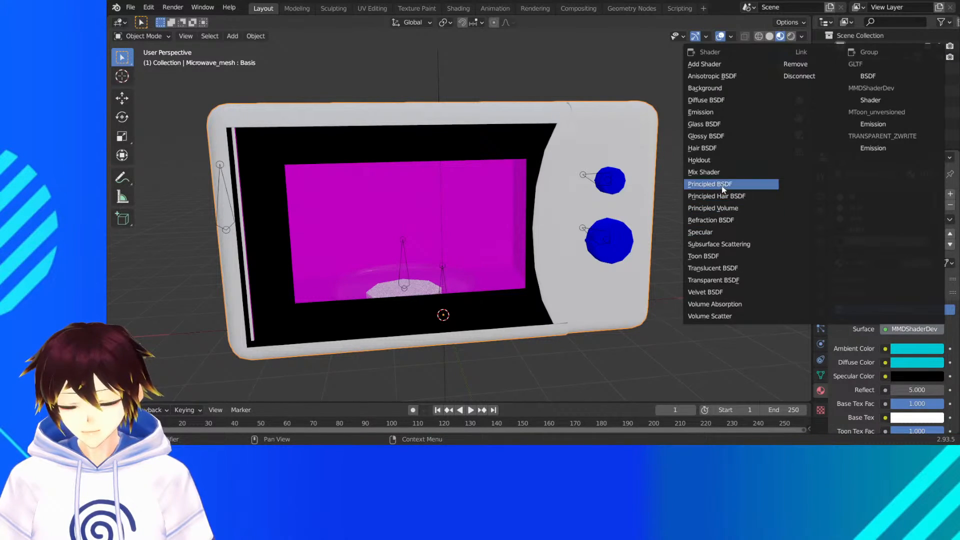
pyautogui.click(706, 182)
pyautogui.click(908, 377)
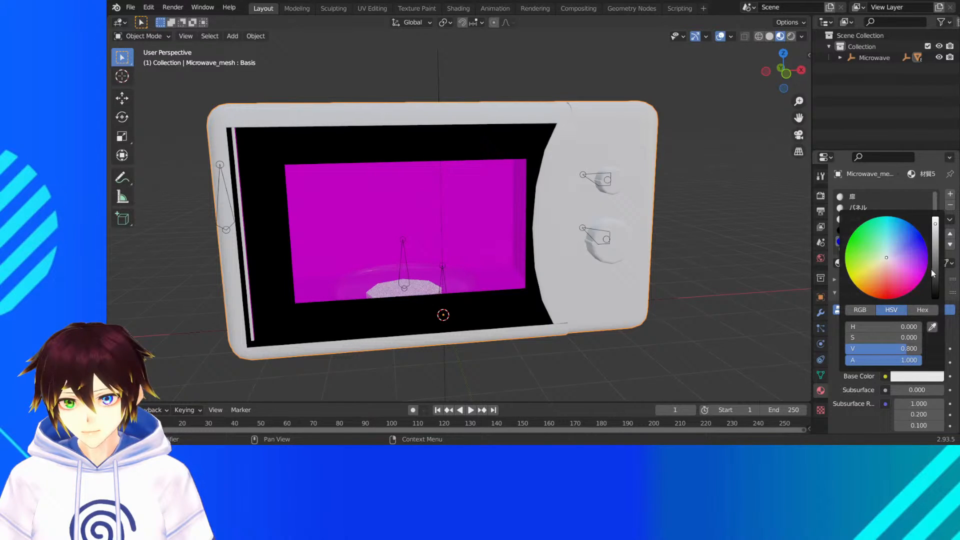
pyautogui.moveTo(931, 272); pyautogui.dragTo(932, 299)
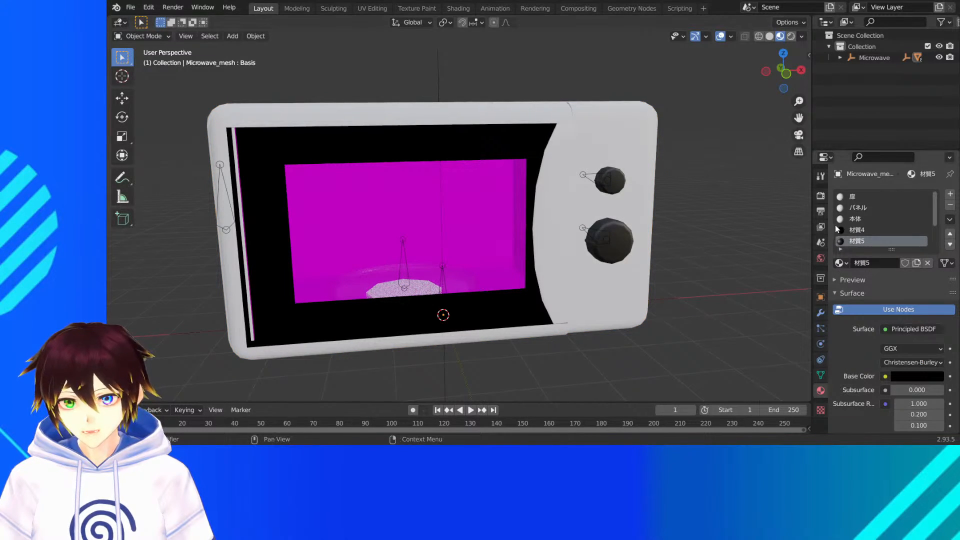
# - Change the 材質4 material's surface shader to Principled BSDF and darken its base color to black with a value of 0
pyautogui.click(854, 219)
pyautogui.scroll(-5, 888, 335)
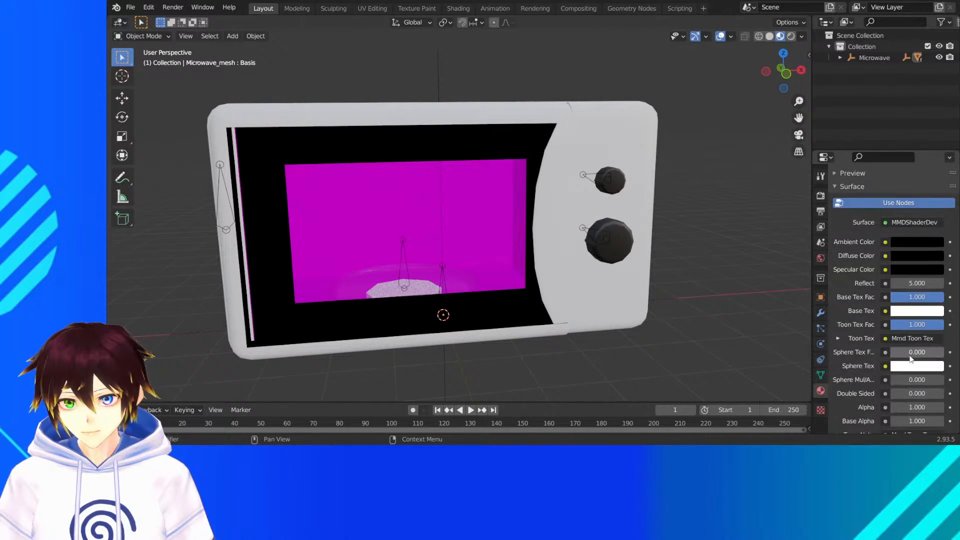
pyautogui.click(840, 338)
pyautogui.scroll(5, 840, 338)
pyautogui.click(907, 328)
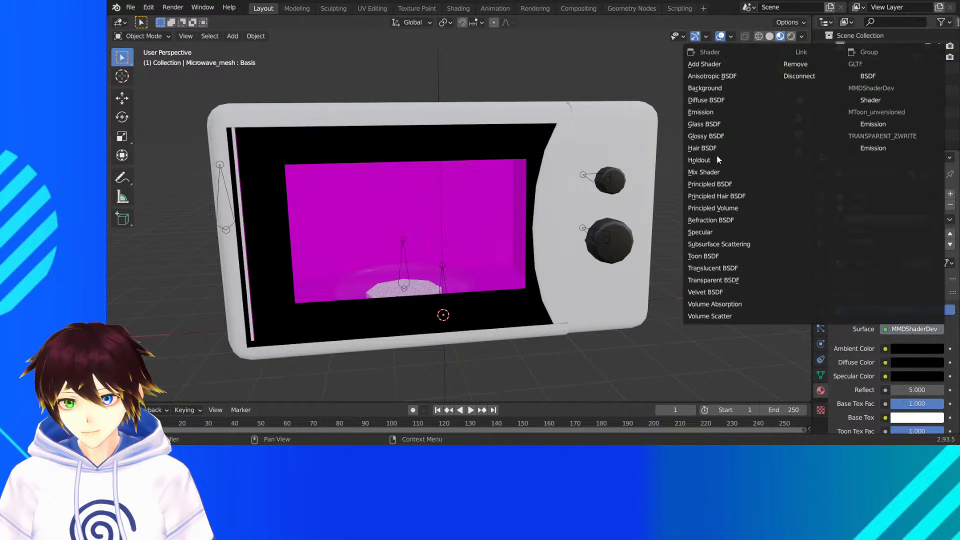
pyautogui.click(735, 183)
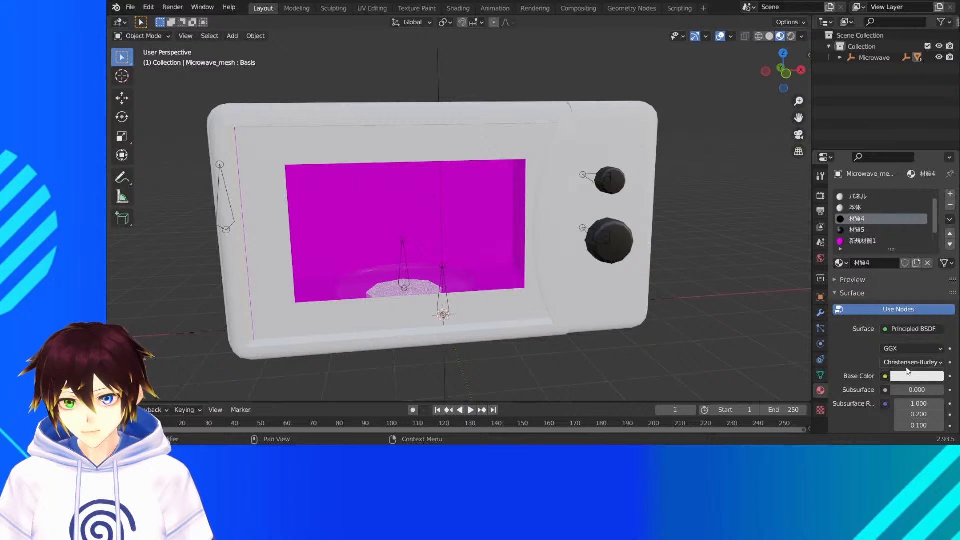
pyautogui.click(906, 376)
pyautogui.click(935, 276)
pyautogui.moveTo(935, 275); pyautogui.dragTo(935, 299)
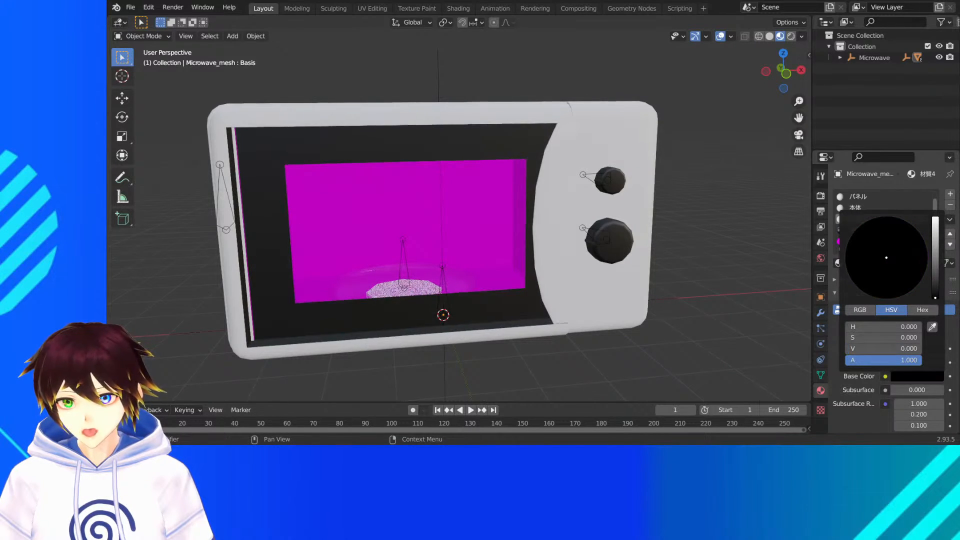
pyautogui.moveTo(523, 264); pyautogui.dragTo(523, 227, button='middle')
# - Check the 新規材質1 material's toon texture, change its surface shader to Principled BSDF, and view the microwave's interior
pyautogui.click(865, 242)
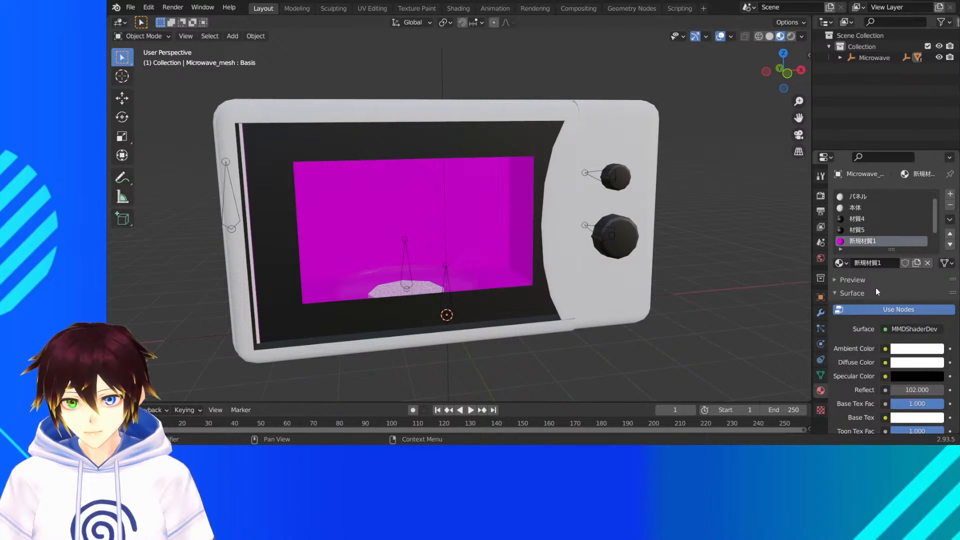
pyautogui.scroll(-8, 875, 310)
pyautogui.click(838, 267)
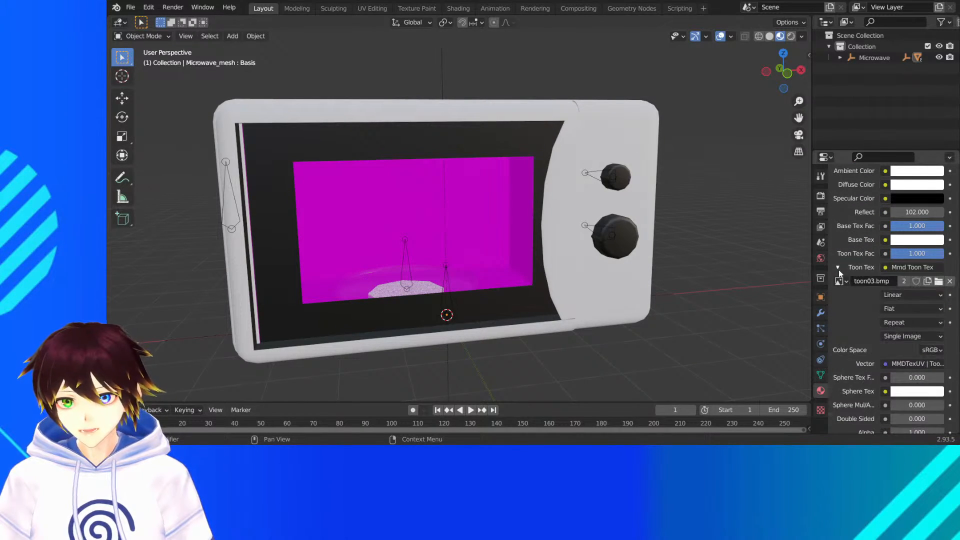
pyautogui.scroll(8, 839, 270)
pyautogui.click(907, 309)
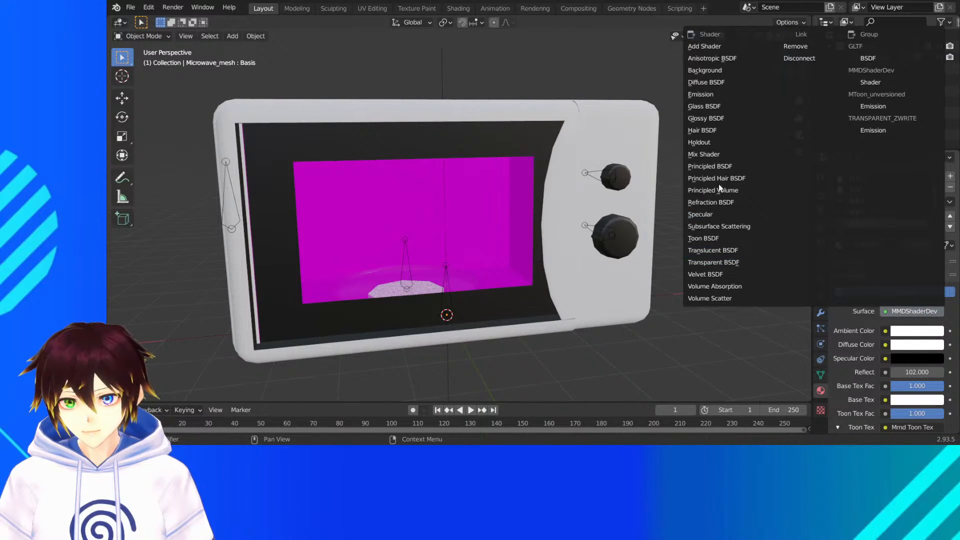
pyautogui.click(710, 166)
pyautogui.moveTo(698, 193); pyautogui.dragTo(632, 241, button='middle')
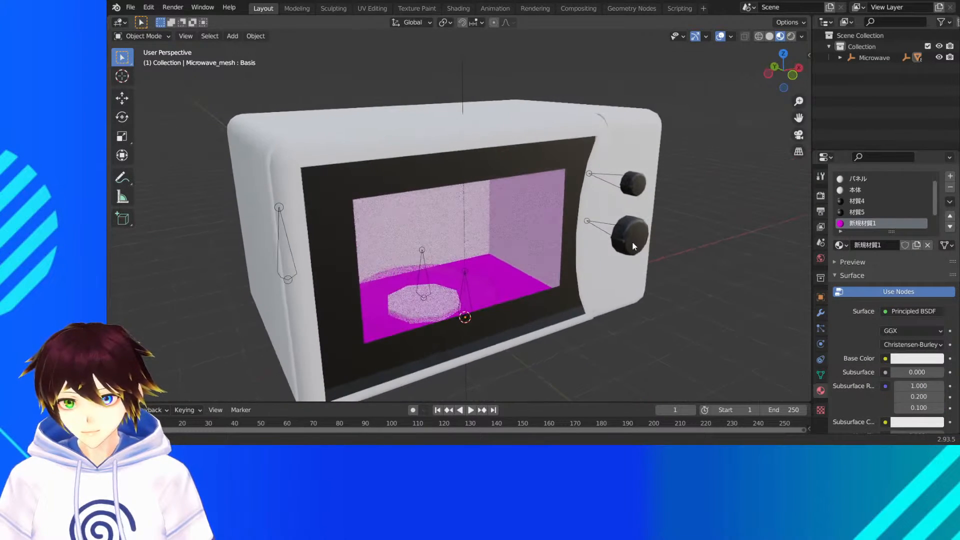
# - Change the 新規材質2 material's surface shader to Principled BSDF
pyautogui.scroll(-2, 865, 212)
pyautogui.click(865, 212)
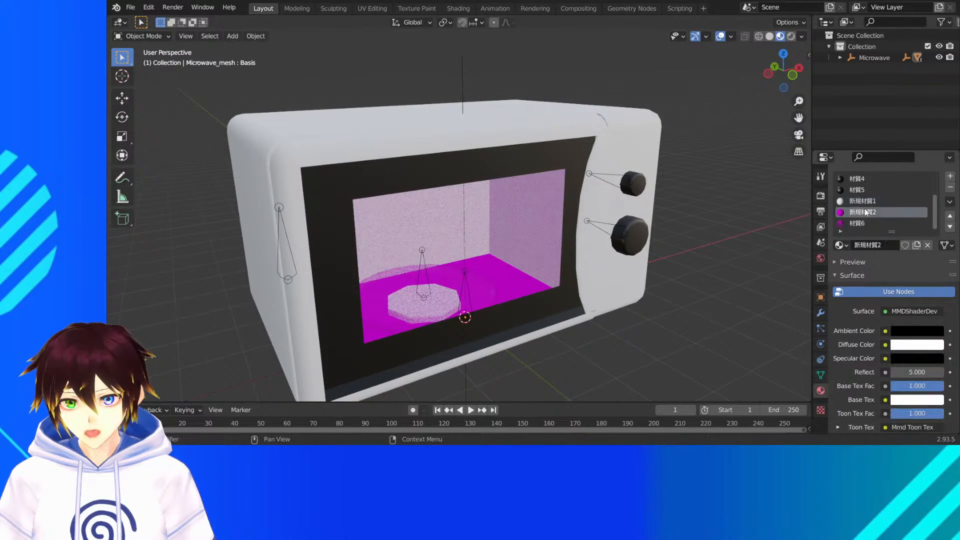
pyautogui.click(908, 311)
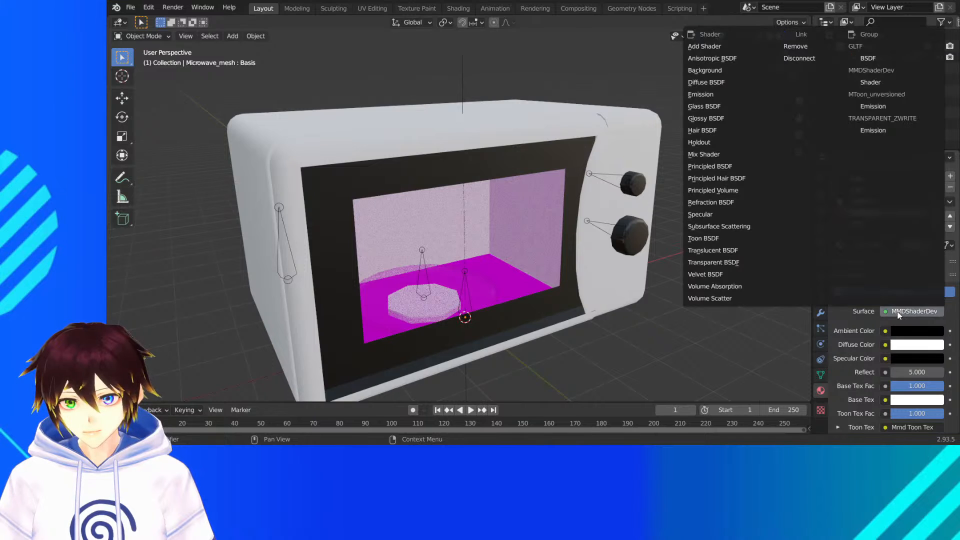
pyautogui.click(725, 166)
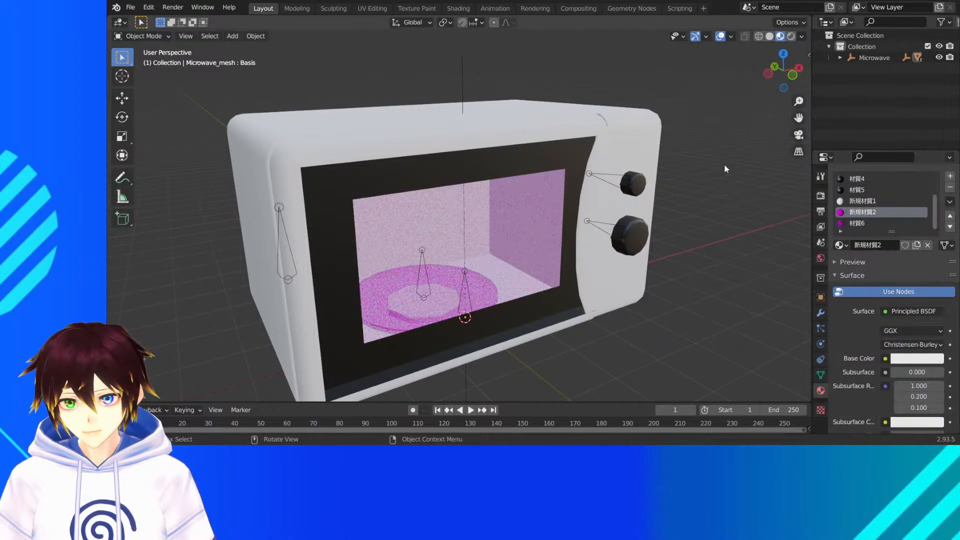
# - Change the 材質6 material's surface shader to Principled BSDF and check its alpha and blend settings
pyautogui.click(859, 224)
pyautogui.click(900, 311)
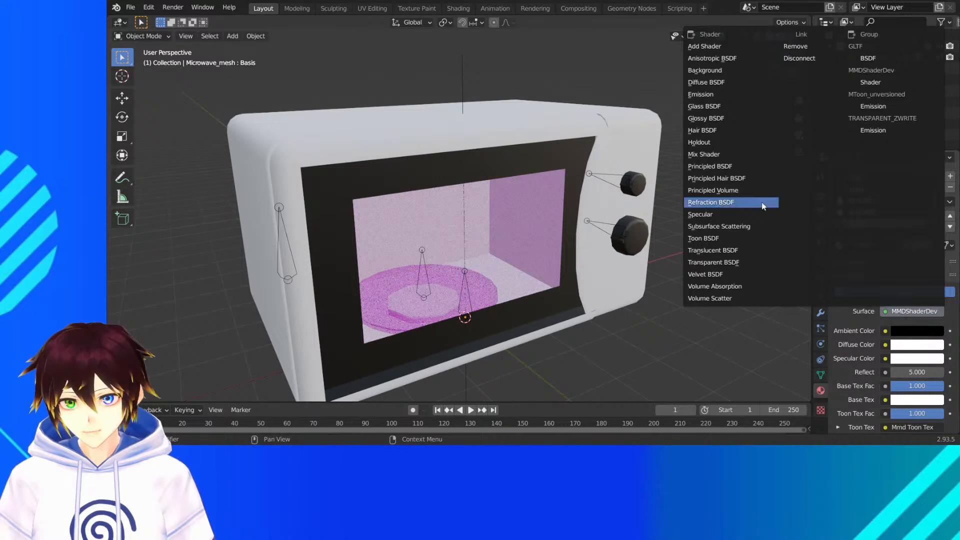
pyautogui.click(715, 167)
pyautogui.moveTo(716, 178); pyautogui.dragTo(665, 220, button='middle')
pyautogui.scroll(-15, 866, 341)
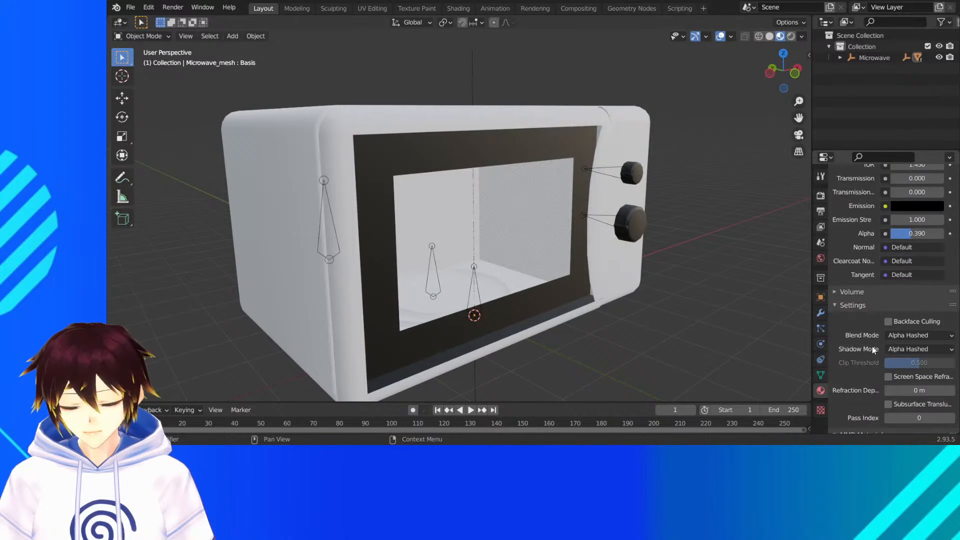
# - Set the 材質6 material's alpha to 1 and change its surface shader to Glass BSDF
pyautogui.moveTo(921, 235); pyautogui.dragTo(956, 235)
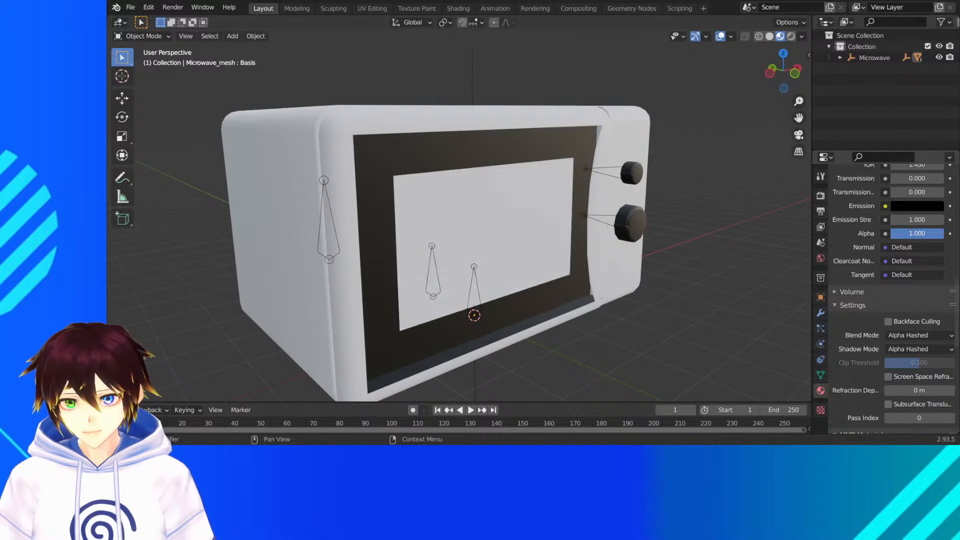
pyautogui.moveTo(525, 237); pyautogui.dragTo(561, 237, button='middle')
pyautogui.scroll(15, 875, 236)
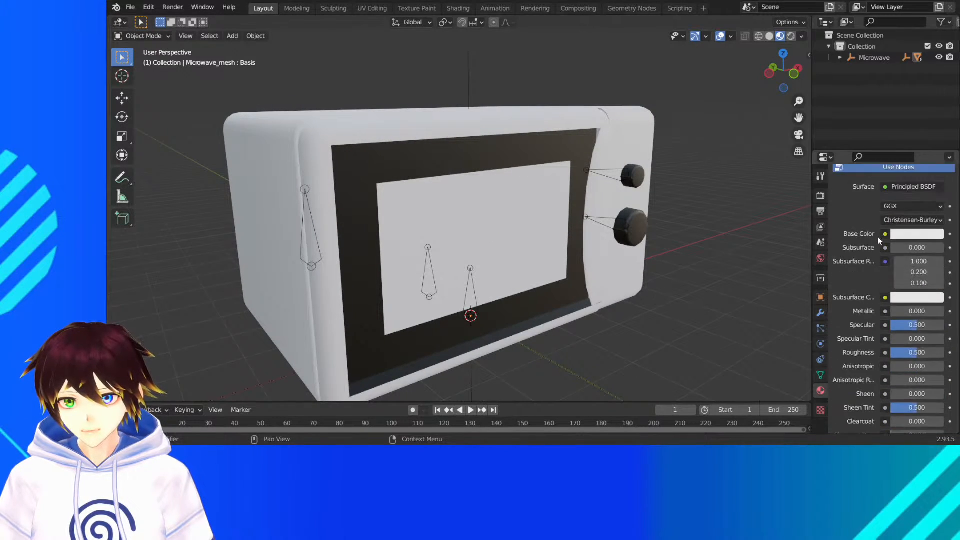
pyautogui.click(898, 331)
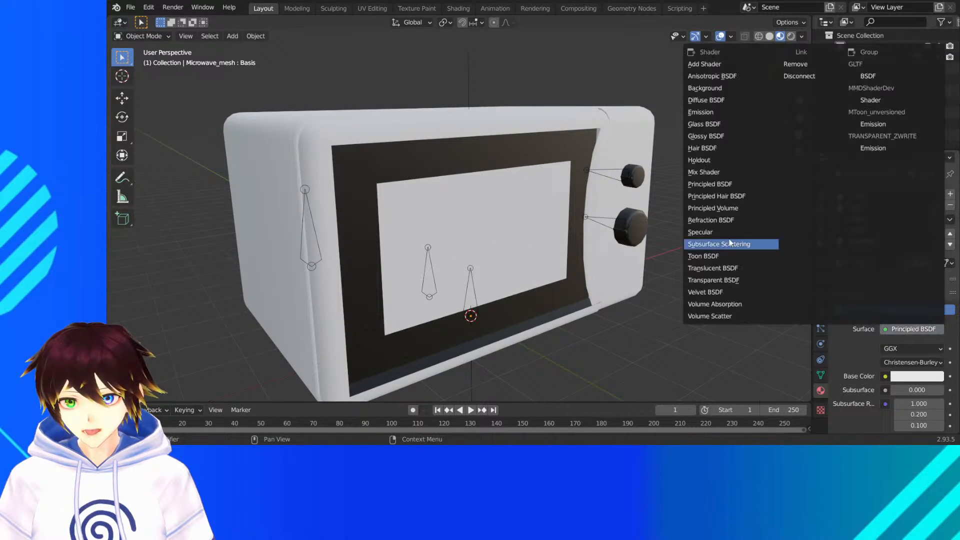
pyautogui.click(720, 124)
# - Set the glass shader's roughness to 0 and check the microwave window in rendered and material preview shading
pyautogui.moveTo(573, 226); pyautogui.dragTo(544, 214, button='middle')
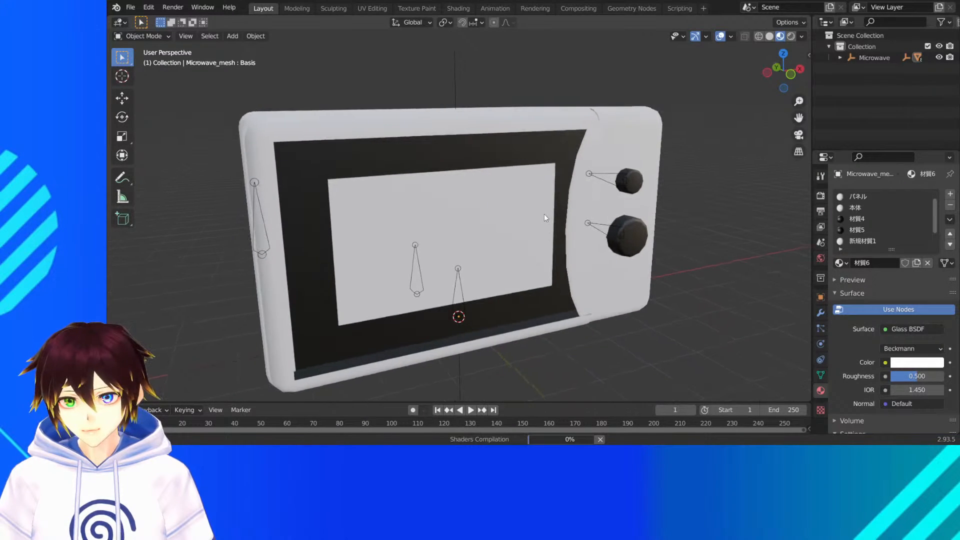
pyautogui.scroll(-2, 863, 230)
pyautogui.scroll(-5, 879, 329)
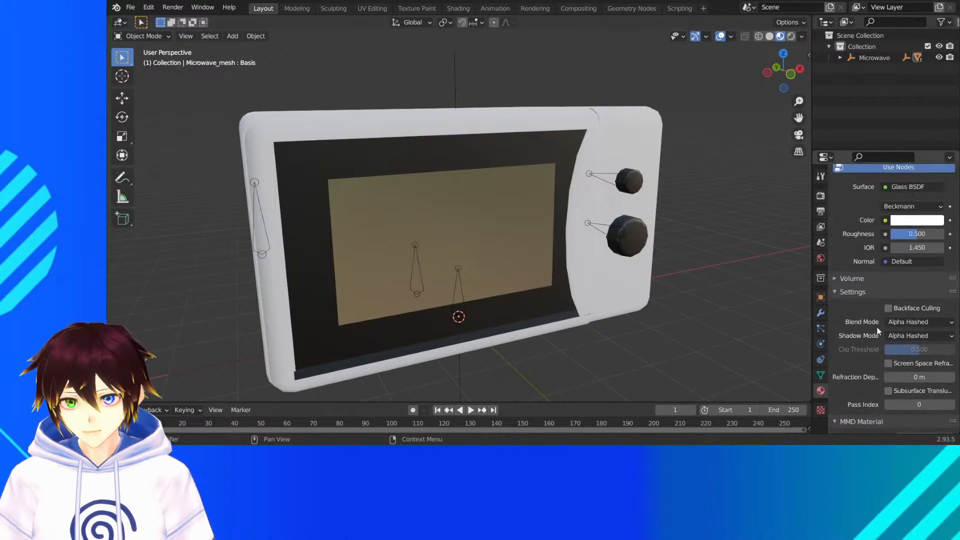
pyautogui.moveTo(904, 286)
pyautogui.mouseDown()
pyautogui.moveTo(935, 287)
pyautogui.moveTo(889, 287)
pyautogui.mouseUp()
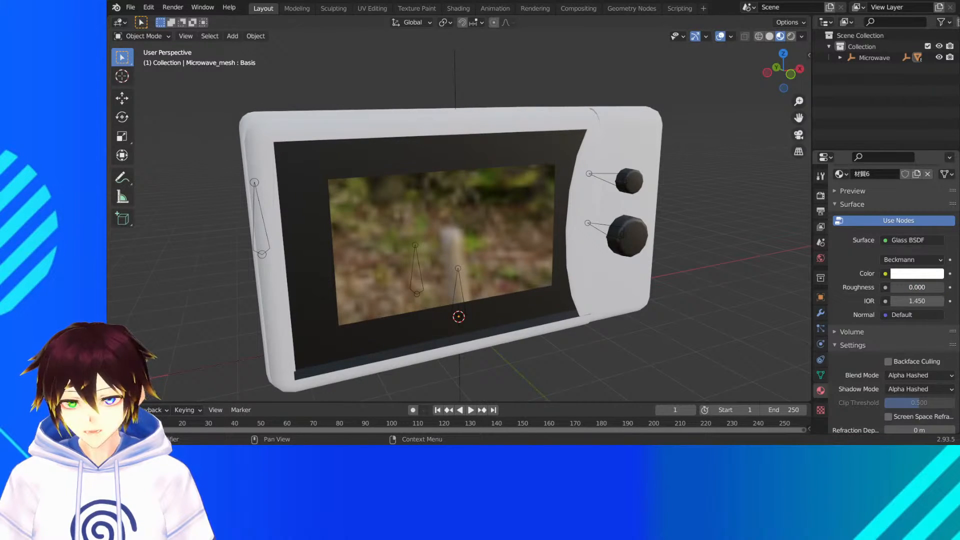
pyautogui.moveTo(686, 304); pyautogui.dragTo(673, 298, button='middle')
pyautogui.scroll(3, 673, 298)
pyautogui.scroll(-1, 674, 298)
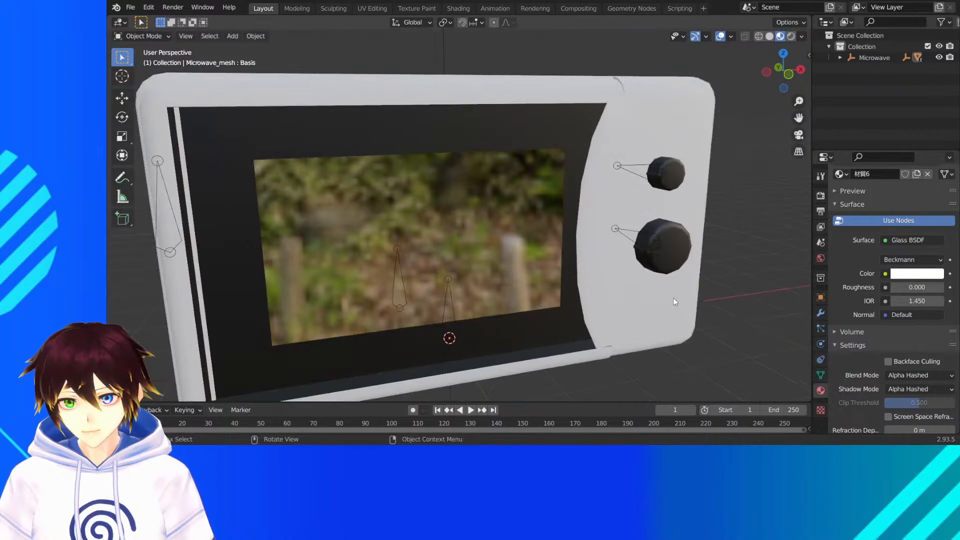
pyautogui.click(788, 37)
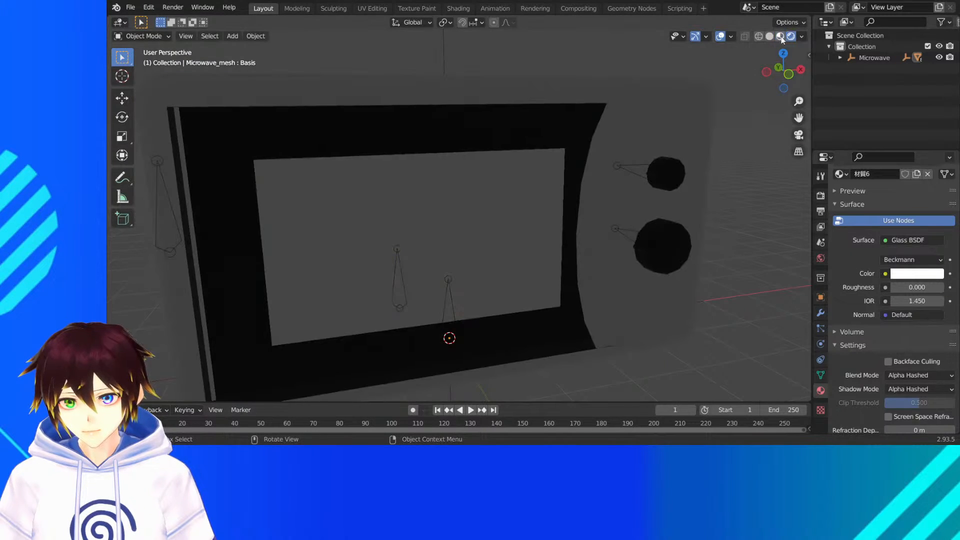
pyautogui.click(780, 37)
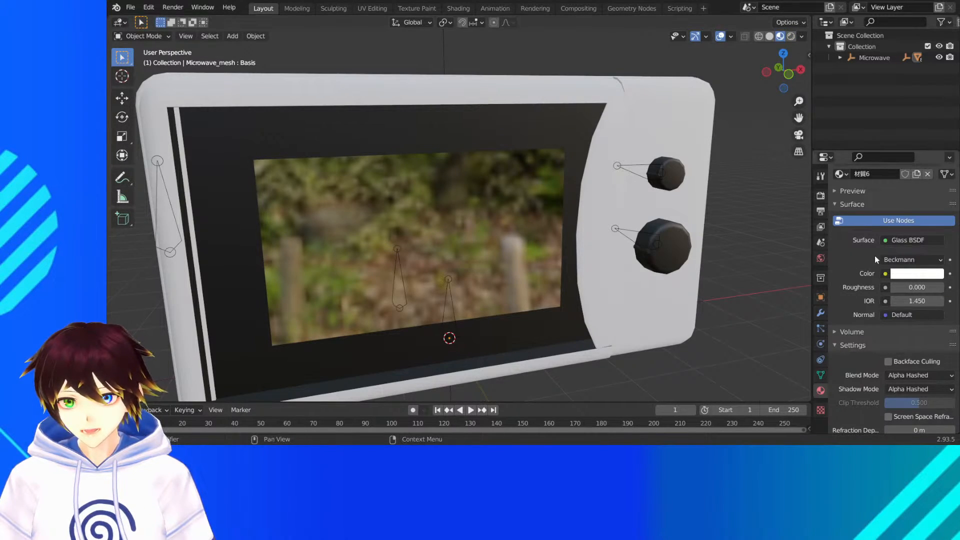
# - Change the 材質6 material's surface shader back to Principled BSDF and review its settings
pyautogui.click(901, 240)
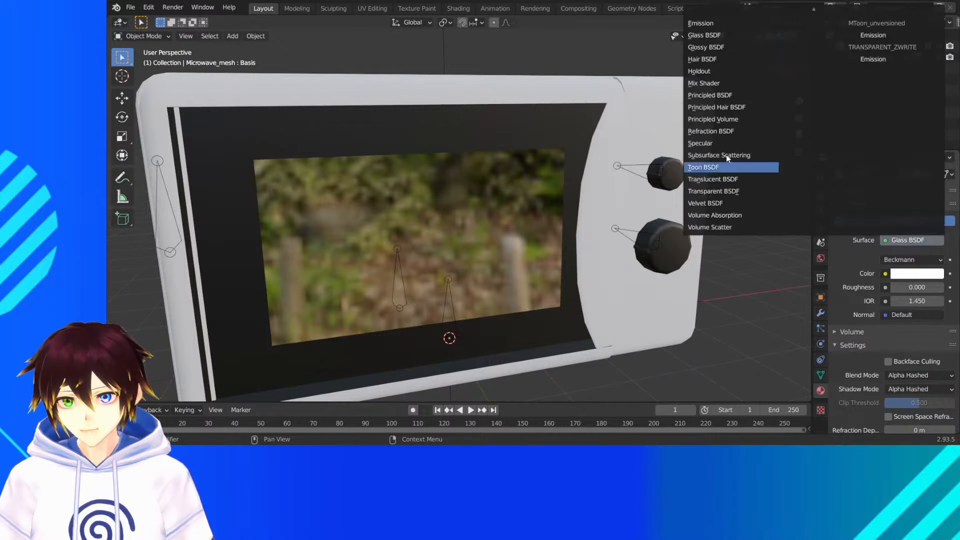
pyautogui.click(719, 95)
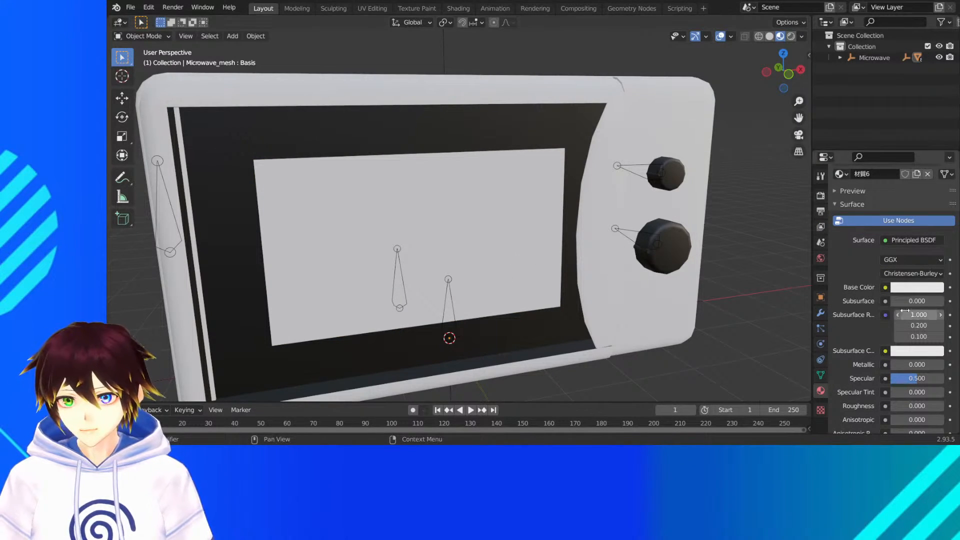
pyautogui.scroll(-8, 896, 330)
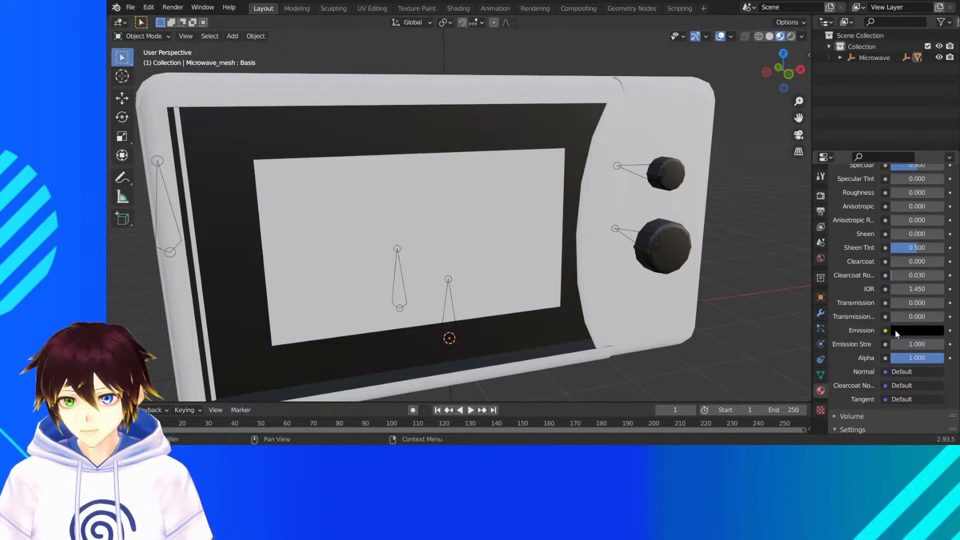
# - Switch to the Shading workspace and bring the 材質6 material's properties and shader nodes into view
pyautogui.click(458, 9)
pyautogui.moveTo(536, 175); pyautogui.dragTo(603, 161, button='middle')
pyautogui.scroll(4, 575, 150)
pyautogui.moveTo(520, 124); pyautogui.dragTo(550, 127, button='middle')
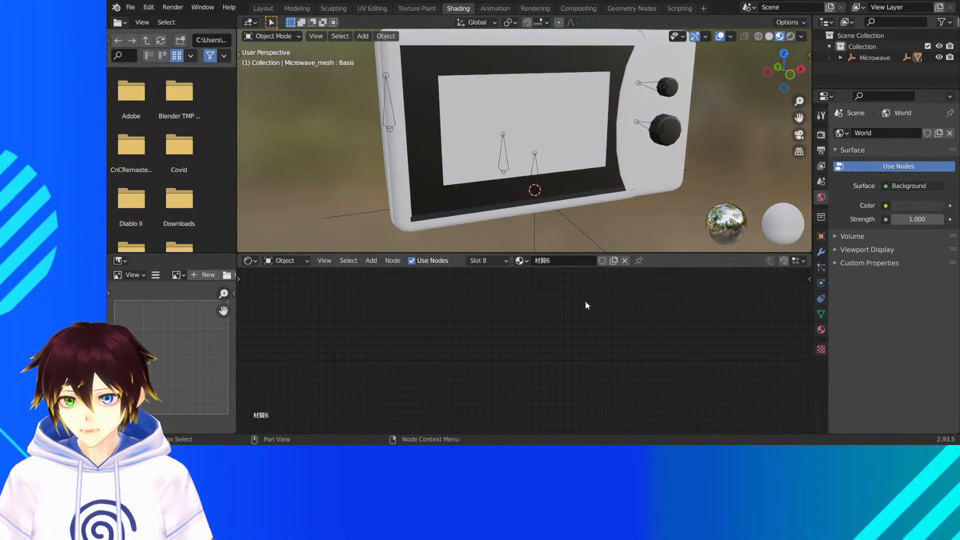
pyautogui.click(822, 330)
pyautogui.moveTo(470, 285); pyautogui.dragTo(483, 360, button='middle')
pyautogui.moveTo(471, 308); pyautogui.dragTo(486, 358, button='middle')
pyautogui.scroll(-2, 487, 357)
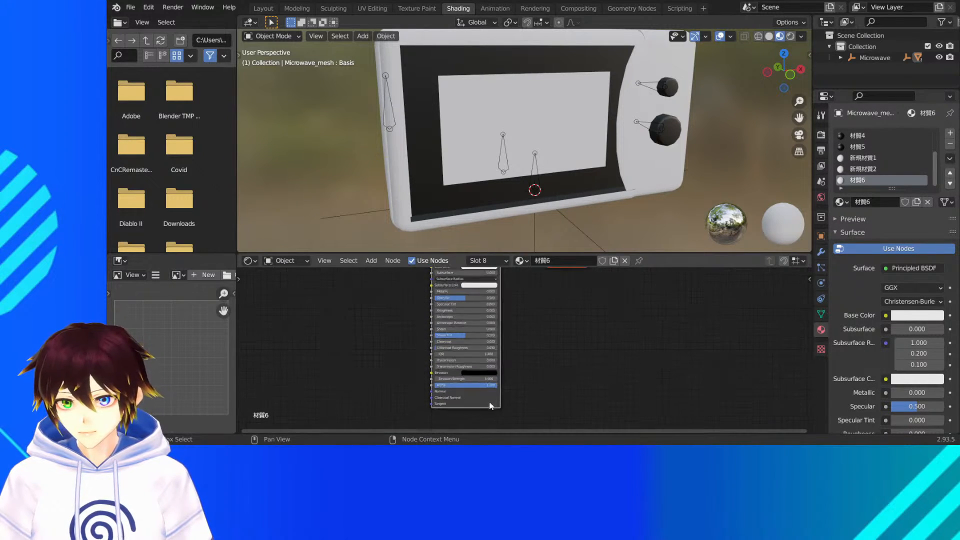
pyautogui.moveTo(558, 303); pyautogui.dragTo(610, 307)
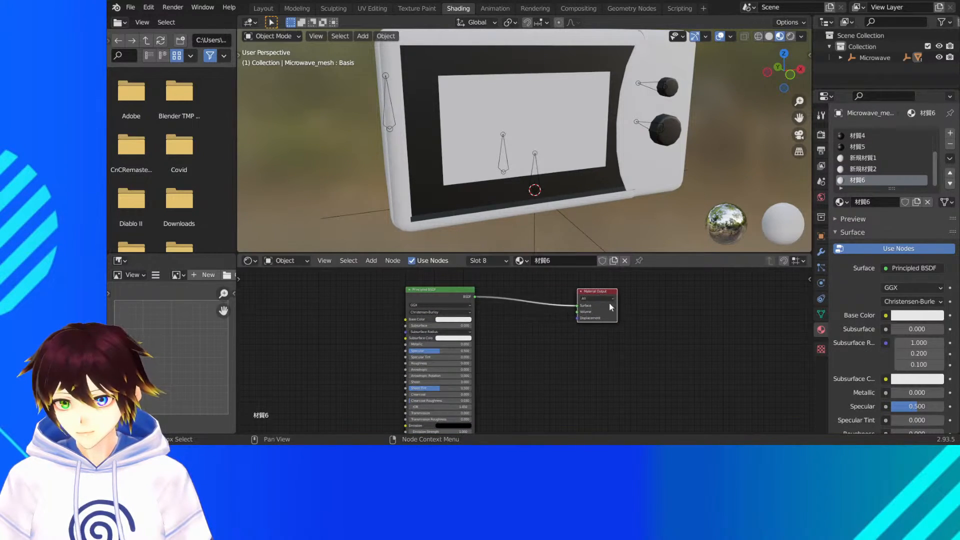
# - Duplicate the Principled BSDF node and move the Material Output node away to make room
pyautogui.click(449, 301)
pyautogui.hotkey('shift', 'd')
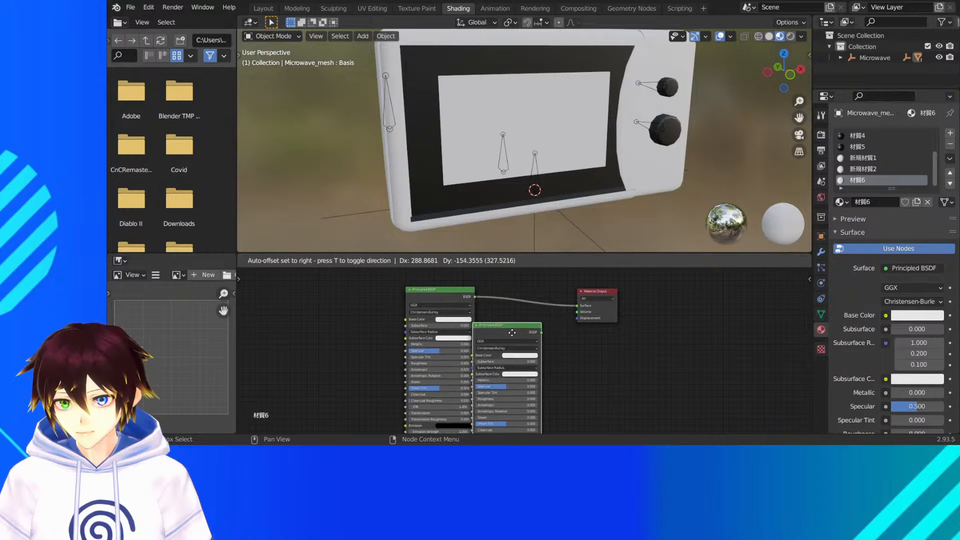
pyautogui.click(530, 345)
pyautogui.moveTo(610, 321); pyautogui.dragTo(696, 319)
# - Insert a Glass BSDF node ahead of the Material Output and delete the duplicate Principled BSDF node
pyautogui.click(371, 261)
pyautogui.click(390, 273)
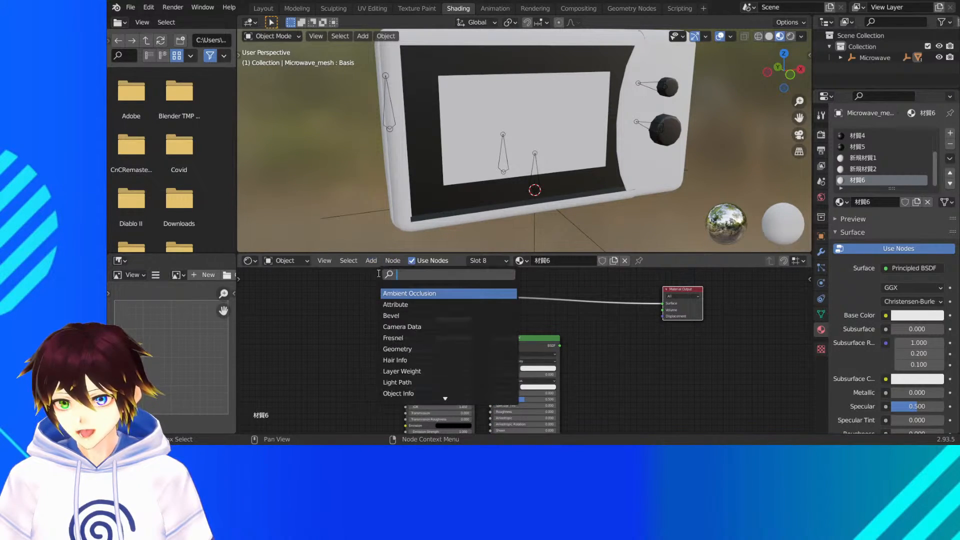
pyautogui.write('glass')
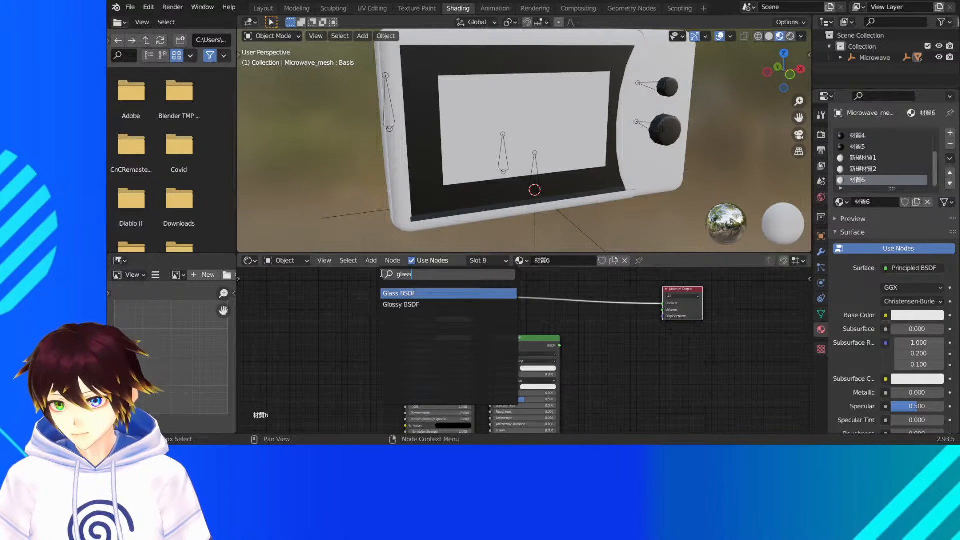
pyautogui.press('Return')
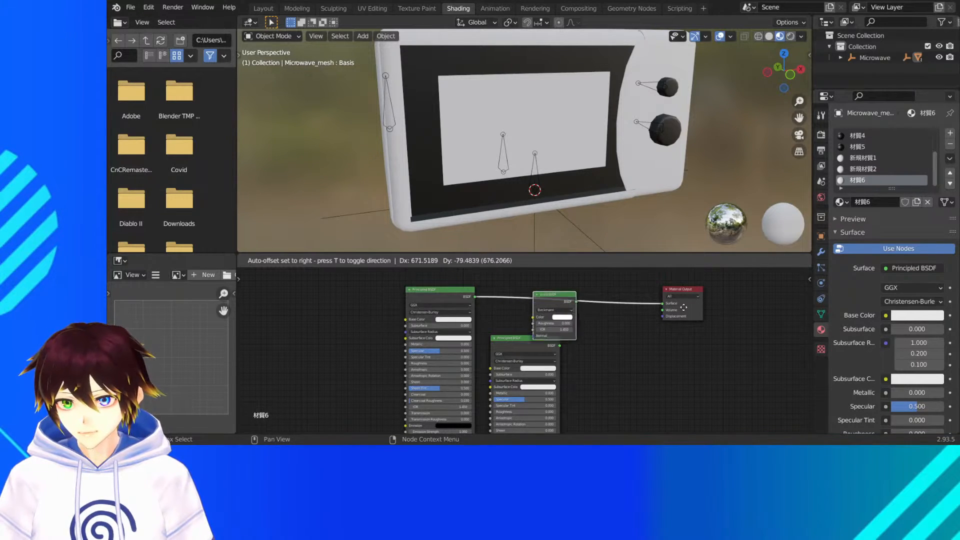
pyautogui.click(570, 290)
pyautogui.click(521, 344)
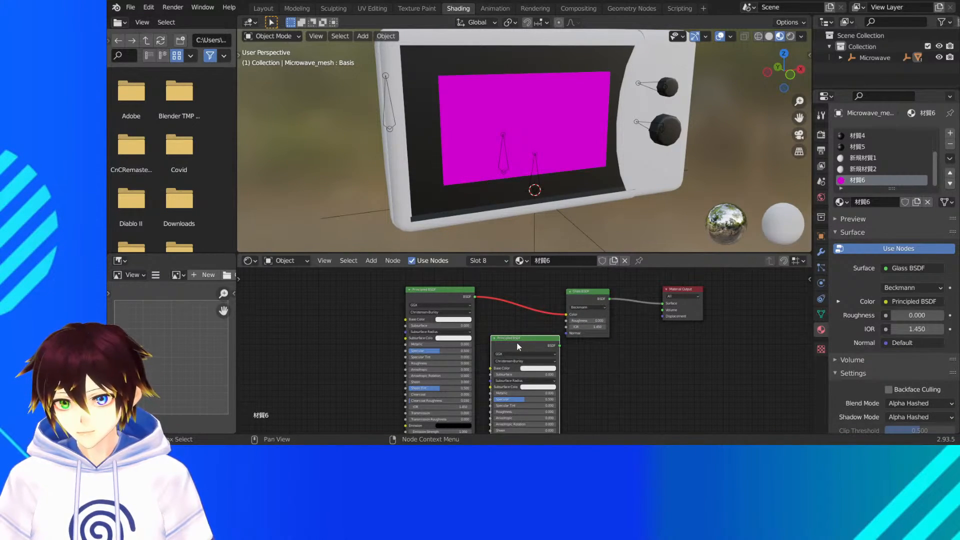
pyautogui.press('x')
# - Add a Transparent BSDF node and place it below the Glass BSDF node
pyautogui.click(381, 261)
pyautogui.click(383, 274)
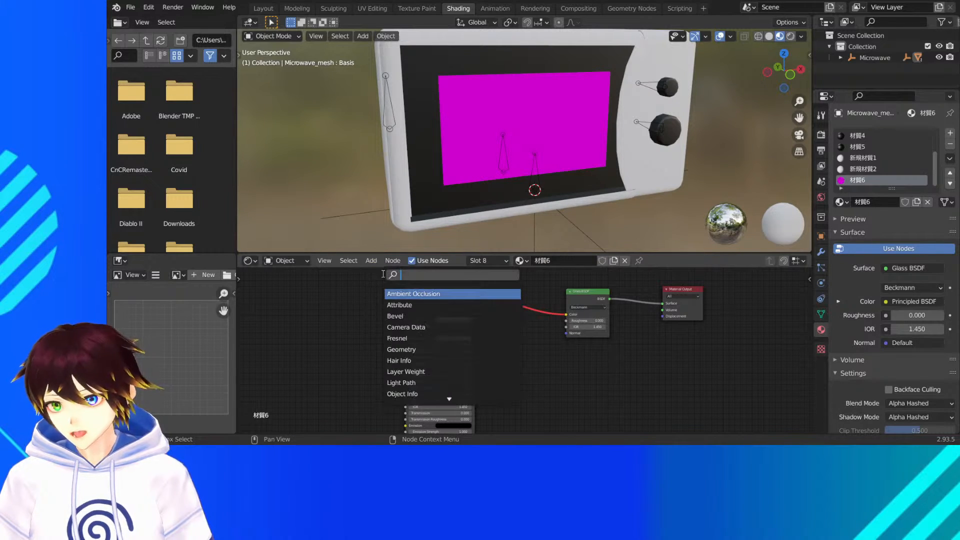
pyautogui.write('tr')
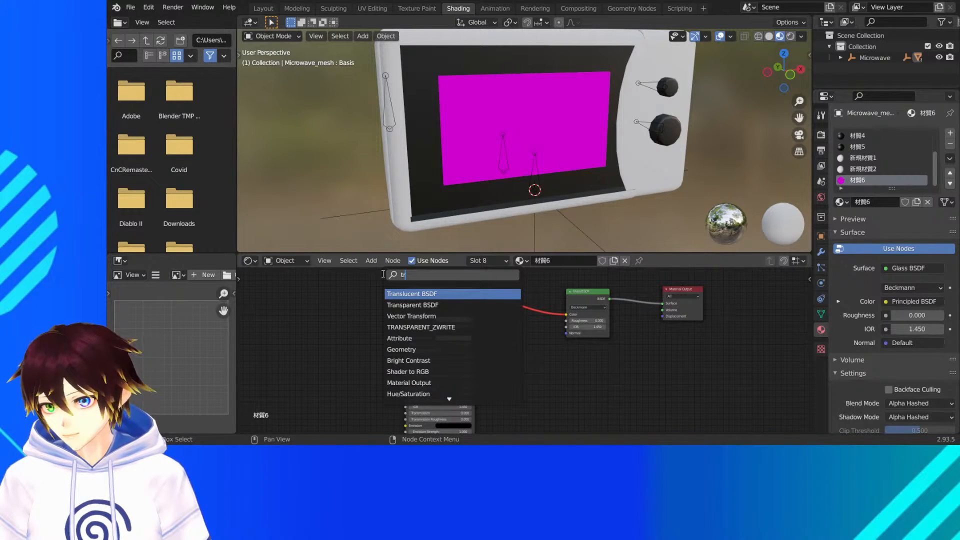
pyautogui.press('Down')
pyautogui.press('Return')
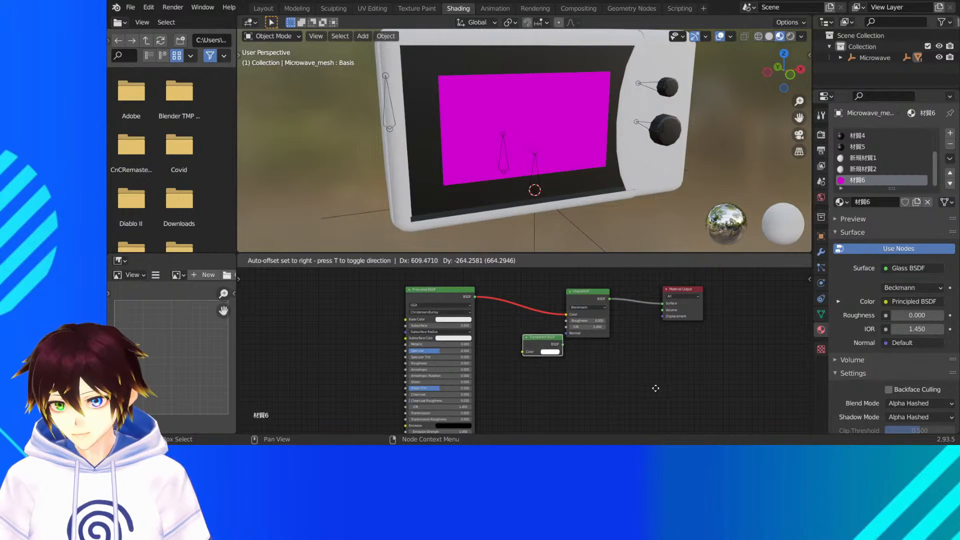
pyautogui.click(554, 332)
# - Add a Mix Shader node next to the Transparent BSDF node
pyautogui.click(371, 260)
pyautogui.click(383, 273)
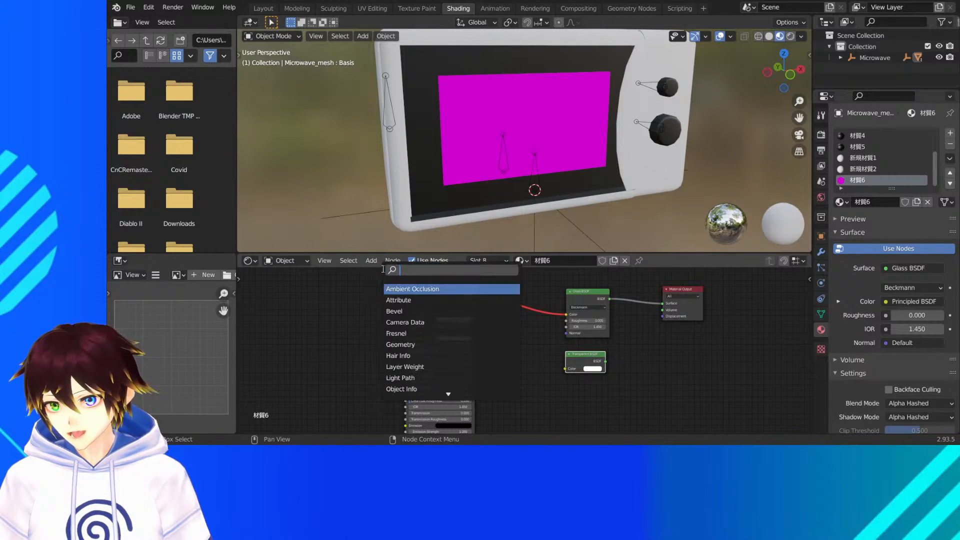
pyautogui.write('mix')
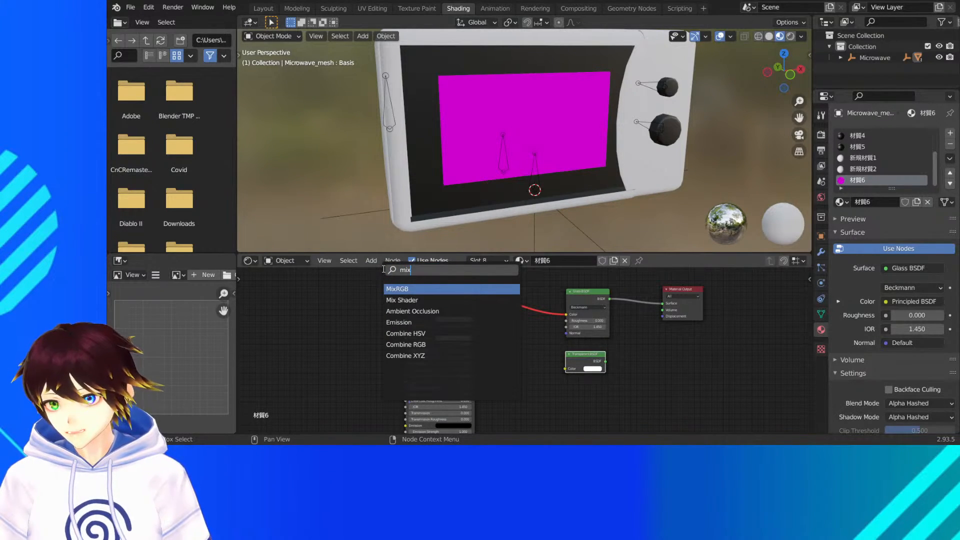
pyautogui.click(401, 300)
pyautogui.click(273, 415)
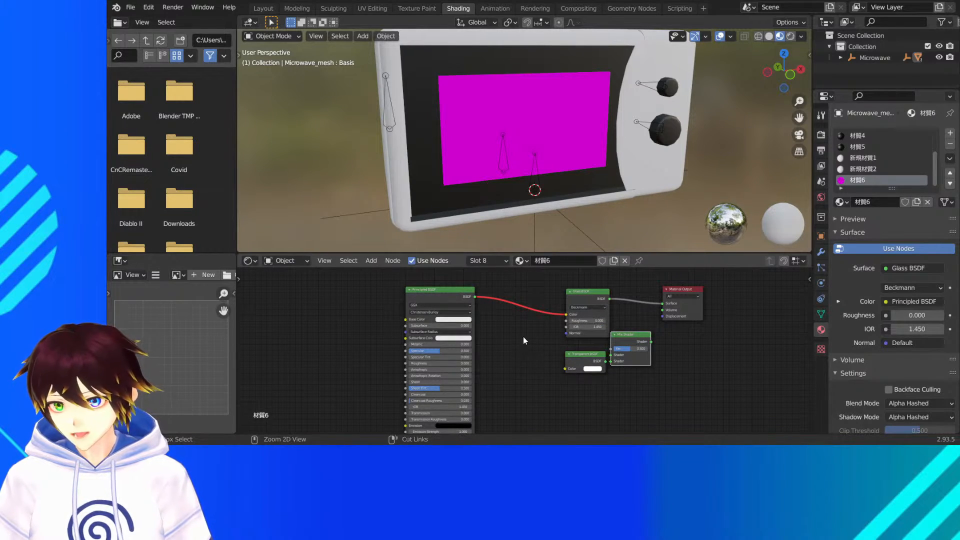
# - Disconnect the Principled BSDF from the Glass BSDF, and route Glass and Transparent BSDF through the Mix Shader into the Material Output's surface
pyautogui.moveTo(566, 315); pyautogui.dragTo(535, 322)
pyautogui.moveTo(582, 299); pyautogui.dragTo(551, 302)
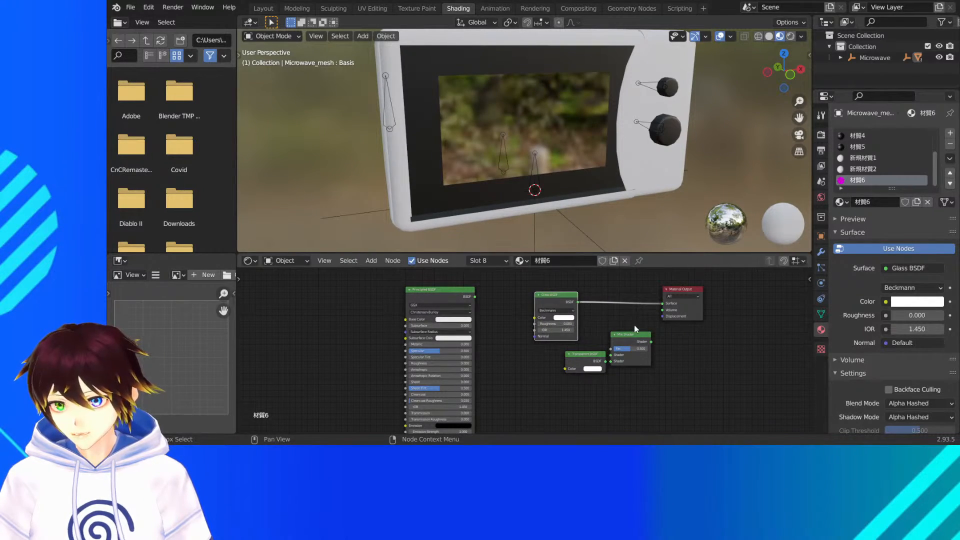
pyautogui.keyDown('ctrl'); pyautogui.moveTo(621, 291); pyautogui.dragTo(631, 314, button='right'); pyautogui.keyUp('ctrl')
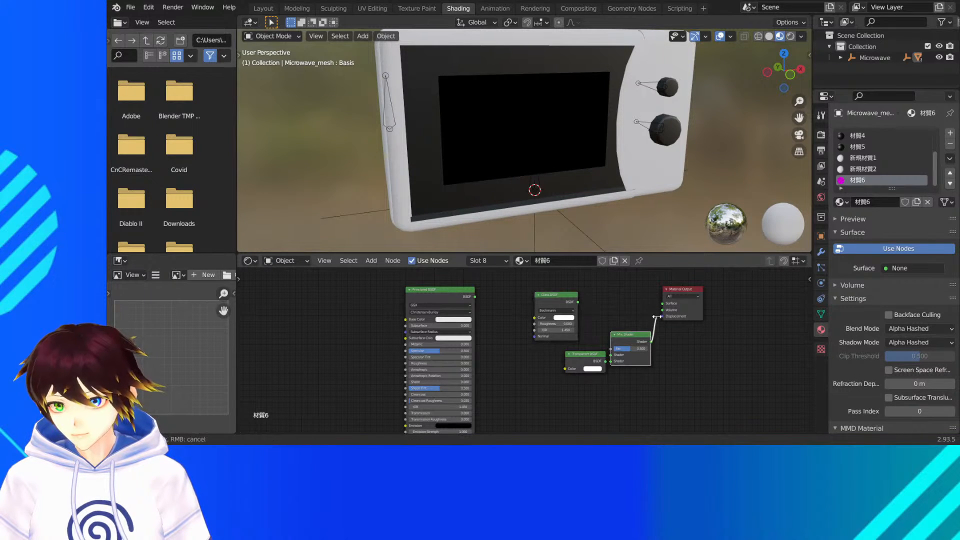
pyautogui.moveTo(652, 342); pyautogui.dragTo(637, 313)
pyautogui.moveTo(578, 302); pyautogui.dragTo(615, 337)
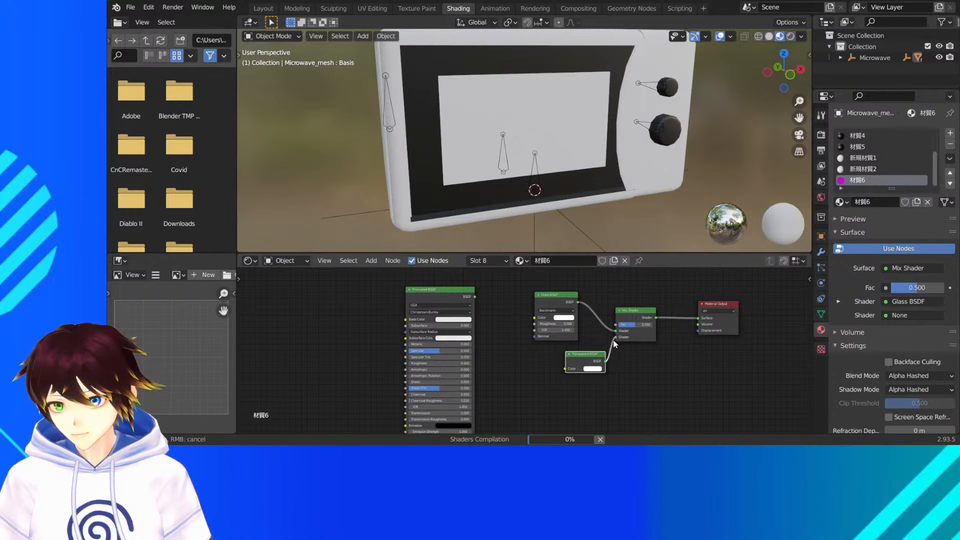
# - Set the 材質6 material's blend mode to Alpha Blend and its shadow mode to None
pyautogui.scroll(2, 584, 163)
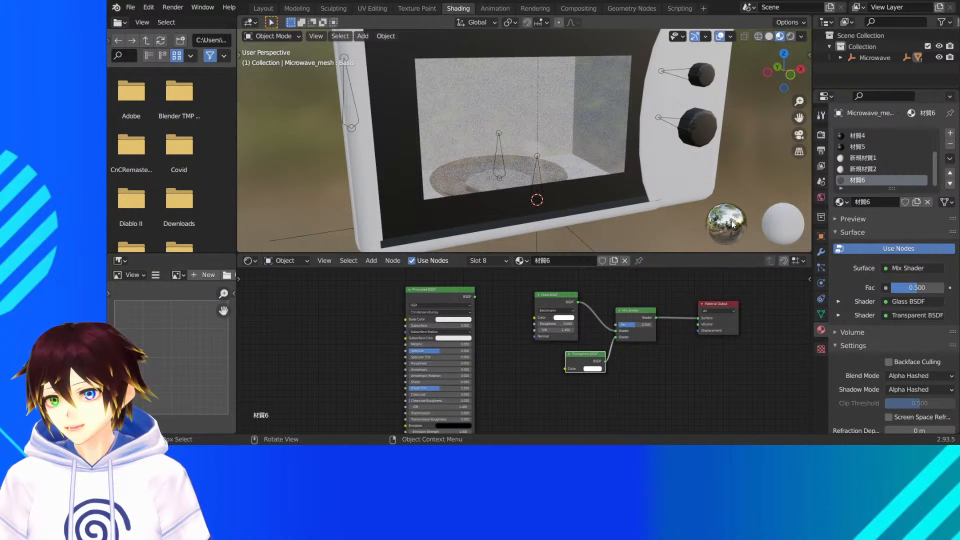
pyautogui.click(928, 377)
pyautogui.click(905, 327)
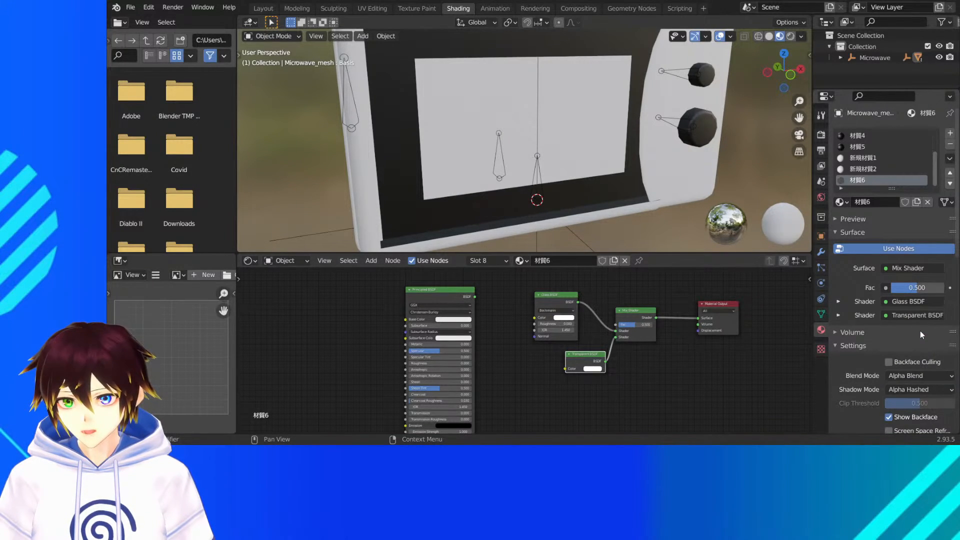
pyautogui.click(928, 390)
pyautogui.click(900, 353)
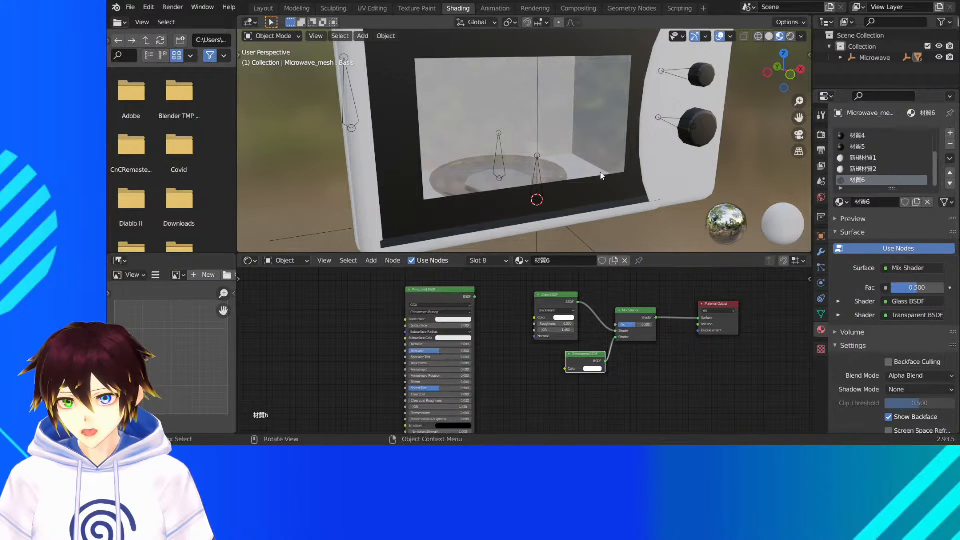
# - Check the window in rendered shading, return to material preview, and lower the Mix Shader factor to 0.183
pyautogui.moveTo(602, 175); pyautogui.dragTo(638, 172, button='middle')
pyautogui.click(790, 36)
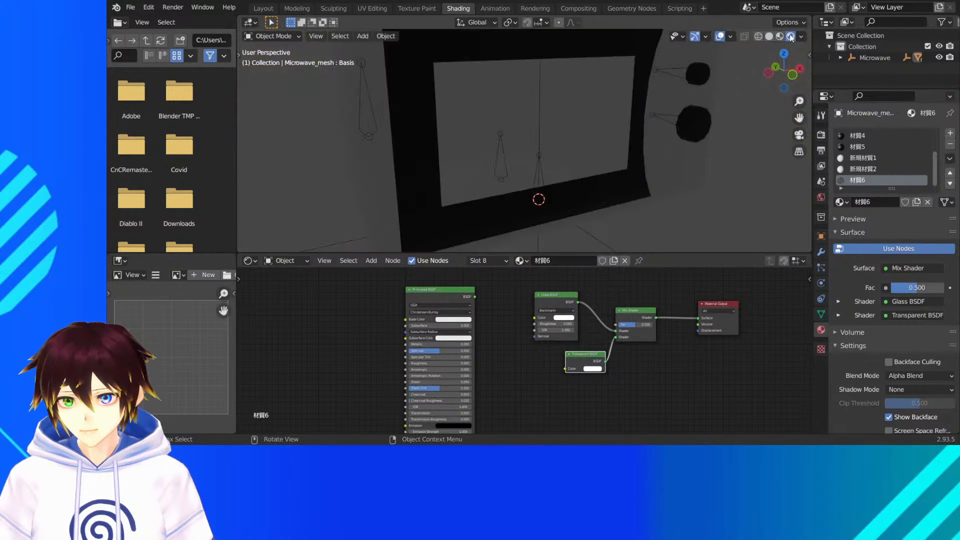
pyautogui.click(780, 36)
pyautogui.moveTo(918, 288)
pyautogui.mouseDown()
pyautogui.moveTo(890, 288)
pyautogui.moveTo(905, 288)
pyautogui.mouseUp()
pyautogui.moveTo(595, 138)
pyautogui.mouseDown(button='middle')
pyautogui.moveTo(574, 137)
pyautogui.moveTo(592, 140)
pyautogui.mouseUp(button='middle')
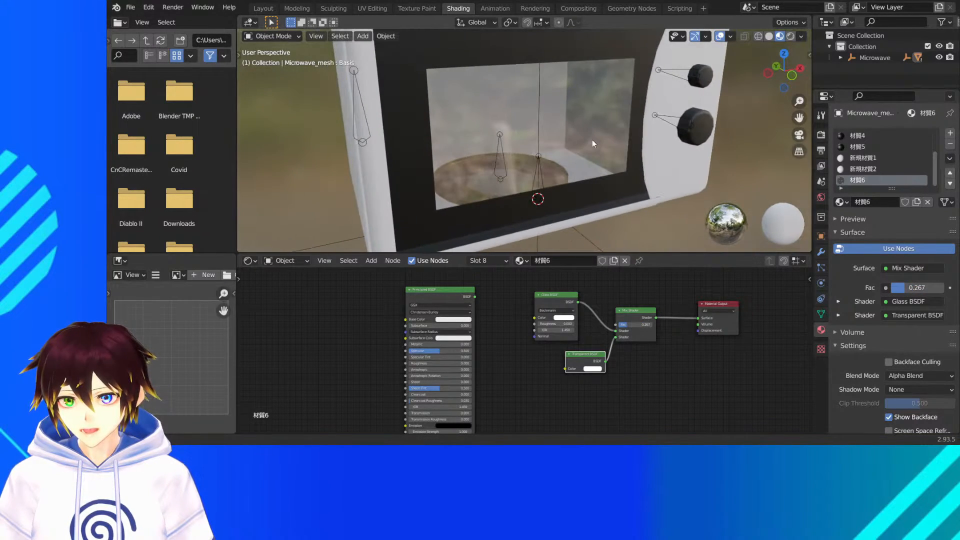
pyautogui.moveTo(915, 288); pyautogui.dragTo(903, 290)
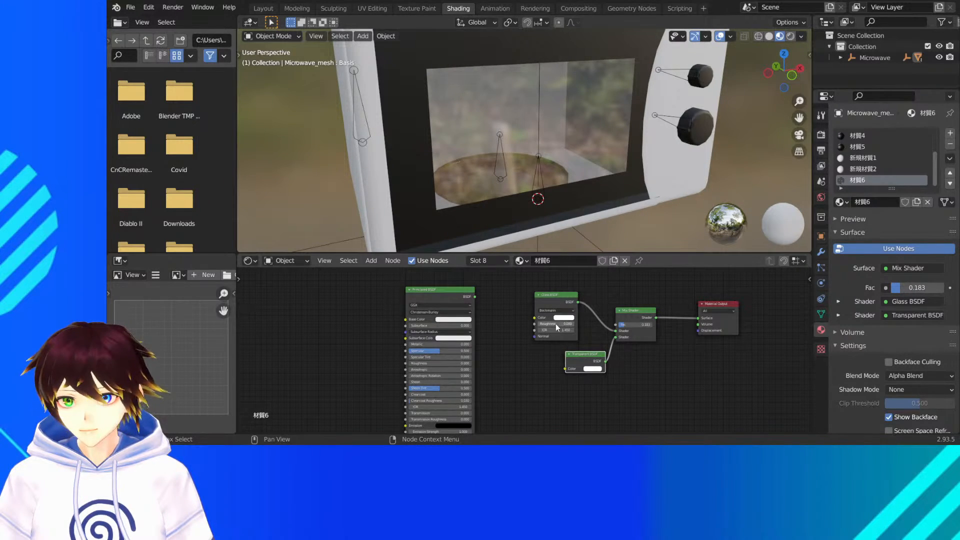
# - Switch to the Layout workspace and rename the 材質6 material as Glass
pyautogui.scroll(2, 556, 323)
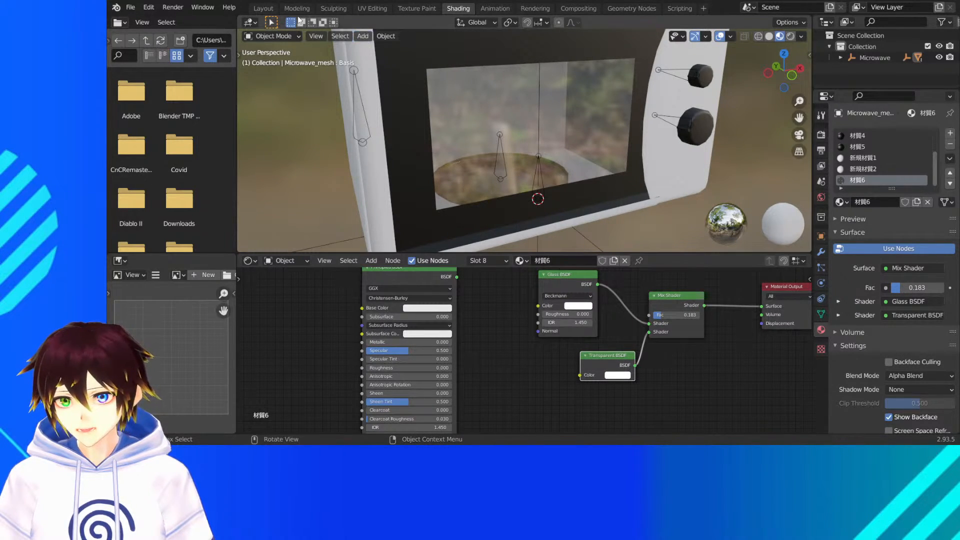
pyautogui.click(264, 8)
pyautogui.scroll(-3, 512, 203)
pyautogui.scroll(3, 507, 225)
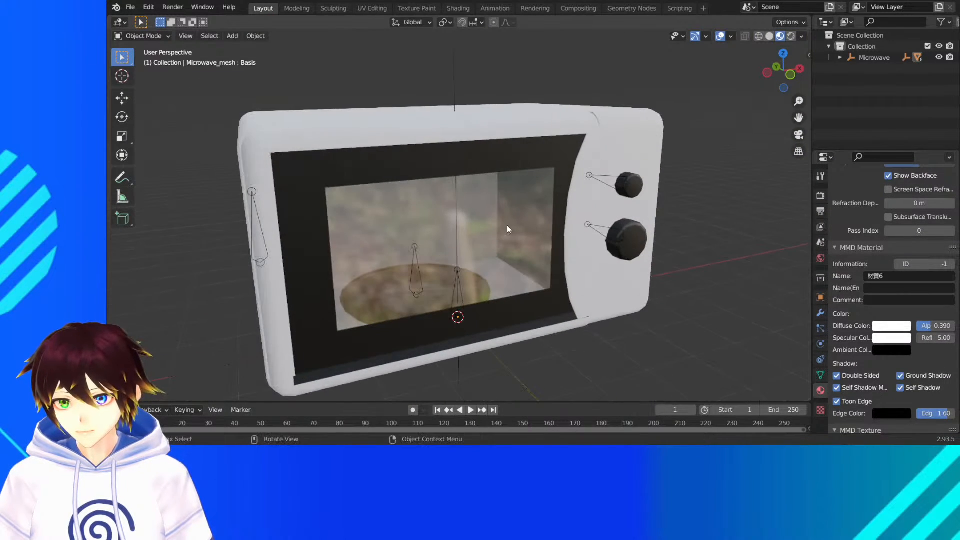
pyautogui.scroll(10, 870, 291)
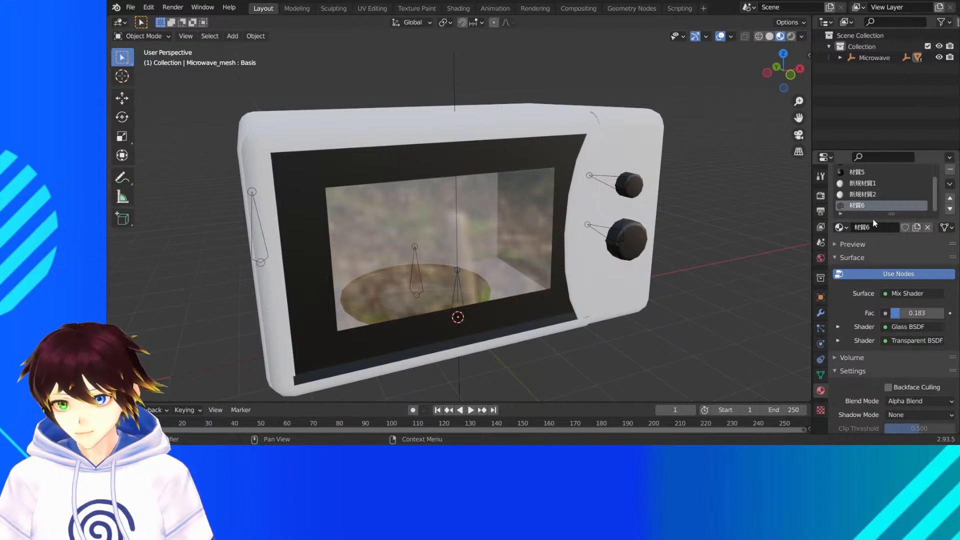
pyautogui.write('G')
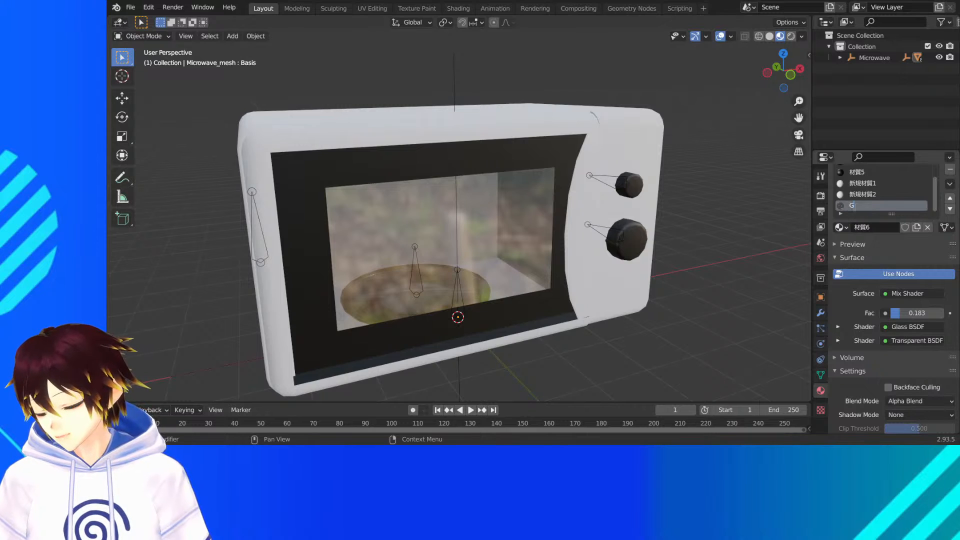
pyautogui.write('lass')
pyautogui.press('Return')
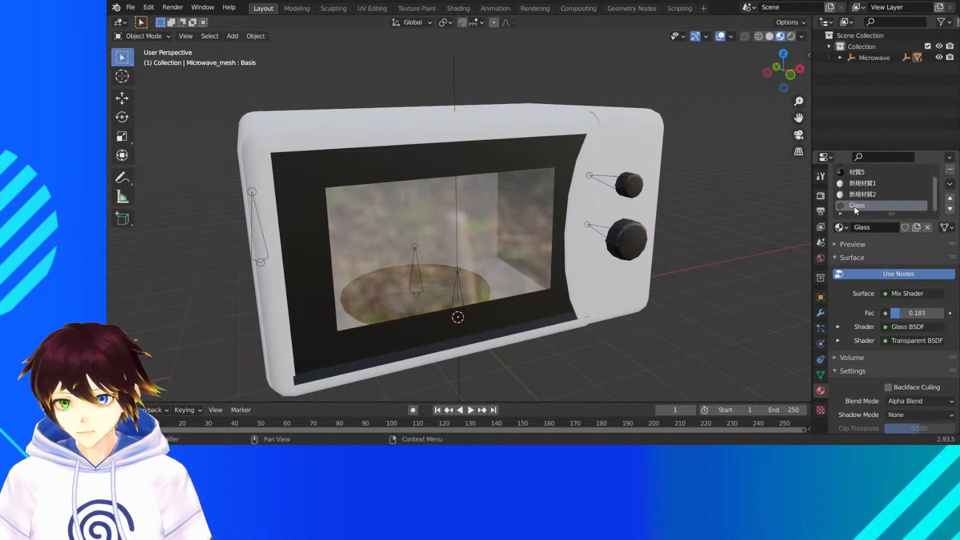
# - Move the Glass material up one slot, and return it to the end of the material list
pyautogui.scroll(3, 851, 205)
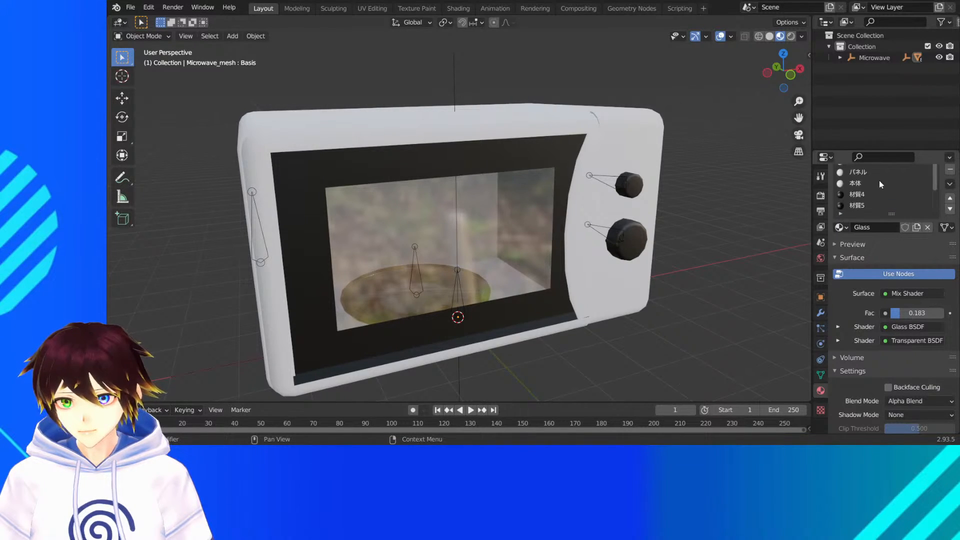
pyautogui.click(954, 201)
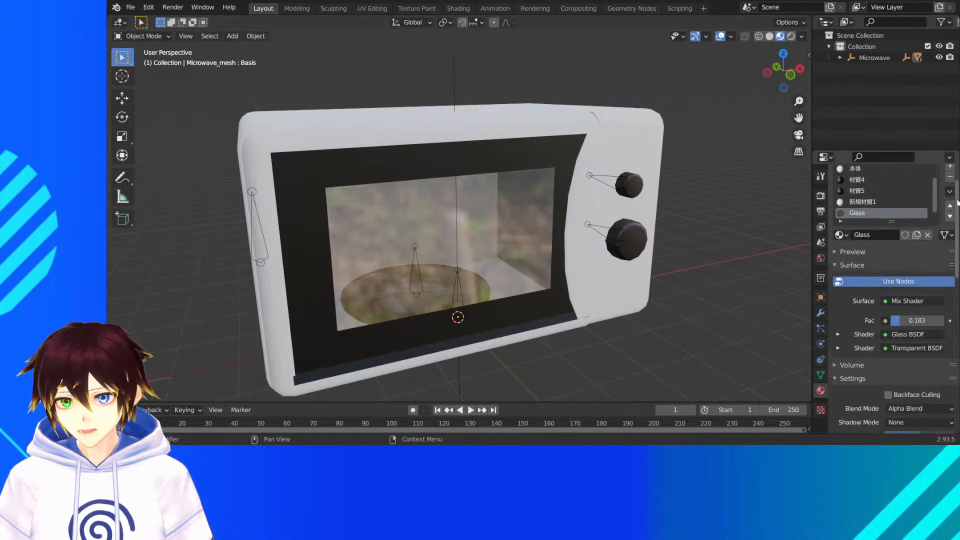
pyautogui.scroll(2, 956, 206)
pyautogui.scroll(-1, 939, 223)
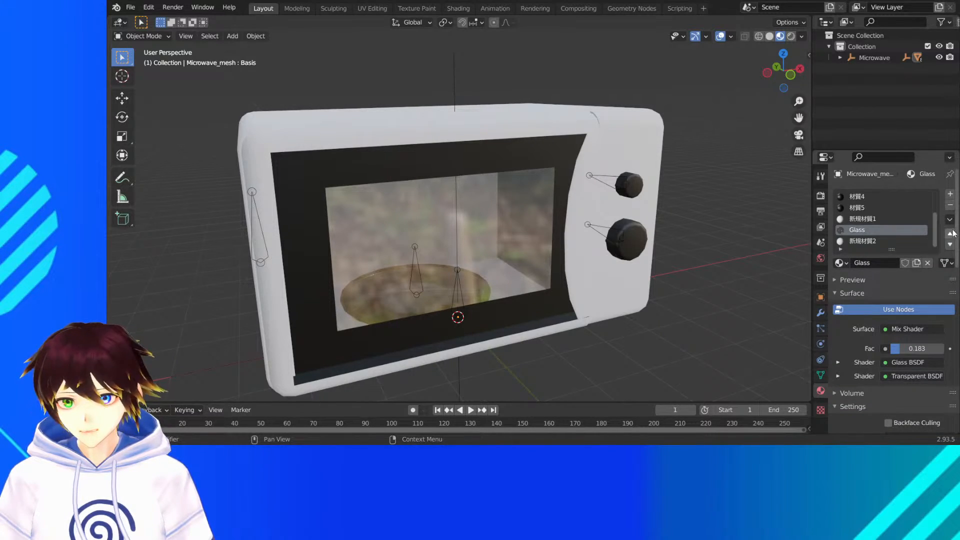
pyautogui.click(950, 244)
# - Brighten the base color of the 新規材質2 material to white and check the microwave's interior
pyautogui.click(869, 231)
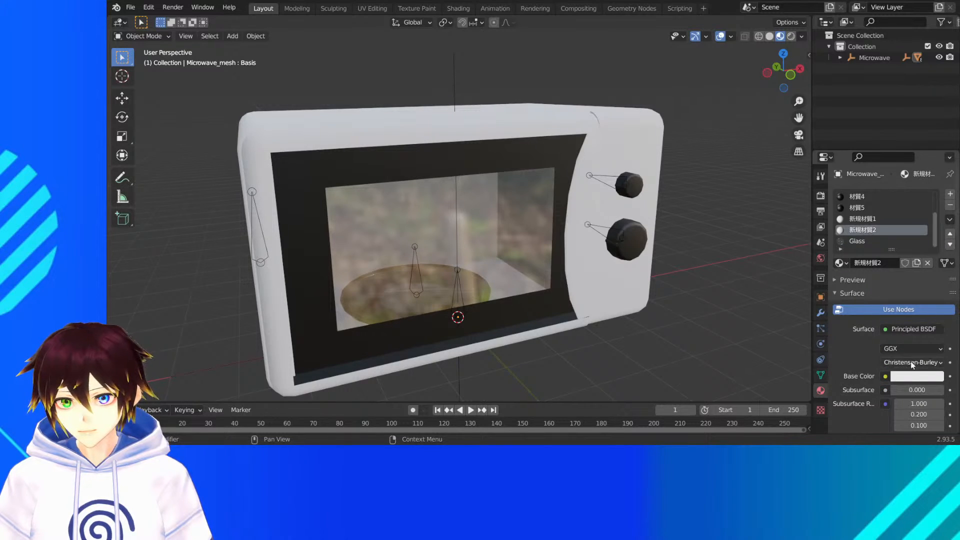
pyautogui.click(917, 376)
pyautogui.click(891, 262)
pyautogui.moveTo(890, 263)
pyautogui.mouseDown()
pyautogui.moveTo(935, 255)
pyautogui.moveTo(935, 288)
pyautogui.moveTo(936, 219)
pyautogui.mouseUp()
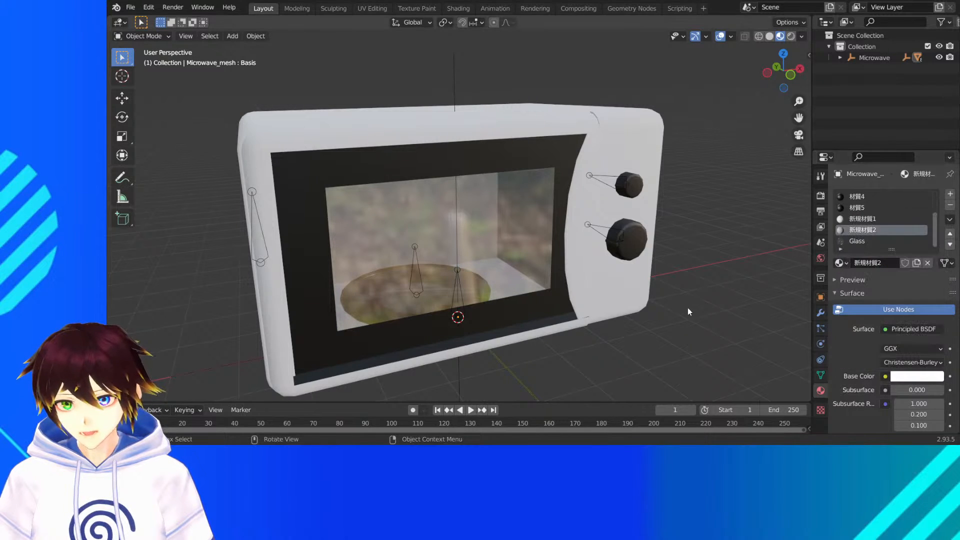
pyautogui.moveTo(631, 241); pyautogui.dragTo(616, 256, button='middle')
# - Rename the 新規材質2 material as MicrowaveFloor
pyautogui.click(865, 219)
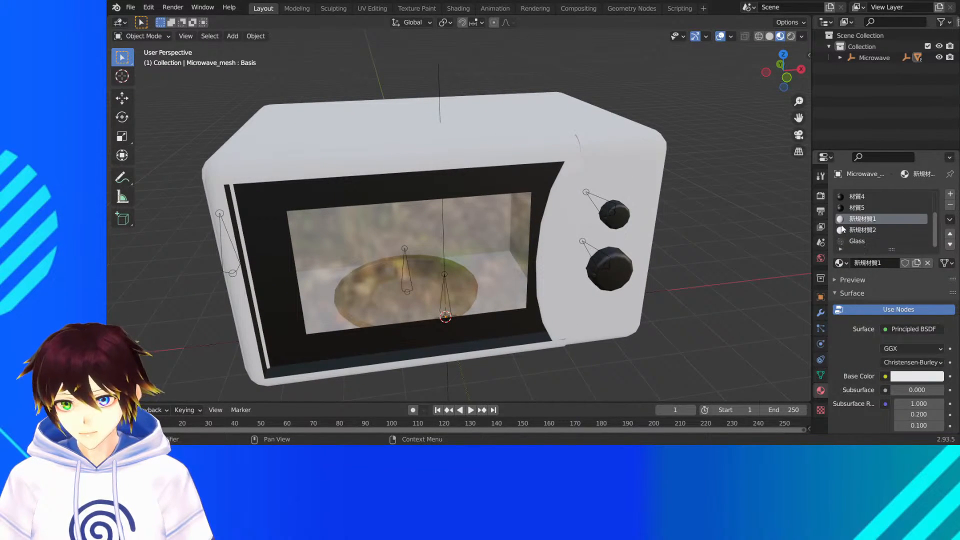
pyautogui.click(862, 230)
pyautogui.doubleClick(858, 231)
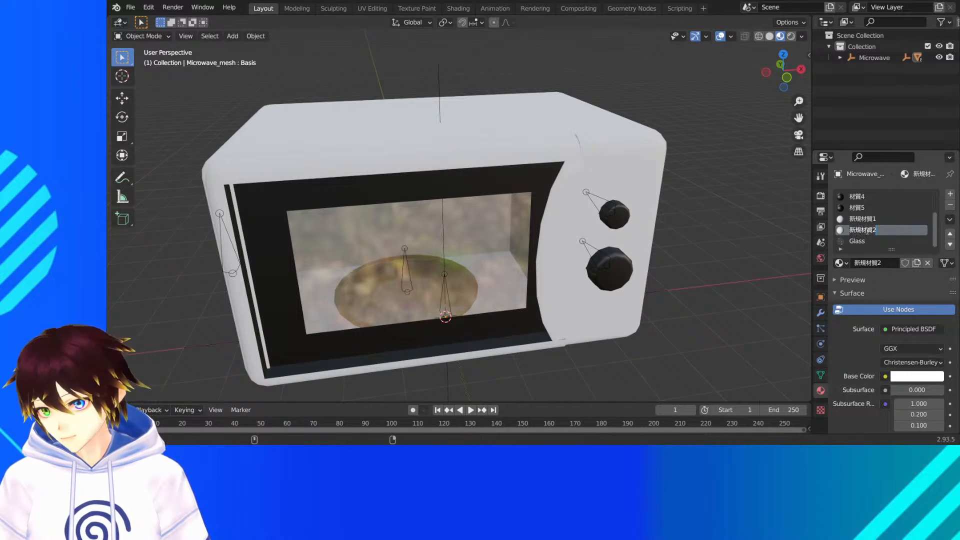
pyautogui.write('M')
pyautogui.write('icrowaveFloor')
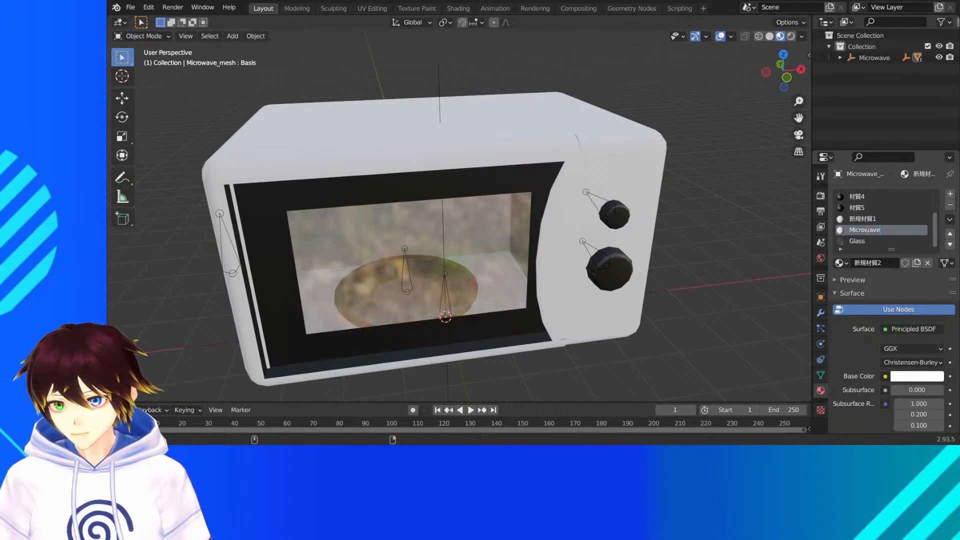
pyautogui.press('Return')
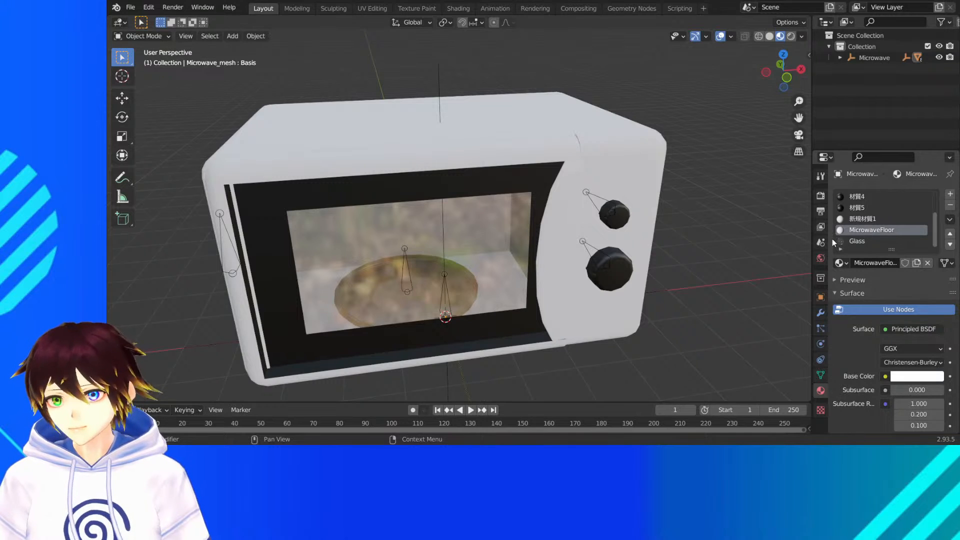
# - Set the MicrowaveFloor material's Metallic to 1.000, lower its Roughness slightly, and check the reflections through the window
pyautogui.scroll(-5, 894, 360)
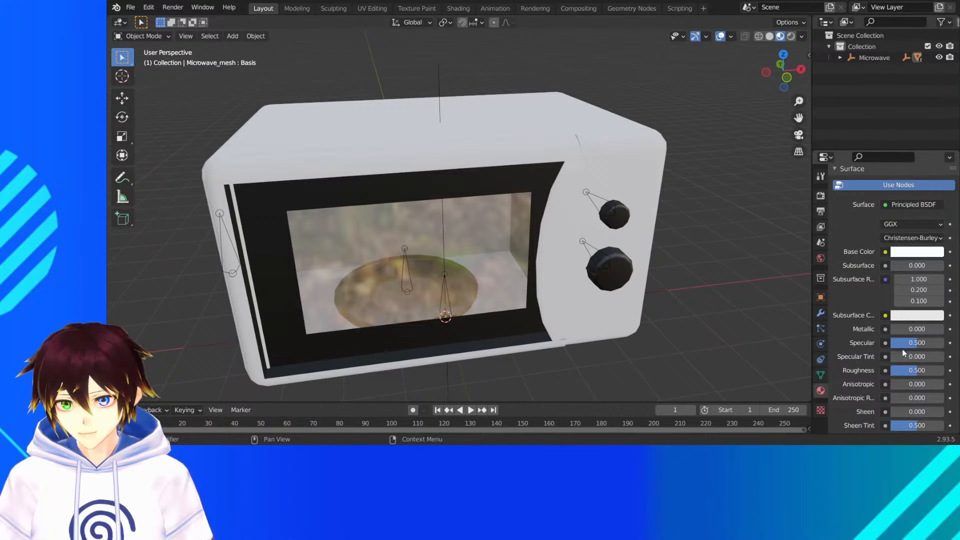
pyautogui.moveTo(908, 332); pyautogui.dragTo(958, 332)
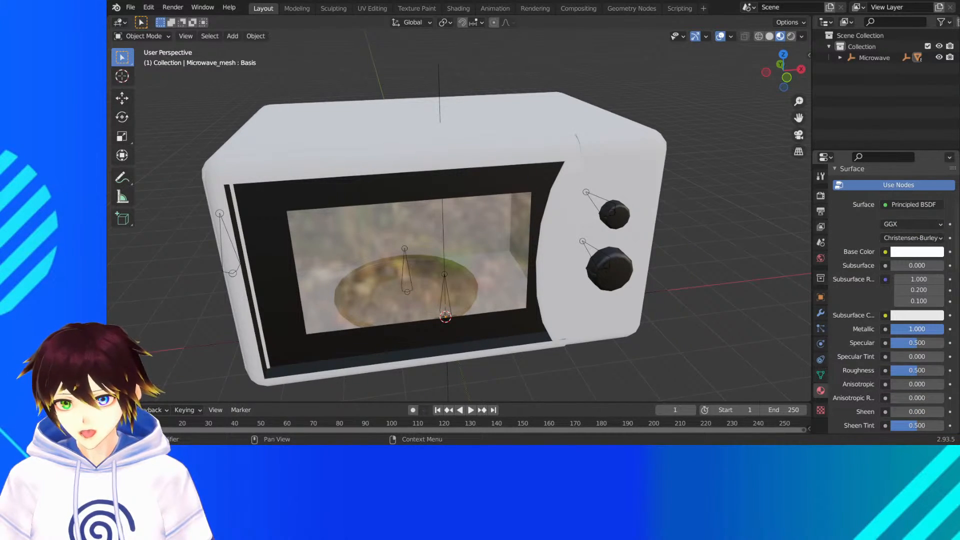
pyautogui.scroll(2, 918, 343)
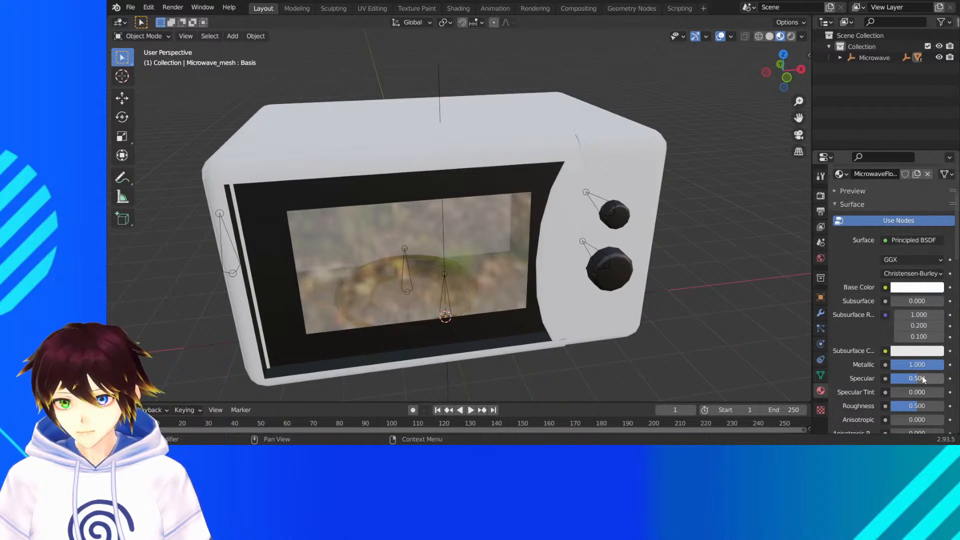
pyautogui.moveTo(918, 406); pyautogui.dragTo(912, 405)
pyautogui.moveTo(785, 311); pyautogui.dragTo(650, 260, button='middle')
pyautogui.scroll(4, 881, 224)
pyautogui.scroll(-2, 858, 231)
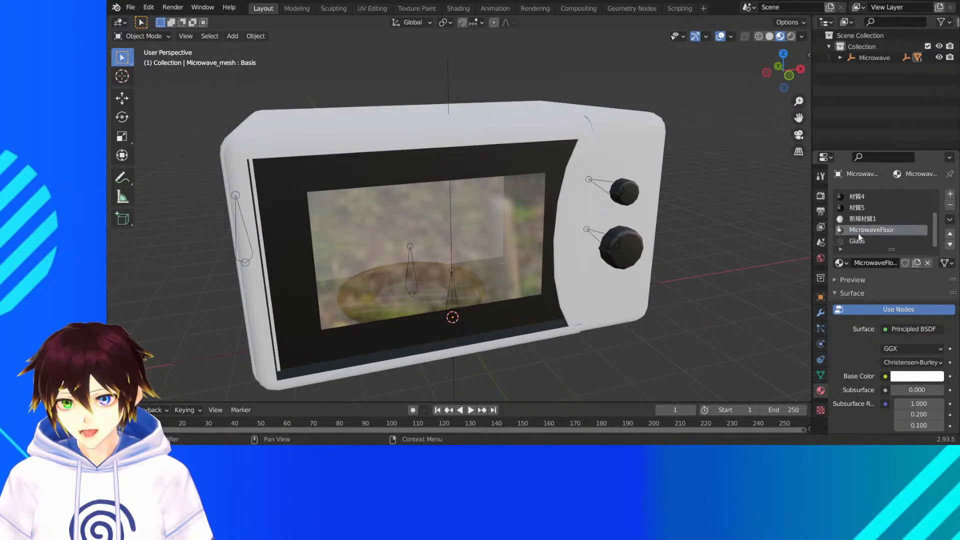
# - Darken the 新規材質1 material's base color to a pinkish grey with hue 0.986, saturation 0.125 and value 0.336
pyautogui.click(862, 221)
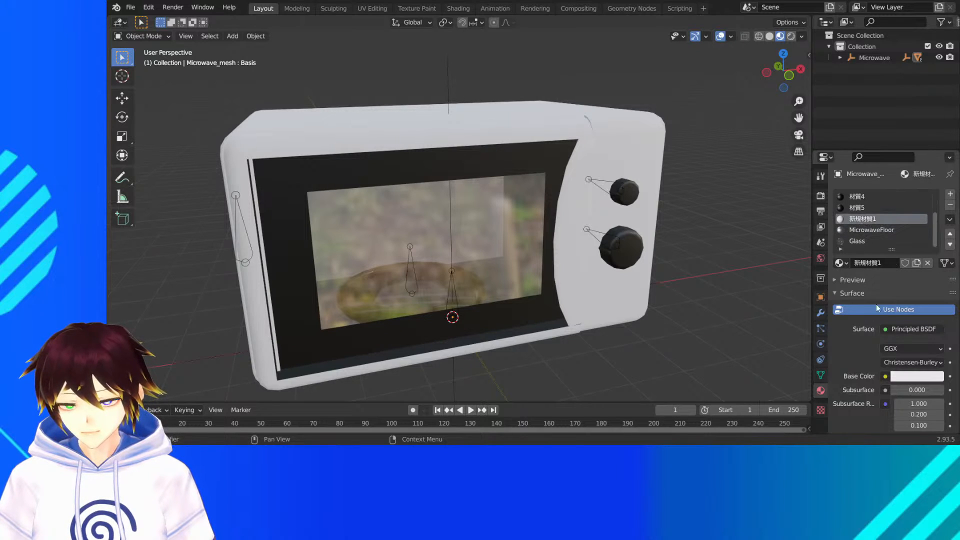
pyautogui.click(901, 381)
pyautogui.moveTo(887, 274)
pyautogui.mouseDown()
pyautogui.moveTo(892, 252)
pyautogui.moveTo(886, 263)
pyautogui.moveTo(935, 248)
pyautogui.mouseUp()
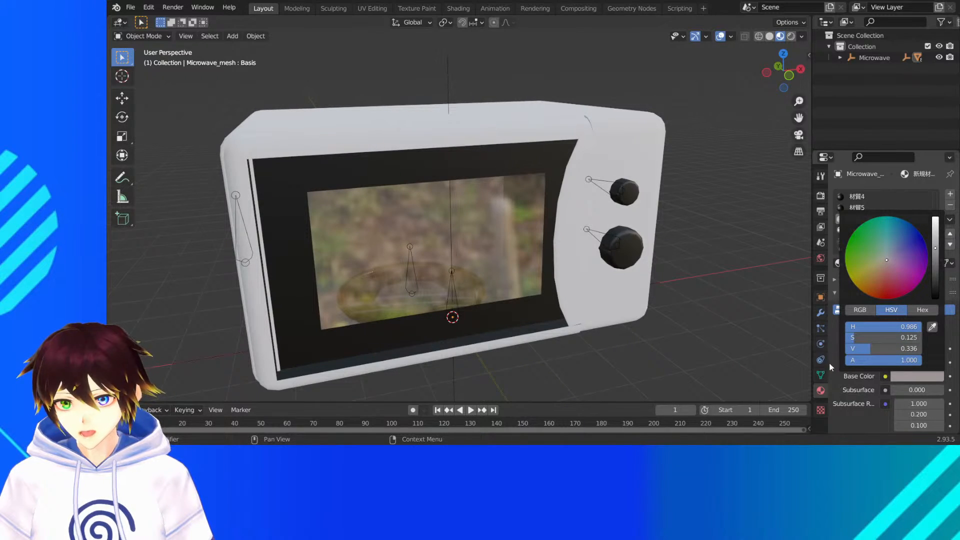
# - Set the 新規材質1 material's Roughness to 0.4 and Metallic to 1.000, and inspect the interior through the window
pyautogui.scroll(-6, 869, 363)
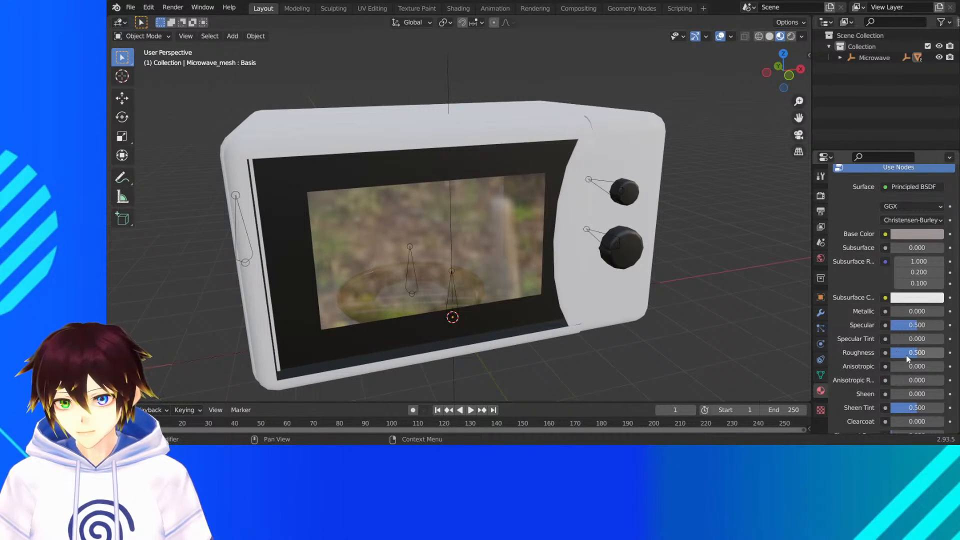
pyautogui.click(907, 355)
pyautogui.write('0.4')
pyautogui.press('Return')
pyautogui.click(919, 312)
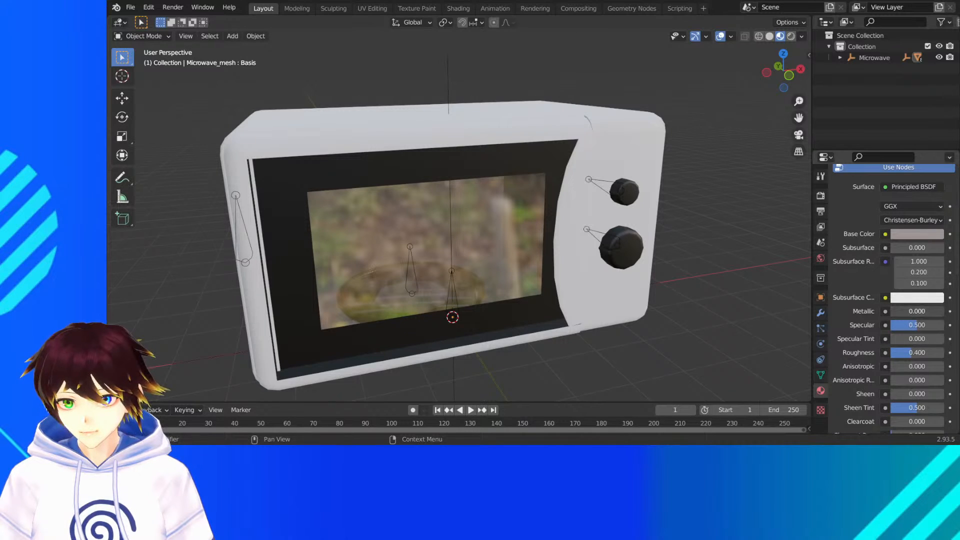
pyautogui.moveTo(919, 312); pyautogui.dragTo(942, 312)
pyautogui.moveTo(505, 233); pyautogui.dragTo(562, 235, button='middle')
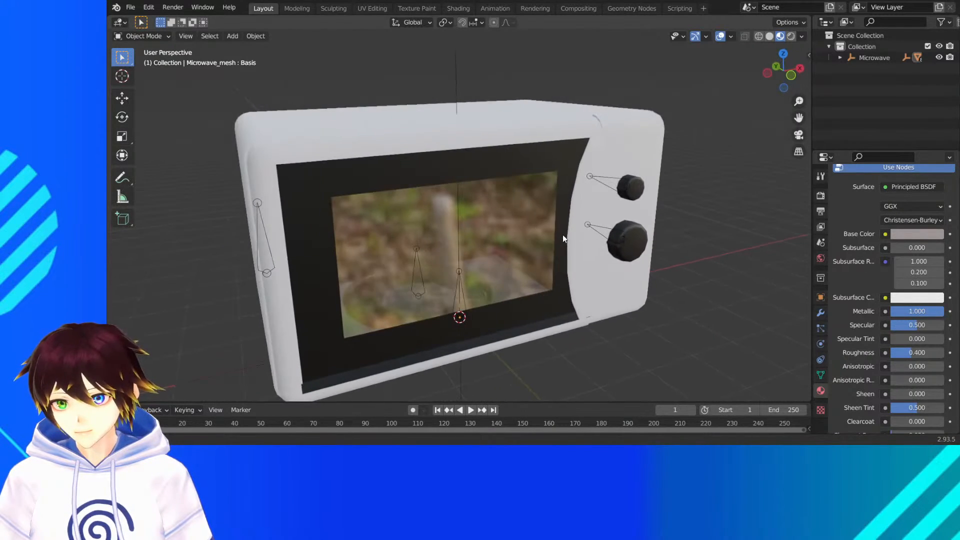
# - Rename the 新規材質1 material as Microwave Interior
pyautogui.scroll(6, 879, 272)
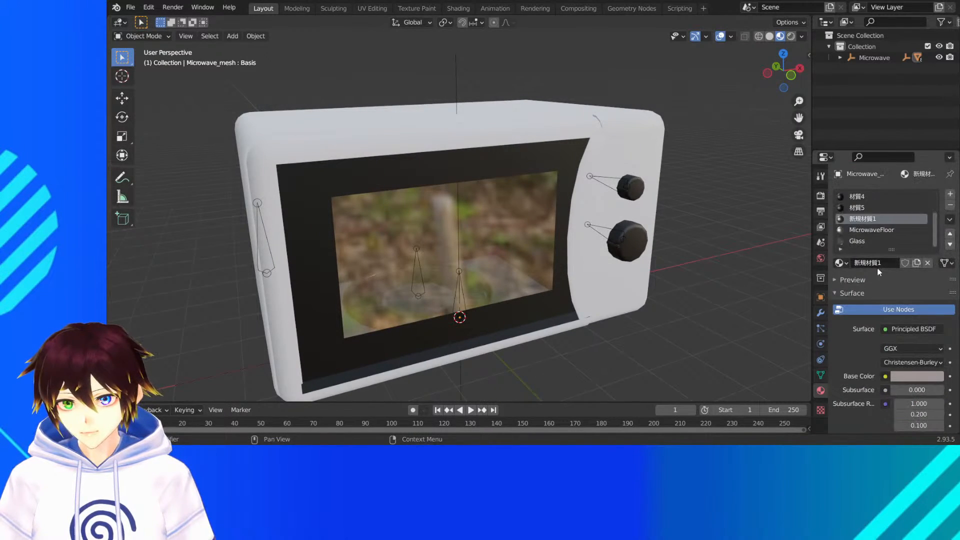
pyautogui.doubleClick(870, 221)
pyautogui.write('Microwave Interior')
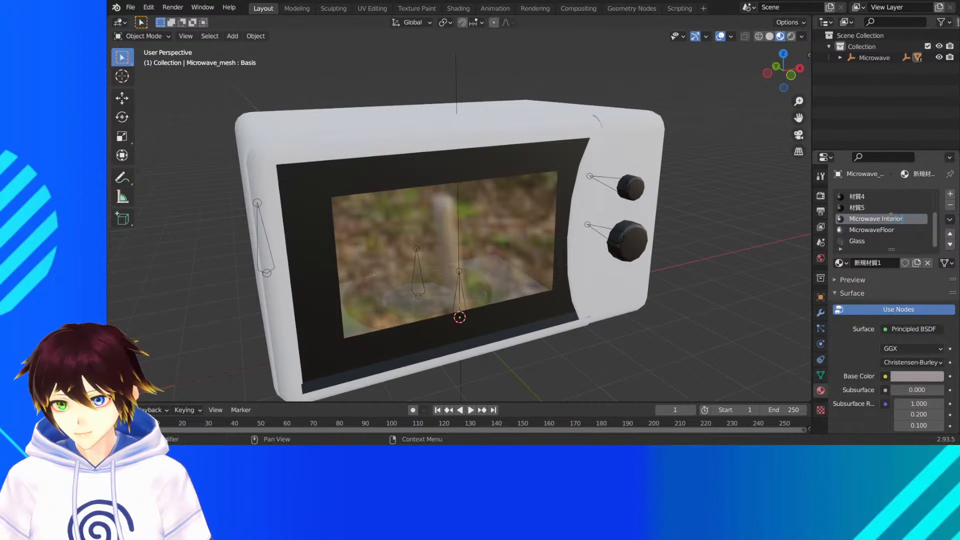
pyautogui.press('Return')
# - Select the 扉 material at the start of the material list
pyautogui.scroll(3, 870, 216)
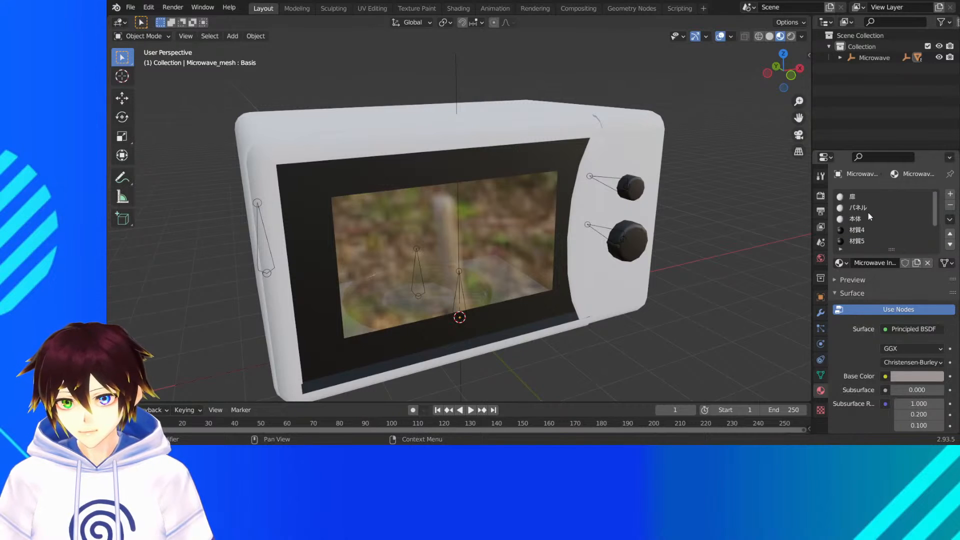
pyautogui.click(856, 198)
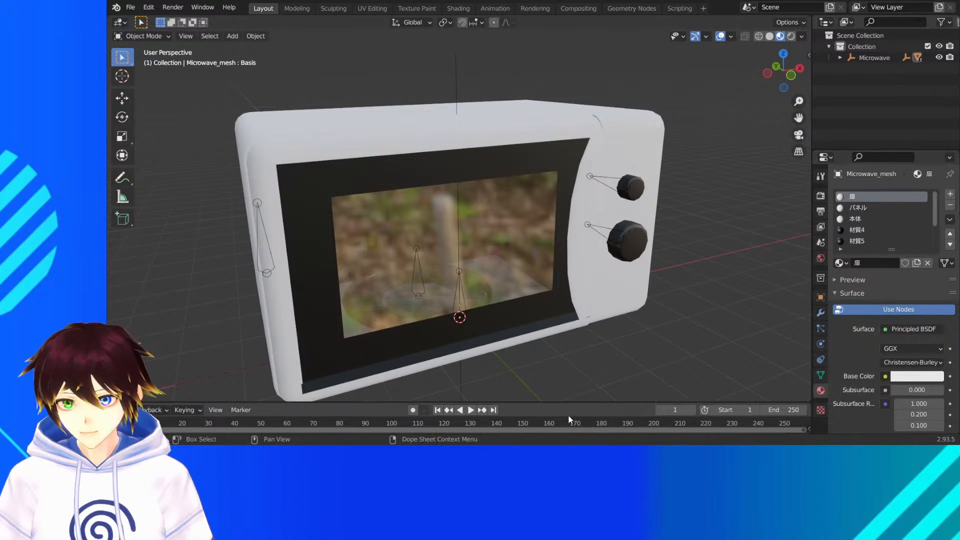
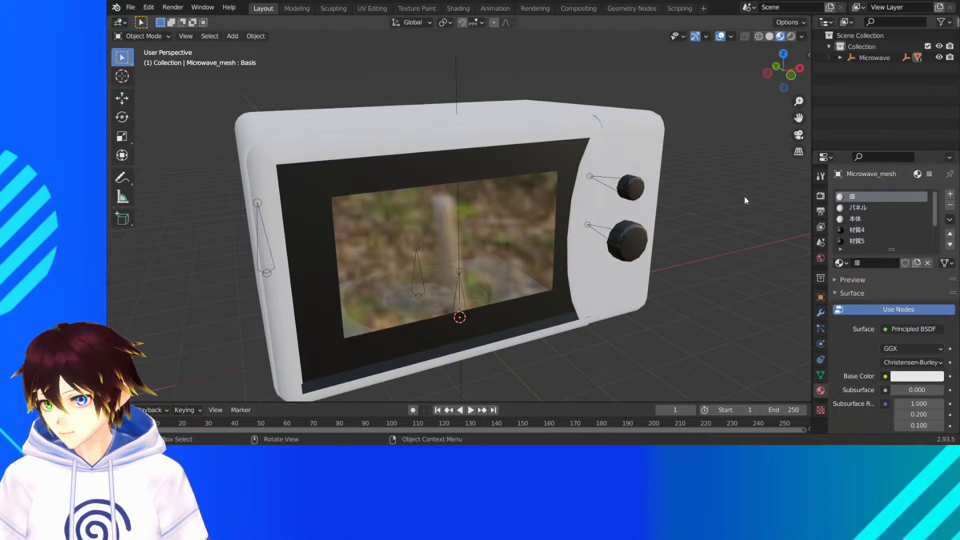
# - Check the 扉 material's base color on the door and set its Metallic to 1
pyautogui.moveTo(629, 211); pyautogui.dragTo(618, 212, button='middle')
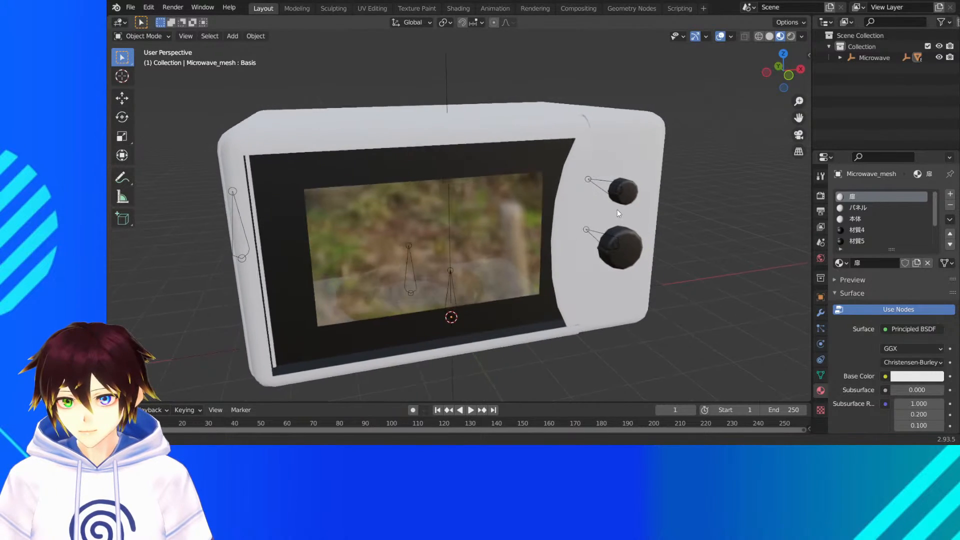
pyautogui.click(899, 373)
pyautogui.moveTo(888, 264)
pyautogui.mouseDown()
pyautogui.moveTo(877, 273)
pyautogui.moveTo(888, 270)
pyautogui.moveTo(887, 257)
pyautogui.mouseUp()
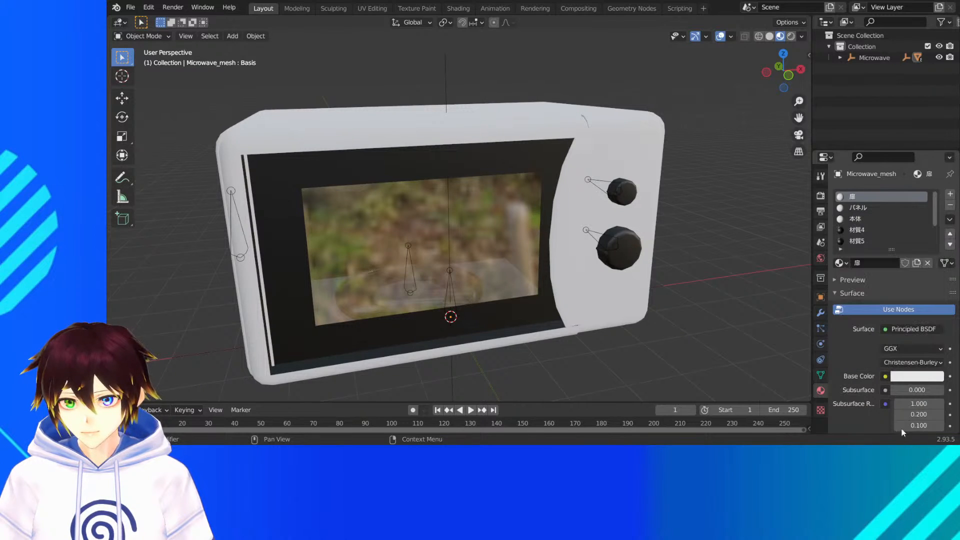
pyautogui.scroll(-8, 887, 378)
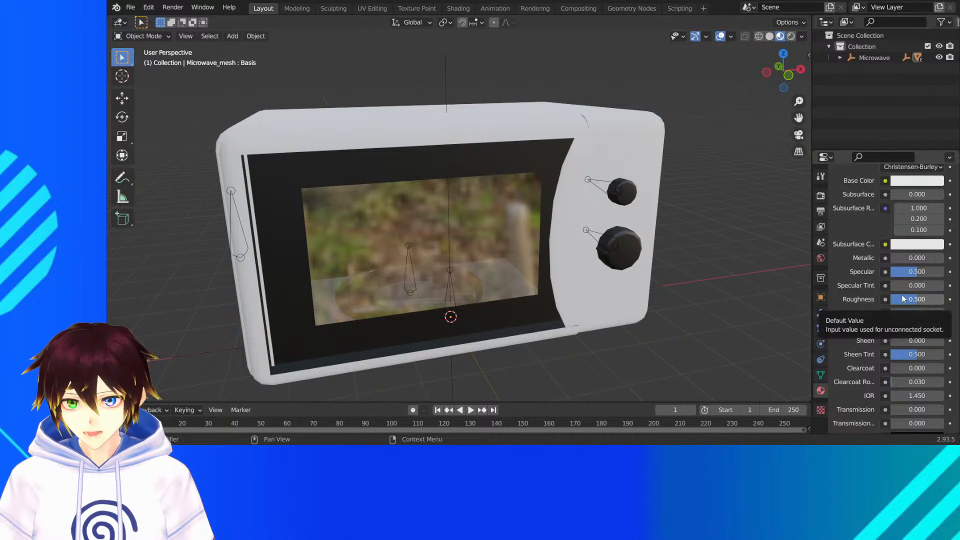
pyautogui.click(913, 257)
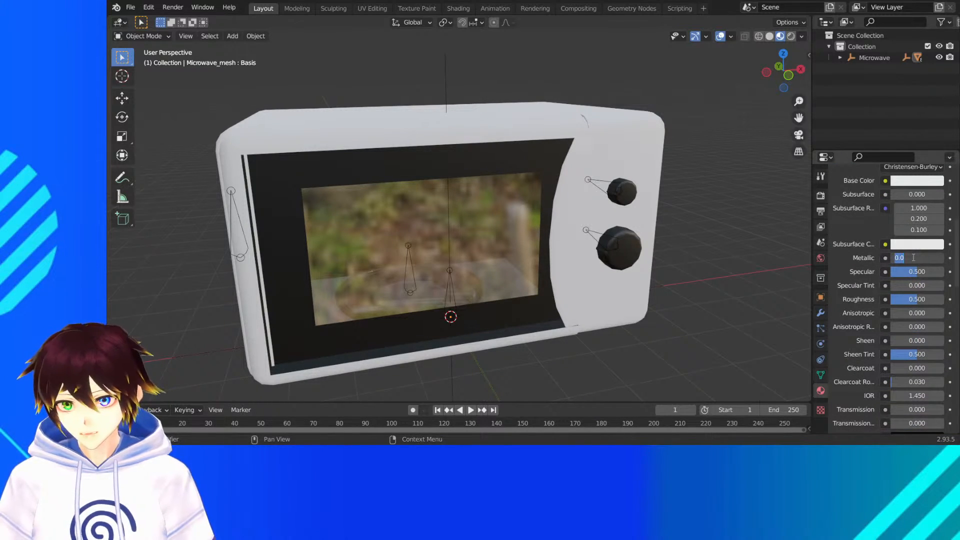
pyautogui.write('1')
pyautogui.press('Return')
pyautogui.moveTo(517, 198); pyautogui.dragTo(529, 200, button='middle')
# - Rename the 扉 material as Microwave Door
pyautogui.scroll(10, 854, 214)
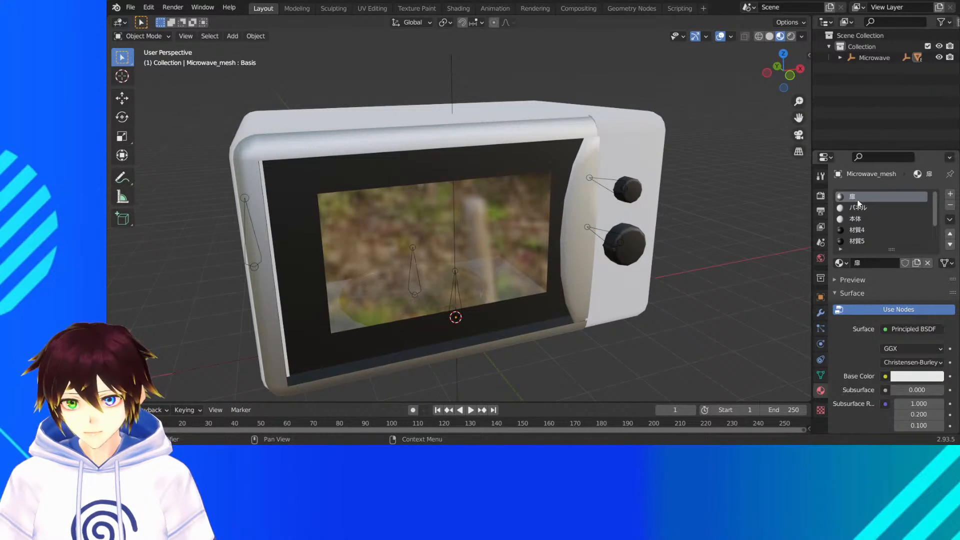
pyautogui.write('Microwave Door')
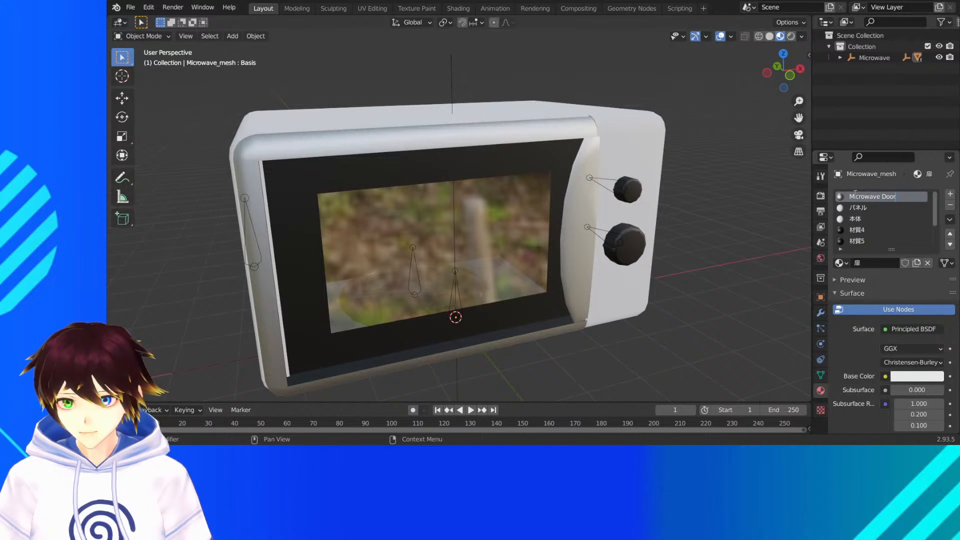
pyautogui.press('Return')
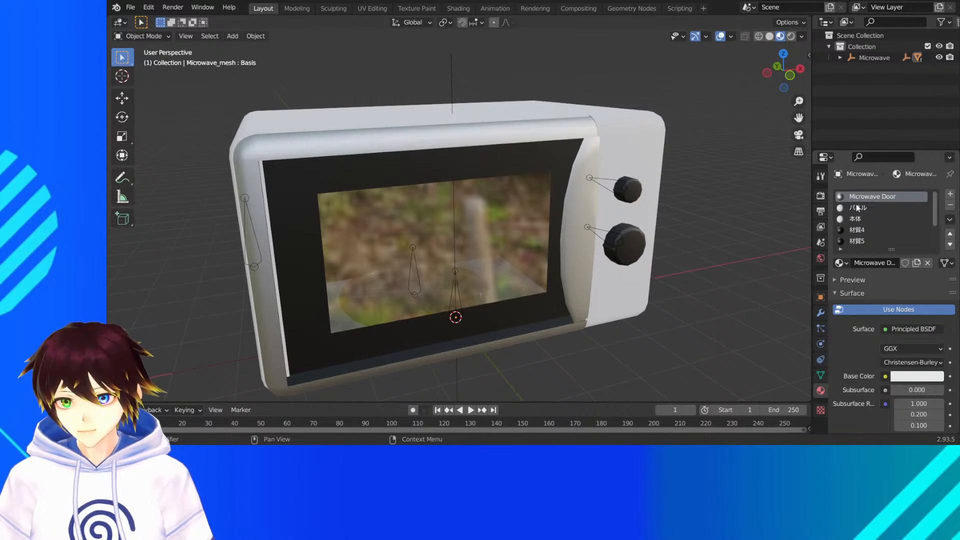
# - Tint the パネル material's base color pale pink to identify the part it covers
pyautogui.click(857, 207)
pyautogui.click(908, 375)
pyautogui.moveTo(902, 280)
pyautogui.mouseDown()
pyautogui.moveTo(884, 284)
pyautogui.moveTo(887, 258)
pyautogui.mouseUp()
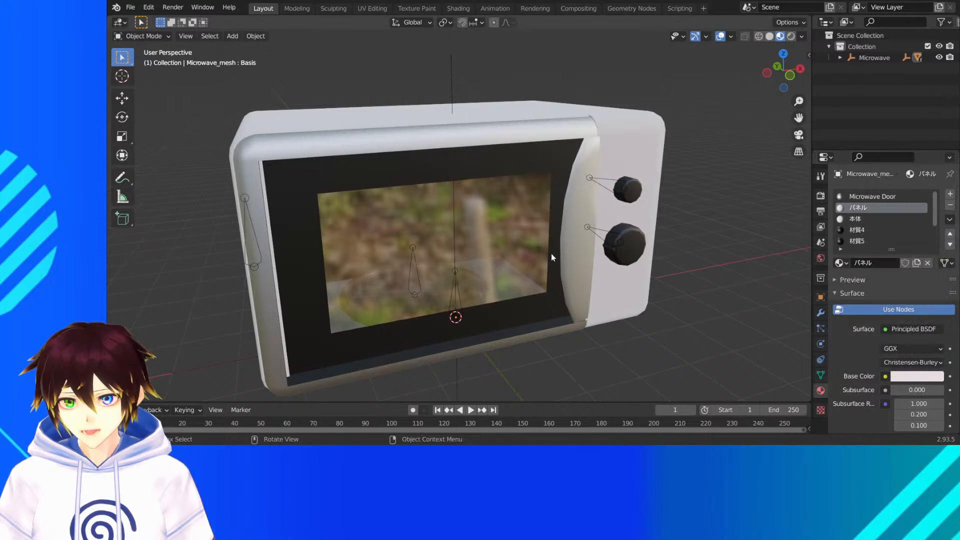
pyautogui.moveTo(553, 257); pyautogui.dragTo(707, 285, button='middle')
# - Rename the パネル material as Microwave Dials
pyautogui.doubleClick(854, 208)
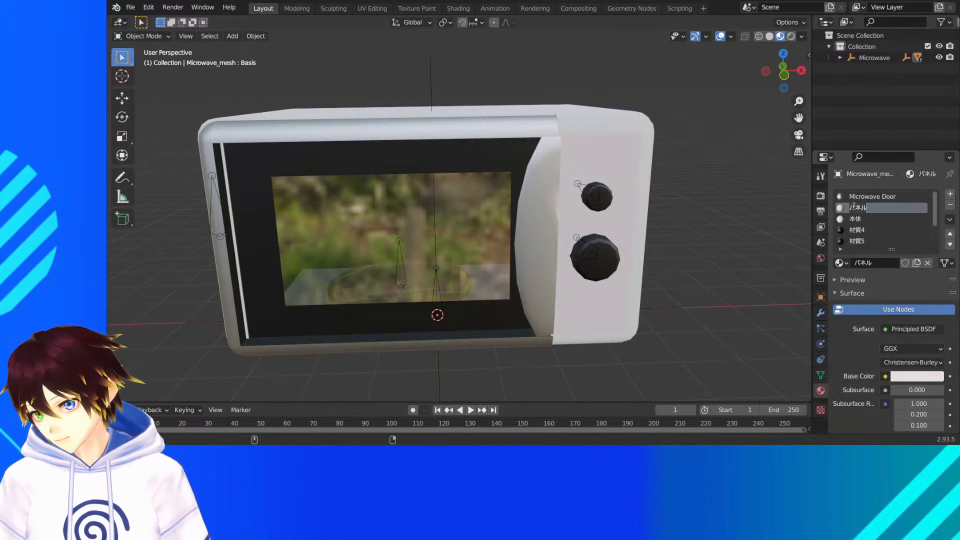
pyautogui.write('Microwave')
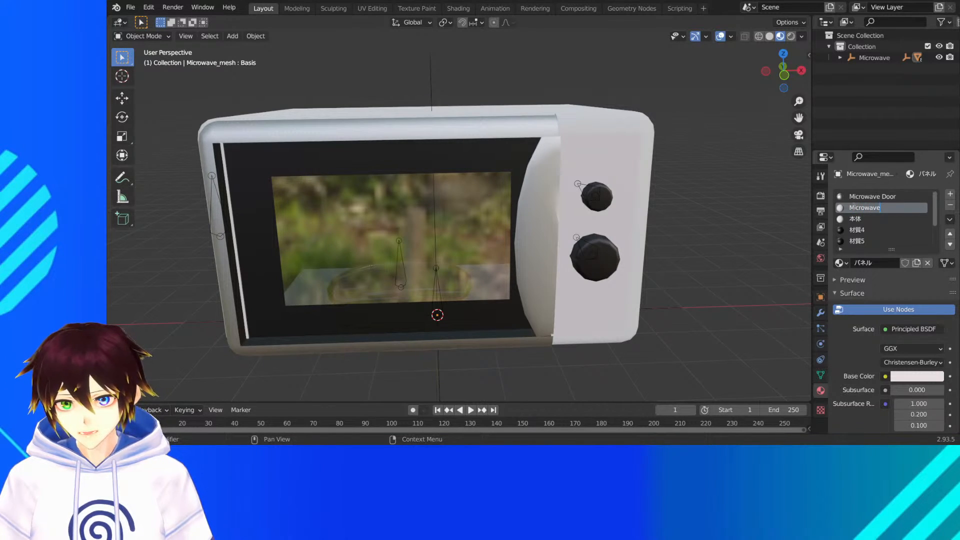
pyautogui.write(' Dial')
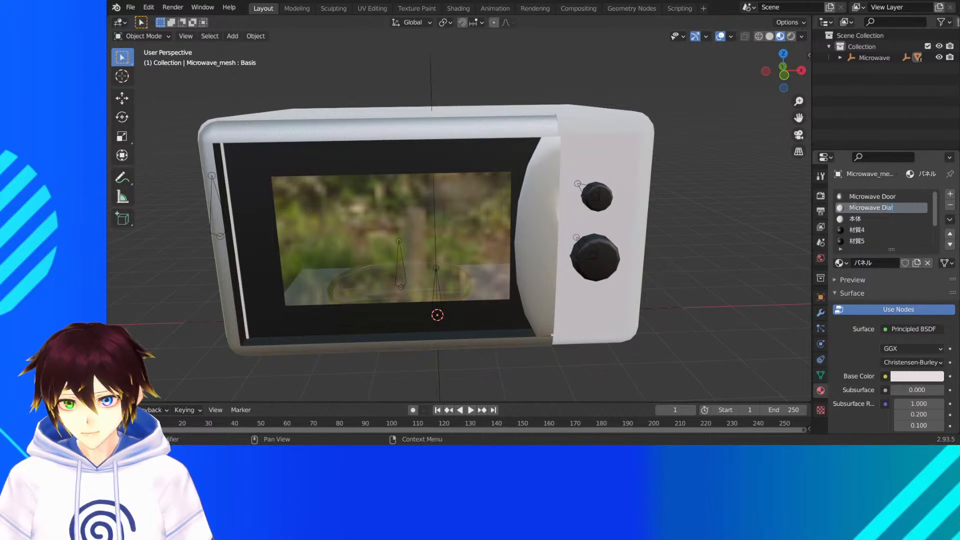
pyautogui.write('s')
pyautogui.press('Return')
# - Change the control panel material's name to Microwave Details
pyautogui.doubleClick(855, 208)
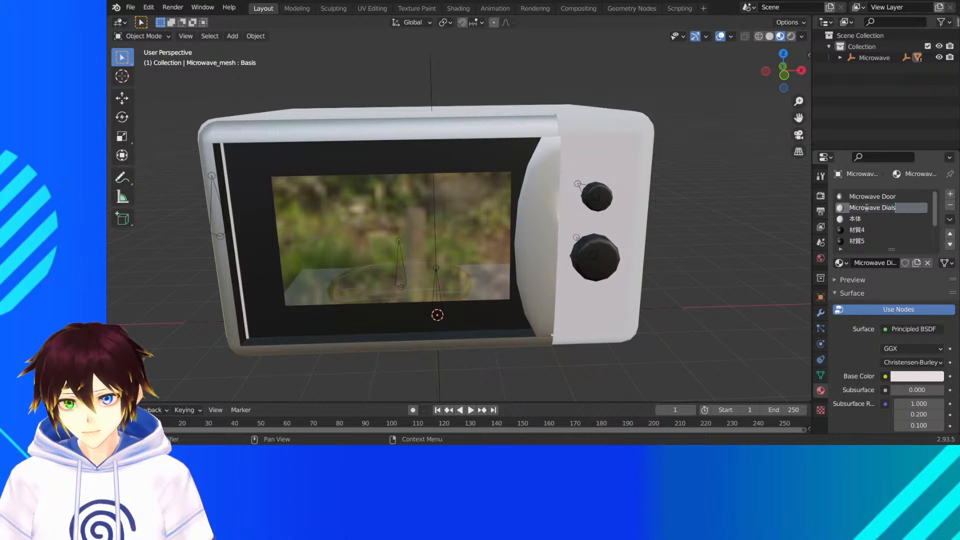
pyautogui.click(930, 208)
pyautogui.press('BackSpace')
pyautogui.press('BackSpace')
pyautogui.press('BackSpace')
pyautogui.press('BackSpace')
pyautogui.write('eta')
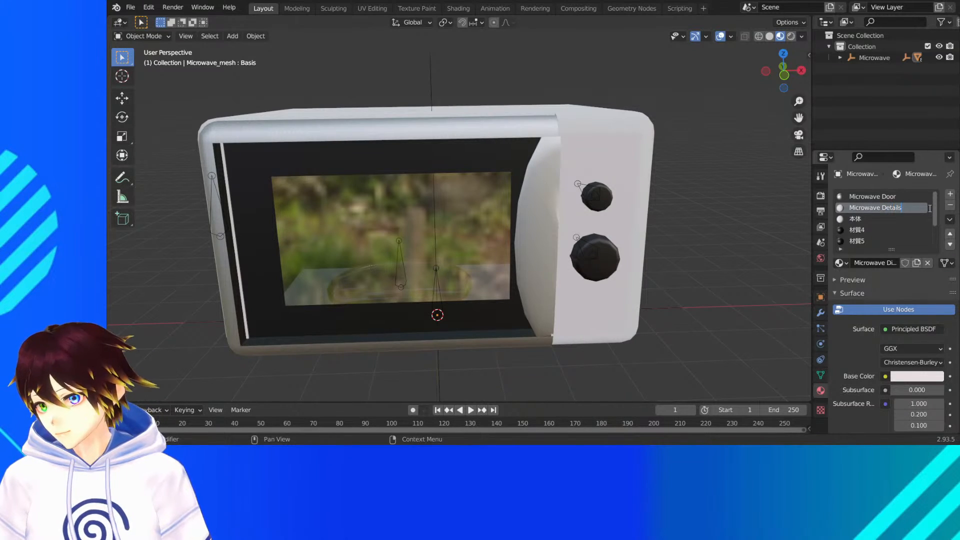
pyautogui.press('Return')
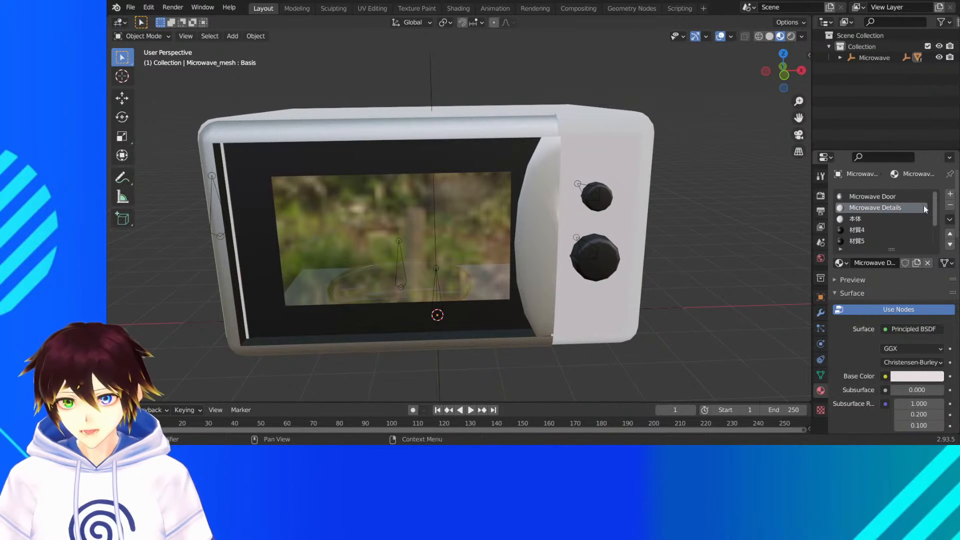
# - Use an image texture for the Microwave Details base color and load range.png into it
pyautogui.click(886, 376)
pyautogui.click(685, 280)
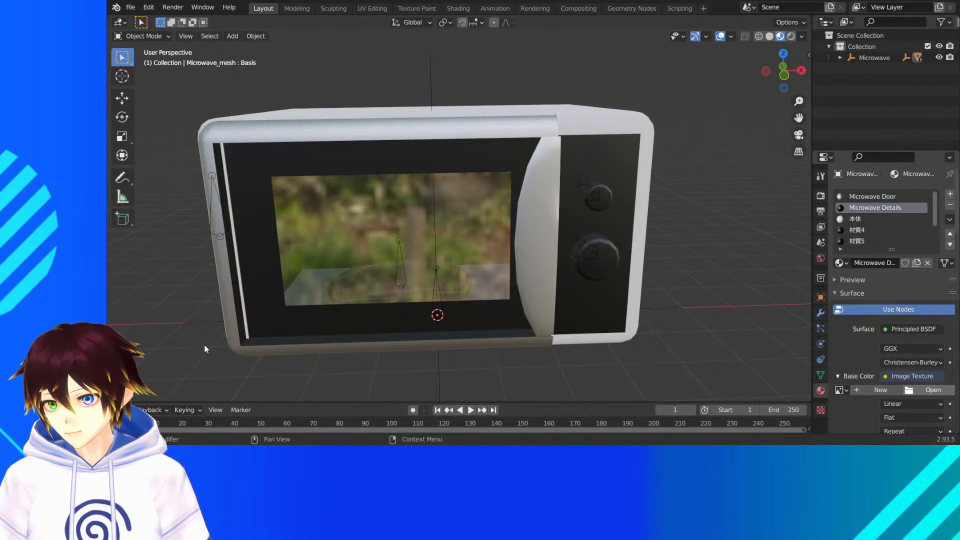
pyautogui.doubleClick(334, 83)
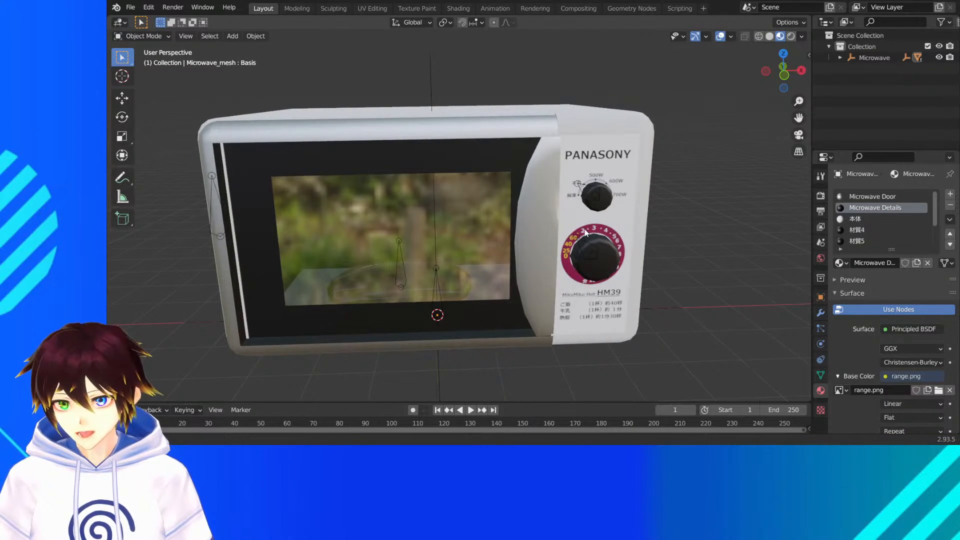
pyautogui.moveTo(586, 230); pyautogui.dragTo(577, 224, button='middle')
# - Set the Microwave Details material's Metallic to 1.000 and inspect the textured panel
pyautogui.scroll(-8, 904, 340)
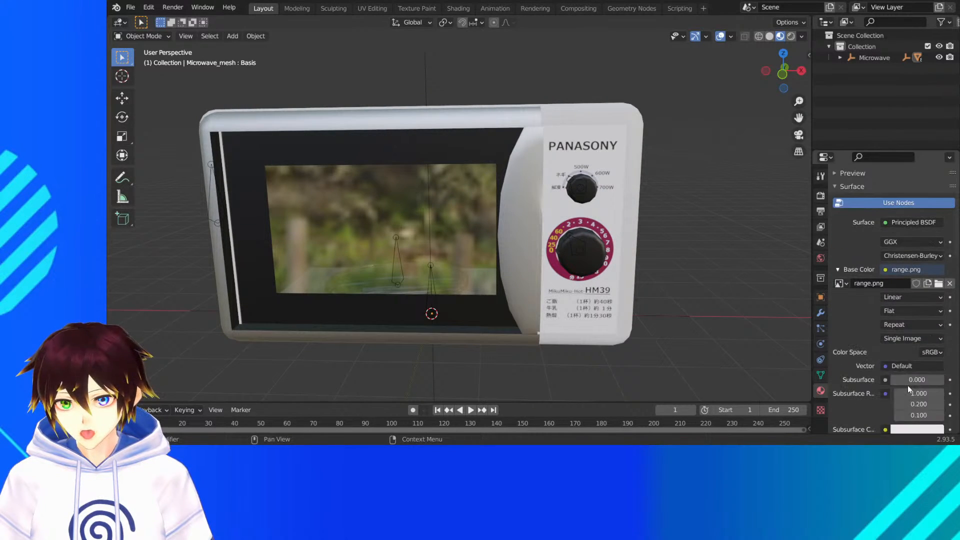
pyautogui.moveTo(902, 341); pyautogui.dragTo(942, 336)
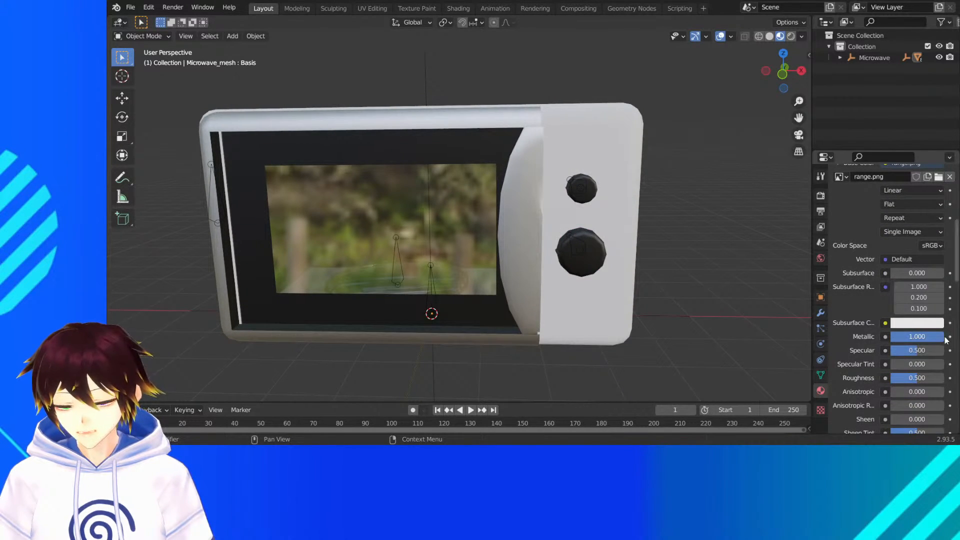
pyautogui.moveTo(627, 265); pyautogui.dragTo(636, 270, button='middle')
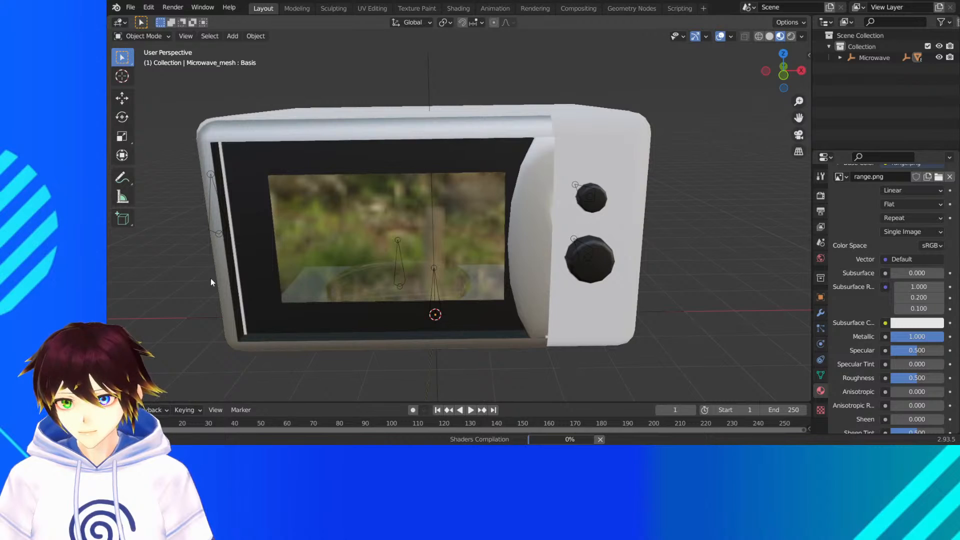
pyautogui.scroll(9, 890, 235)
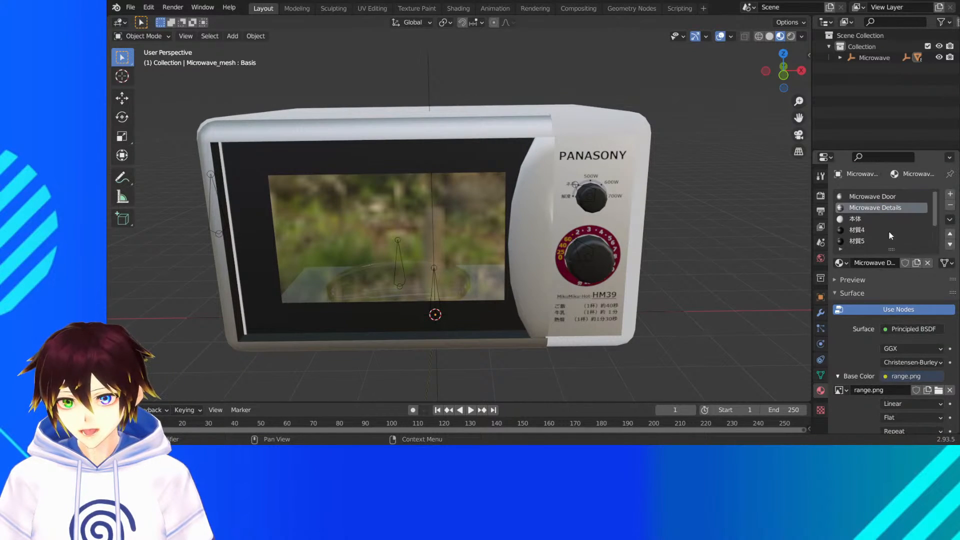
# - Temporarily tint the 本体 material's base color to identify its part, and return it to white
pyautogui.click(878, 219)
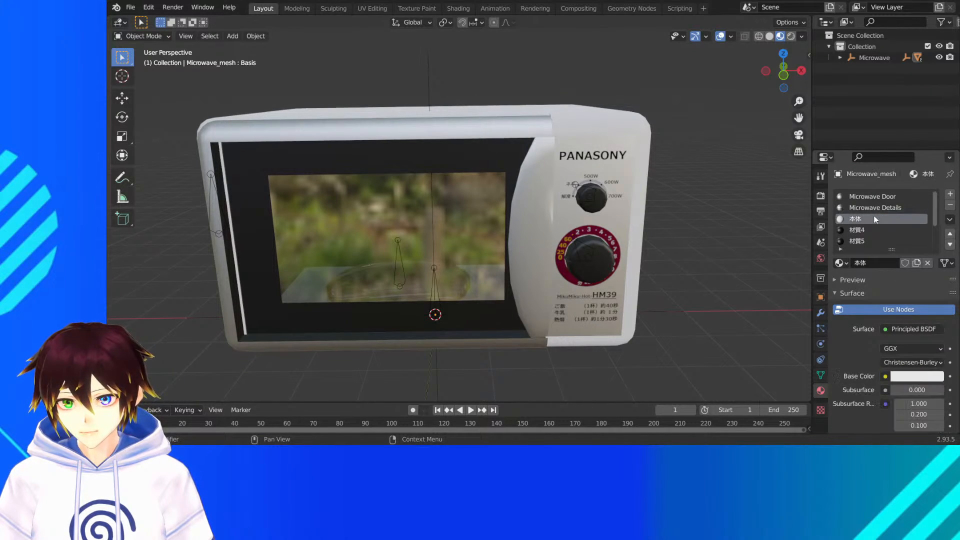
pyautogui.click(898, 334)
pyautogui.click(908, 376)
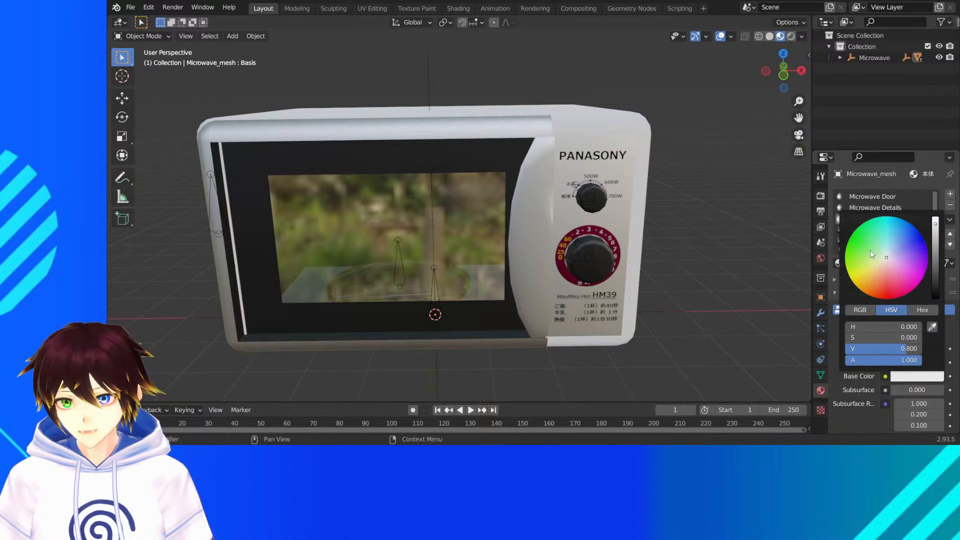
pyautogui.click(874, 251)
pyautogui.moveTo(874, 251); pyautogui.dragTo(885, 258)
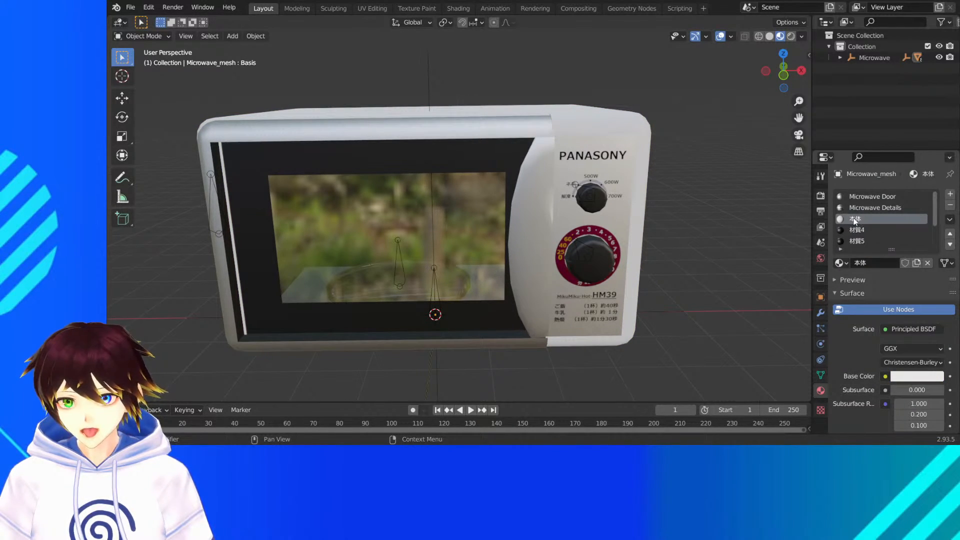
# - Rename the 本体 material as Microwave Main Body
pyautogui.doubleClick(856, 220)
pyautogui.write('Micr')
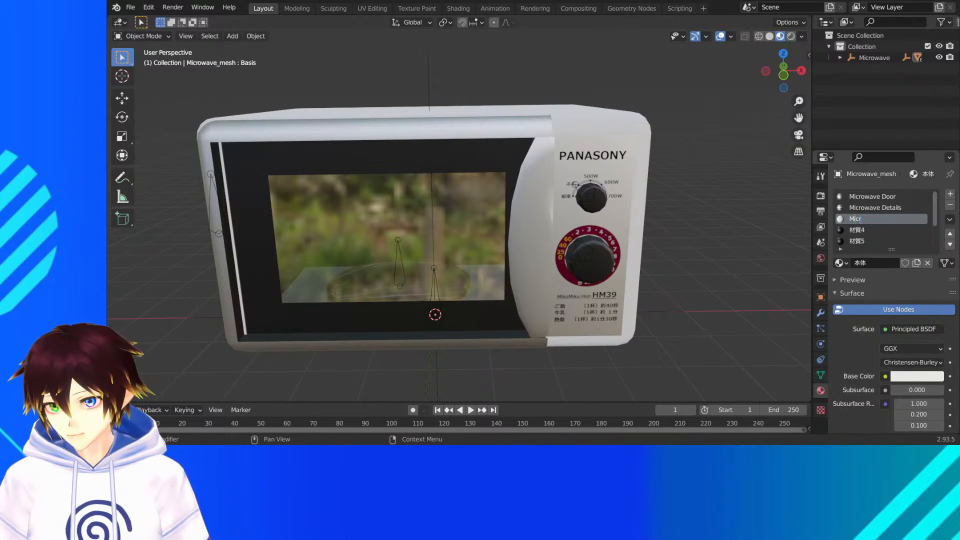
pyautogui.write('owave Main Body')
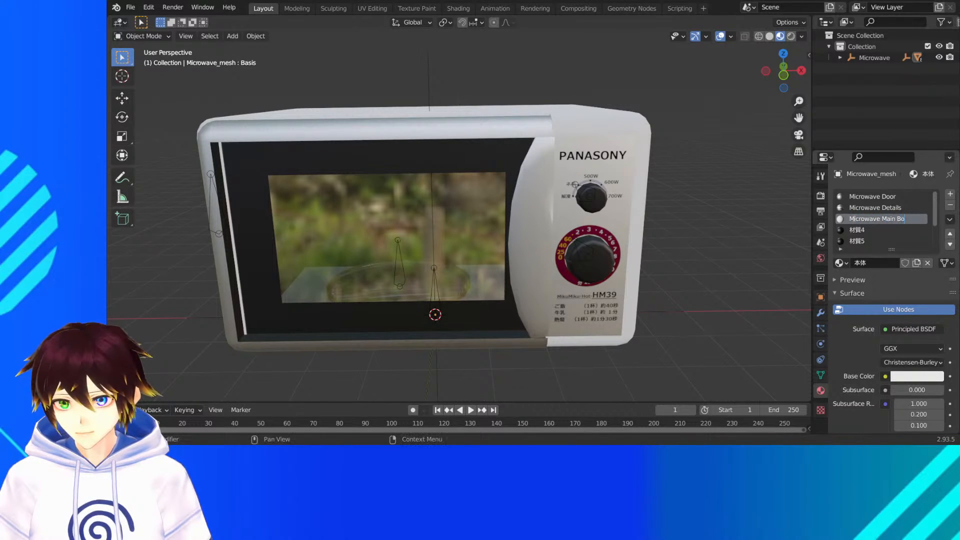
pyautogui.press('Return')
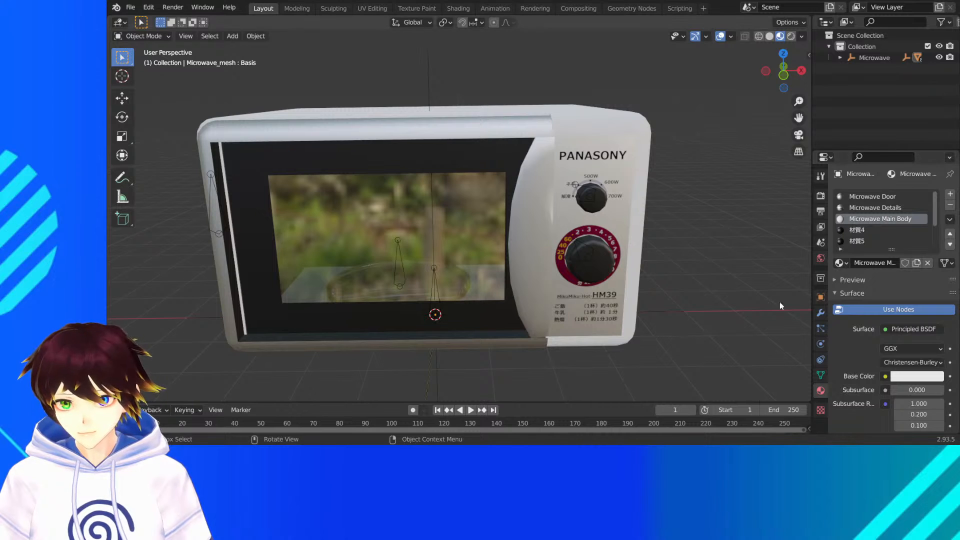
# - Make the Microwave Main Body material metallic like the door and check the casing
pyautogui.scroll(-1, 902, 375)
pyautogui.scroll(-5, 902, 375)
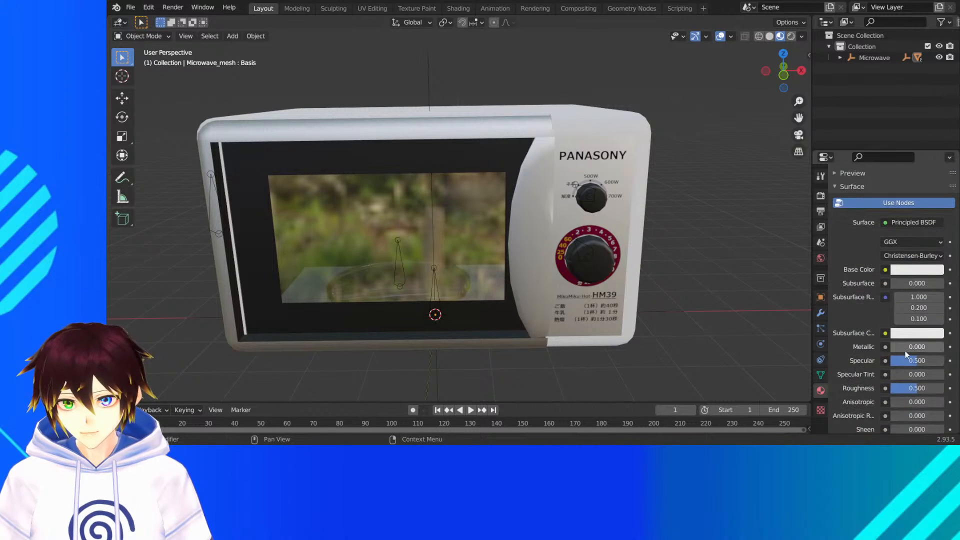
pyautogui.scroll(6, 891, 318)
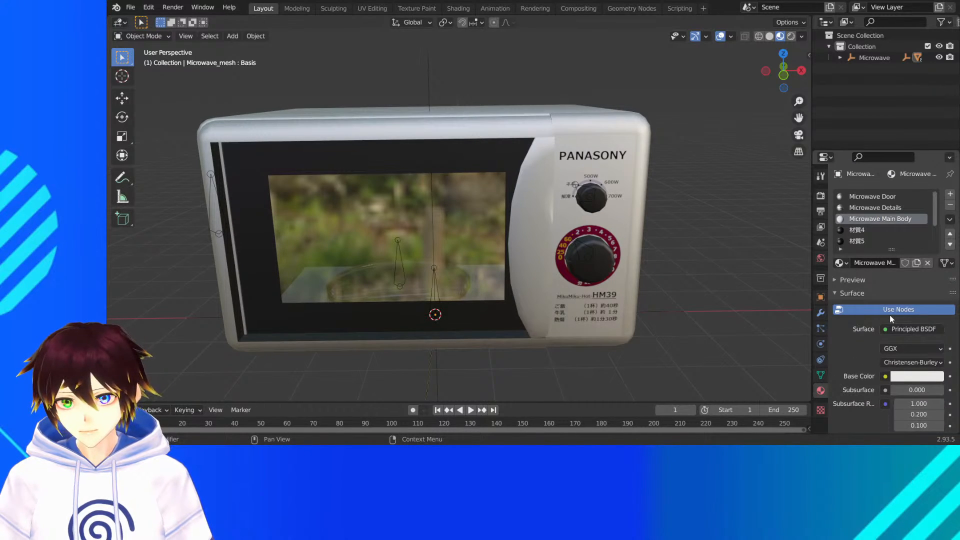
pyautogui.moveTo(651, 230); pyautogui.dragTo(524, 194, button='middle')
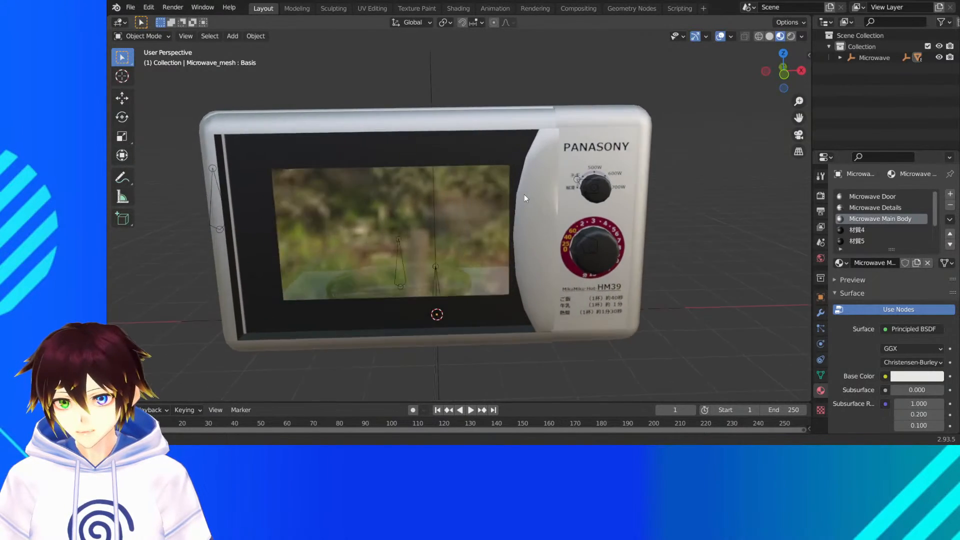
# - Temporarily change the 材質4 material's base color to identify its part, and return it to black
pyautogui.click(863, 229)
pyautogui.moveTo(917, 378); pyautogui.dragTo(915, 376)
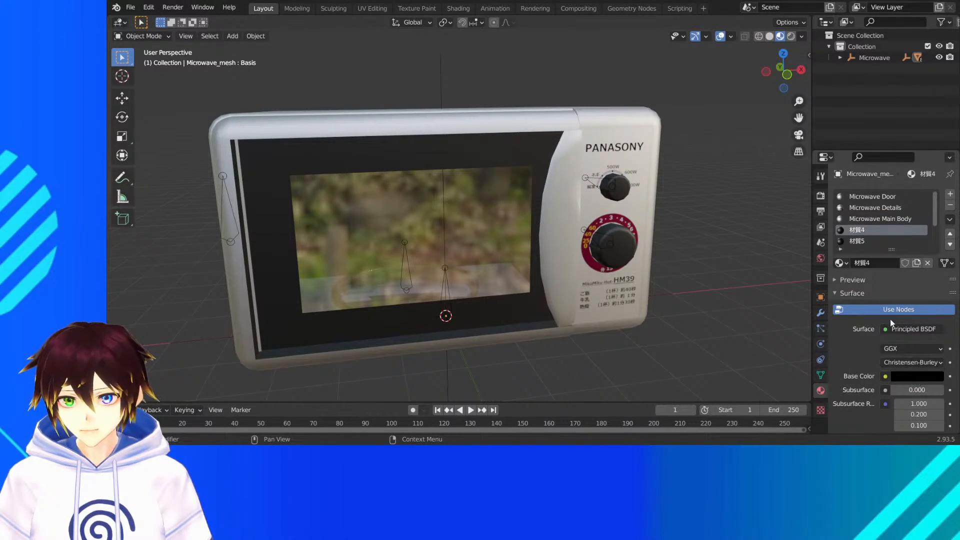
pyautogui.click(910, 379)
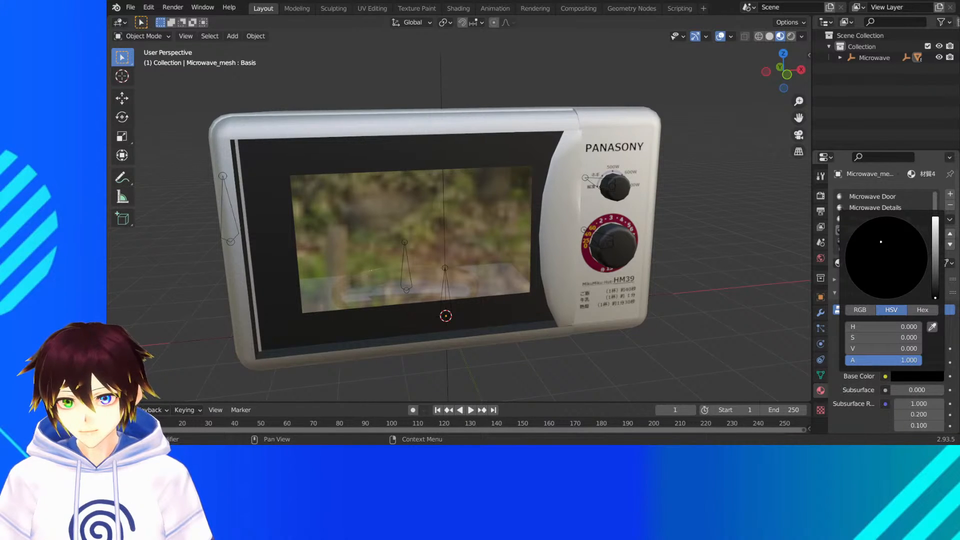
pyautogui.moveTo(881, 242)
pyautogui.mouseDown()
pyautogui.moveTo(889, 250)
pyautogui.moveTo(935, 240)
pyautogui.moveTo(935, 224)
pyautogui.moveTo(935, 299)
pyautogui.mouseUp()
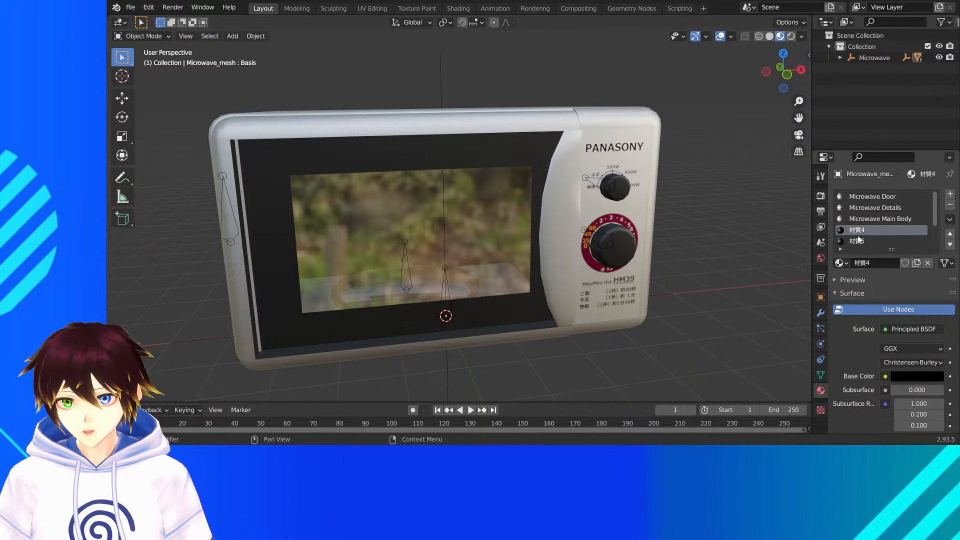
# - Rename the 材質4 material as Door Detail
pyautogui.moveTo(546, 218); pyautogui.dragTo(565, 205, button='middle')
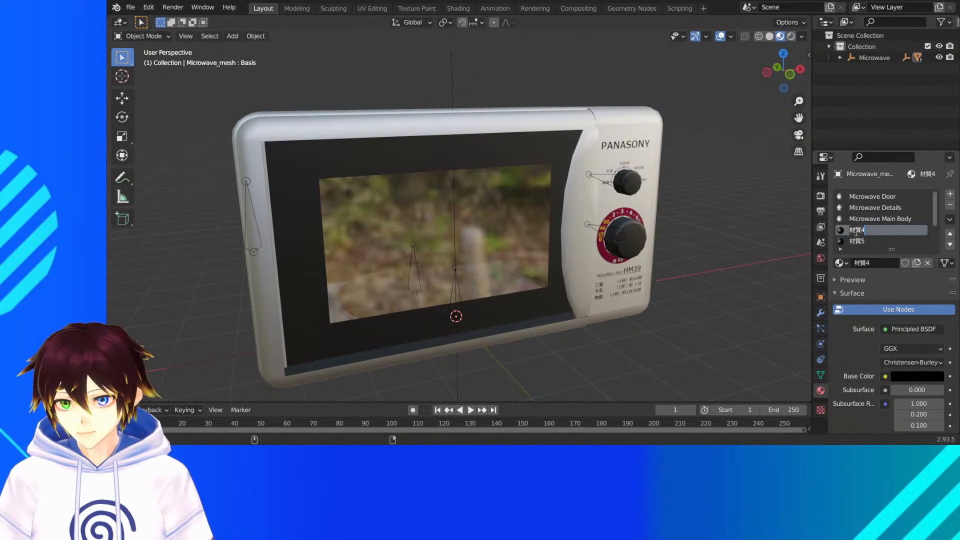
pyautogui.write('Door')
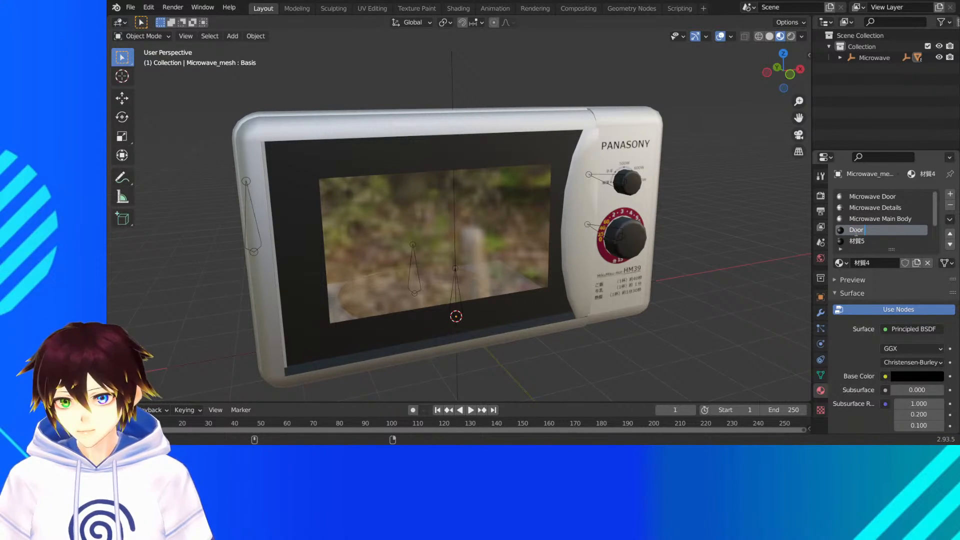
pyautogui.write(' Detail')
pyautogui.press('Return')
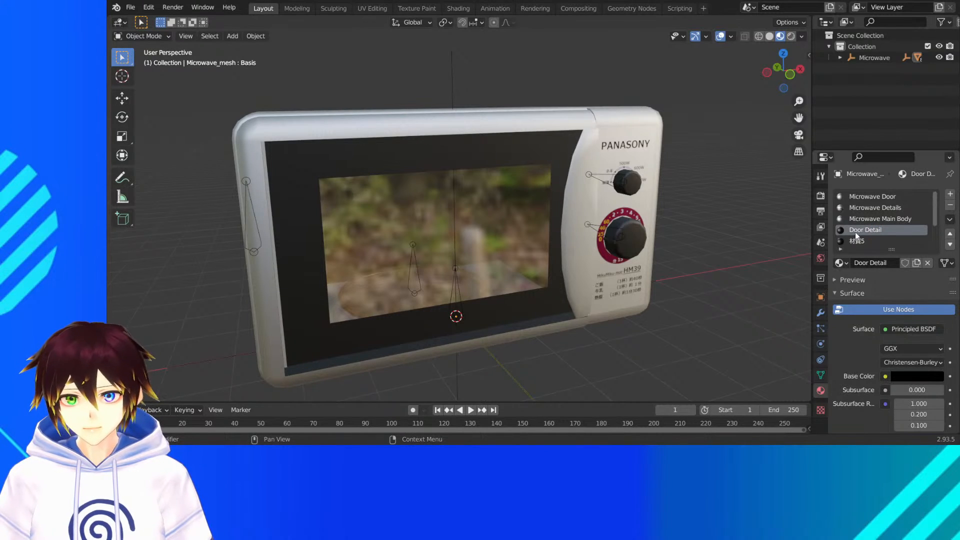
# - Set the Door Detail material's roughness to 0.3 and adjust its metallic value
pyautogui.scroll(-5, 870, 310)
pyautogui.click(914, 370)
pyautogui.write('0')
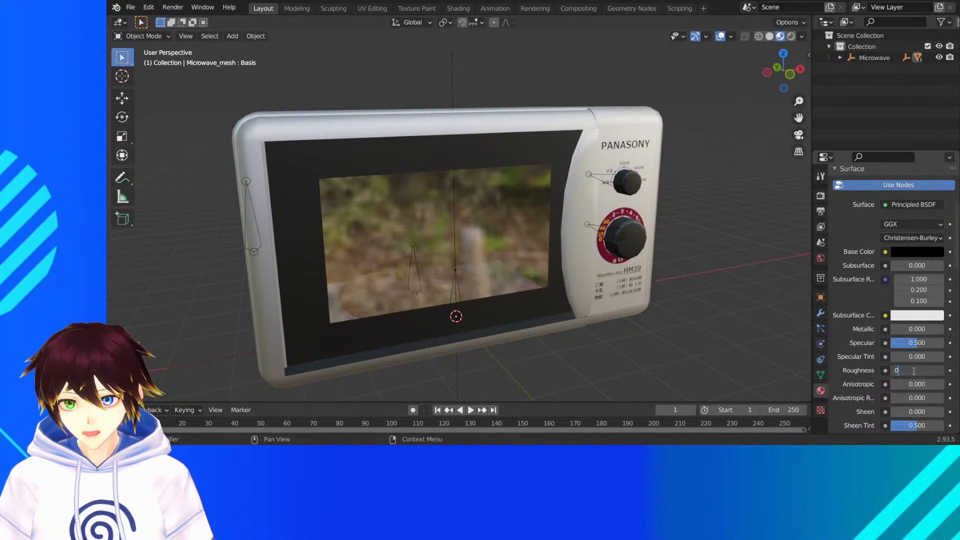
pyautogui.write('.3')
pyautogui.press('Return')
pyautogui.moveTo(500, 220)
pyautogui.mouseDown(button='middle')
pyautogui.moveTo(562, 226)
pyautogui.moveTo(549, 217)
pyautogui.moveTo(562, 203)
pyautogui.moveTo(526, 217)
pyautogui.moveTo(567, 245)
pyautogui.moveTo(492, 186)
pyautogui.moveTo(446, 172)
pyautogui.moveTo(438, 182)
pyautogui.moveTo(502, 224)
pyautogui.mouseUp(button='middle')
pyautogui.scroll(5, 888, 256)
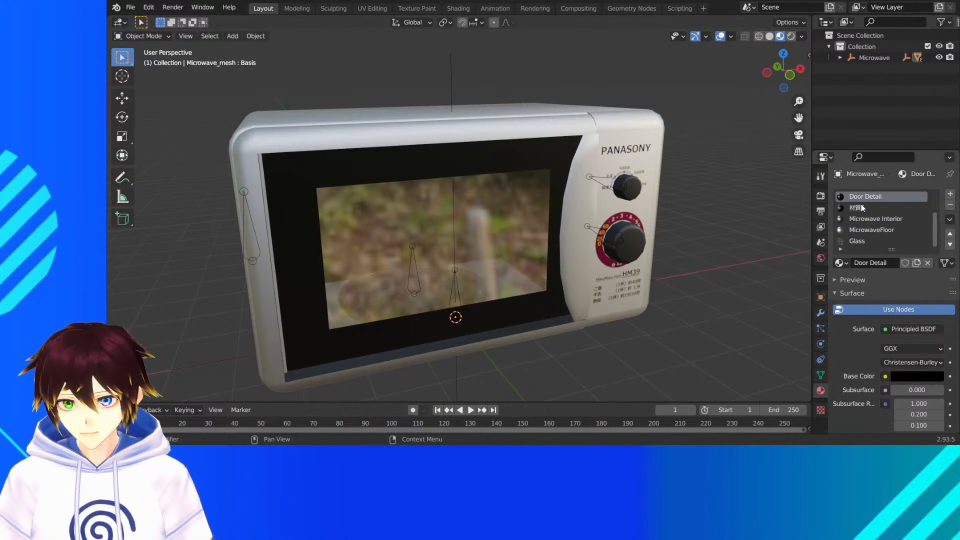
pyautogui.scroll(-8, 888, 326)
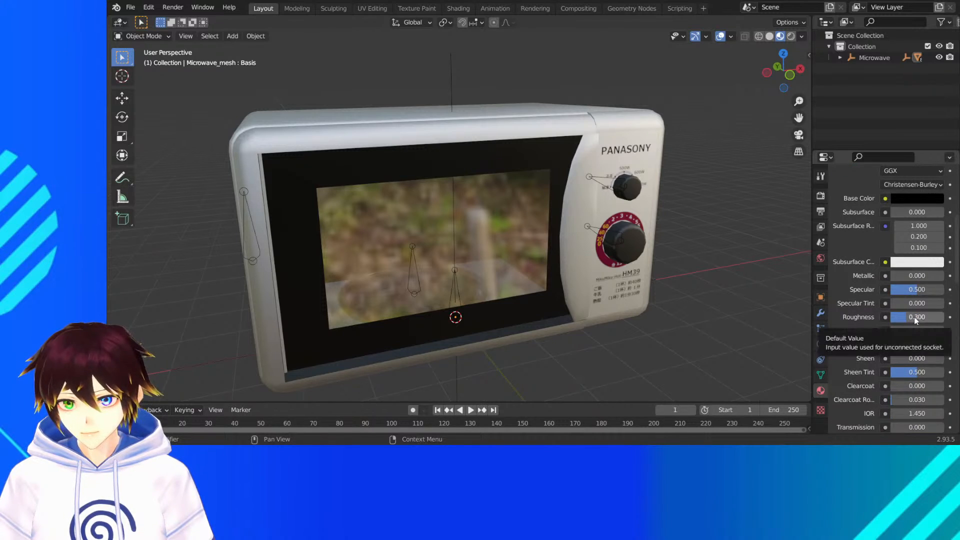
pyautogui.doubleClick(908, 276)
pyautogui.write('0')
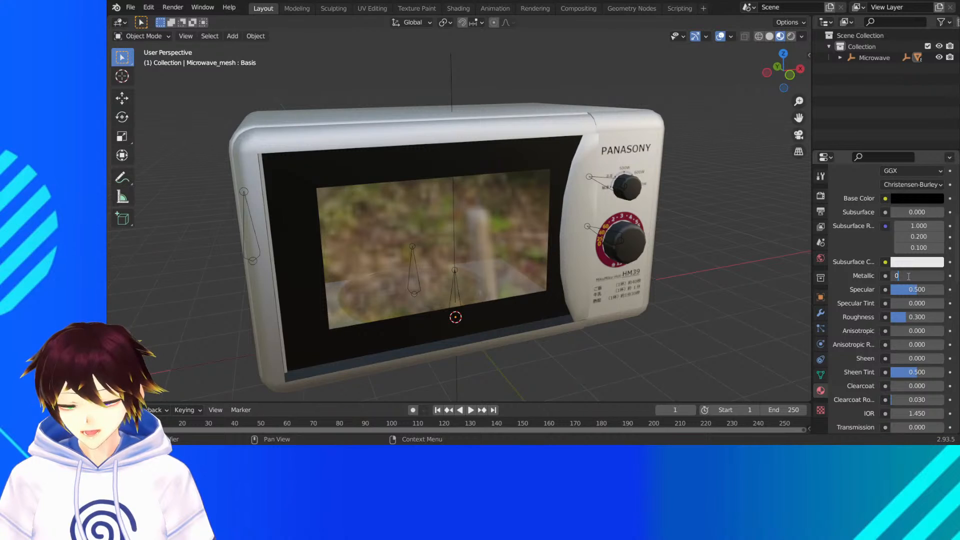
pyautogui.press('Return')
pyautogui.scroll(8, 866, 257)
# - Temporarily brighten the 材質5 material's base color to identify its part, and return it to black
pyautogui.click(862, 207)
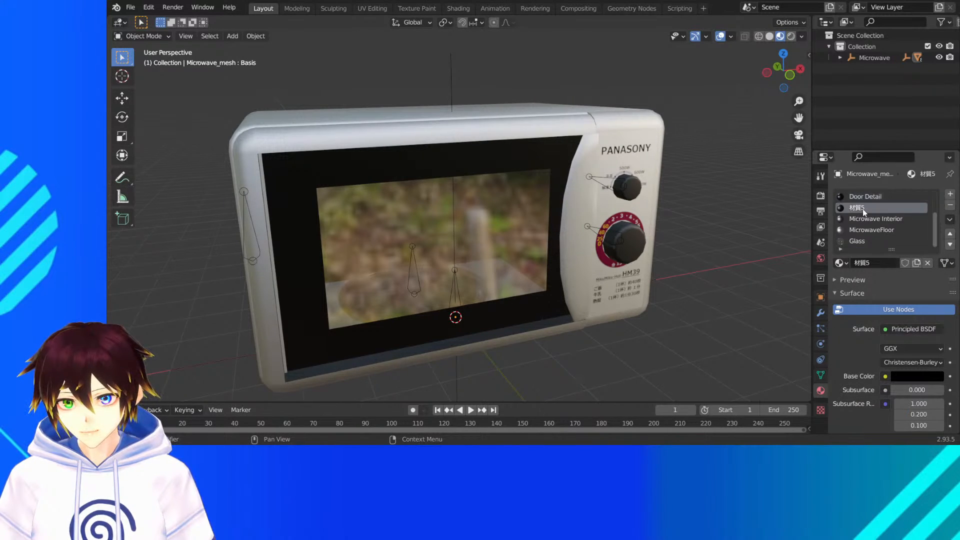
pyautogui.click(923, 378)
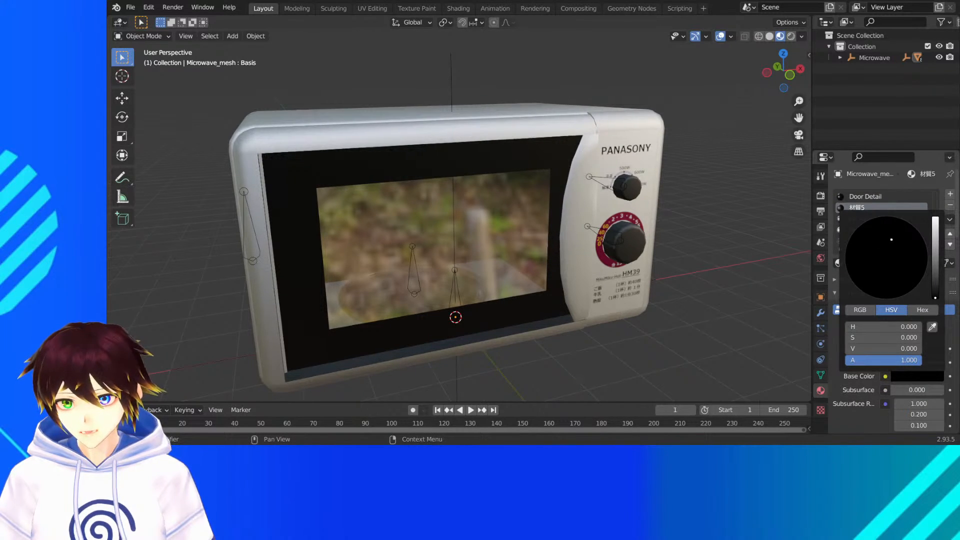
pyautogui.moveTo(936, 242); pyautogui.dragTo(935, 299)
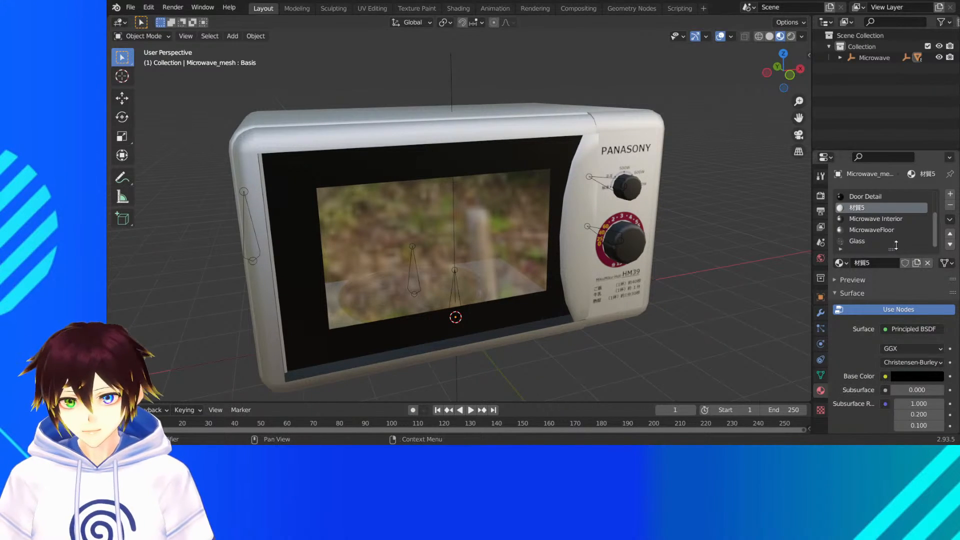
# - Rename the 材質5 material as Dials
pyautogui.write('Dial')
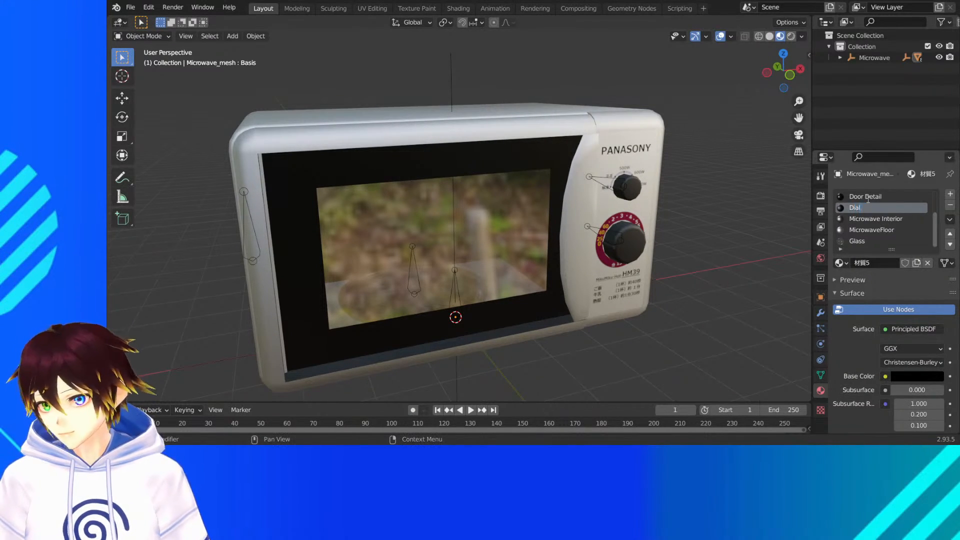
pyautogui.write('s')
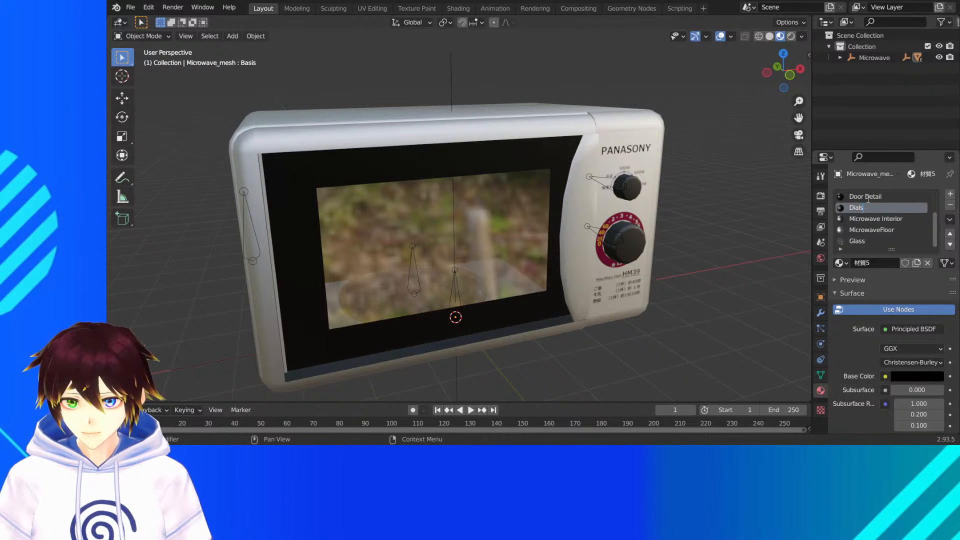
pyautogui.press('Return')
# - Set the Dials material's roughness to 0.4 and check the knobs
pyautogui.scroll(-7, 875, 300)
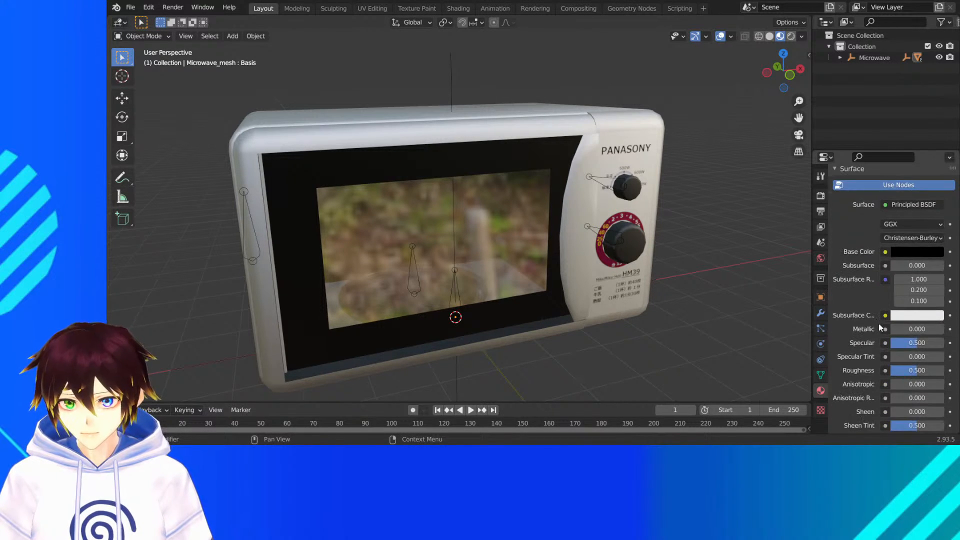
pyautogui.click(903, 353)
pyautogui.write('.4')
pyautogui.press('Return')
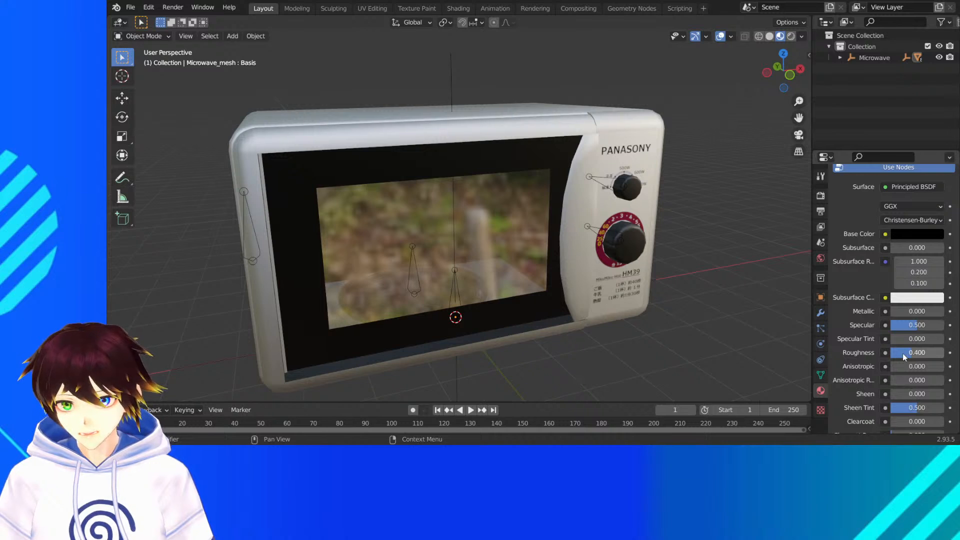
pyautogui.moveTo(760, 301); pyautogui.dragTo(738, 295, button='middle')
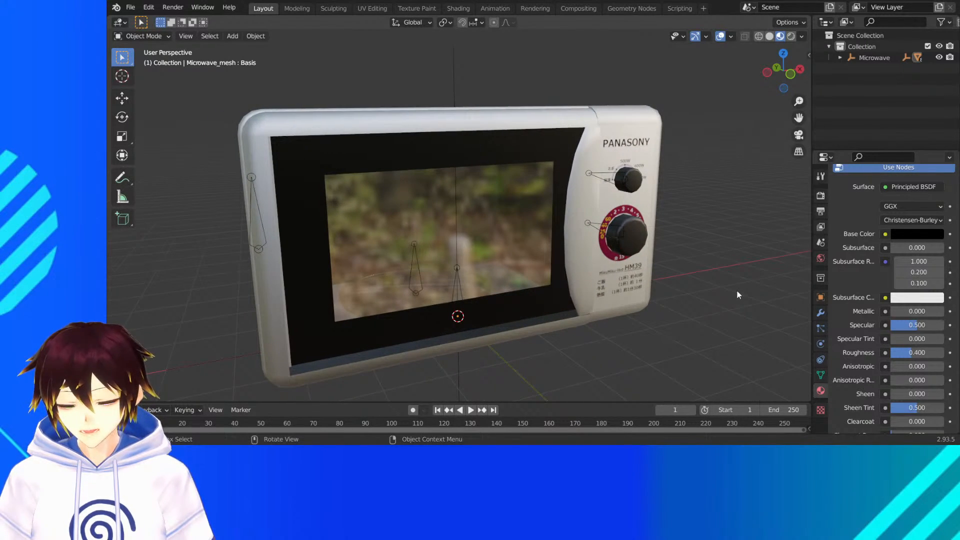
# - Set the Dials material's metallic value to 0.5 and inspect the microwave from several angles
pyautogui.click(918, 312)
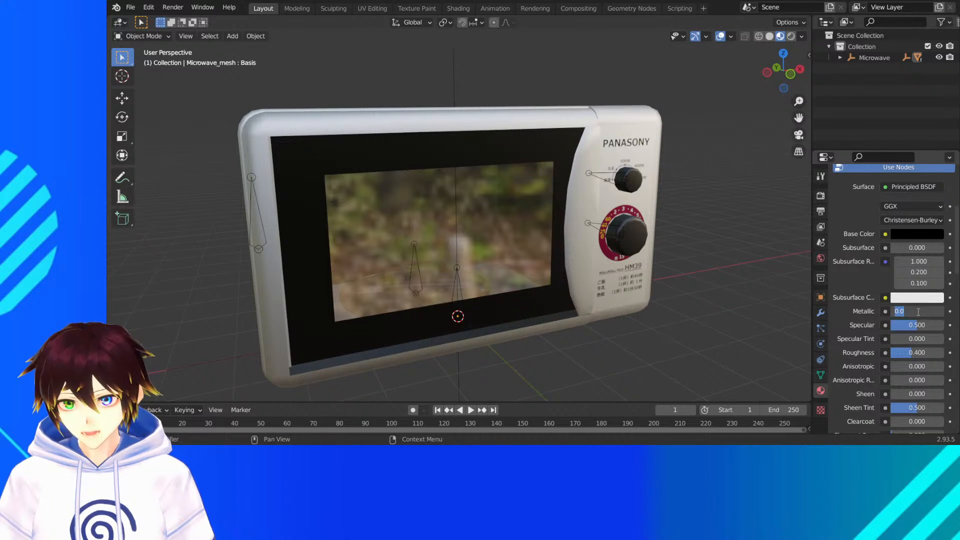
pyautogui.write('0.5')
pyautogui.press('Return')
pyautogui.moveTo(685, 247); pyautogui.dragTo(582, 170, button='middle')
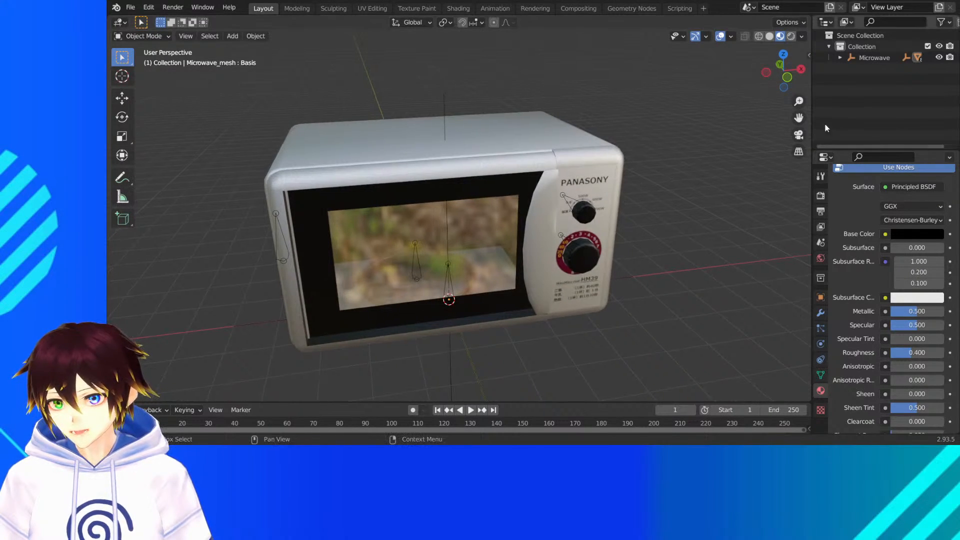
pyautogui.moveTo(799, 118); pyautogui.dragTo(825, 110)
pyautogui.moveTo(625, 201); pyautogui.dragTo(616, 196, button='middle')
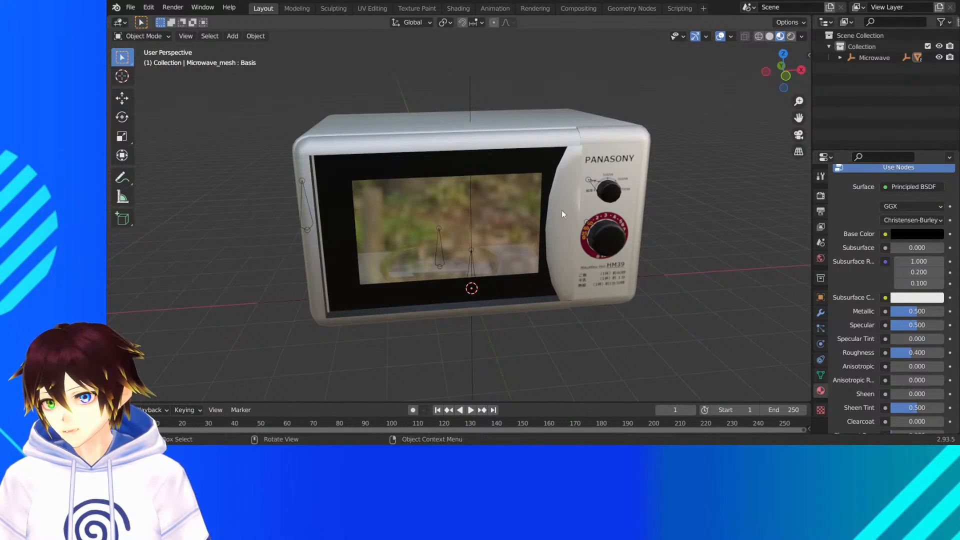
# - Save the finished microwave model as Microwave.blend
pyautogui.click(131, 8)
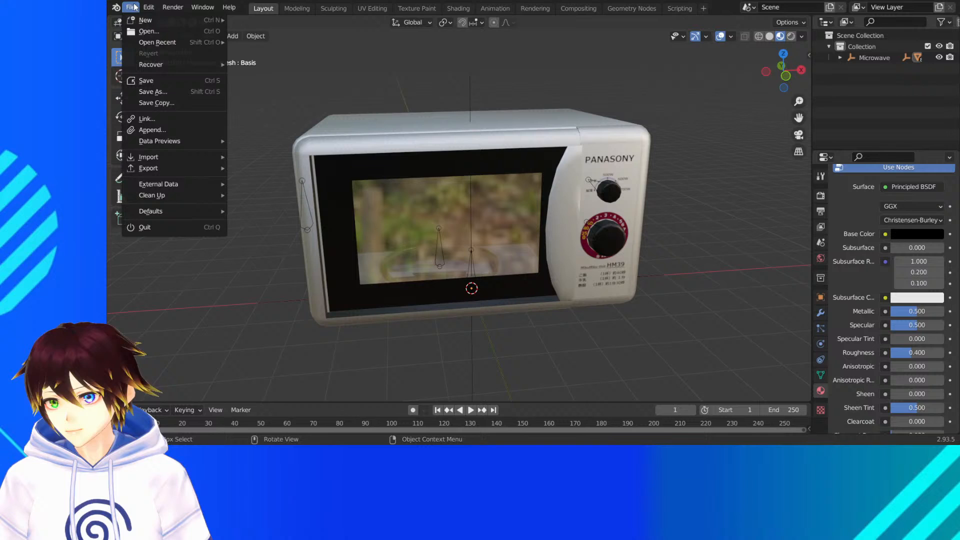
pyautogui.click(158, 89)
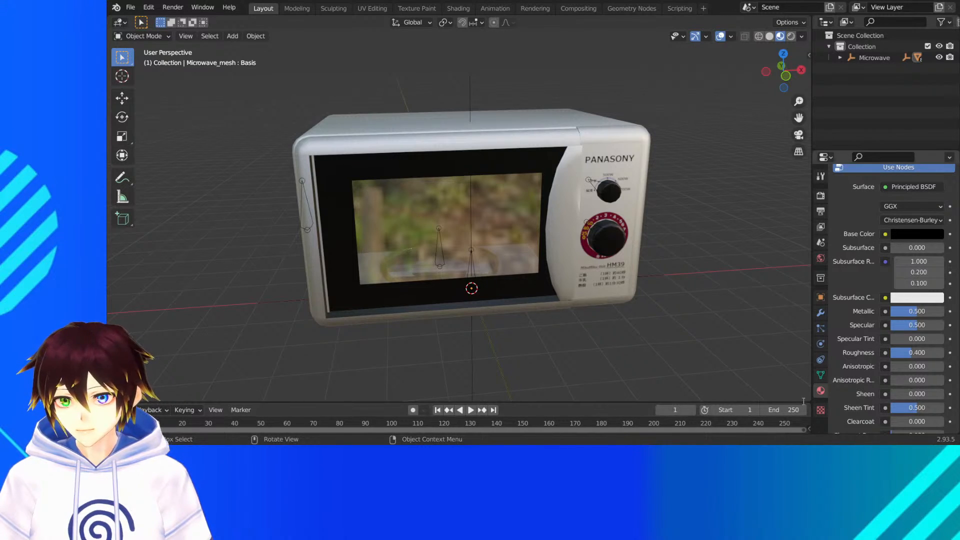
pyautogui.hotkey('ctrl', 's')
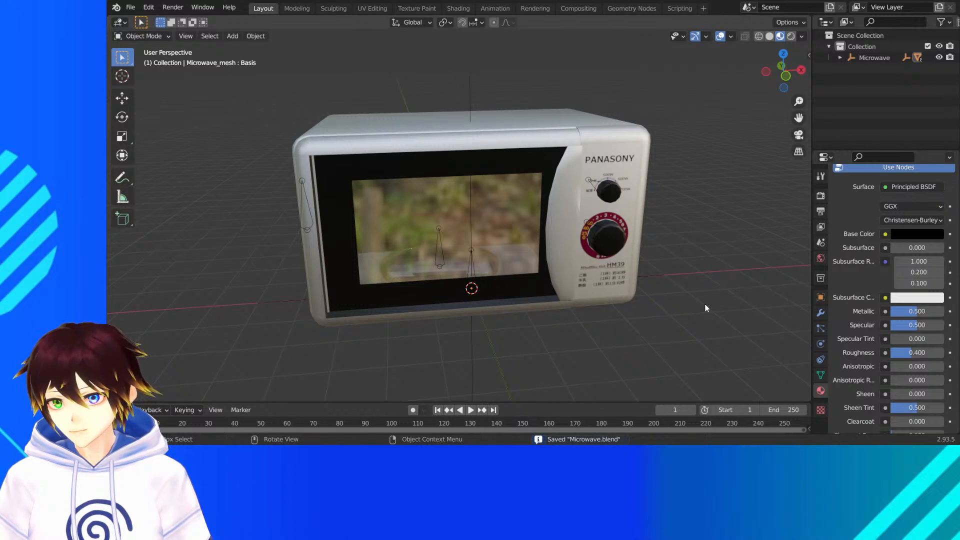
pyautogui.scroll(-1, 636, 268)
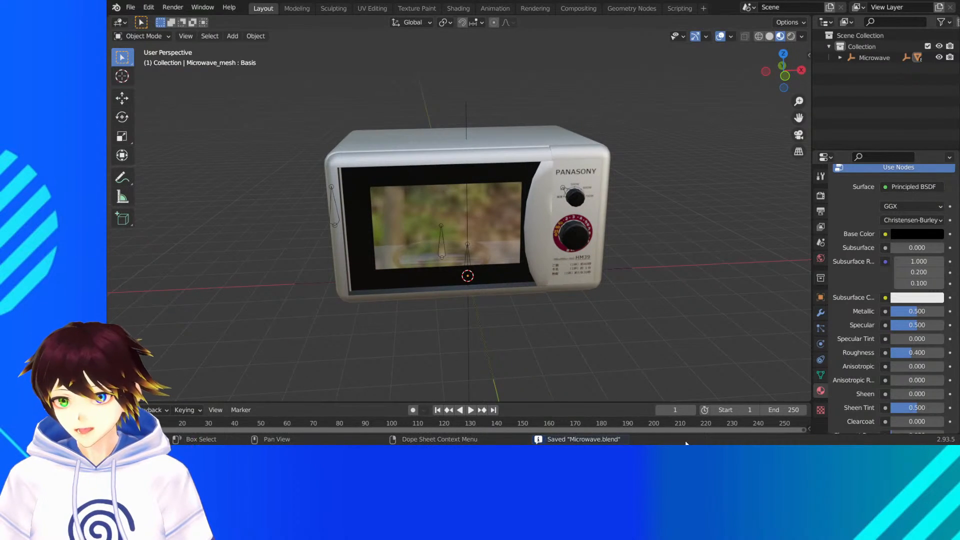